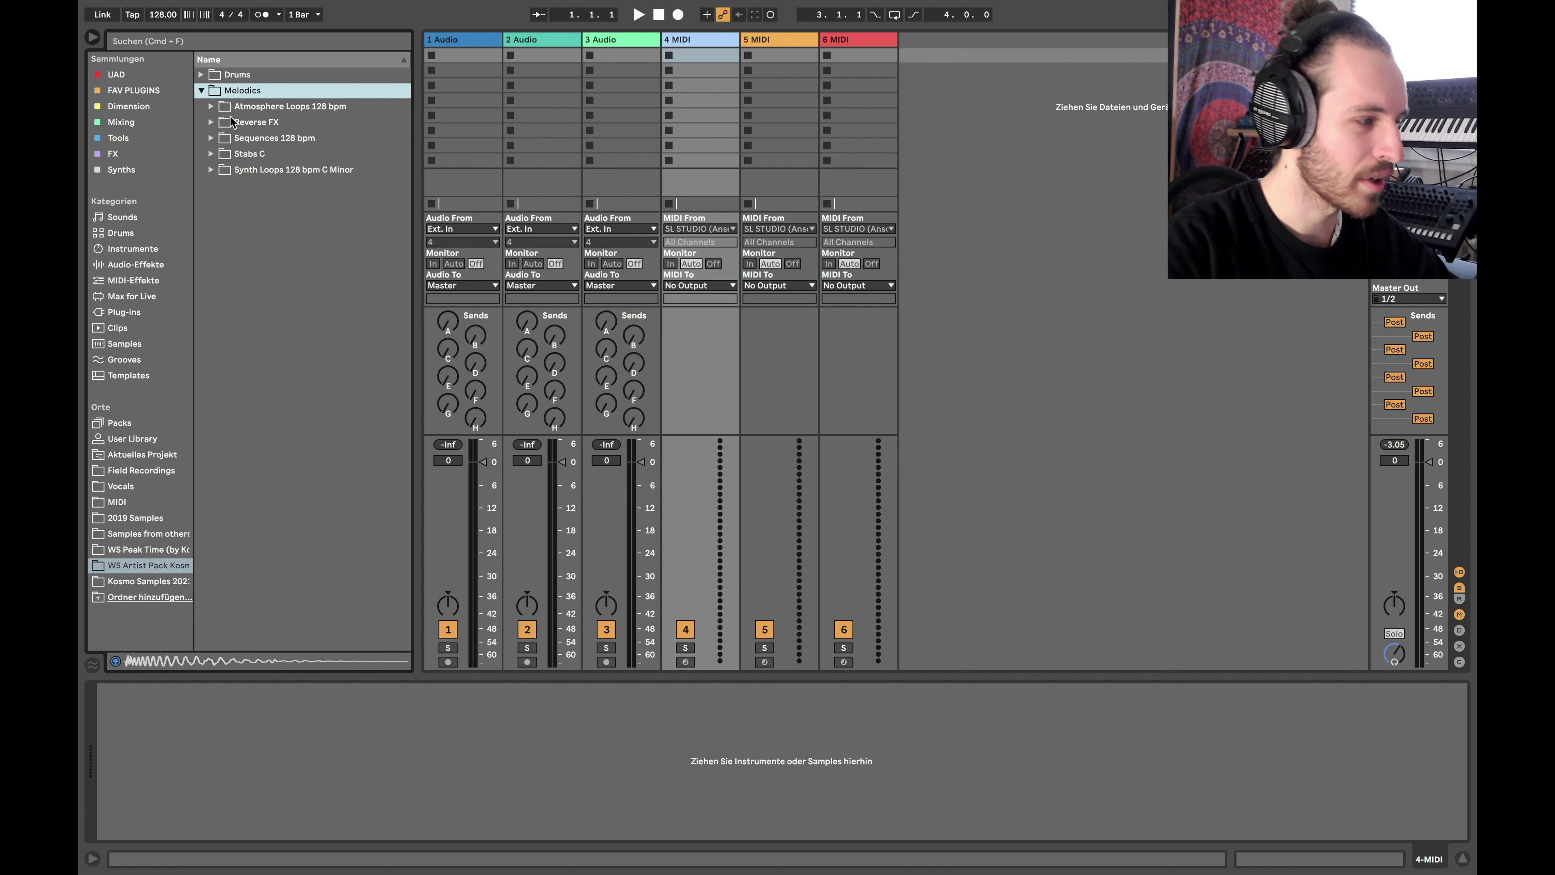
# - Look through the Melodics subfolders: Atmosphere Loops, Reverse FX, Sequences, Stabs C and Synth Loops
pyautogui.click(212, 107)
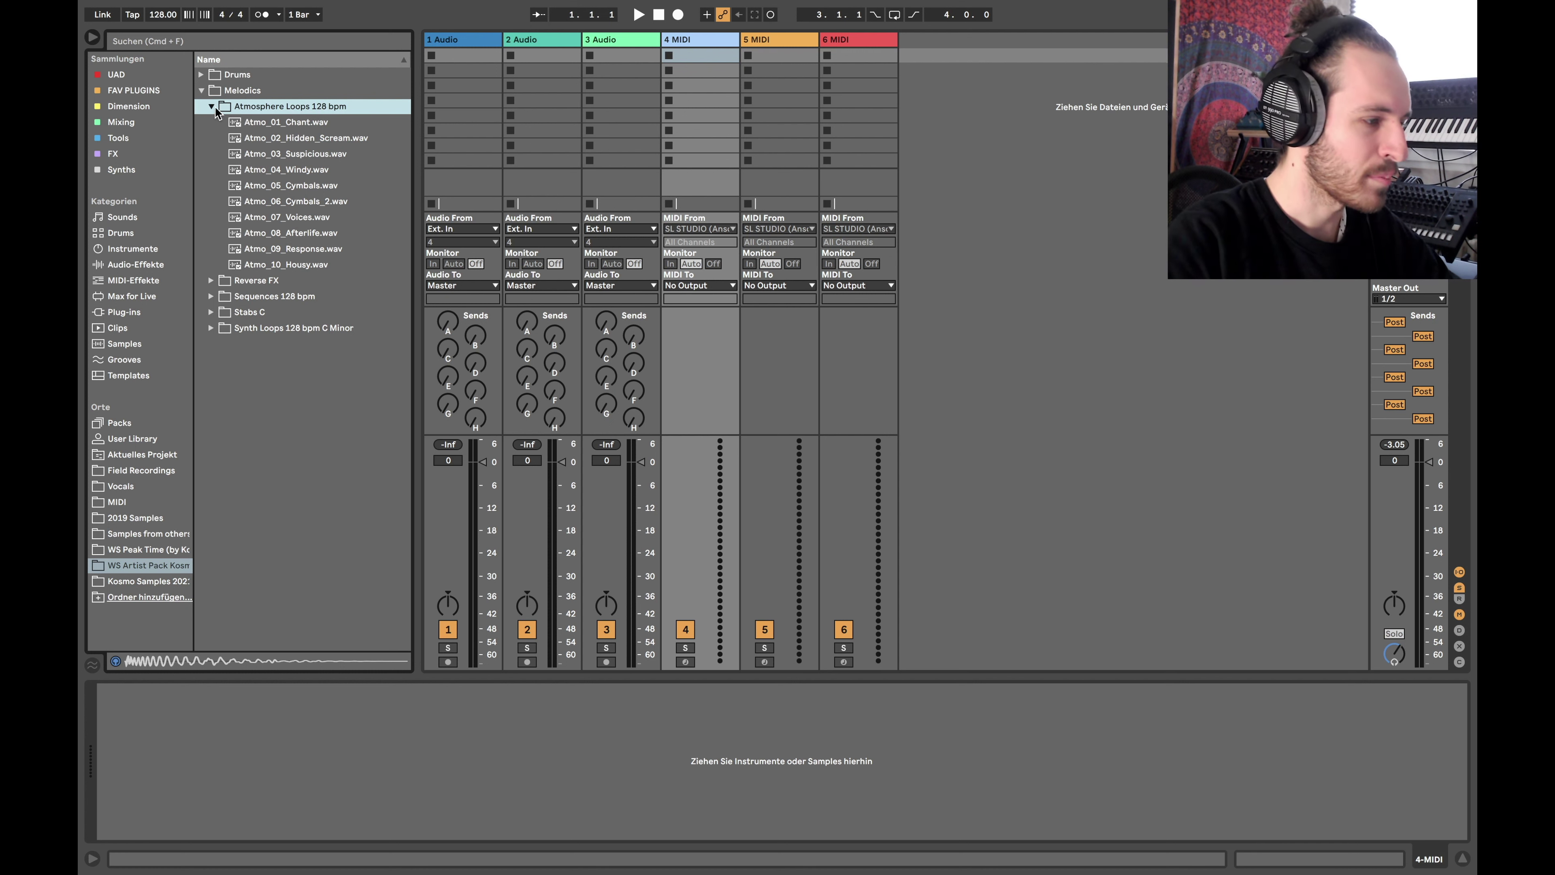
pyautogui.click(216, 281)
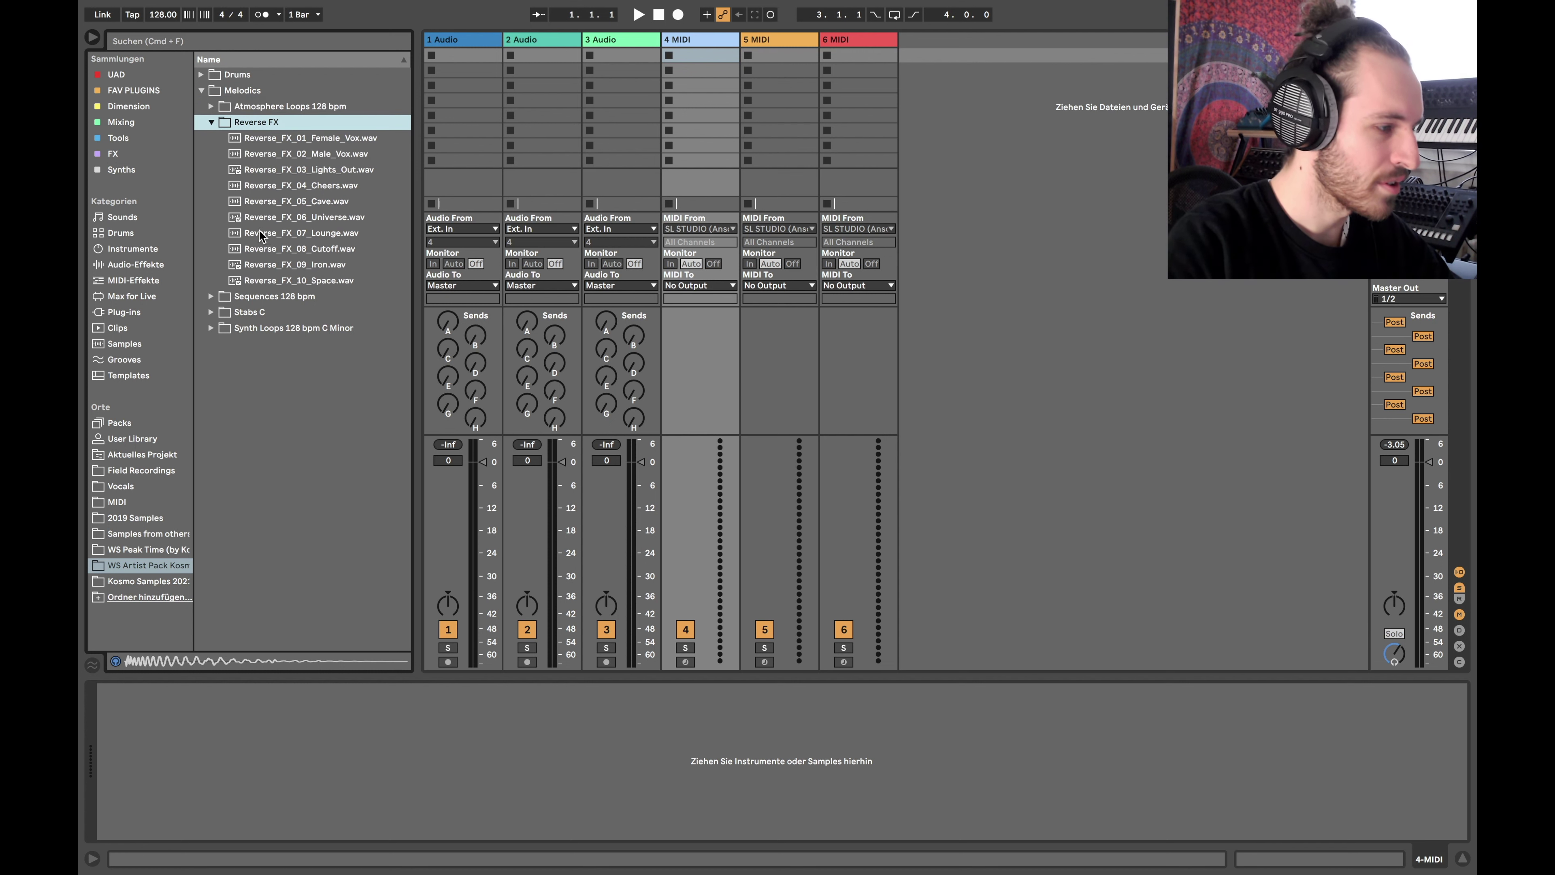
pyautogui.click(210, 295)
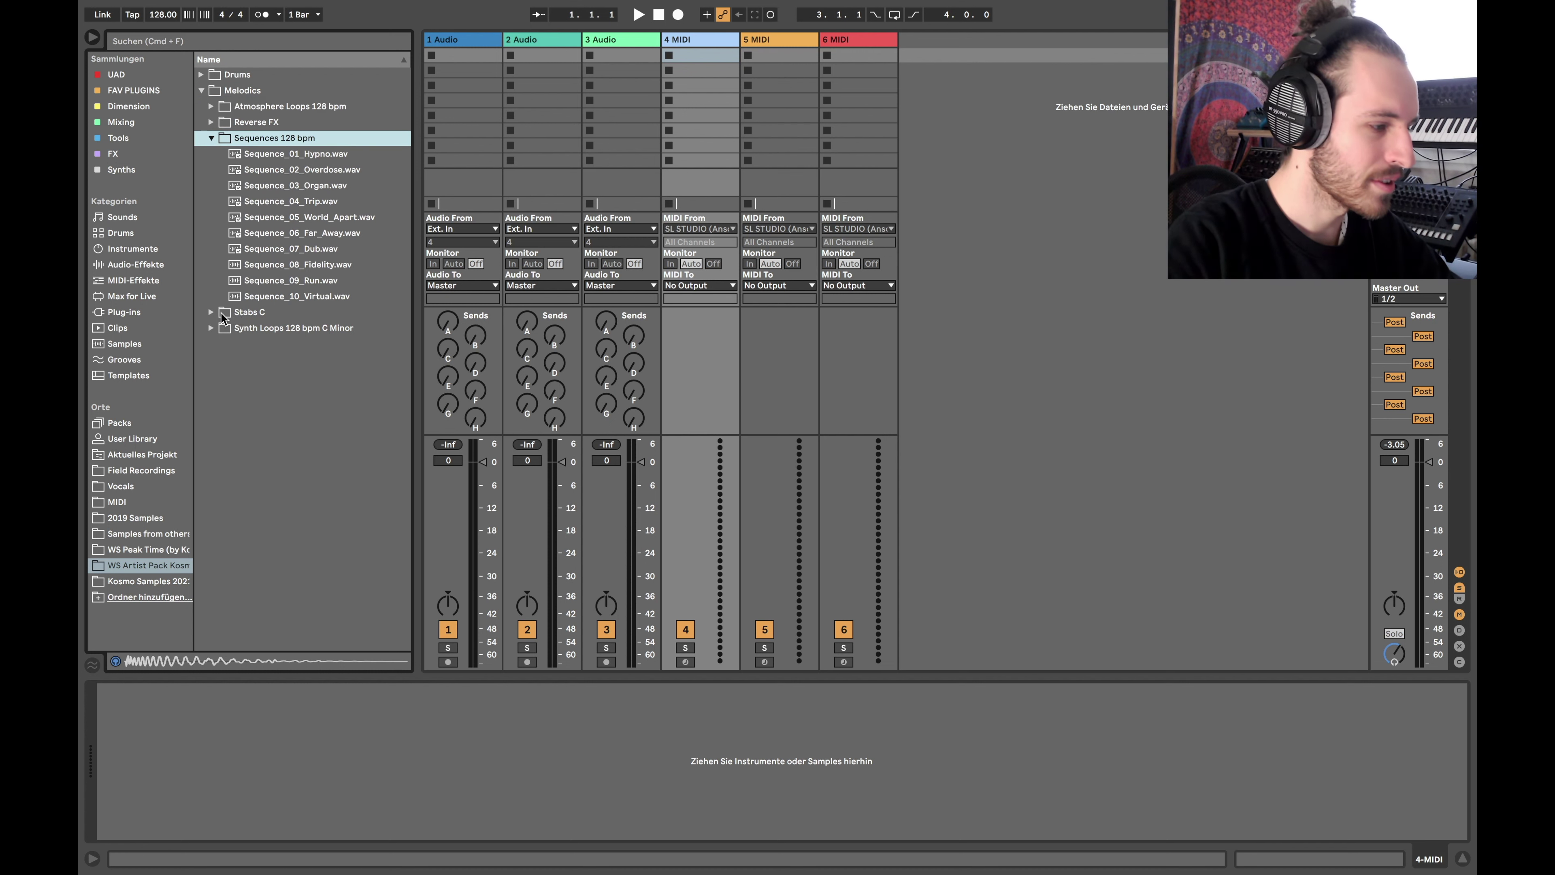
pyautogui.click(209, 311)
pyautogui.click(212, 485)
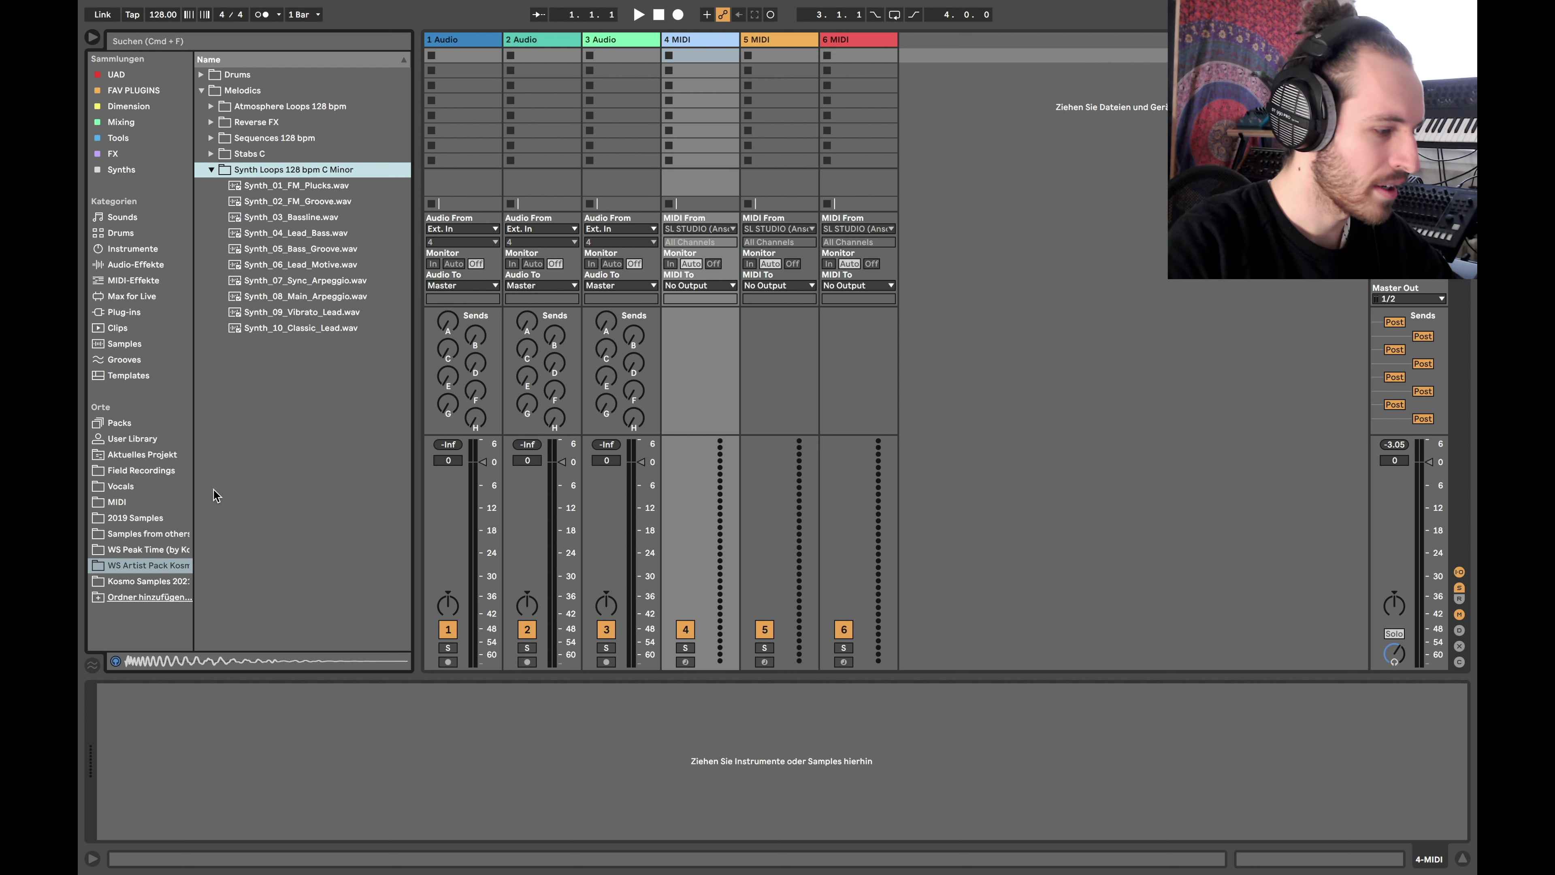
pyautogui.click(202, 89)
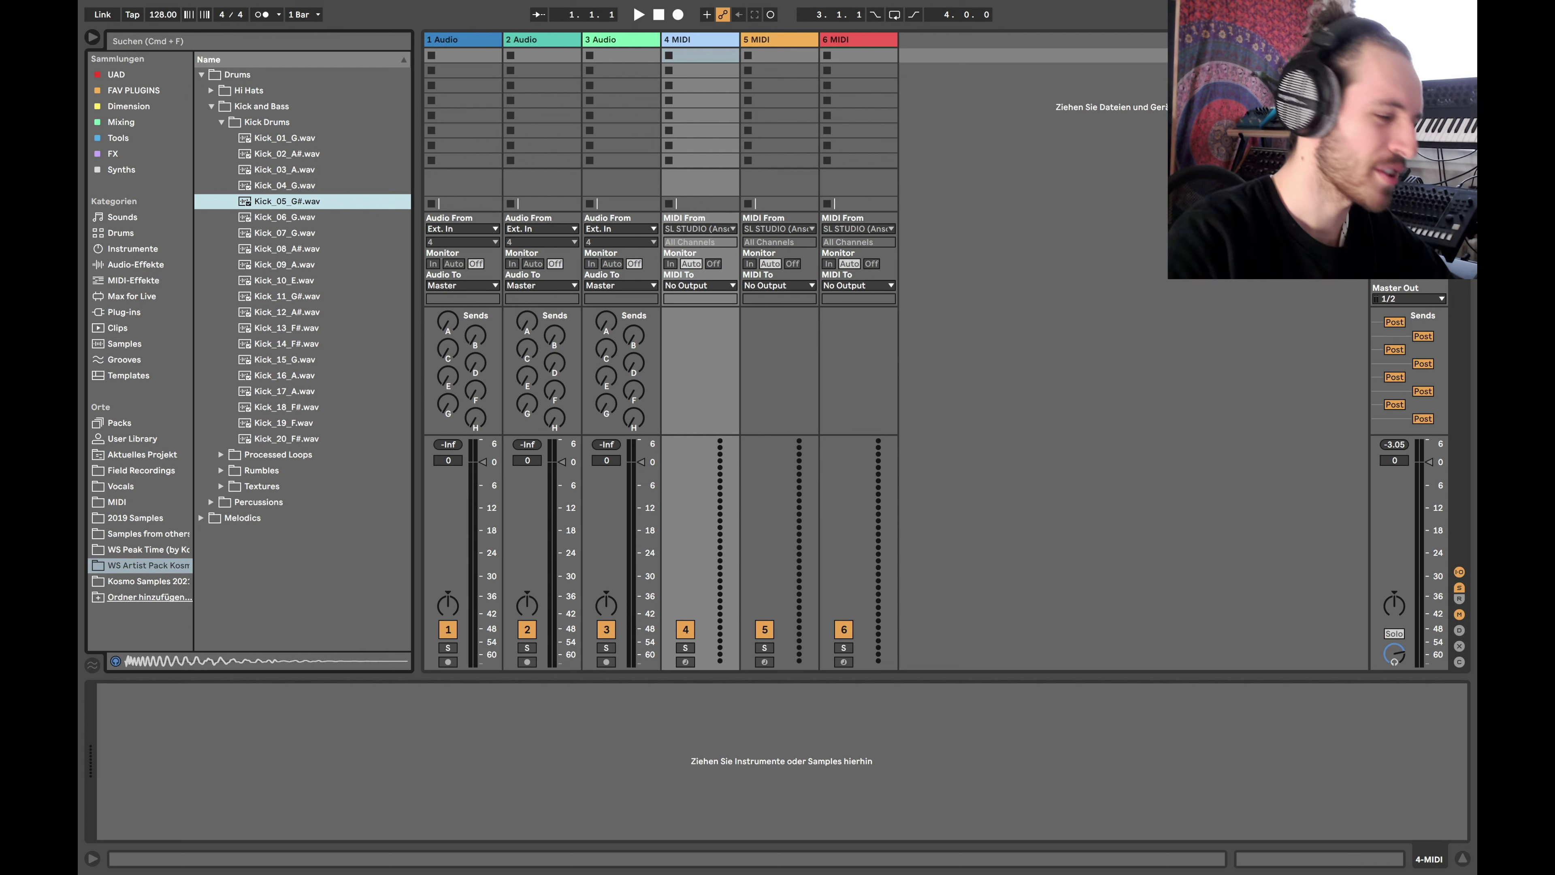
# - Audition a range of kick samples in the Kick Drums folder, from Kick_01_G up to Kick_17_A
pyautogui.click(267, 140)
pyautogui.press('Down')
pyautogui.press('Down')
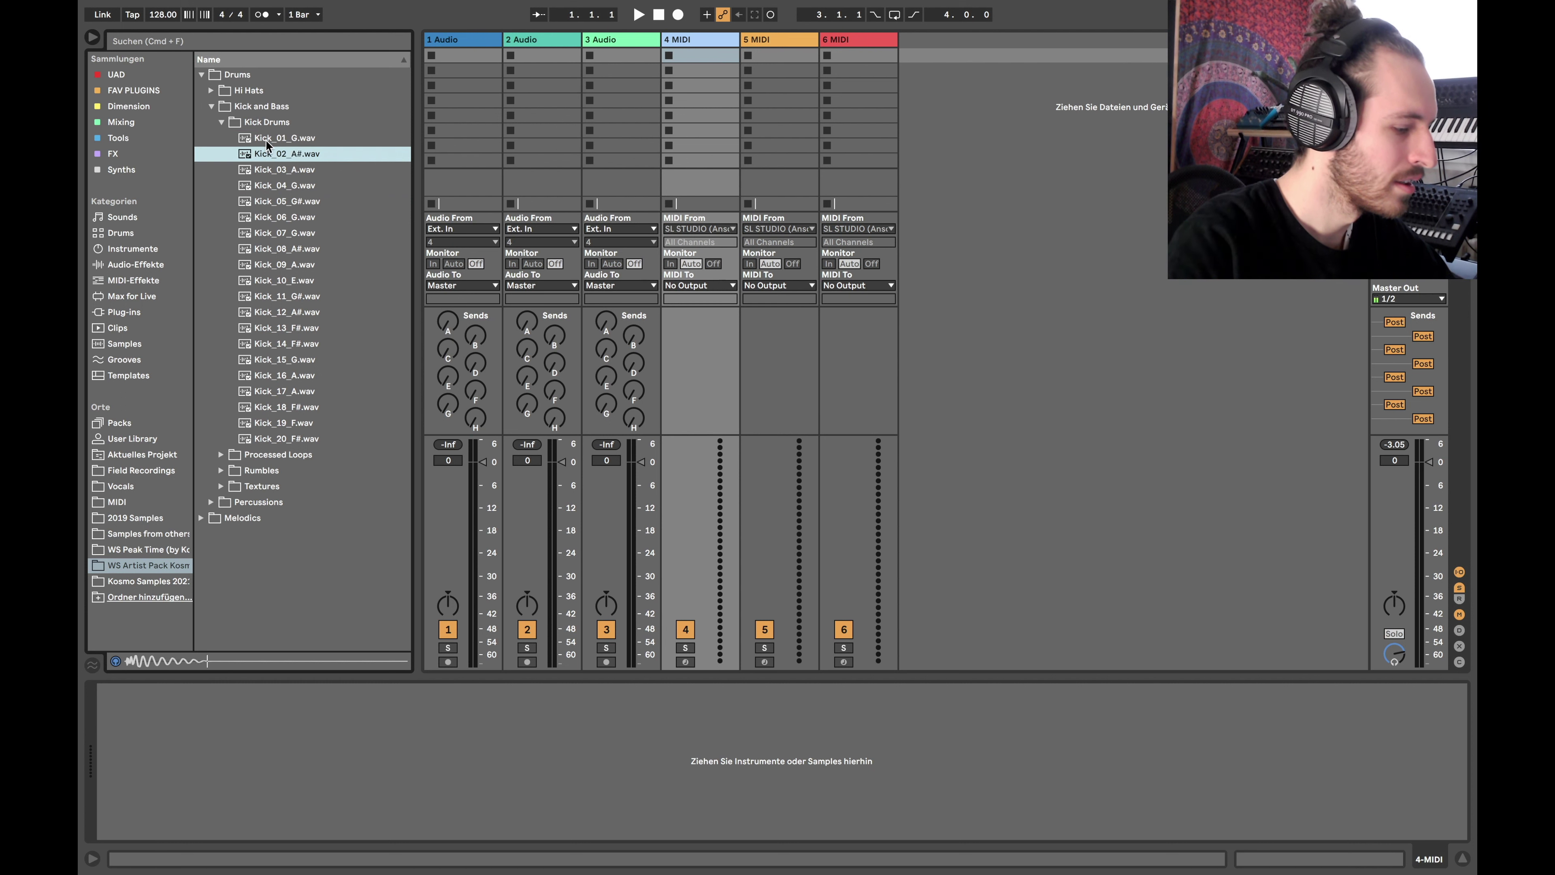
pyautogui.click(282, 212)
pyautogui.press('Down')
pyautogui.press('Down')
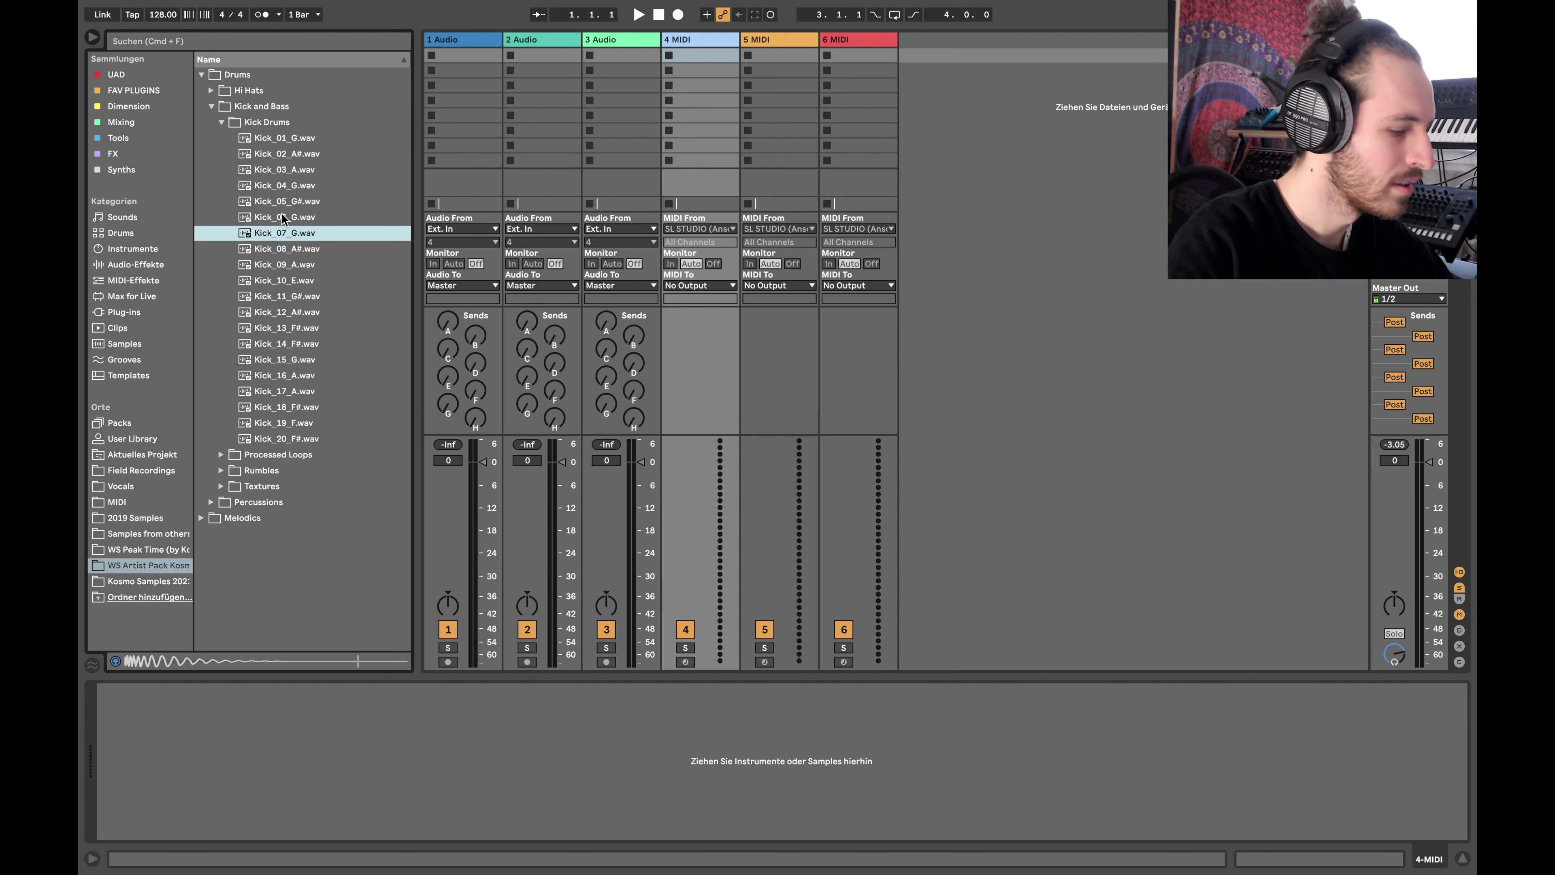
pyautogui.click(285, 312)
pyautogui.press('Down')
pyautogui.press('Down')
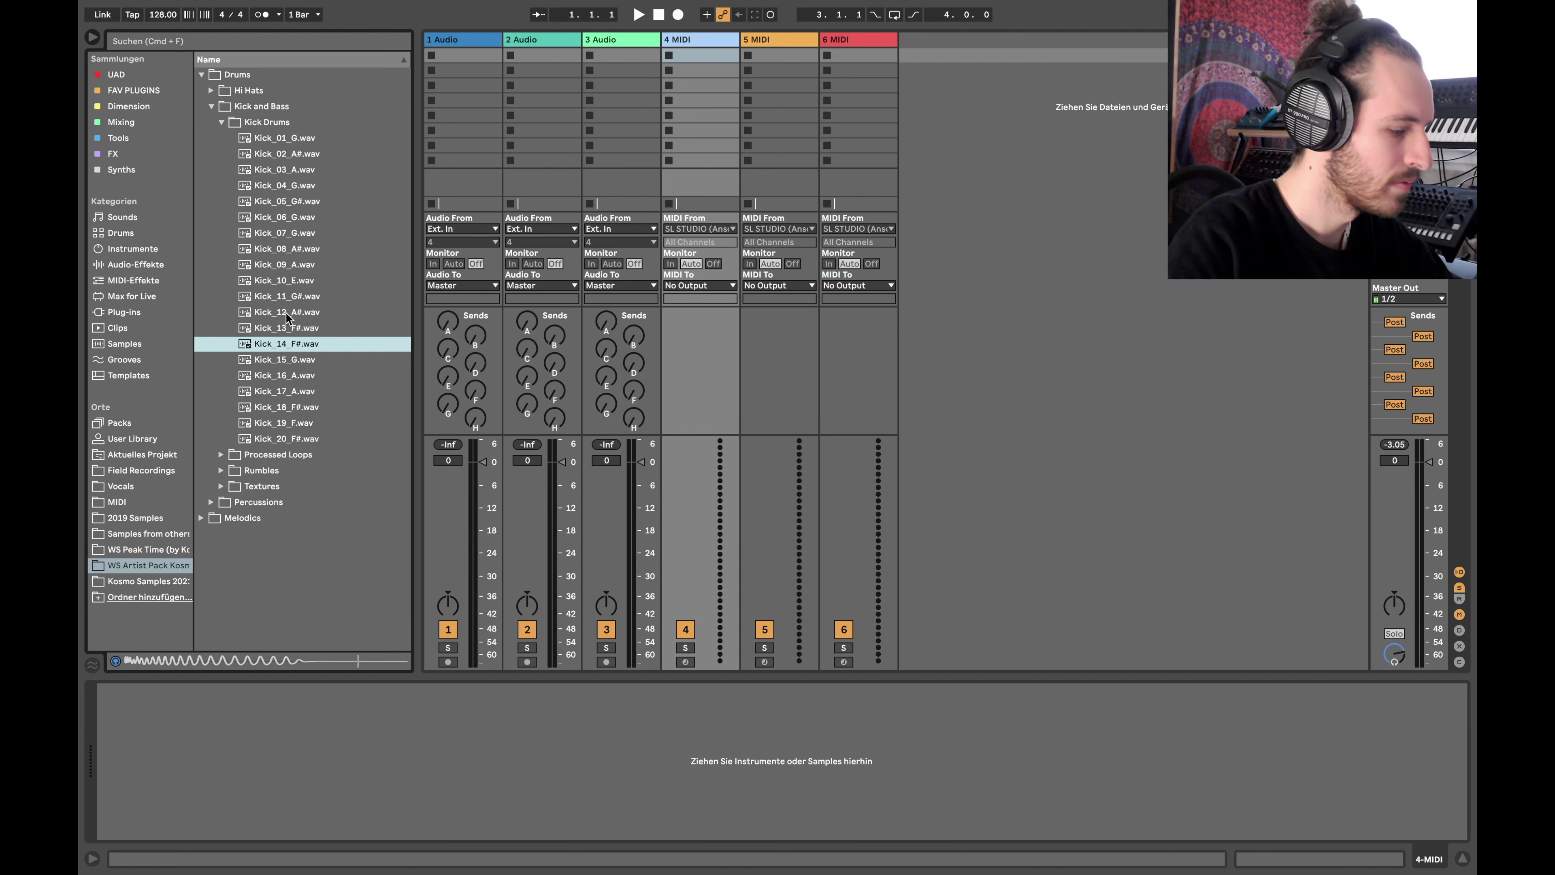
pyautogui.press('Down')
pyautogui.press('Down')
pyautogui.press('Down')
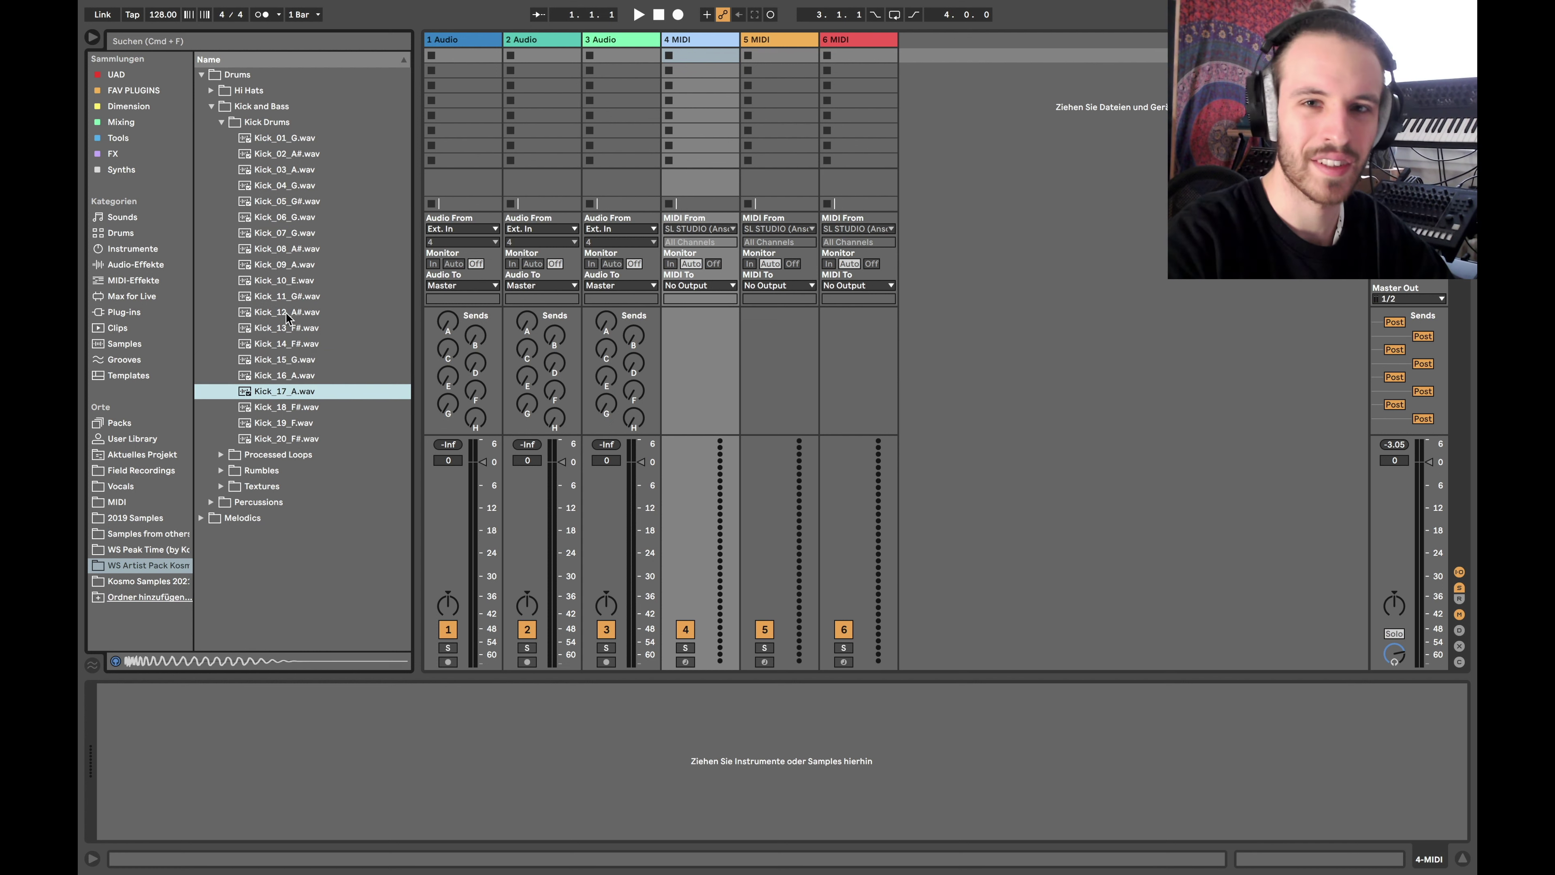
# - Audition several rumble loops in the Rumbles folder, including Rumble_07_128bpm_G and numbers 14 to 17
pyautogui.click(222, 122)
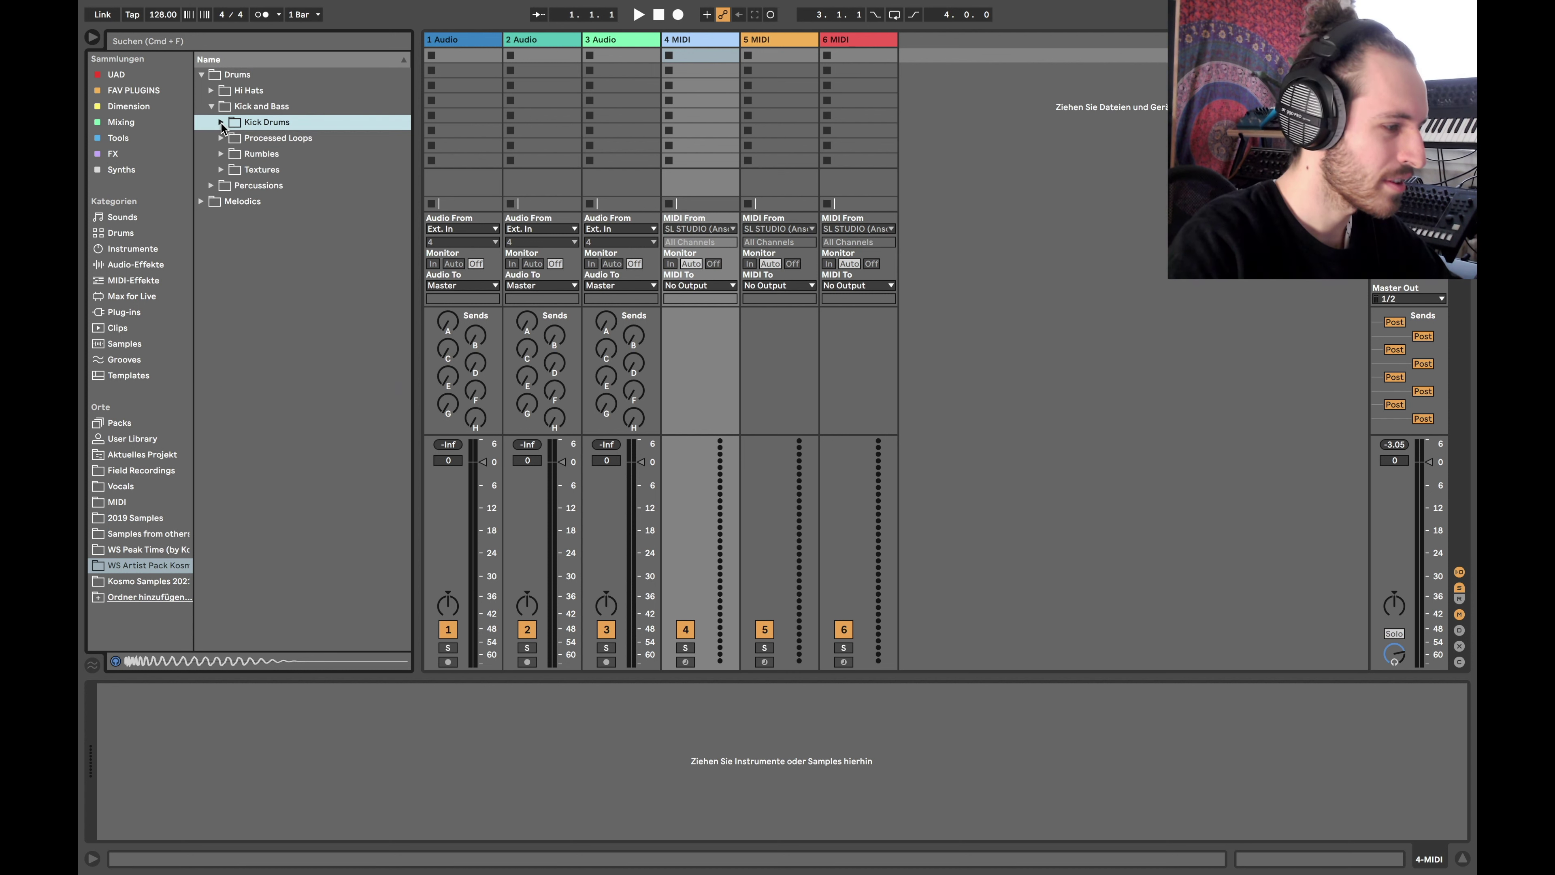
pyautogui.click(222, 155)
pyautogui.click(305, 264)
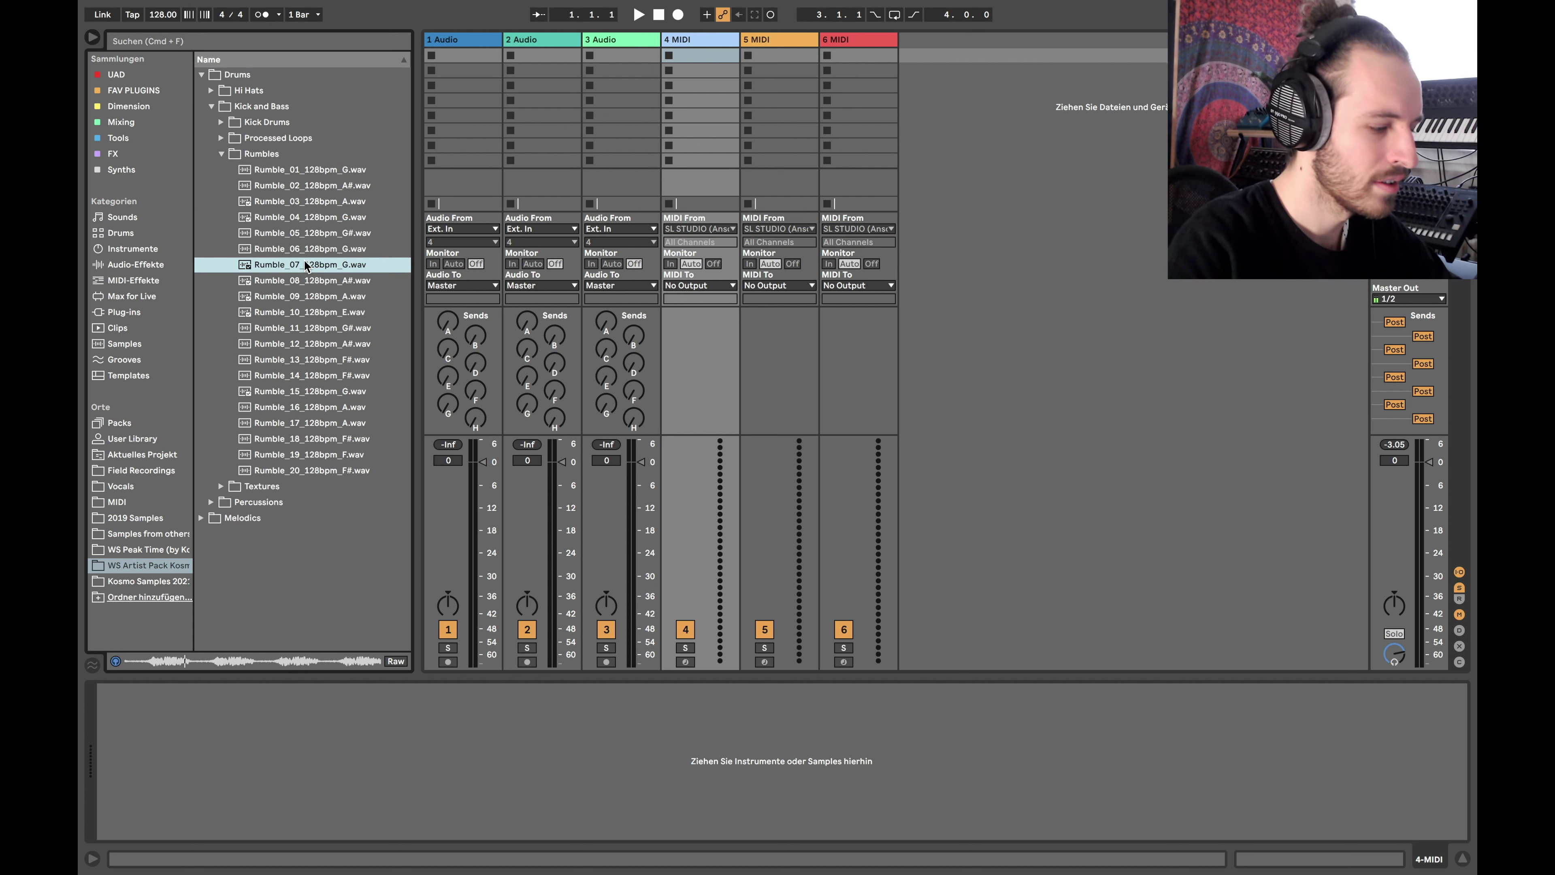
pyautogui.click(346, 376)
pyautogui.press('Down')
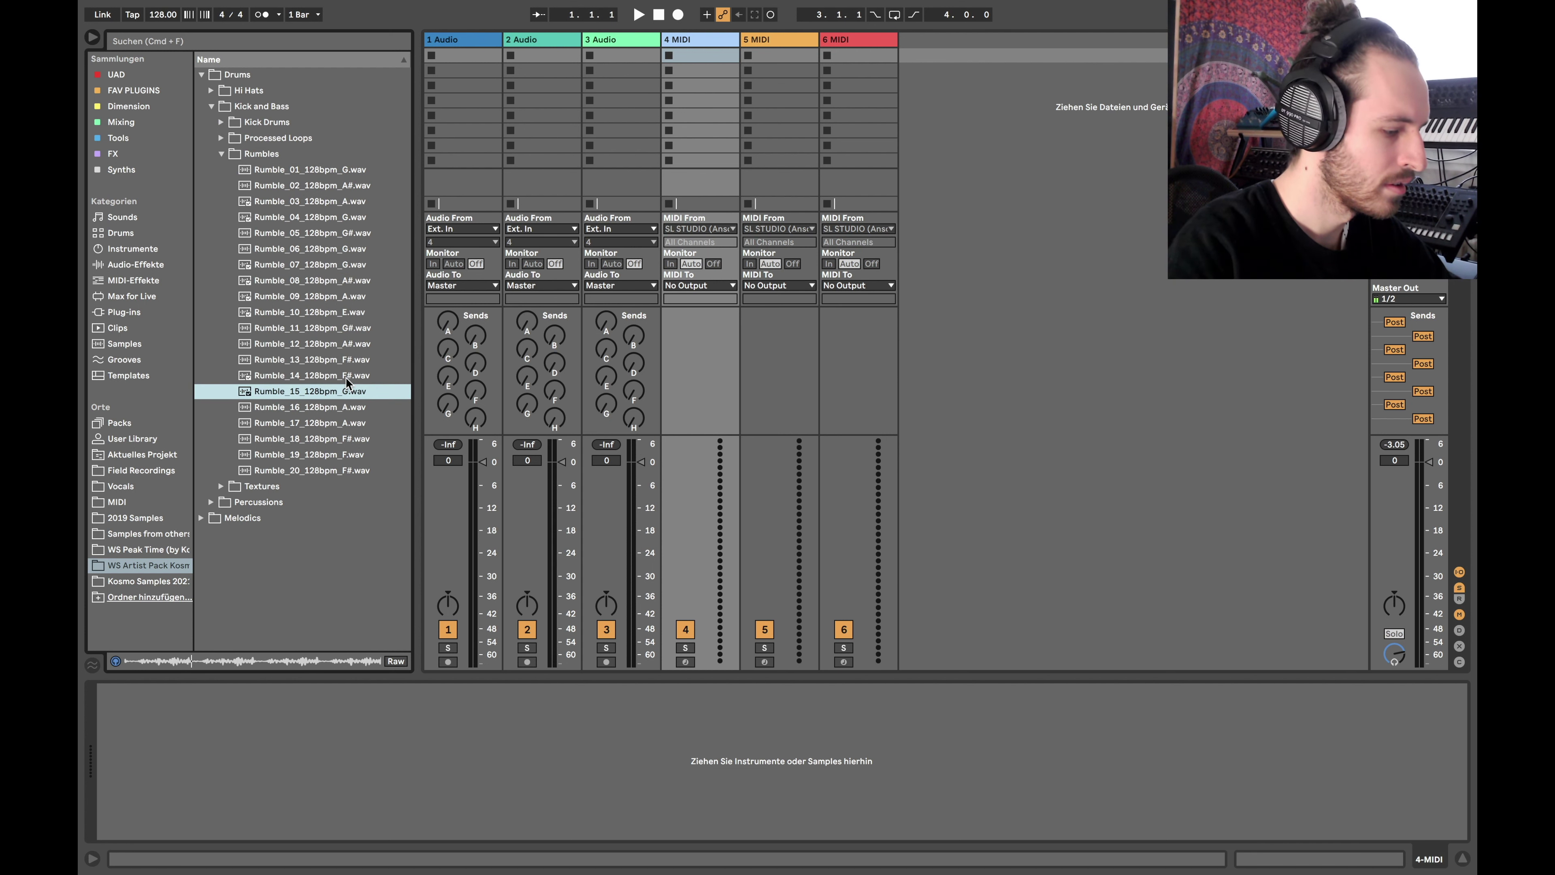
pyautogui.press('Down')
pyautogui.press('Down')
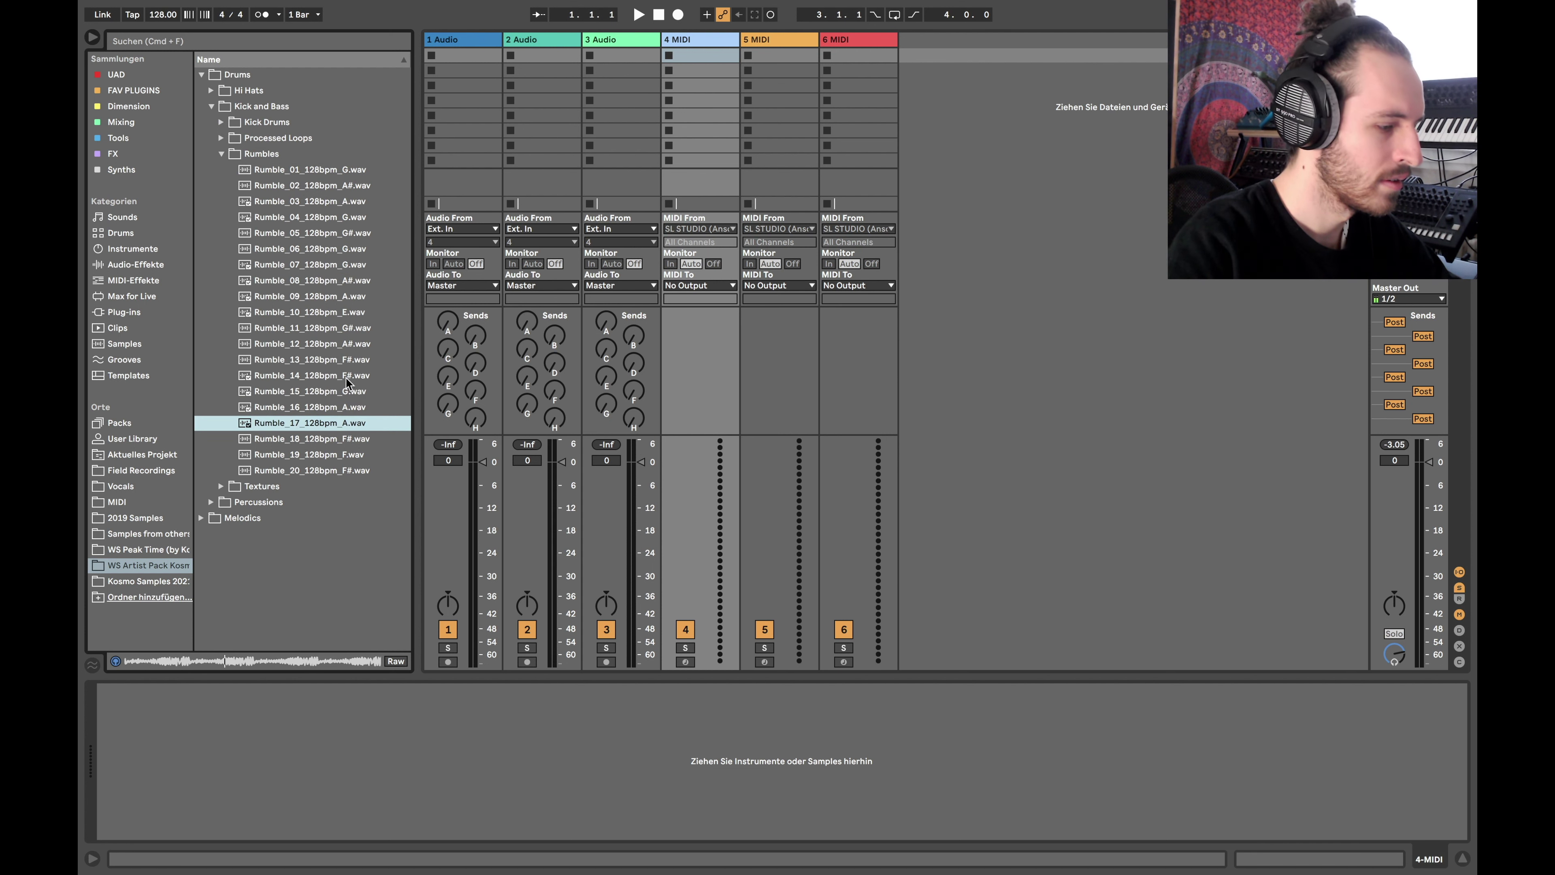
# - Audition the processed kick and bass loops and load KickBassLoop_128bpm_14_F# into the first clip slot of track 1
pyautogui.click(222, 154)
pyautogui.click(220, 138)
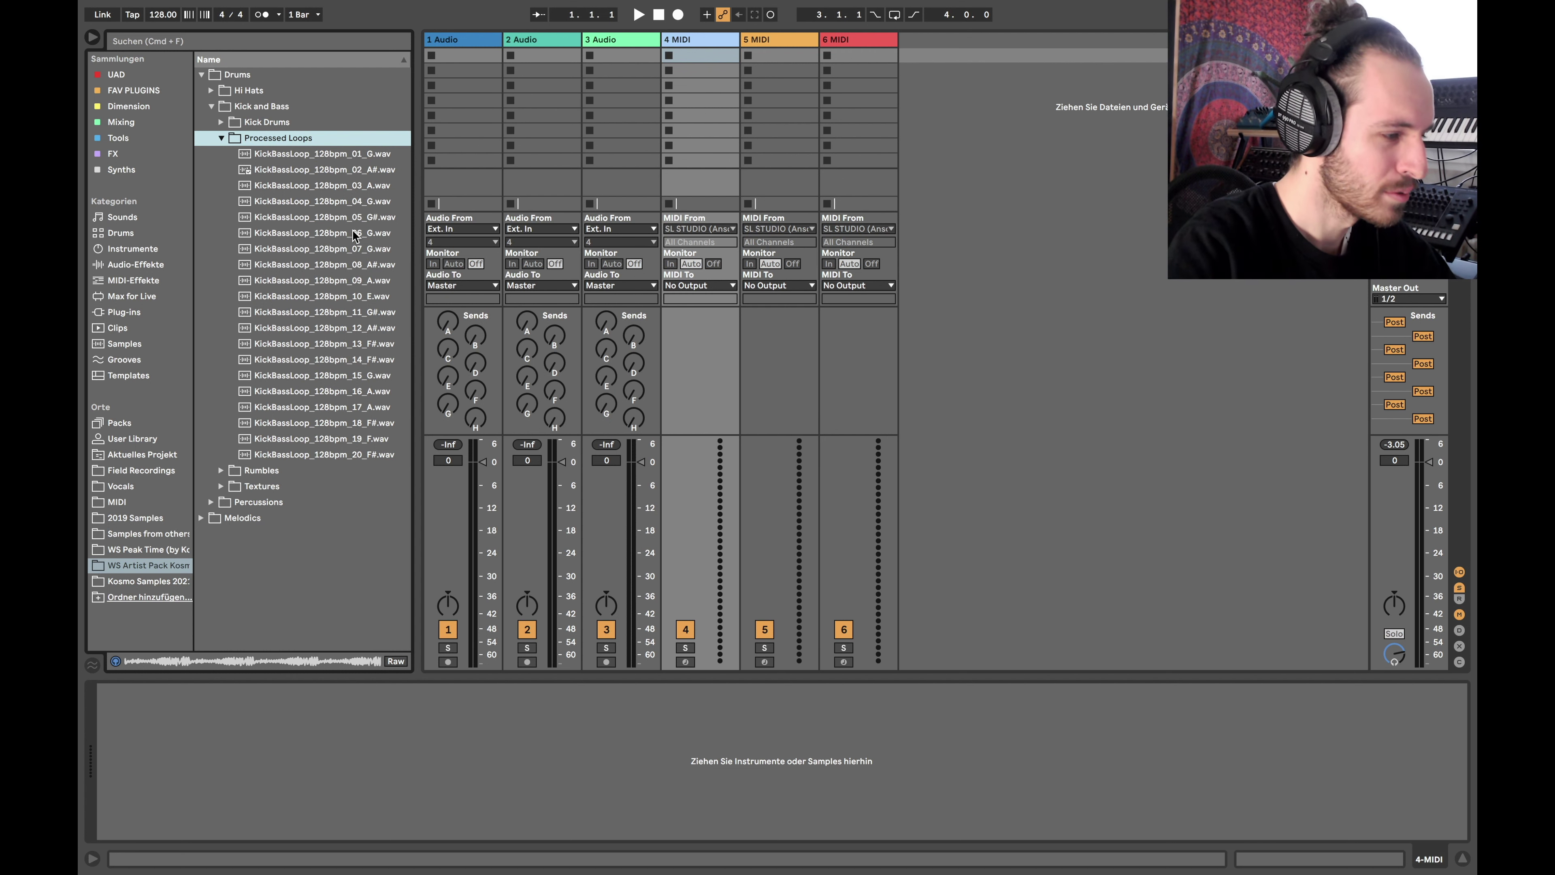
pyautogui.click(336, 217)
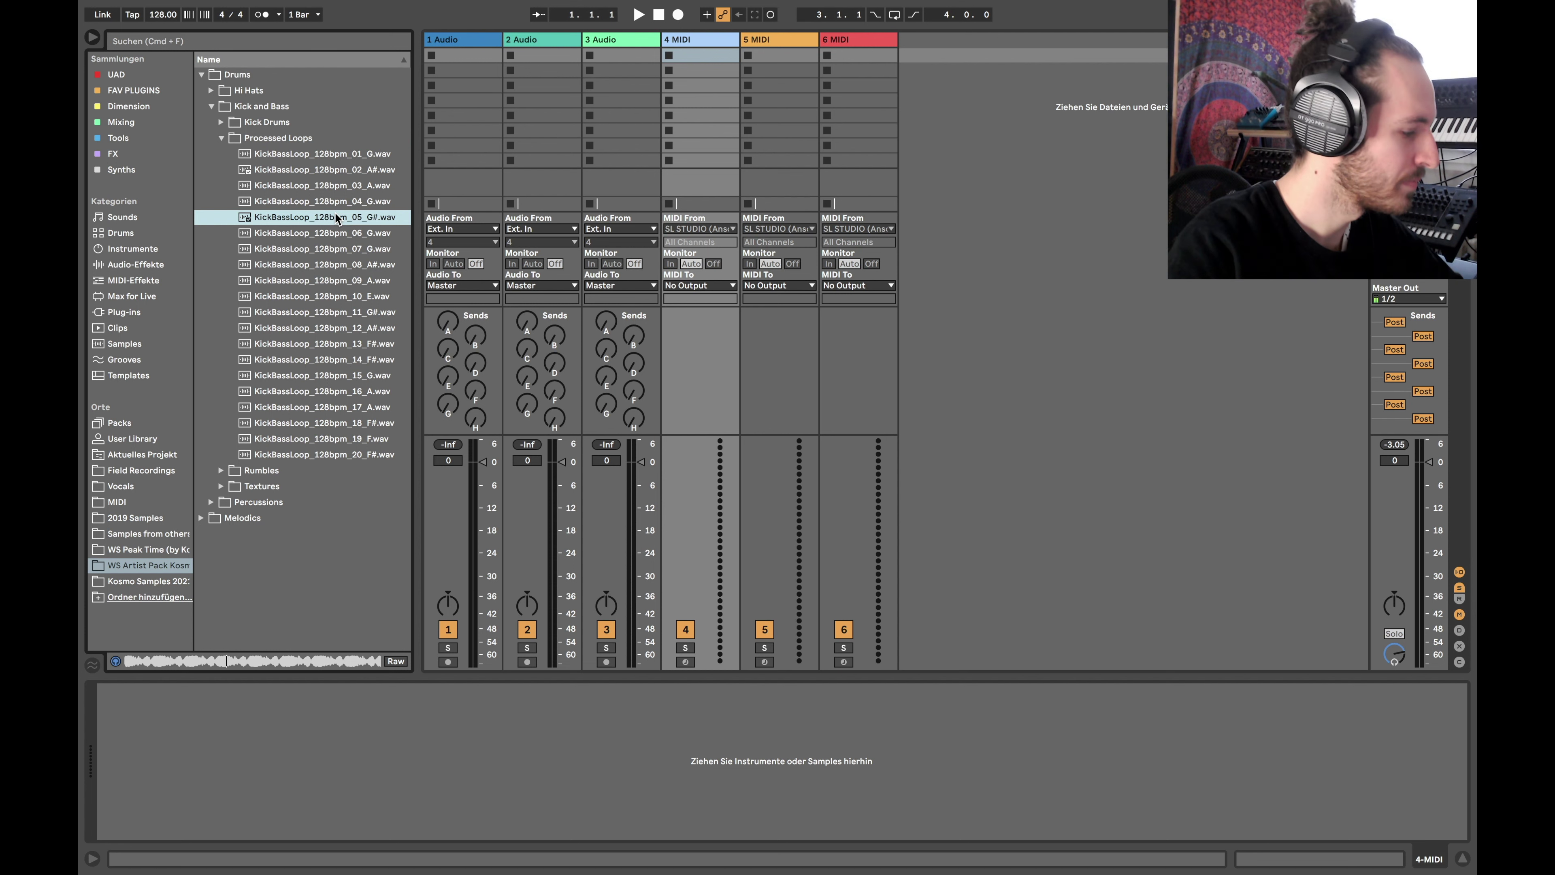
pyautogui.press('Down')
pyautogui.press('Down')
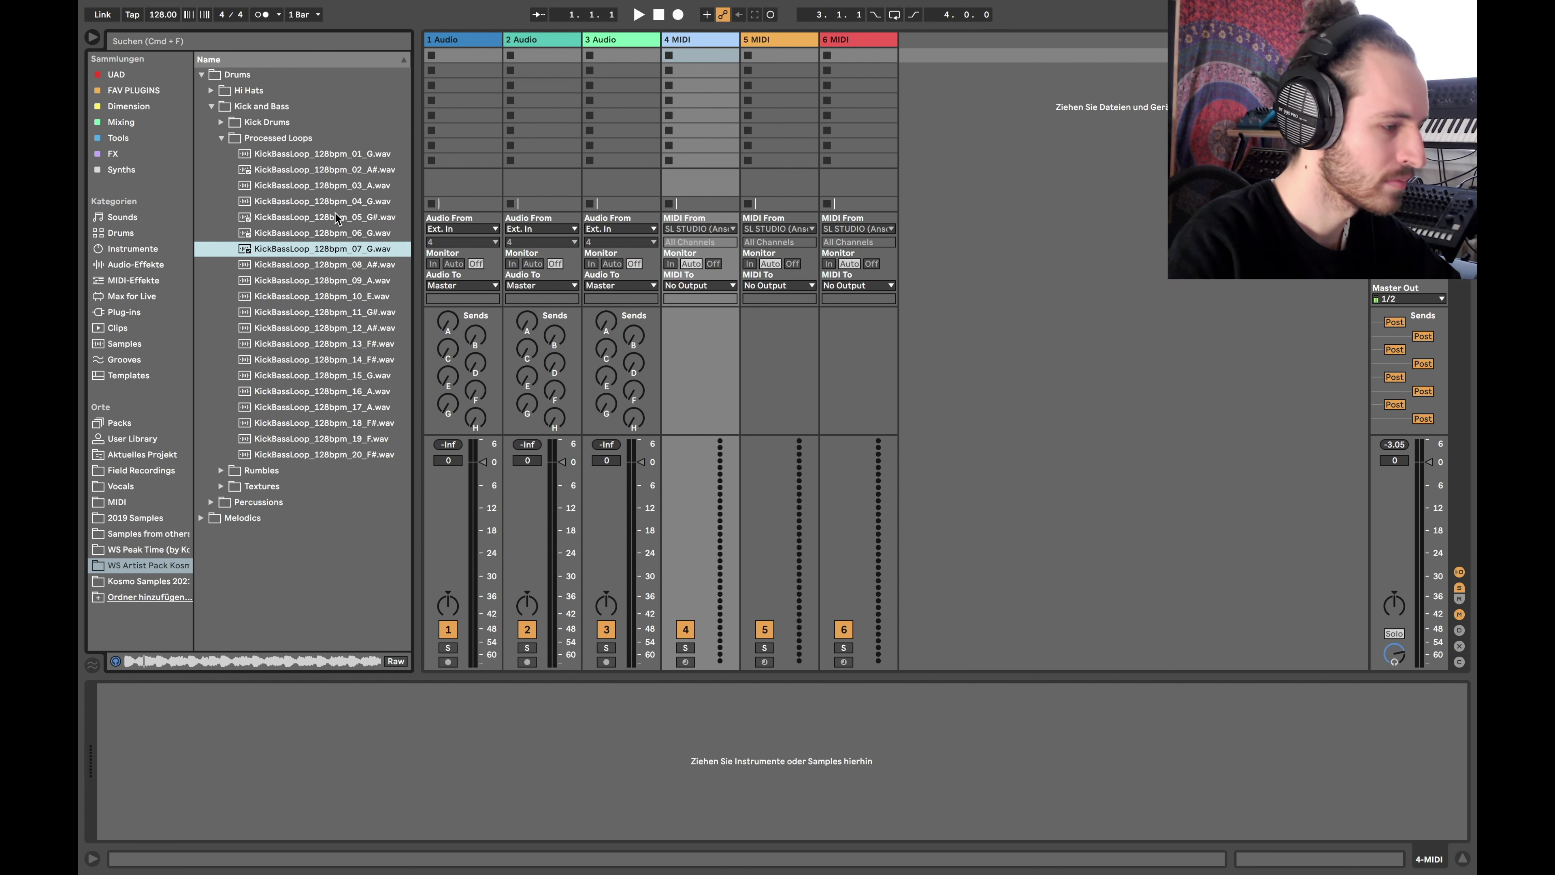
pyautogui.press('Down')
pyautogui.click(334, 343)
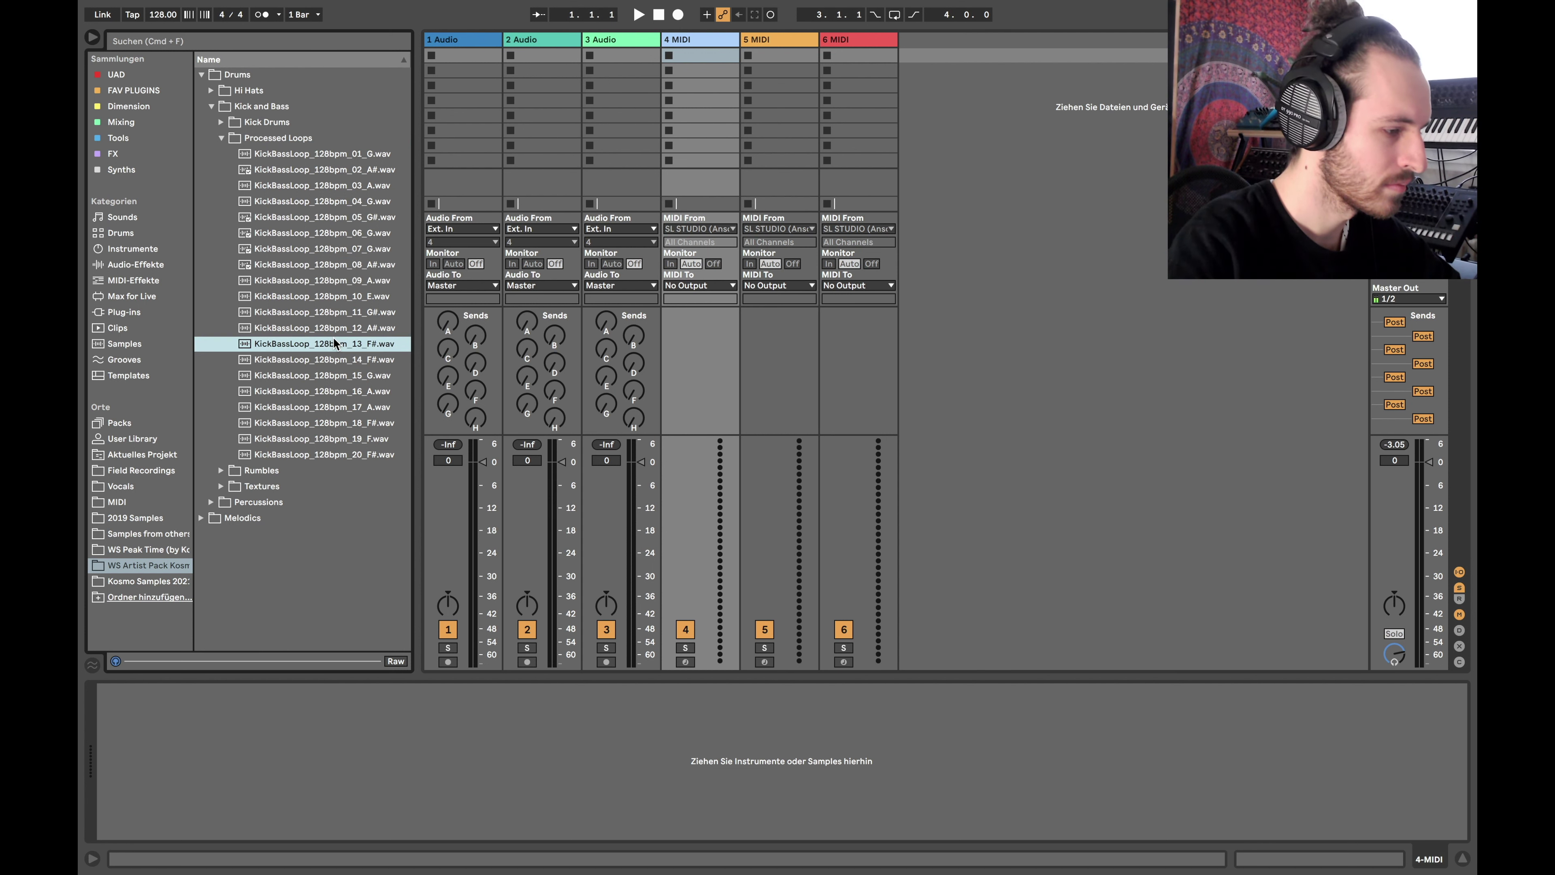
pyautogui.press('Down')
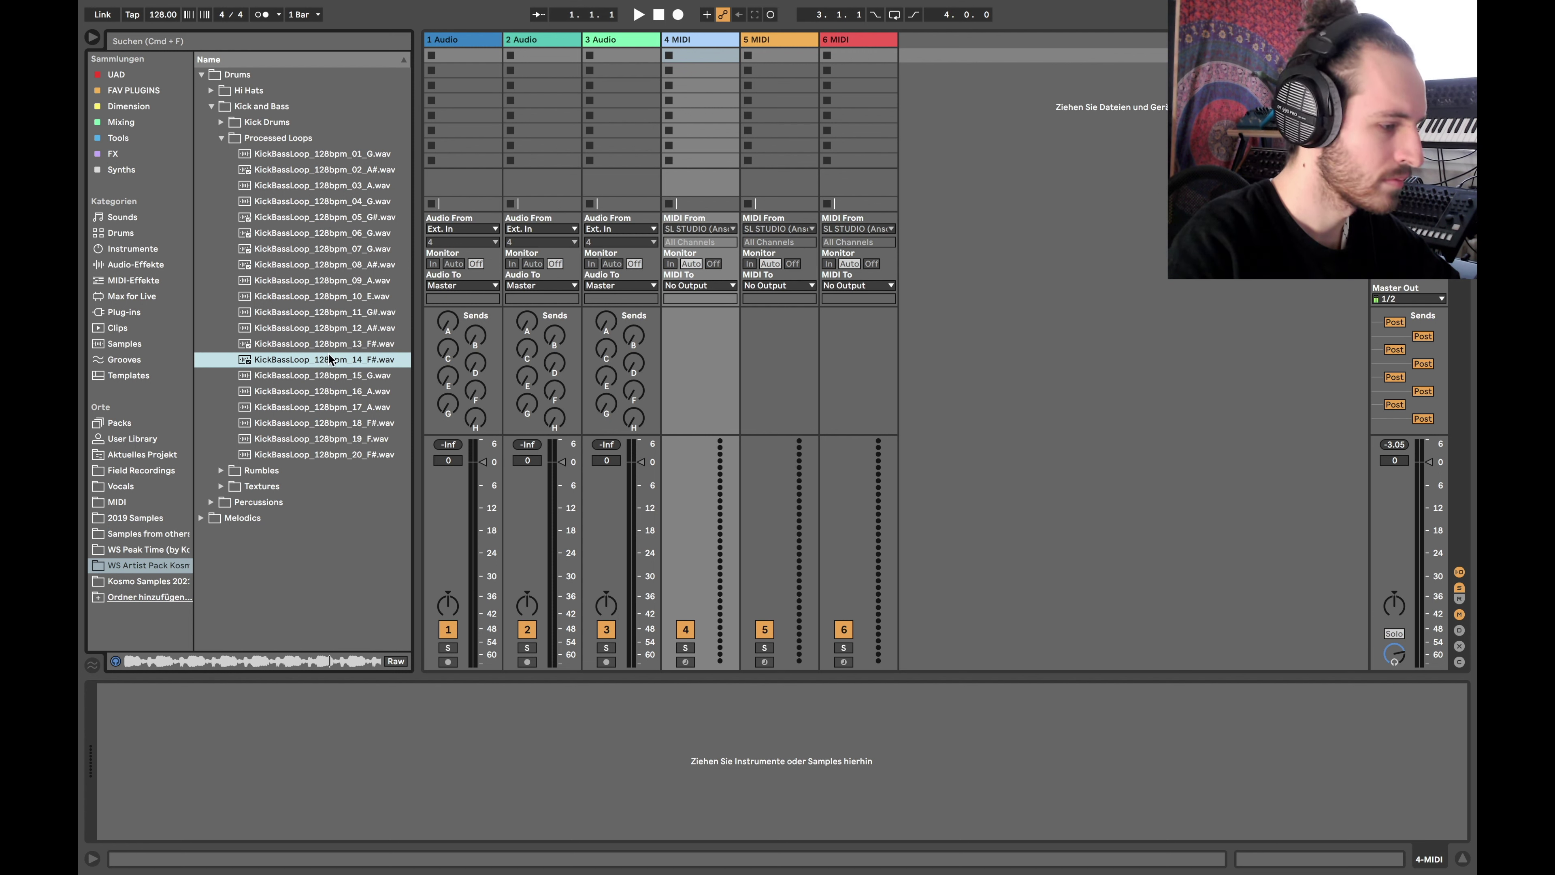
pyautogui.moveTo(334, 360); pyautogui.dragTo(453, 57)
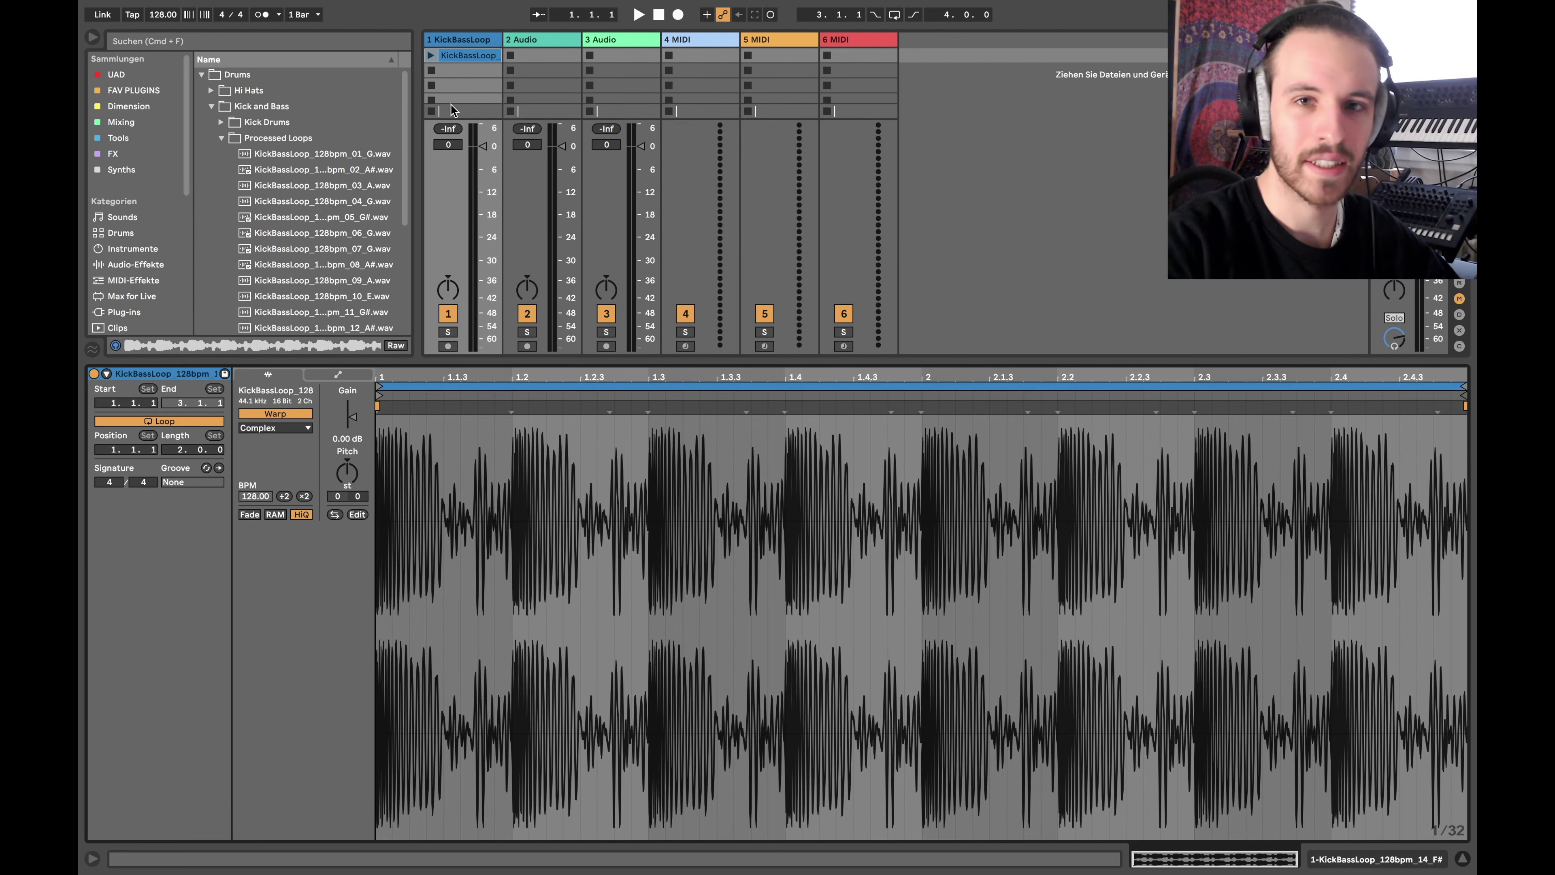
# - Examine the second beat of the kick-bass clip's waveform and glance into the Textures folder
pyautogui.moveTo(520, 521); pyautogui.dragTo(657, 521)
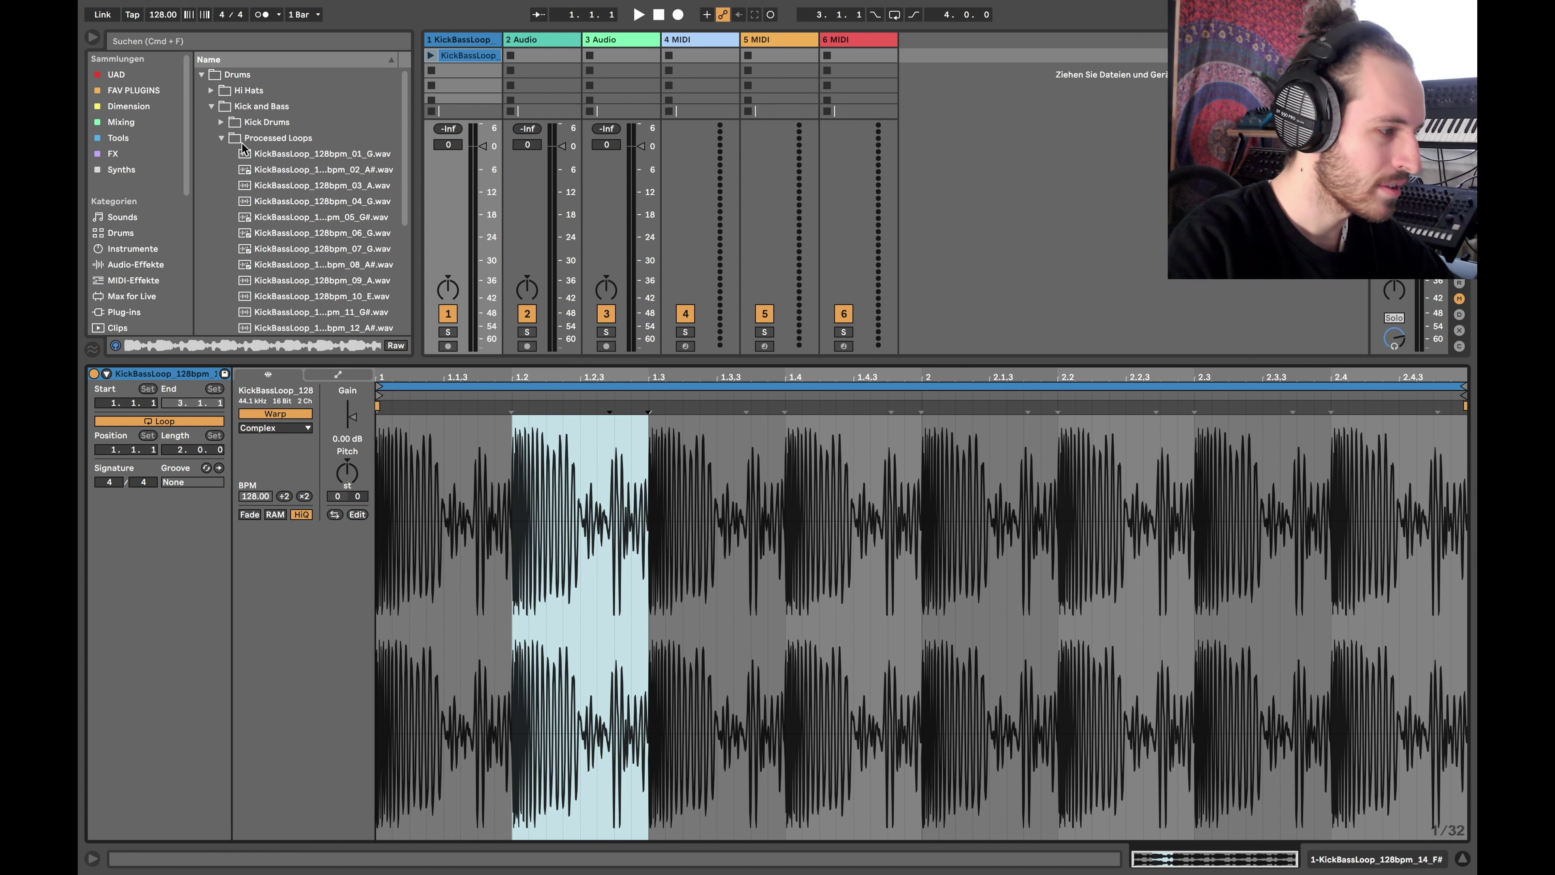
pyautogui.click(221, 139)
pyautogui.click(221, 169)
pyautogui.click(221, 170)
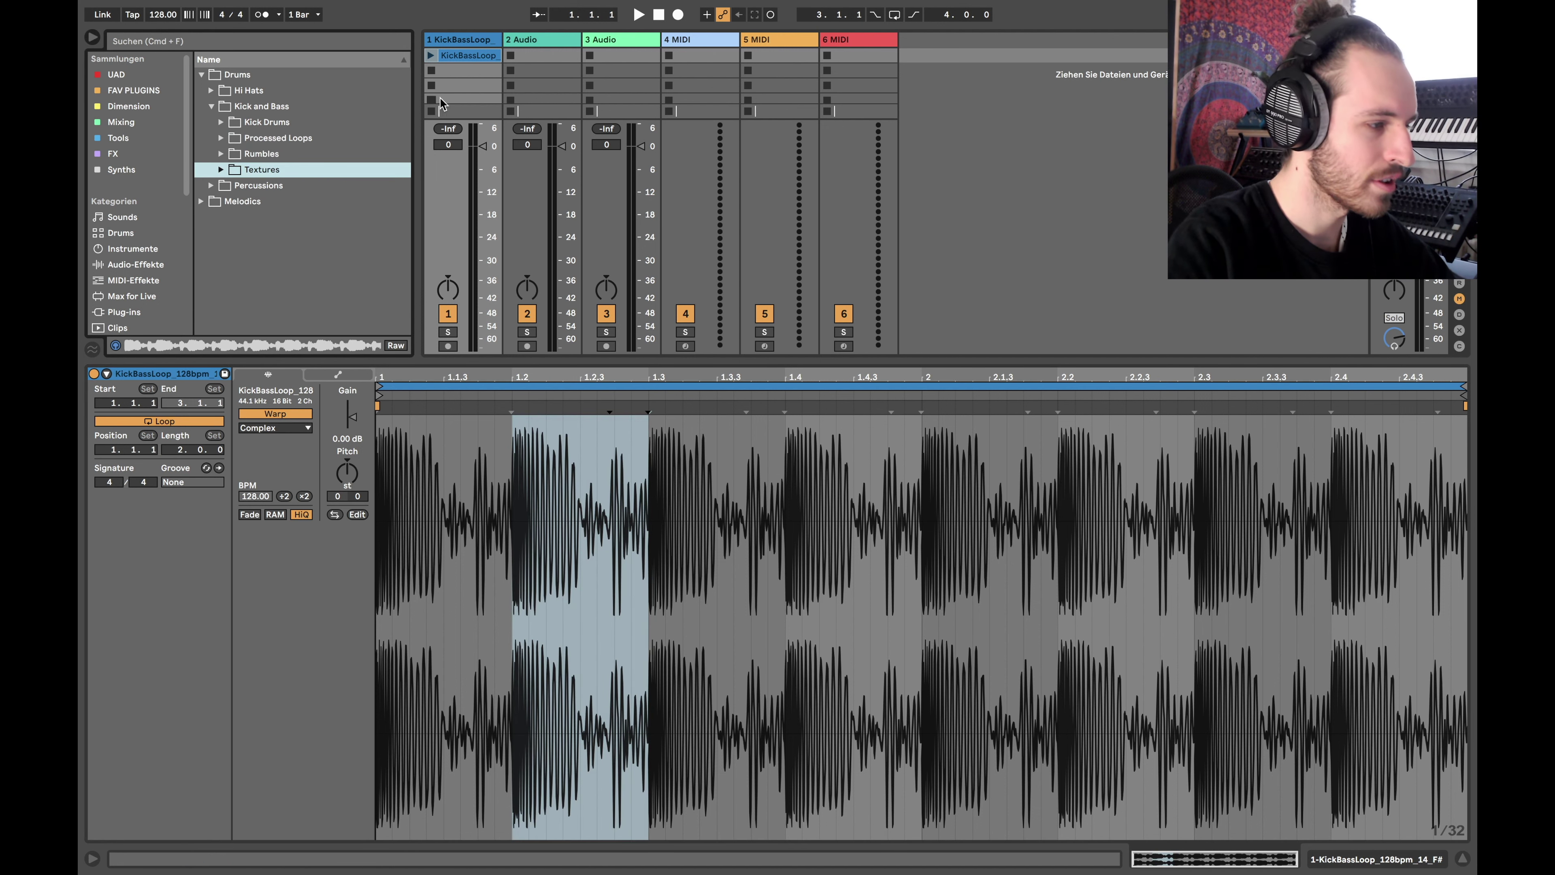
pyautogui.click(463, 39)
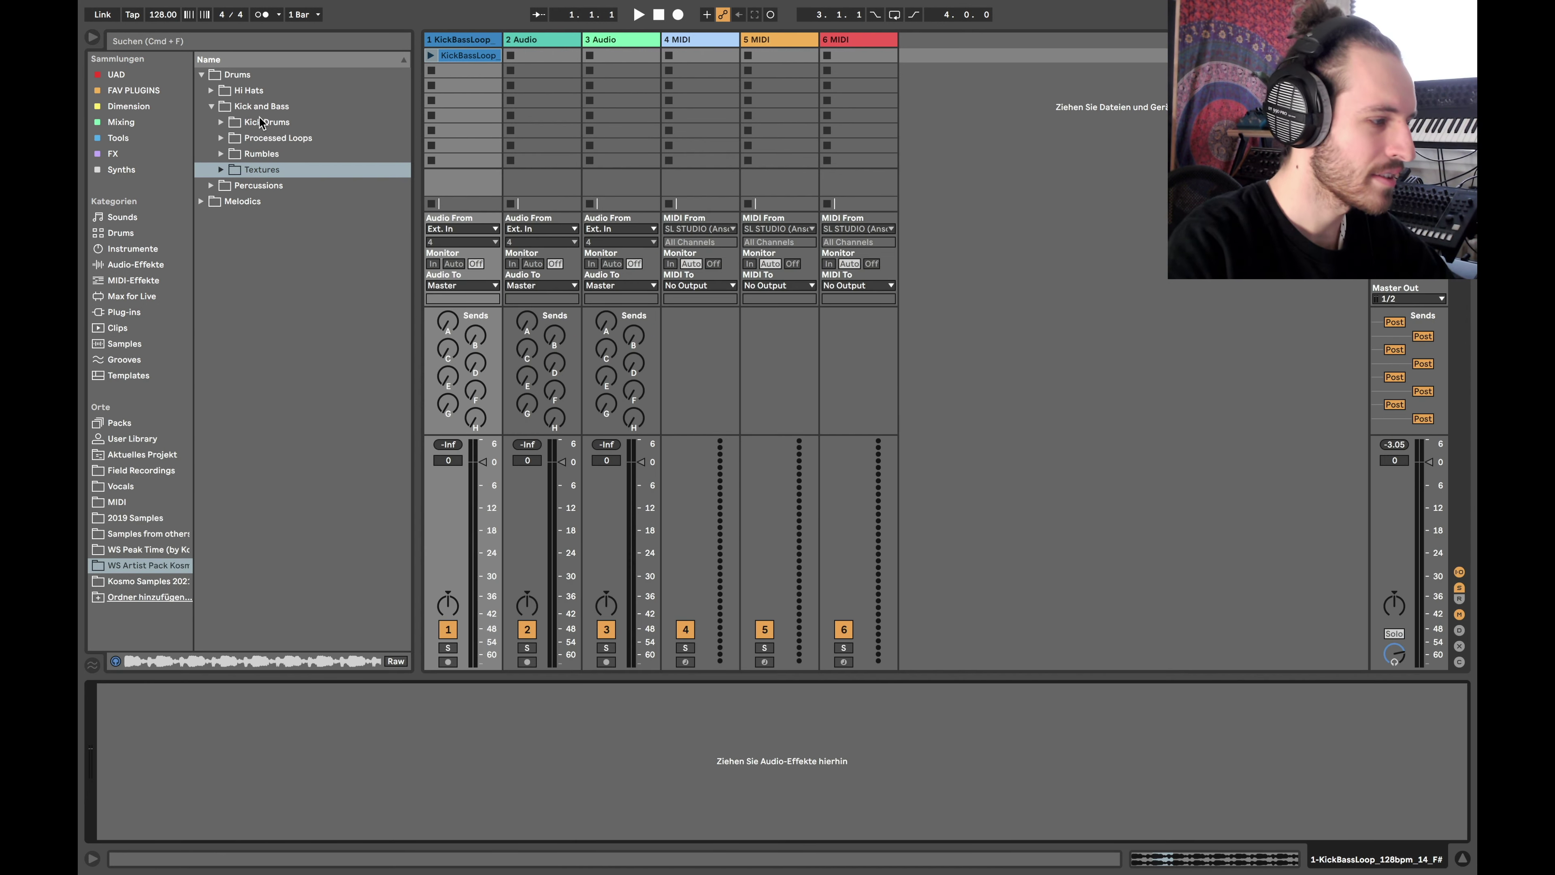
# - Audition the processed hi-hat loops, load Hat_Loop_128bpm_03 into track 2's first clip slot and play it with the kick-bass loop
pyautogui.click(211, 89)
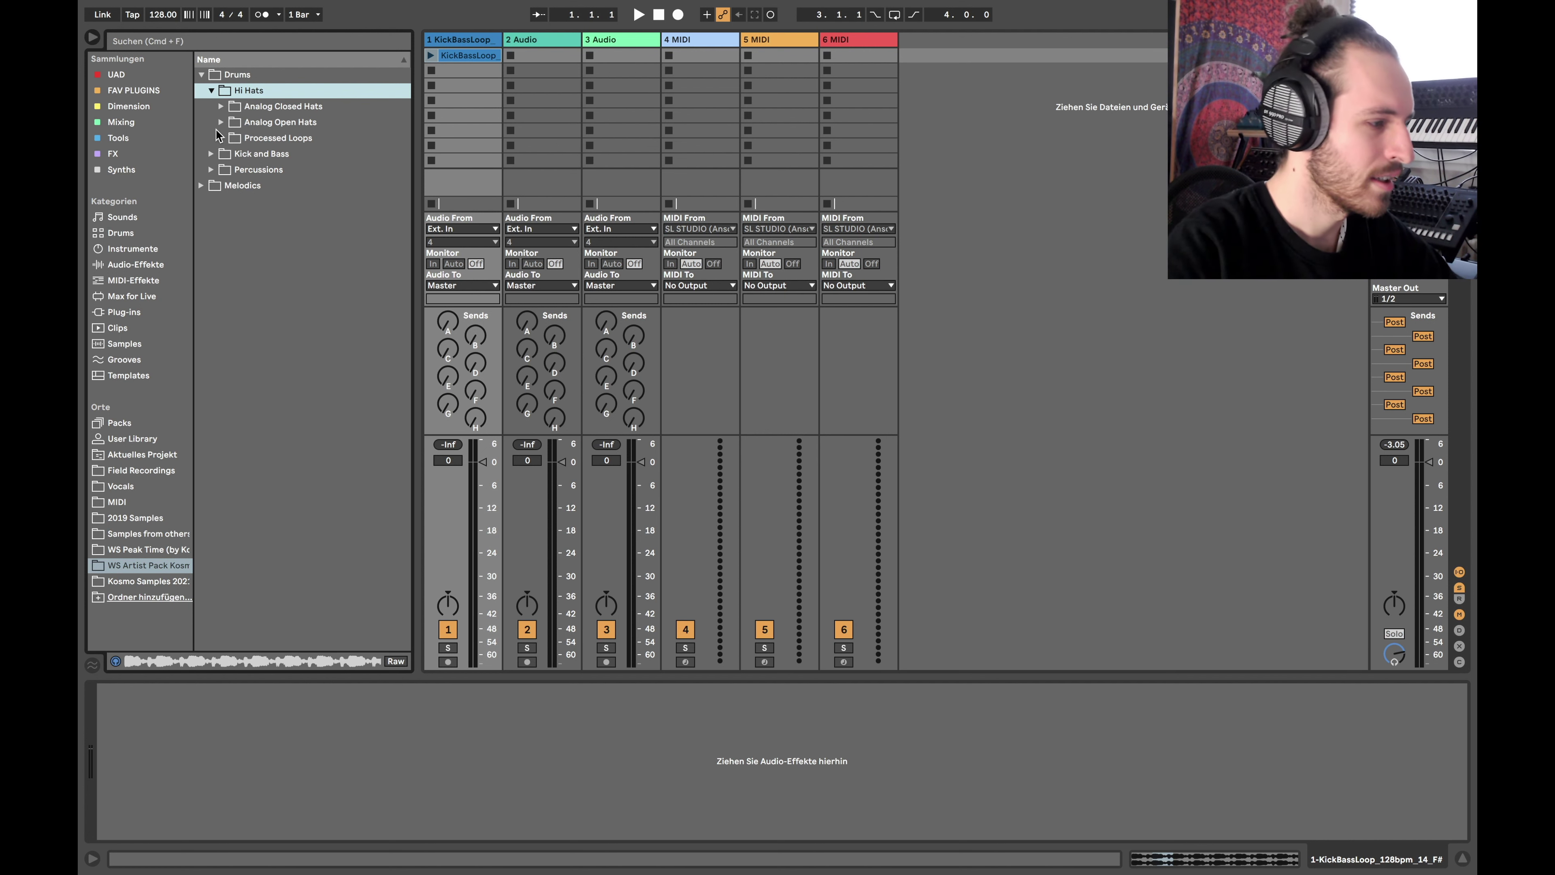
pyautogui.click(220, 139)
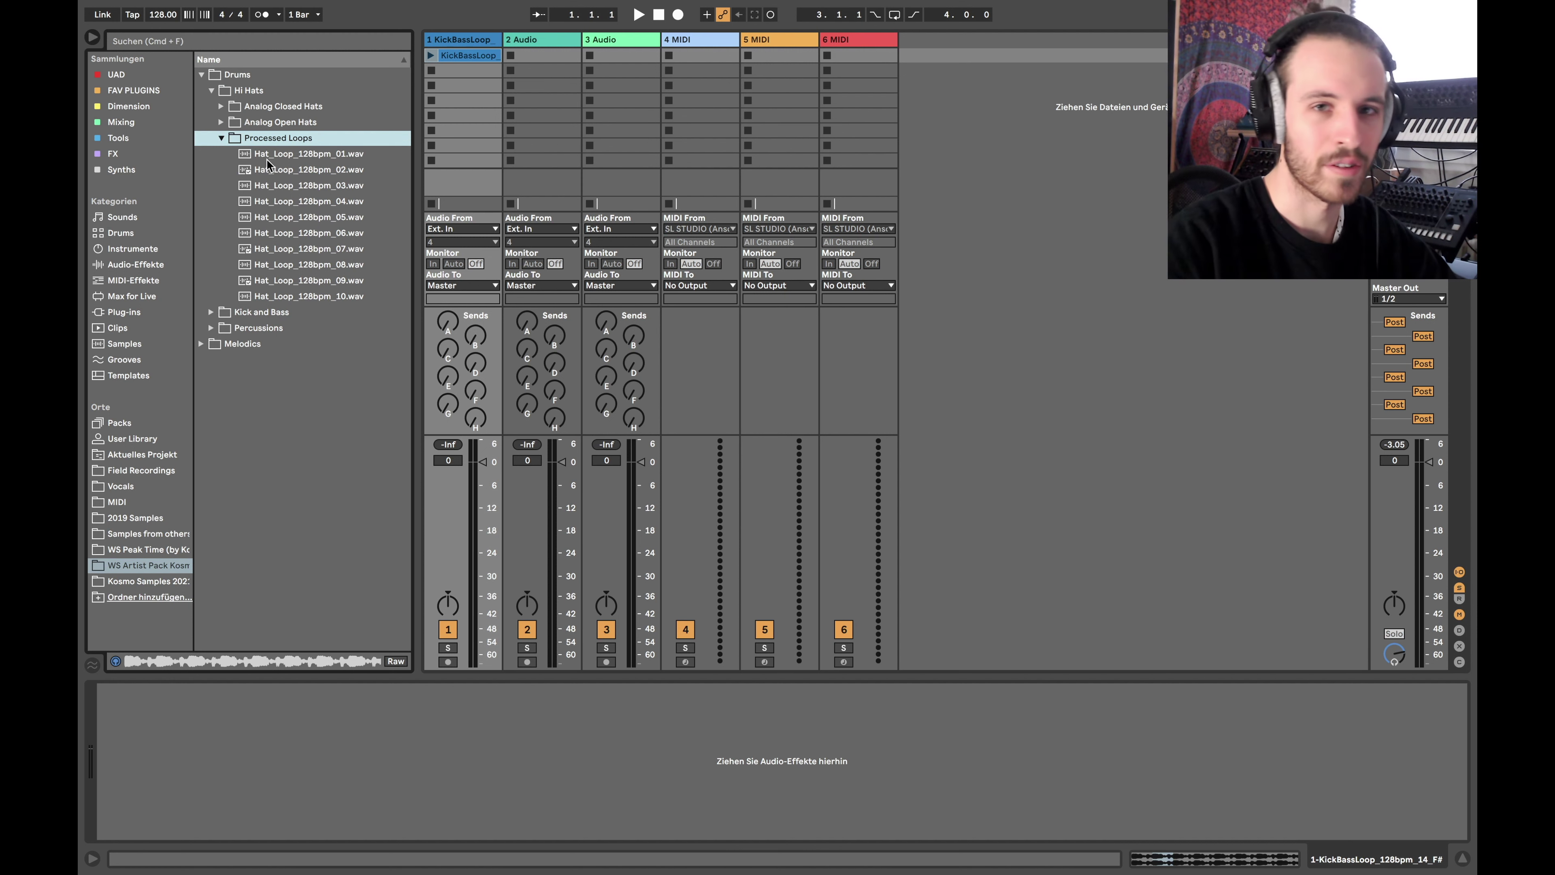
pyautogui.click(290, 171)
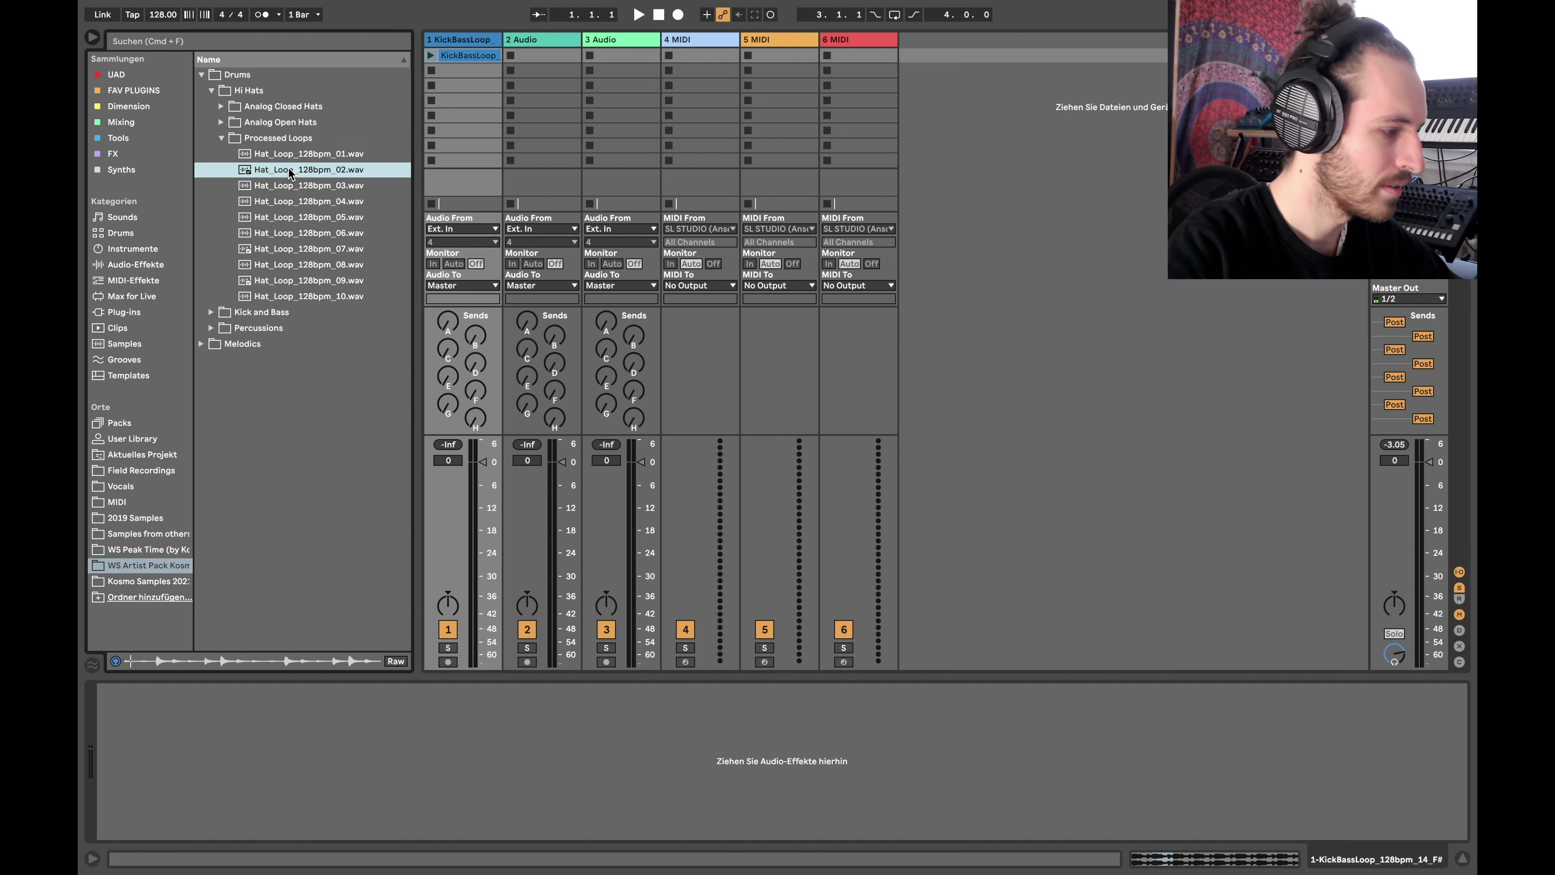
pyautogui.press('Down')
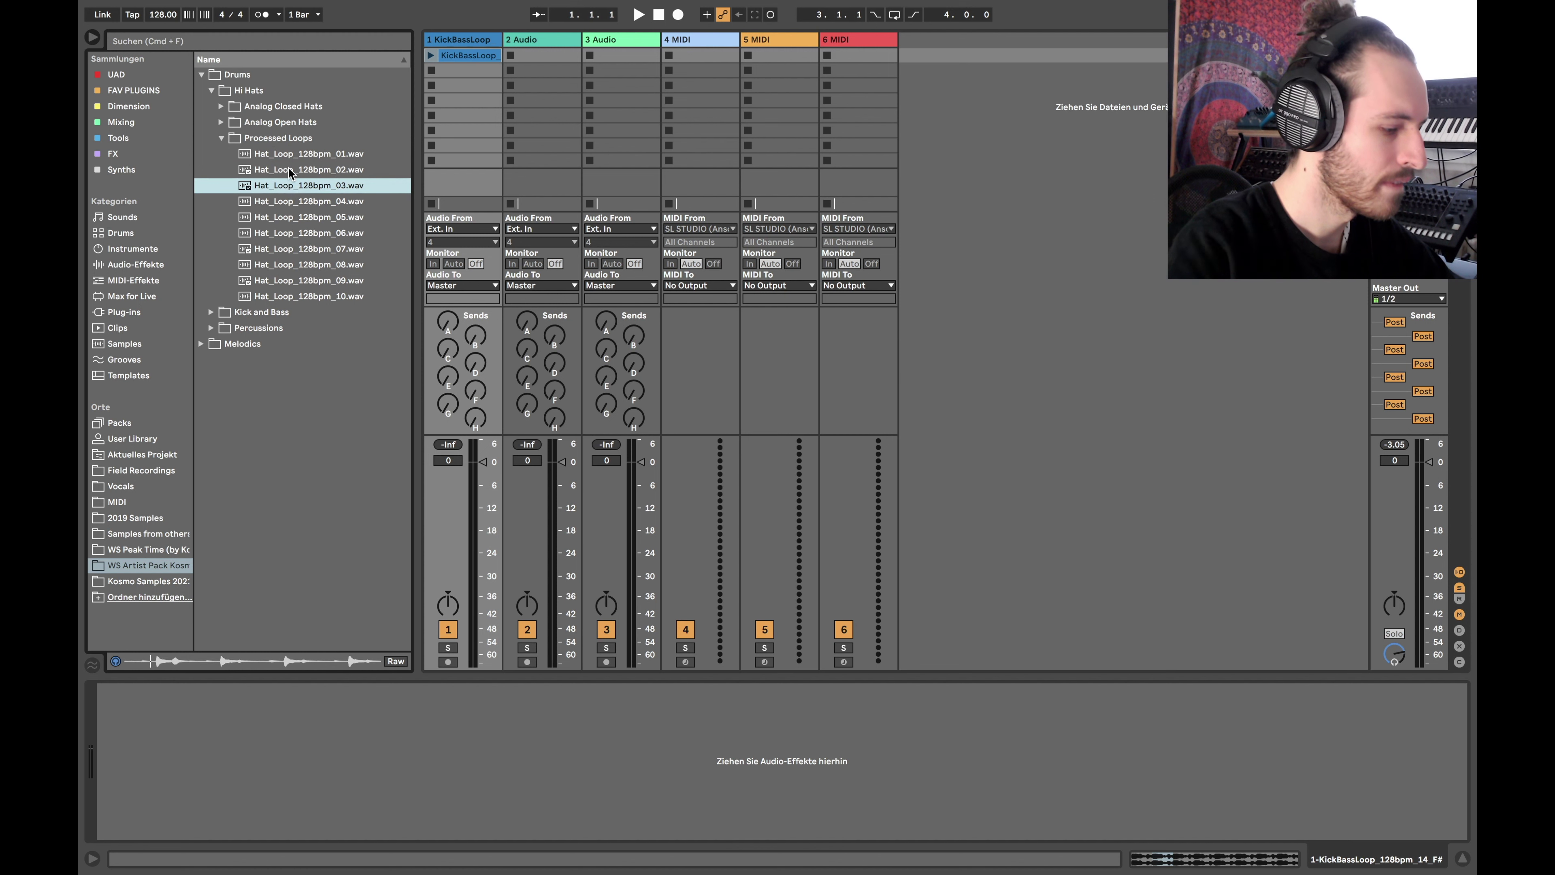
pyautogui.click(307, 246)
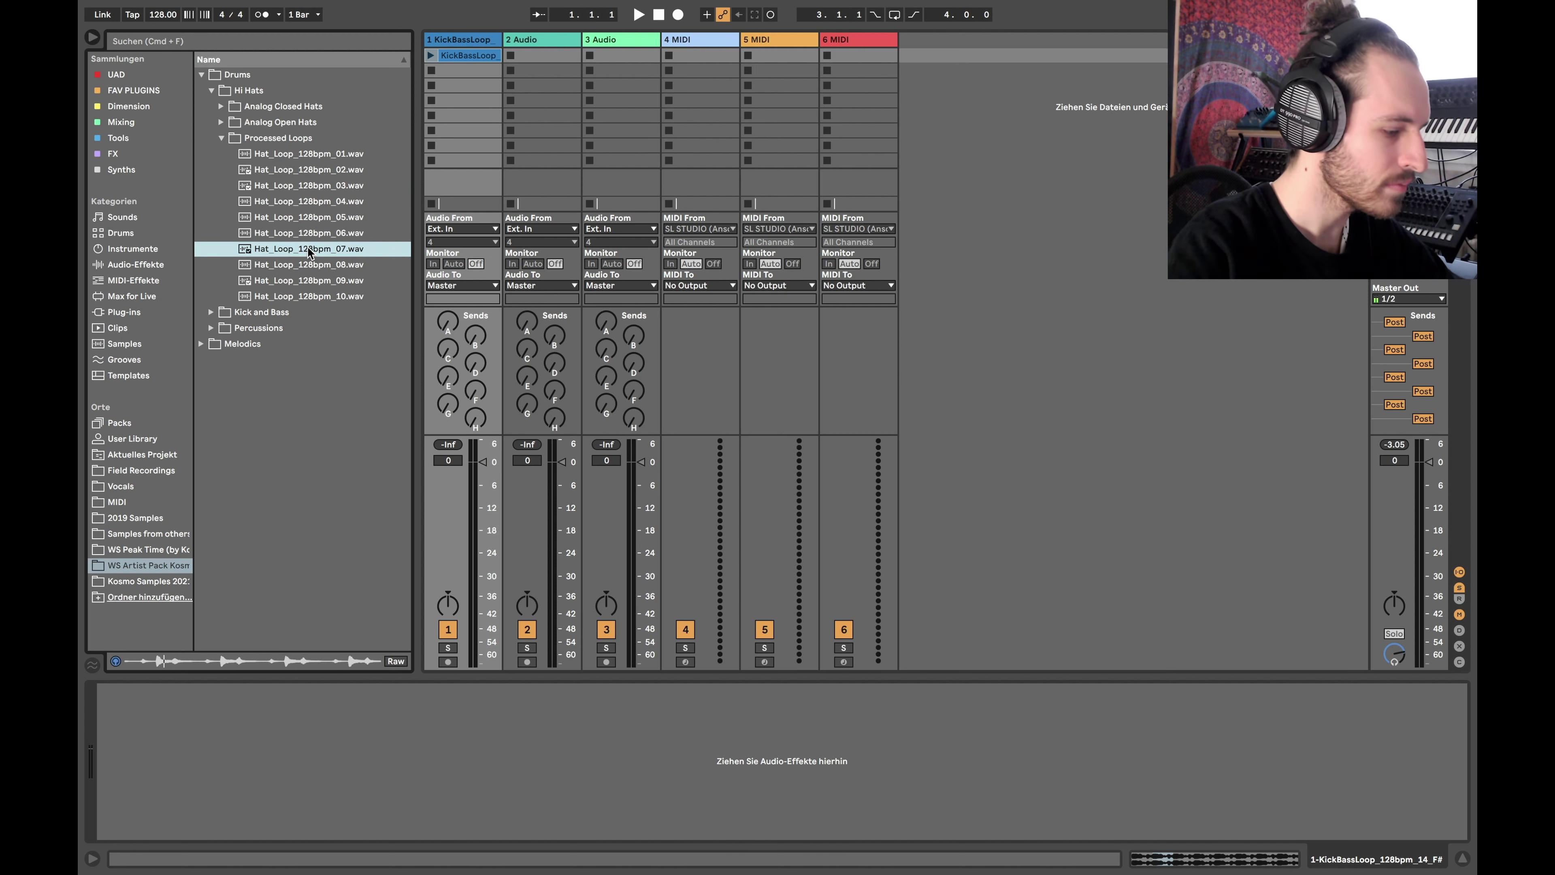
pyautogui.press('Down')
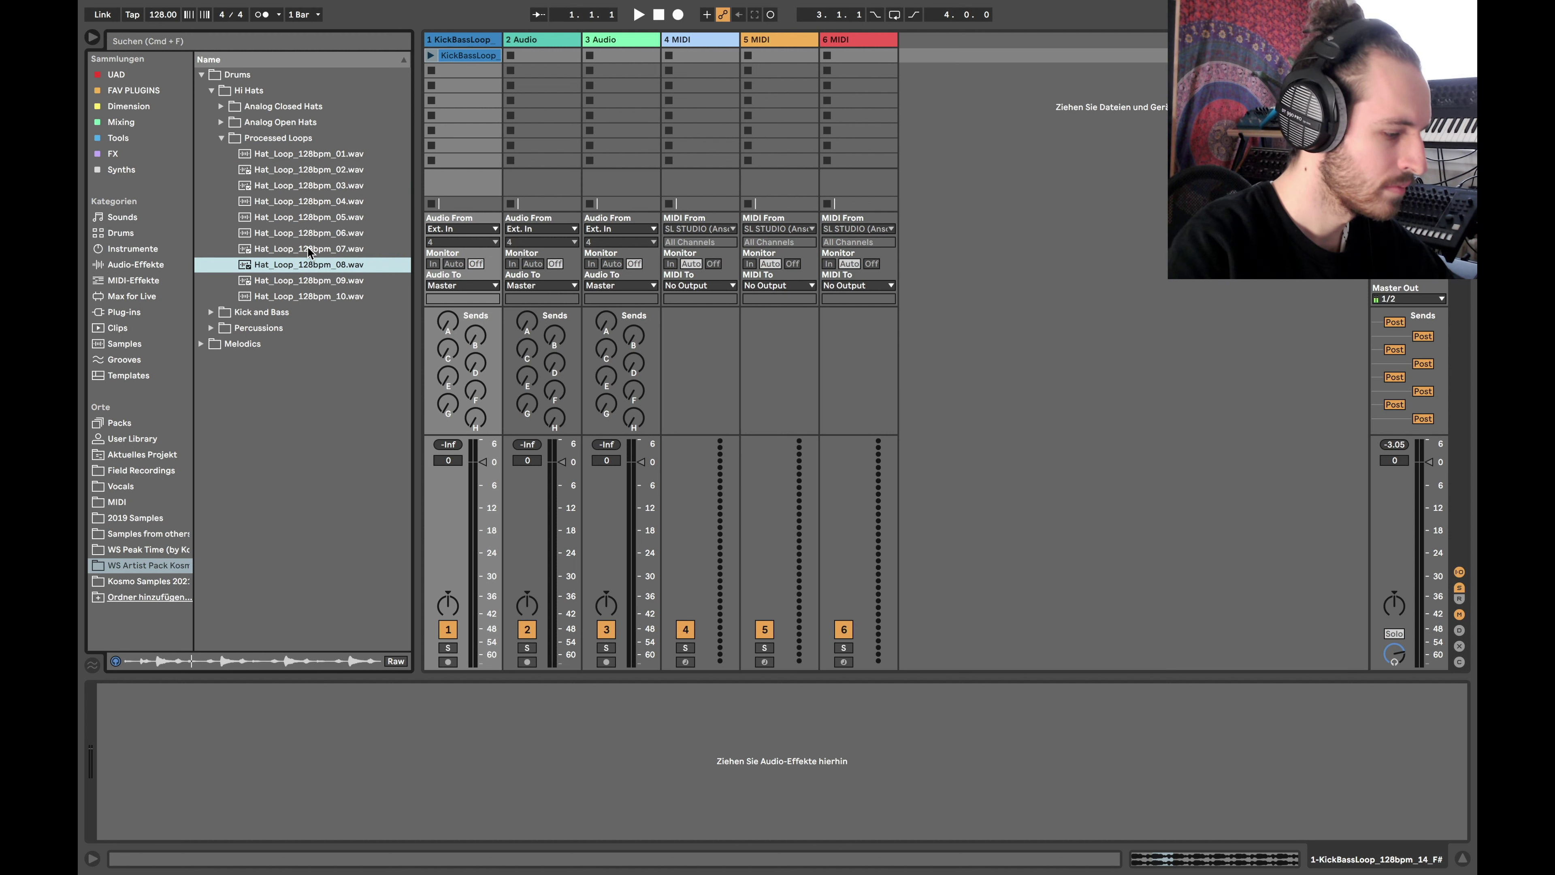
pyautogui.press('Down')
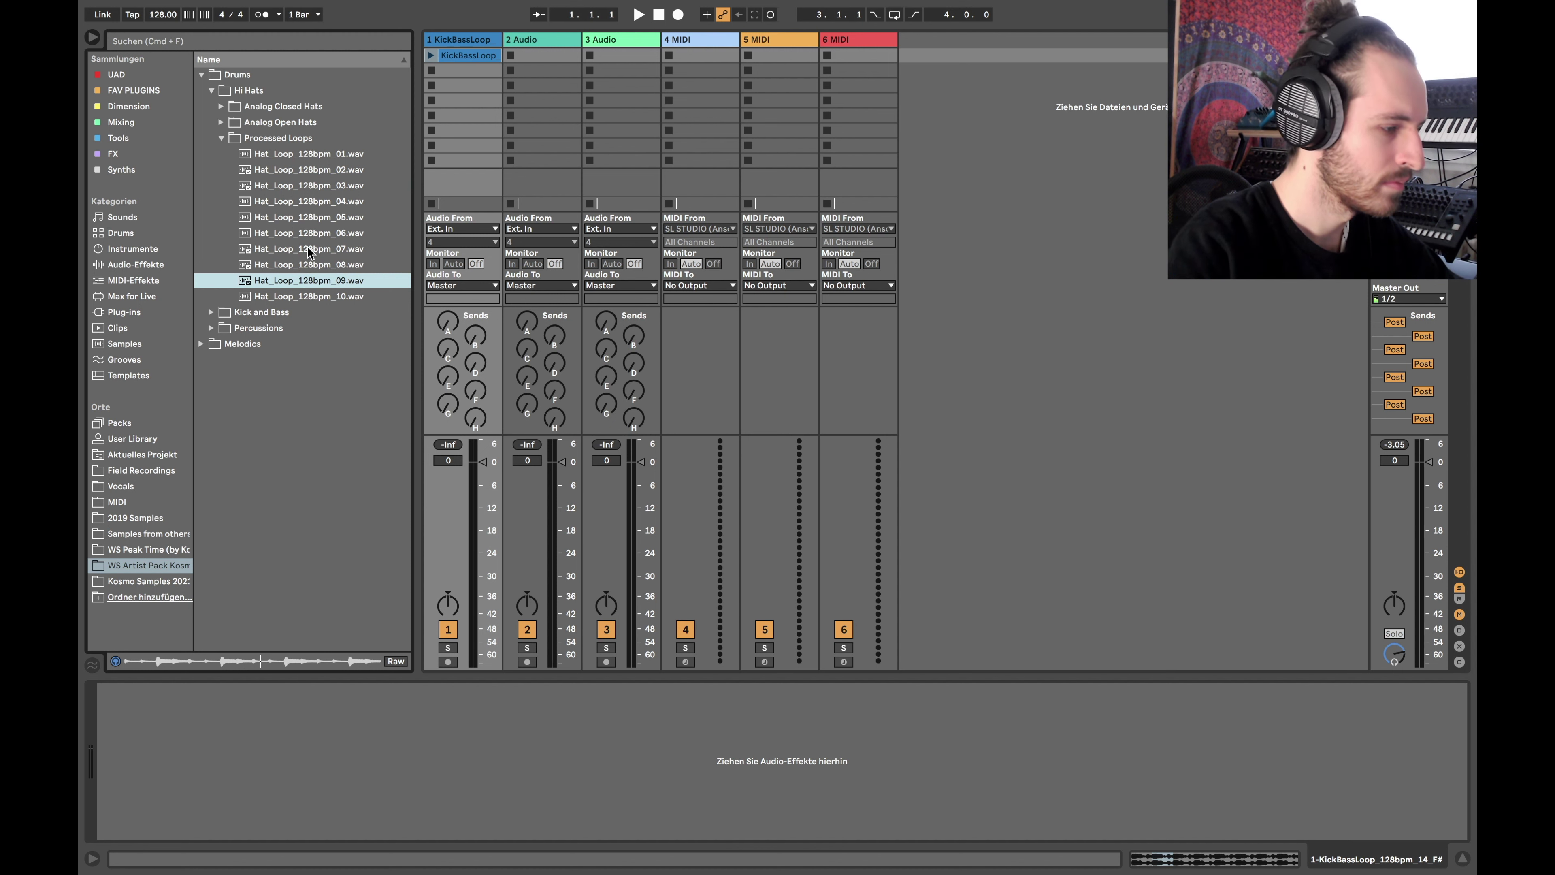
pyautogui.press('Down')
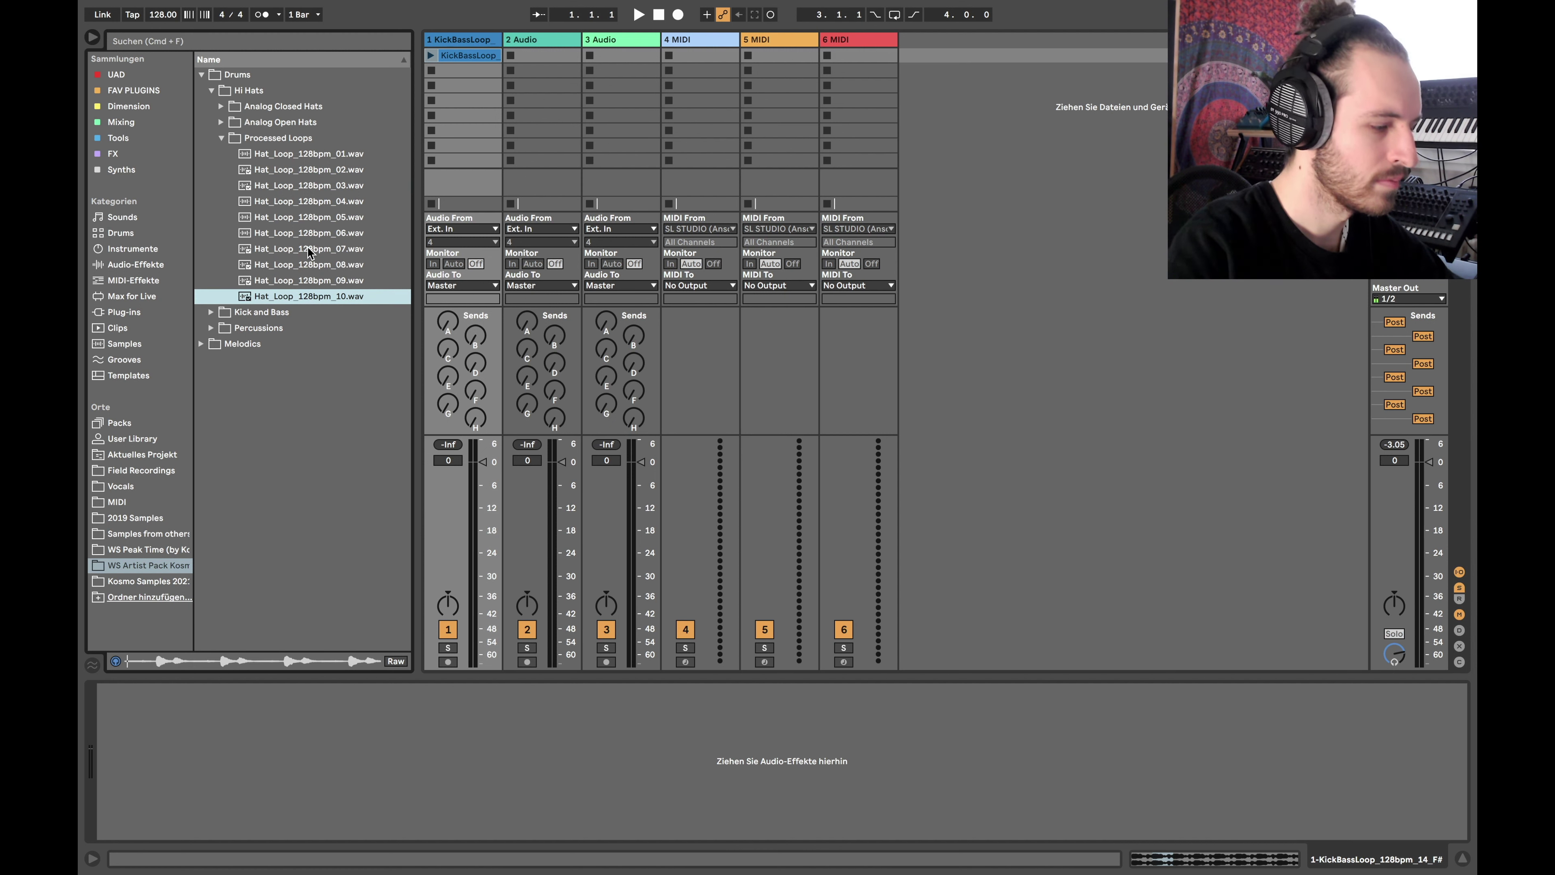
pyautogui.click(320, 184)
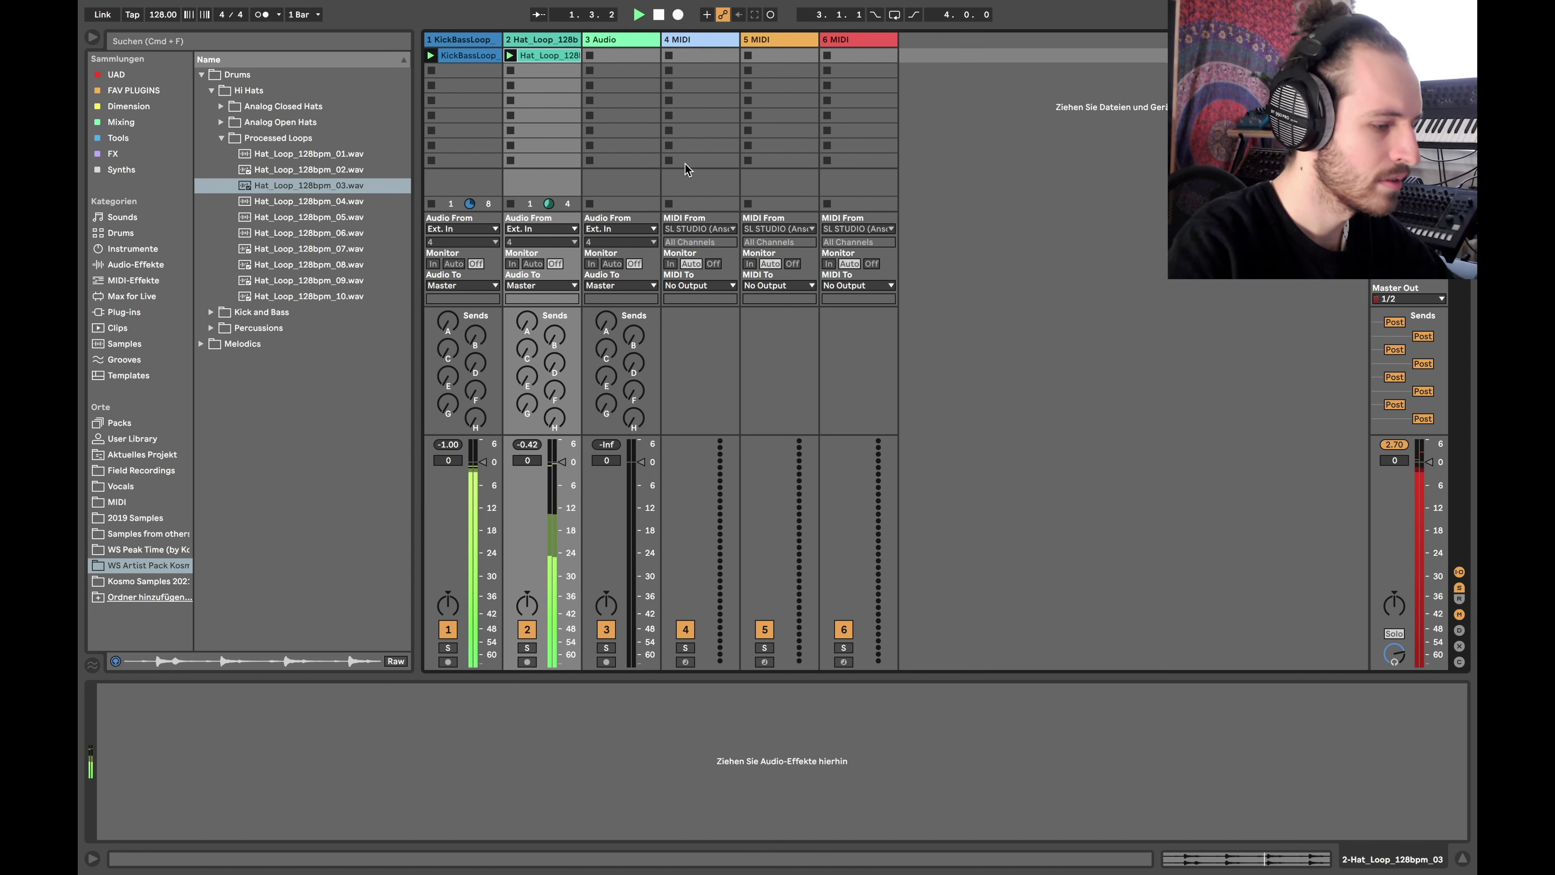
# - Lower the kick-bass clip's gain to about -7.8 dB, reduce the hat loop clip's gain too, and stop playback
pyautogui.doubleClick(468, 56)
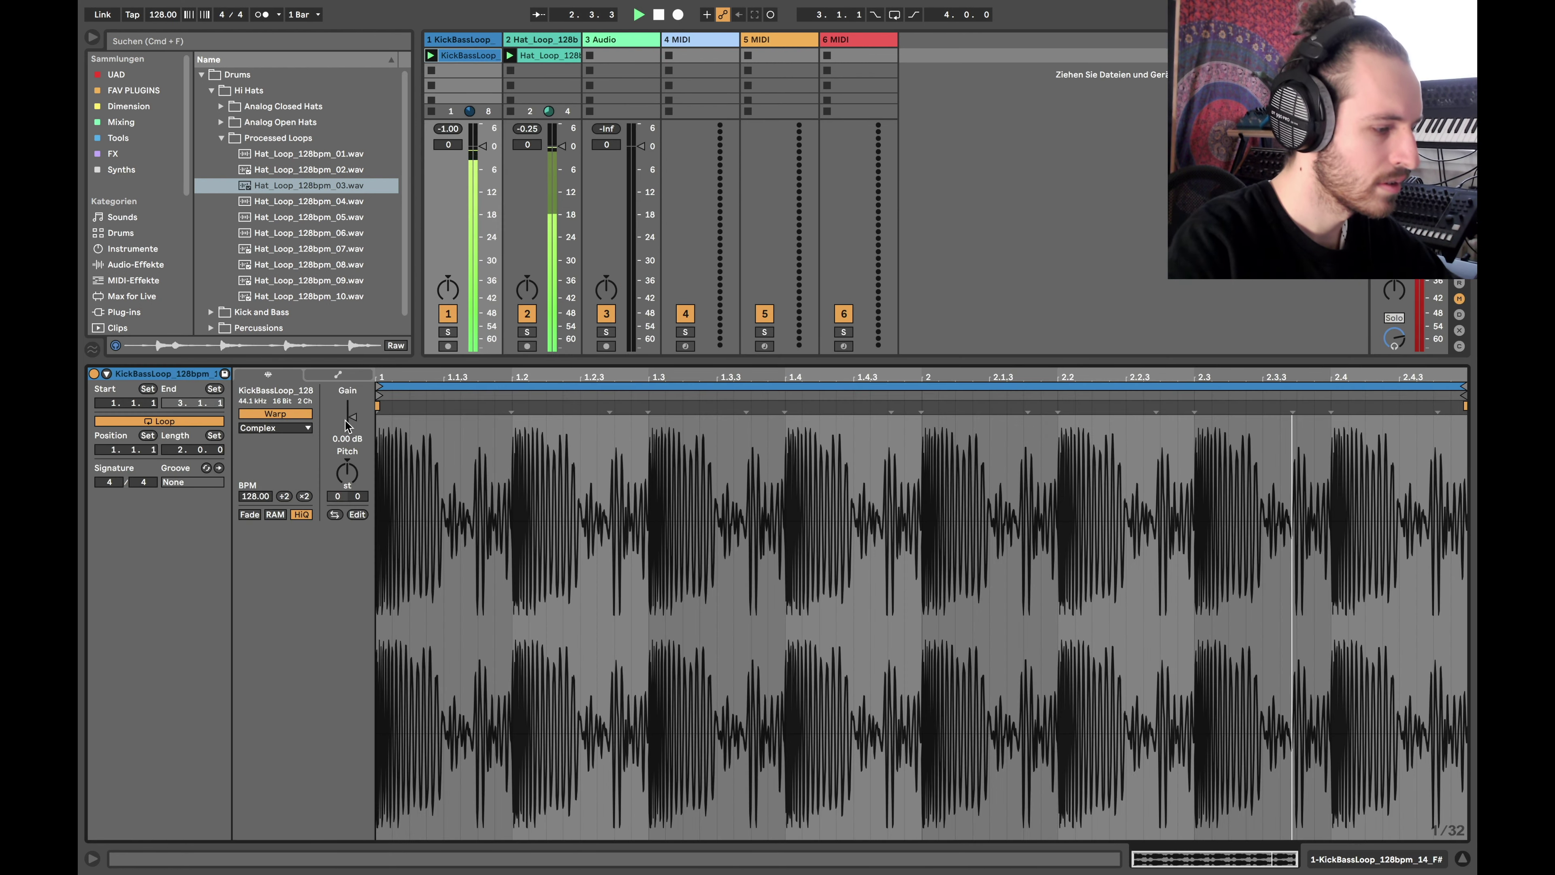
pyautogui.moveTo(347, 423); pyautogui.dragTo(347, 448)
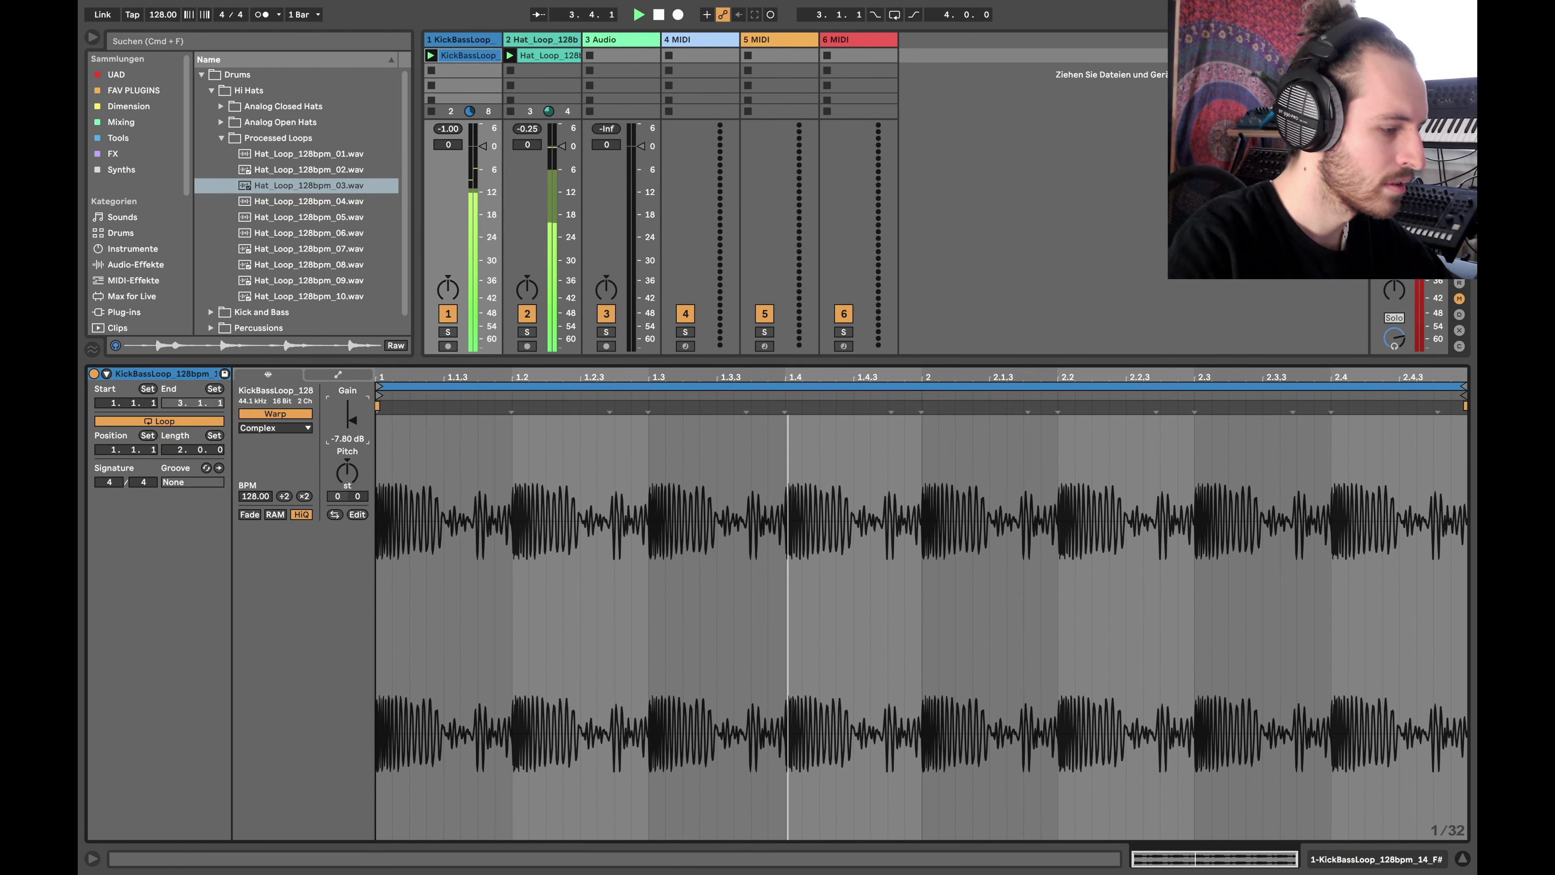
pyautogui.click(542, 55)
pyautogui.moveTo(347, 429); pyautogui.dragTo(347, 459)
pyautogui.press('space')
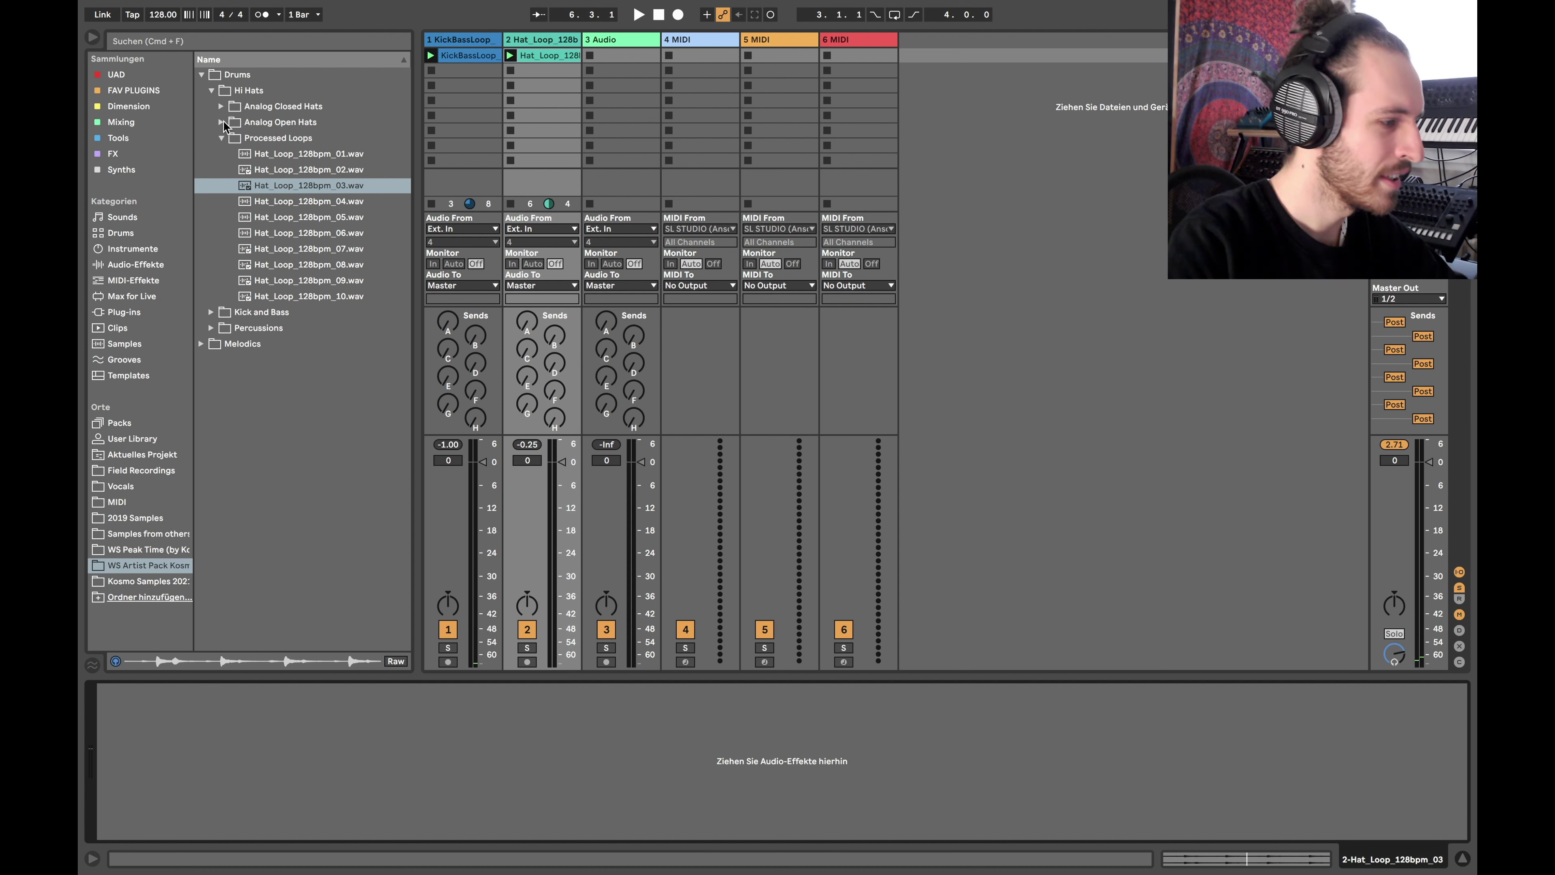
# - Audition the analog open hats and load Analog_Open_Hat_07 into track 3's first clip slot
pyautogui.click(320, 216)
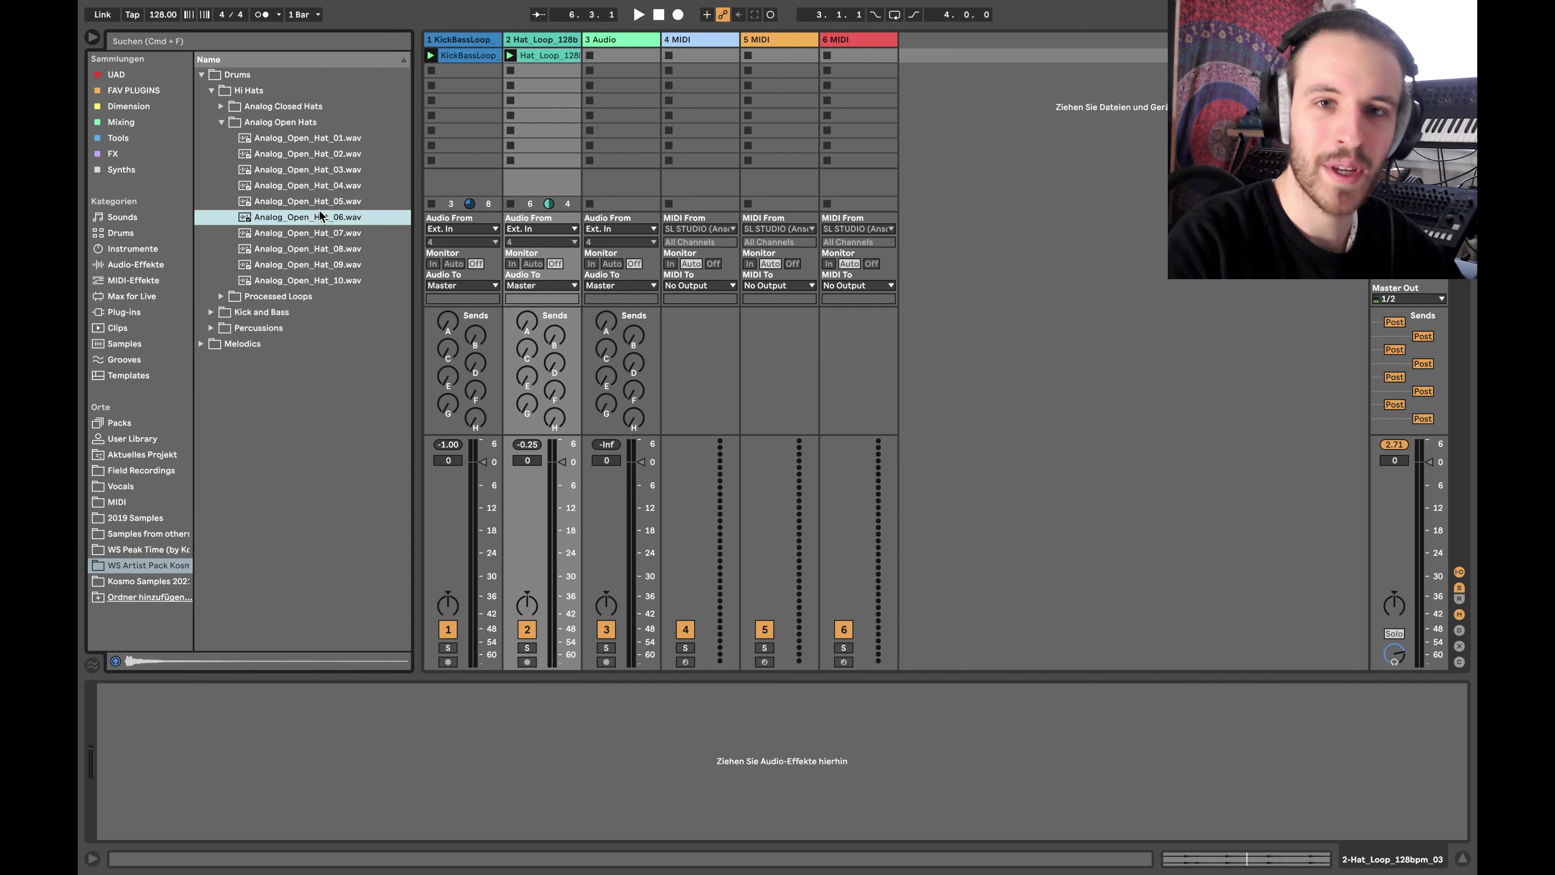
pyautogui.press('Down')
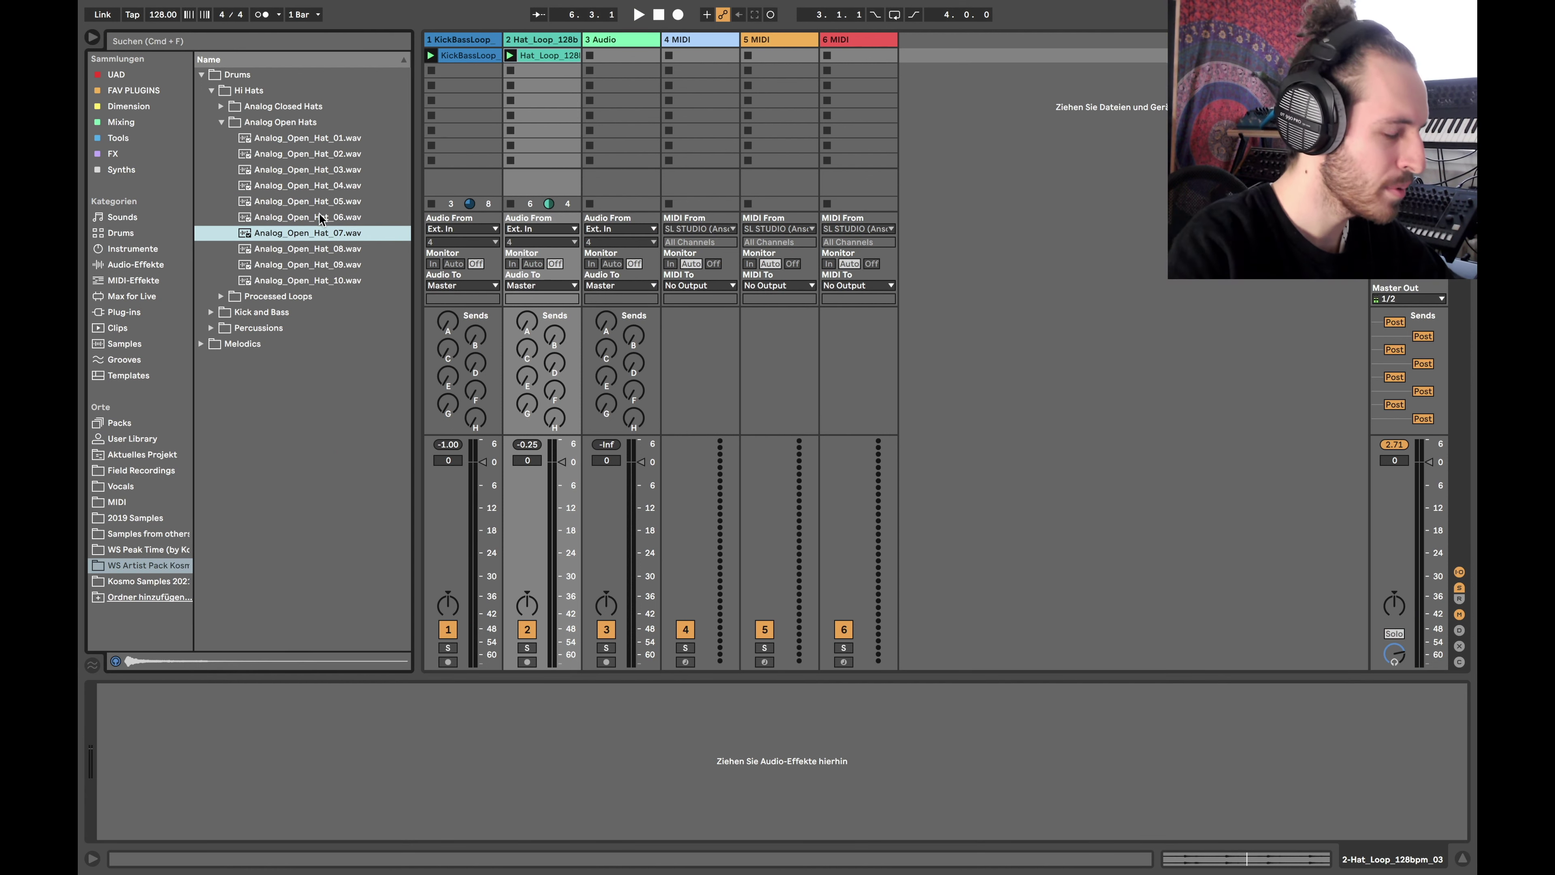
pyautogui.click(623, 38)
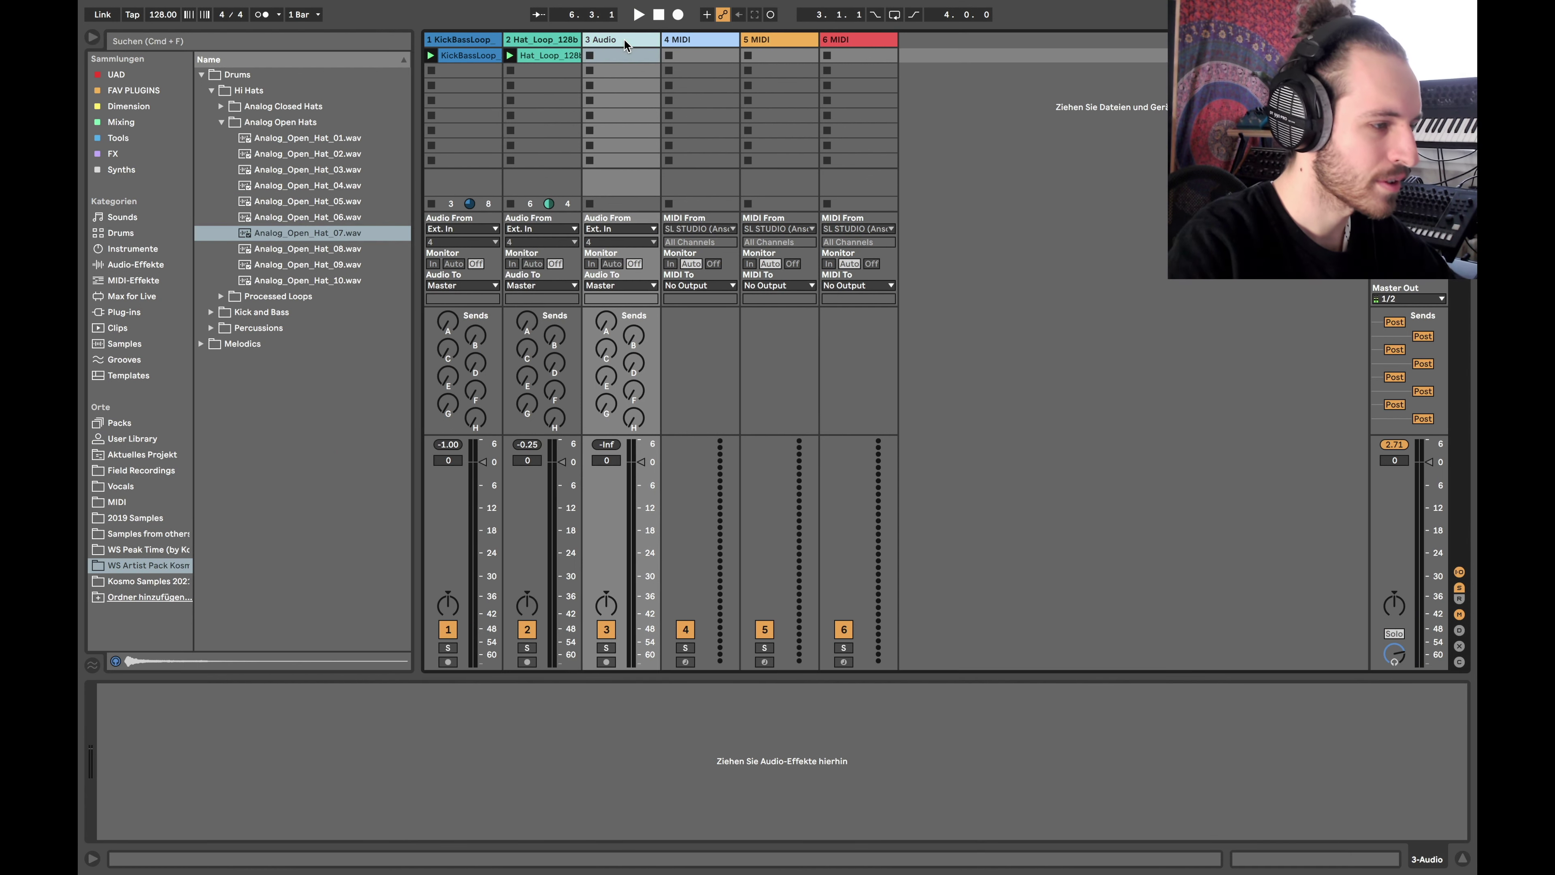
pyautogui.doubleClick(329, 239)
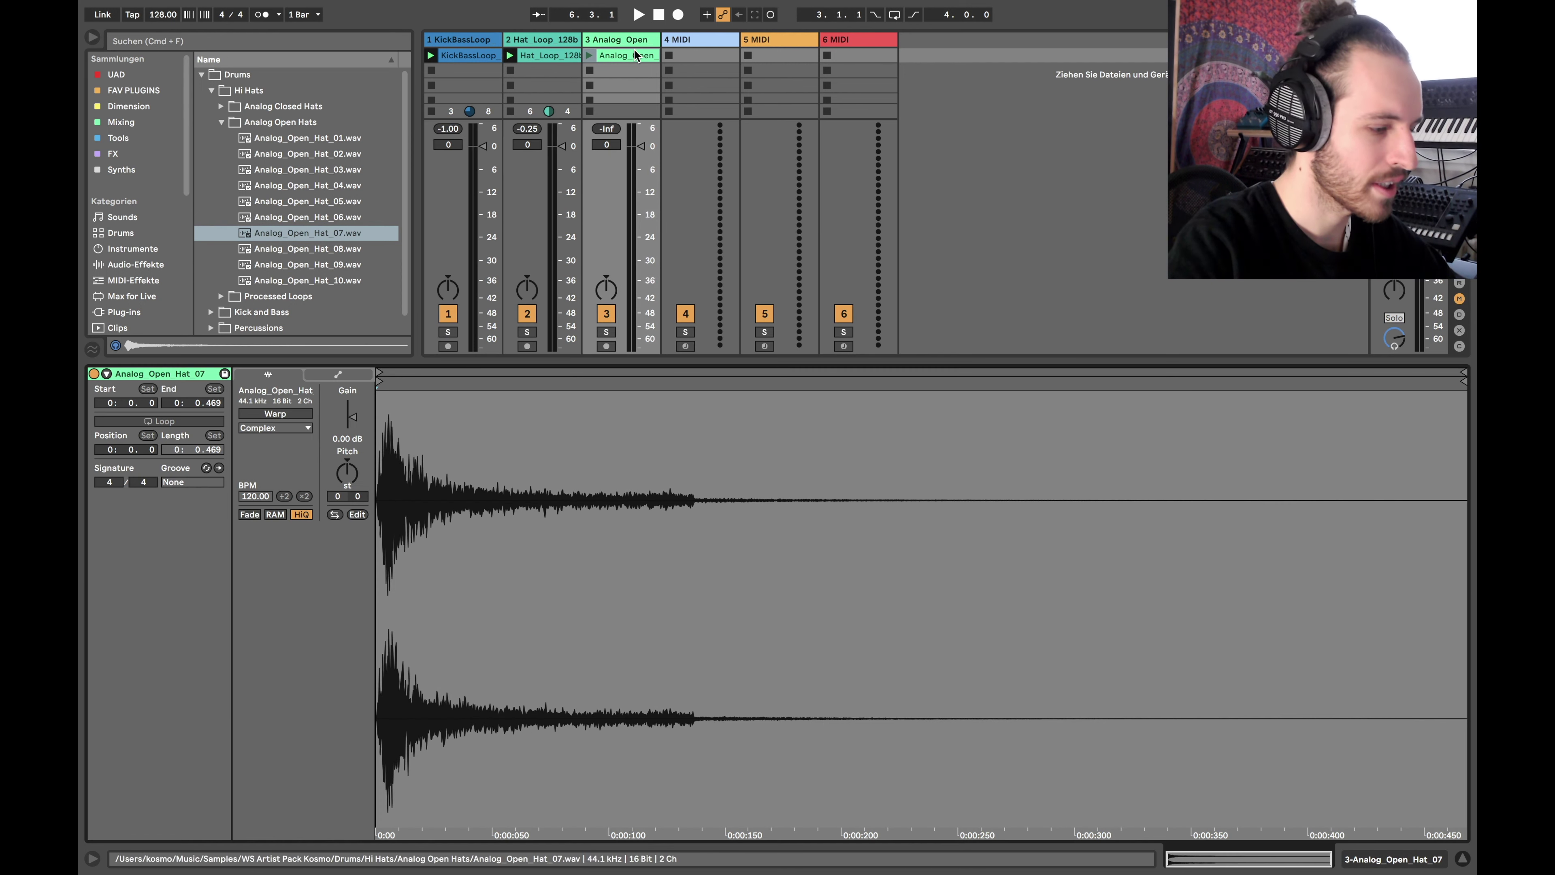
# - Warp and loop the open hat clip with its start at 1.1.3, launch it and lower its gain to -7.8 dB
pyautogui.click(266, 417)
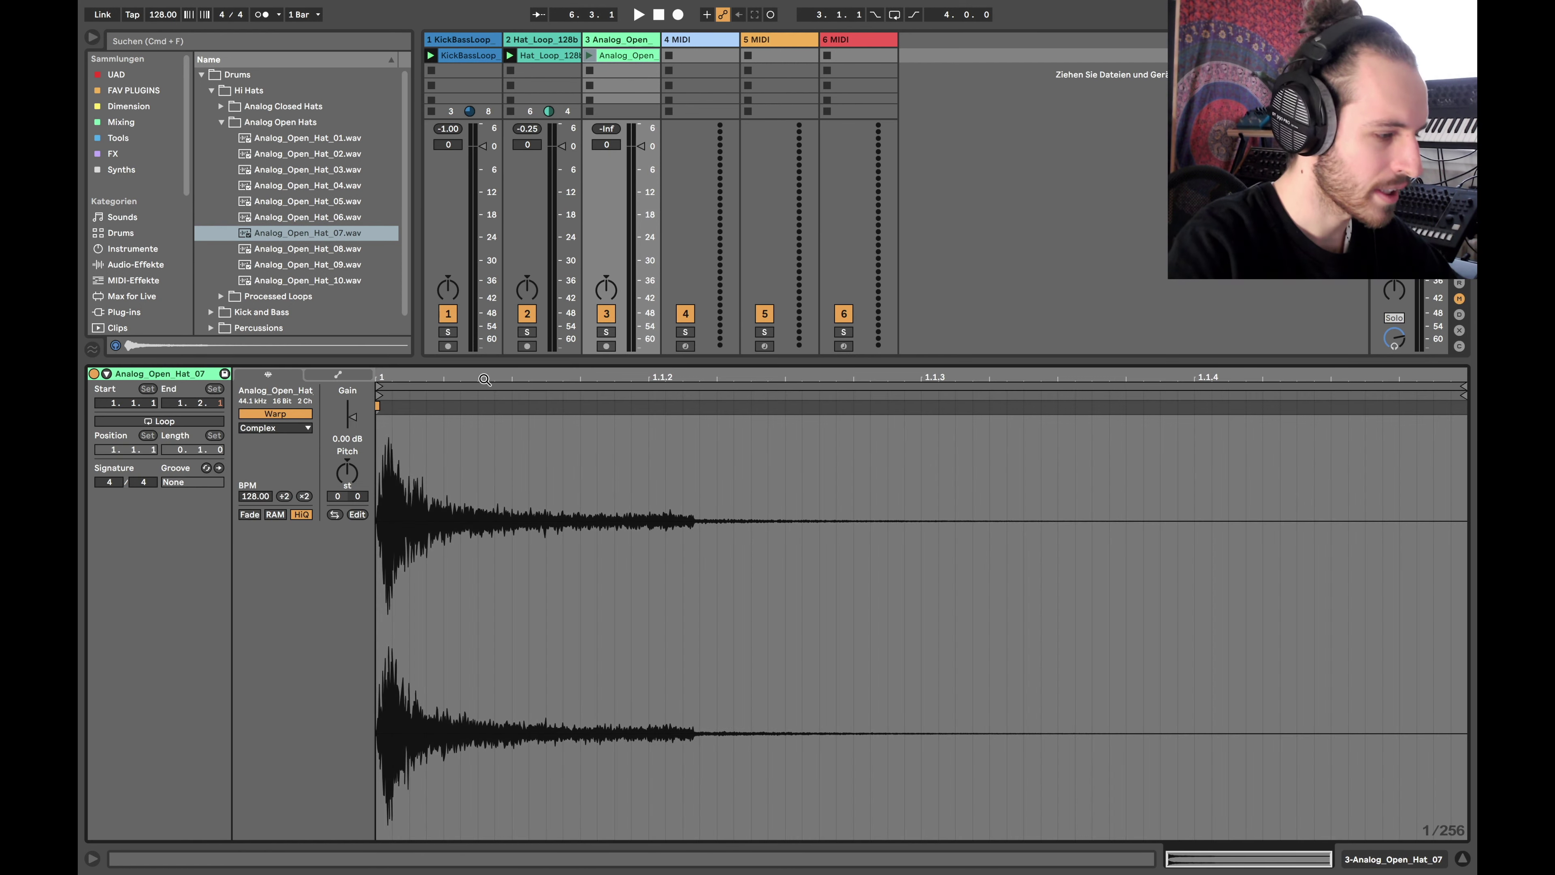
pyautogui.click(202, 422)
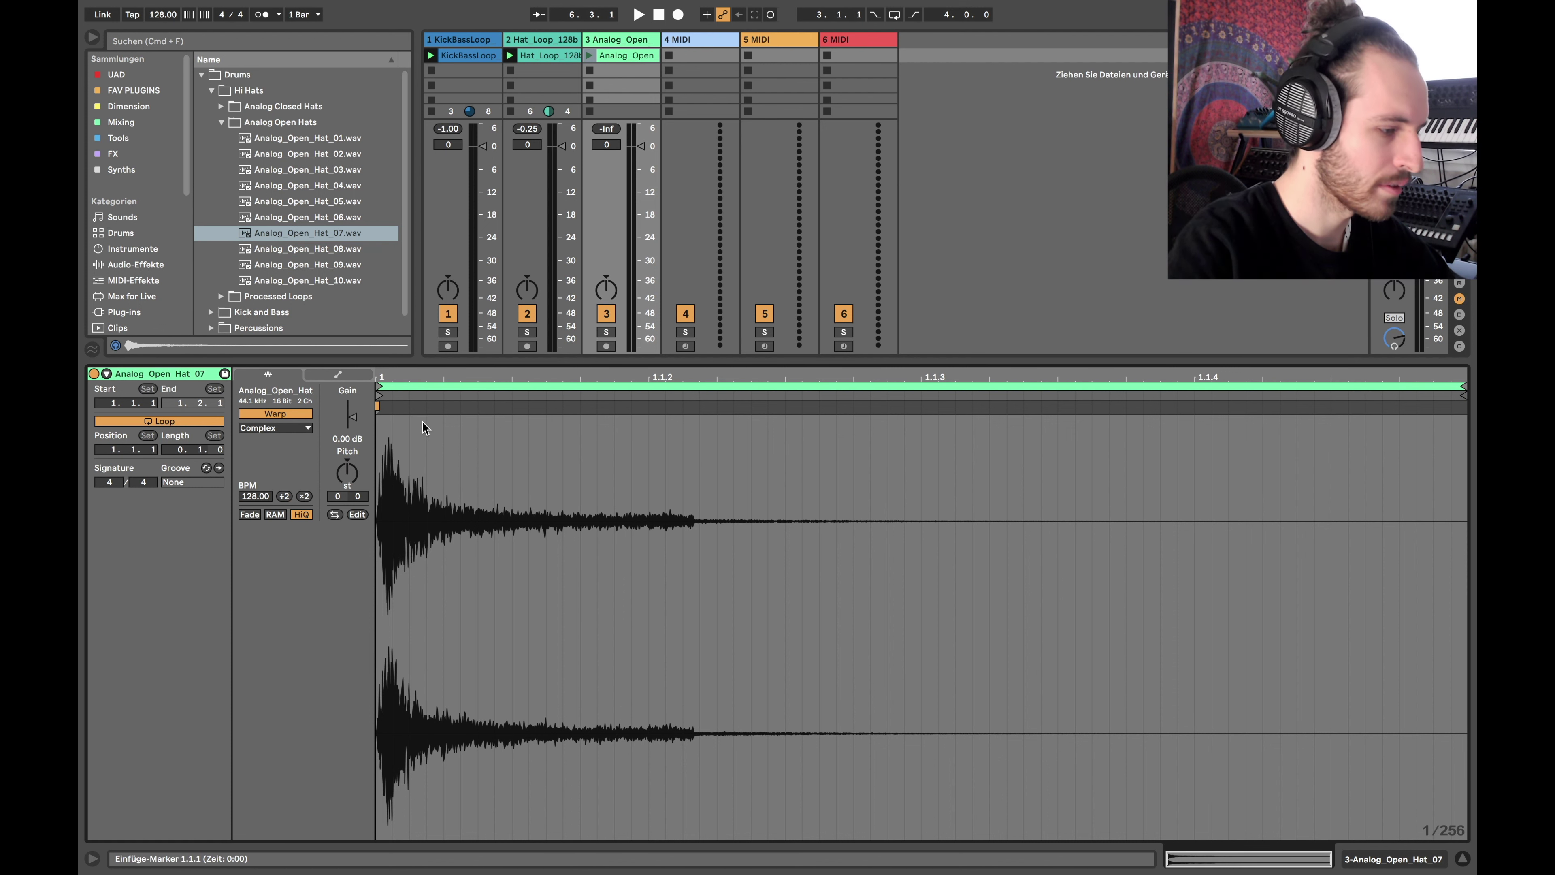
pyautogui.moveTo(379, 397)
pyautogui.mouseDown()
pyautogui.moveTo(938, 396)
pyautogui.moveTo(924, 396)
pyautogui.mouseUp()
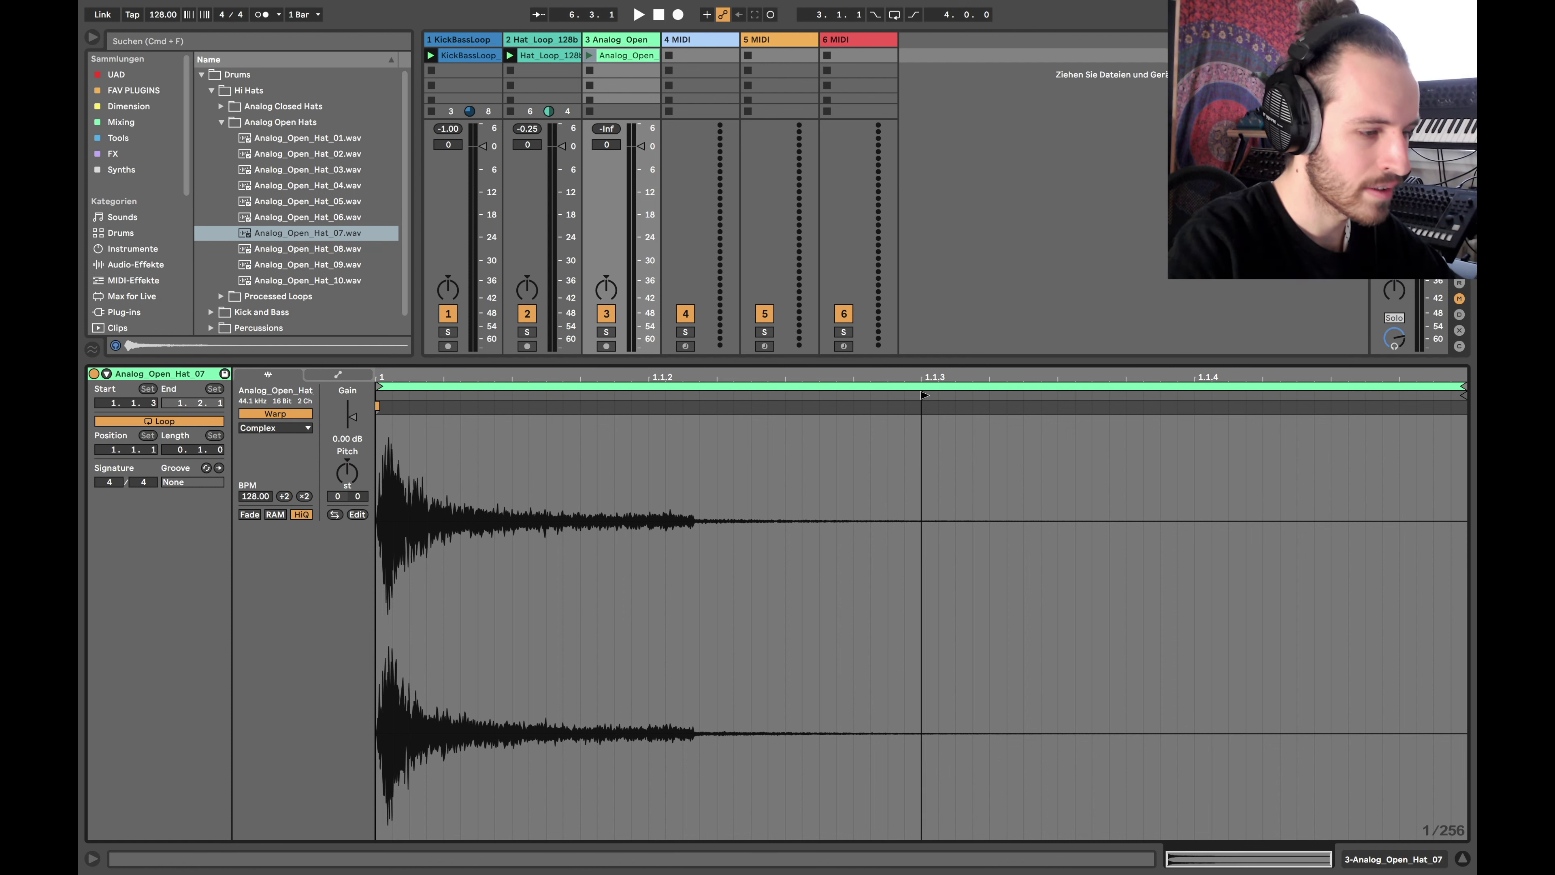
pyautogui.click(589, 55)
pyautogui.moveTo(353, 417); pyautogui.dragTo(353, 421)
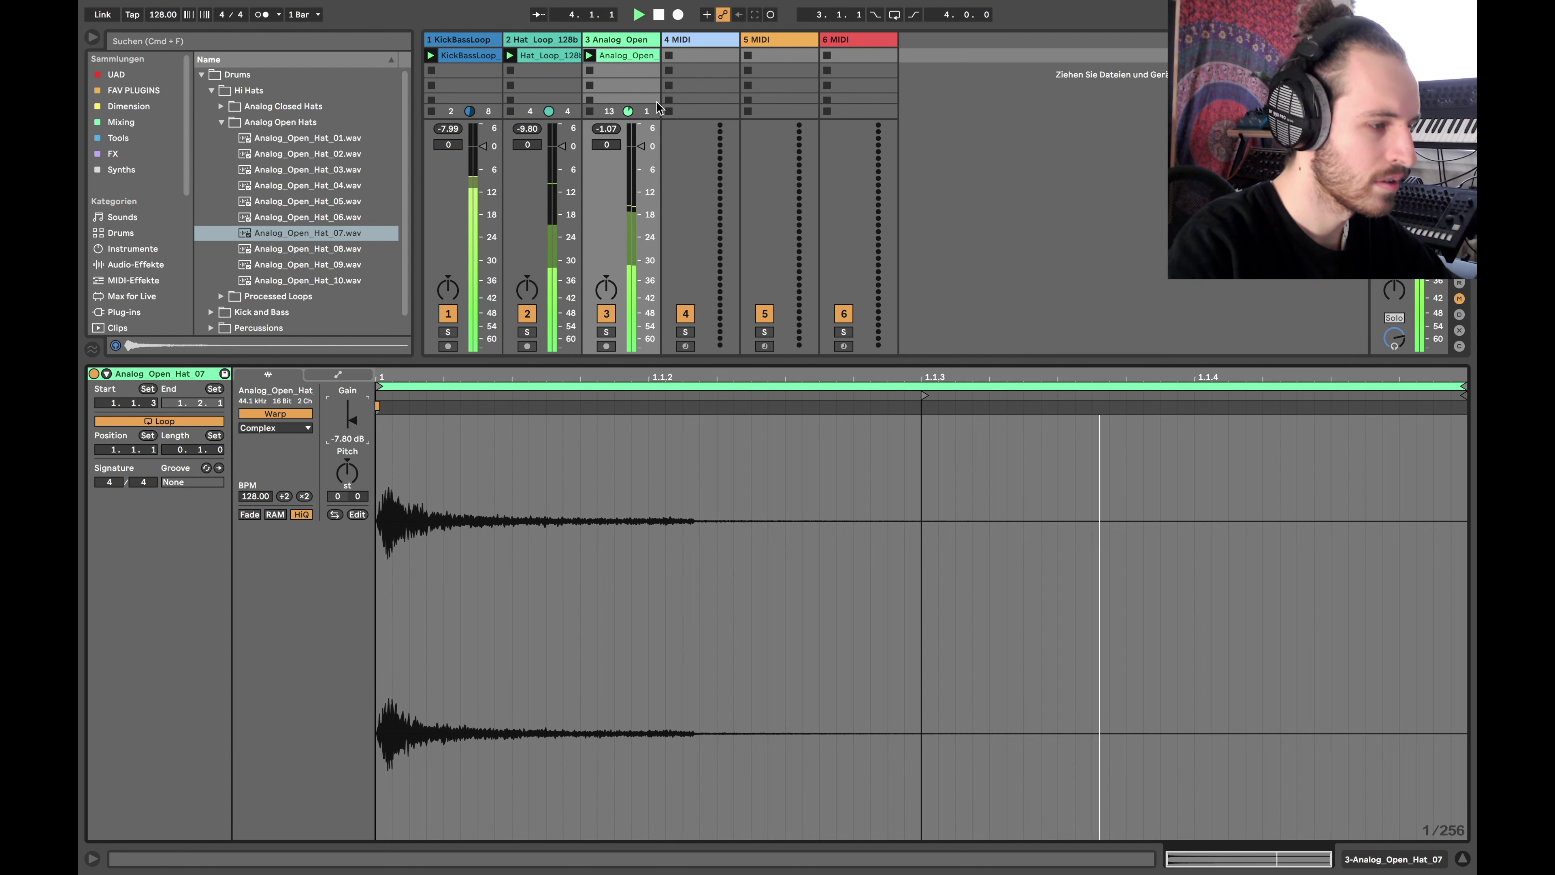
# - Add an Echo to the open hat track with synced 1/16 delay times and 14% dry/wet
pyautogui.click(626, 41)
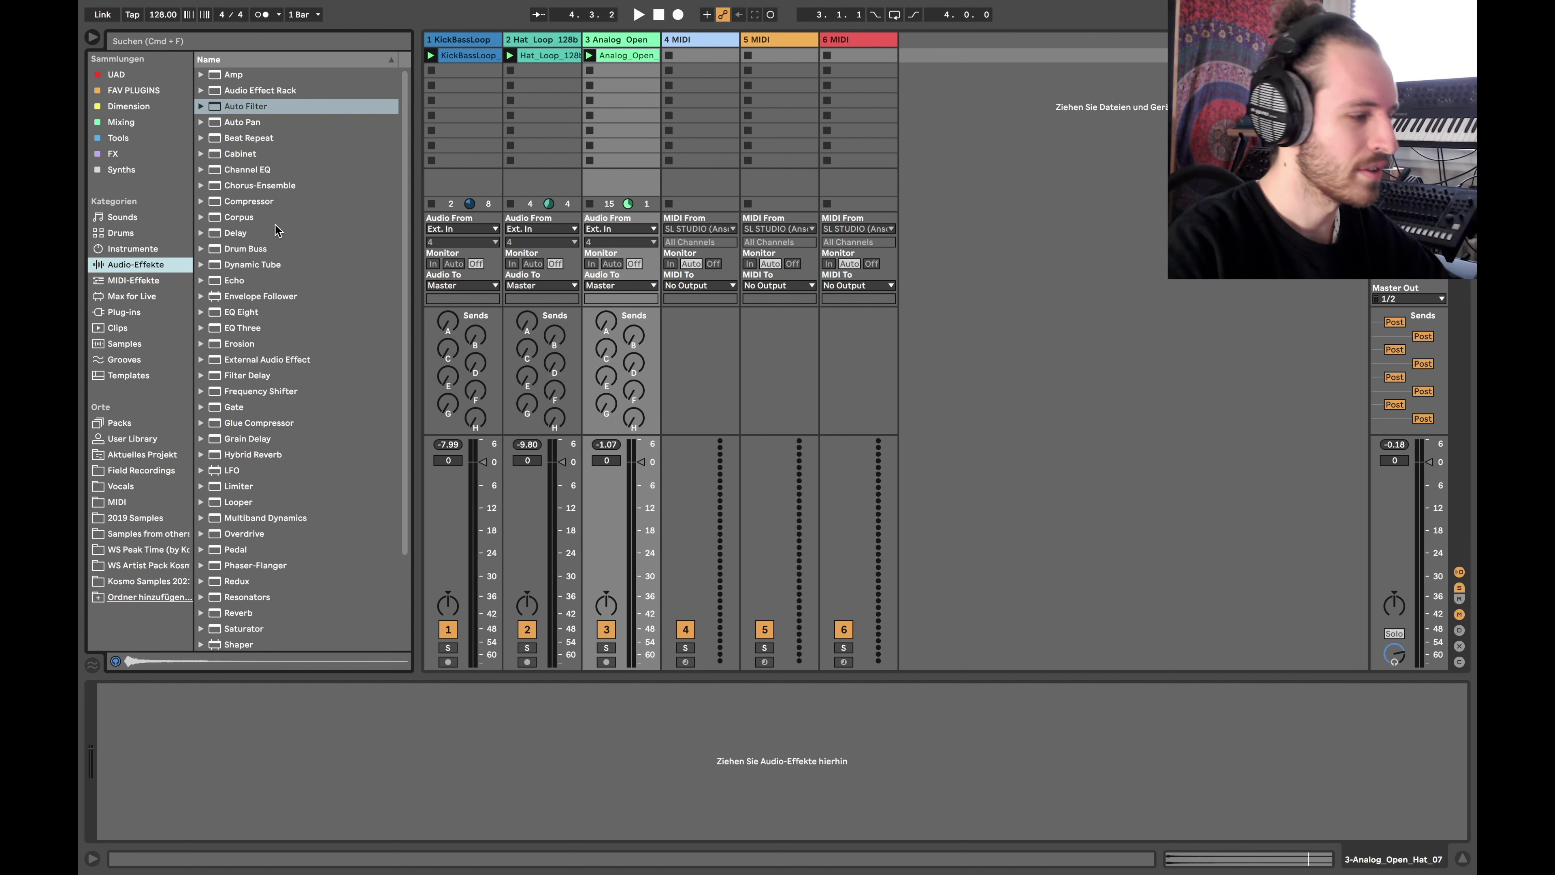
pyautogui.doubleClick(236, 280)
pyautogui.moveTo(501, 815); pyautogui.dragTo(501, 864)
pyautogui.moveTo(167, 727); pyautogui.dragTo(174, 765)
pyautogui.click(173, 766)
pyautogui.click(176, 785)
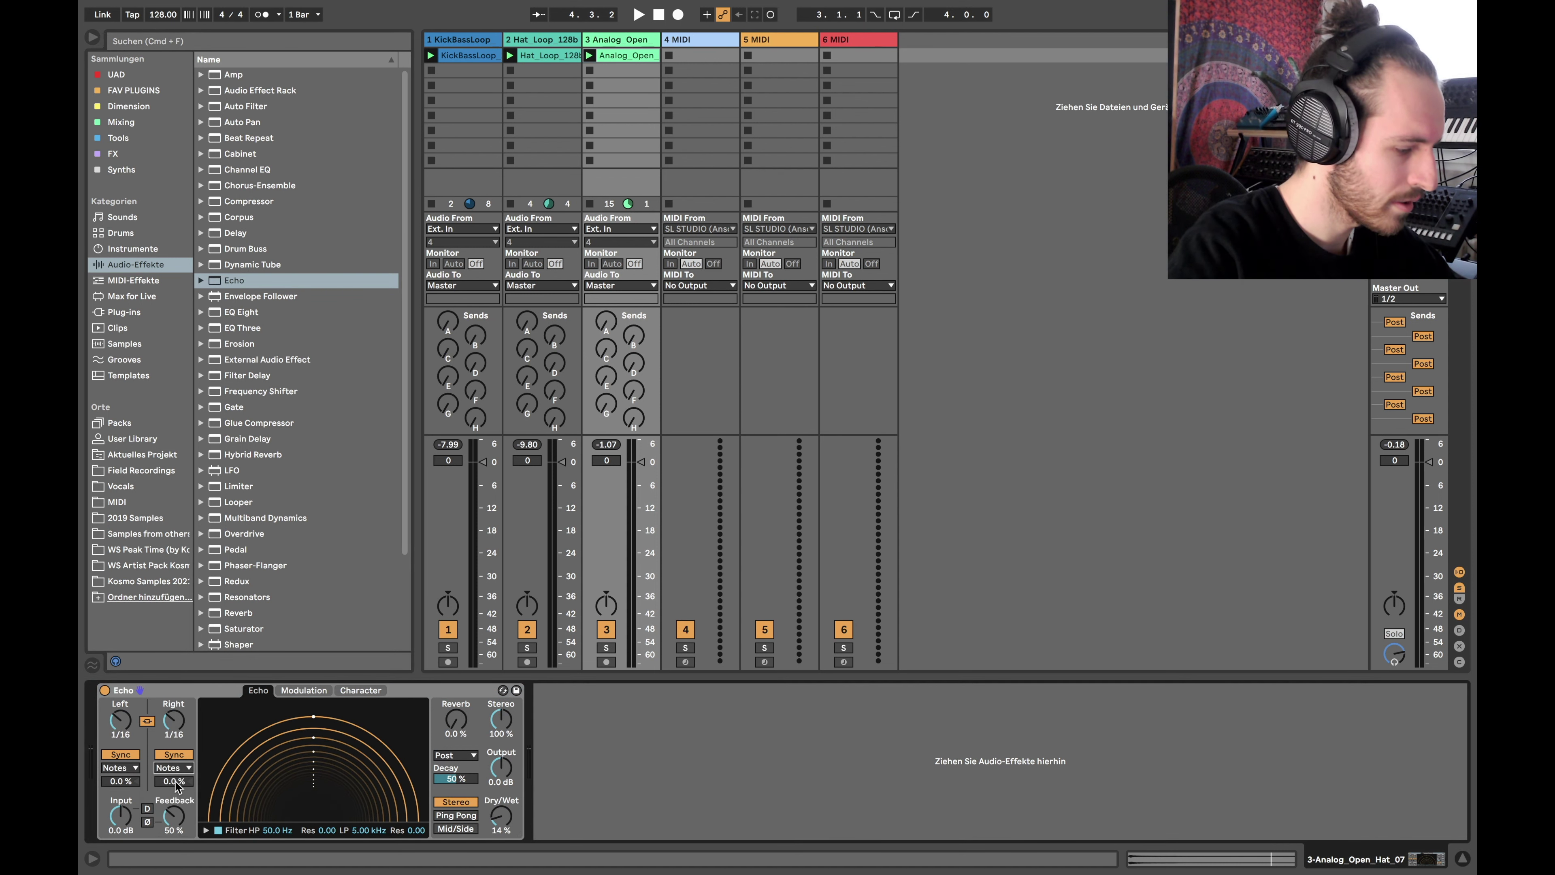
# - Set Echo to Ping Pong, 43% feedback, 11 dB input, 6.8% dry/wet and a 422 Hz–20 kHz filter while soloing both hat tracks
pyautogui.moveTo(182, 835); pyautogui.dragTo(182, 853)
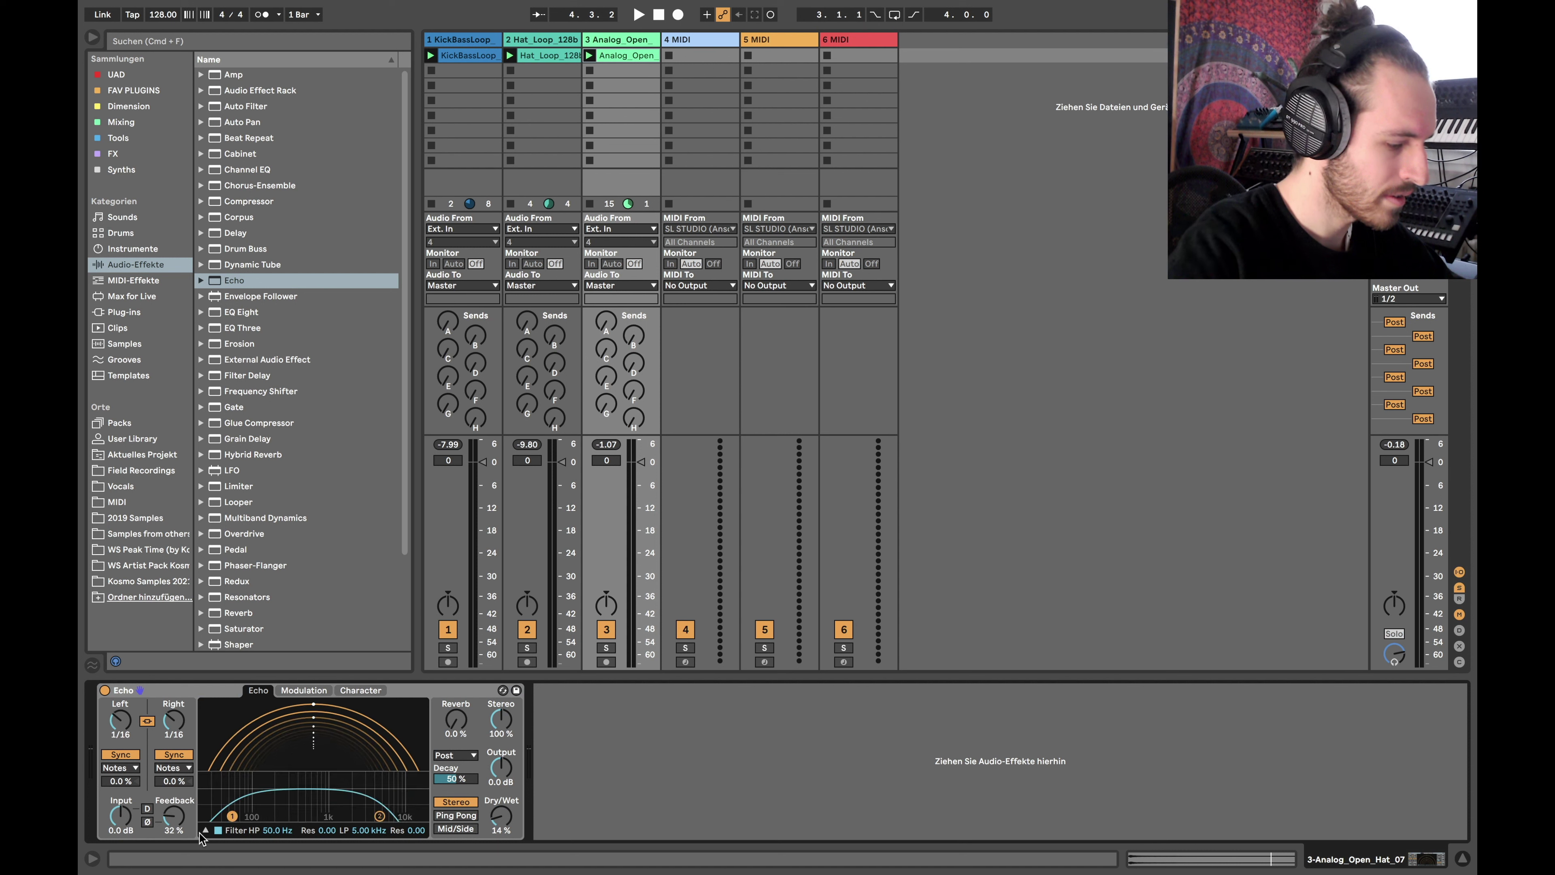
pyautogui.press('space')
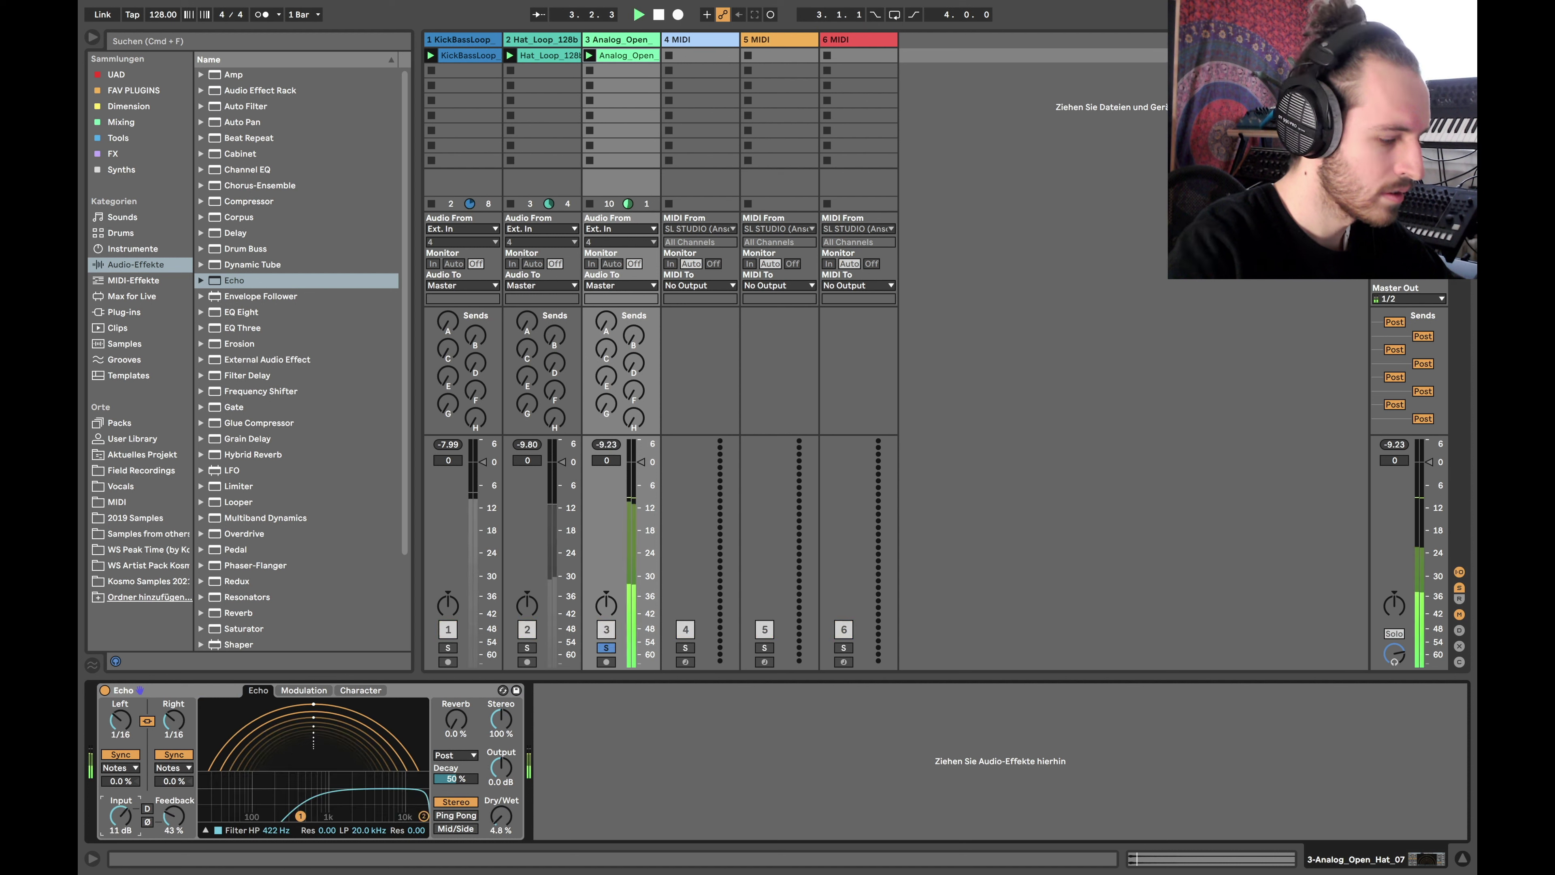
pyautogui.click(459, 816)
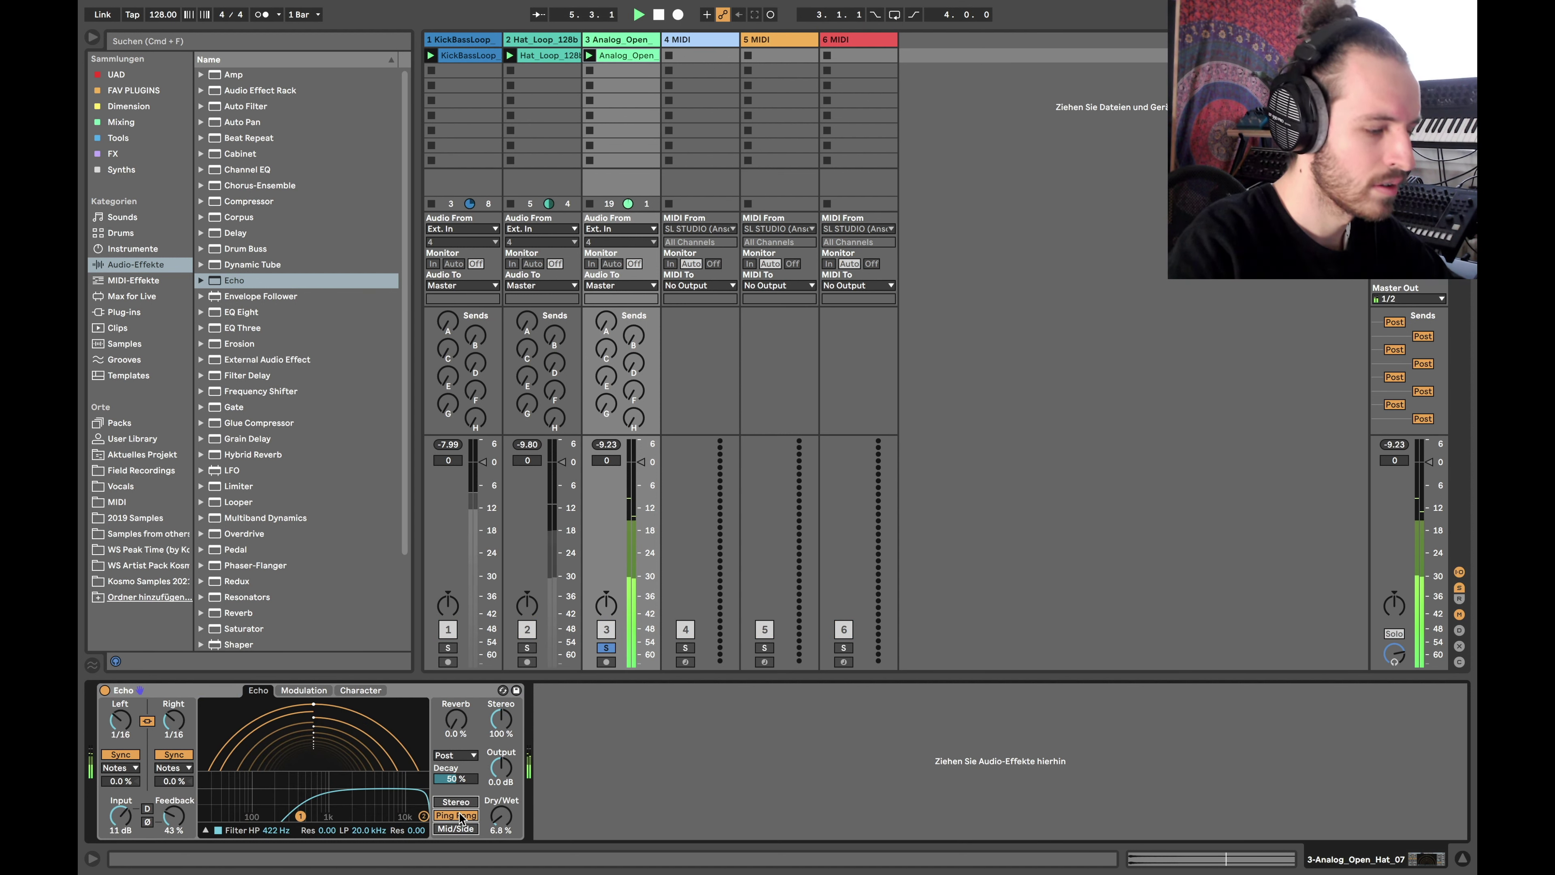
pyautogui.click(527, 648)
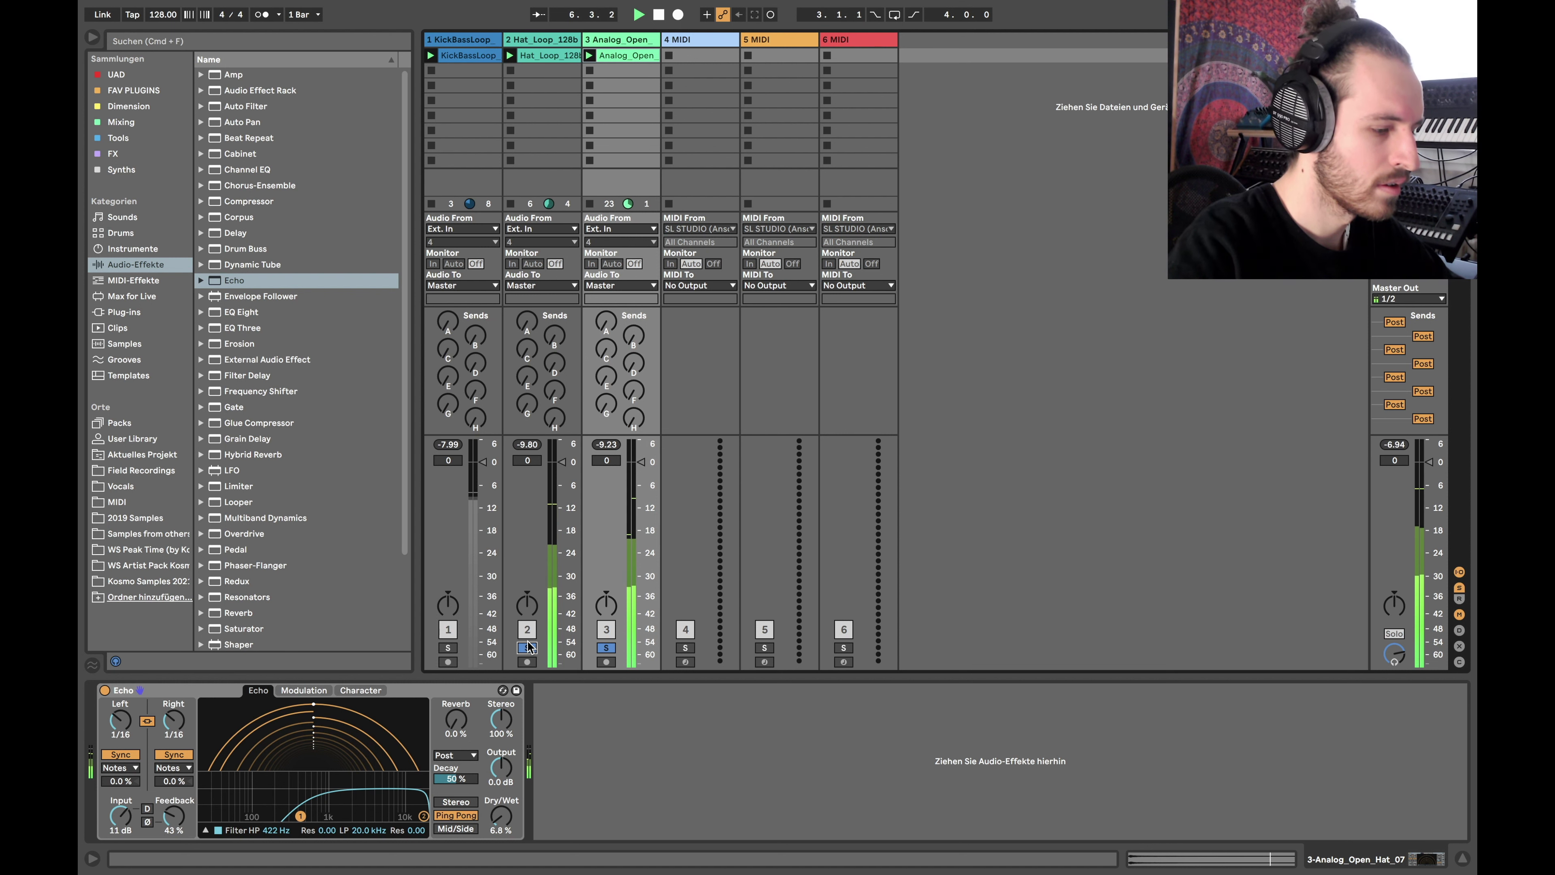
# - Insert a Saturator before the Echo with Medium Curve, 5.71 dB drive, -11.4 dB output and 70.6% dry/wet, and play it
pyautogui.scroll(-4, 245, 530)
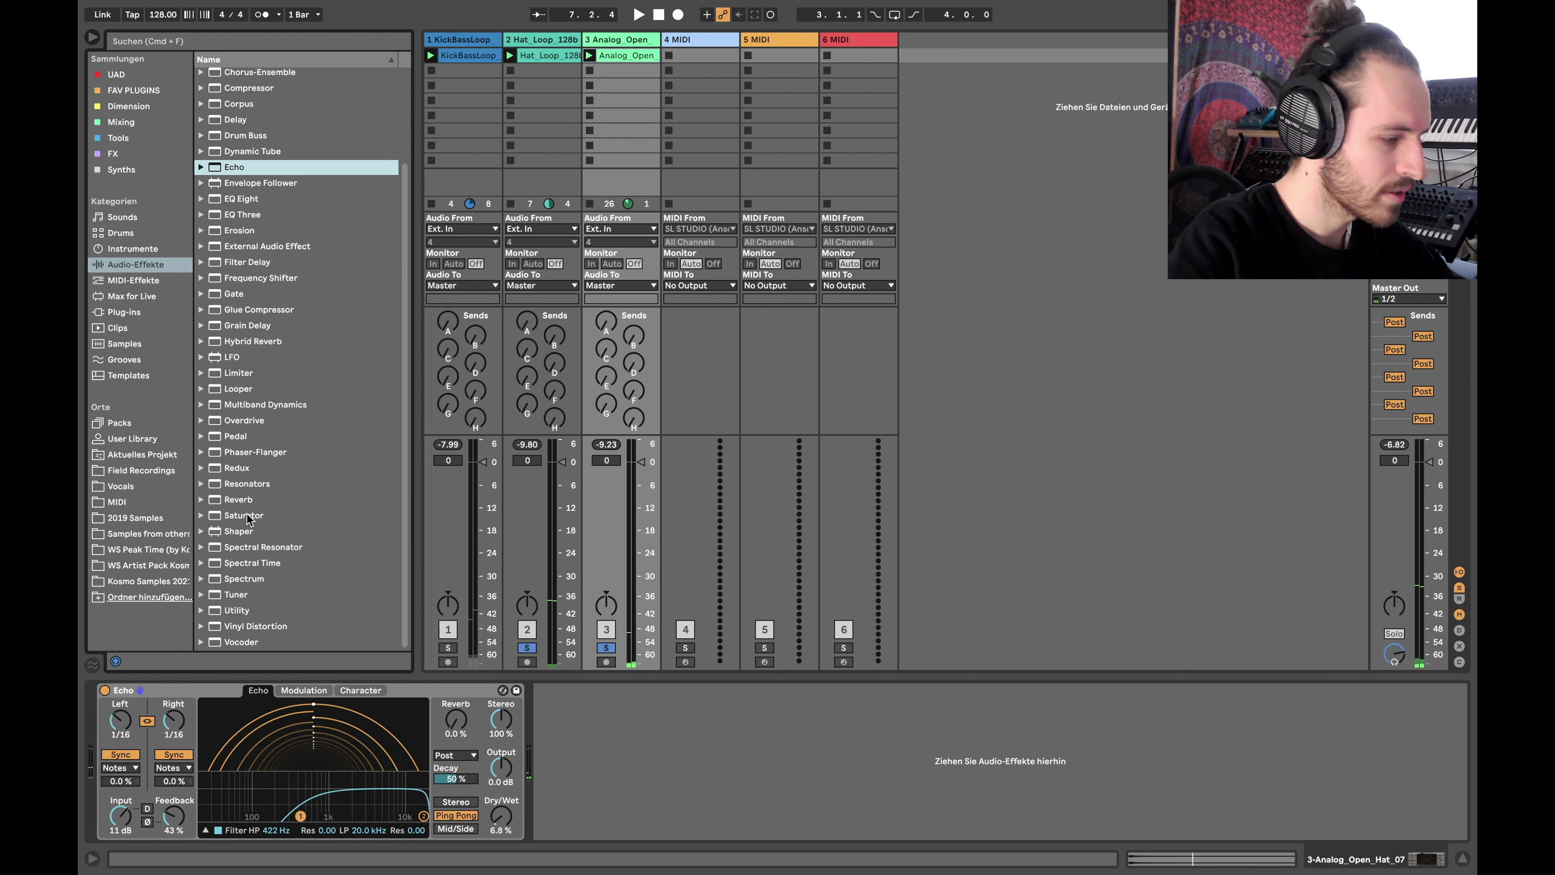
pyautogui.click(245, 516)
pyautogui.press('Return')
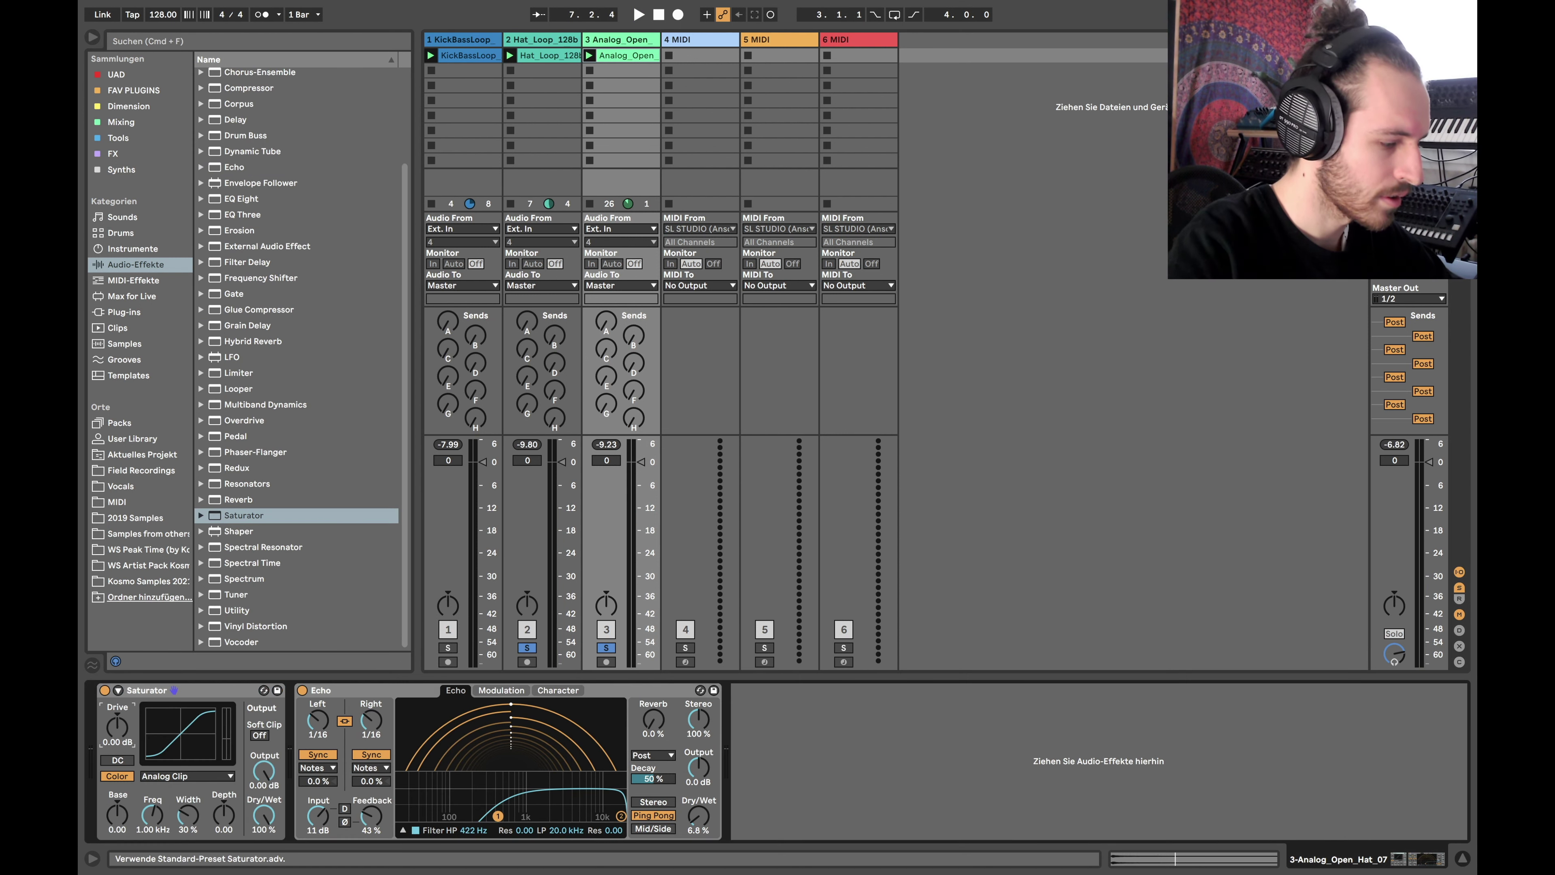
pyautogui.moveTo(115, 732); pyautogui.dragTo(115, 730)
pyautogui.click(188, 779)
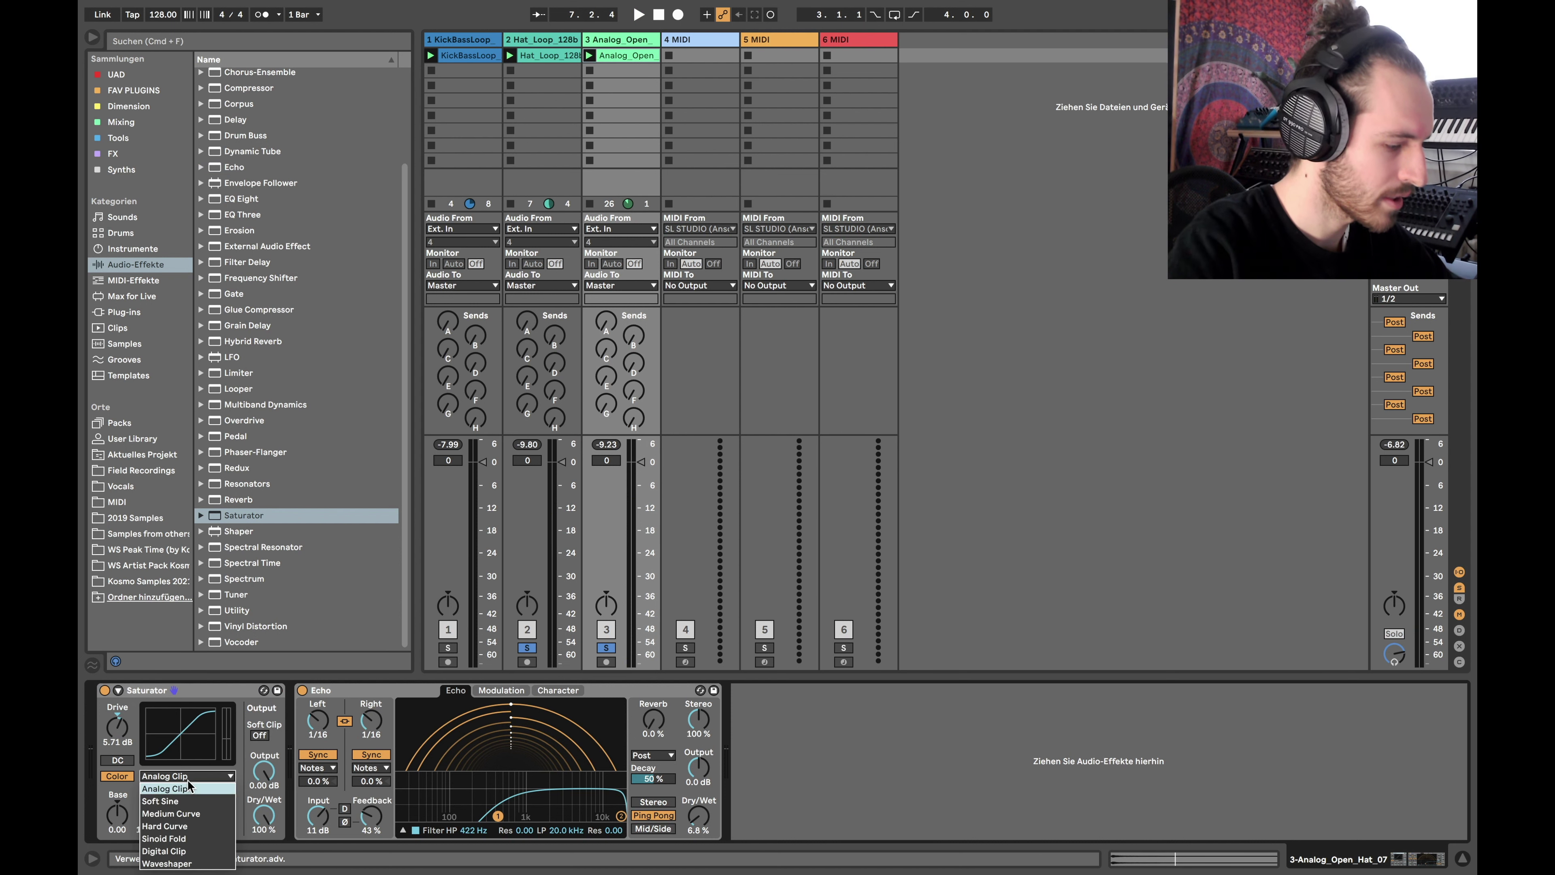
pyautogui.click(184, 813)
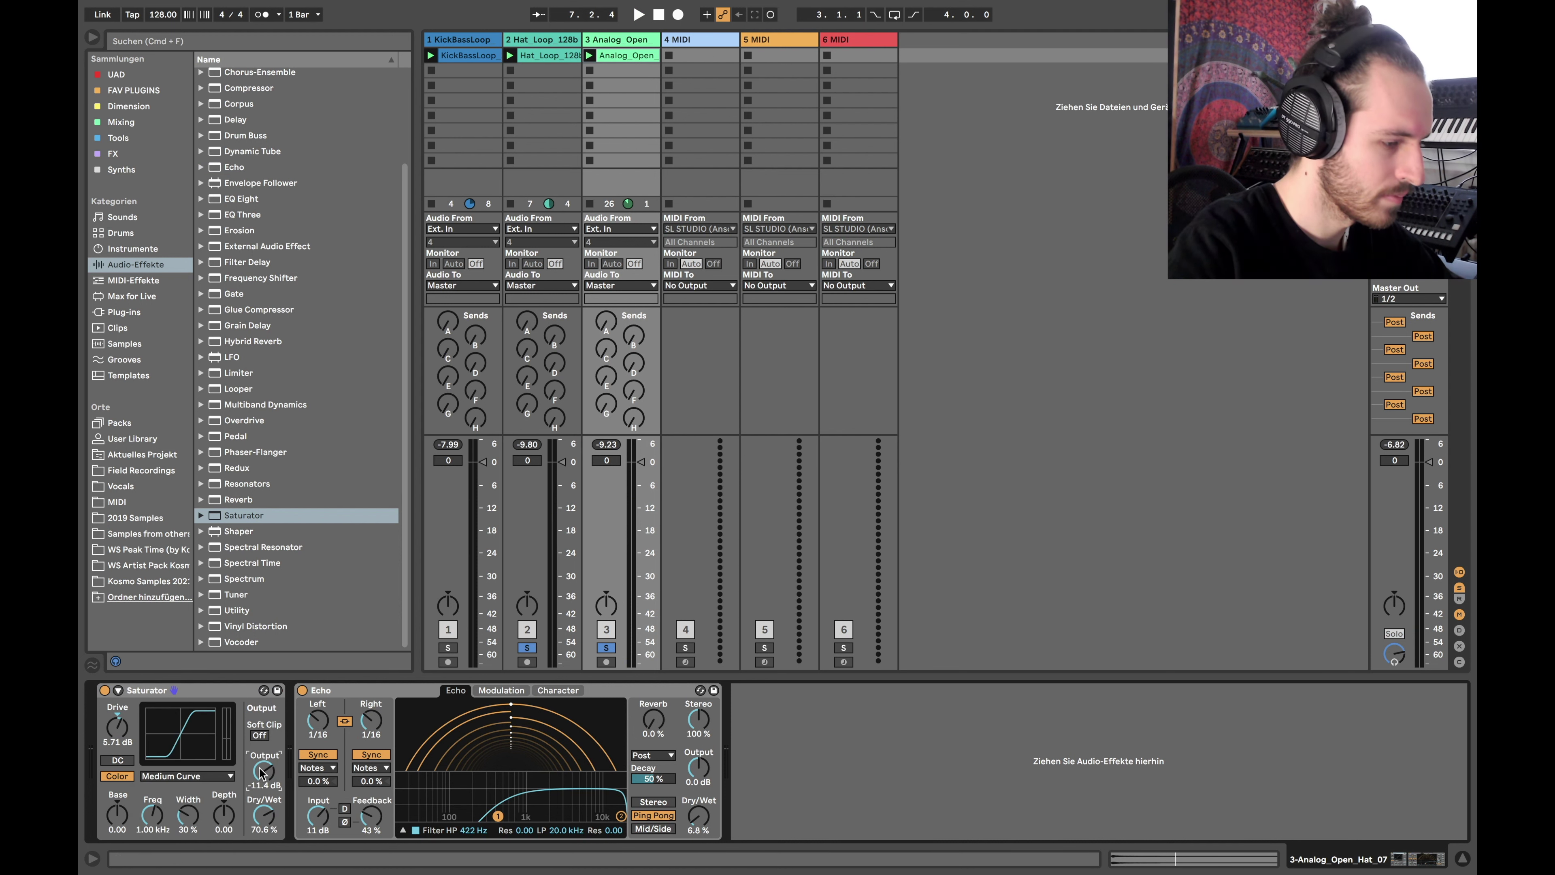
pyautogui.press('space')
pyautogui.moveTo(118, 729); pyautogui.dragTo(118, 691)
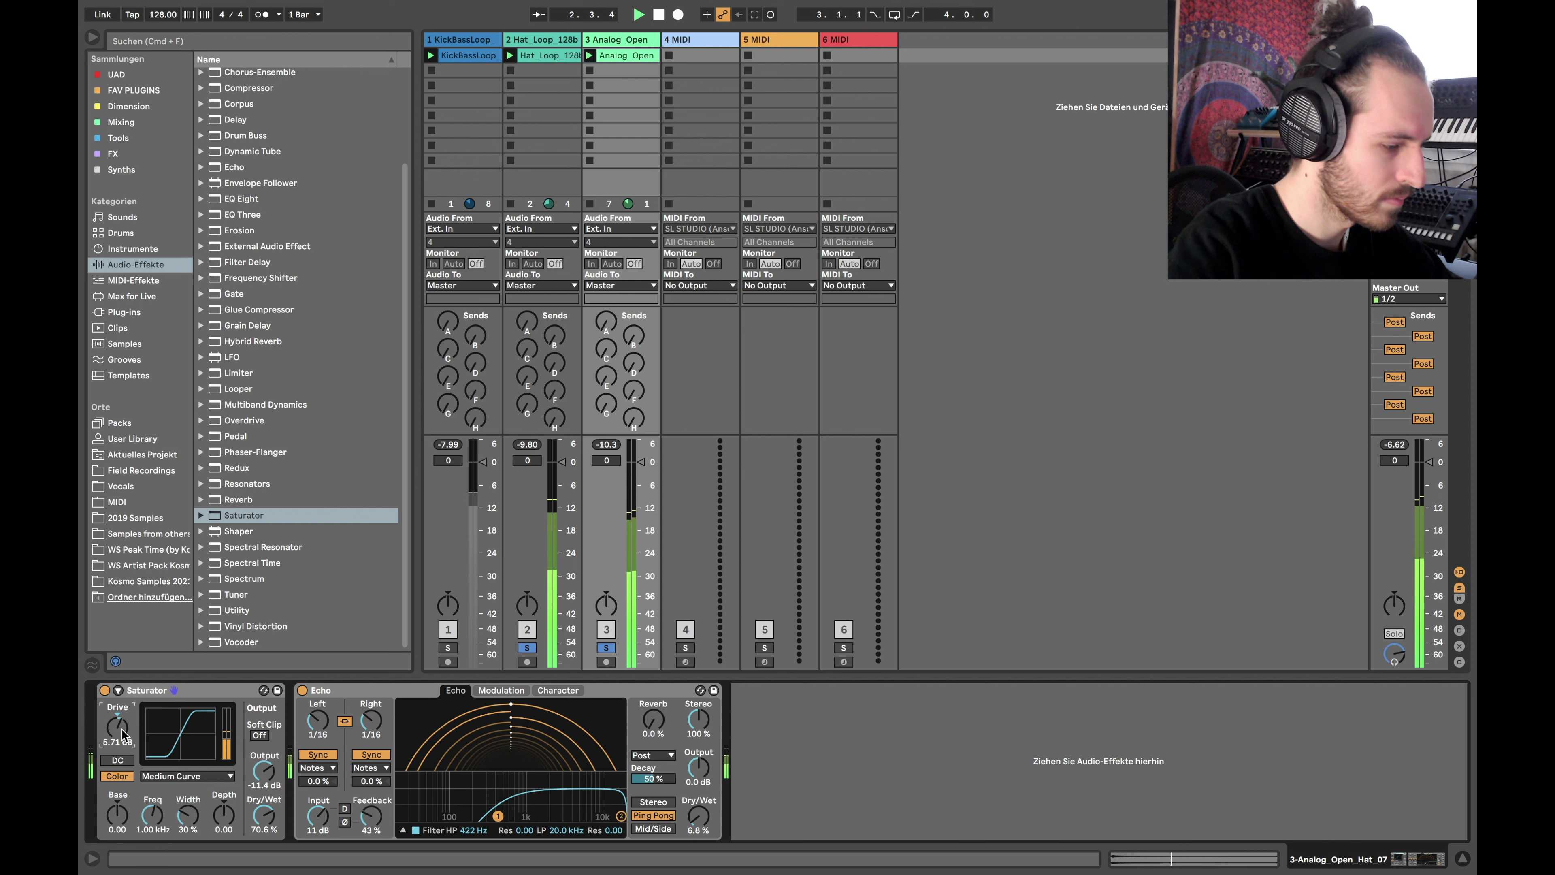
# - Add an EQ Eight after the Echo and boost band 3 by 3.1 dB at 1.94 kHz
pyautogui.moveTo(241, 198); pyautogui.dragTo(842, 822)
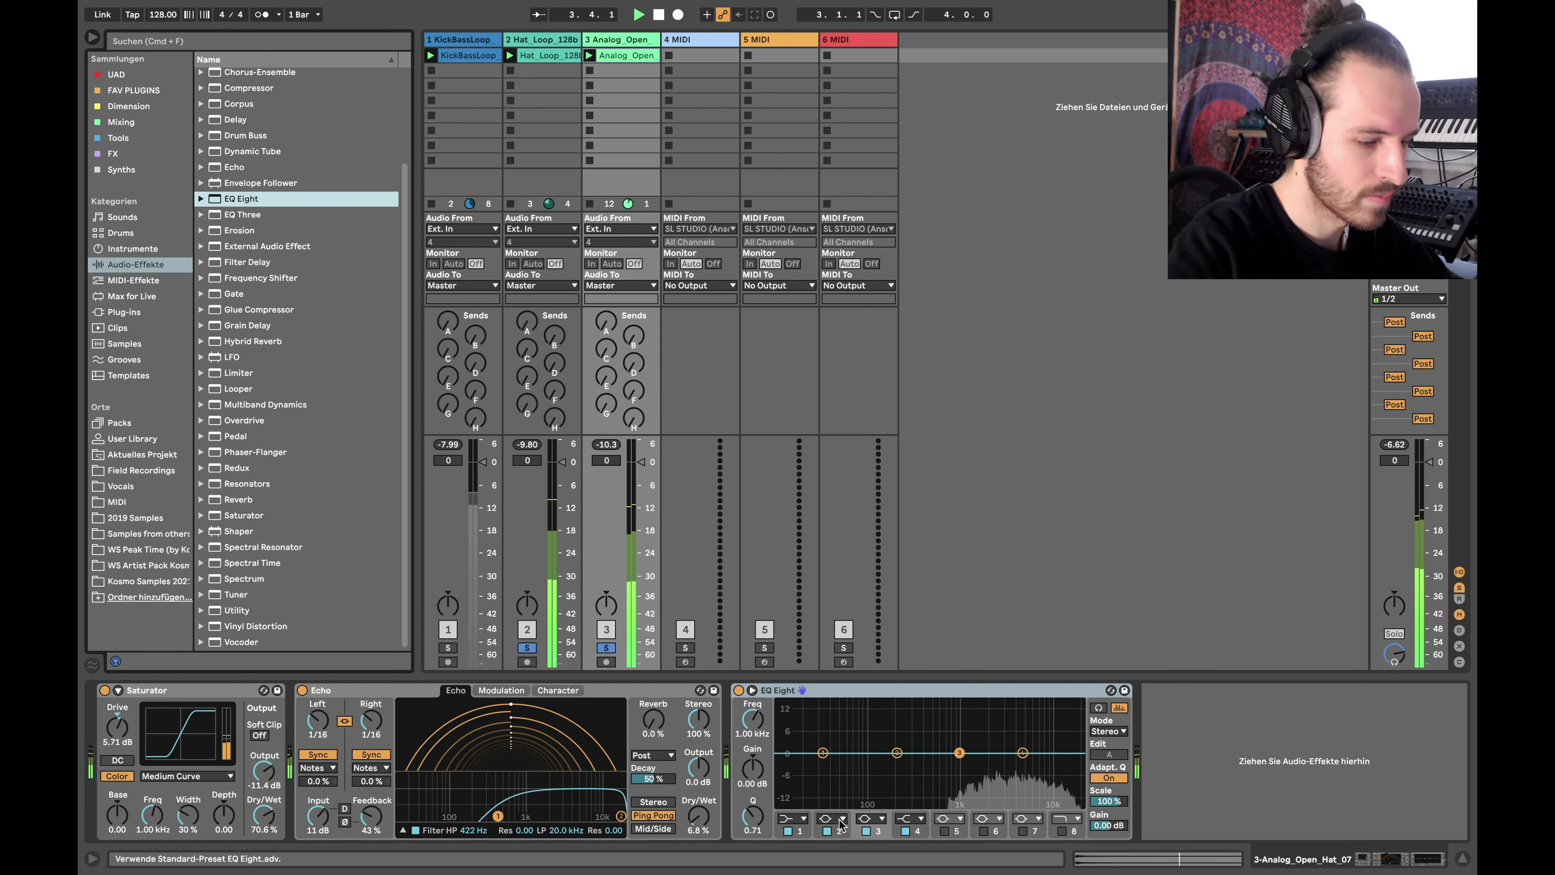
pyautogui.moveTo(958, 753); pyautogui.dragTo(986, 742)
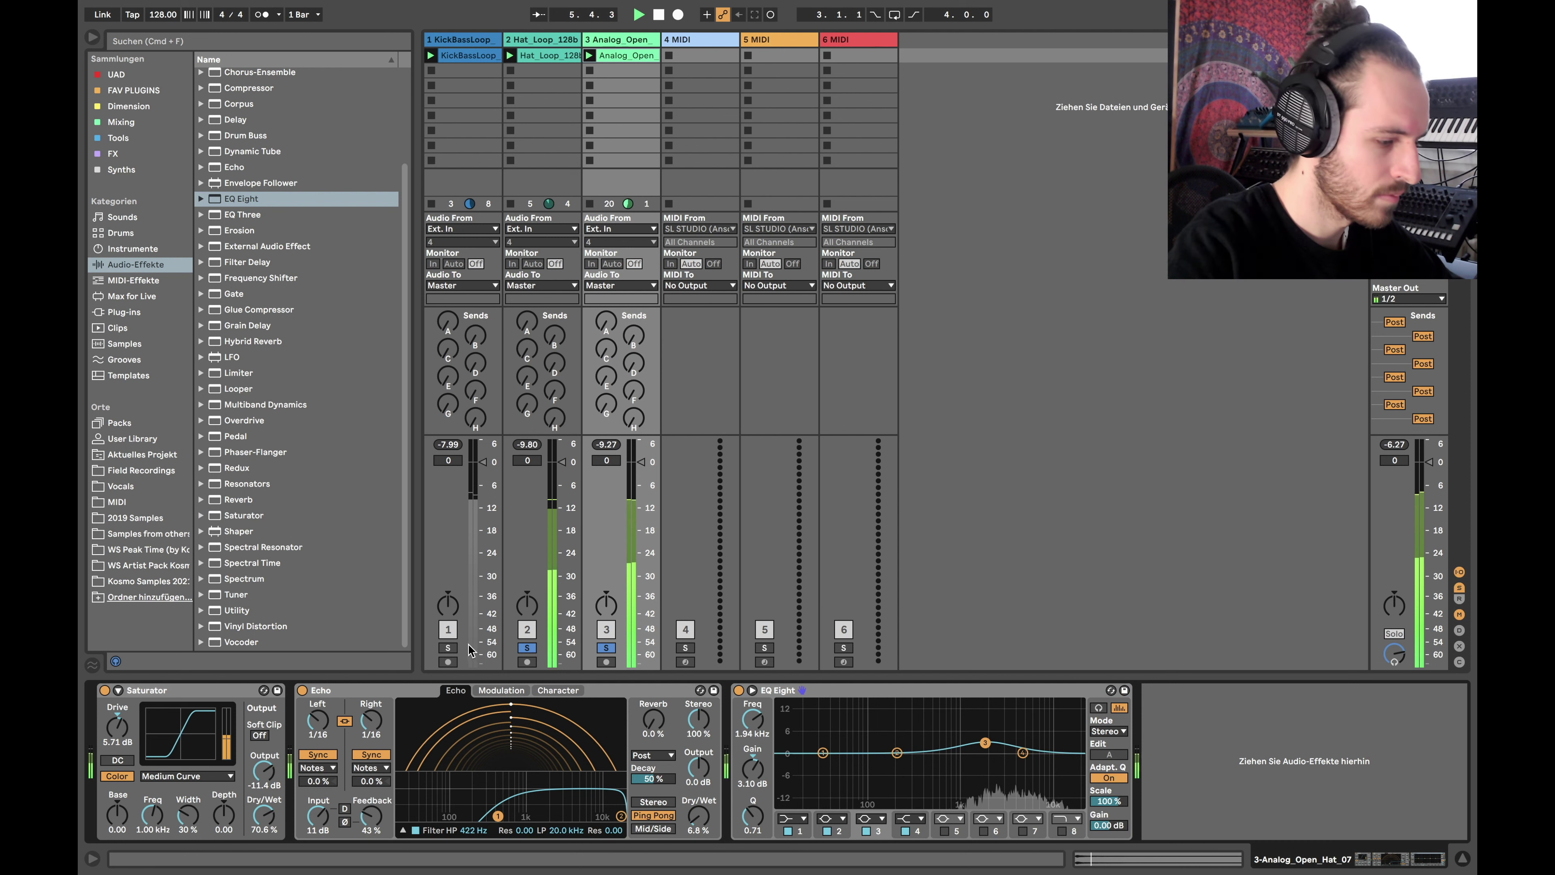
# - Listen to the groove with the kick-bass track and all solos off, comparing it without and with the open hat clip, and stop playback
pyautogui.click(448, 647)
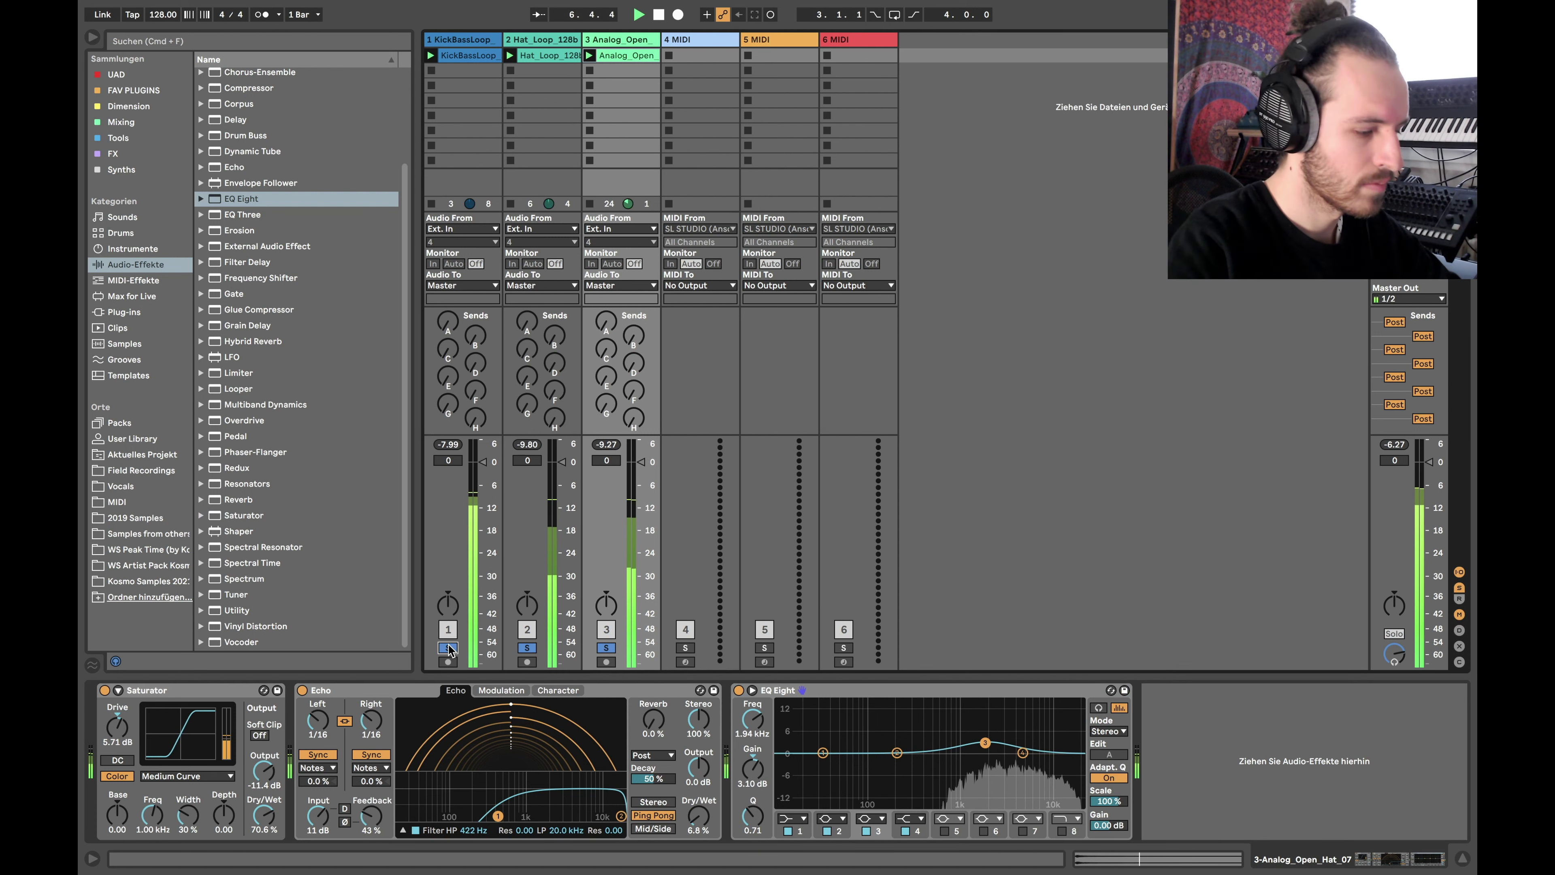
pyautogui.click(449, 648)
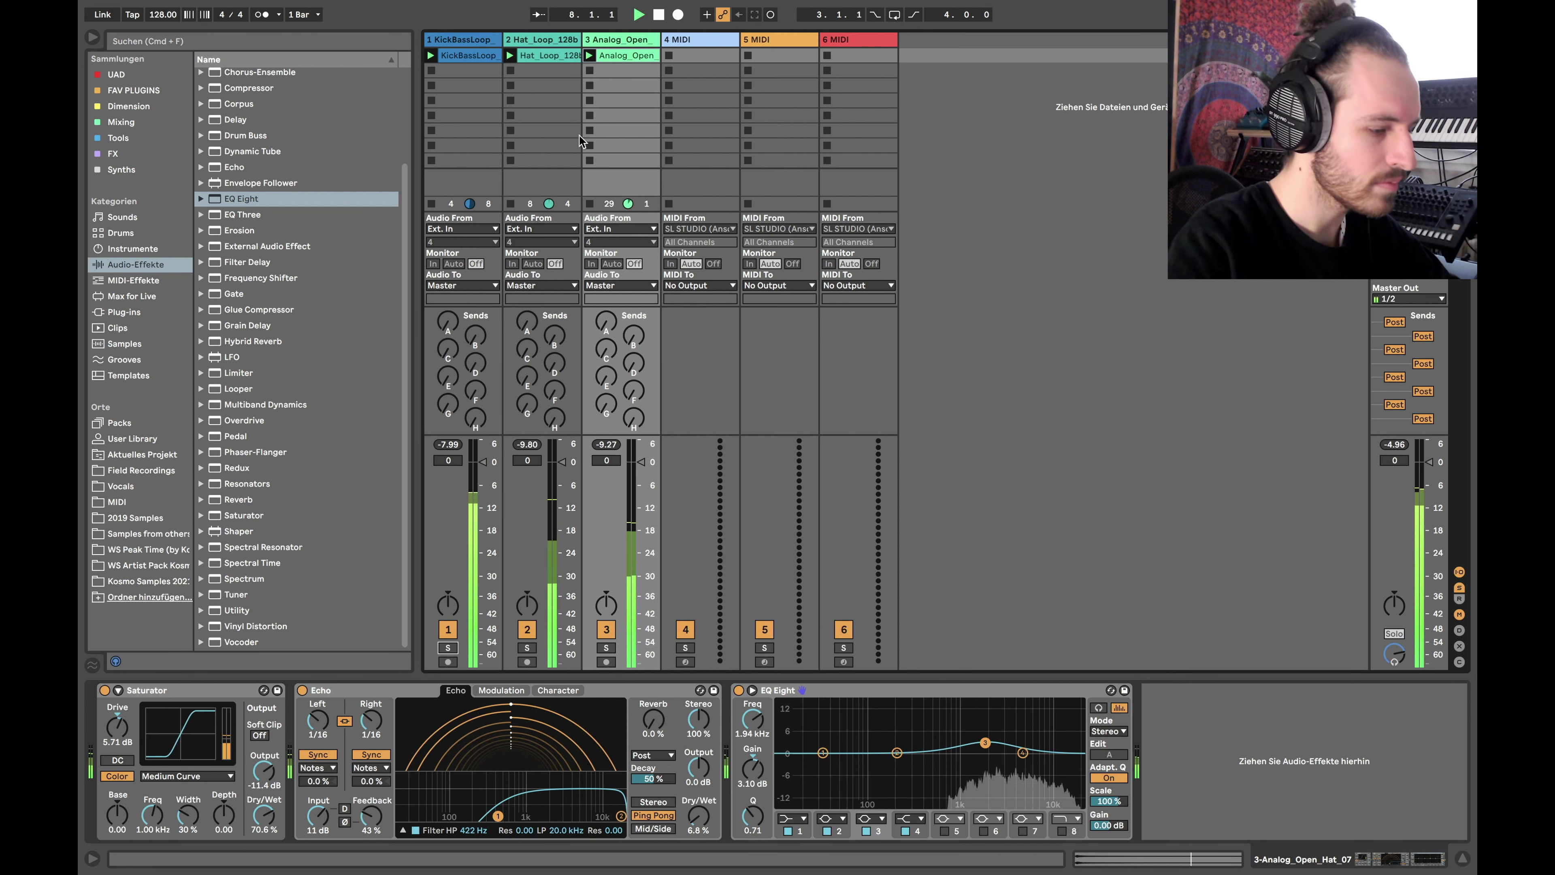
pyautogui.click(589, 71)
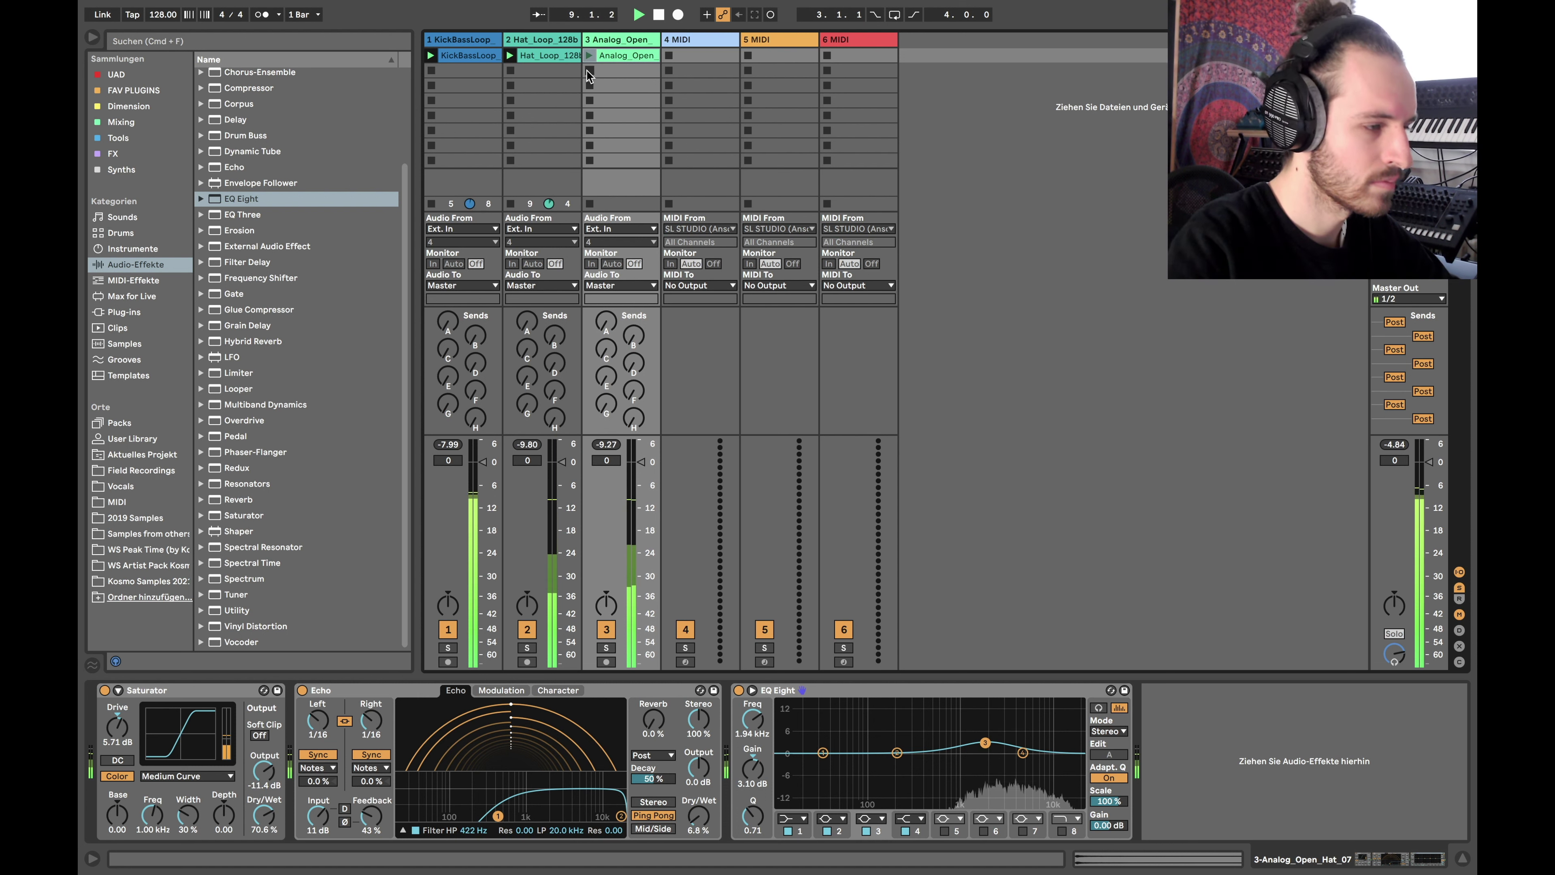
pyautogui.click(585, 53)
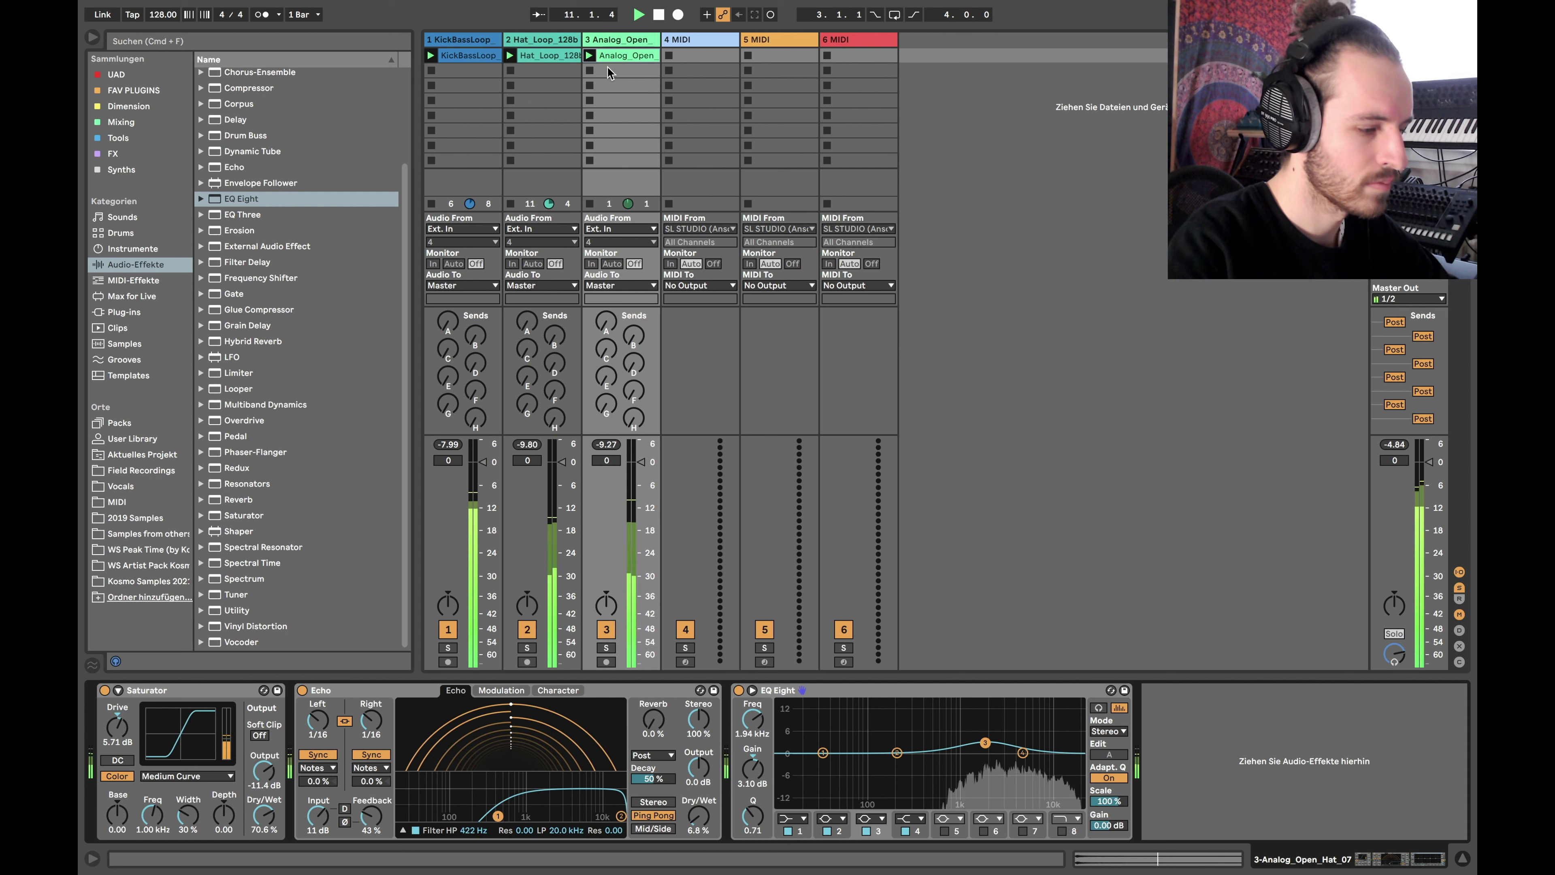
pyautogui.press('space')
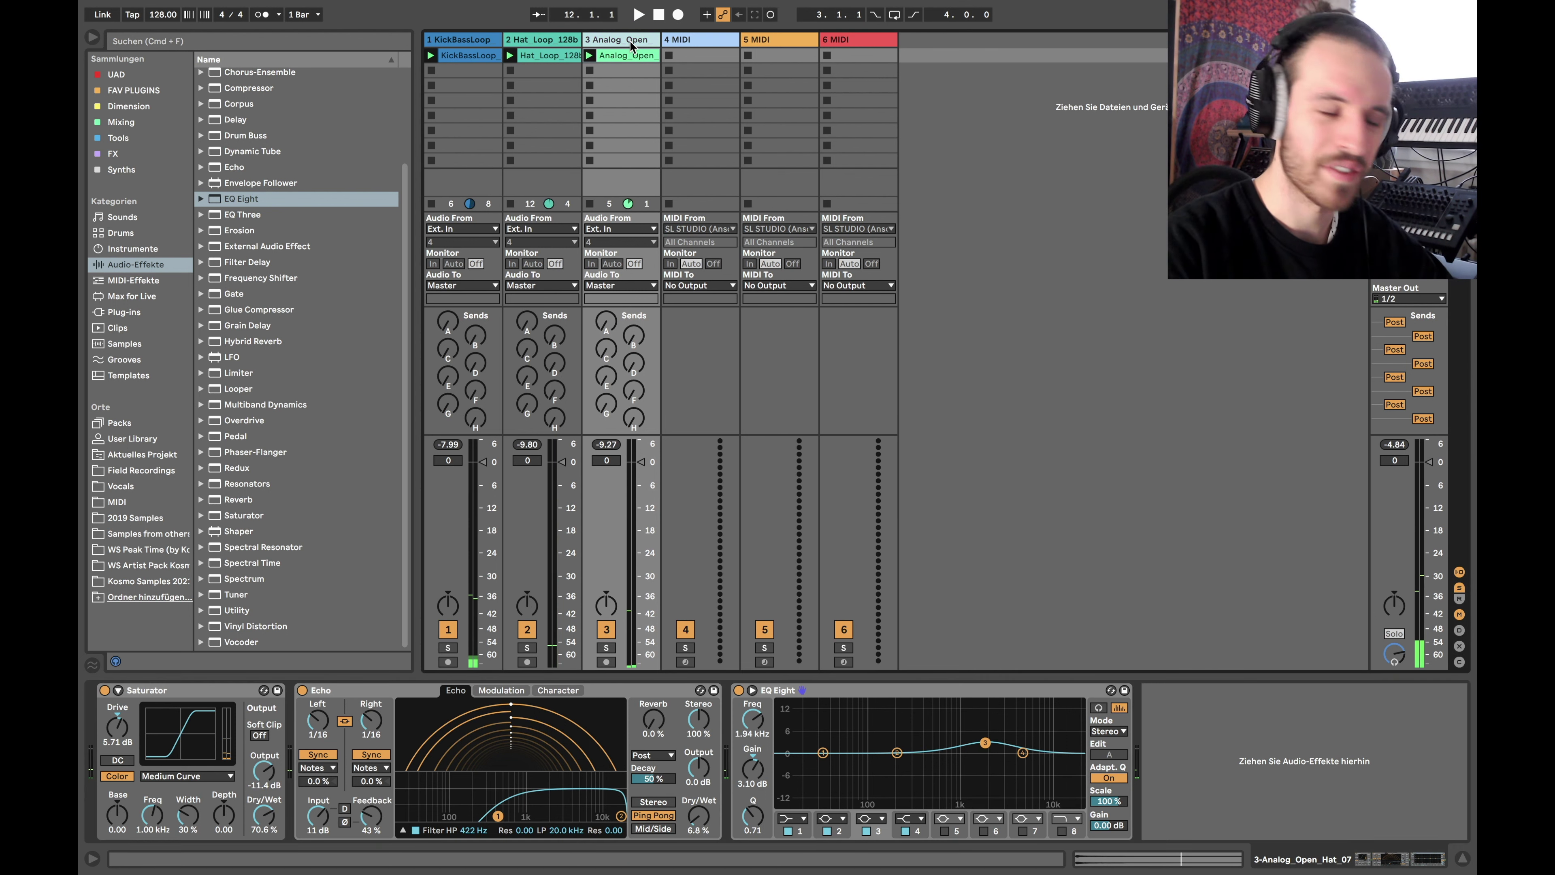
# - Insert a new audio track after the open hat track and open the sample pack's processed percussion loops
pyautogui.press('super+t')
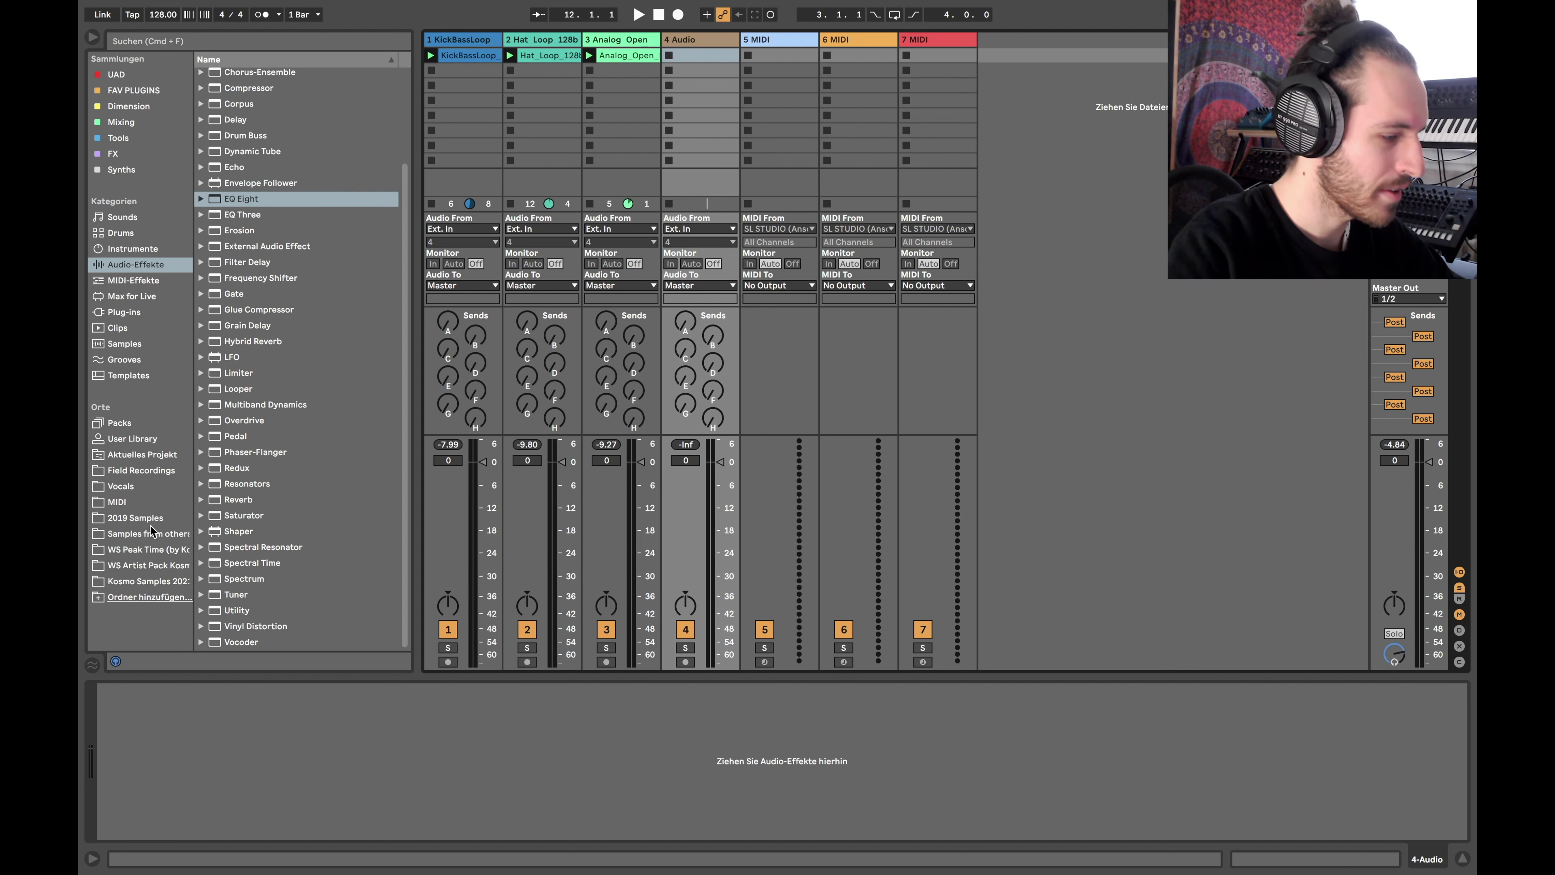
pyautogui.click(153, 571)
pyautogui.click(222, 123)
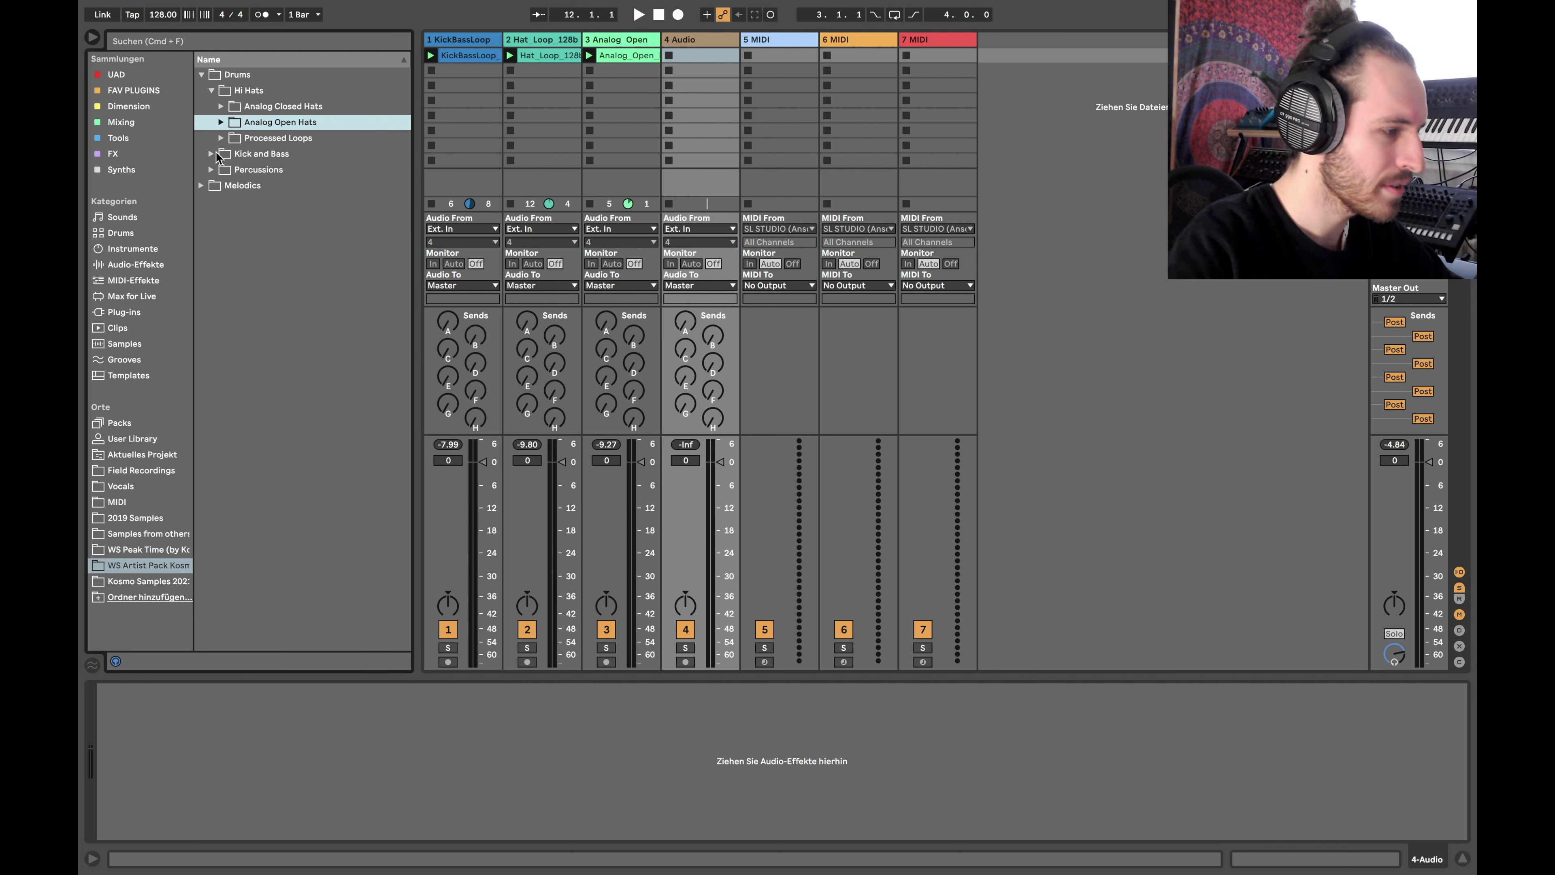
pyautogui.click(212, 170)
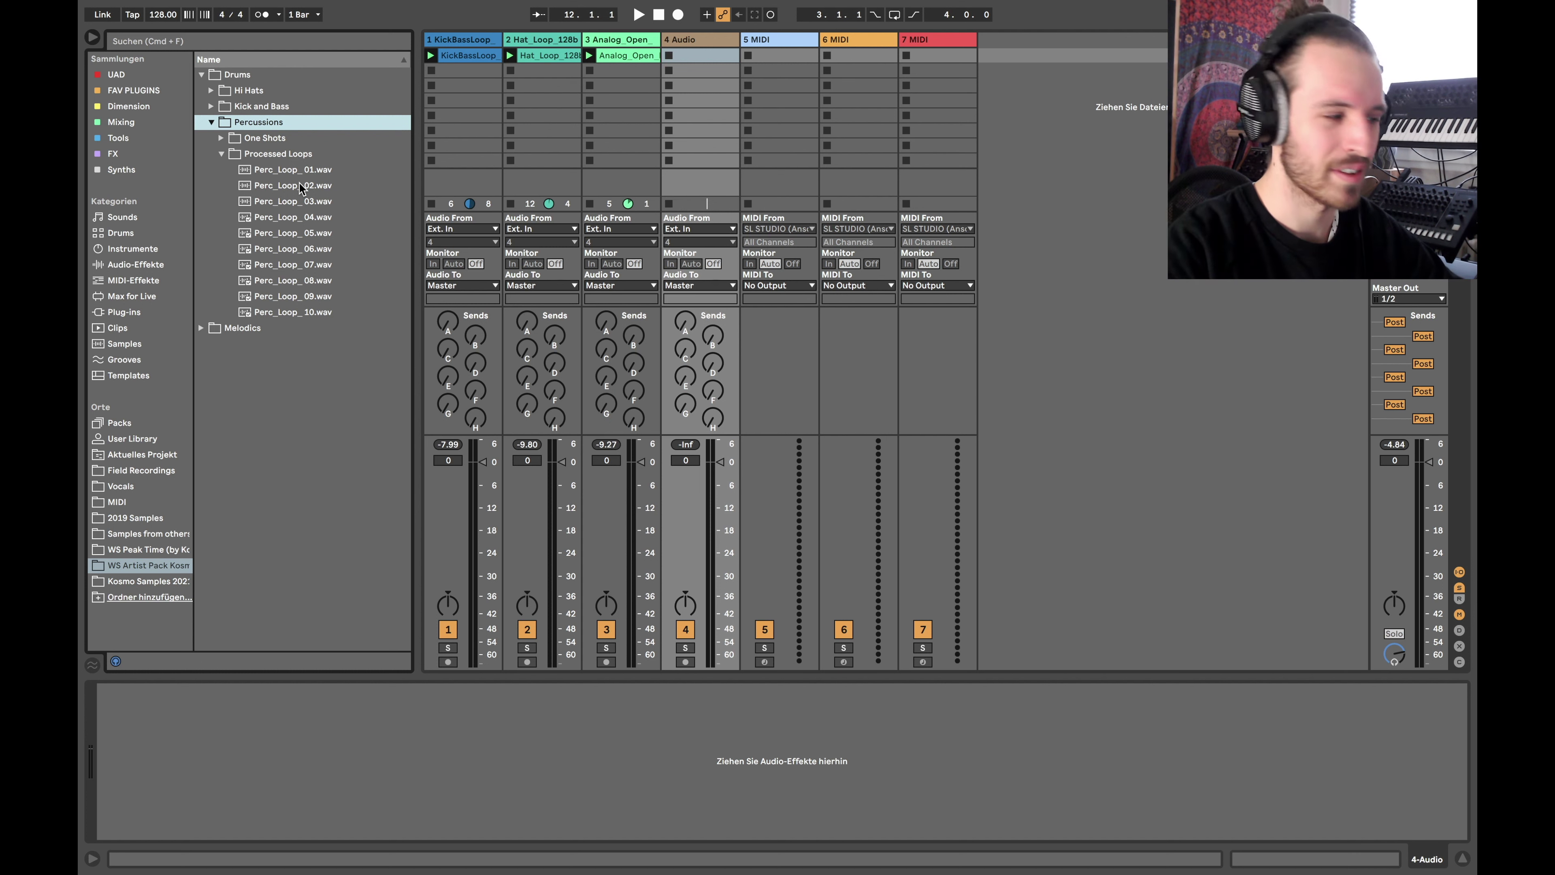
# - Audition percussion loops 04 to 08, place Perc_Loop_07.wav in the first slot of audio track 4, and start playback
pyautogui.click(286, 222)
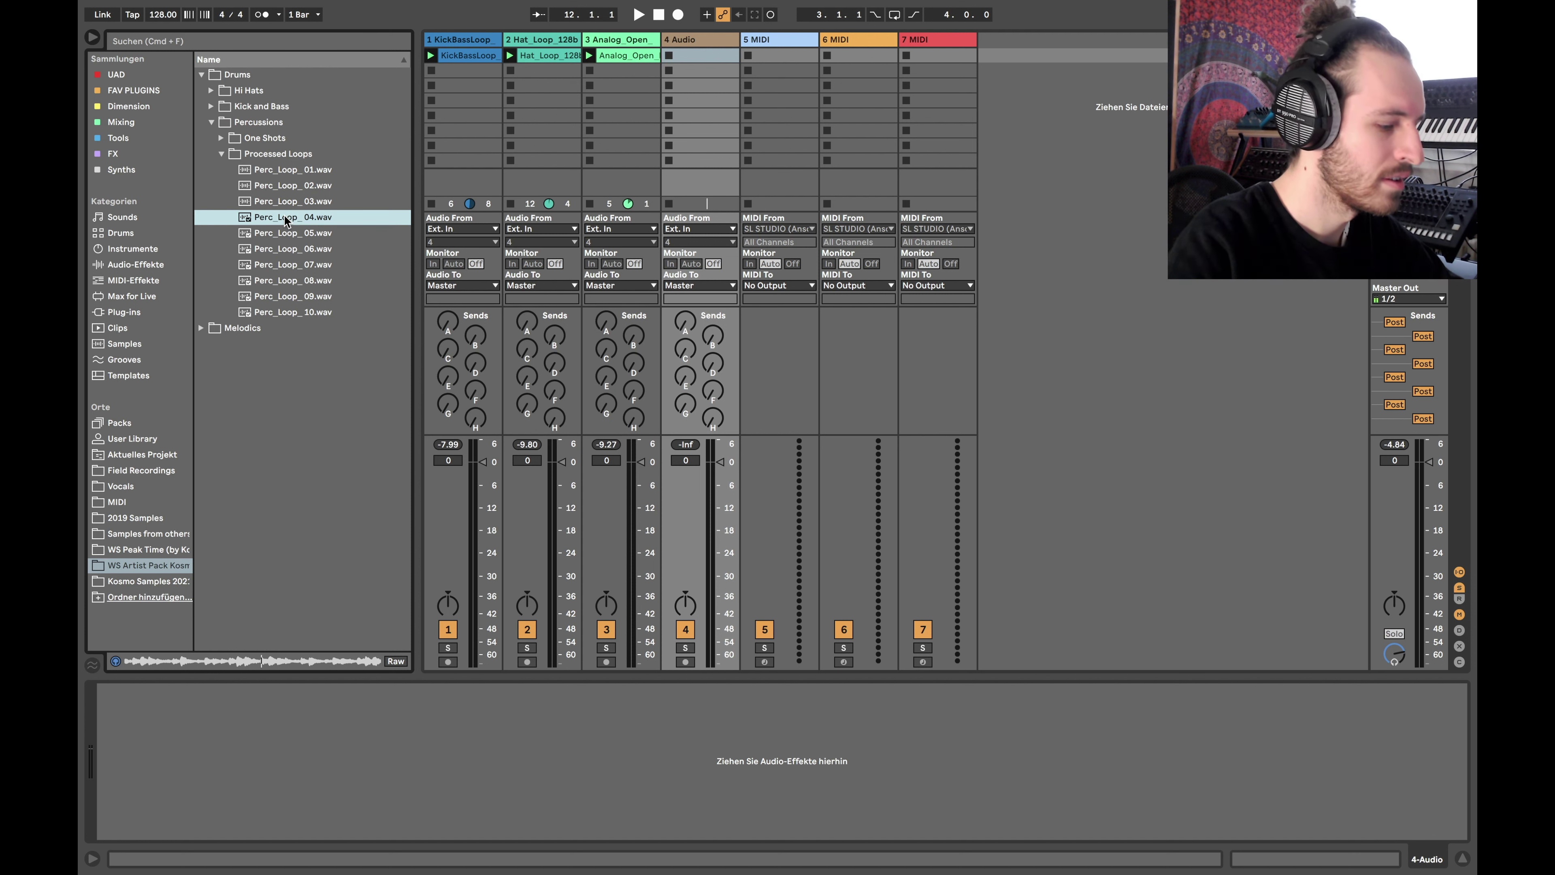
pyautogui.press('Down')
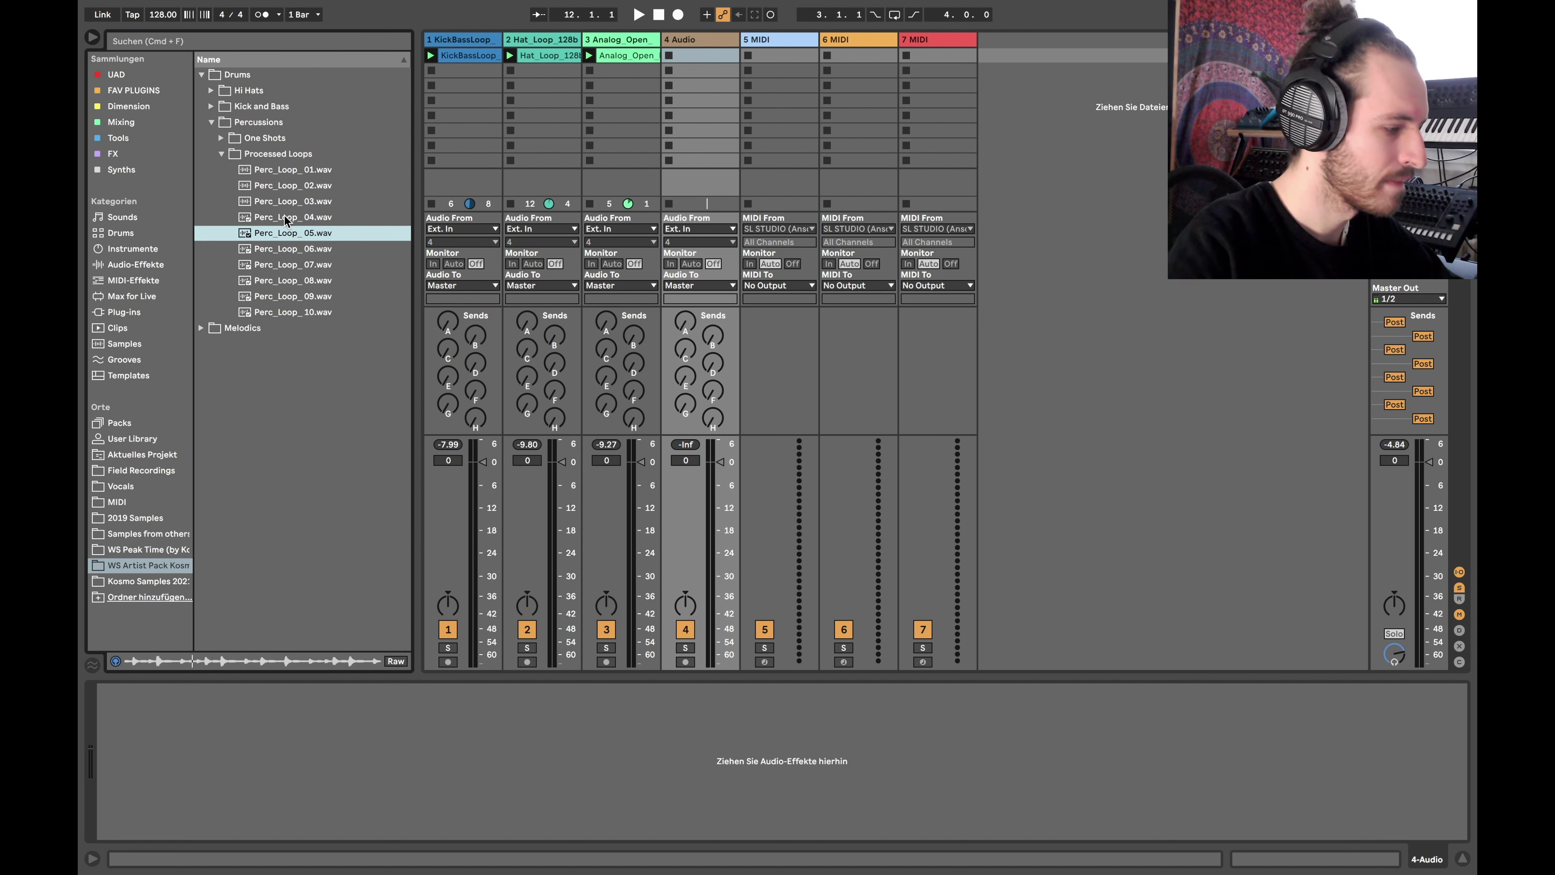
pyautogui.press('Down')
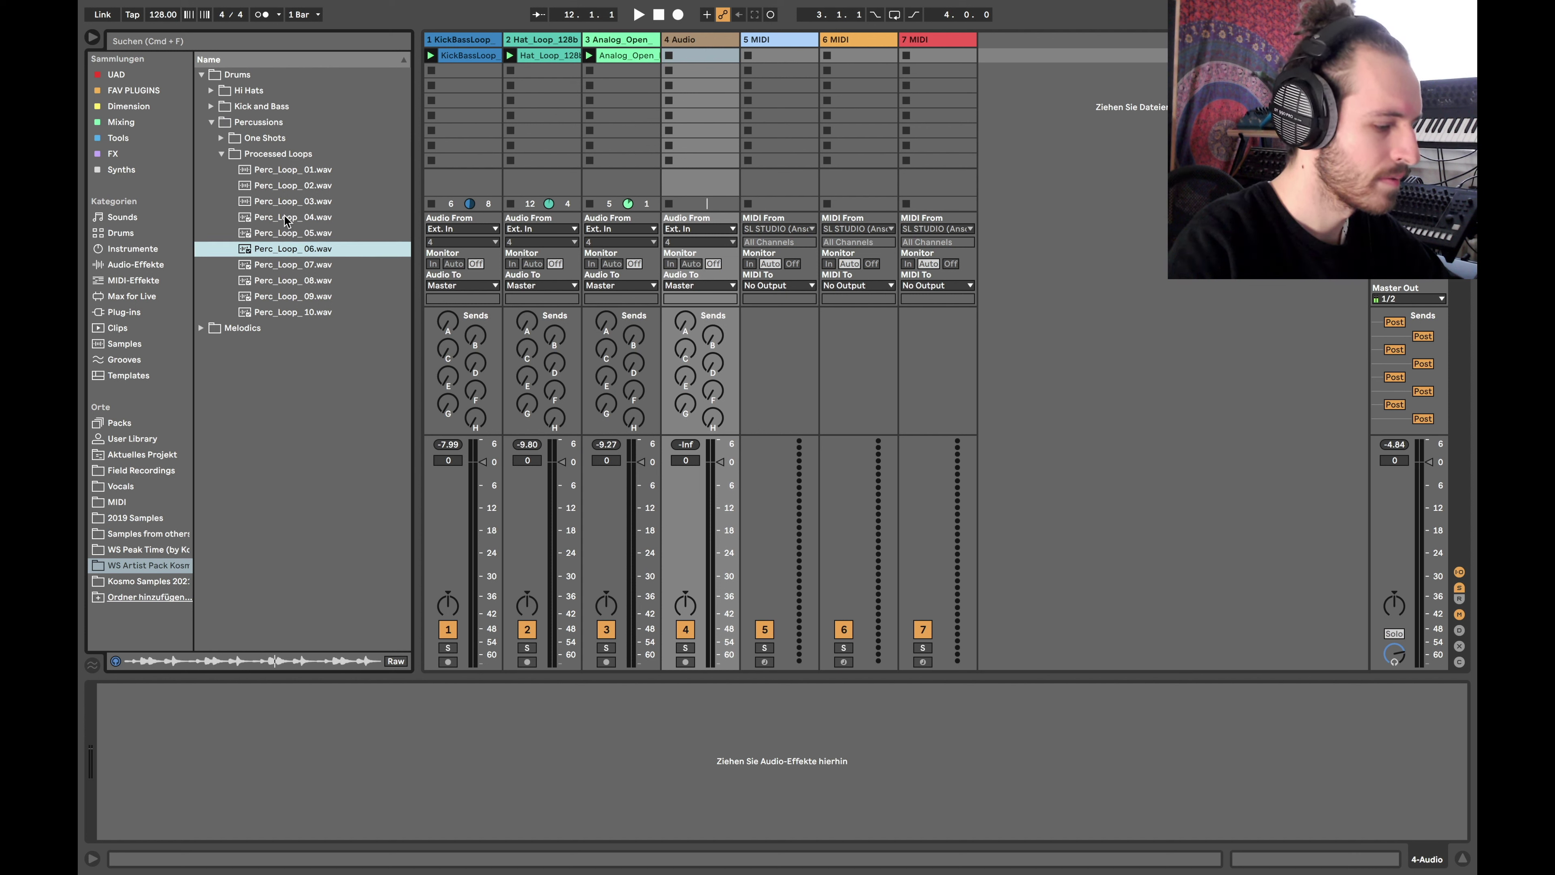
pyautogui.press('Down')
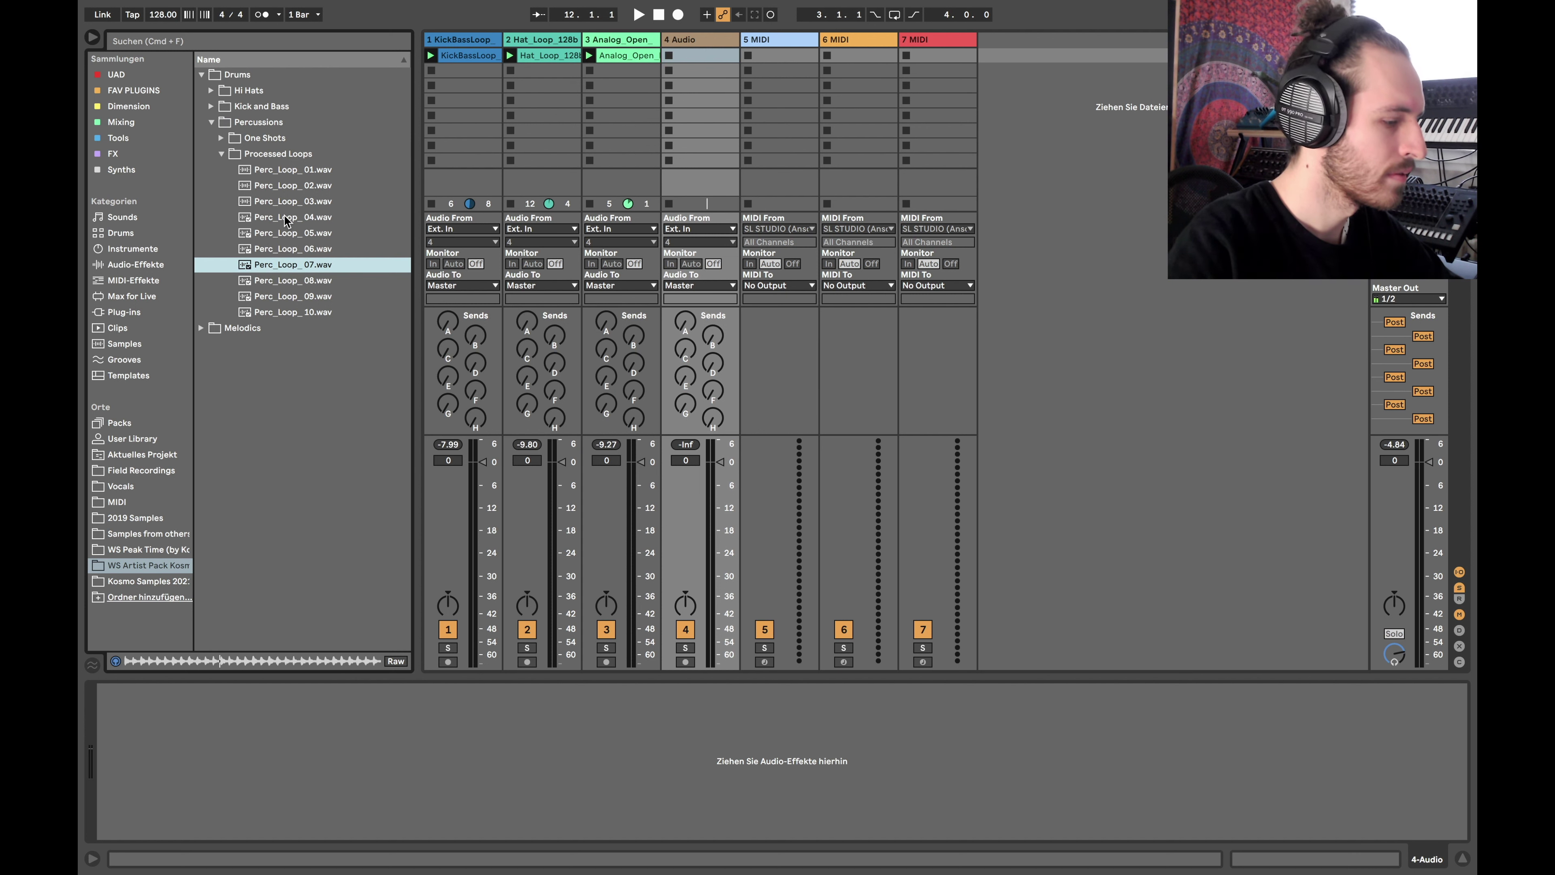
pyautogui.press('Down')
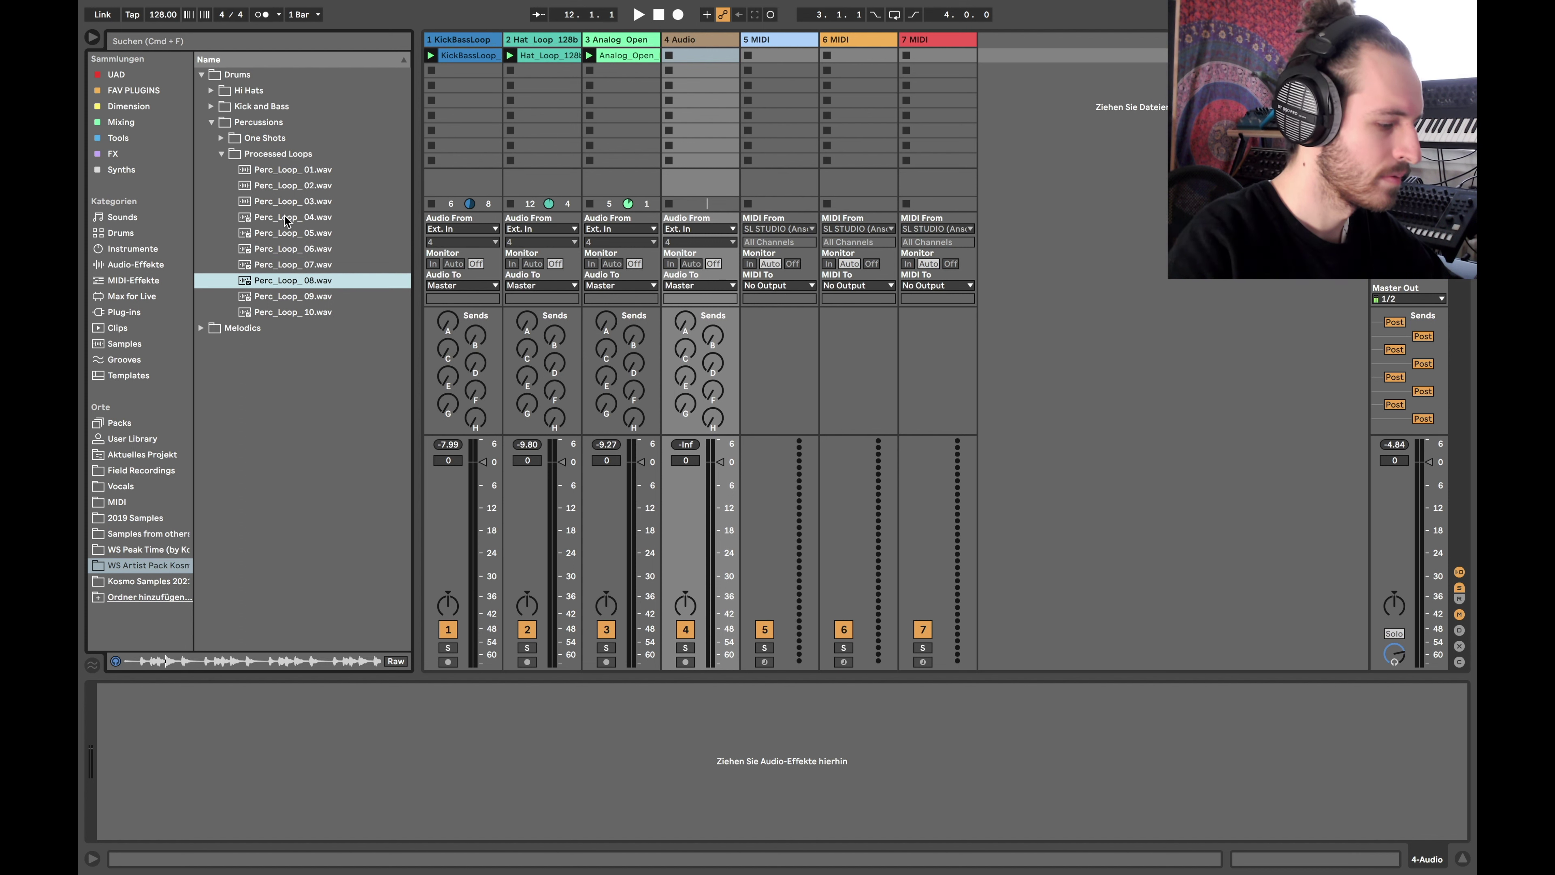
pyautogui.press('Up')
pyautogui.click(300, 249)
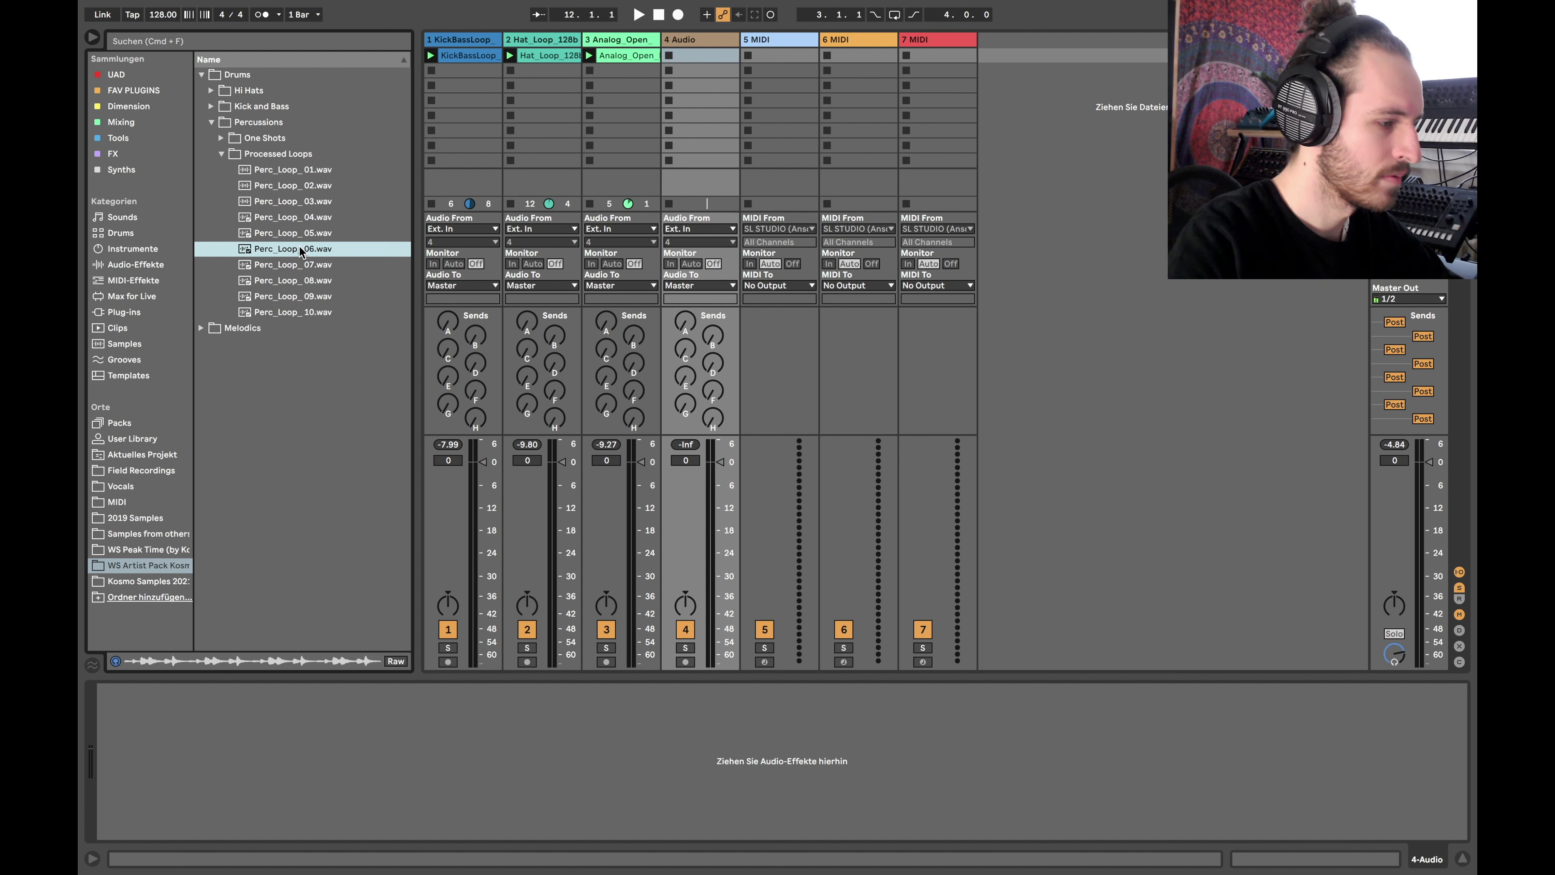
pyautogui.moveTo(300, 264); pyautogui.dragTo(692, 55)
pyautogui.press('space')
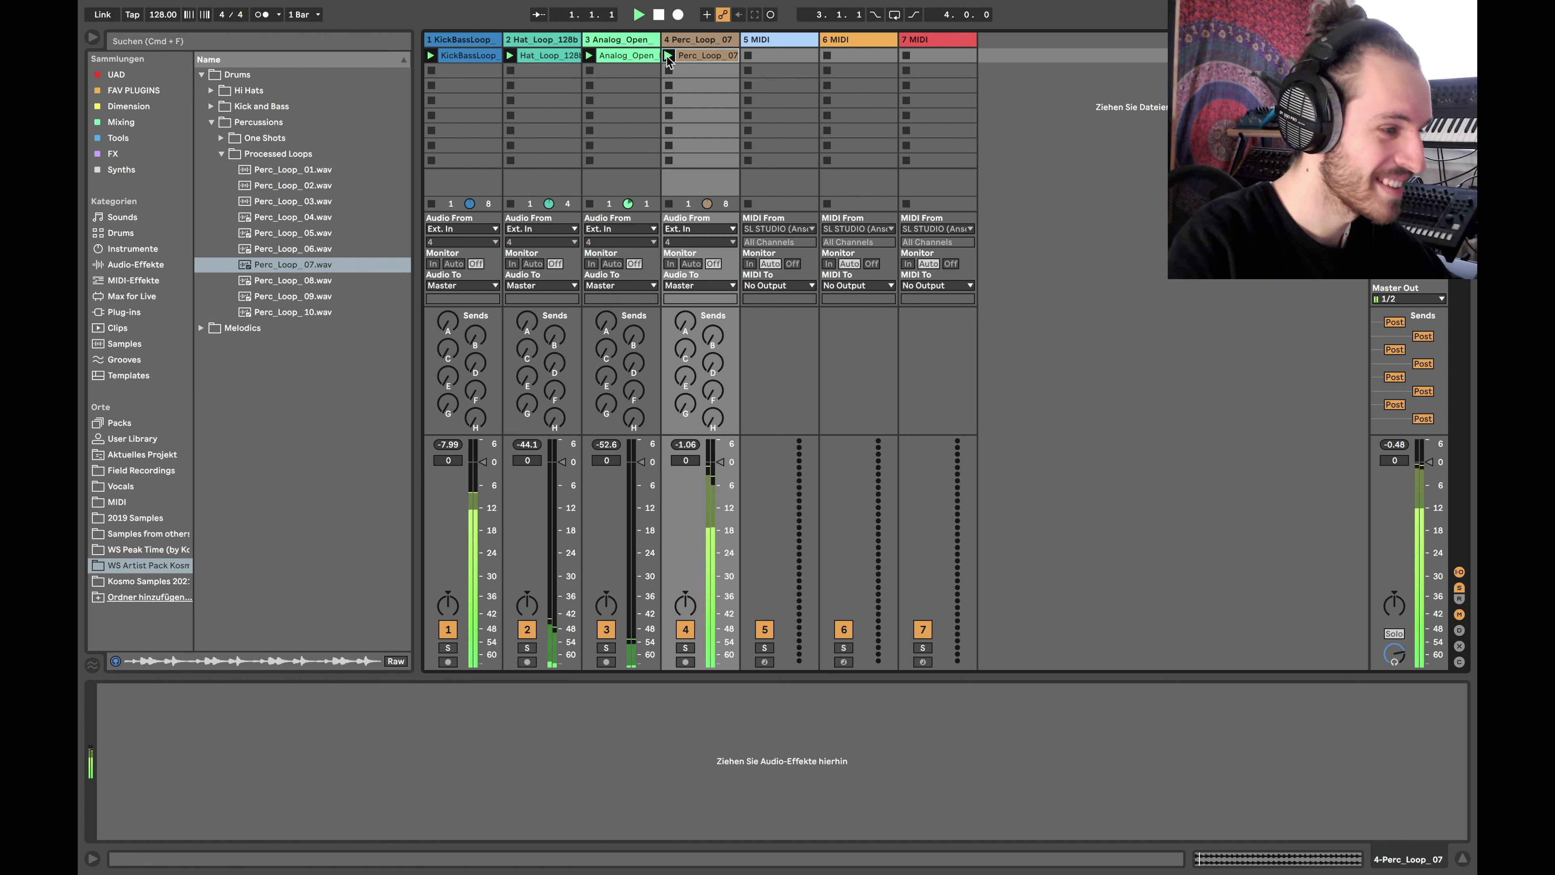
# - Lower the Perc_Loop_07 clip's gain to -13.3 dB and transpose it to -12 semitones
pyautogui.doubleClick(707, 56)
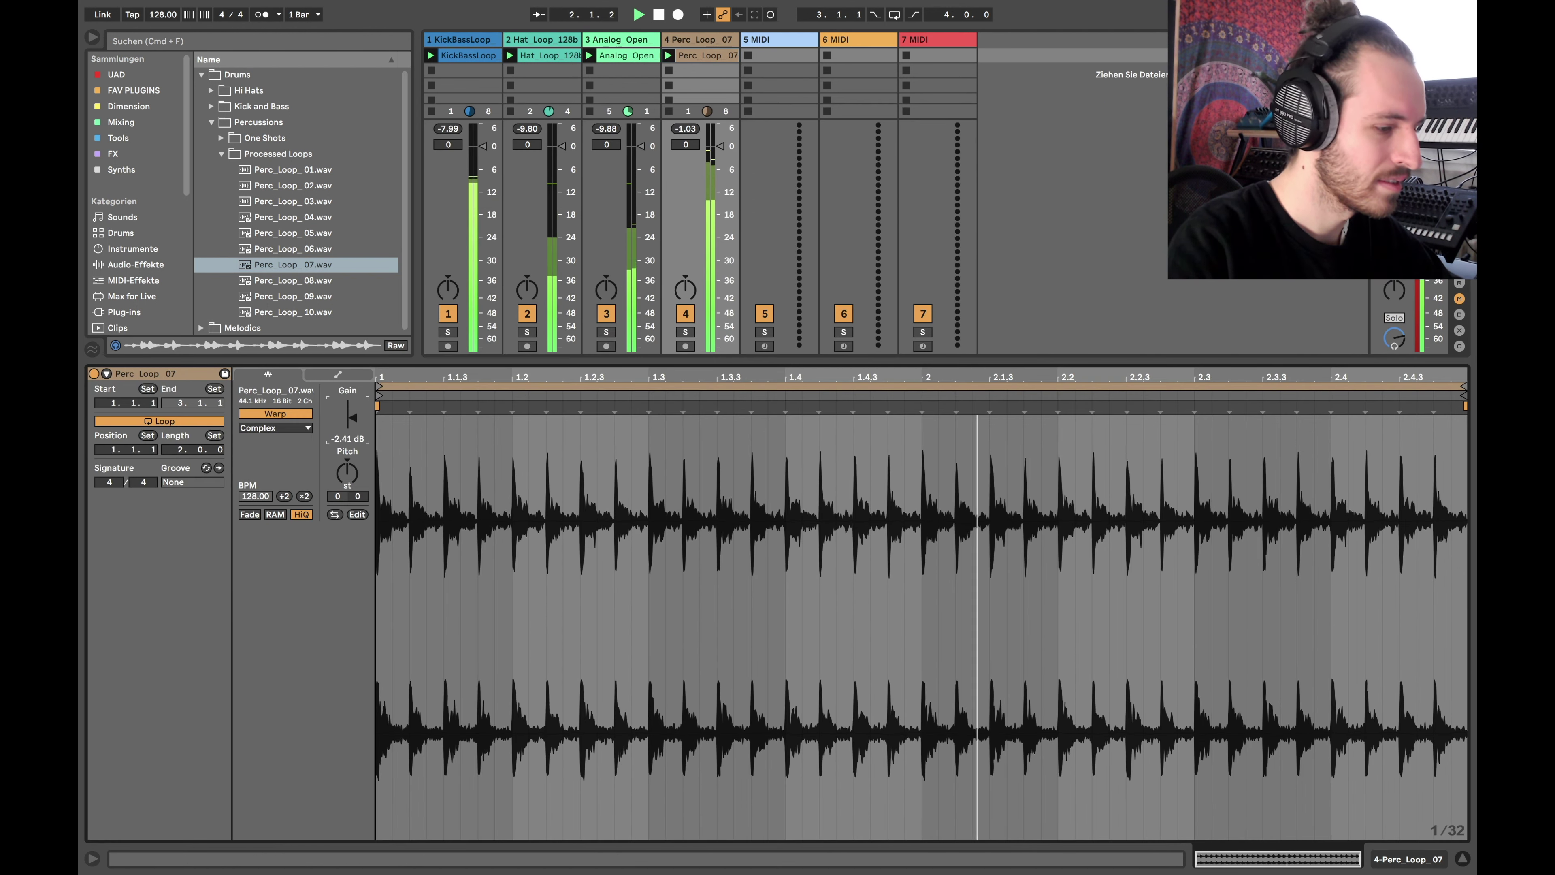
pyautogui.moveTo(352, 421); pyautogui.dragTo(352, 502)
pyautogui.click(352, 466)
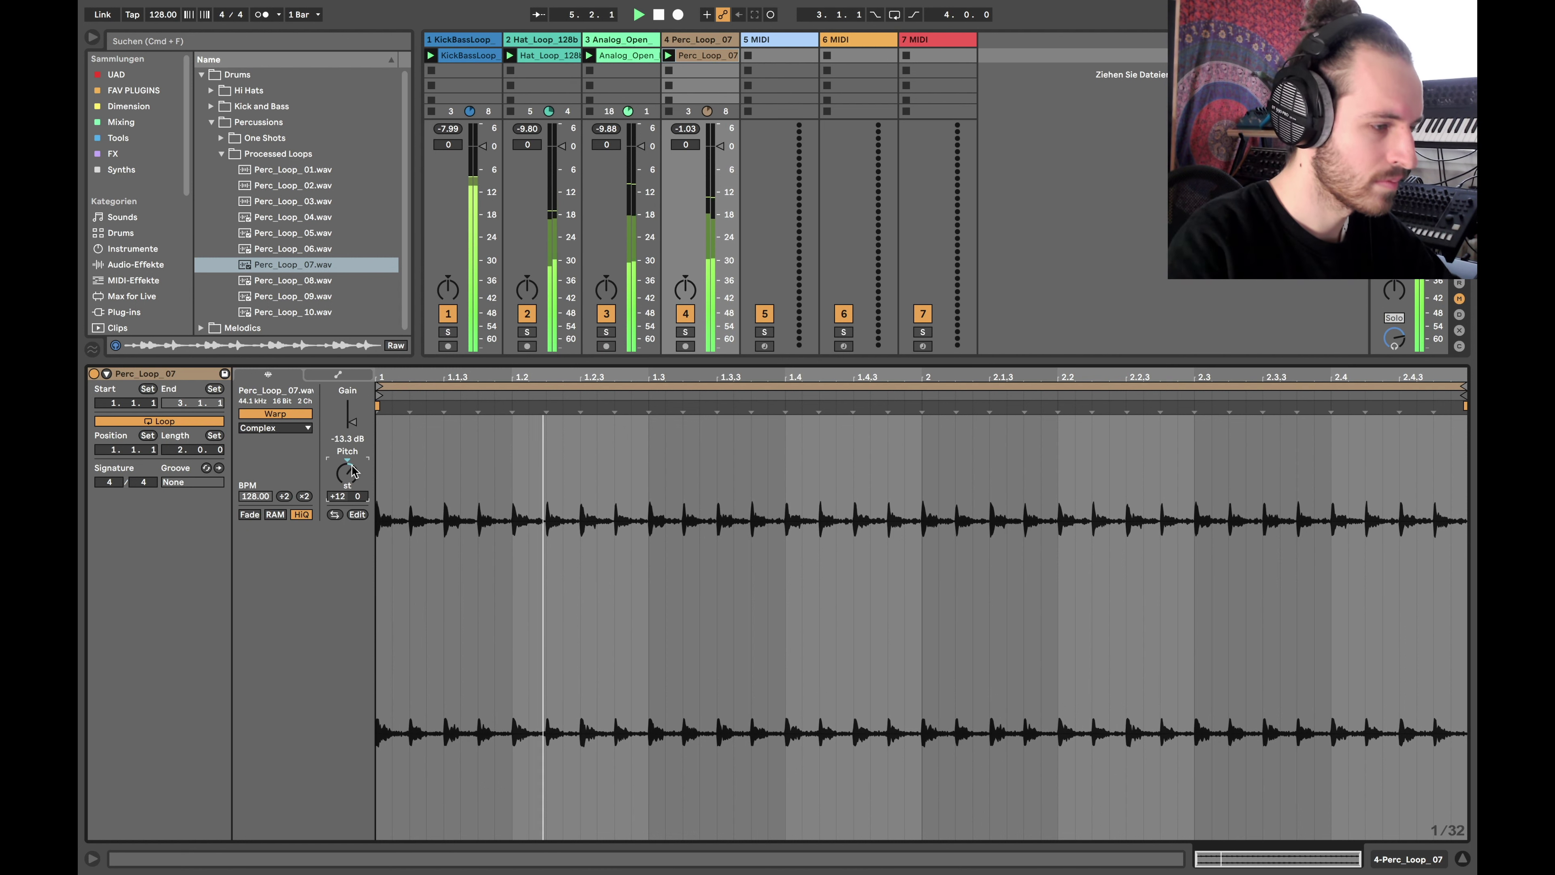
# - Set the percussion clip's warp mode to Beats with transient looping off and the transient envelope at 36, and stop playback
pyautogui.click(277, 428)
pyautogui.click(279, 441)
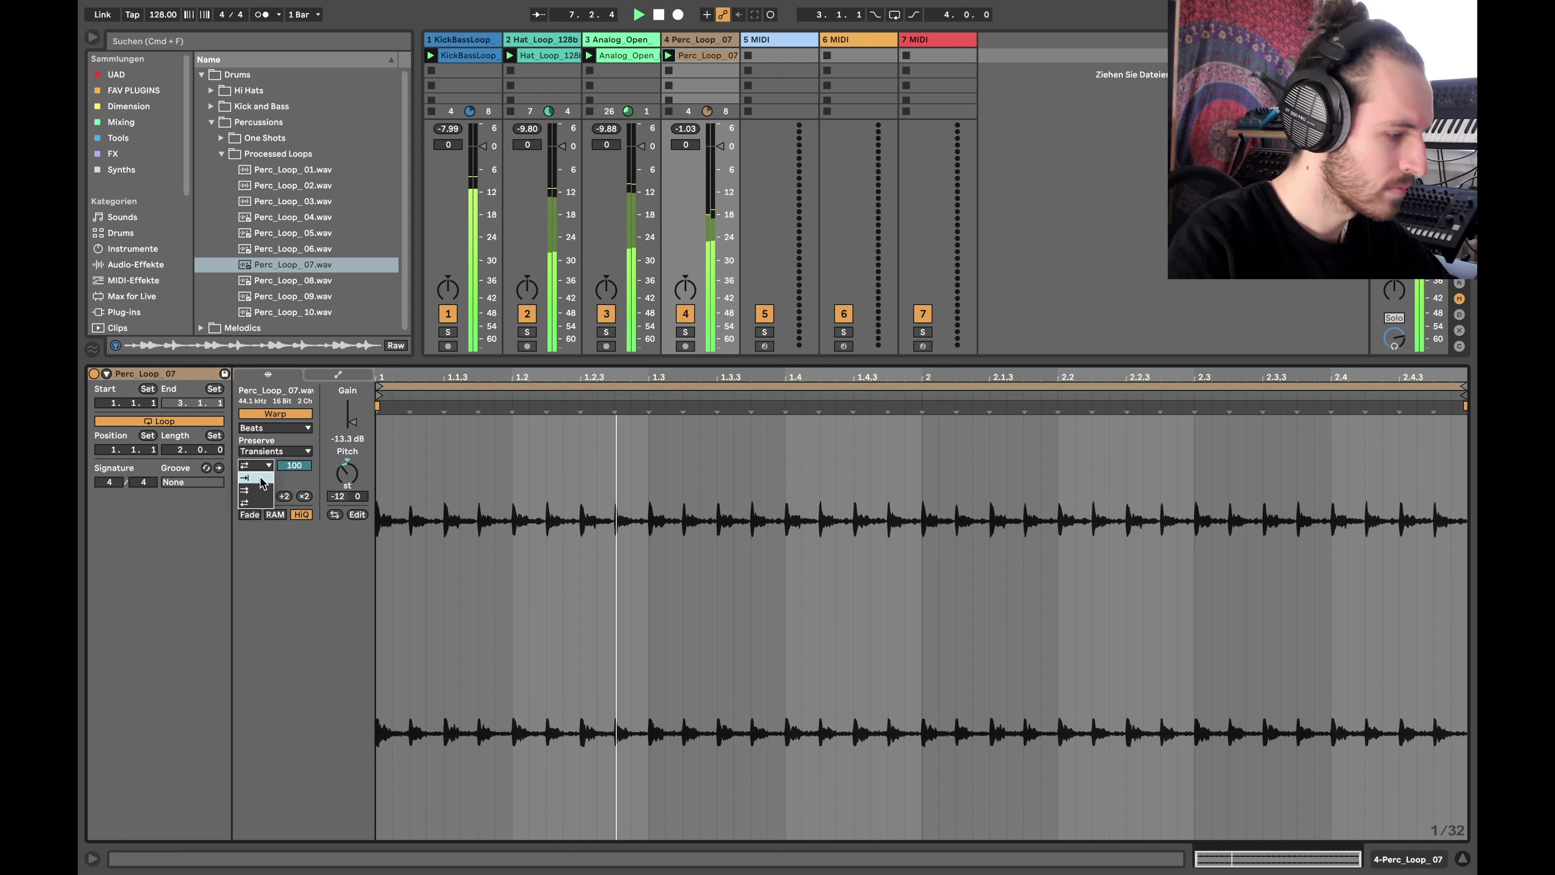
pyautogui.moveTo(299, 467); pyautogui.dragTo(299, 506)
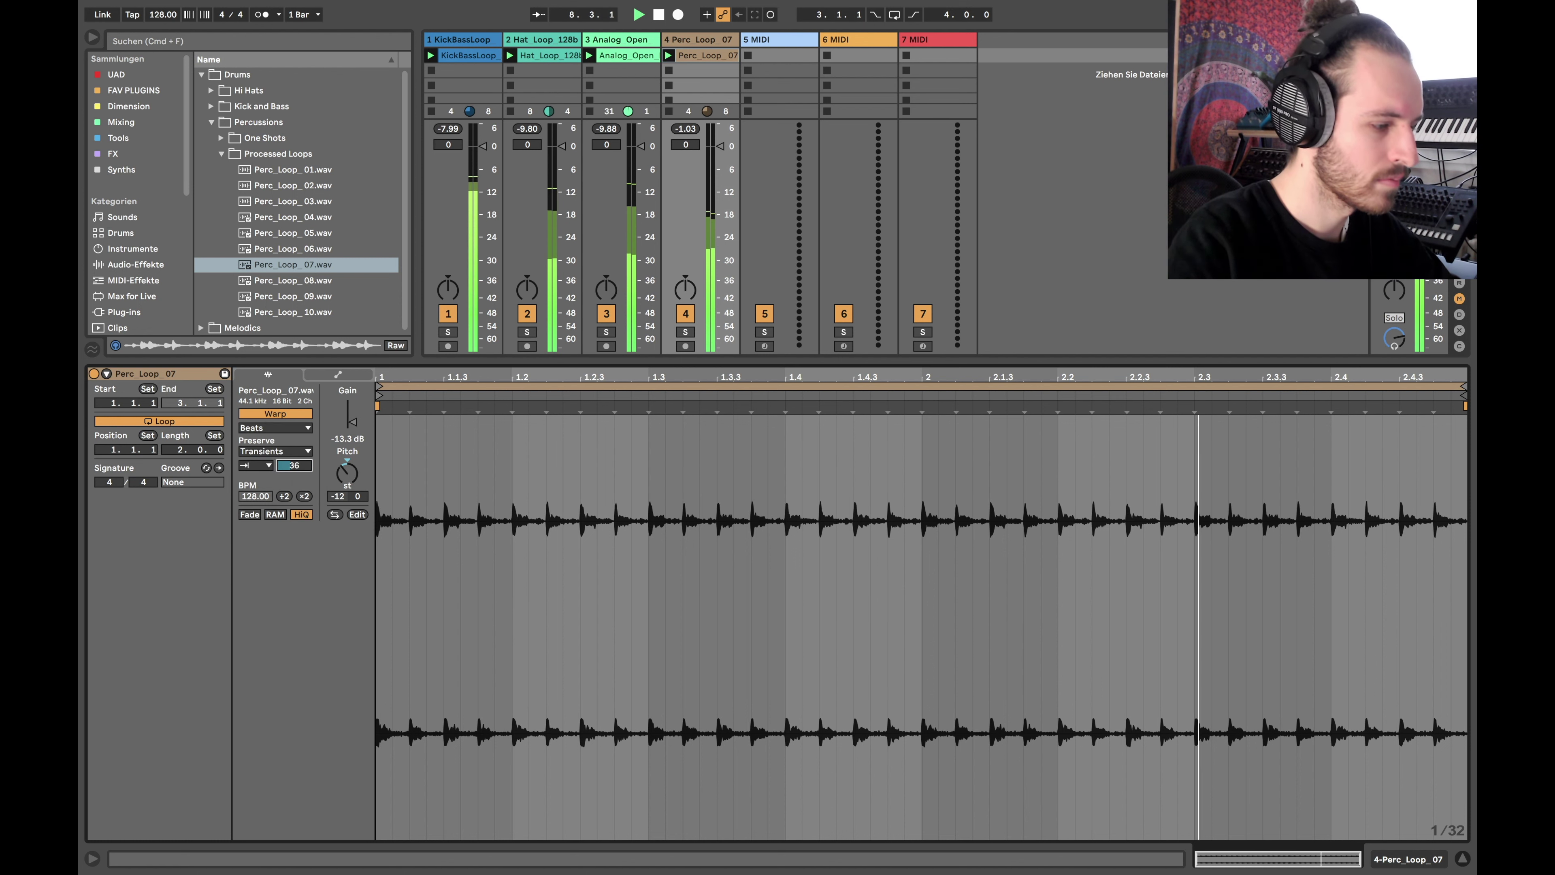
pyautogui.press('space')
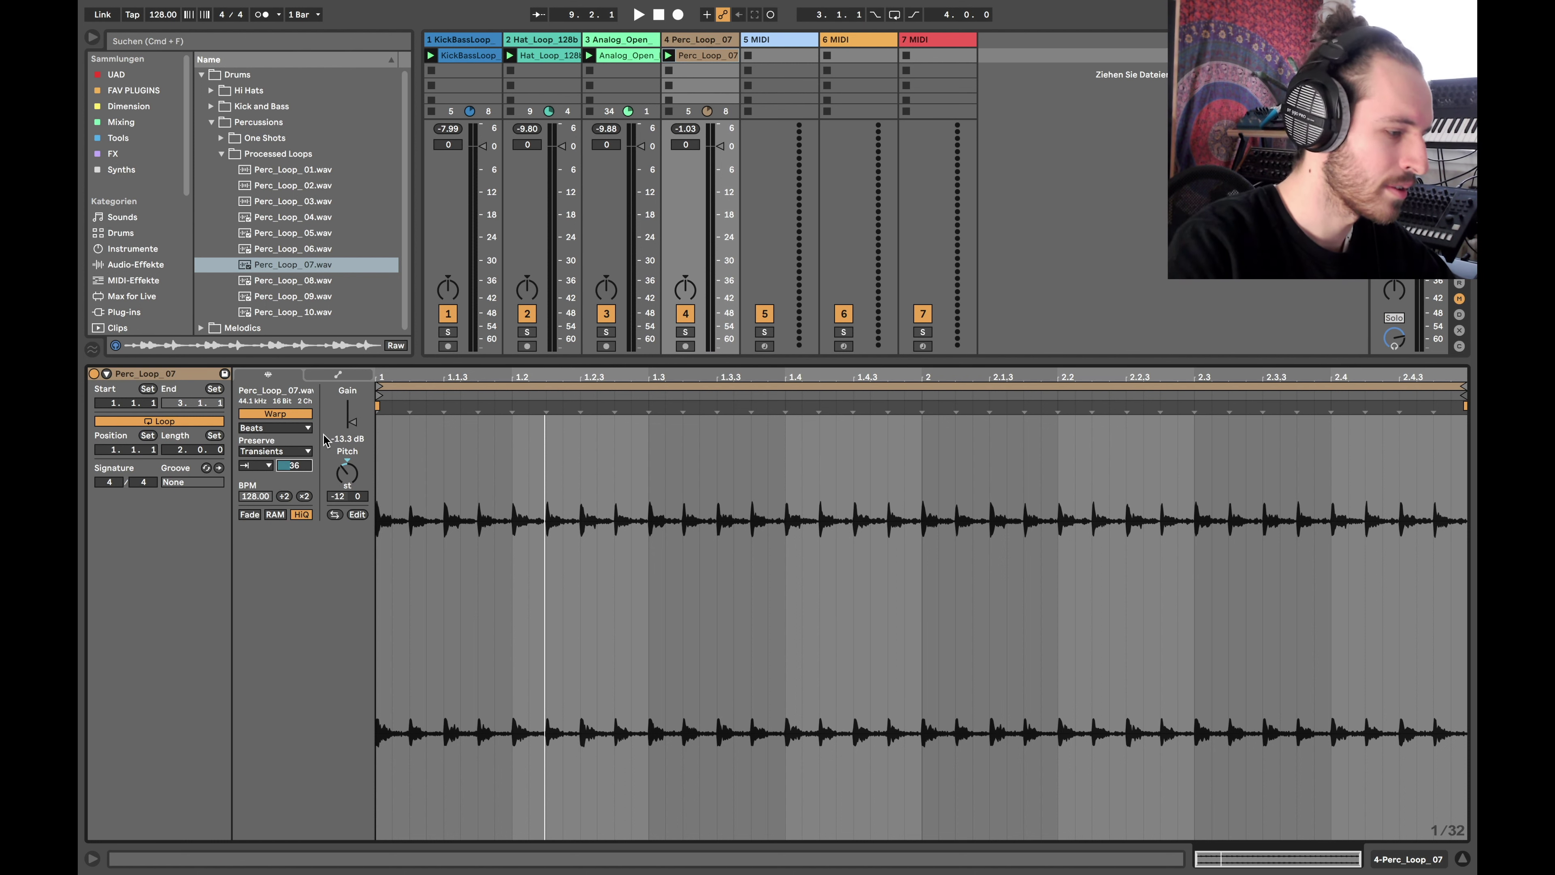
pyautogui.click(356, 479)
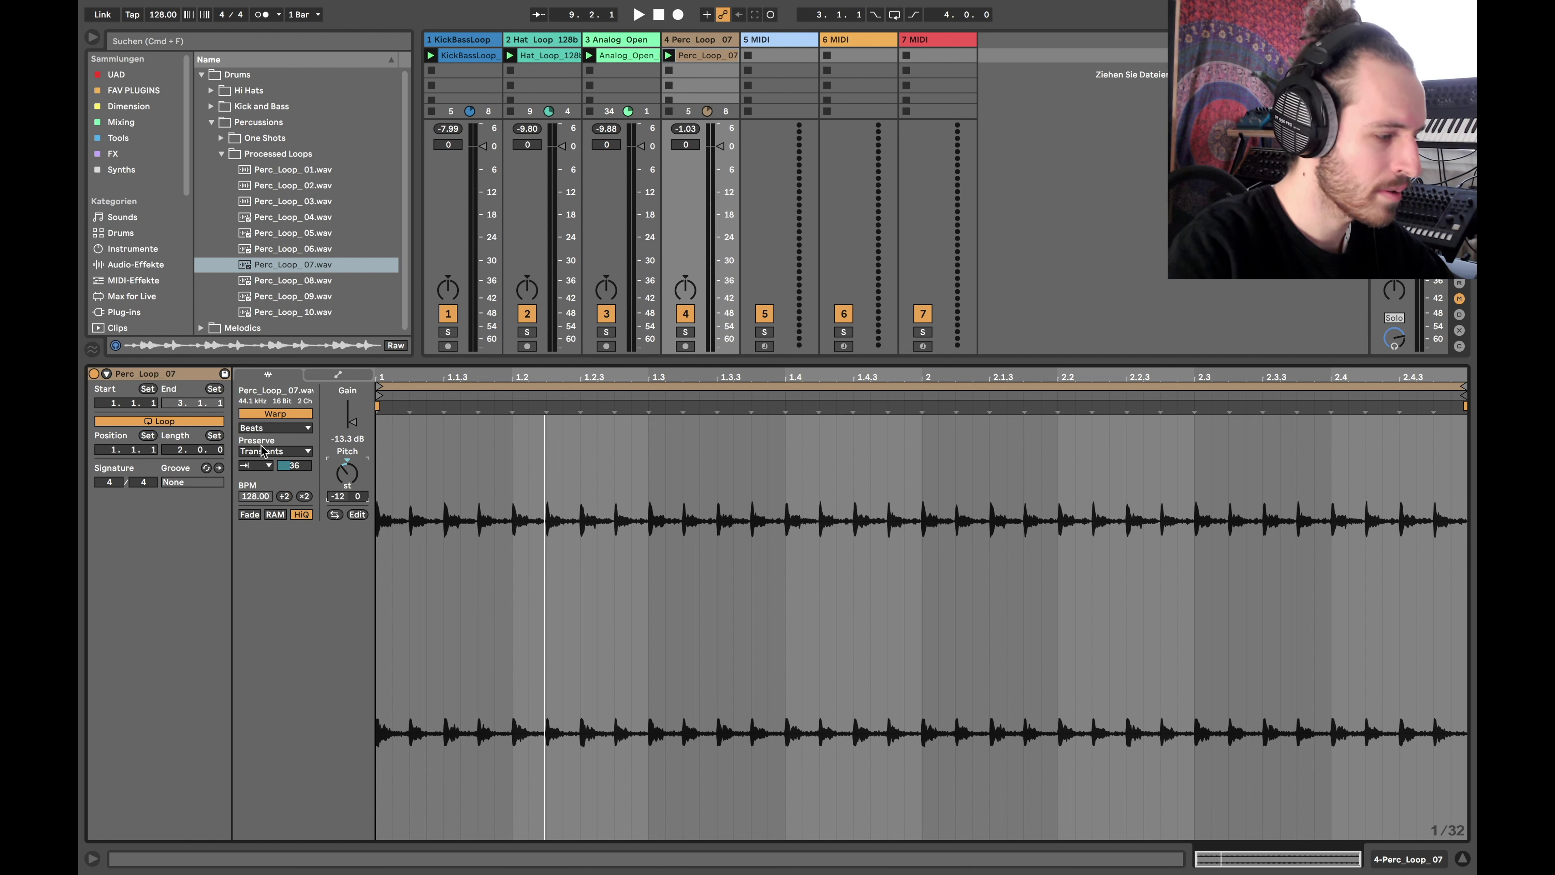
pyautogui.click(294, 466)
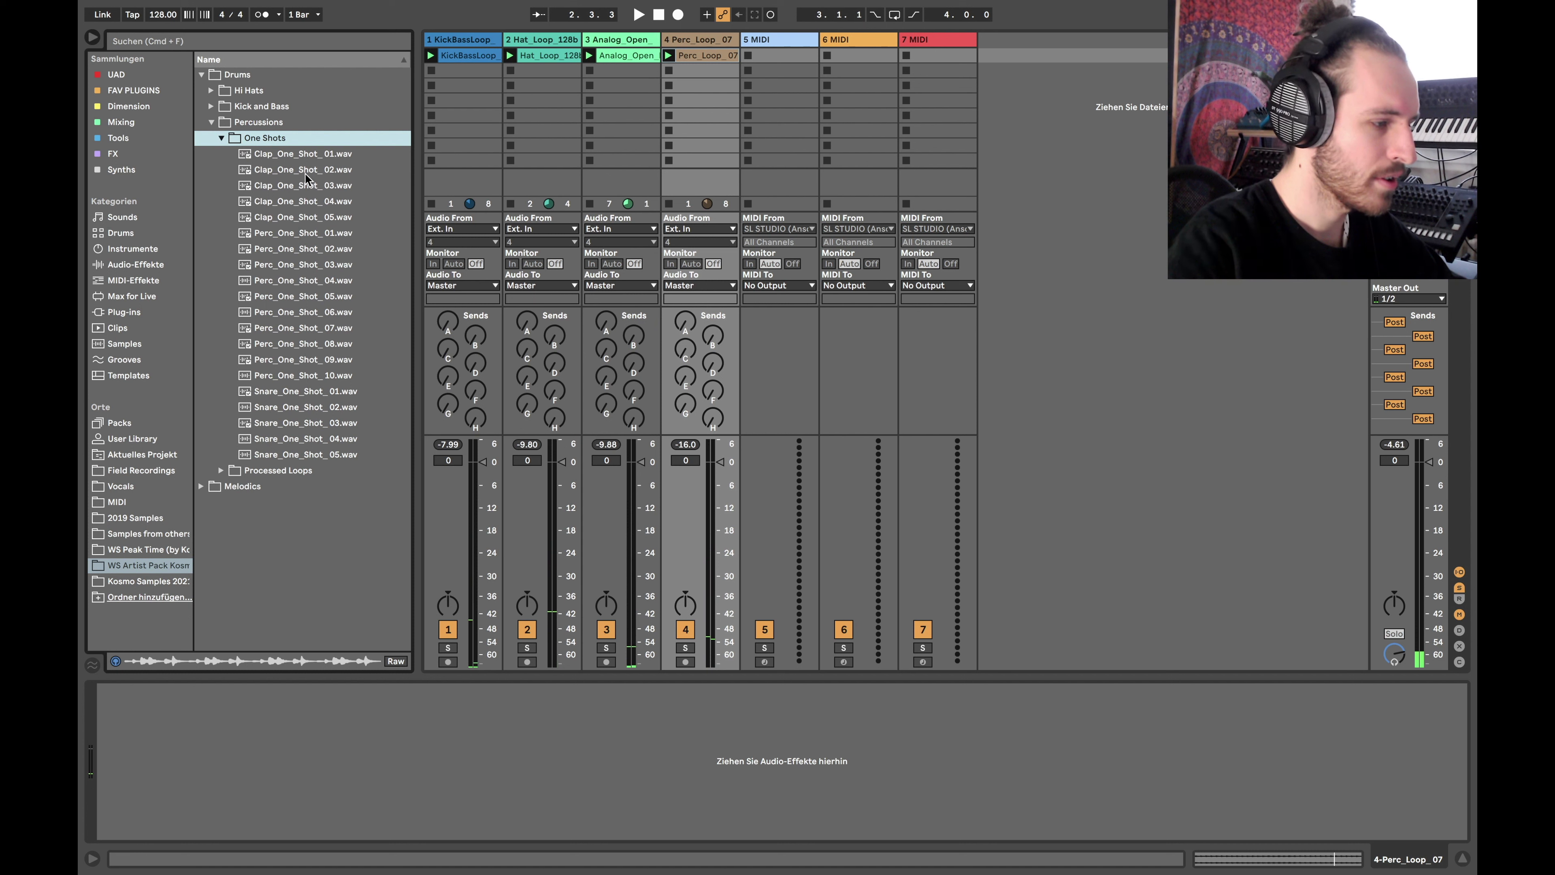
# - Audition the clap one-shots and load Clap_One_Shot_01.wav onto the first MIDI track
pyautogui.click(291, 178)
pyautogui.press('Up')
pyautogui.press('Up')
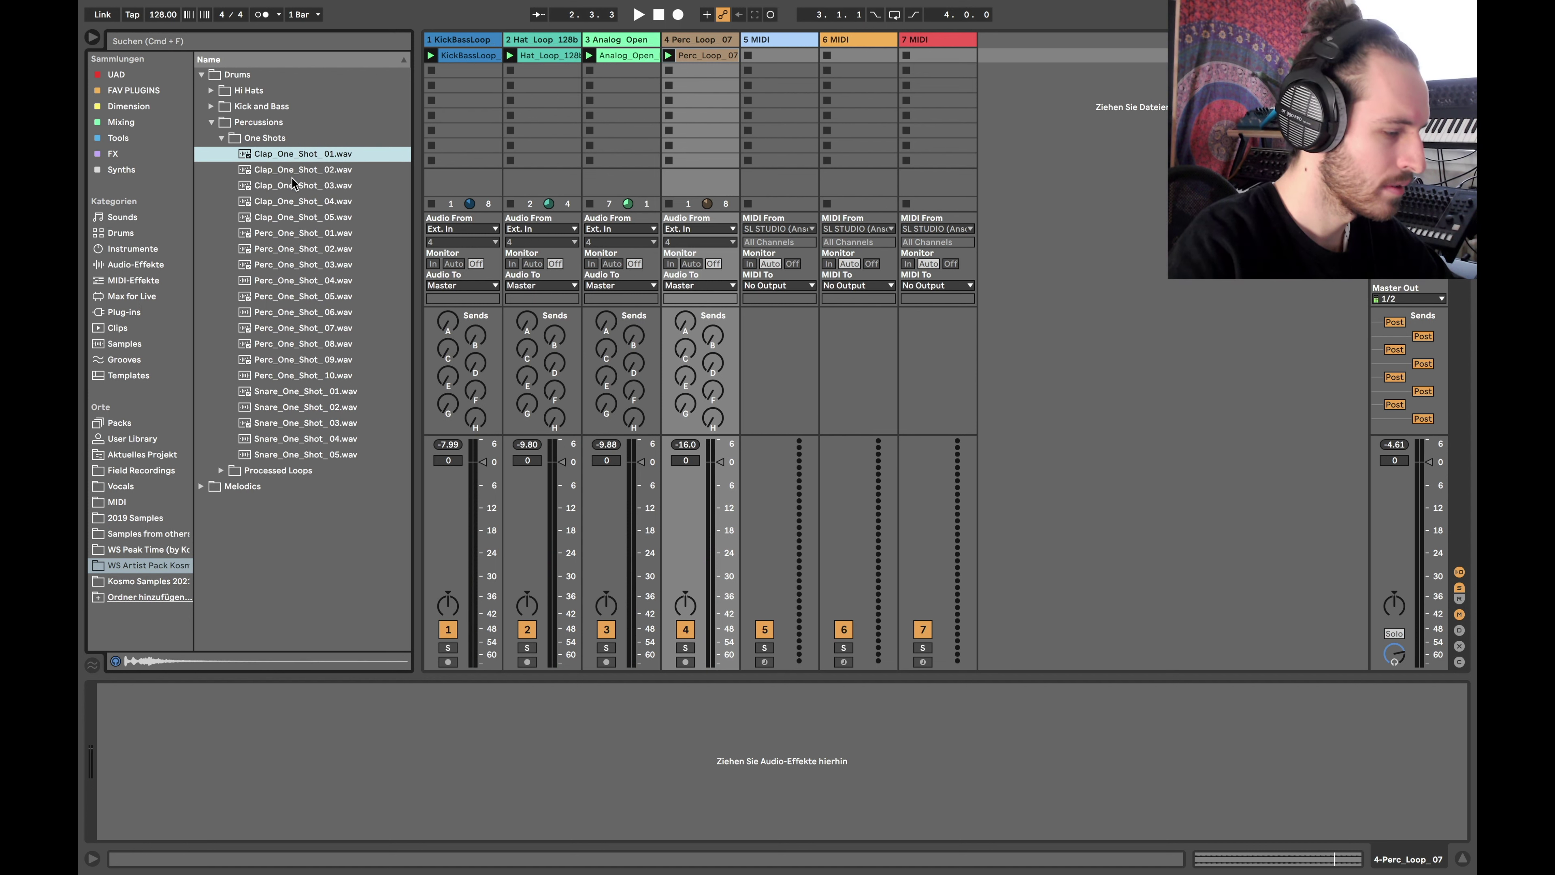
pyautogui.click(306, 196)
pyautogui.press('Down')
pyautogui.press('Up')
pyautogui.press('Up')
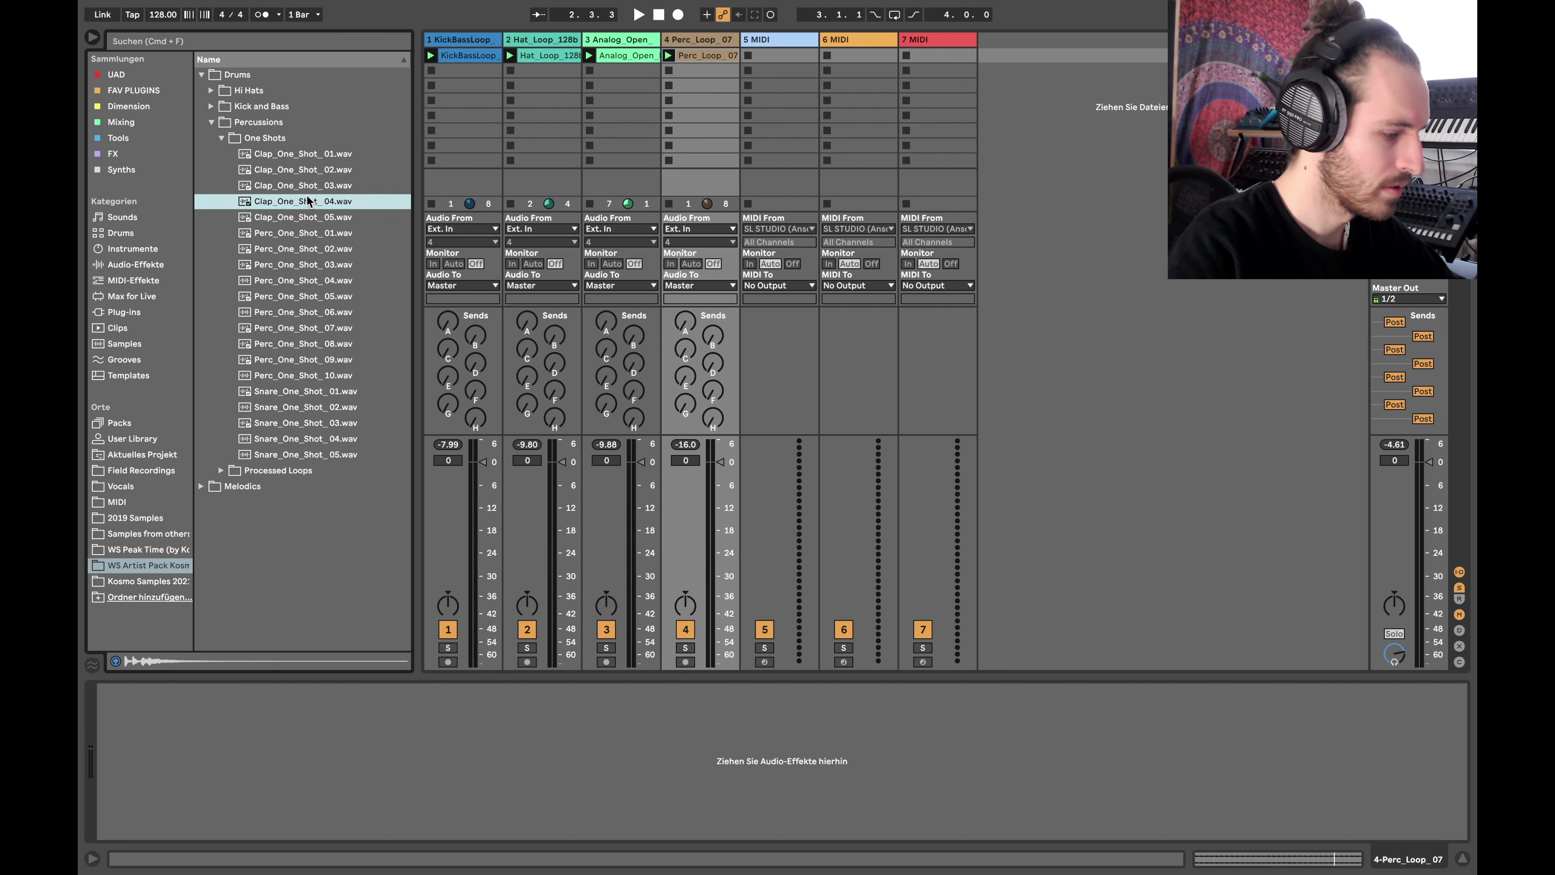
pyautogui.press('Up')
pyautogui.doubleClick(324, 154)
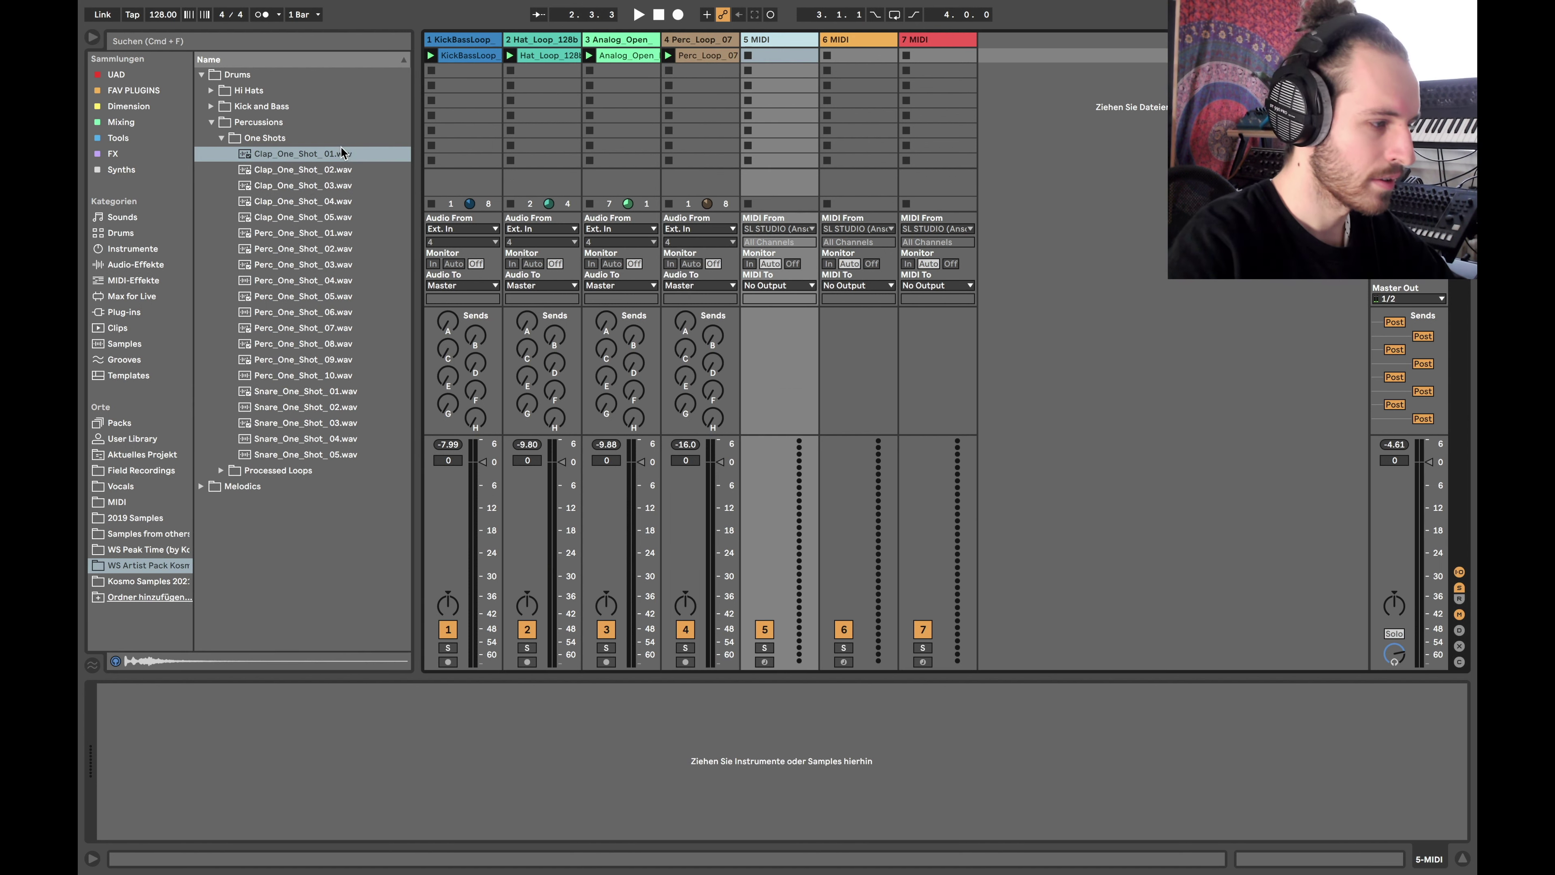
# - Create a one-bar clip on the clap track with one-beat C3 notes on beats 2 and 4, and launch it
pyautogui.doubleClick(780, 54)
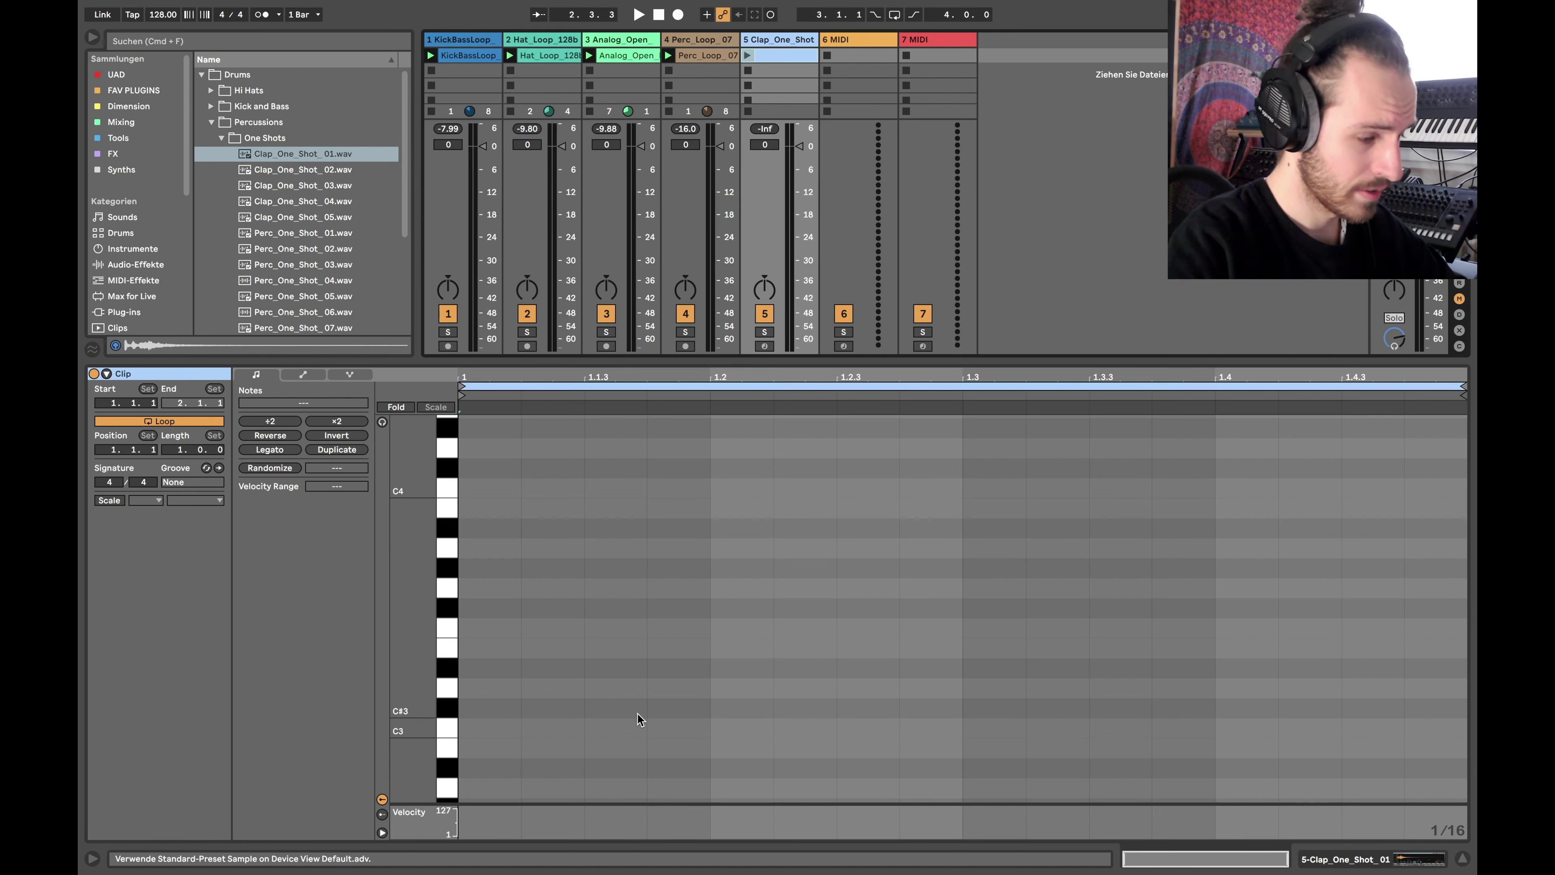
pyautogui.doubleClick(727, 729)
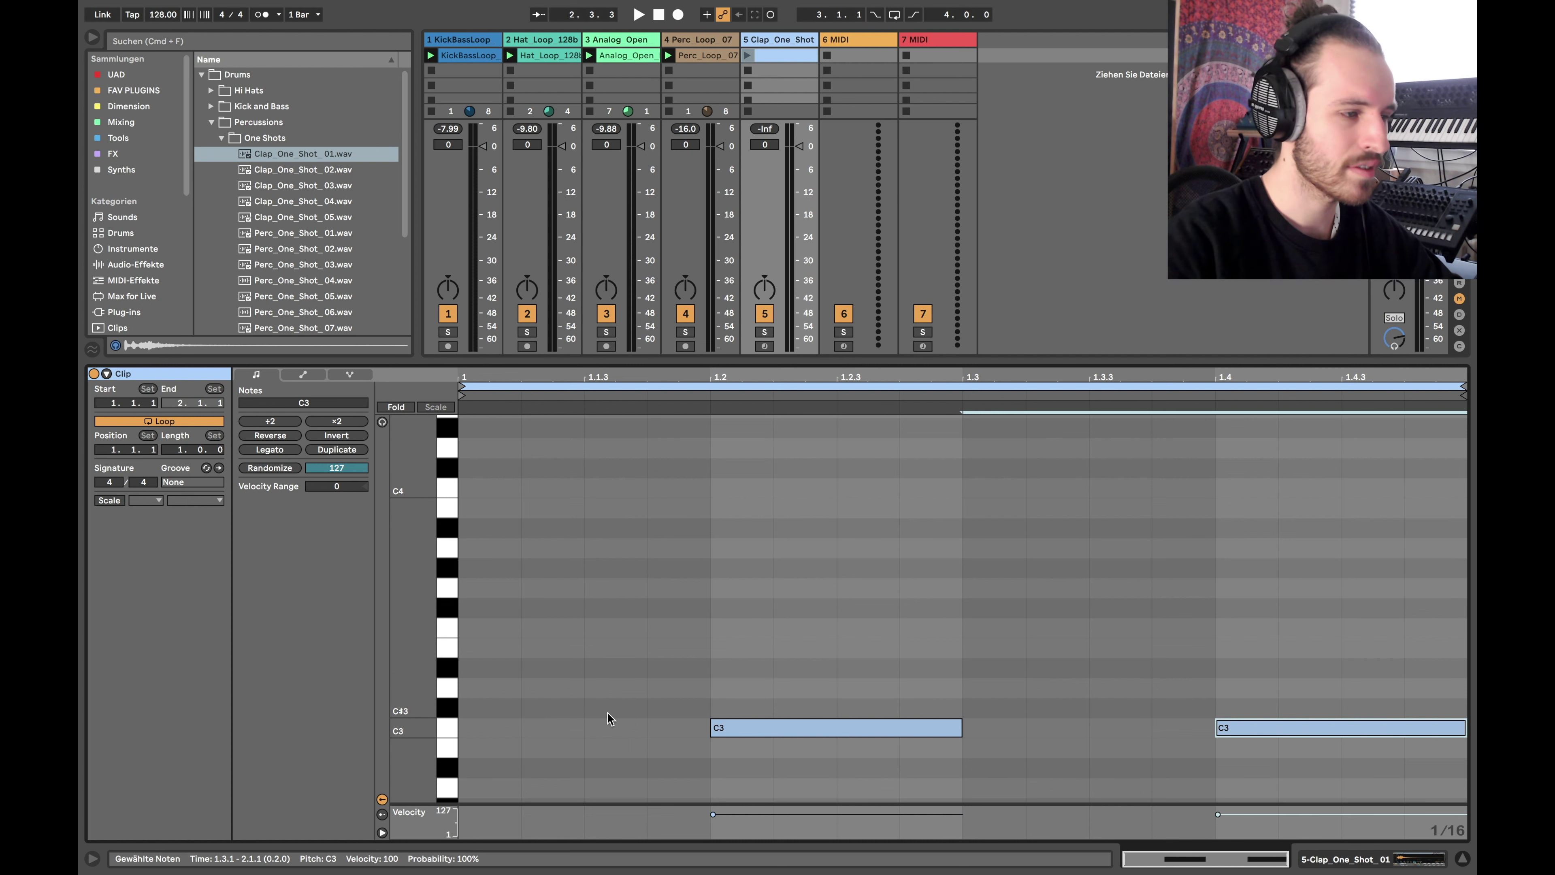
pyautogui.click(748, 56)
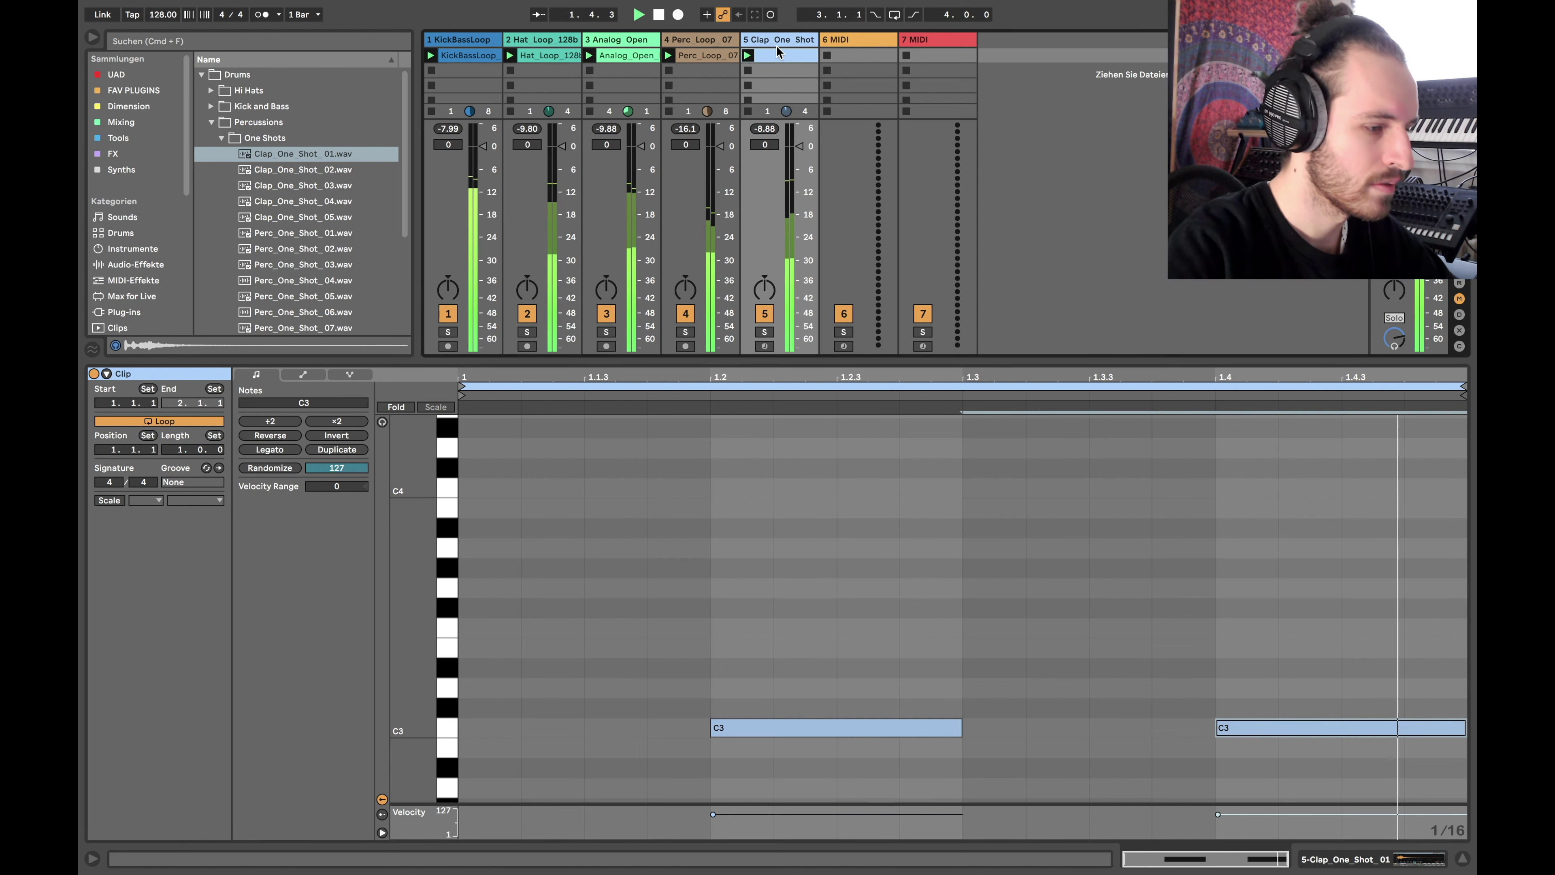
# - Add sixteenth-note C3 claps at 1.1.2, 1.3.2 and 1.3.3, lowering the velocity of the 1.1.2 note to 84 and also softening the 1.3.2 note
pyautogui.doubleClick(557, 729)
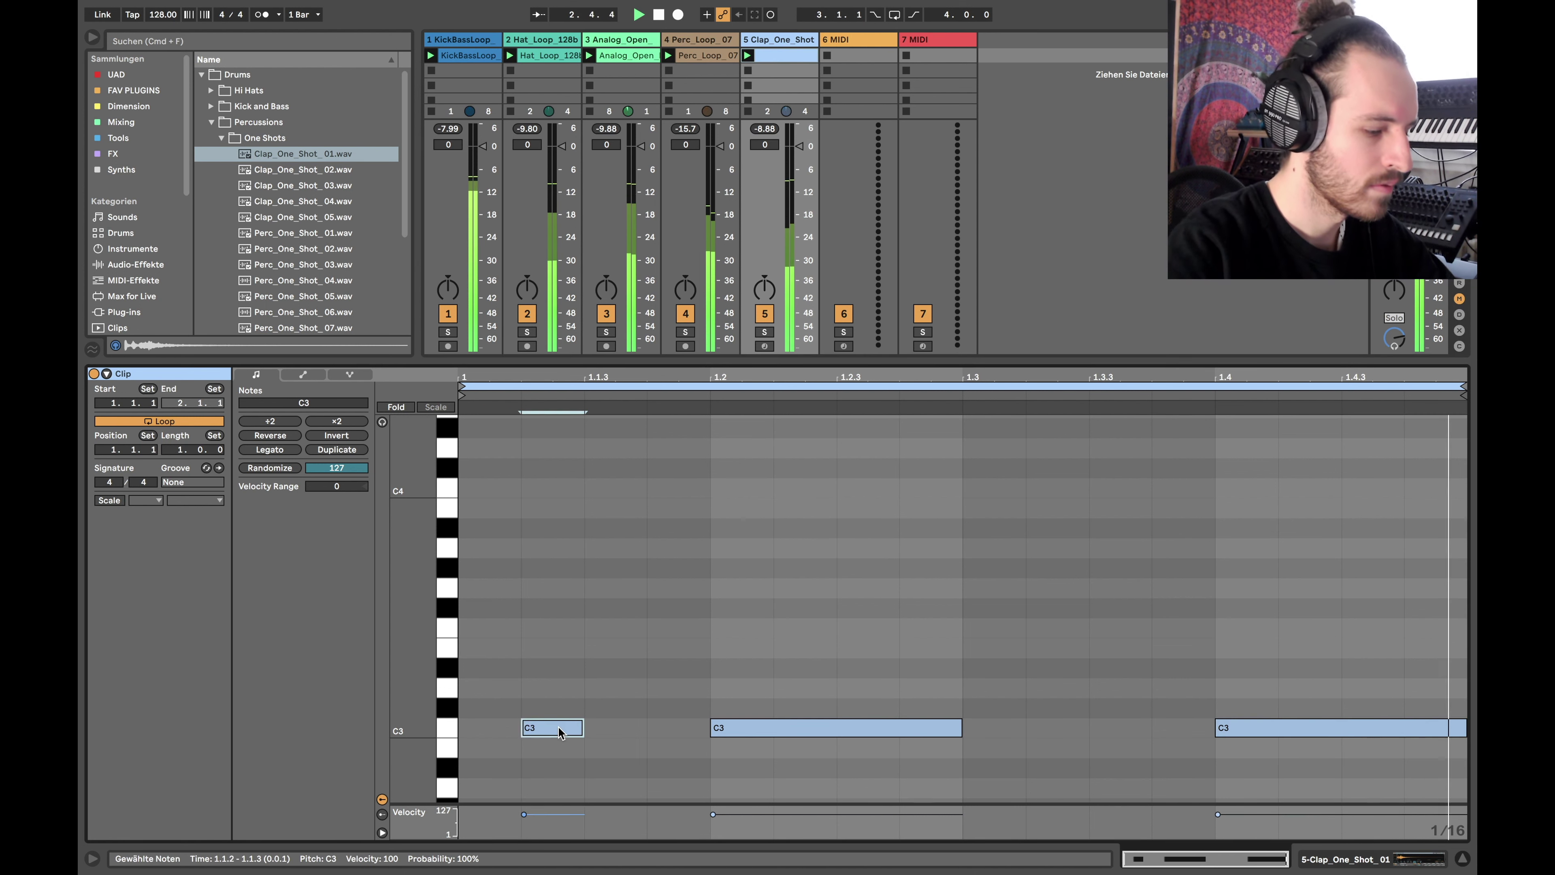
pyautogui.moveTo(534, 815); pyautogui.dragTo(534, 819)
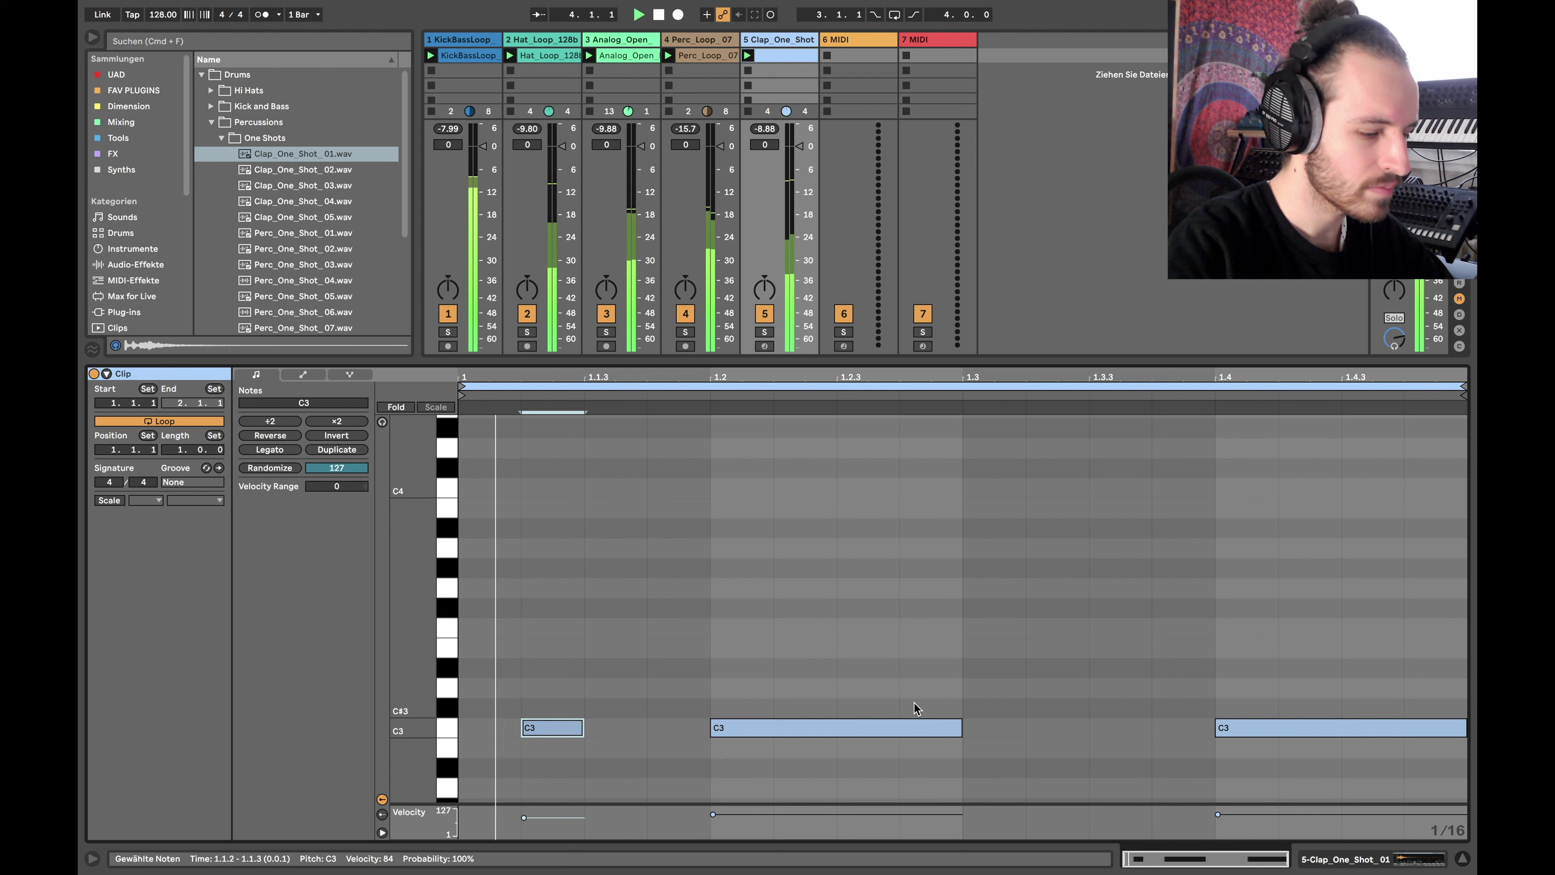
pyautogui.doubleClick(1009, 726)
pyautogui.press('super+d')
pyautogui.press('super+d')
pyautogui.moveTo(968, 698); pyautogui.dragTo(1007, 733)
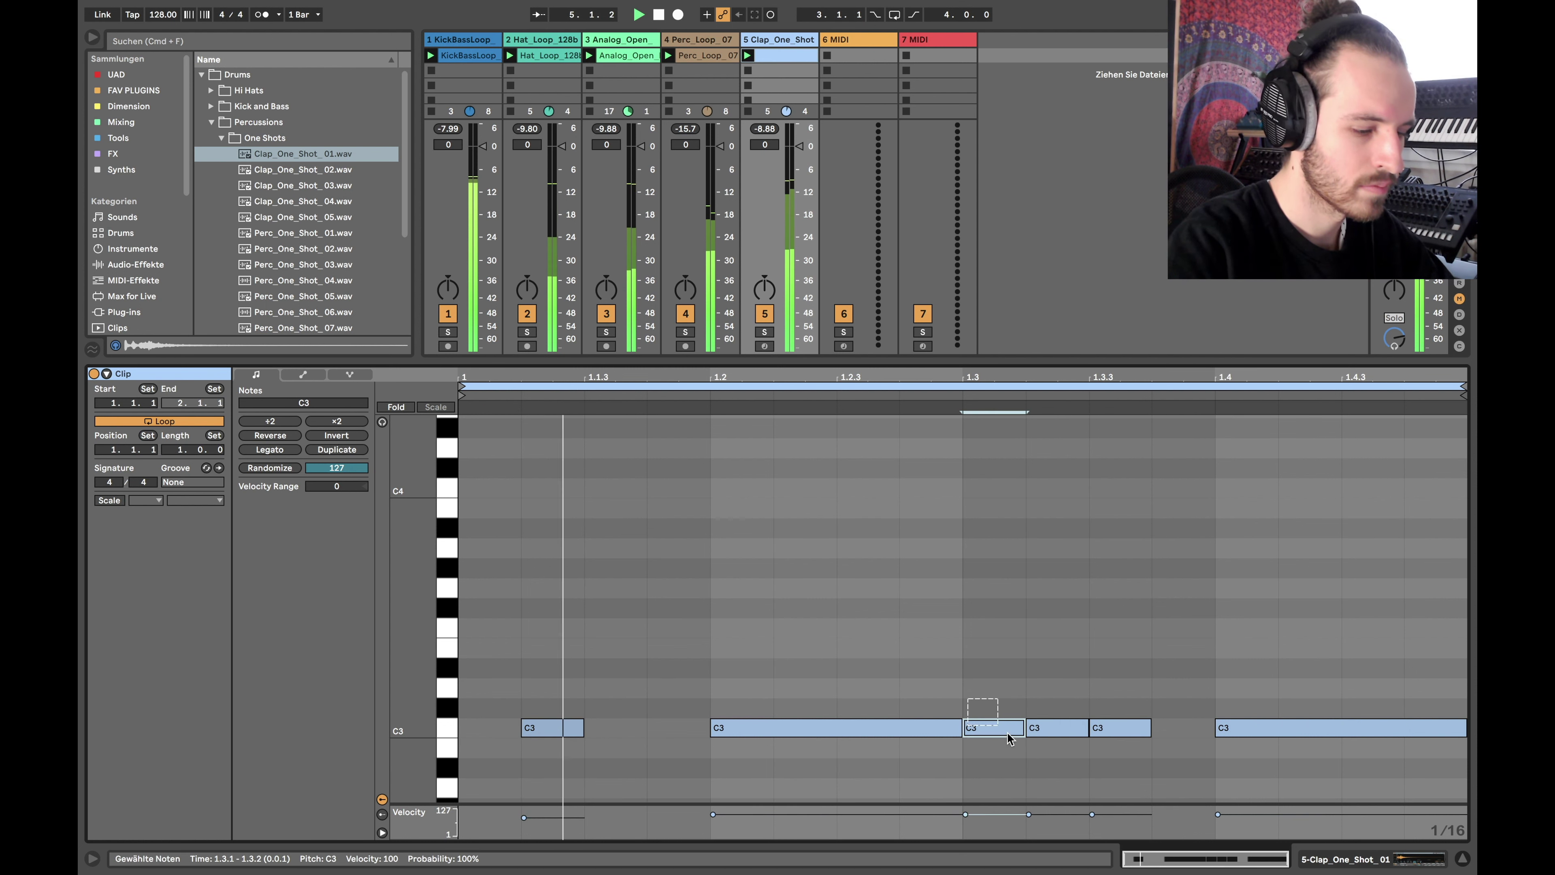
pyautogui.doubleClick(1008, 731)
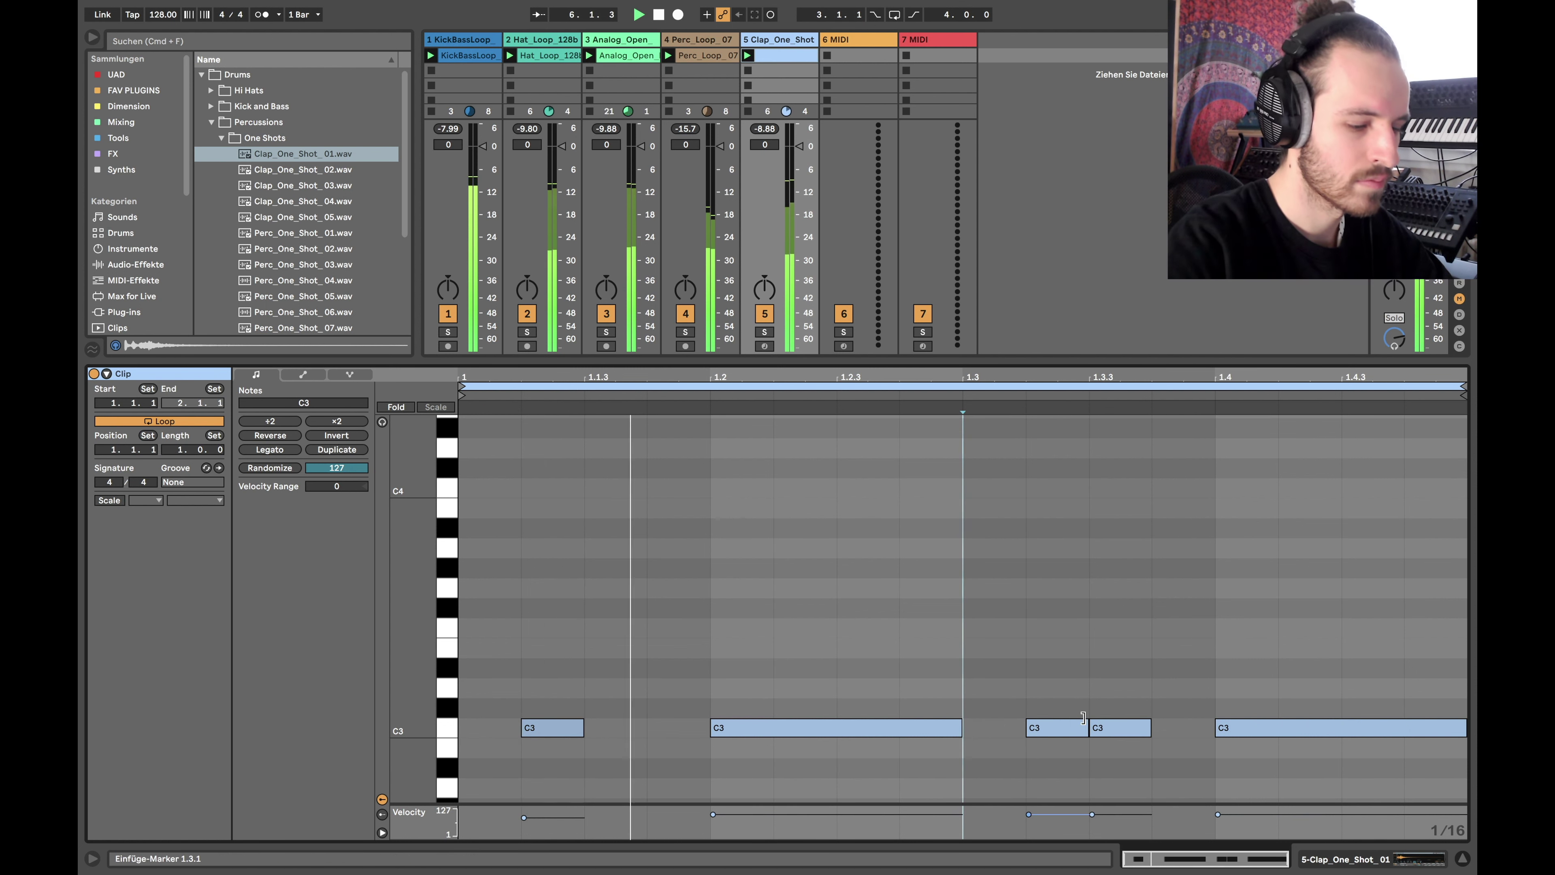
pyautogui.moveTo(1058, 815); pyautogui.dragTo(1058, 825)
# - Add another C3 clap at 1.4.3 lasting to the end of the bar, directly after the beat-4 note
pyautogui.doubleClick(1316, 700)
pyautogui.press('Down')
pyautogui.hotkey('shift', 'Right')
pyautogui.press('Right')
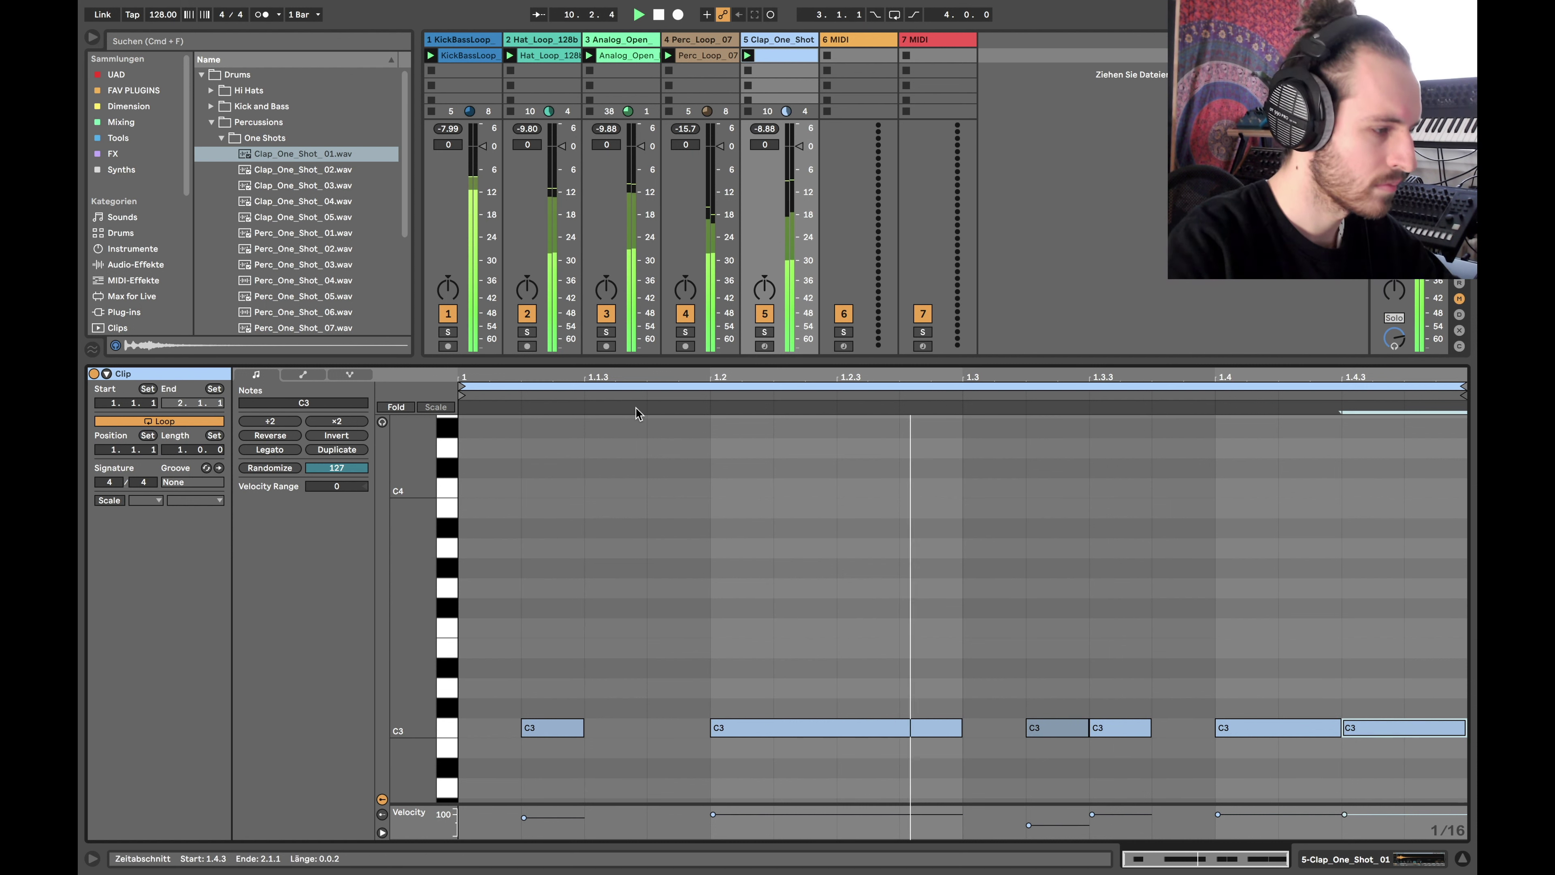
# - Add an Echo to the clap track and set its dry/wet to 21% and reverb to 28%
pyautogui.hotkey('shift', 'Tab')
pyautogui.click(140, 266)
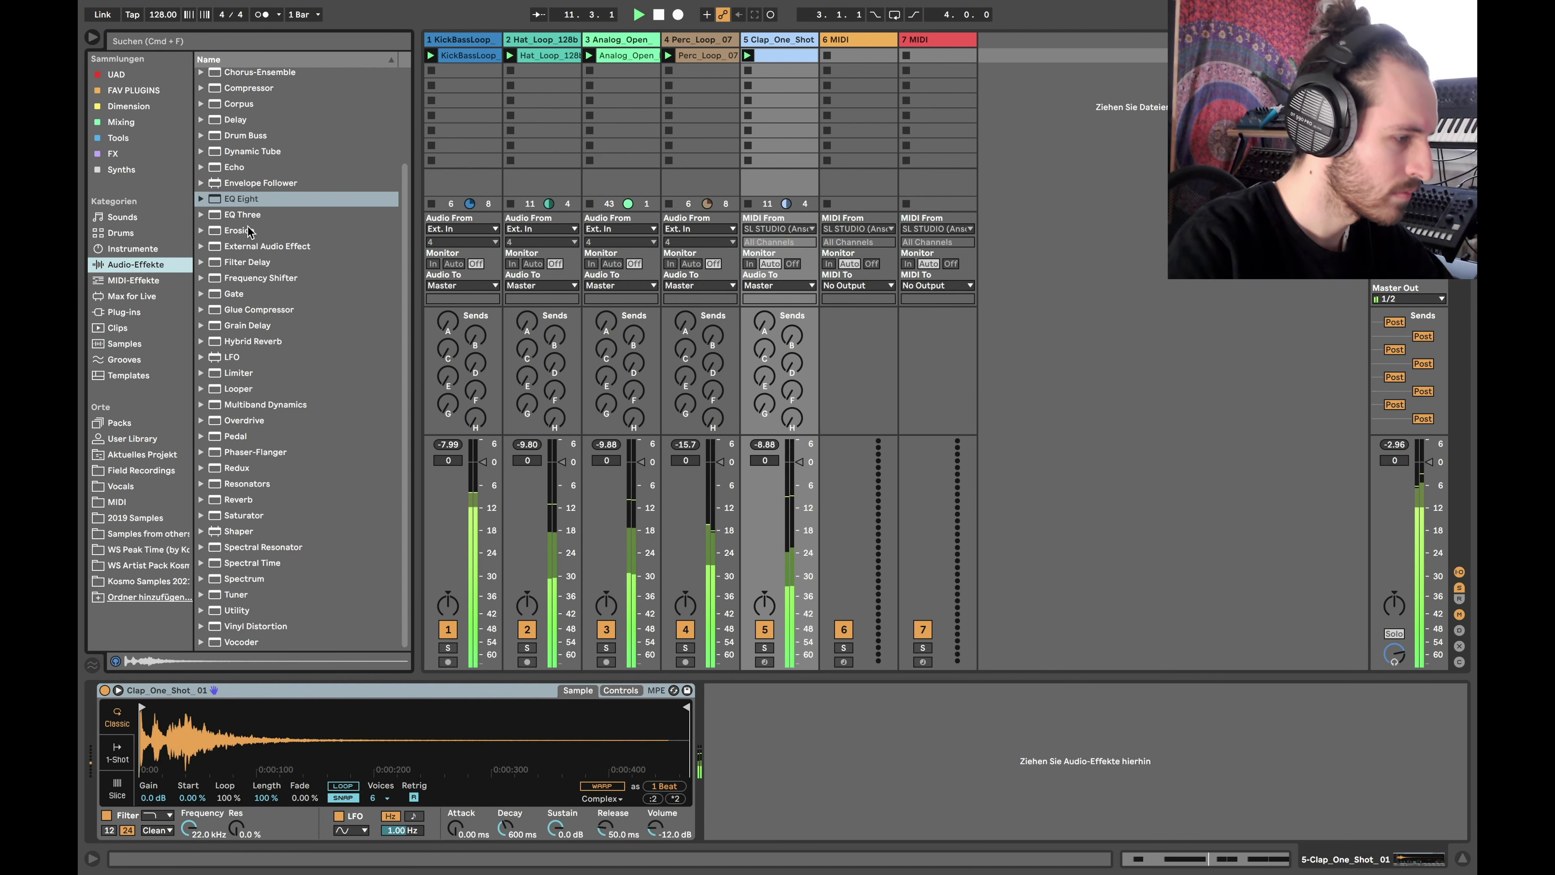
pyautogui.doubleClick(239, 167)
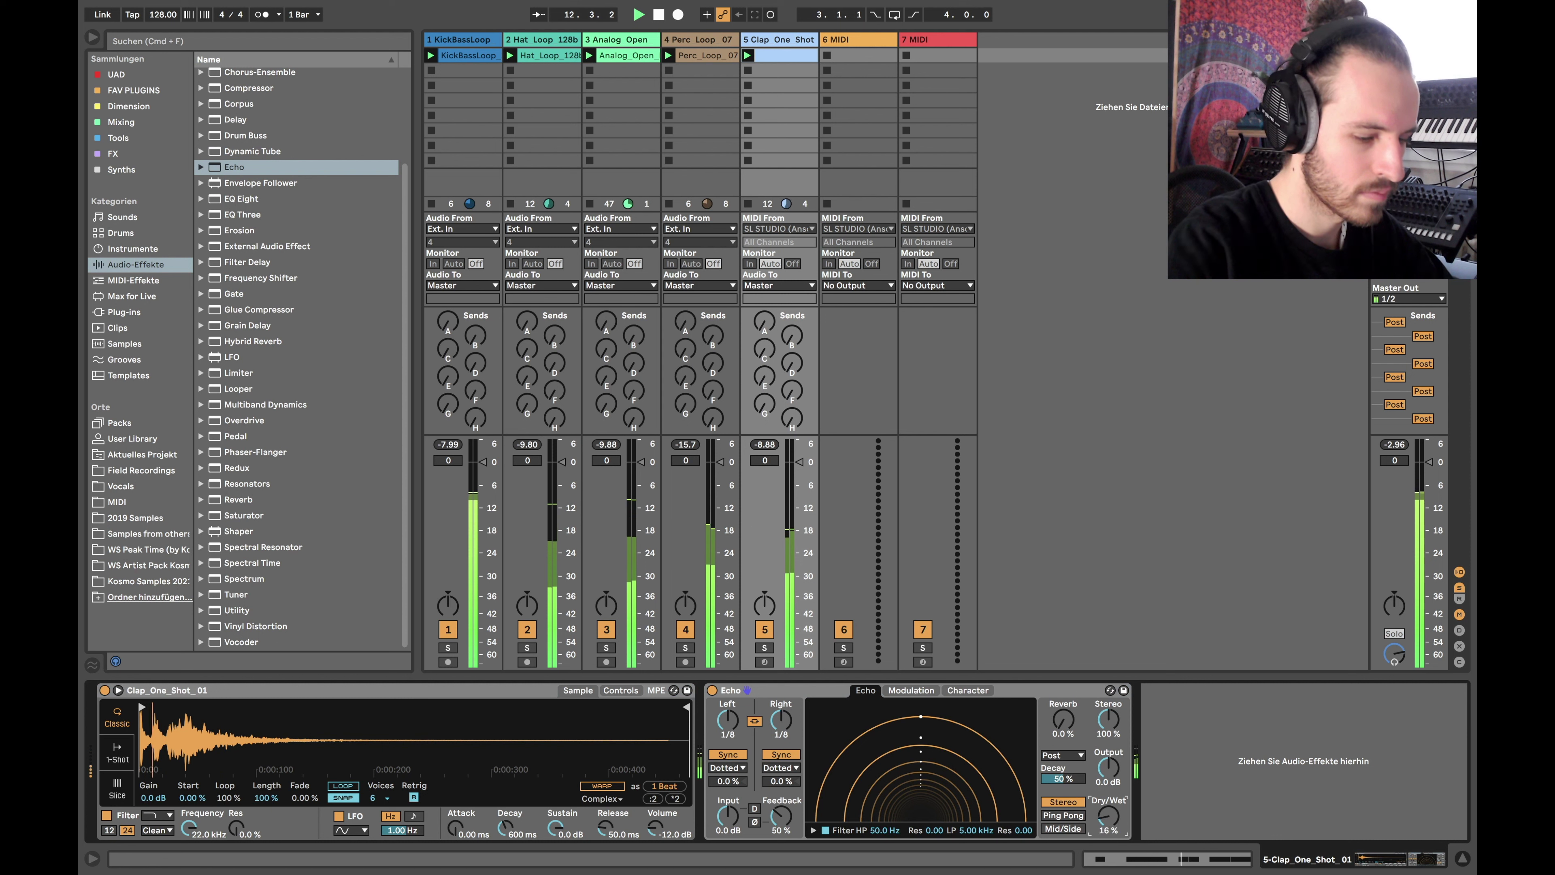
pyautogui.moveTo(1071, 735); pyautogui.dragTo(1072, 727)
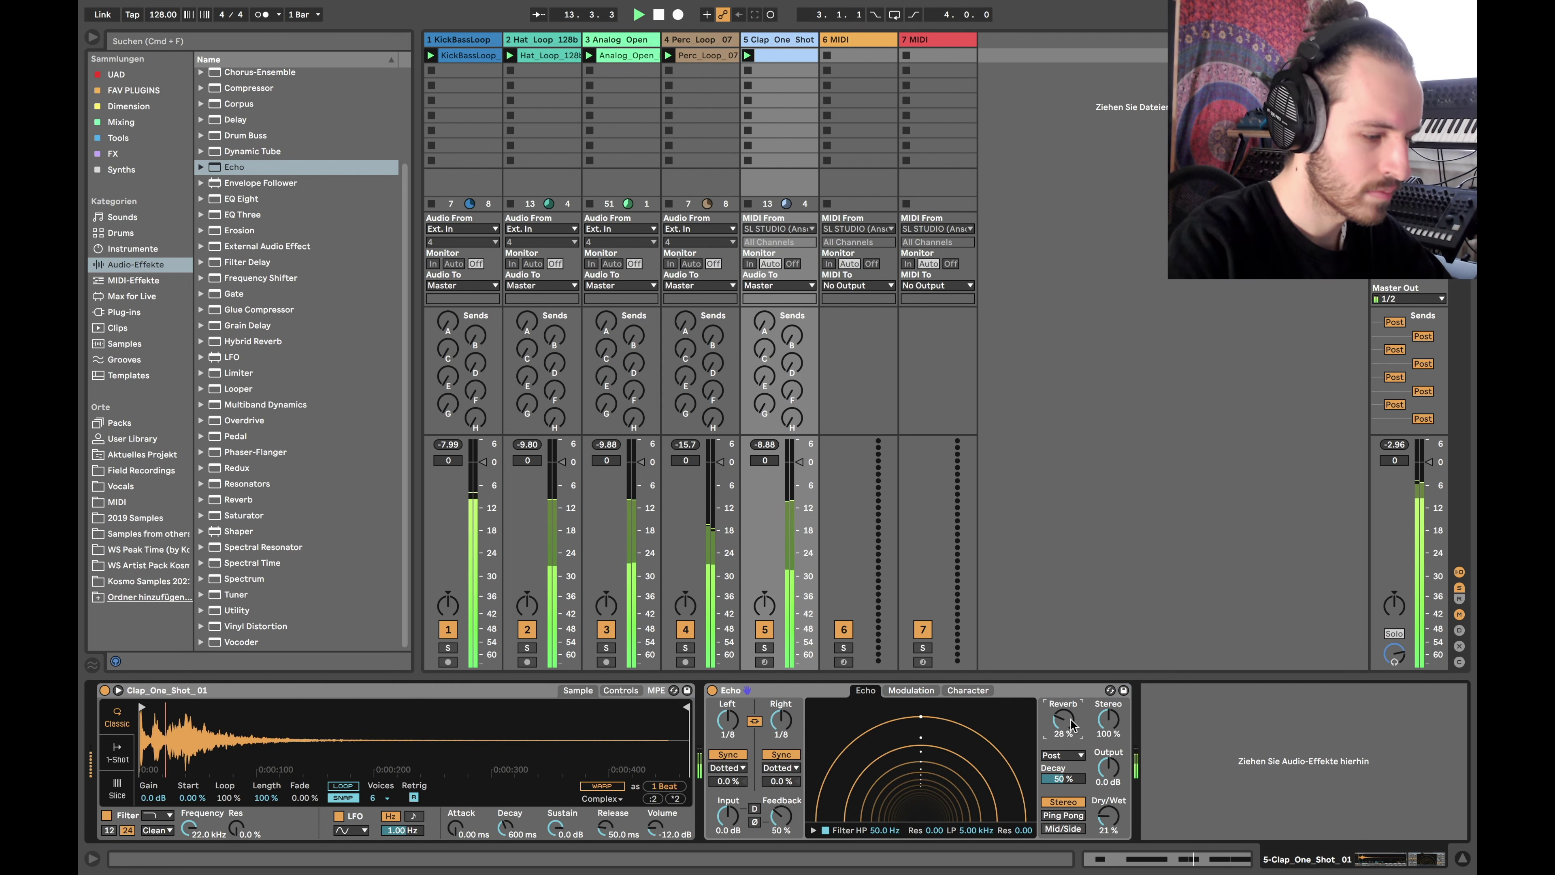
# - Solo the clap track, set the Echo's high-pass filter to 422 Hz, and offset the right delay time by 2.1%
pyautogui.click(764, 647)
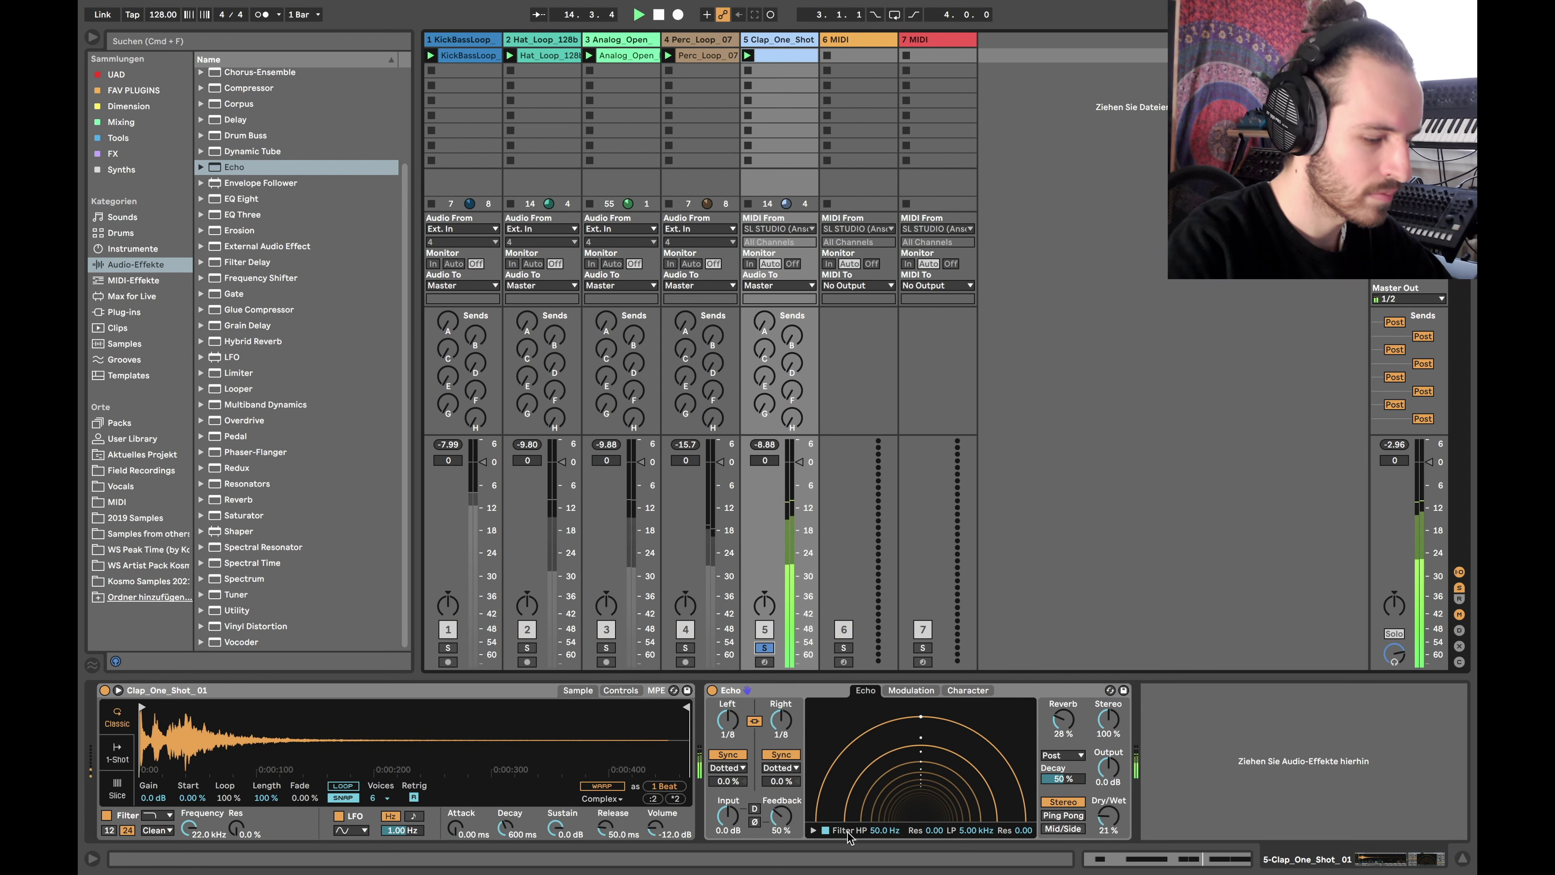
pyautogui.click(815, 831)
pyautogui.moveTo(836, 816); pyautogui.dragTo(909, 816)
pyautogui.moveTo(772, 781); pyautogui.dragTo(772, 780)
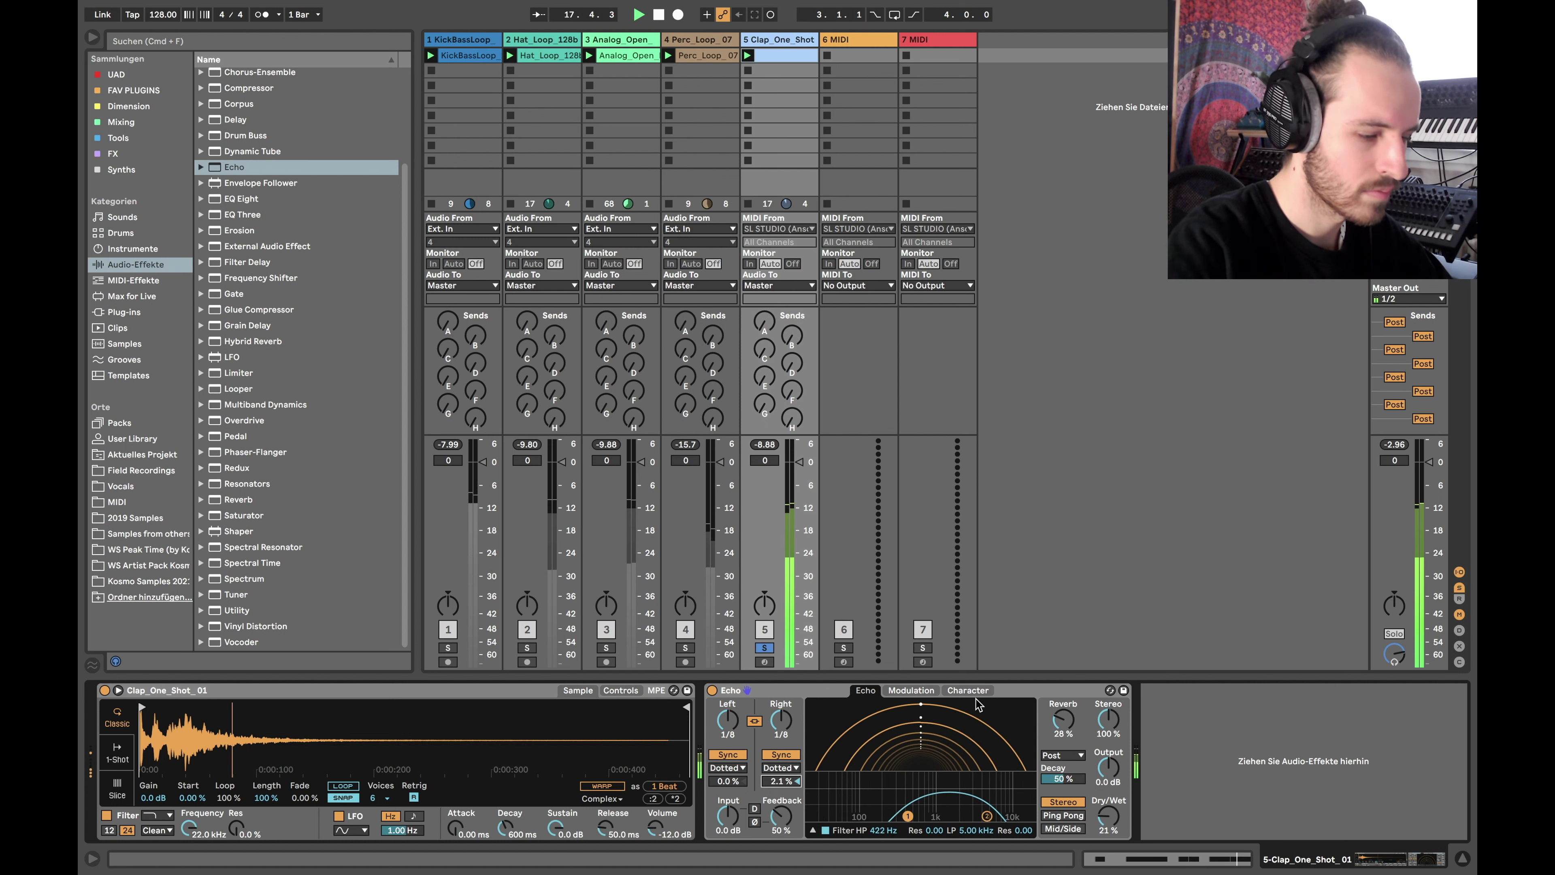
# - Enable the Echo's ducking with a -26 dB threshold and 31 ms release while playing the clap, and return to the Echo's main view
pyautogui.click(970, 691)
pyautogui.moveTo(958, 740); pyautogui.dragTo(997, 760)
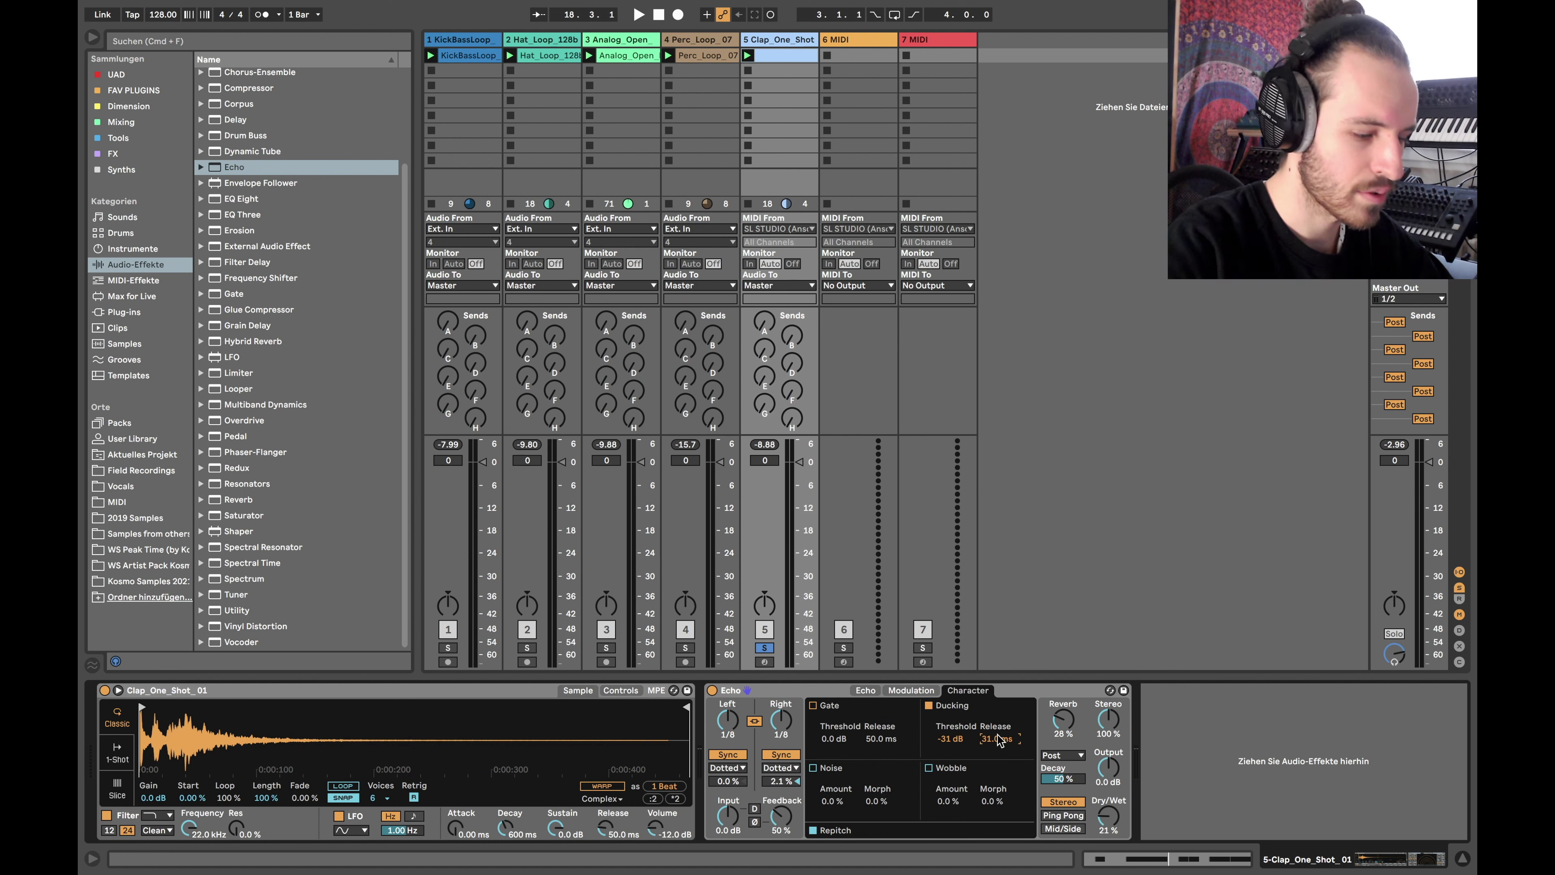
pyautogui.press('space')
pyautogui.moveTo(958, 742); pyautogui.dragTo(958, 730)
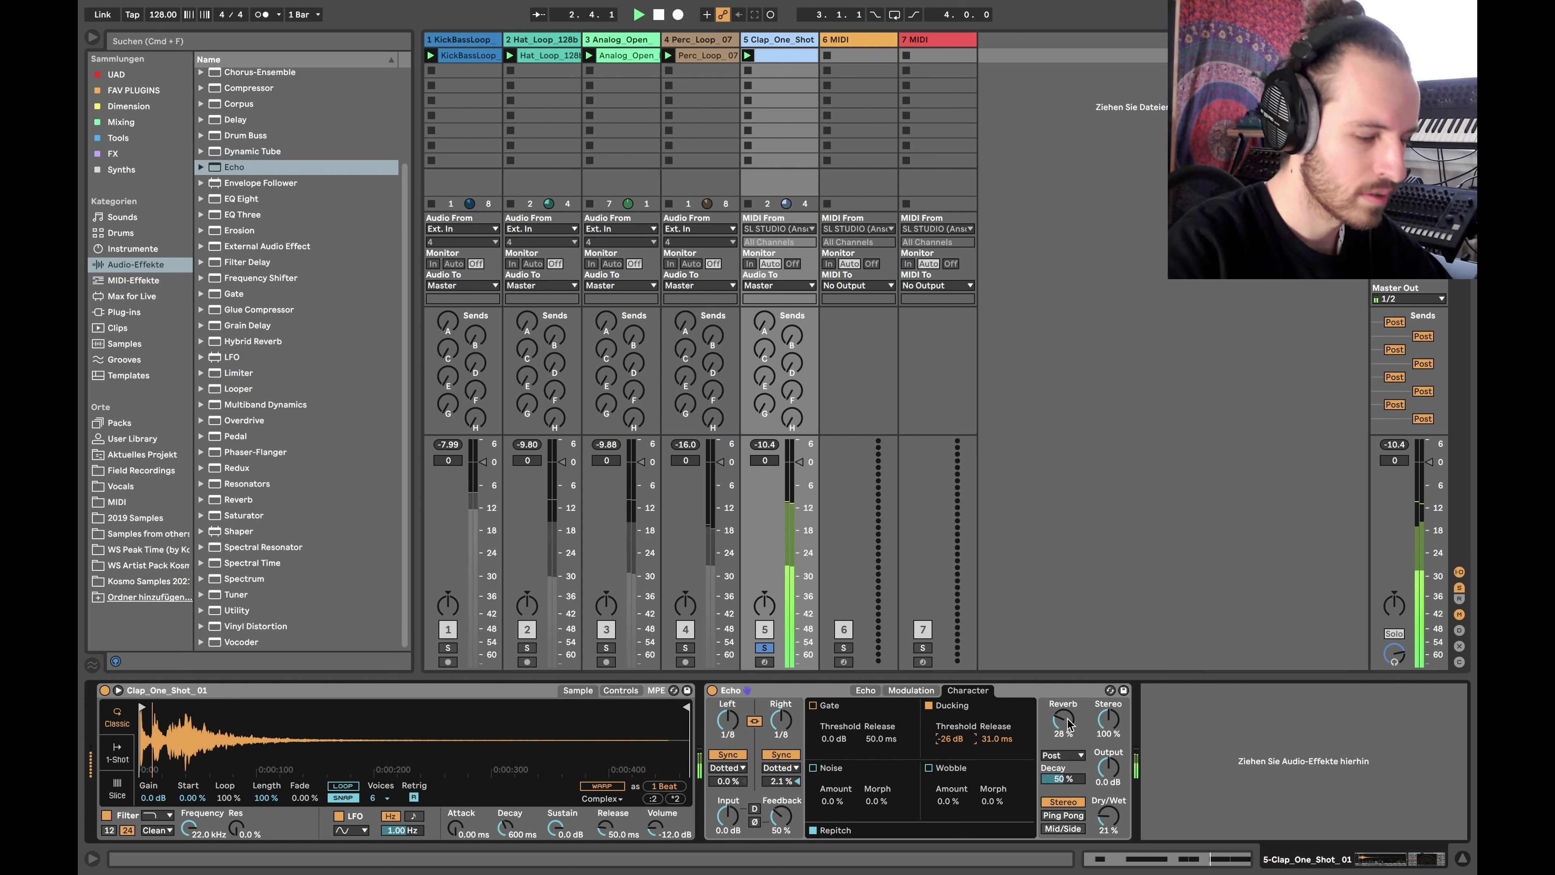
pyautogui.click(865, 690)
# - Audition the sample pack's percussion and snare one-shots, and load Snare_One_Shot_04 onto the sixth track with an empty two-bar clip
pyautogui.click(141, 565)
pyautogui.press('space')
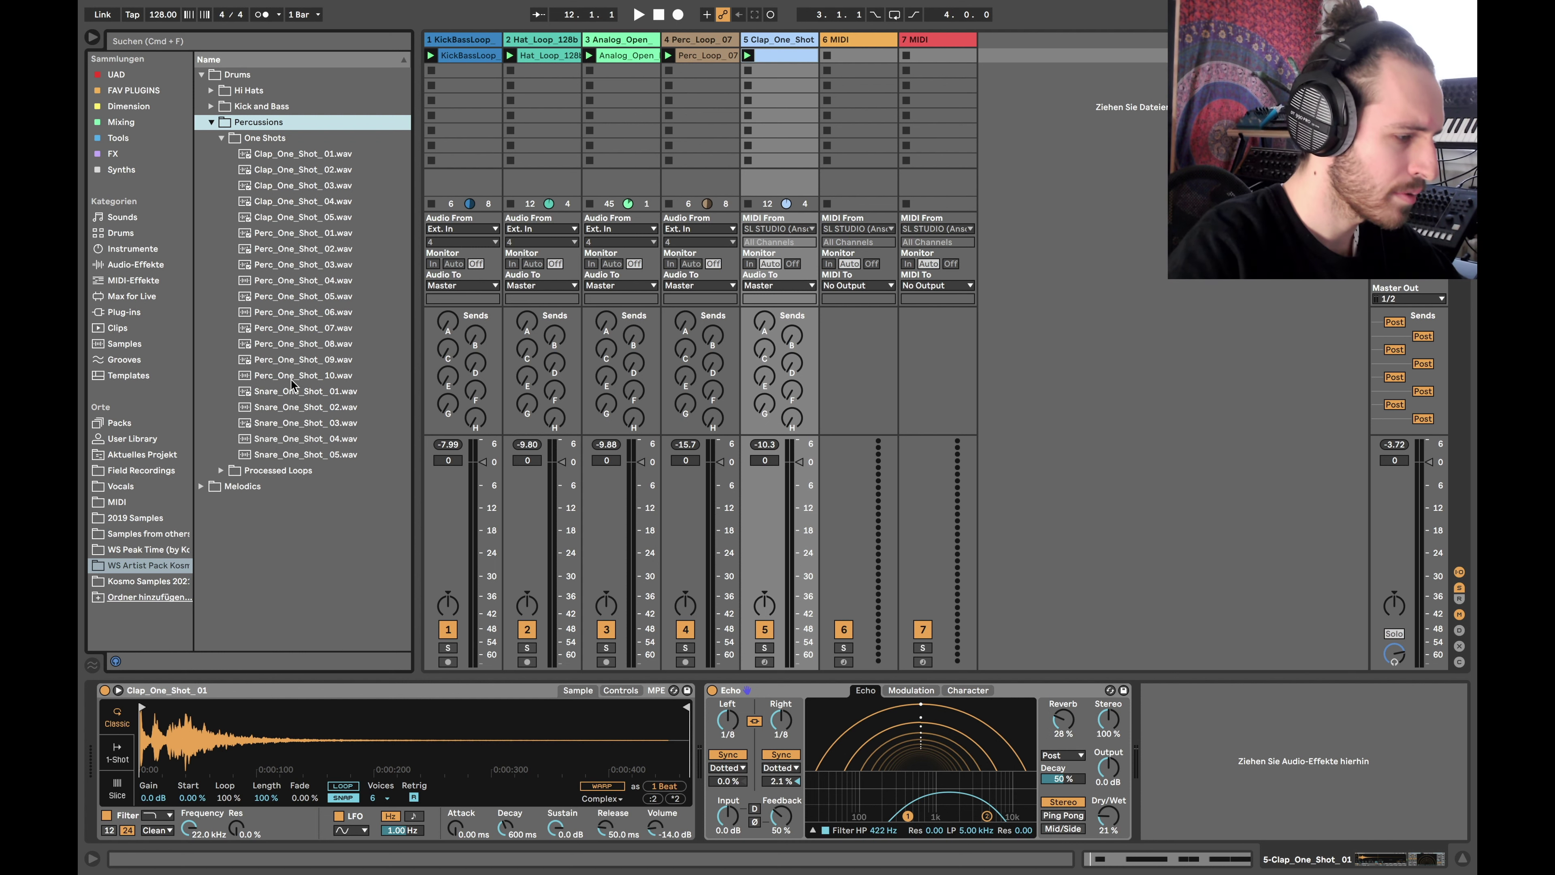
pyautogui.click(318, 248)
pyautogui.press('Down')
pyautogui.press('Down')
pyautogui.press('Down')
pyautogui.press('Down')
pyautogui.press('Down')
pyautogui.press('Down')
pyautogui.press('Down')
pyautogui.press('Down')
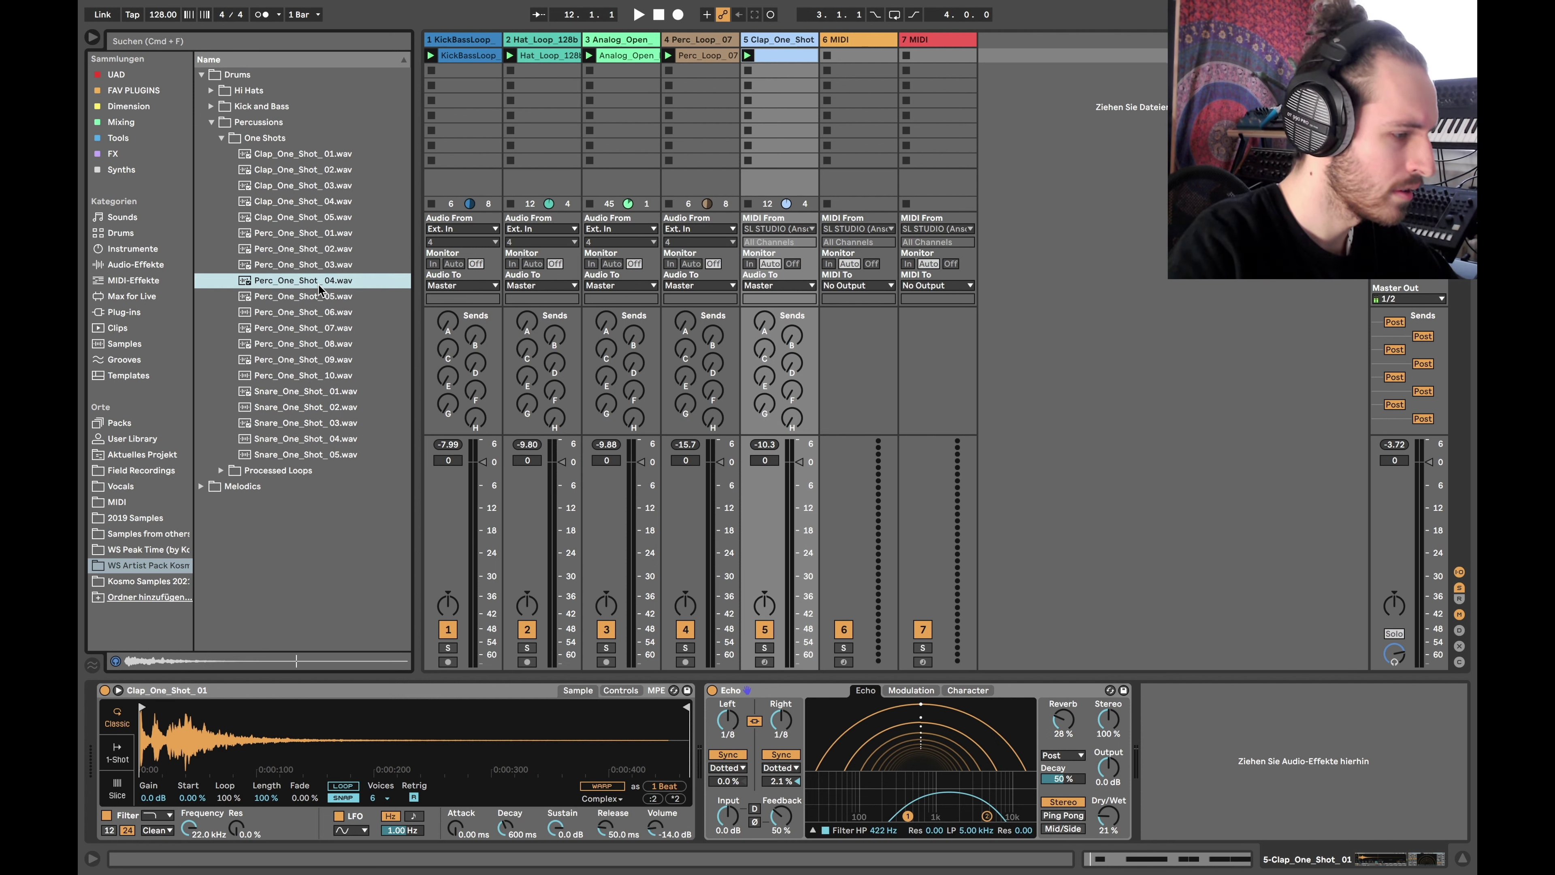
pyautogui.press('Down')
pyautogui.press('Down')
pyautogui.press('Down')
pyautogui.press('Down')
pyautogui.press('Down')
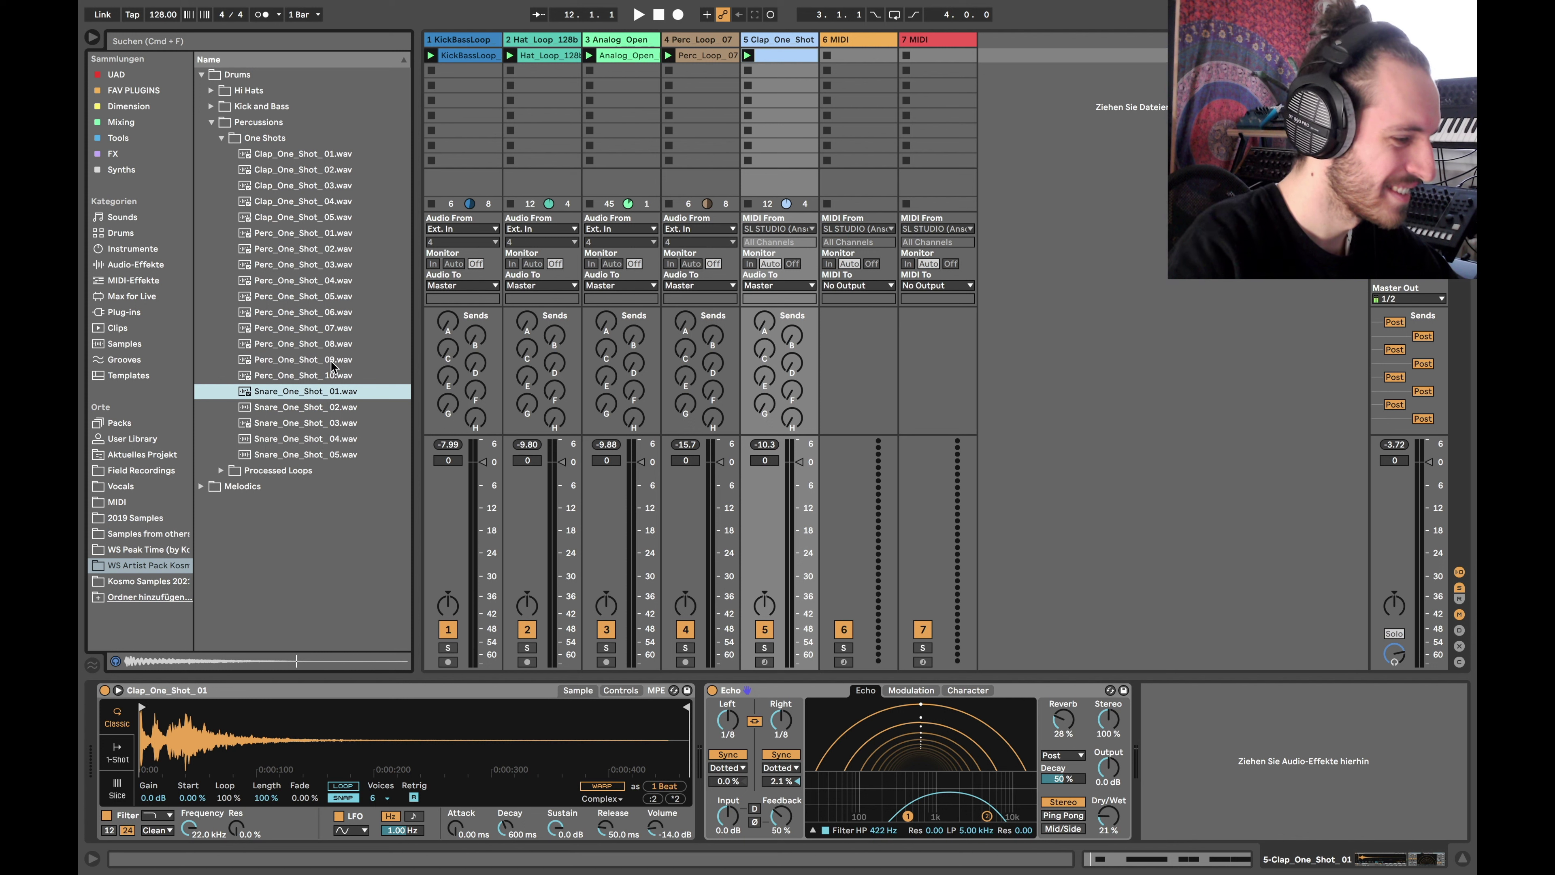
pyautogui.press('Up')
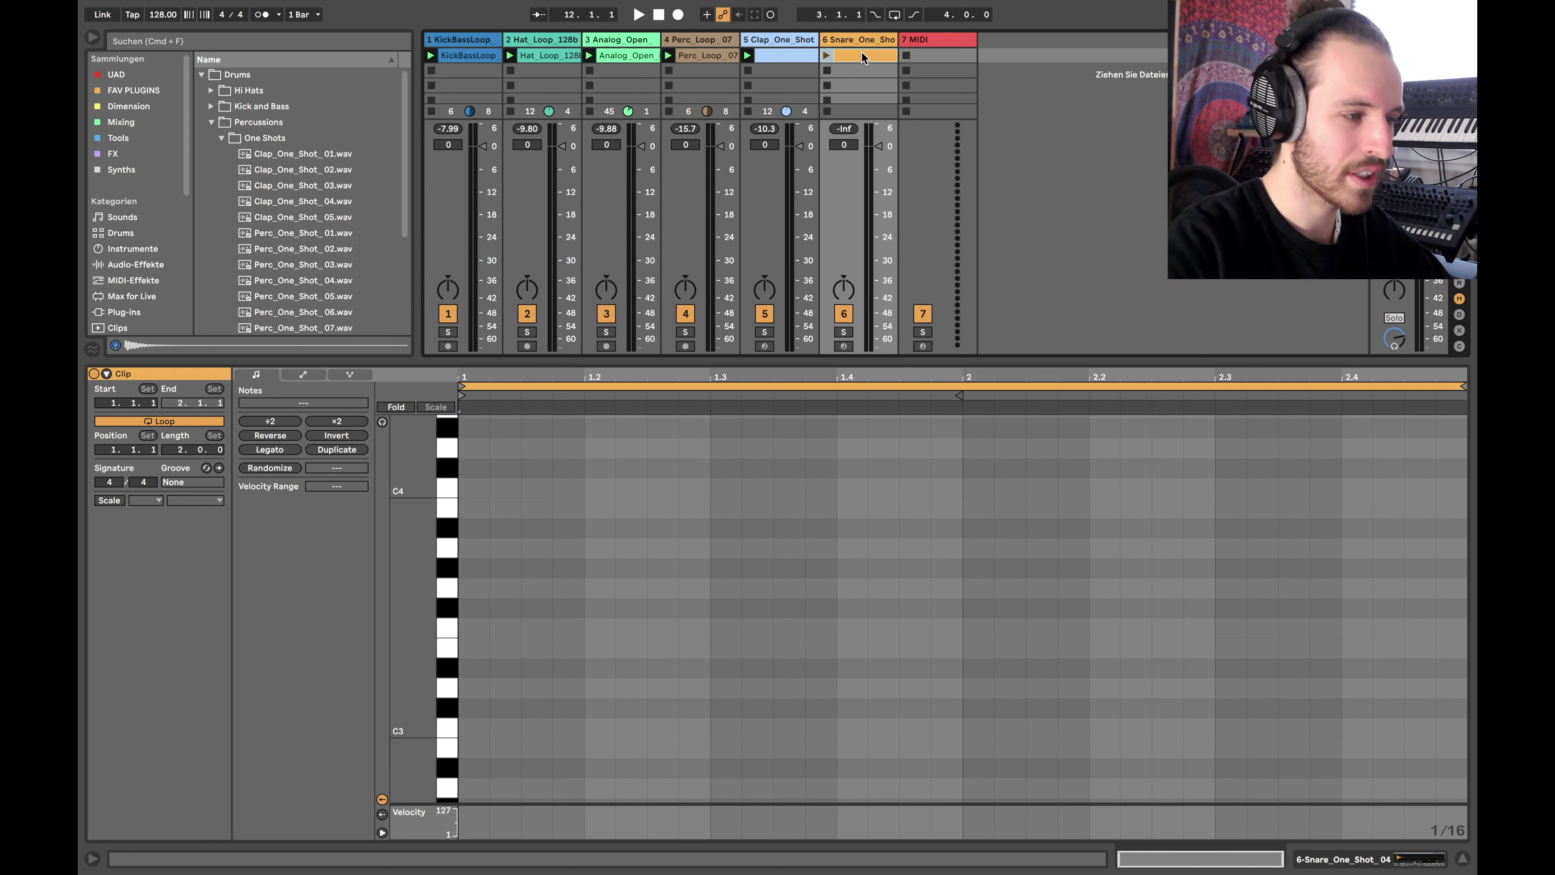
# - With the clap notes displayed alongside for reference, add two sixteenth-note C3 snares at 2.4.3 and 2.4.4 in the snare clip
pyautogui.keyDown('shift'); pyautogui.click(786, 56); pyautogui.keyUp('shift')
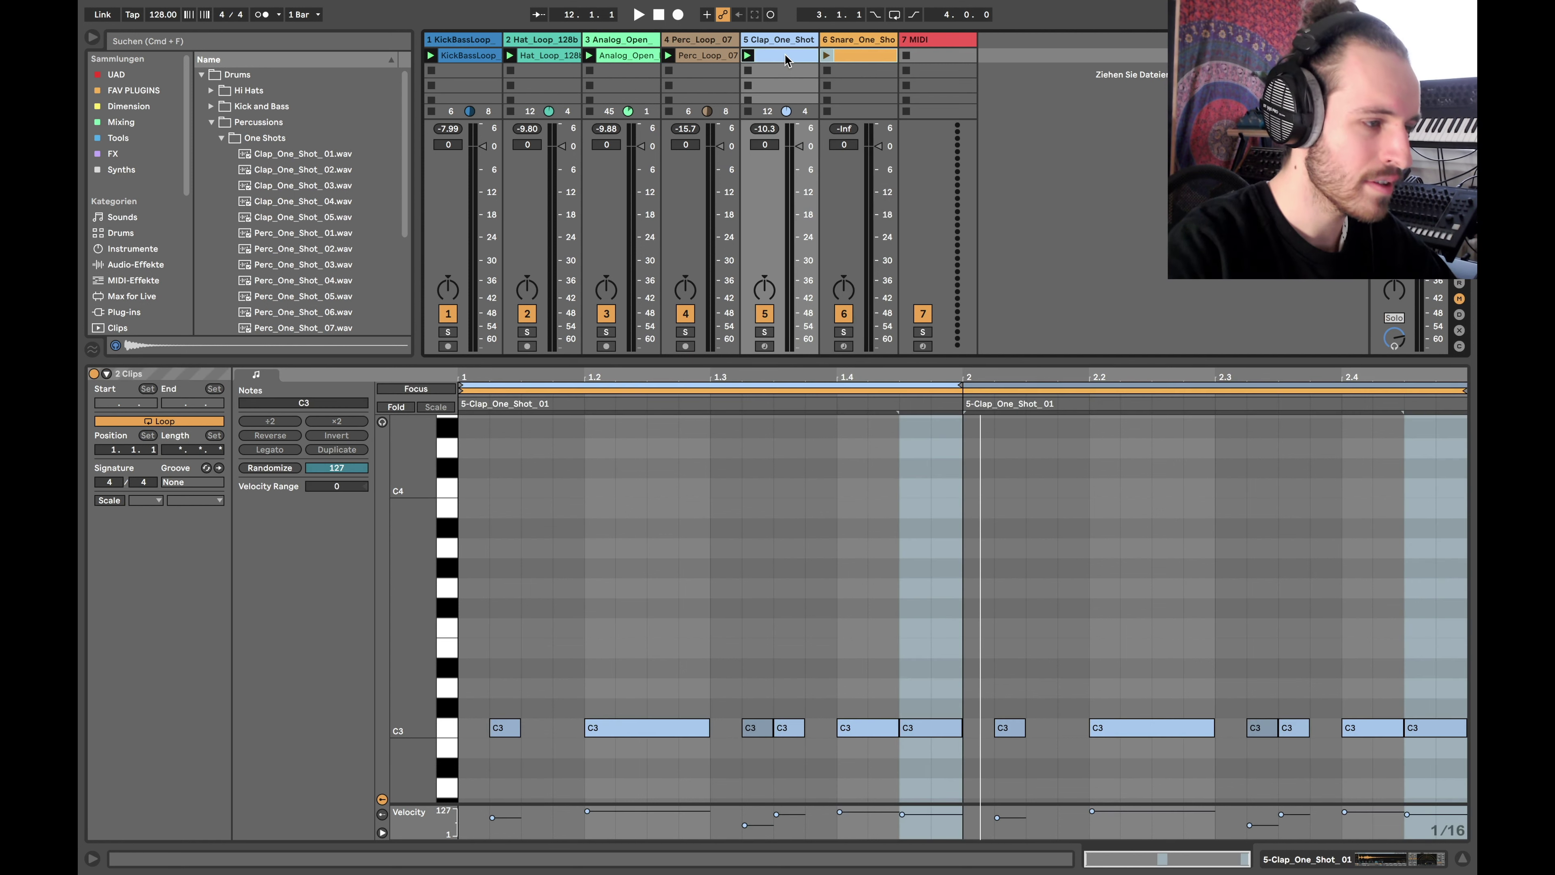
pyautogui.click(980, 392)
pyautogui.click(980, 392)
pyautogui.click(981, 392)
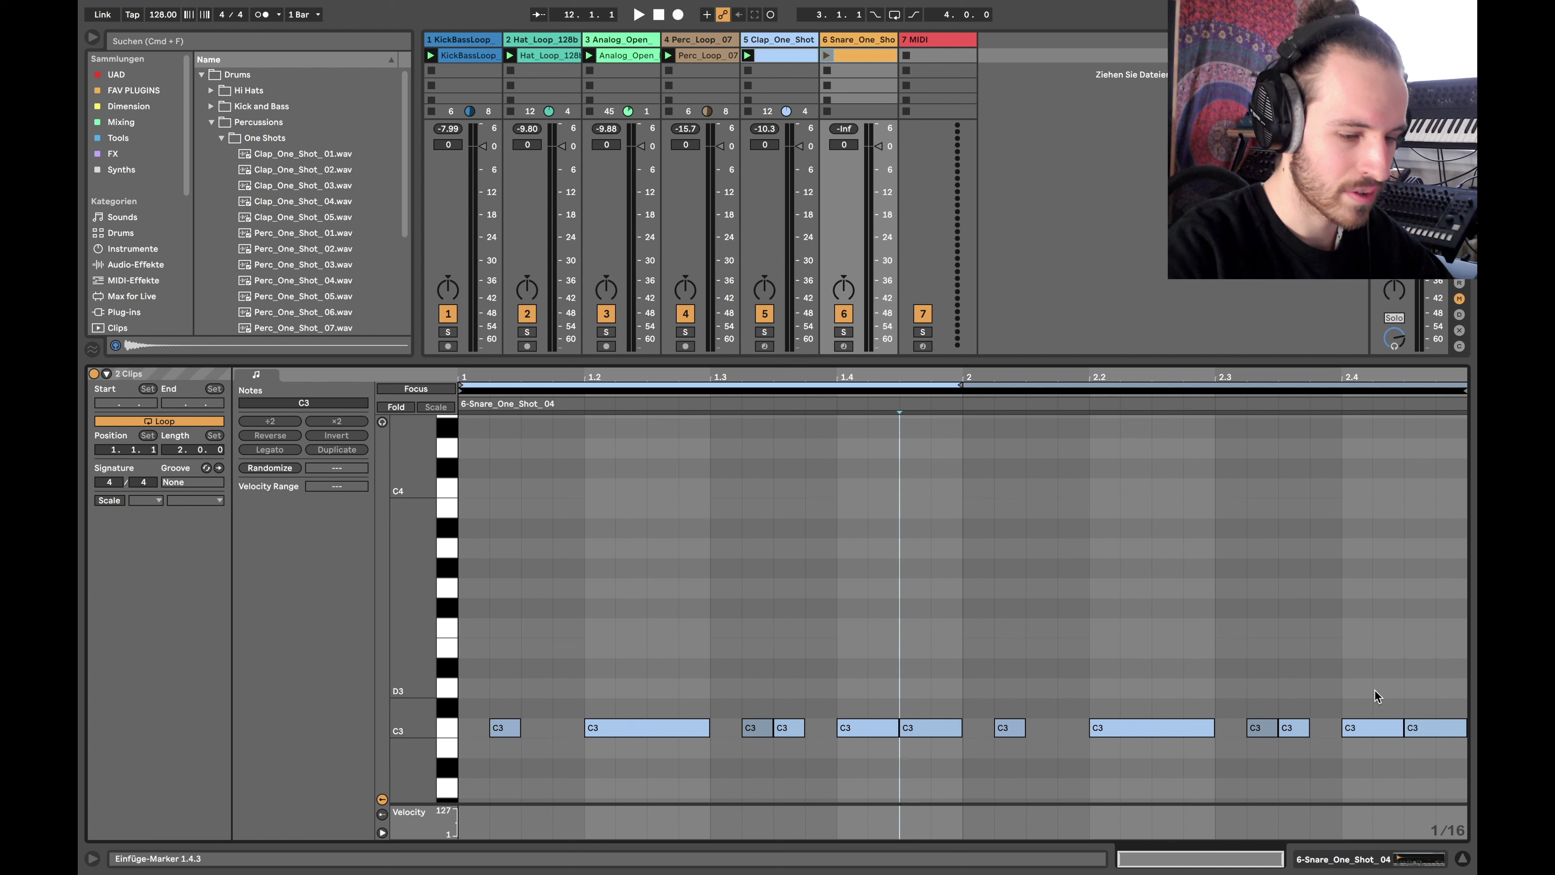
pyautogui.doubleClick(1415, 688)
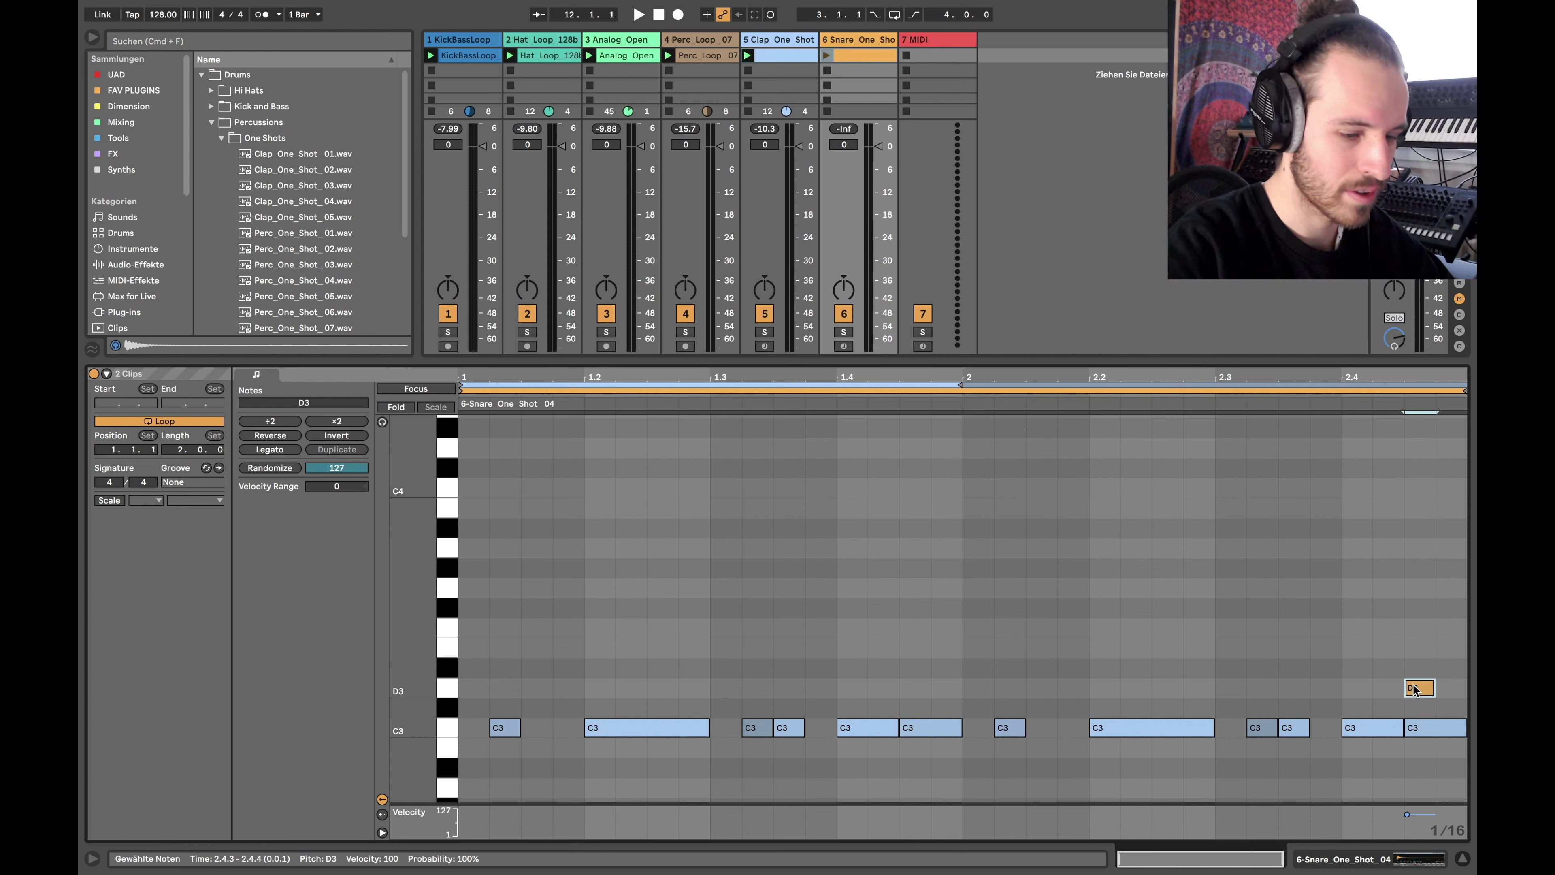
pyautogui.doubleClick(1444, 686)
pyautogui.moveTo(1395, 669); pyautogui.dragTo(1476, 708)
pyautogui.press('Down')
pyautogui.press('Down')
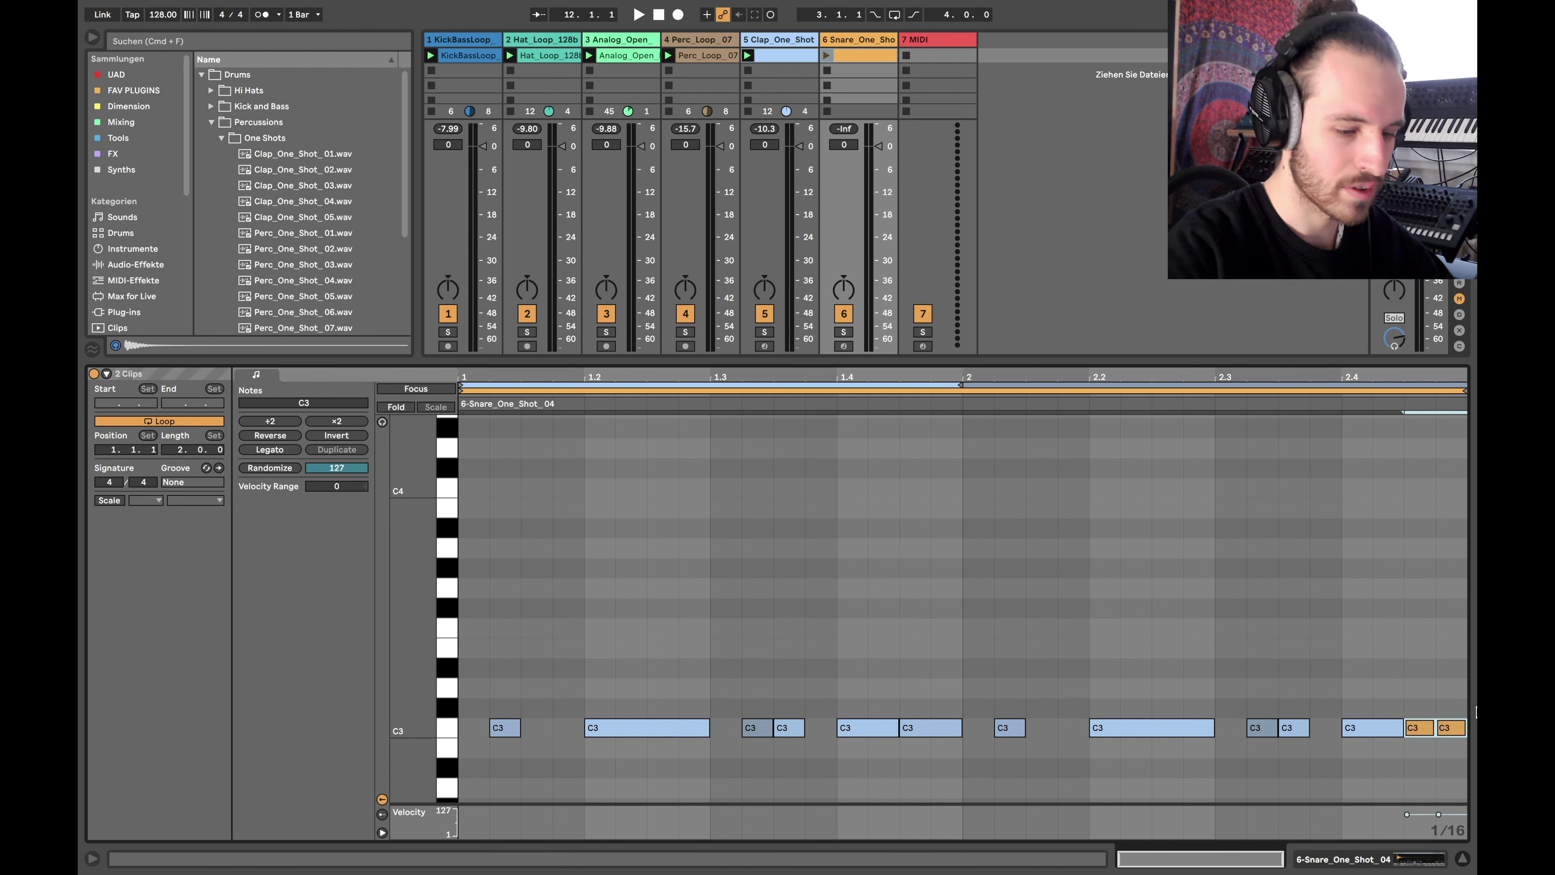
# - Return the note editor to the snare clip alone and launch that clip
pyautogui.click(783, 58)
pyautogui.click(871, 55)
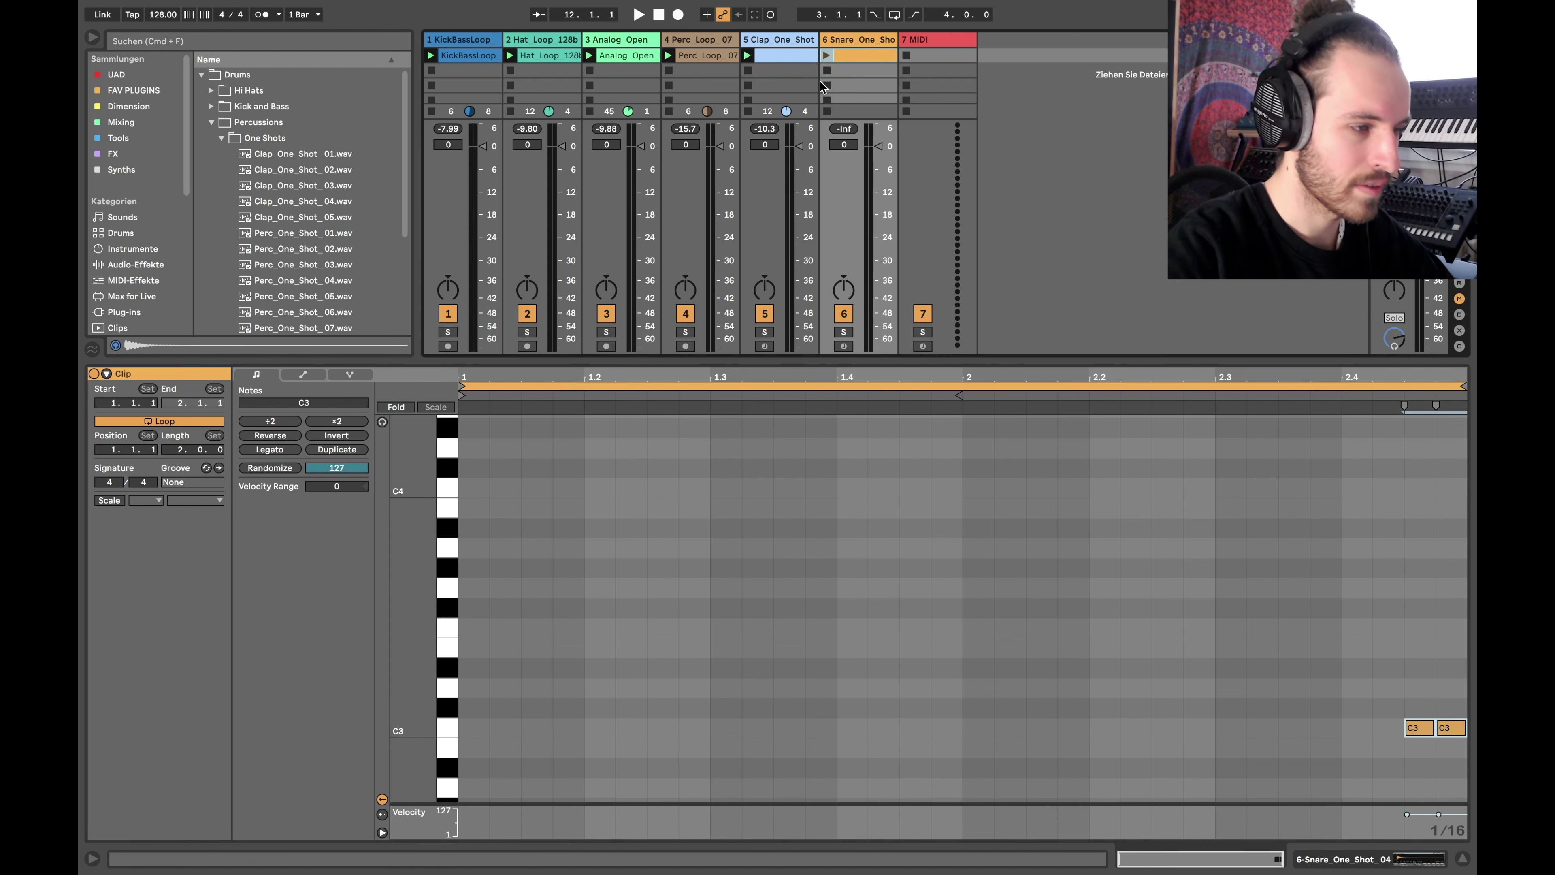
pyautogui.click(828, 55)
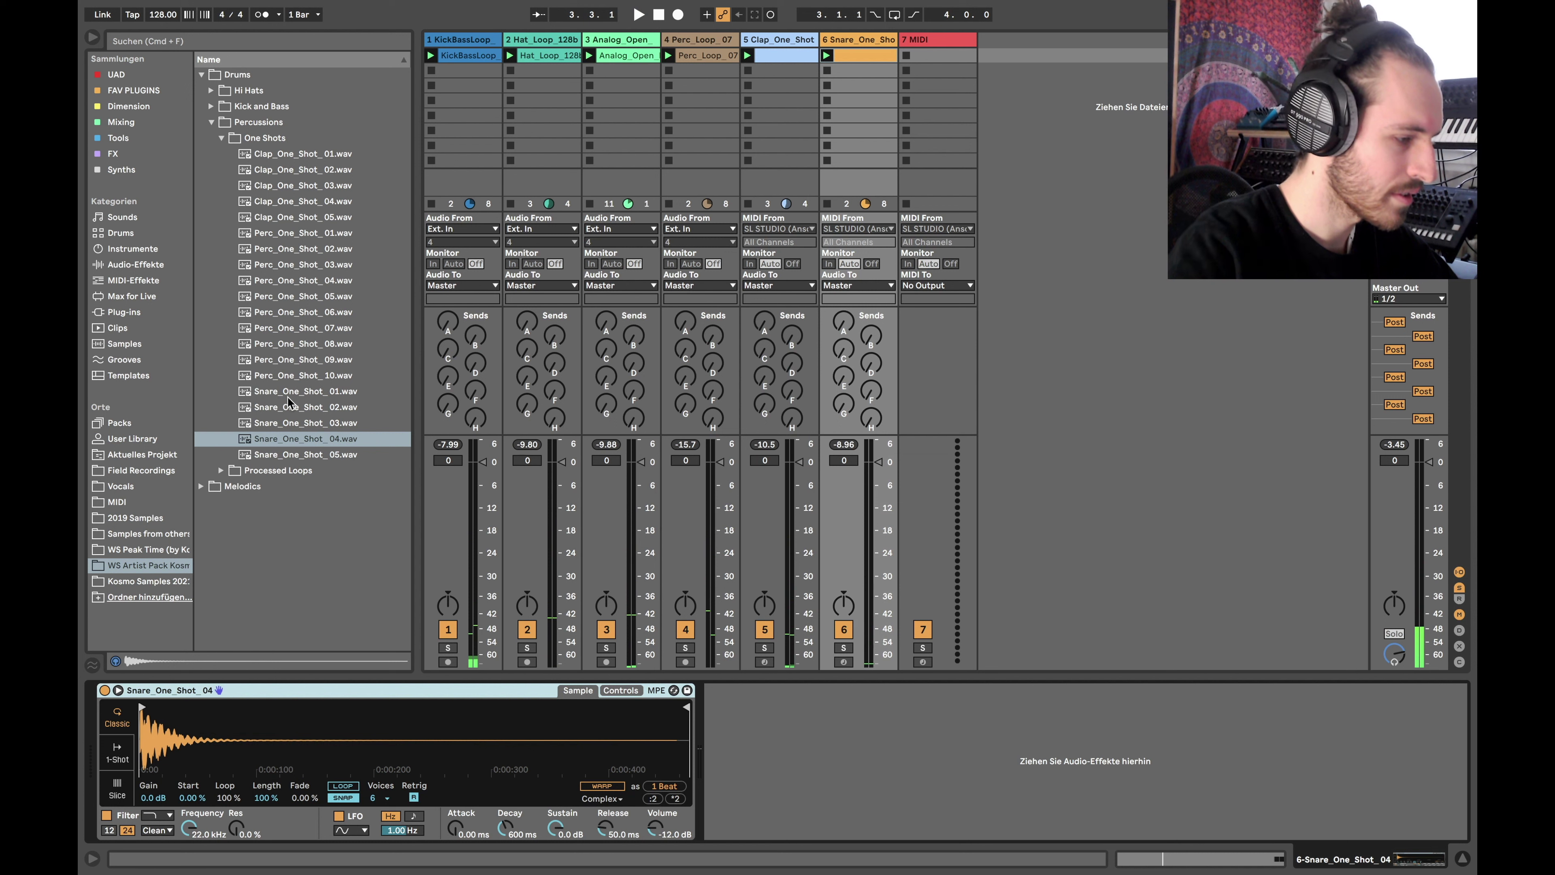
# - Replace the snare track's sample with Snare_One_Shot_01.wav and play the groove with the snare clip open for editing
pyautogui.click(286, 396)
pyautogui.doubleClick(287, 394)
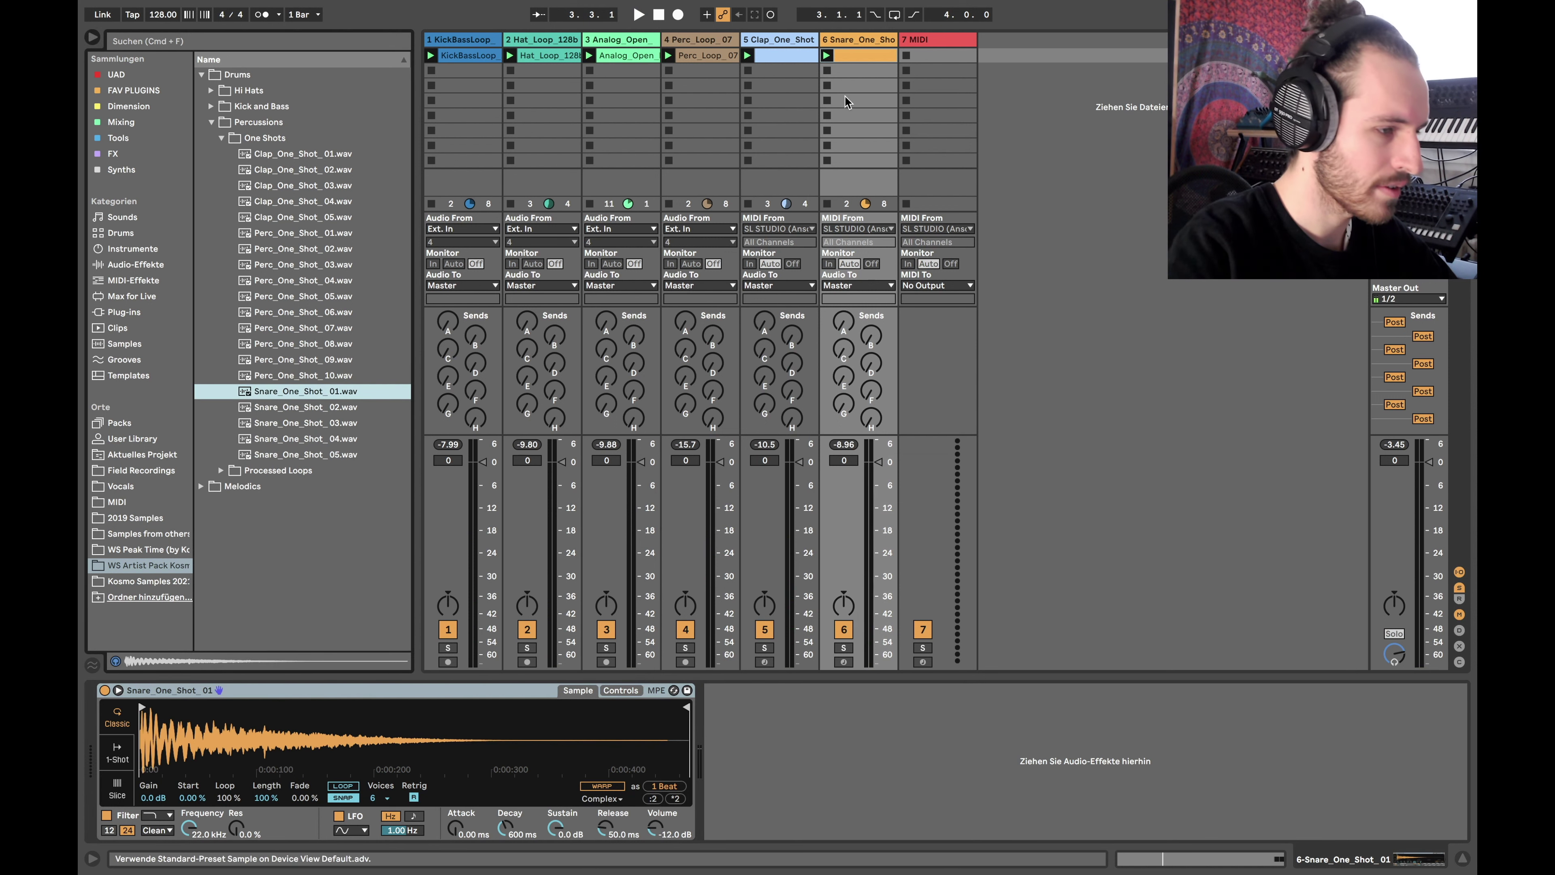
pyautogui.doubleClick(859, 59)
pyautogui.press('space')
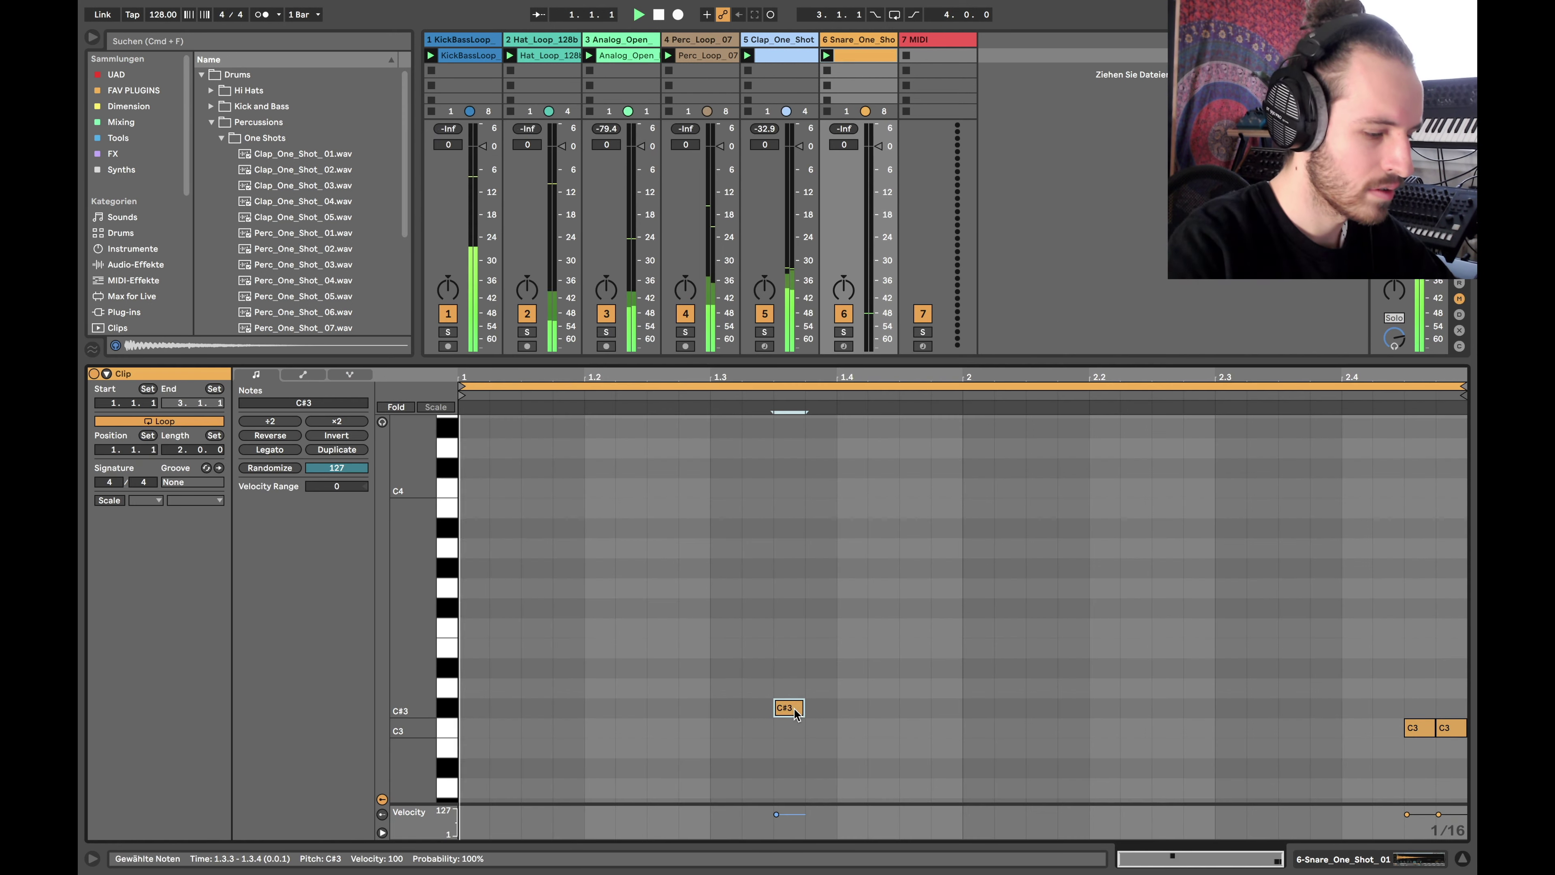
# - Place sixteenth-note C3 snares at 1.3.2 and 2.3.2, and set the velocity of the note at 2.4.3 to 66
pyautogui.press('Right')
pyautogui.press('Down')
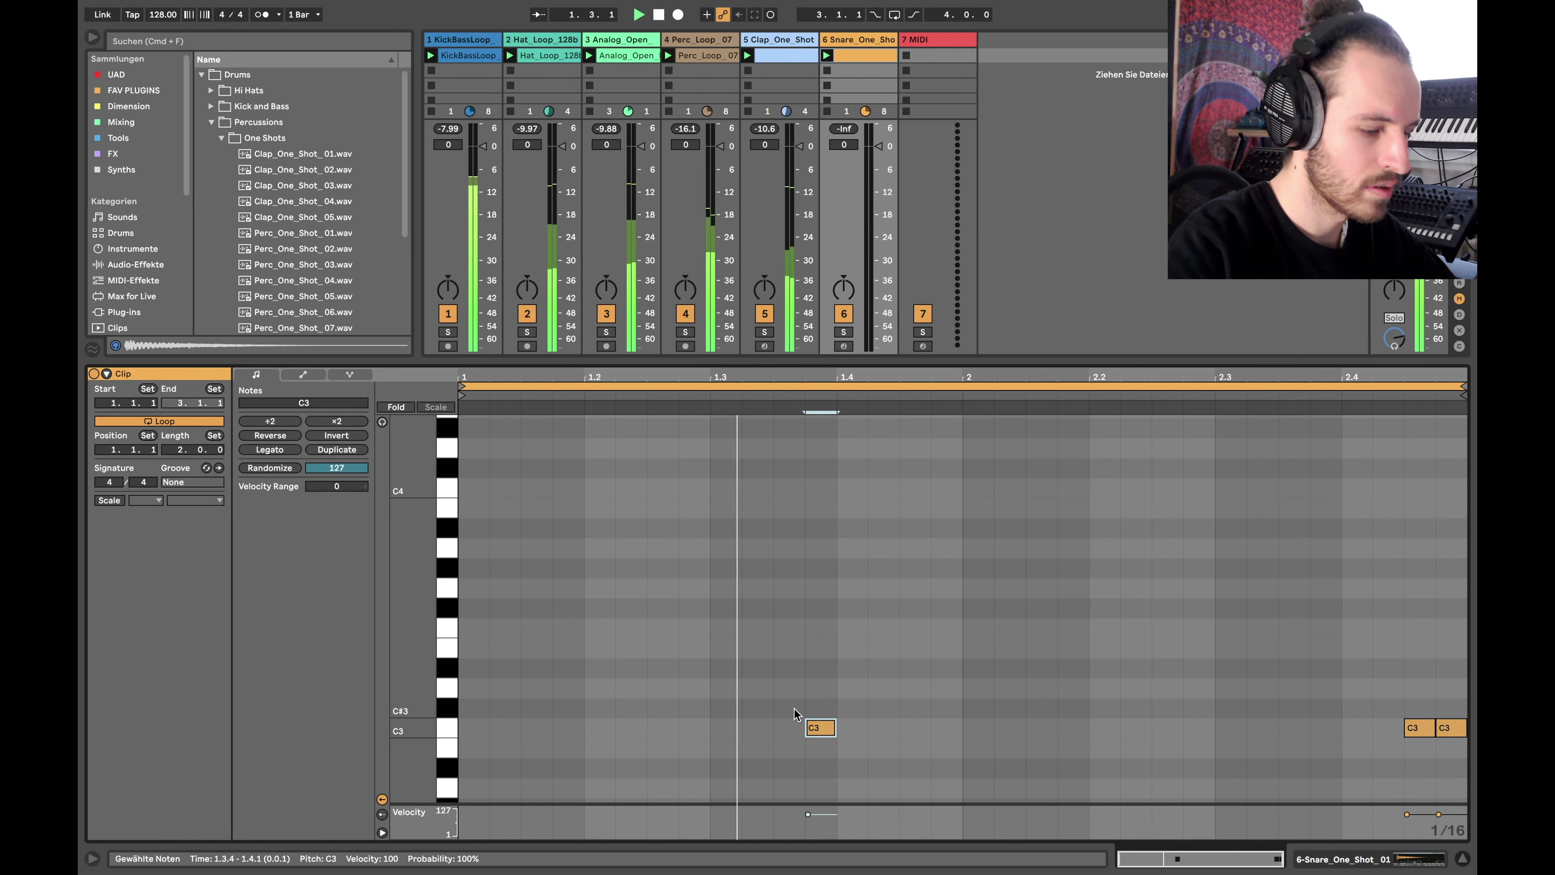
pyautogui.press('Left')
pyautogui.press('Left')
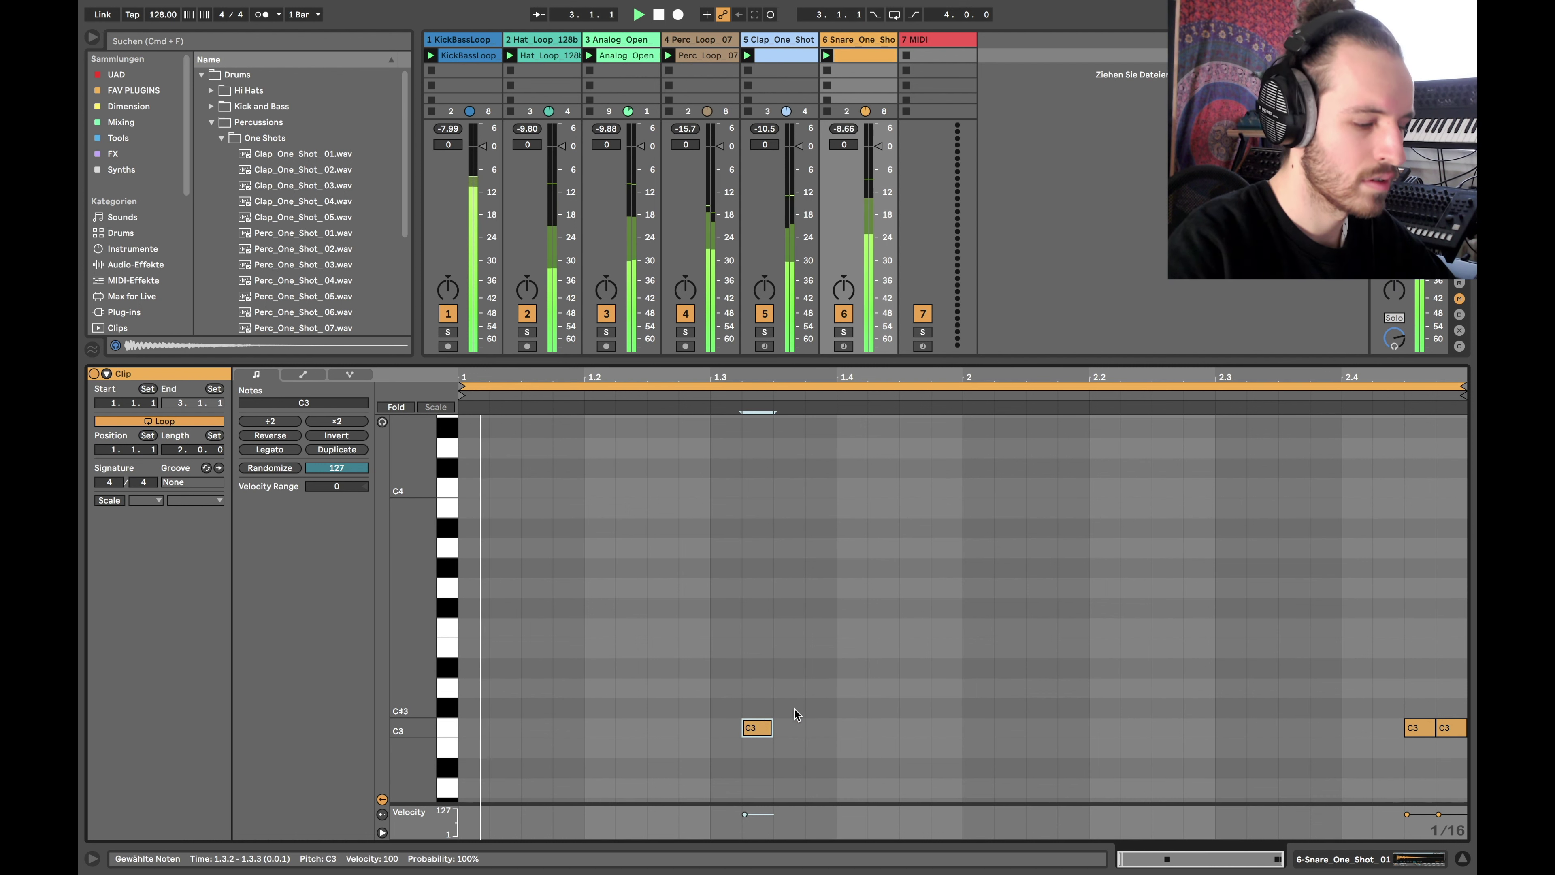
pyautogui.doubleClick(1262, 728)
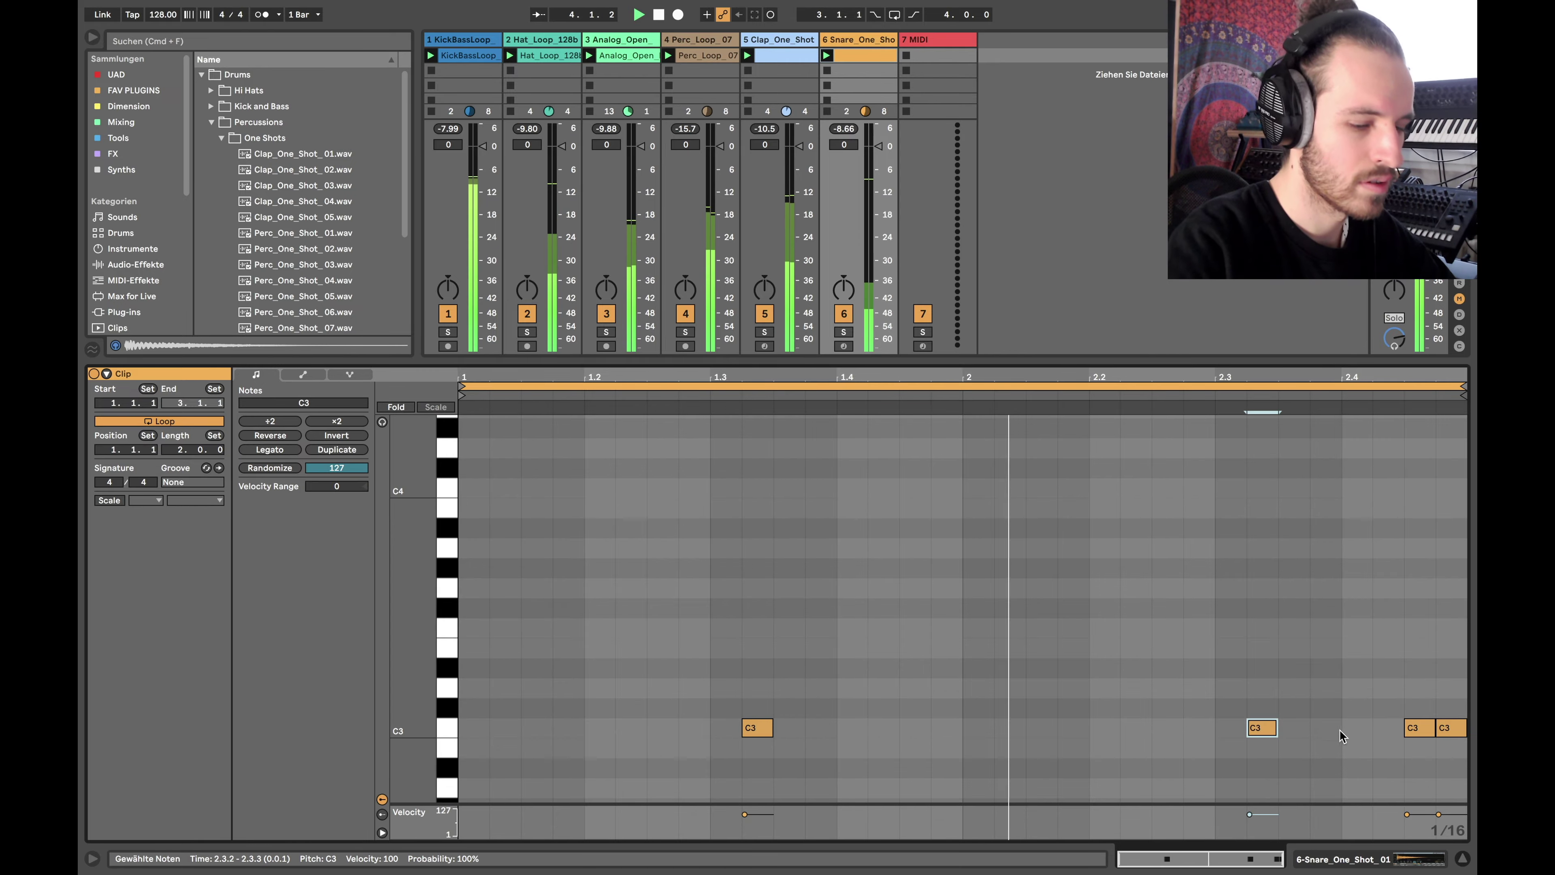
pyautogui.moveTo(1408, 814); pyautogui.dragTo(1415, 832)
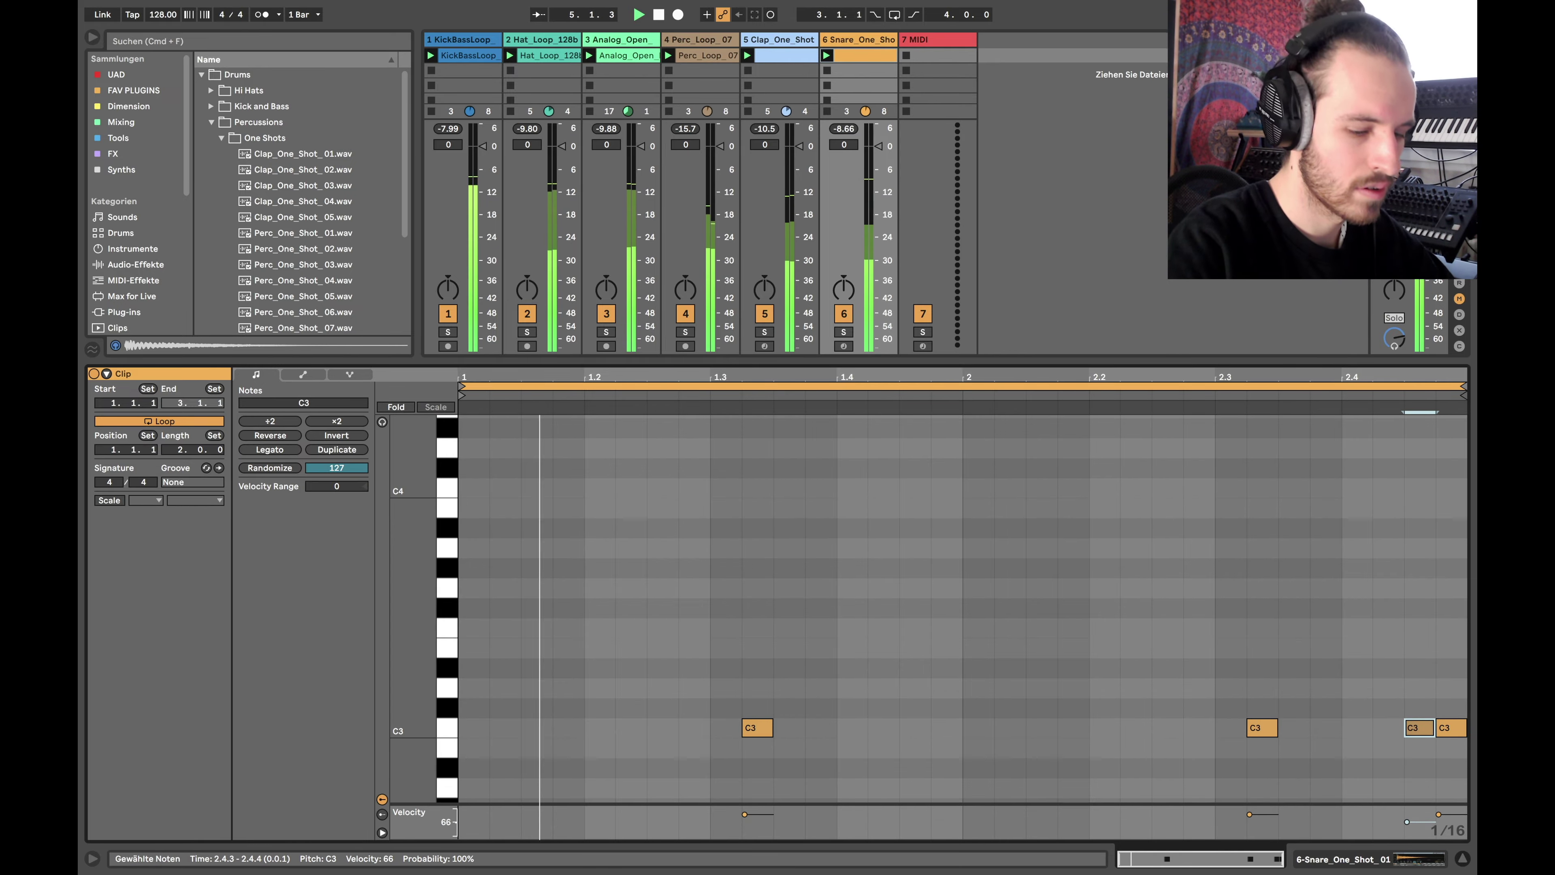
# - Audition Atmo_02 and Atmo_06 through Atmo_10 in the Atmosphere Loops 128 bpm folder under Melodics
pyautogui.click(200, 76)
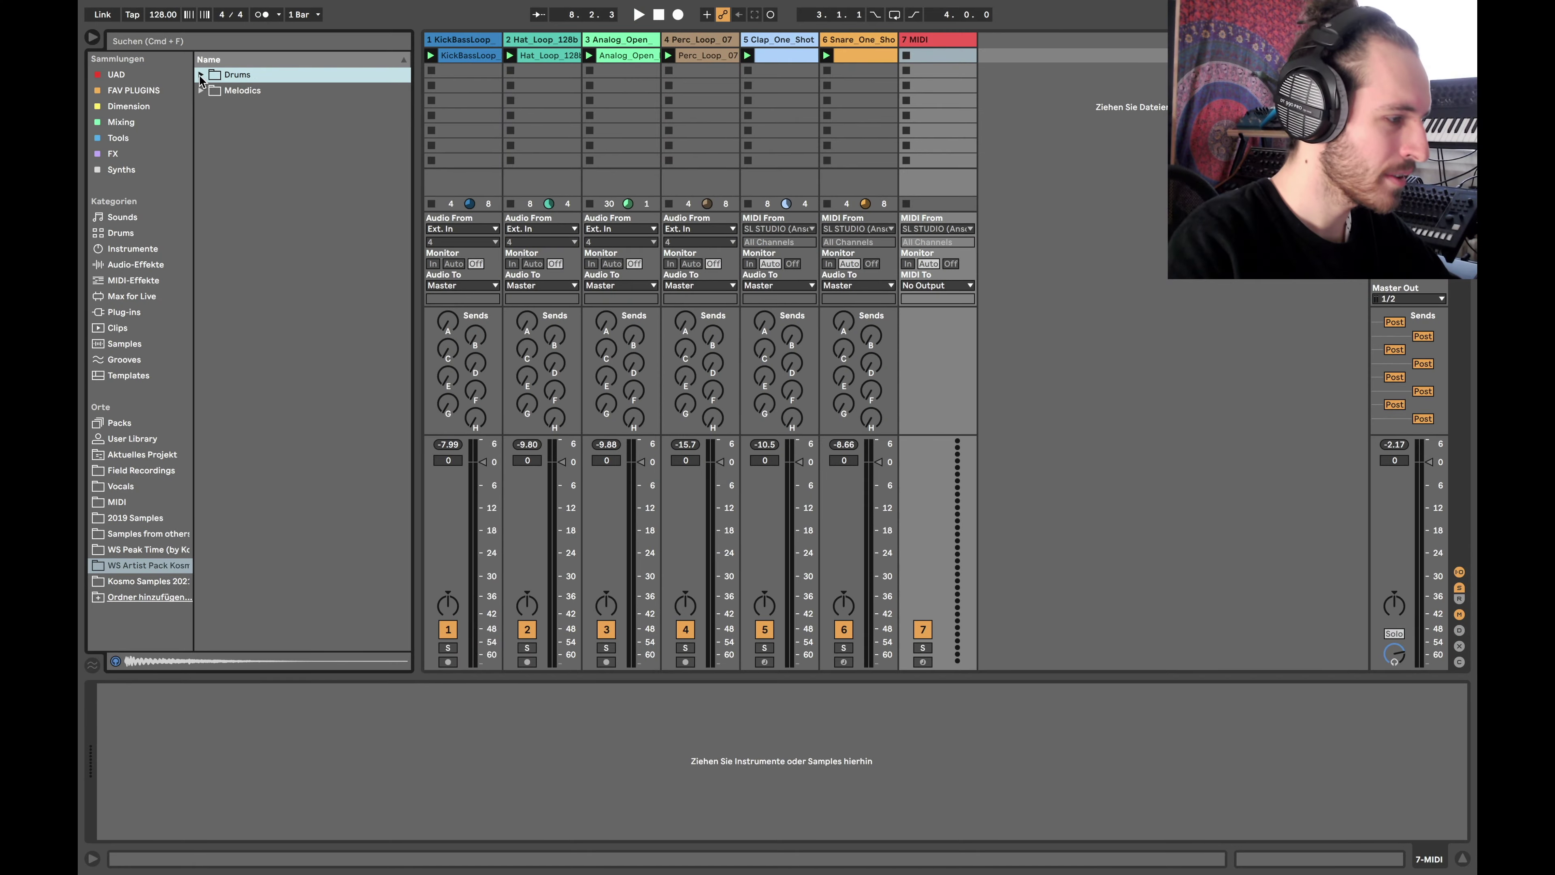
pyautogui.click(201, 91)
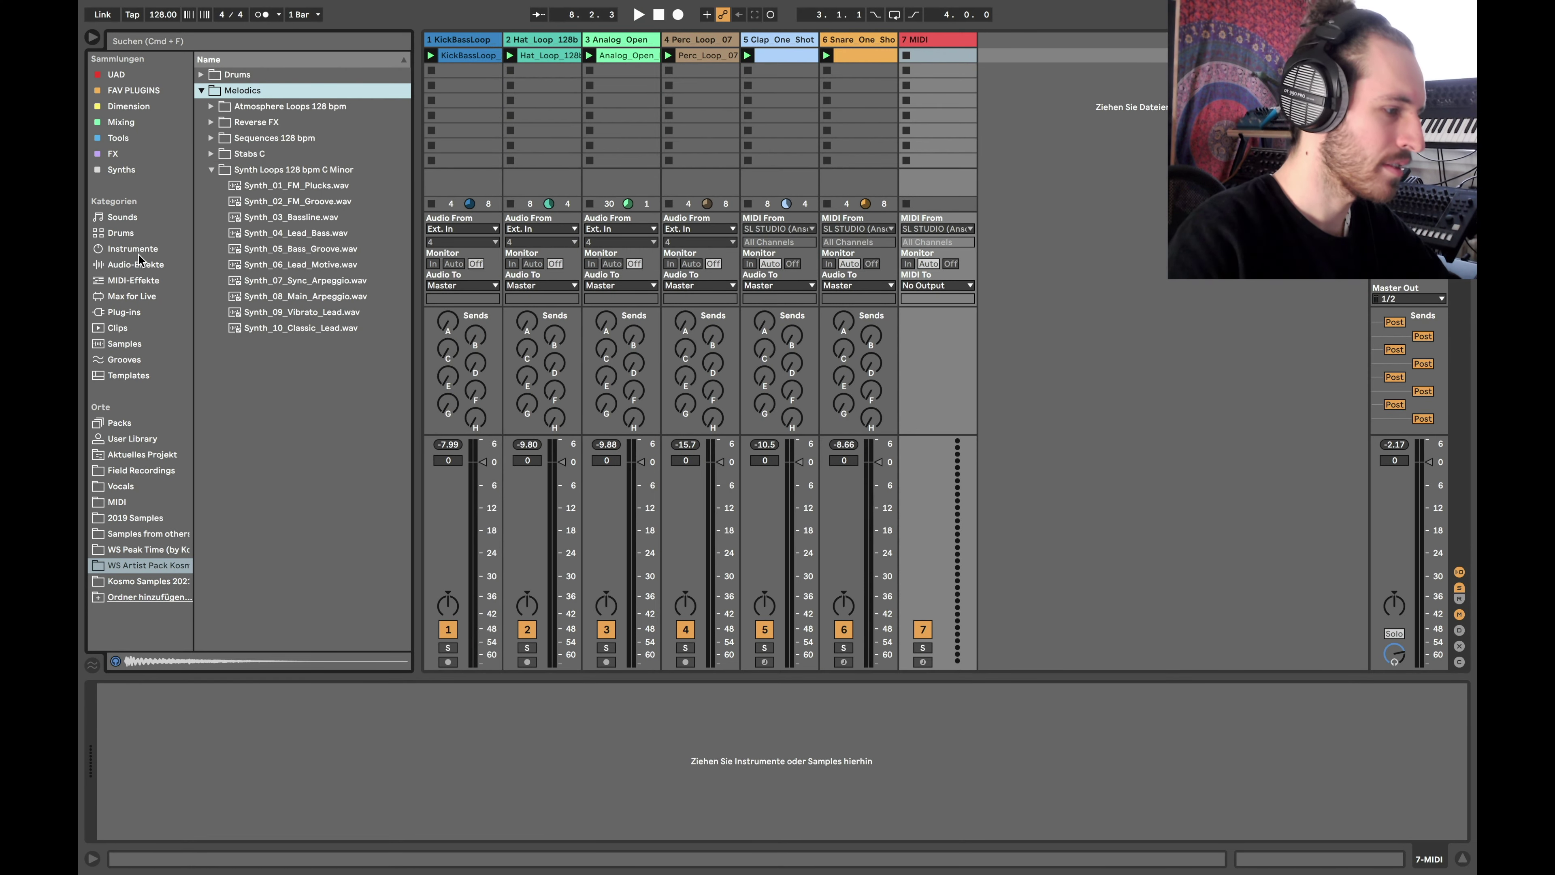
pyautogui.click(221, 109)
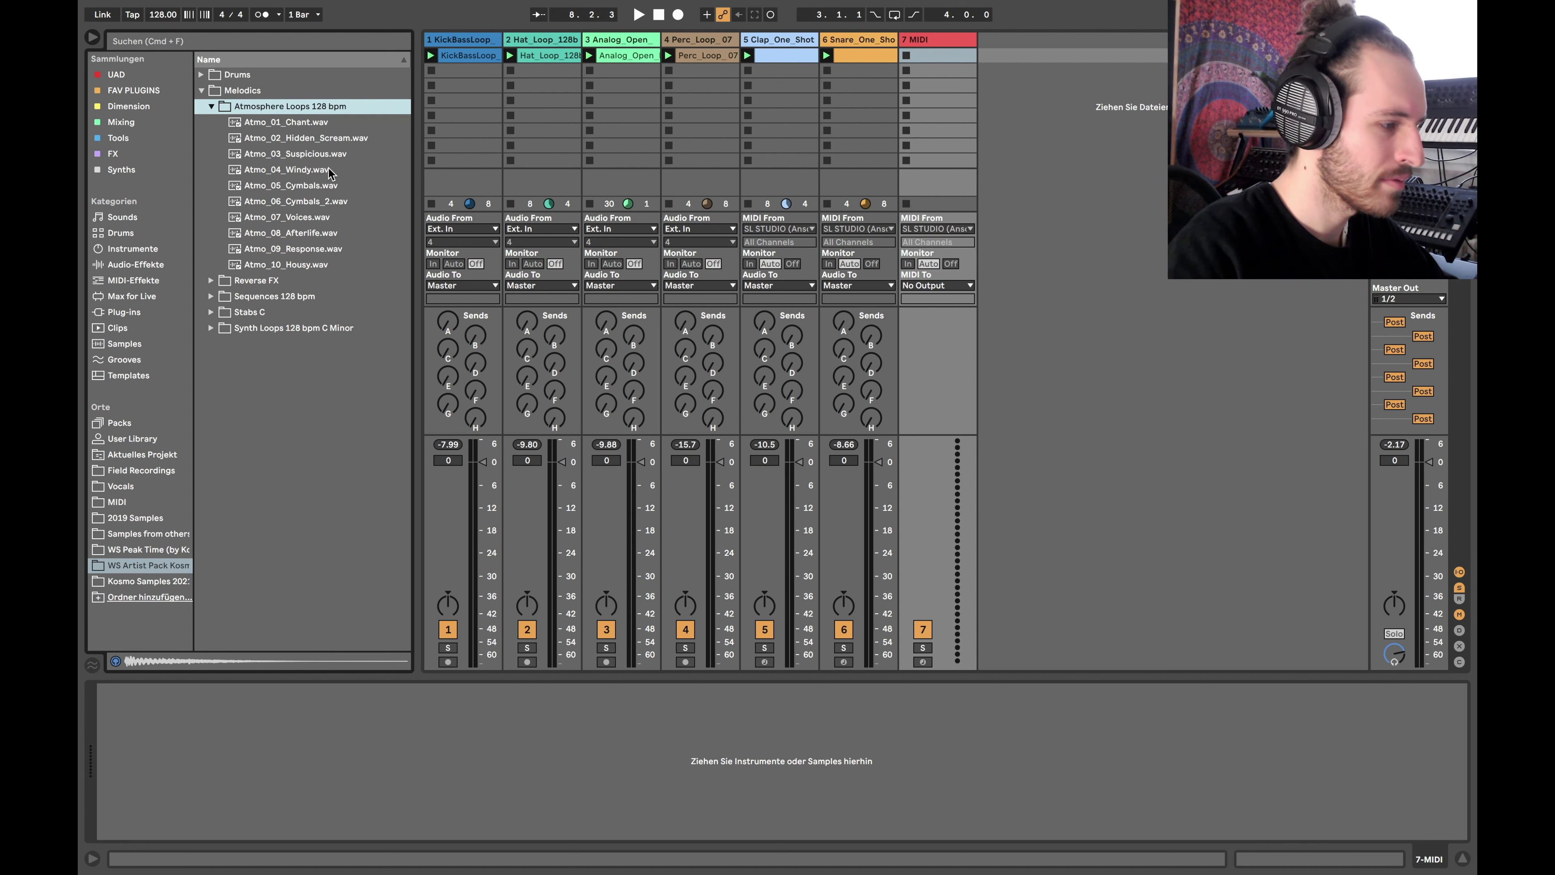
pyautogui.click(324, 139)
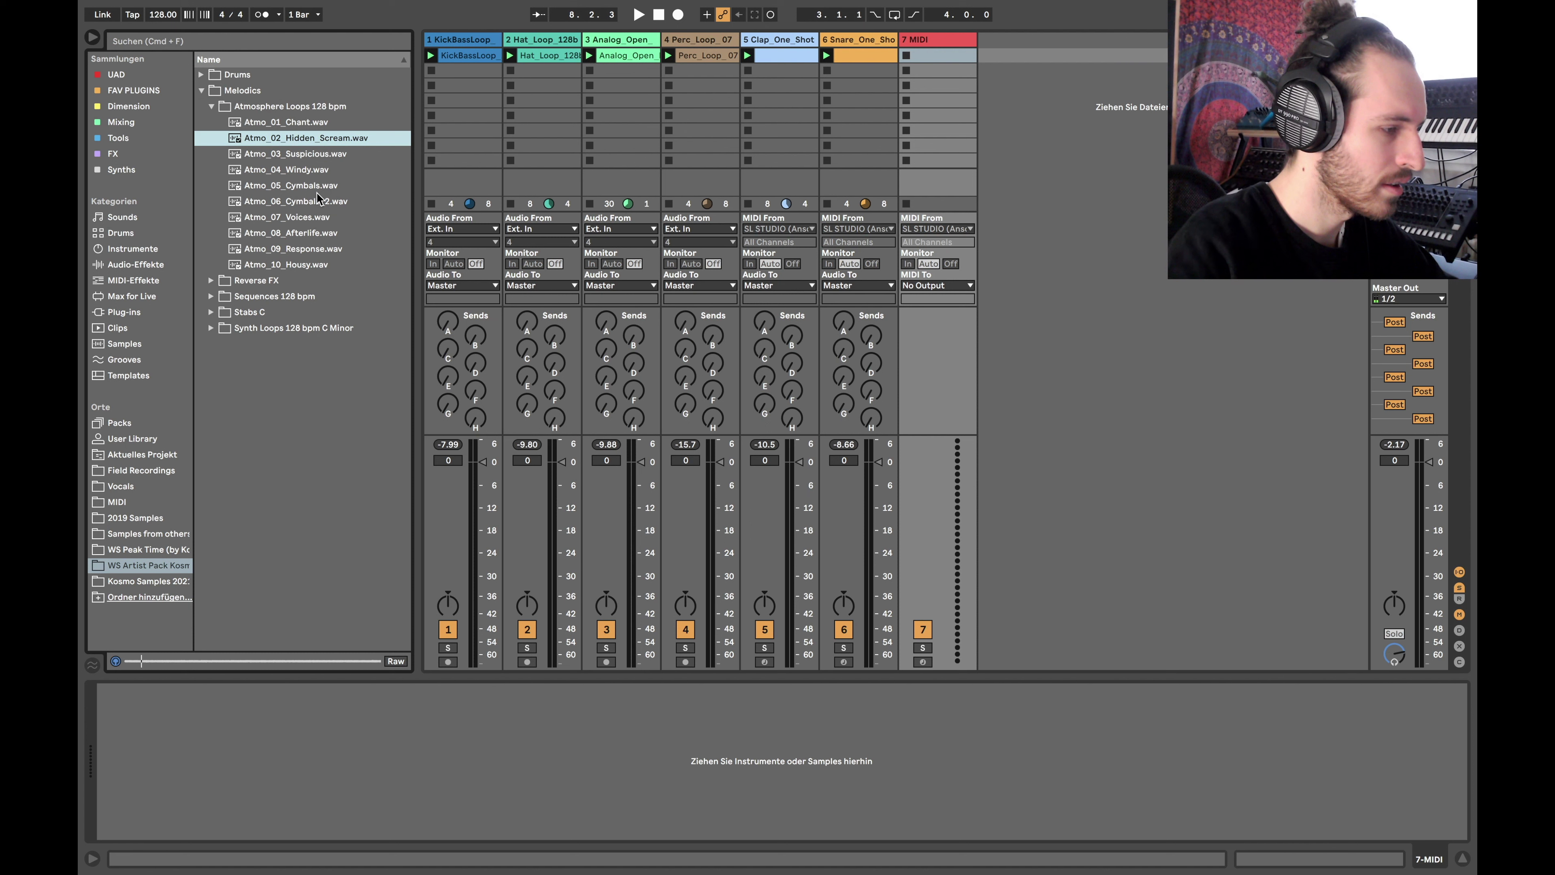
pyautogui.click(317, 203)
pyautogui.click(307, 219)
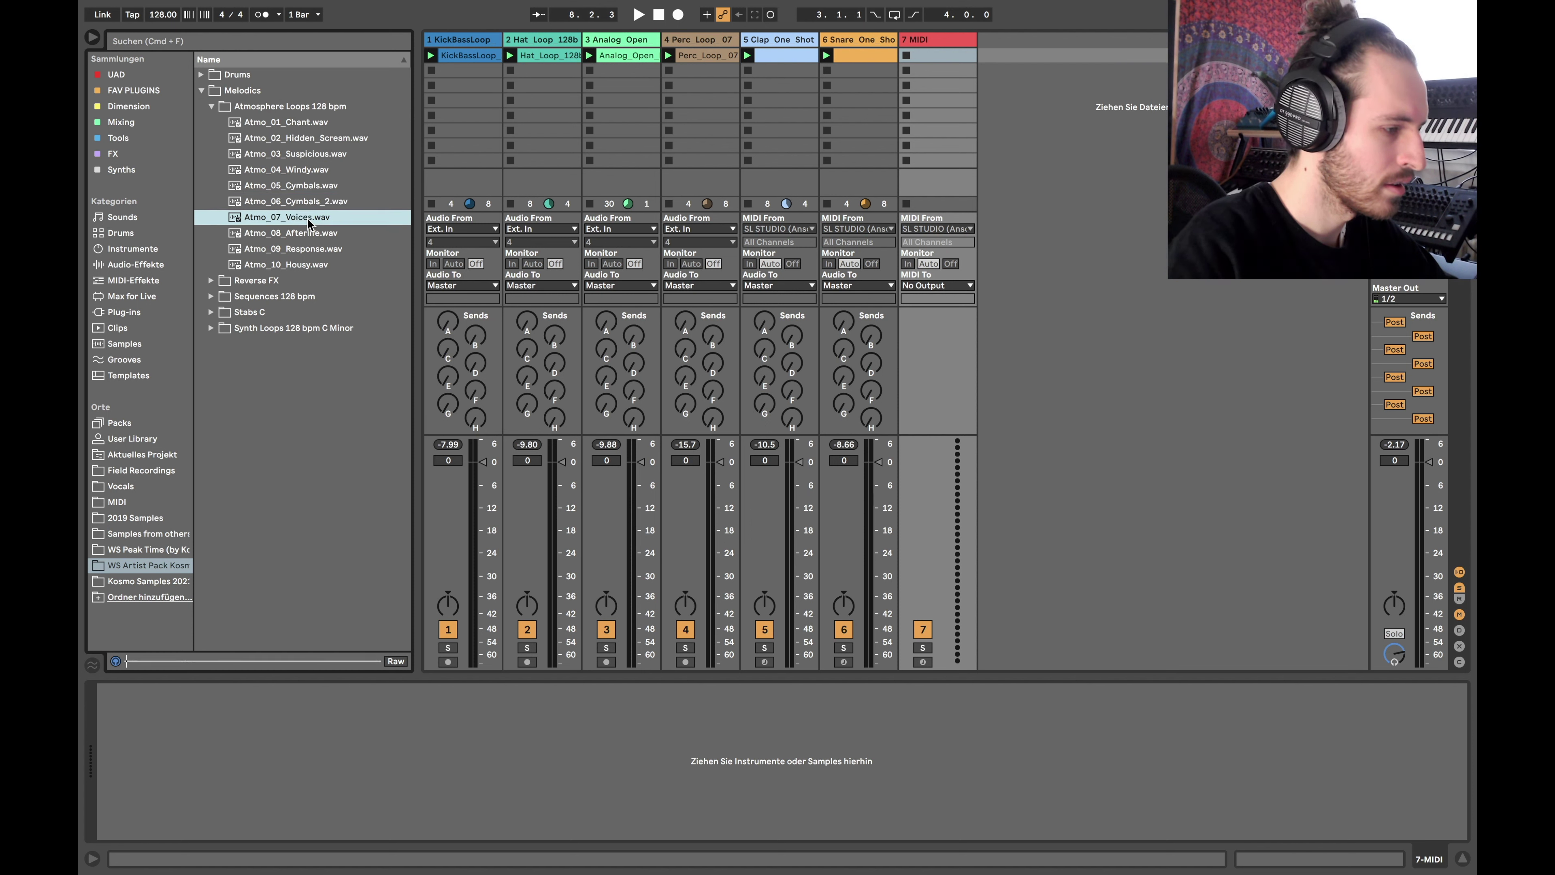
pyautogui.click(307, 236)
pyautogui.click(308, 251)
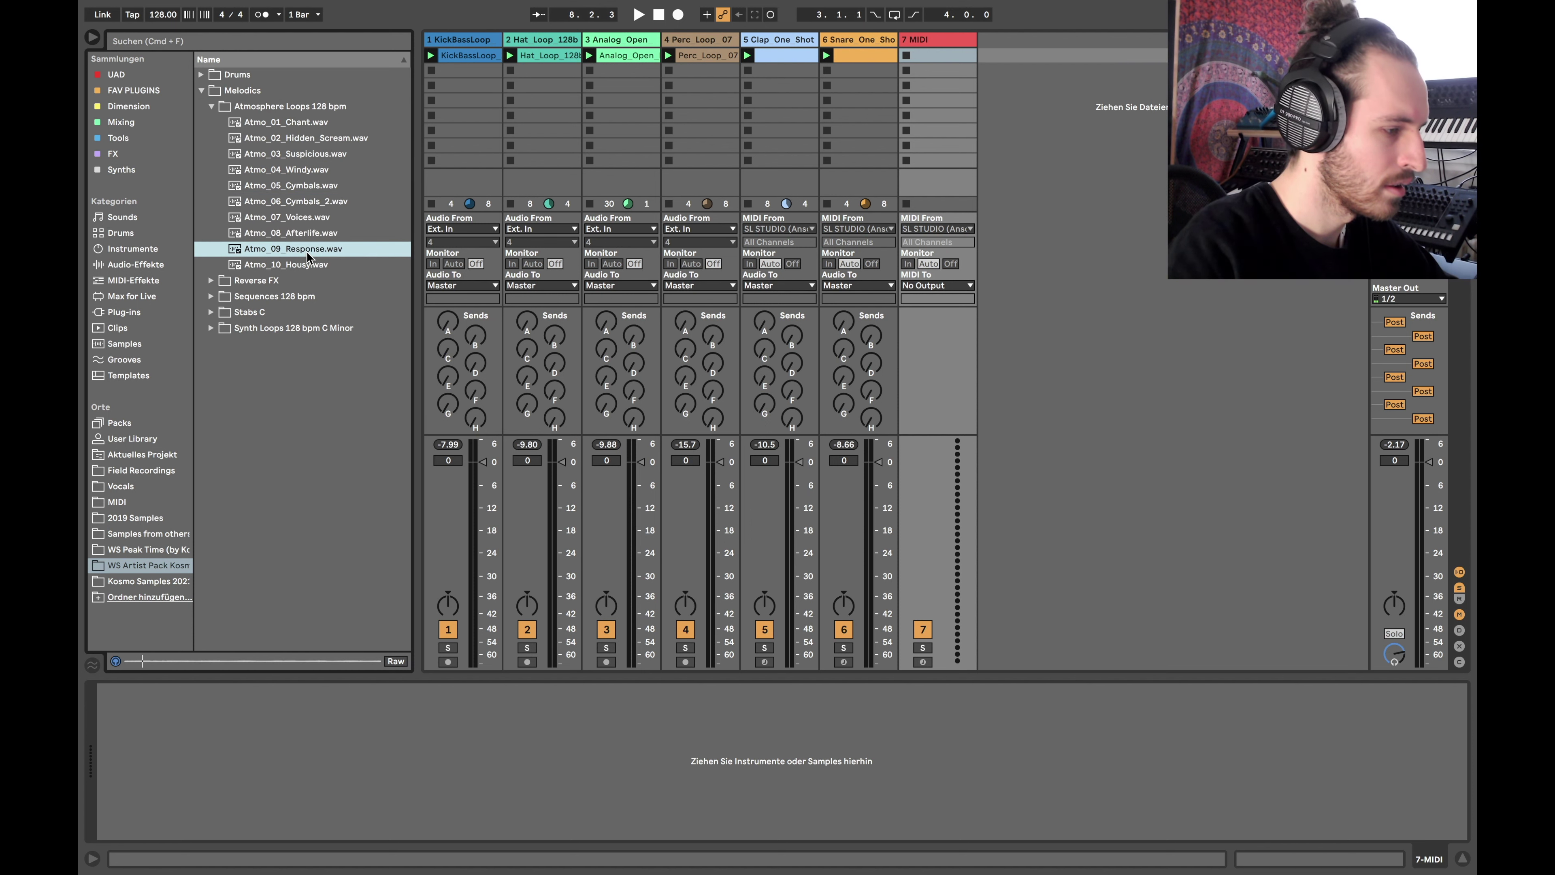
pyautogui.click(308, 265)
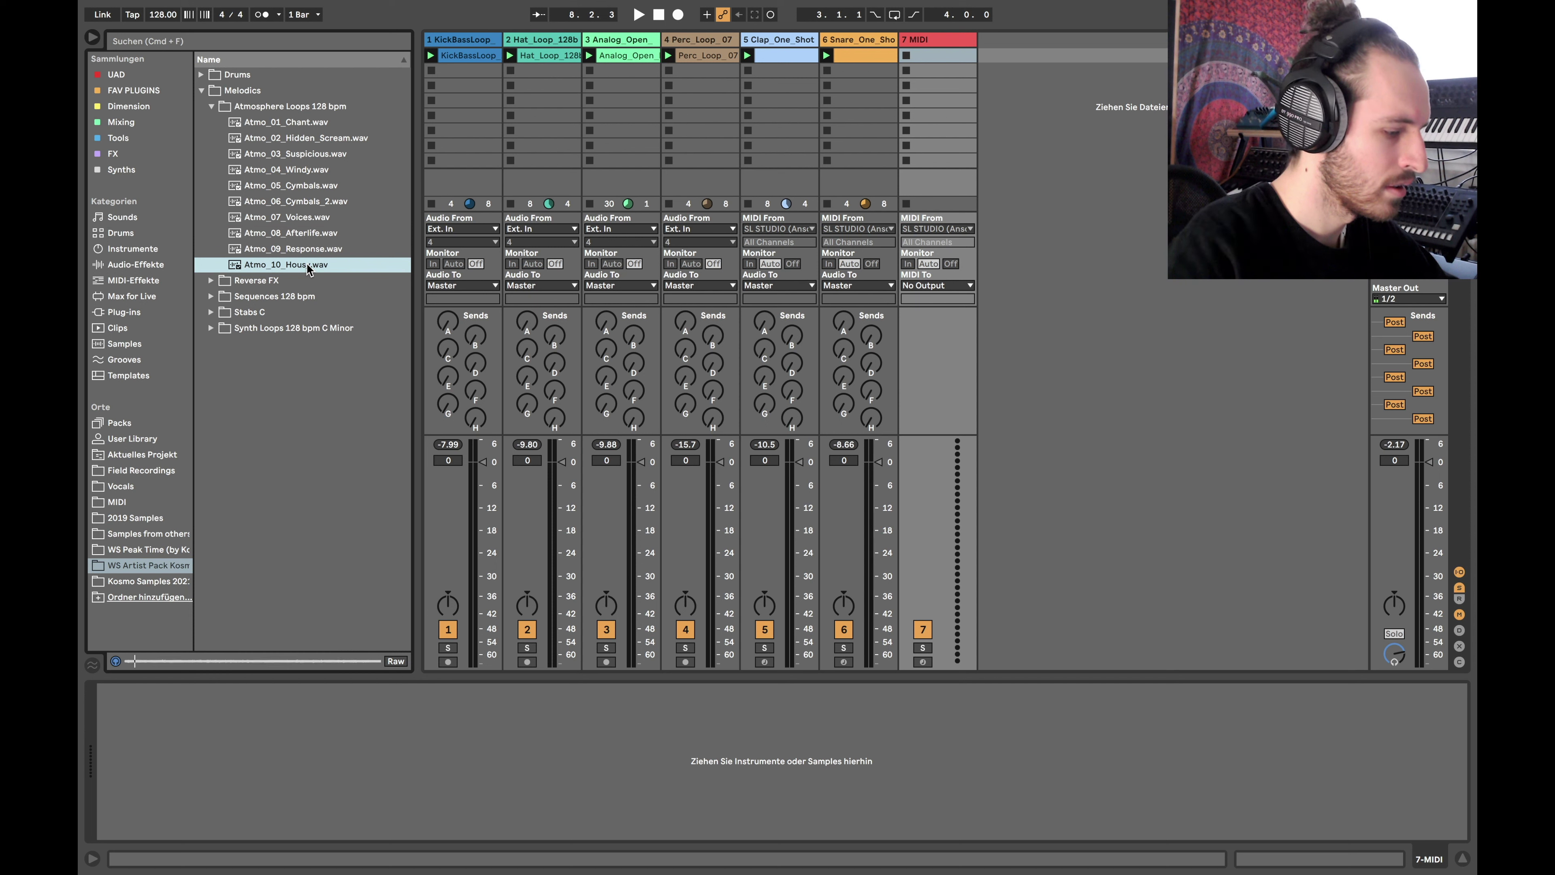
# - Place Atmo_10_Housy.wav in the first slot of the seventh track, launch it, and set its clip gain to -3.51 dB
pyautogui.moveTo(294, 272); pyautogui.dragTo(943, 57)
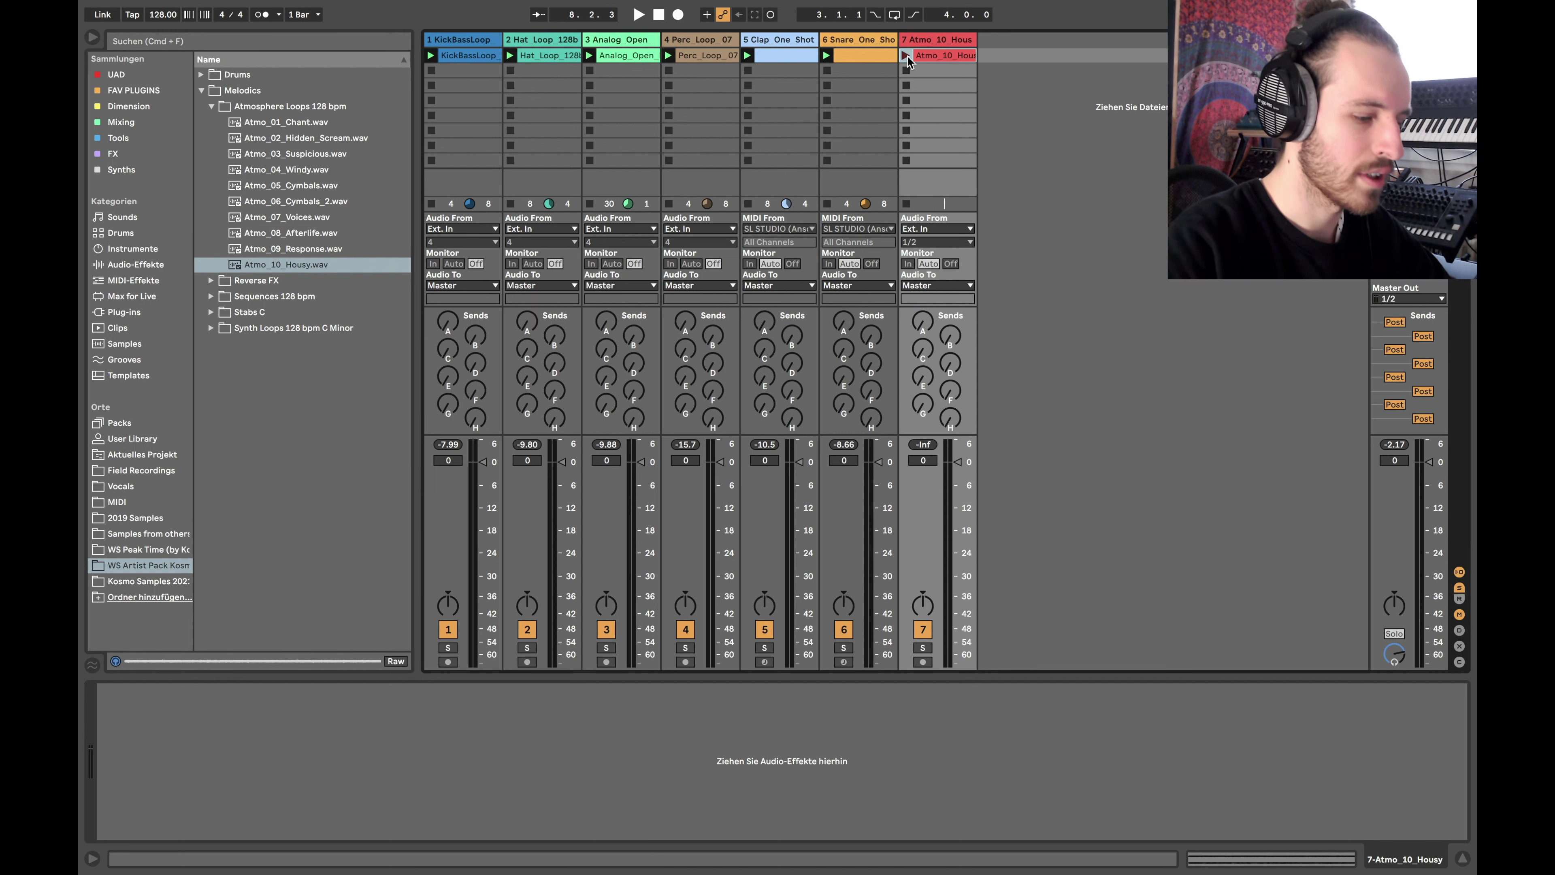
pyautogui.click(908, 55)
pyautogui.doubleClick(943, 55)
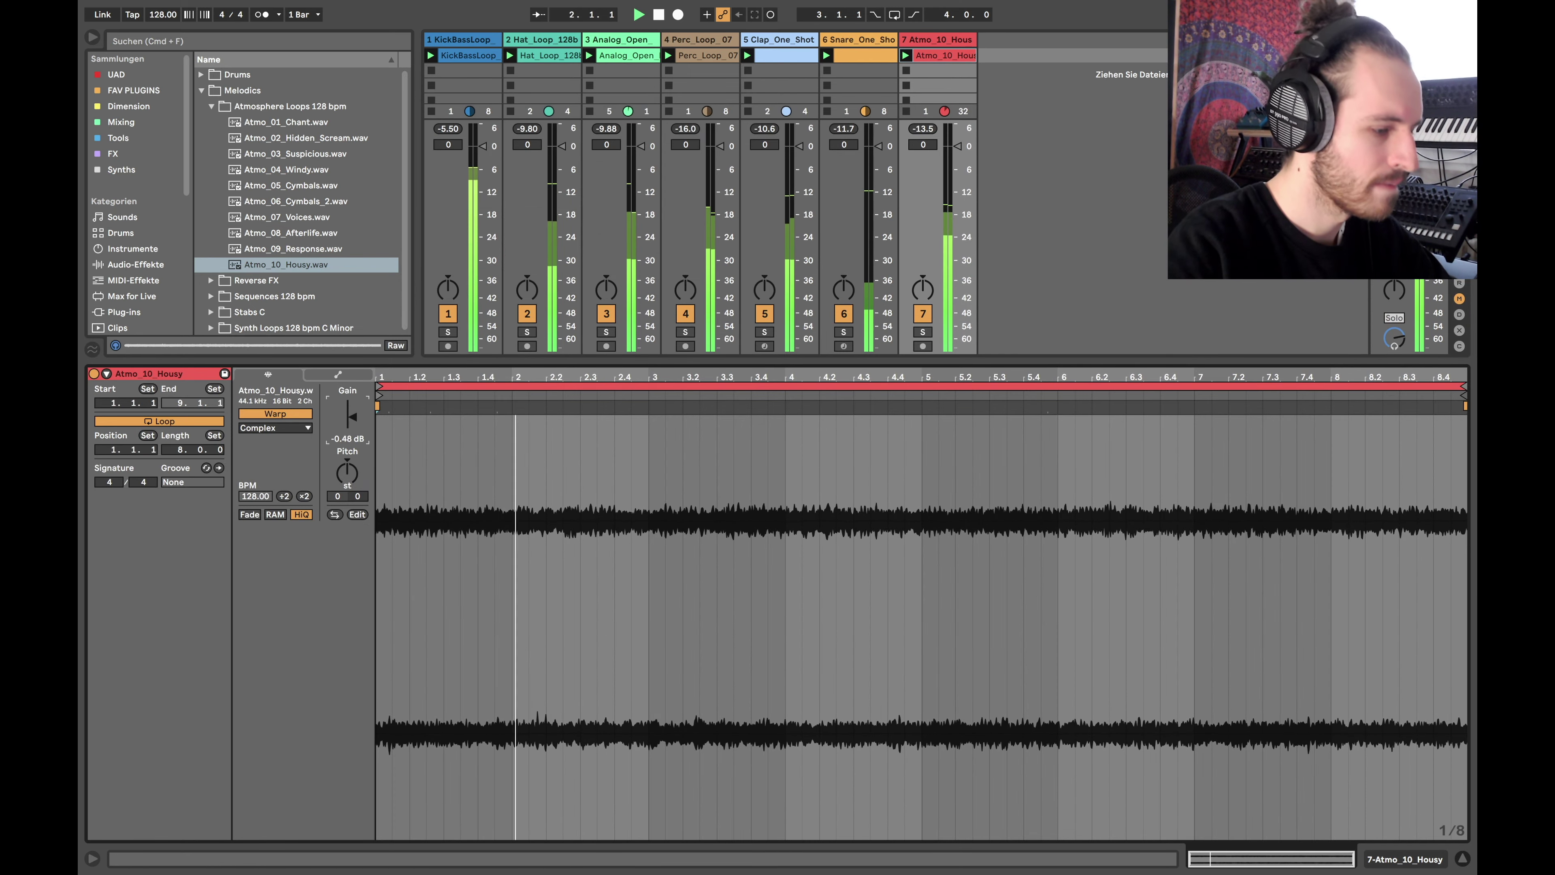
pyautogui.moveTo(352, 418); pyautogui.dragTo(352, 424)
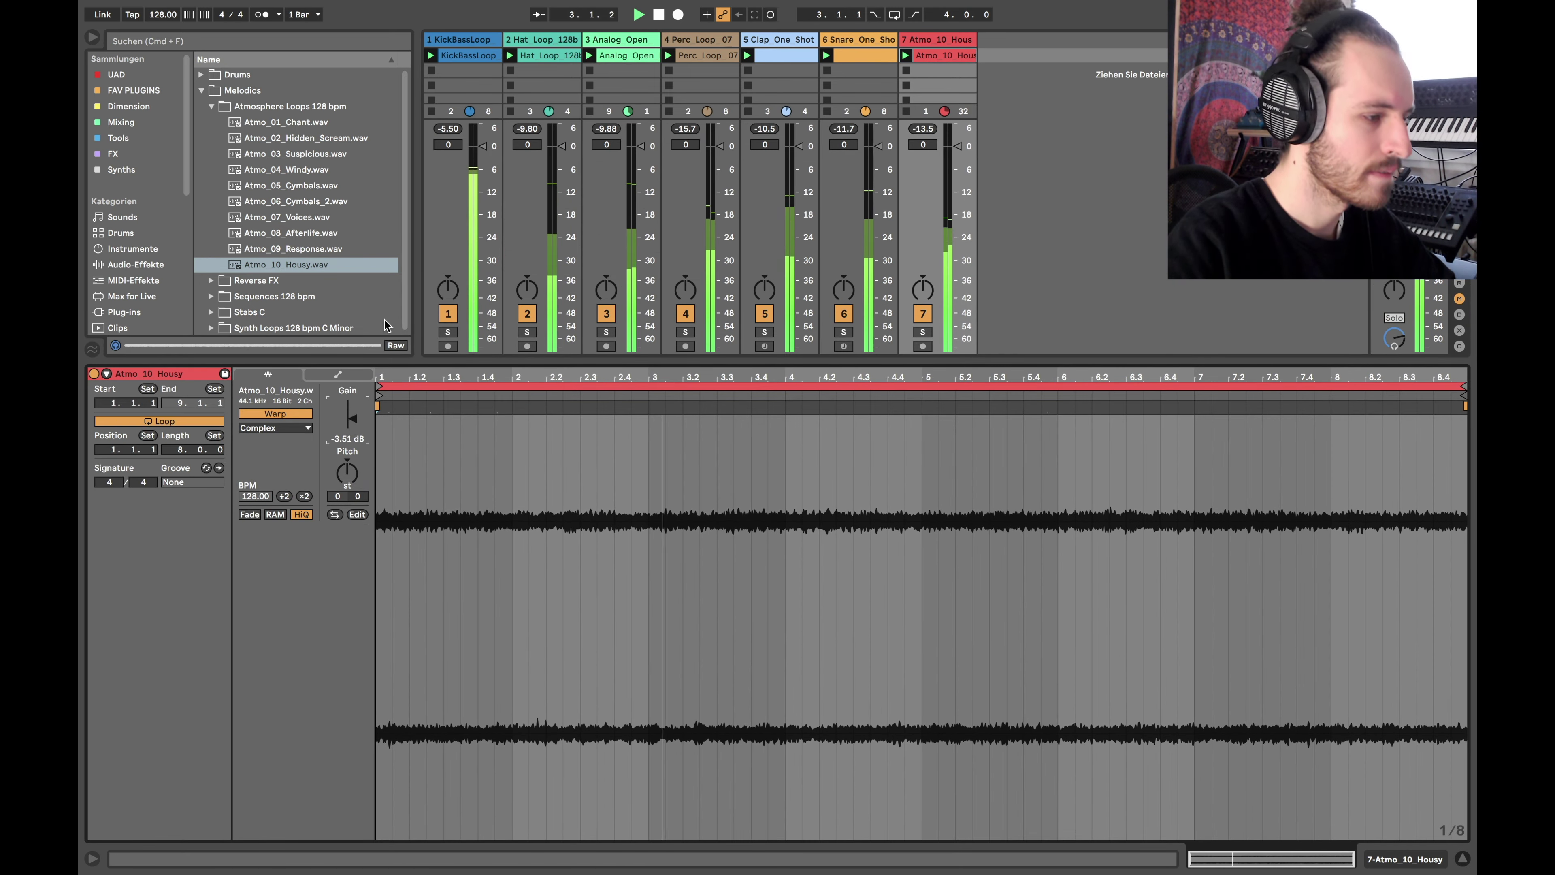
# - Set the KickBassLoop clip's gain to -5.08 dB while the groove plays
pyautogui.click(469, 55)
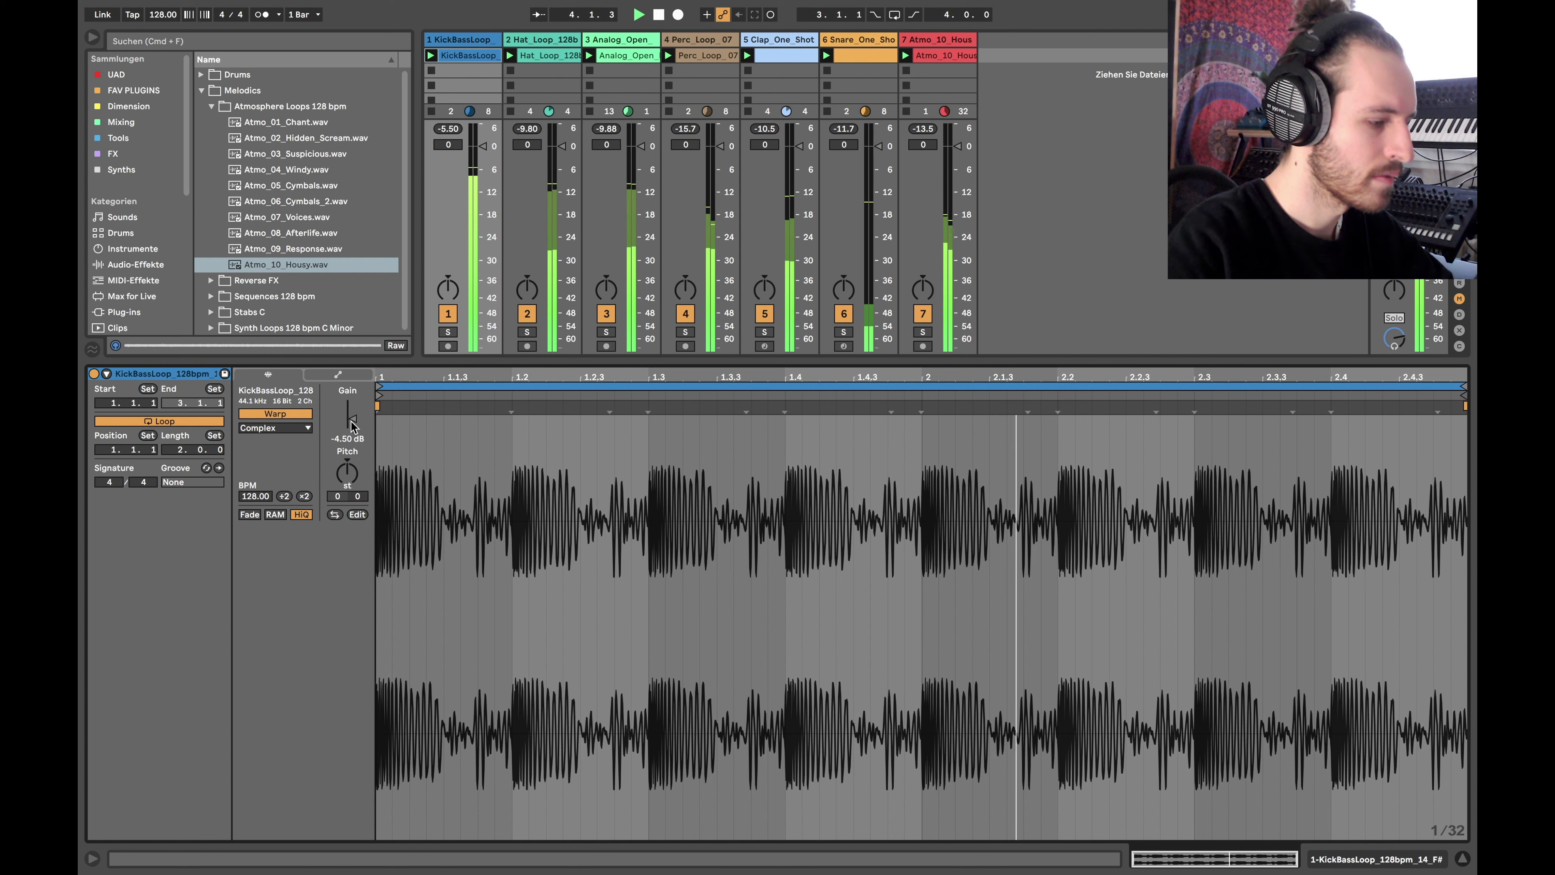
pyautogui.moveTo(352, 420); pyautogui.dragTo(352, 421)
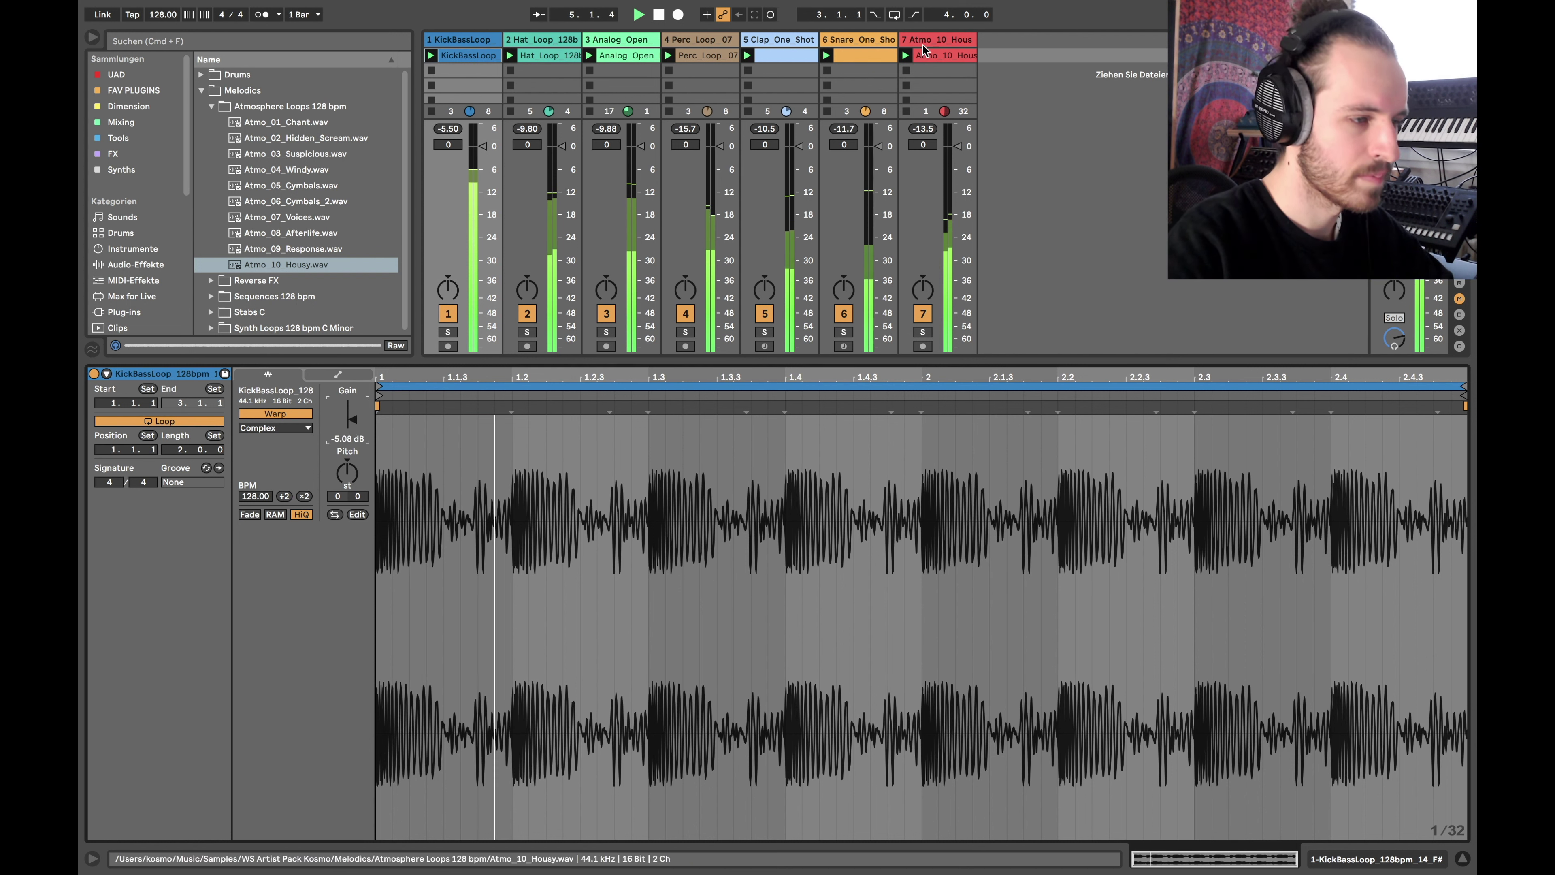
pyautogui.click(924, 73)
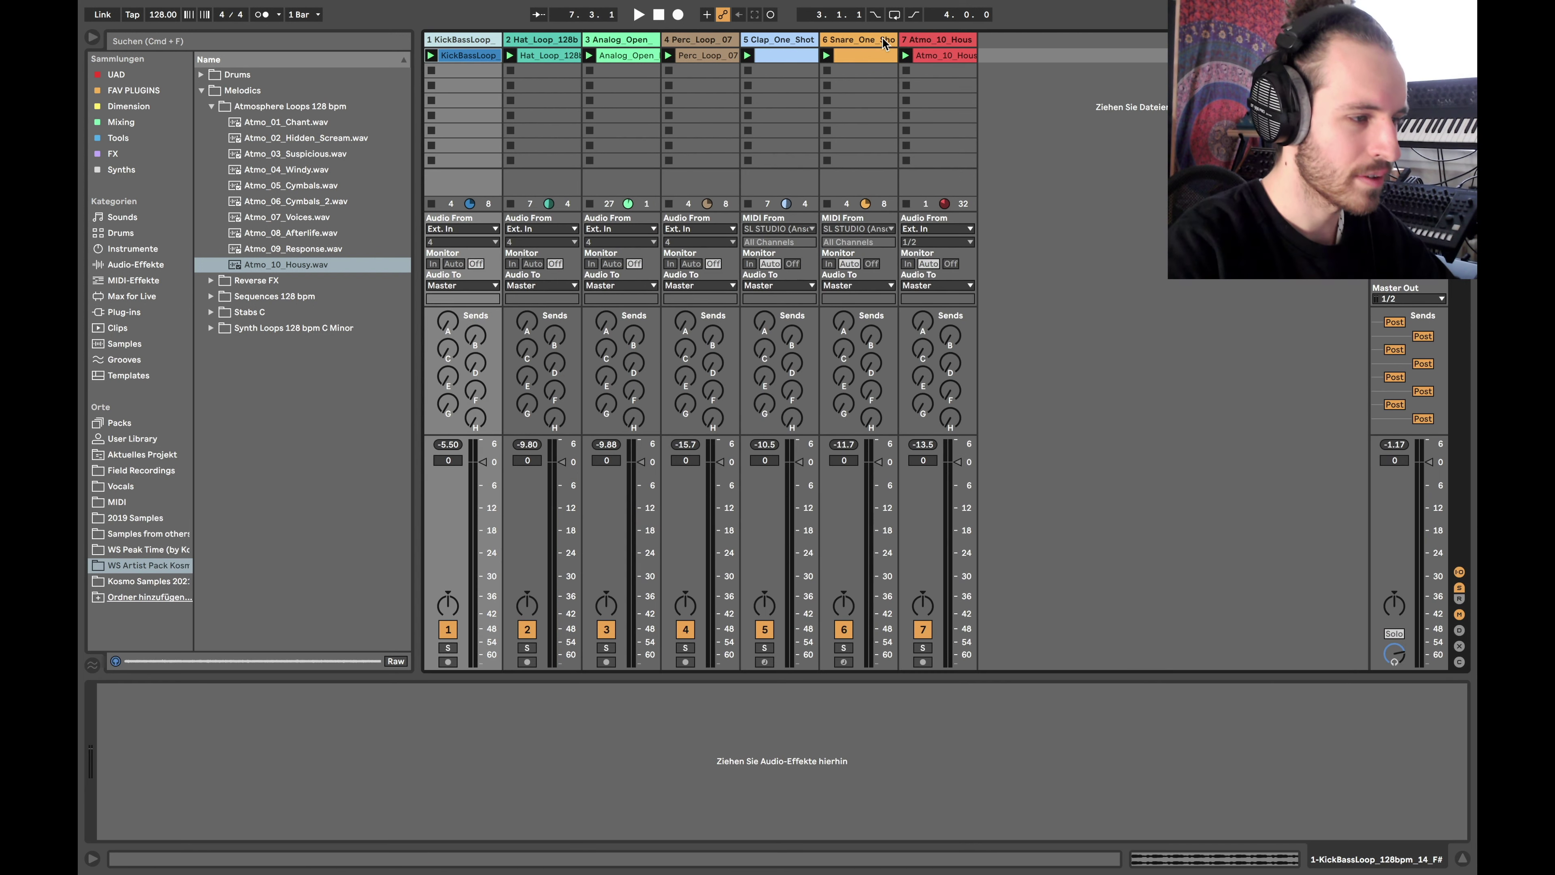
# - Group the six drum tracks from KickBassLoop to Snare_One_Shot, name the group DRUMS, and fold it
pyautogui.keyDown('shift'); pyautogui.click(860, 39); pyautogui.keyUp('shift')
pyautogui.press('super+g')
pyautogui.click(466, 50)
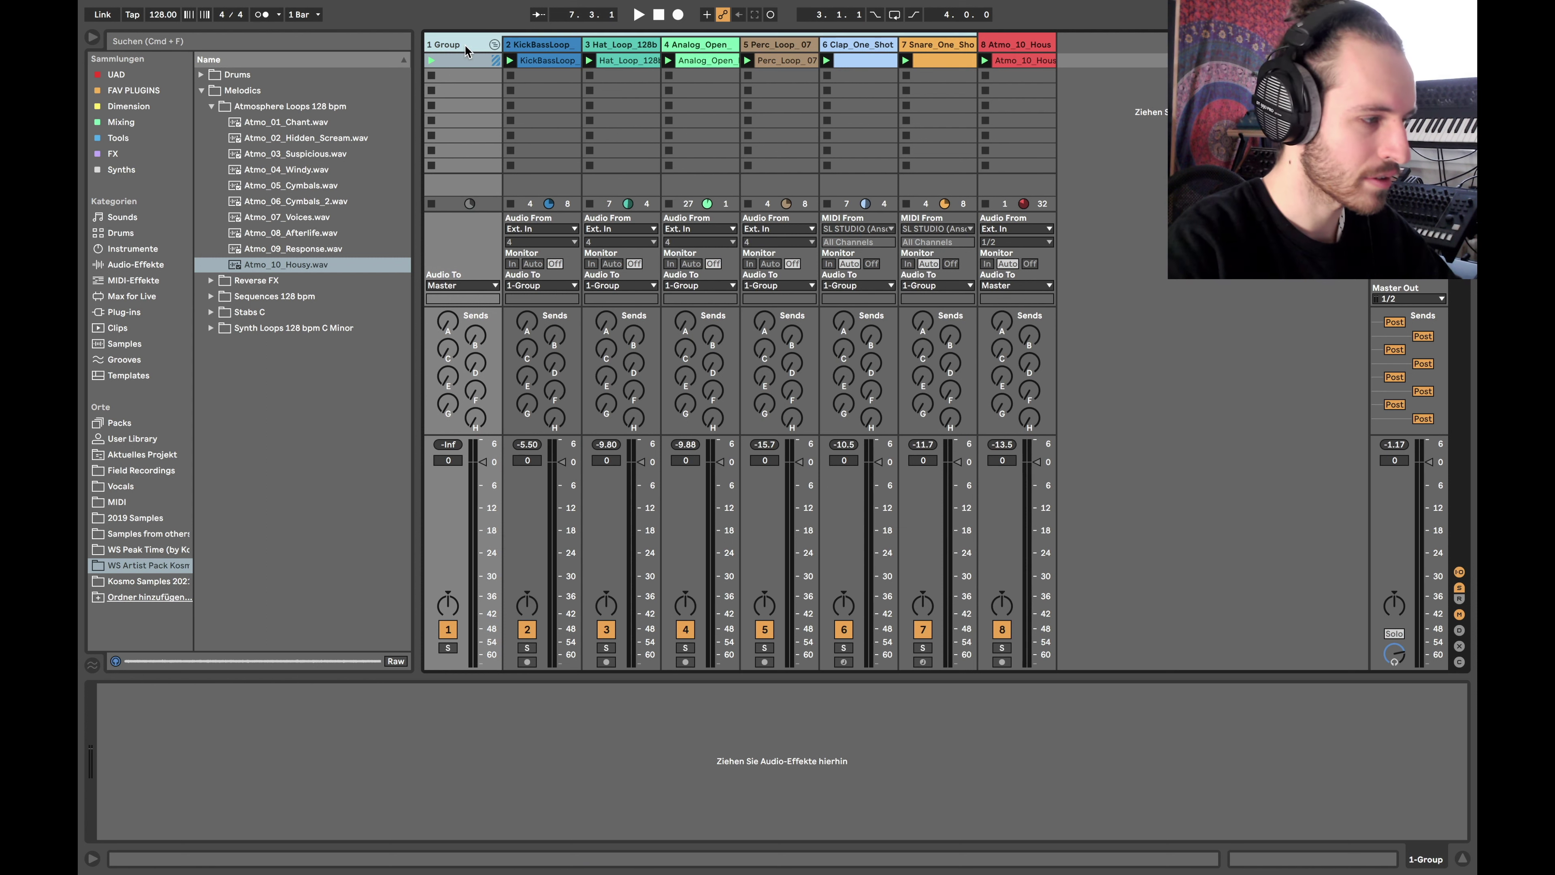
pyautogui.write('DRUMS')
pyautogui.press('Return')
pyautogui.click(494, 44)
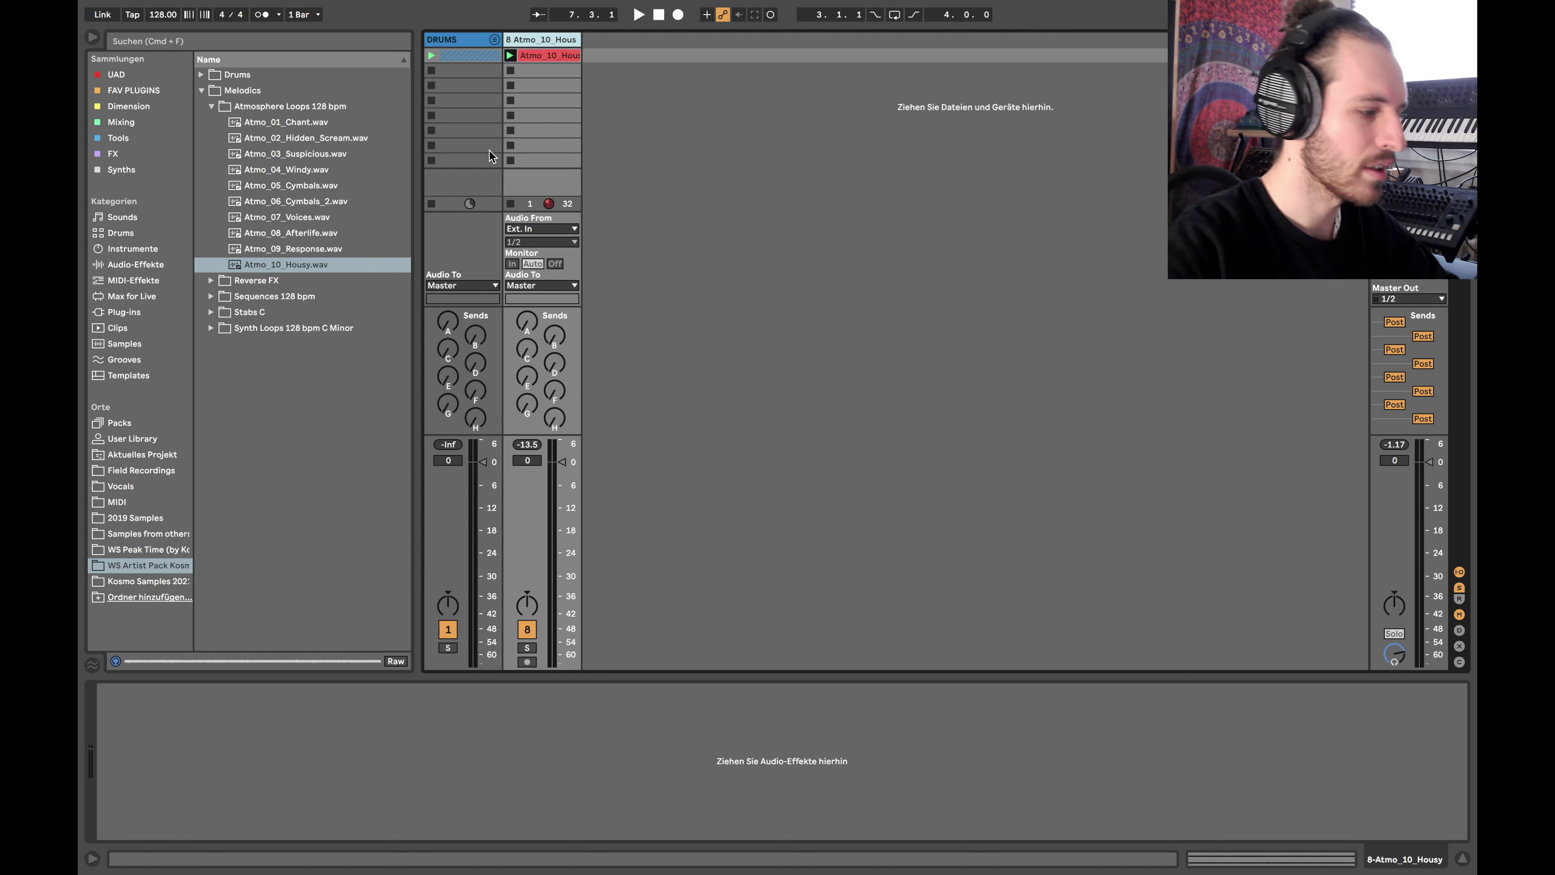
# - Browse the Sequences 128 bpm and Synth Loops 128 bpm C Minor folders and audition Synth_08_Main_Arpeggio.wav
pyautogui.click(210, 296)
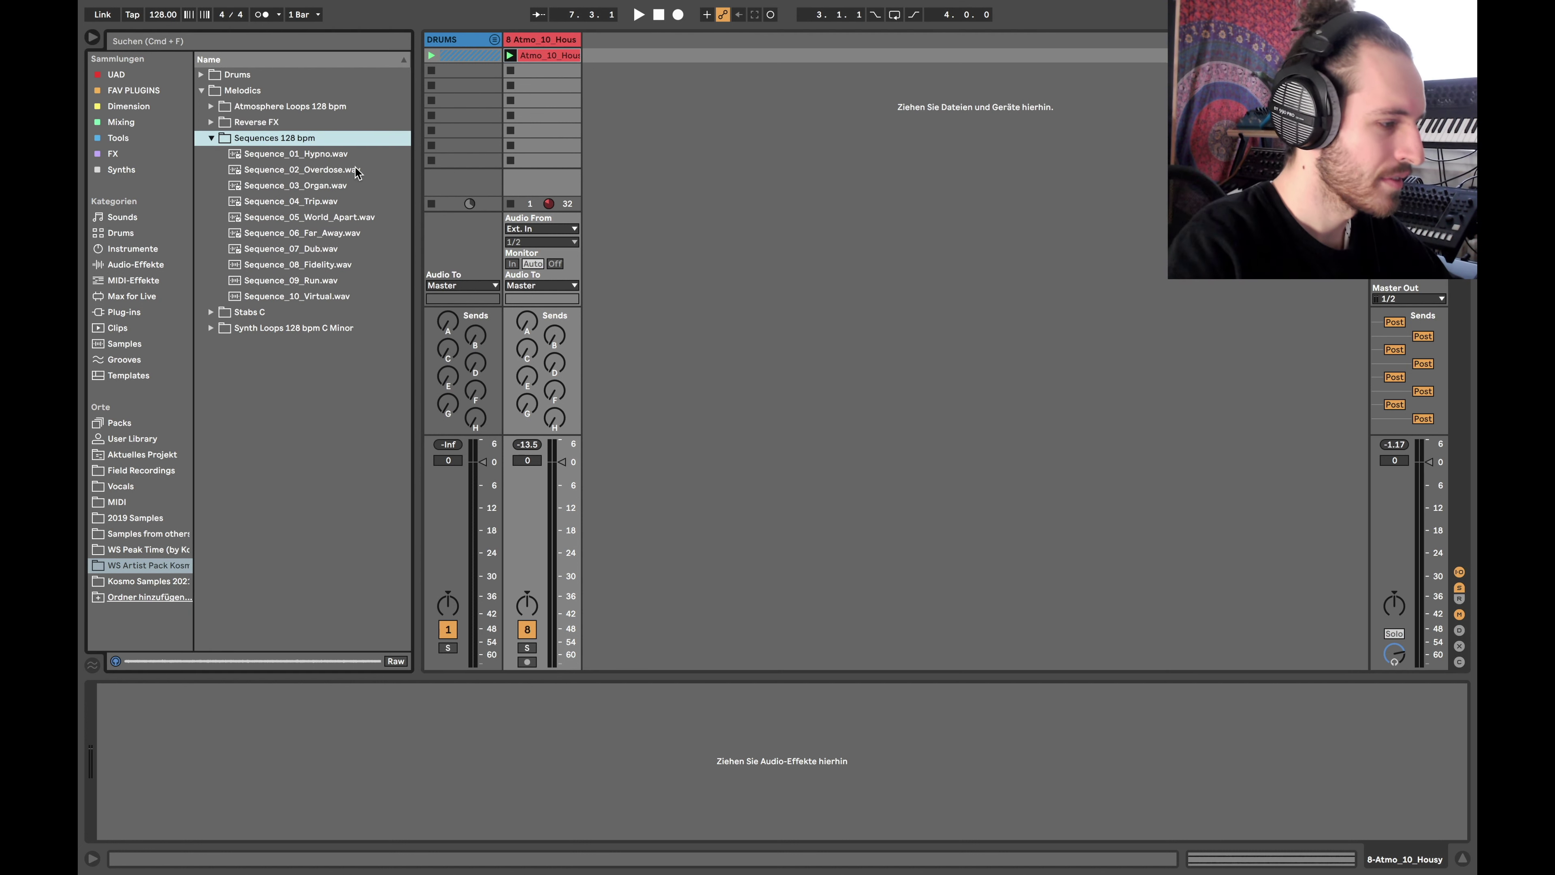
pyautogui.click(201, 331)
pyautogui.click(211, 328)
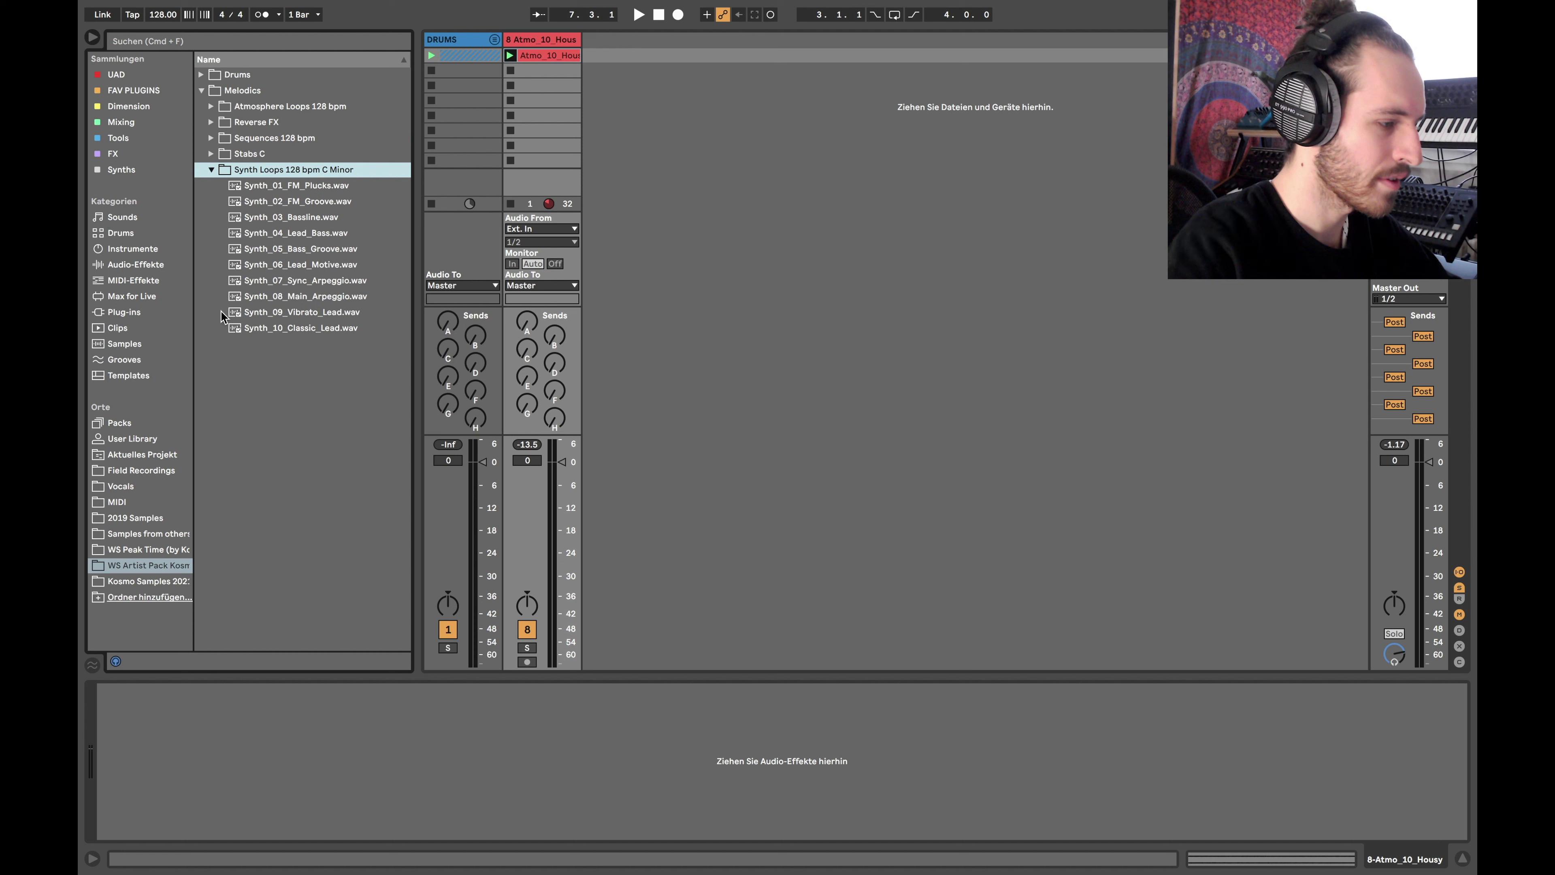
pyautogui.click(315, 298)
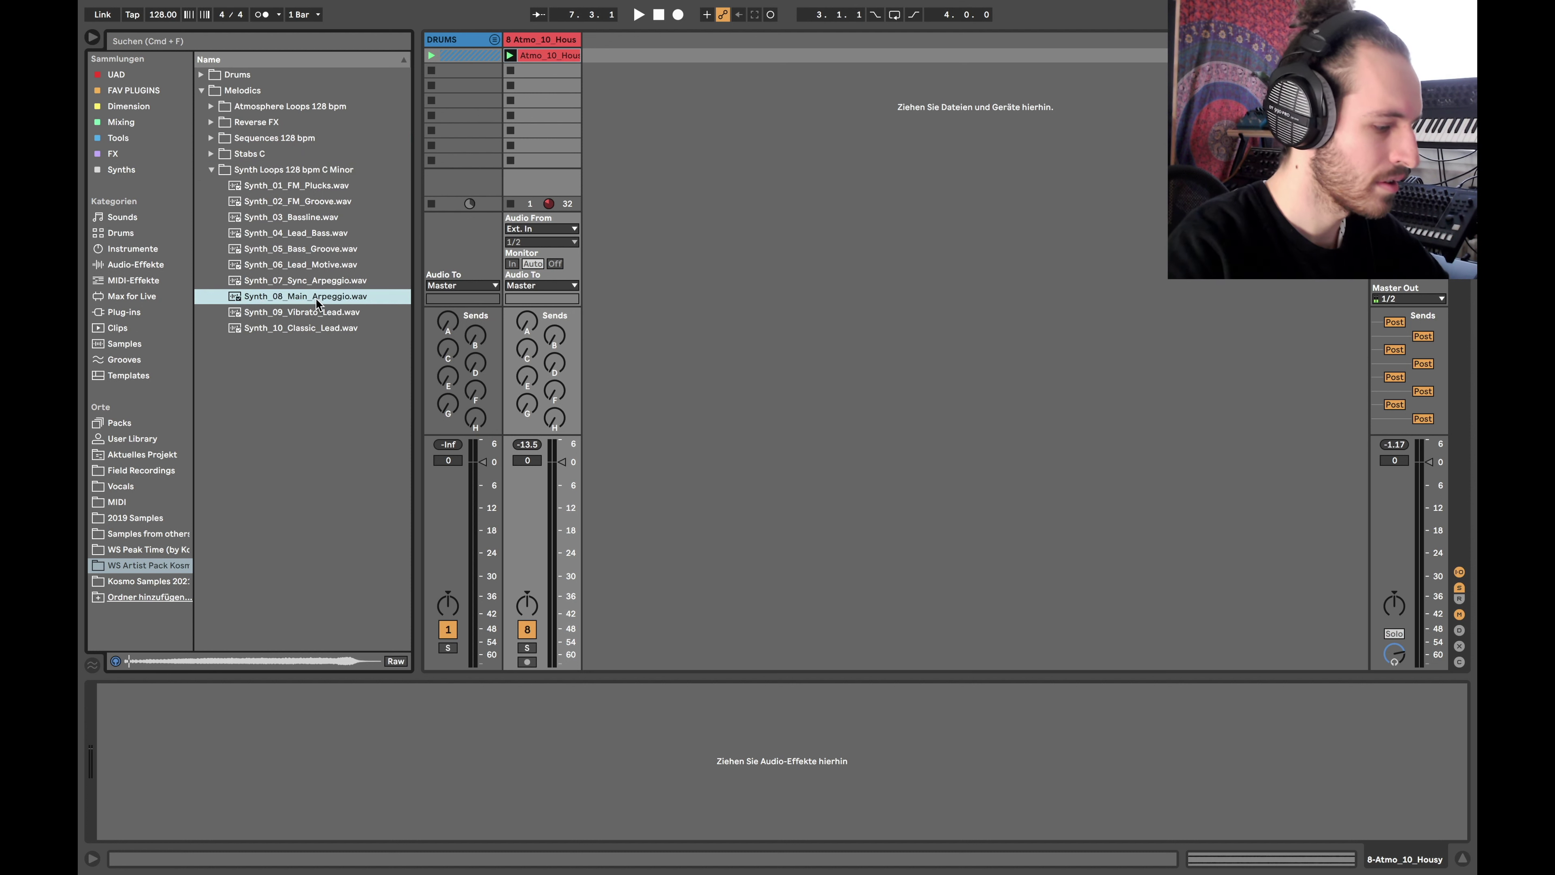
pyautogui.click(219, 659)
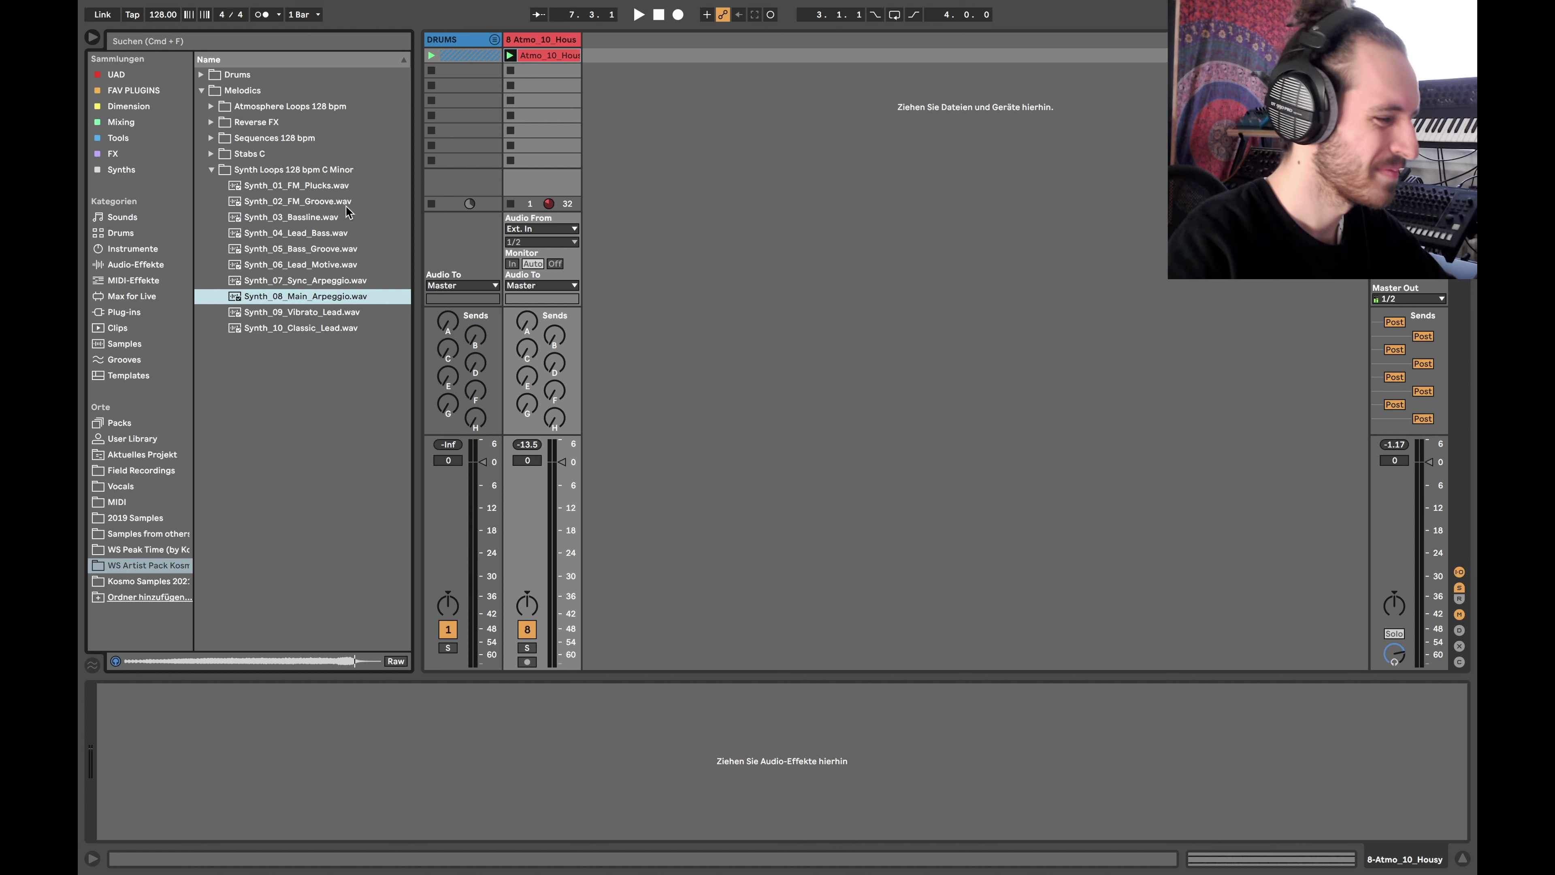
# - Audition Synth_02_FM_Groove.wav and Synth_01_FM_Plucks.wav, plus several stabs in the Stabs C folder, including Synth_Stab_15_Hit.wav
pyautogui.click(297, 202)
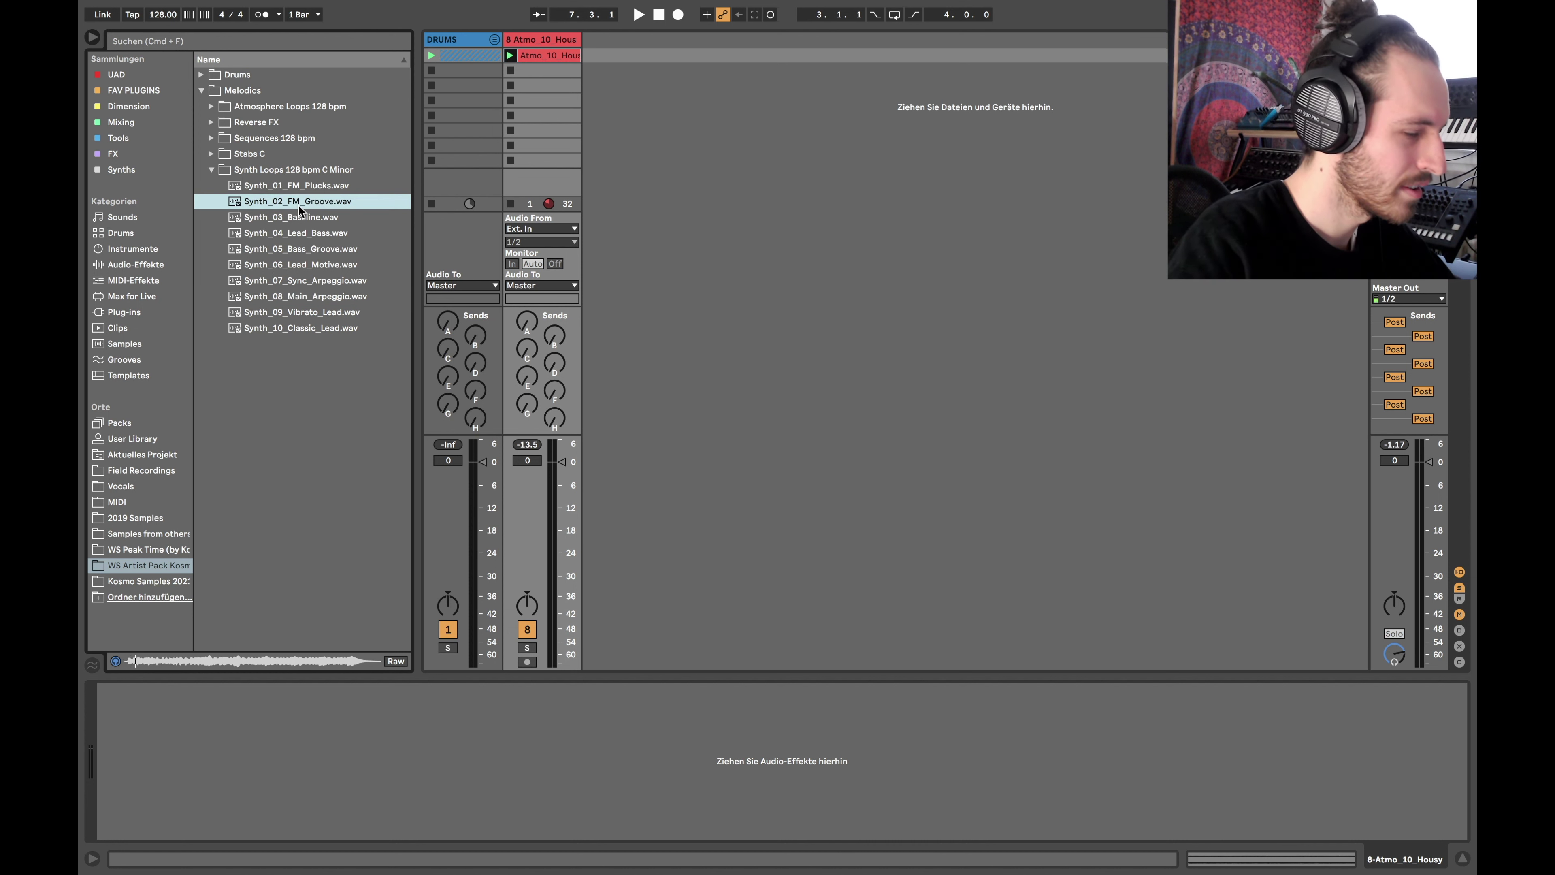
pyautogui.click(277, 187)
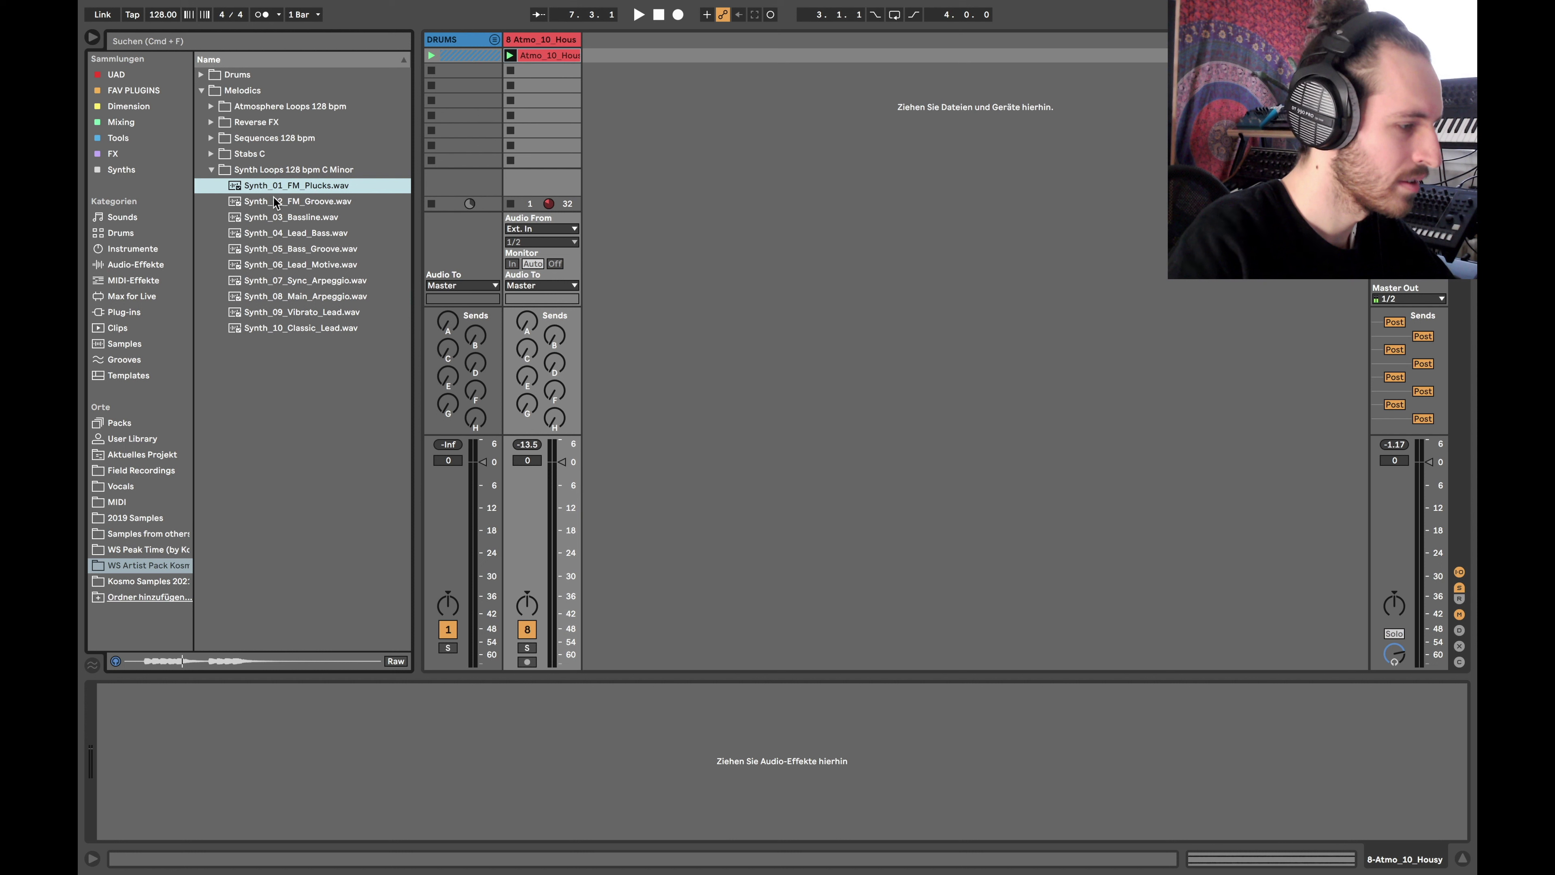
pyautogui.click(215, 154)
pyautogui.click(300, 217)
pyautogui.click(306, 299)
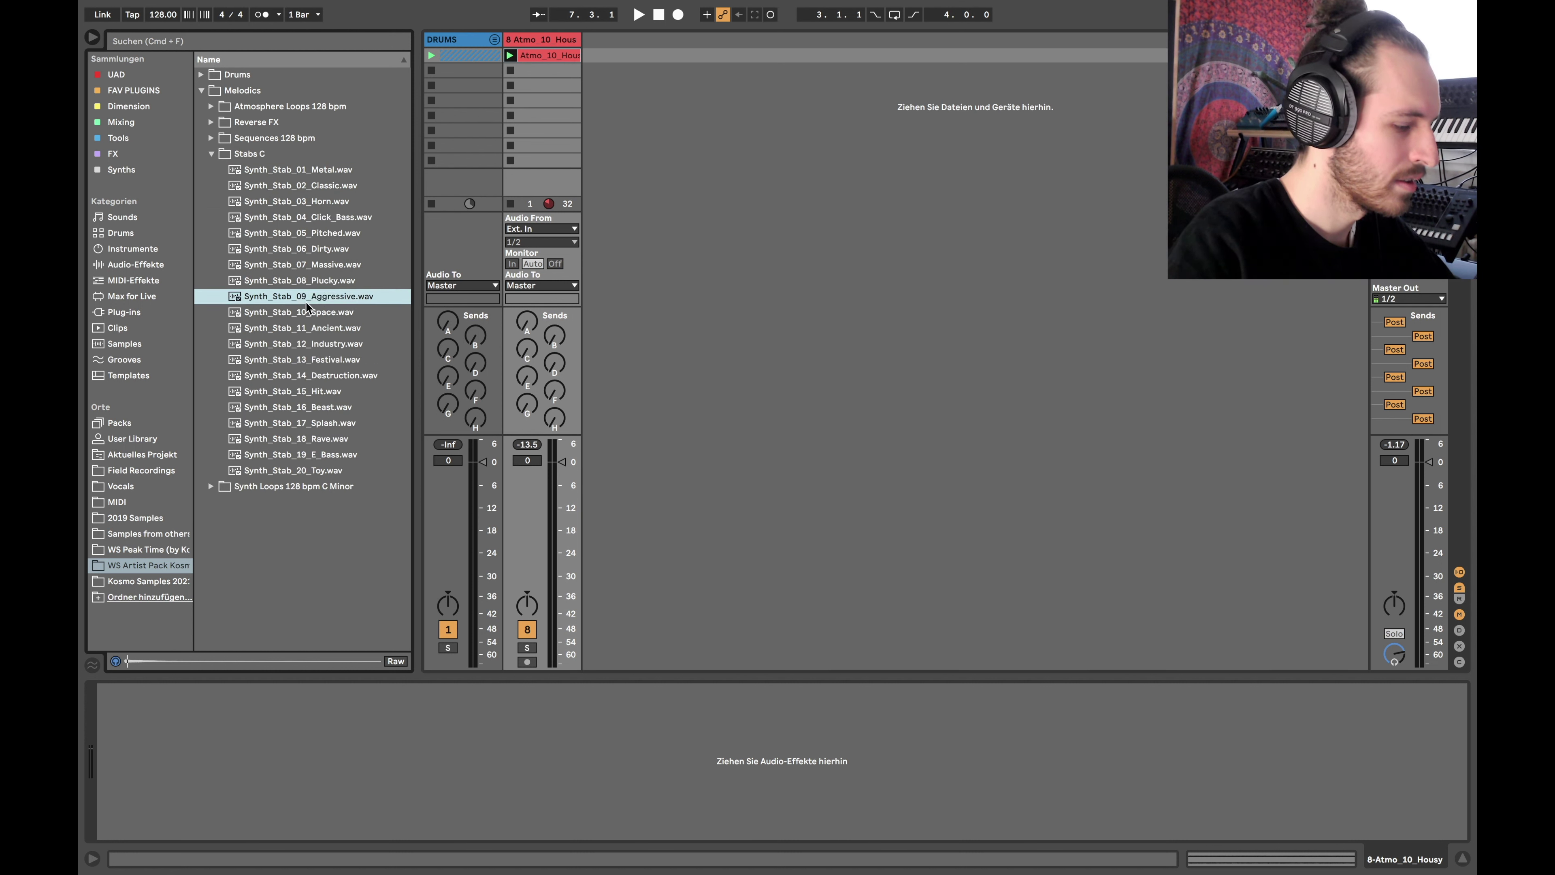
pyautogui.click(314, 380)
pyautogui.click(318, 411)
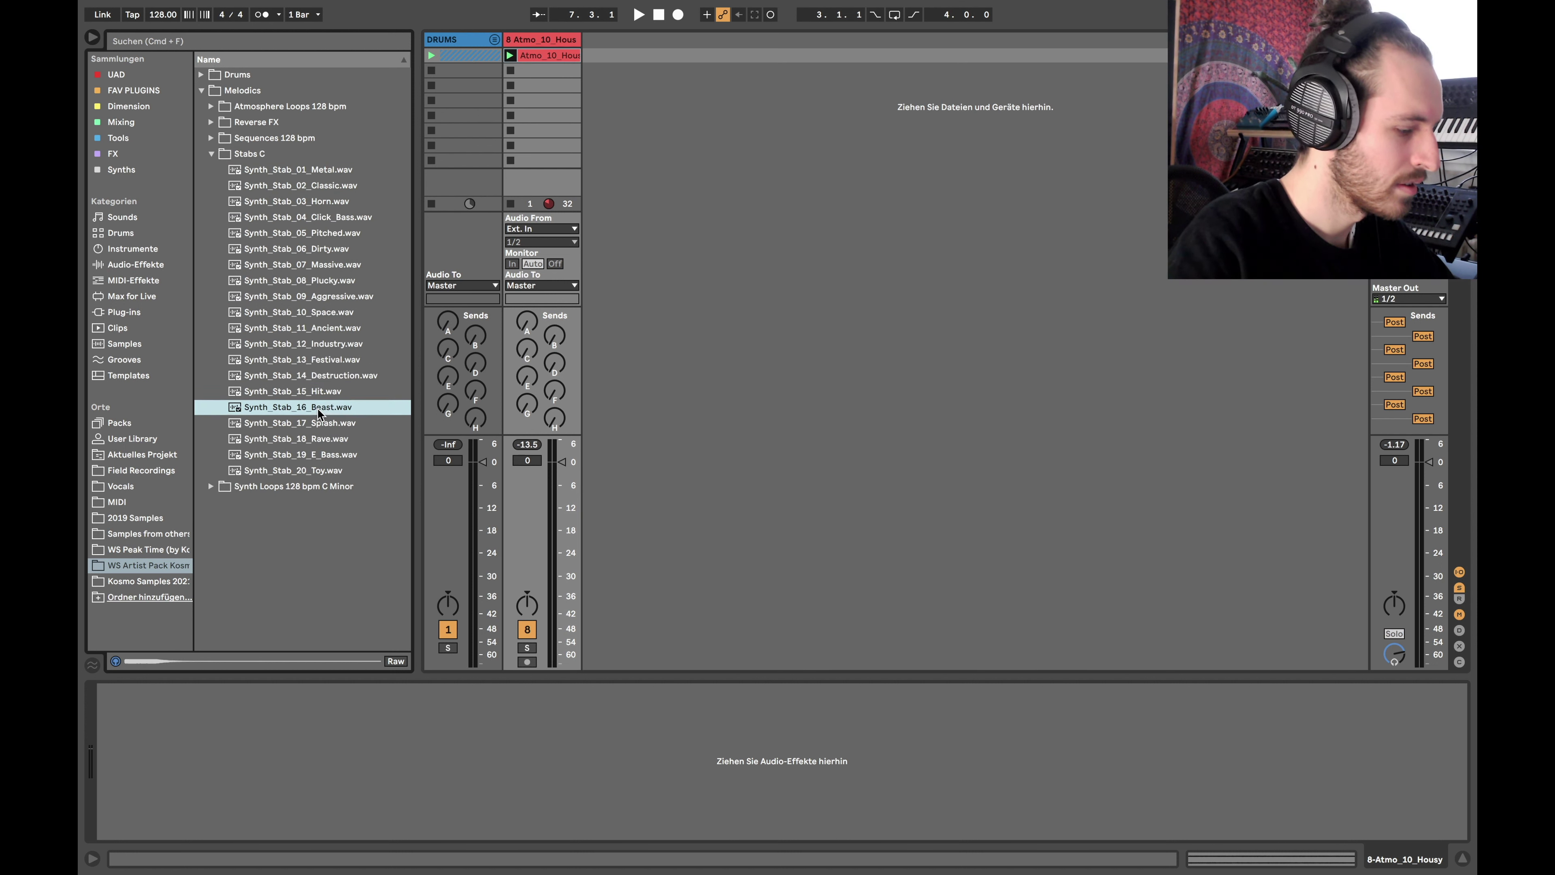
pyautogui.click(318, 394)
pyautogui.click(319, 426)
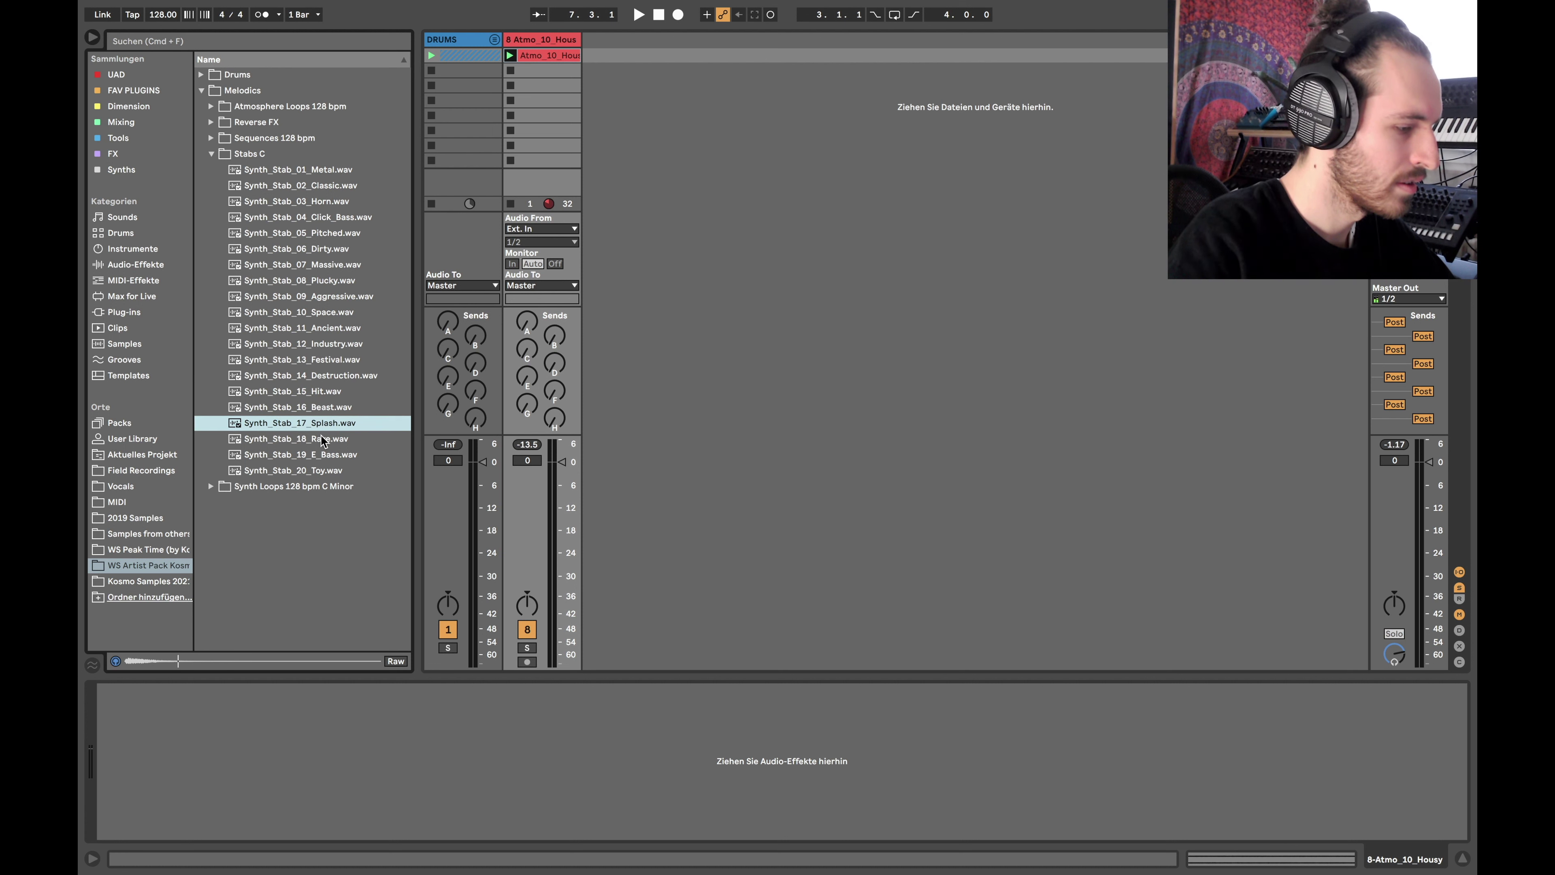
pyautogui.click(323, 441)
pyautogui.click(323, 392)
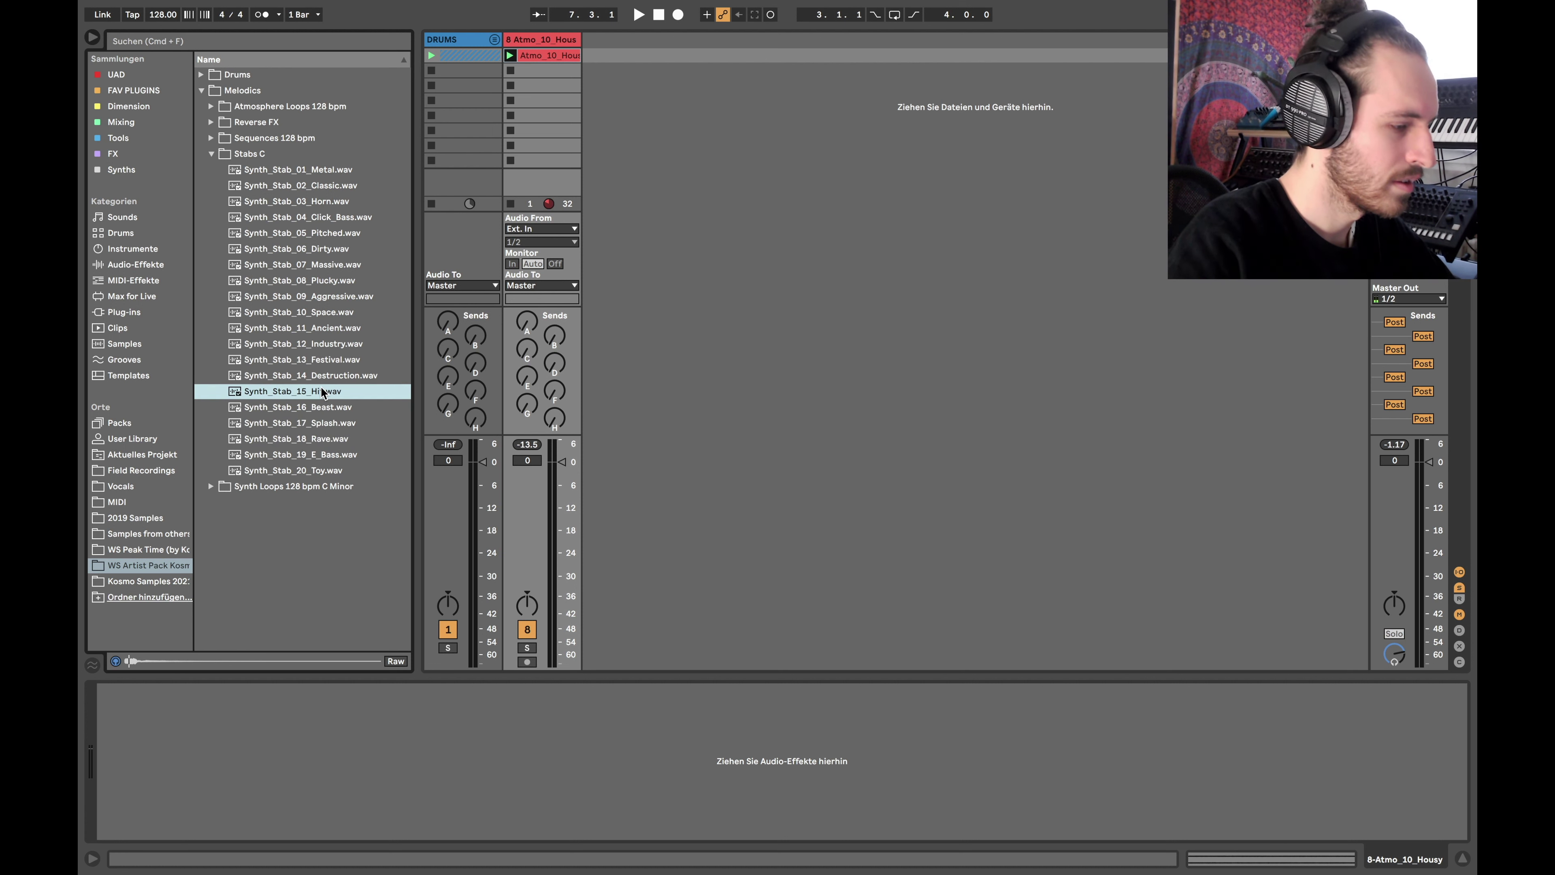
# - Insert a MIDI track after the Atmo_10_Housy track and load Synth_Stab_15_Hit.wav onto it as a sampler instrument
pyautogui.click(539, 39)
pyautogui.press('super+shift+t')
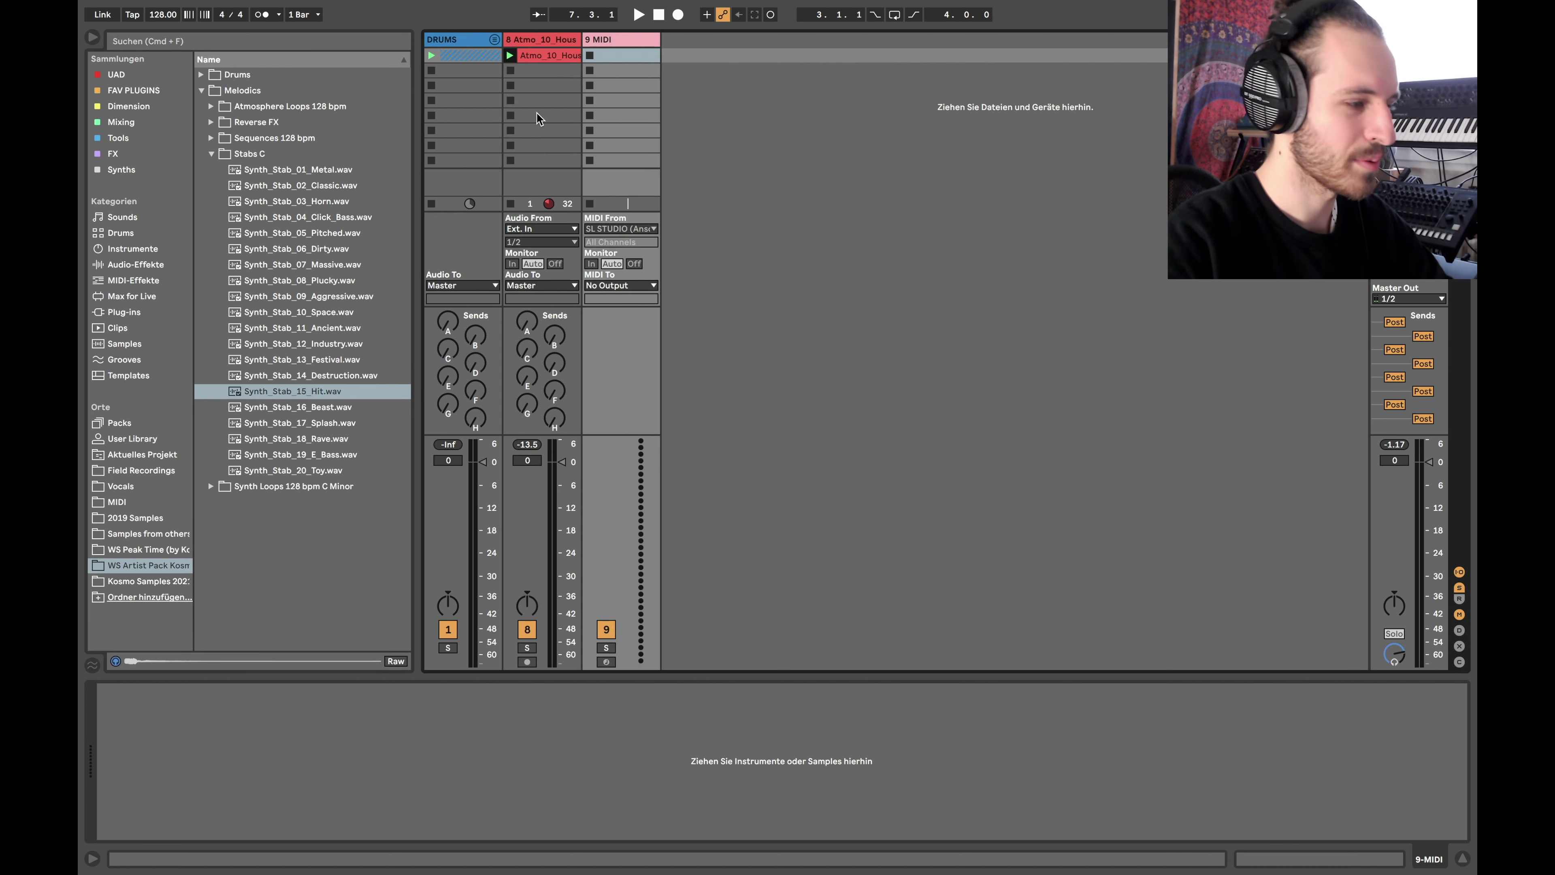
pyautogui.doubleClick(302, 391)
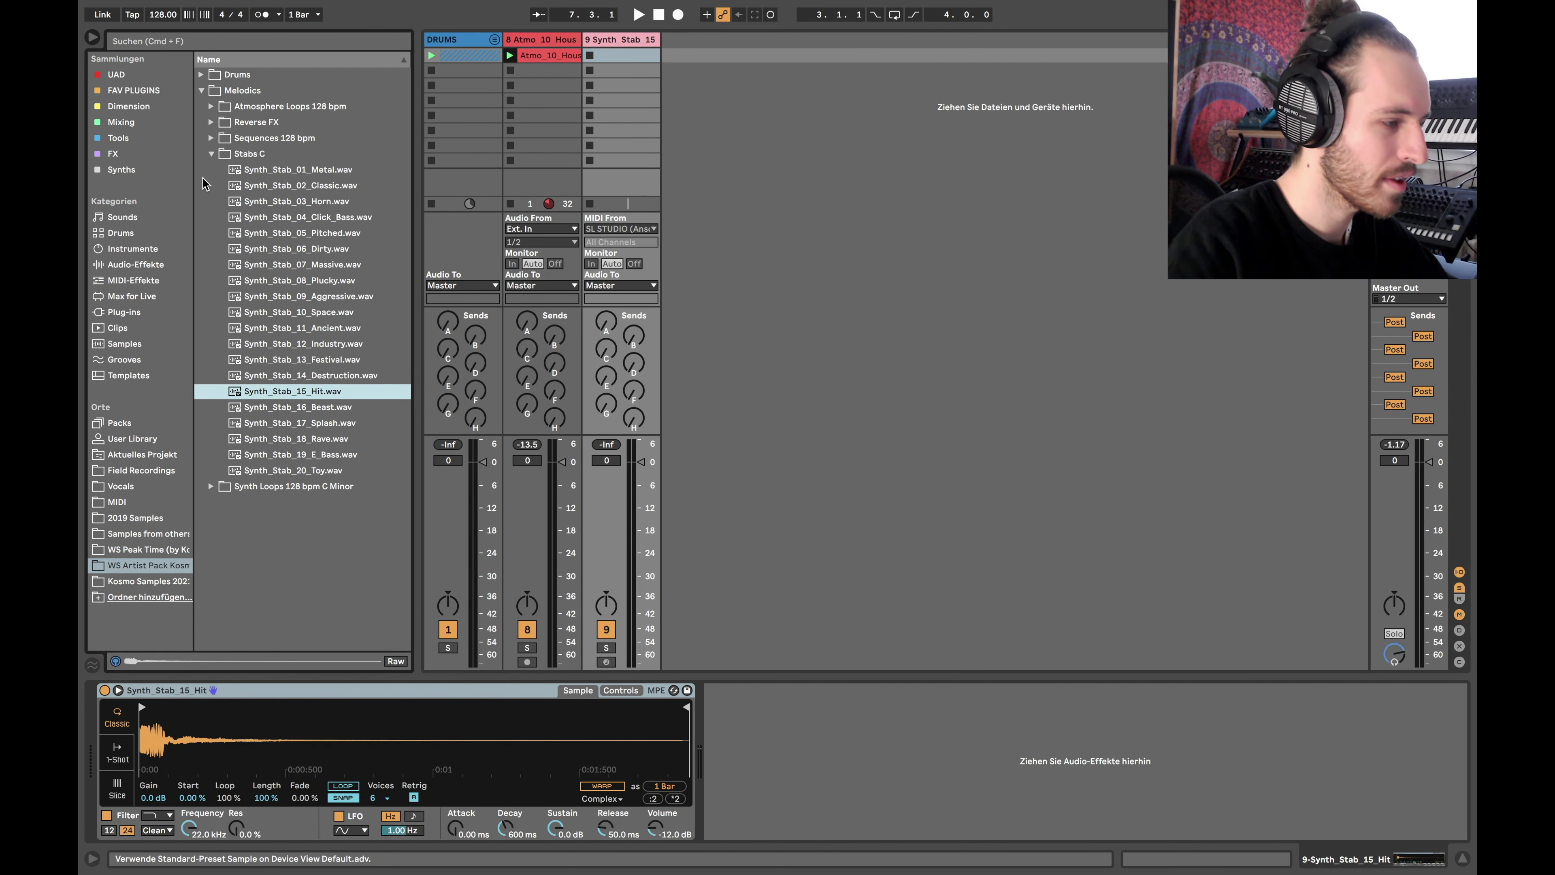
# - Audition loops in the Sequences 128 bpm folder, including Organ, Hypno, World_Apart, Dub, Fidelity and Run
pyautogui.click(211, 139)
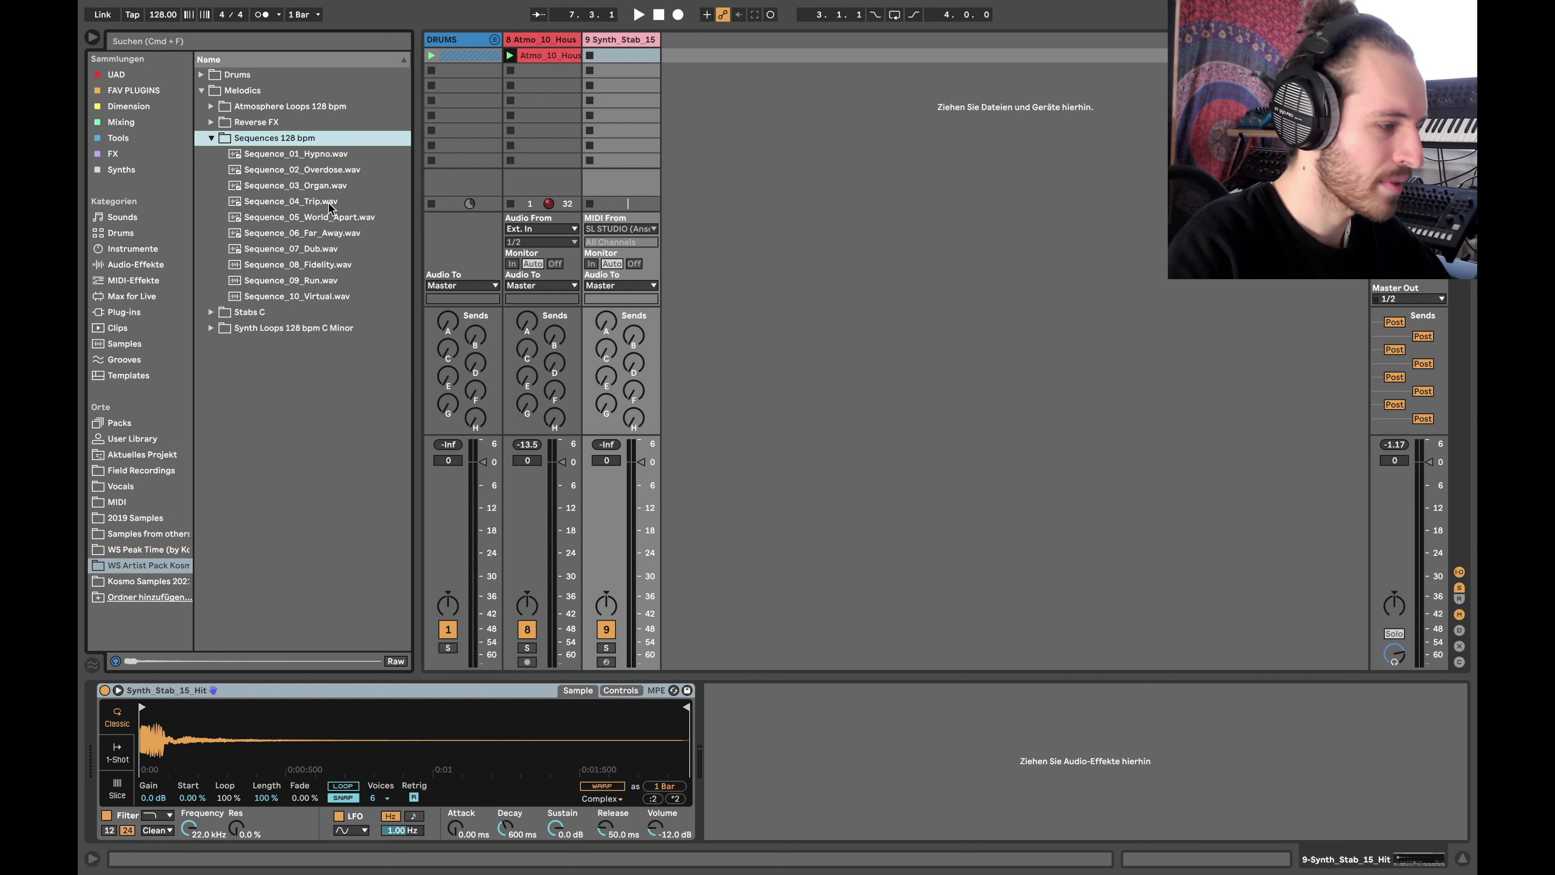
pyautogui.click(318, 186)
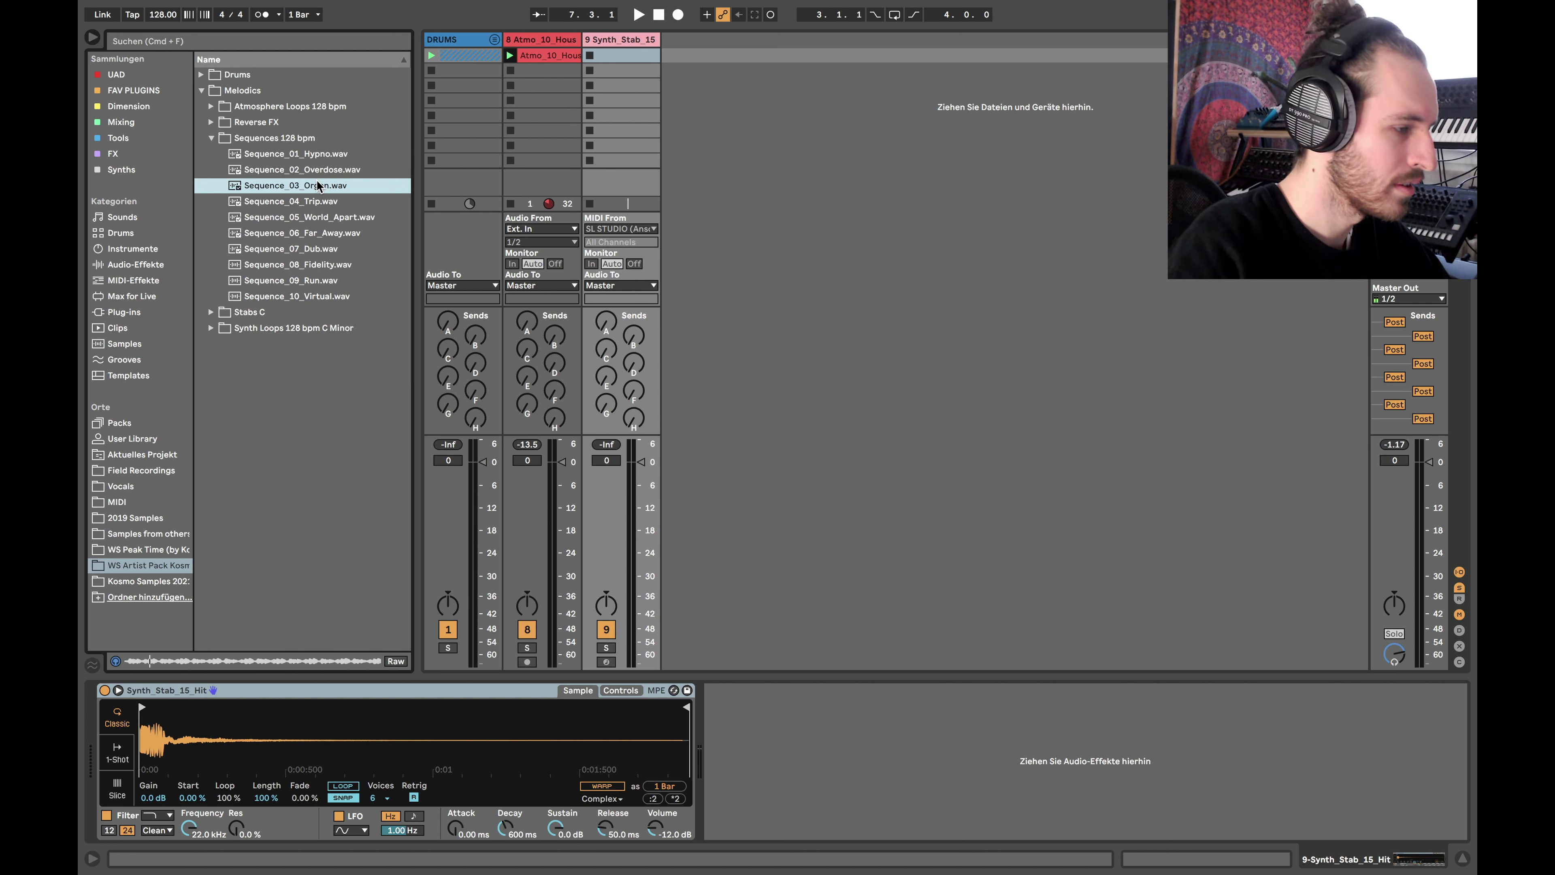
pyautogui.click(304, 154)
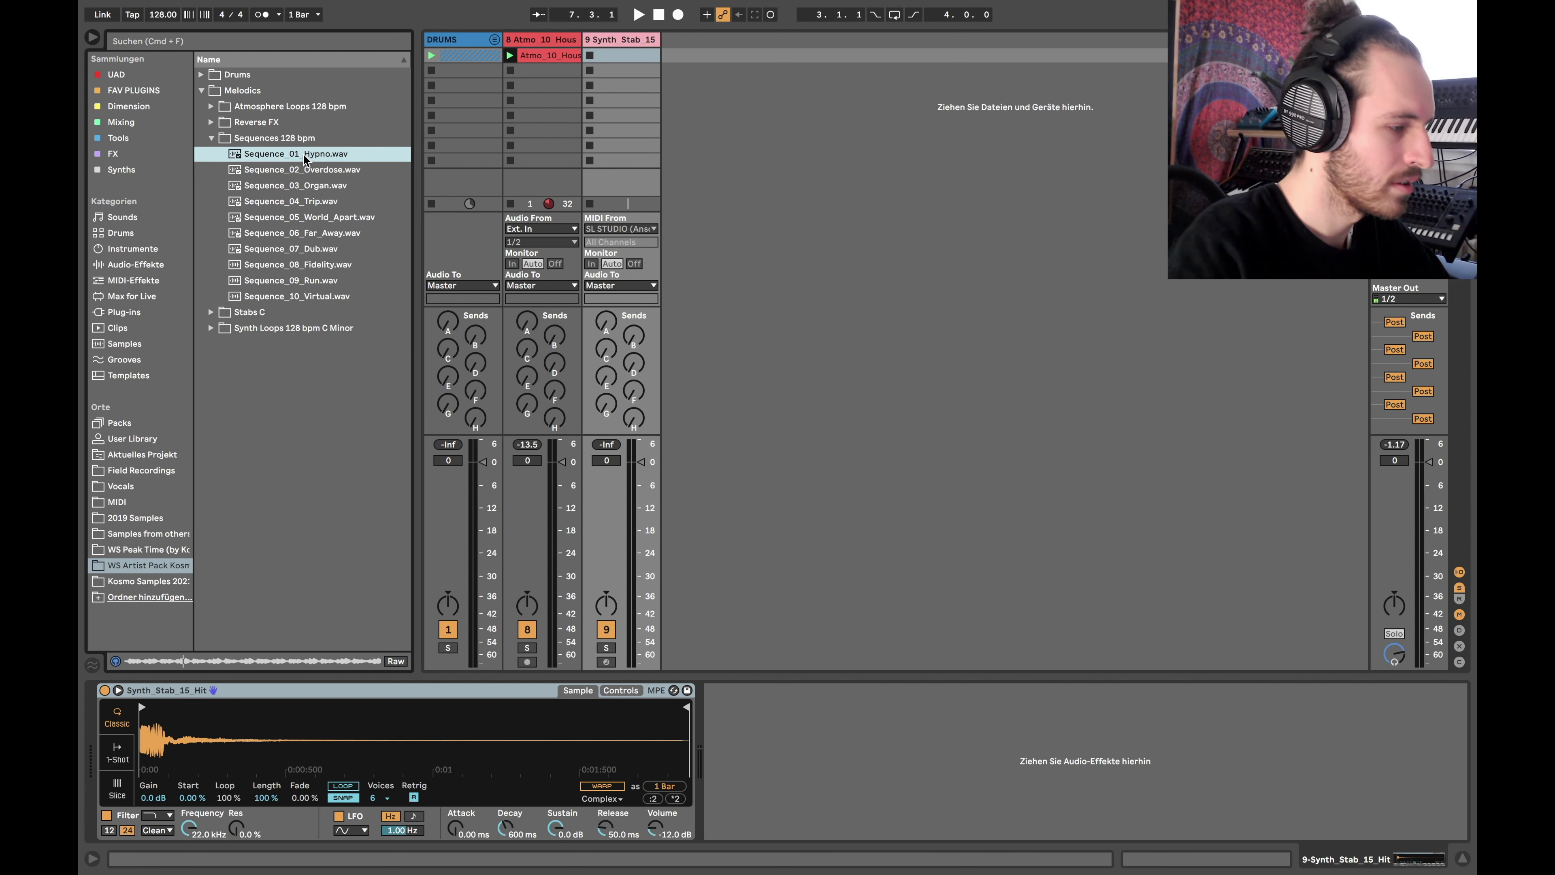
pyautogui.click(318, 219)
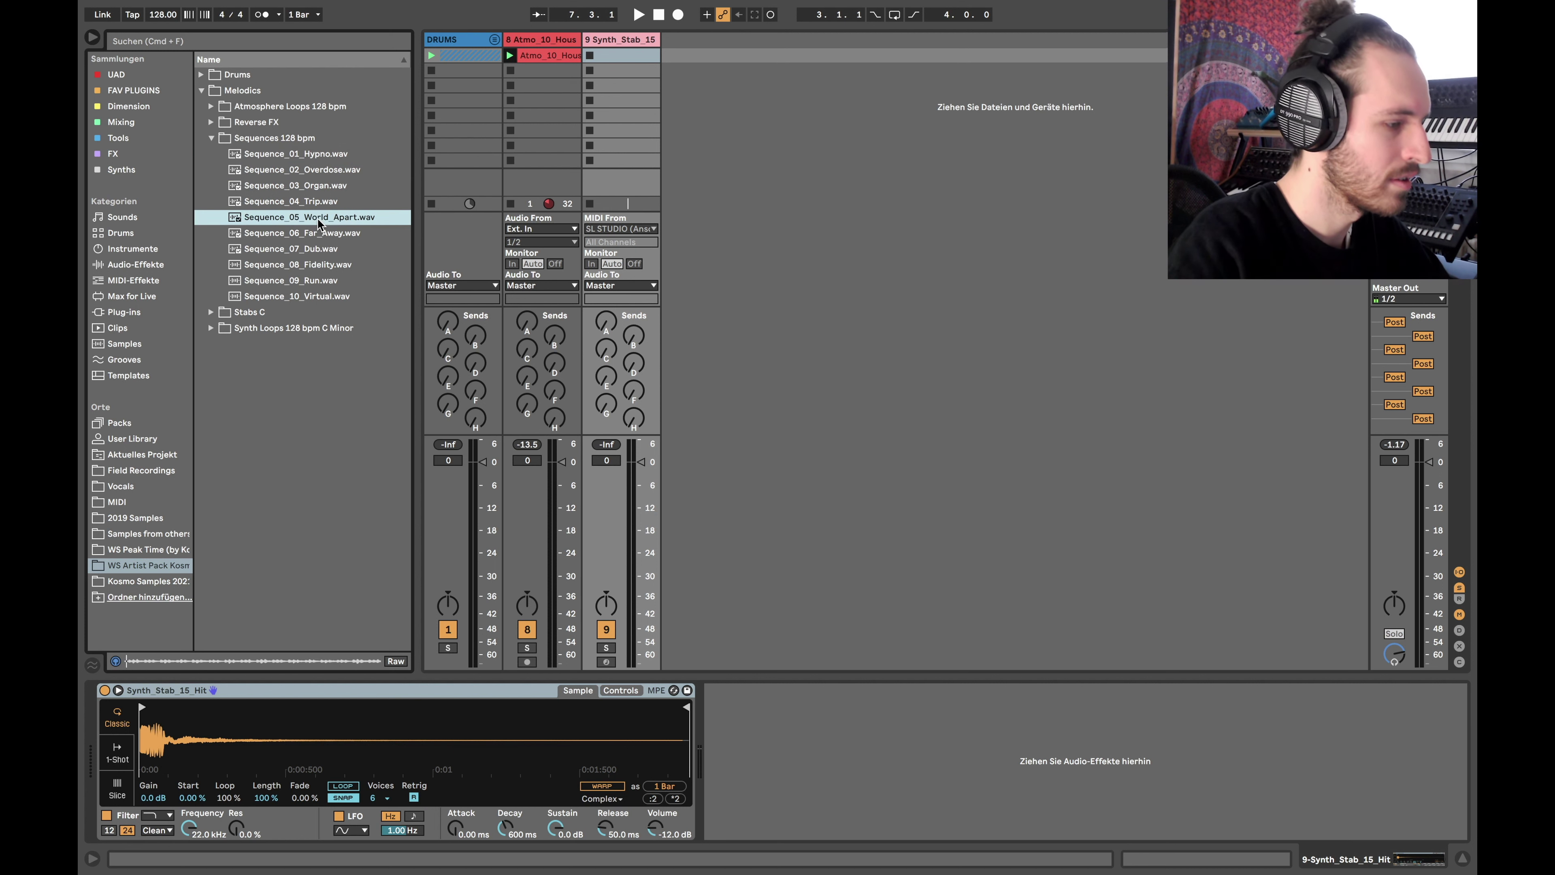
pyautogui.click(323, 250)
pyautogui.click(324, 269)
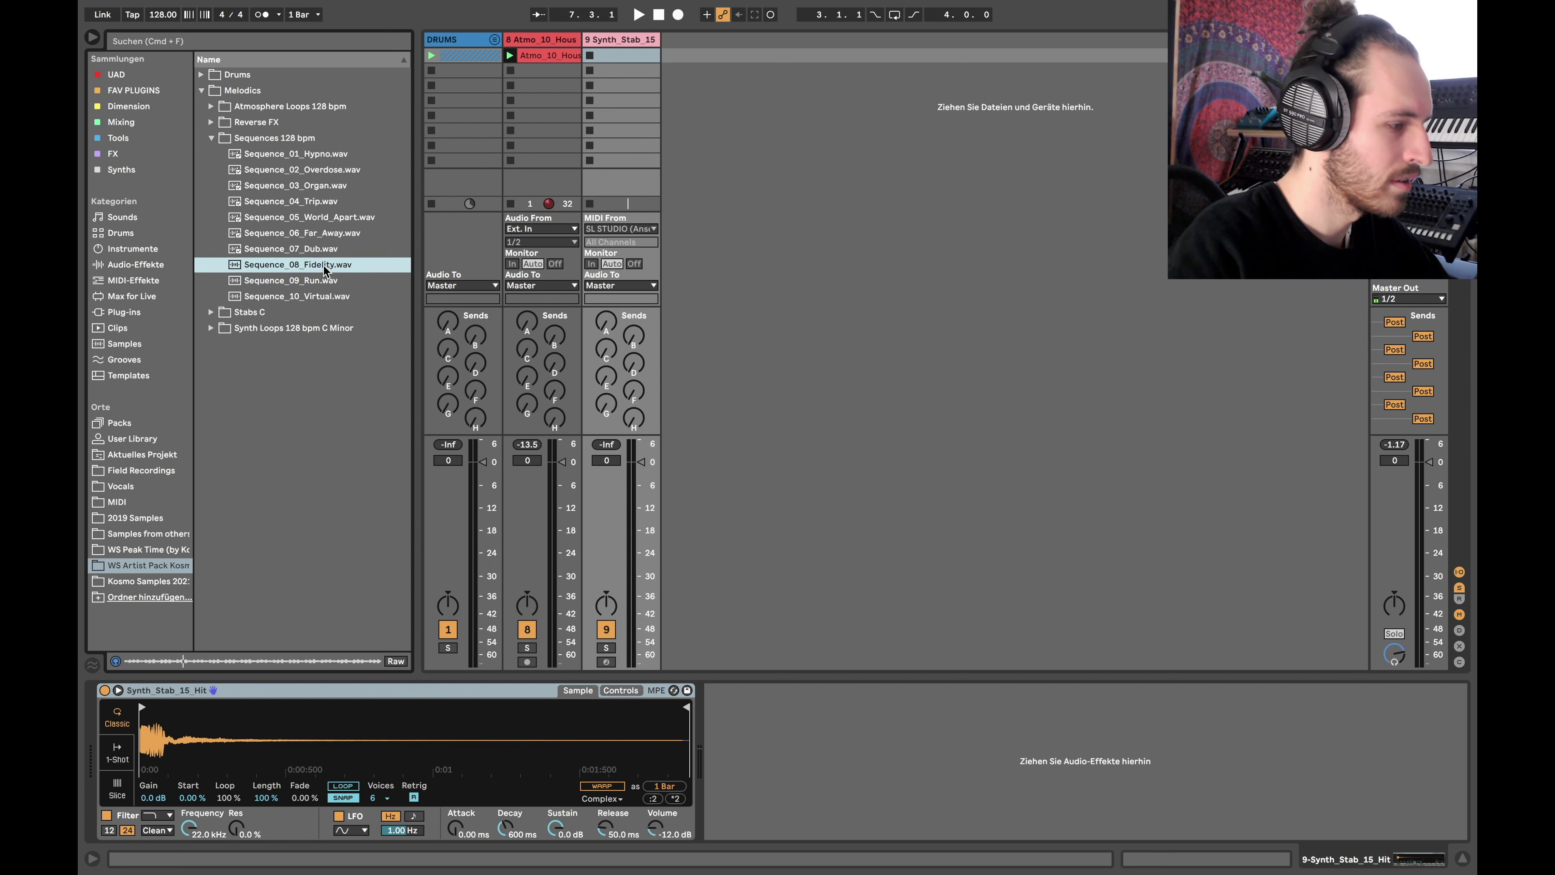
pyautogui.click(328, 282)
# - Create a one-bar stab clip with a C3 note at 1.1.1, and add a Note Length effect set to 32.3 ms
pyautogui.press('super+shift+m')
pyautogui.doubleClick(484, 728)
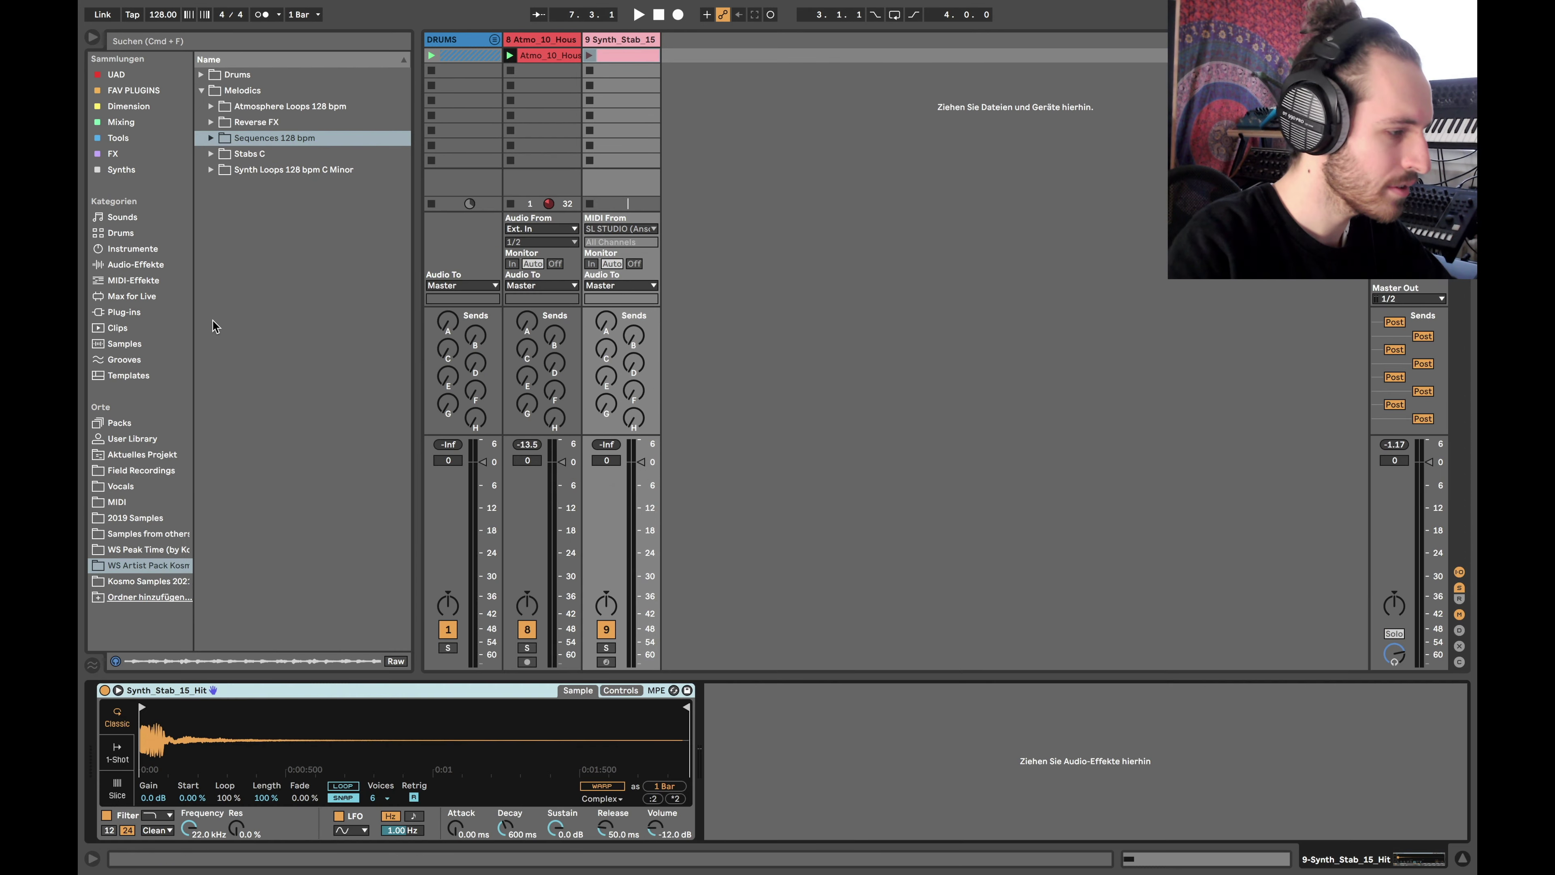
pyautogui.click(133, 280)
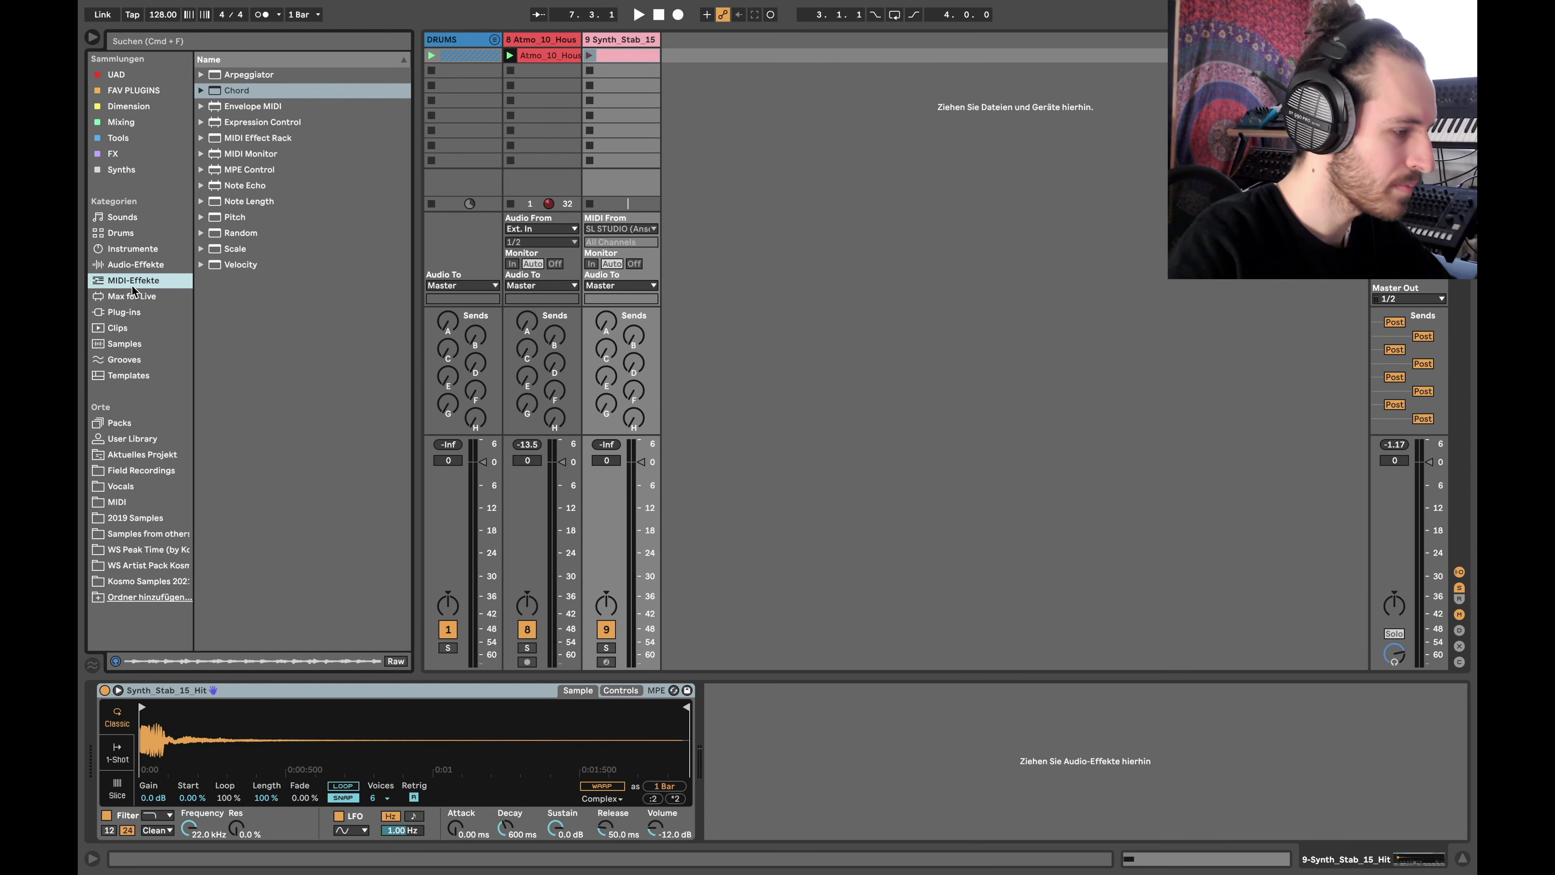
pyautogui.click(251, 203)
pyautogui.doubleClick(251, 207)
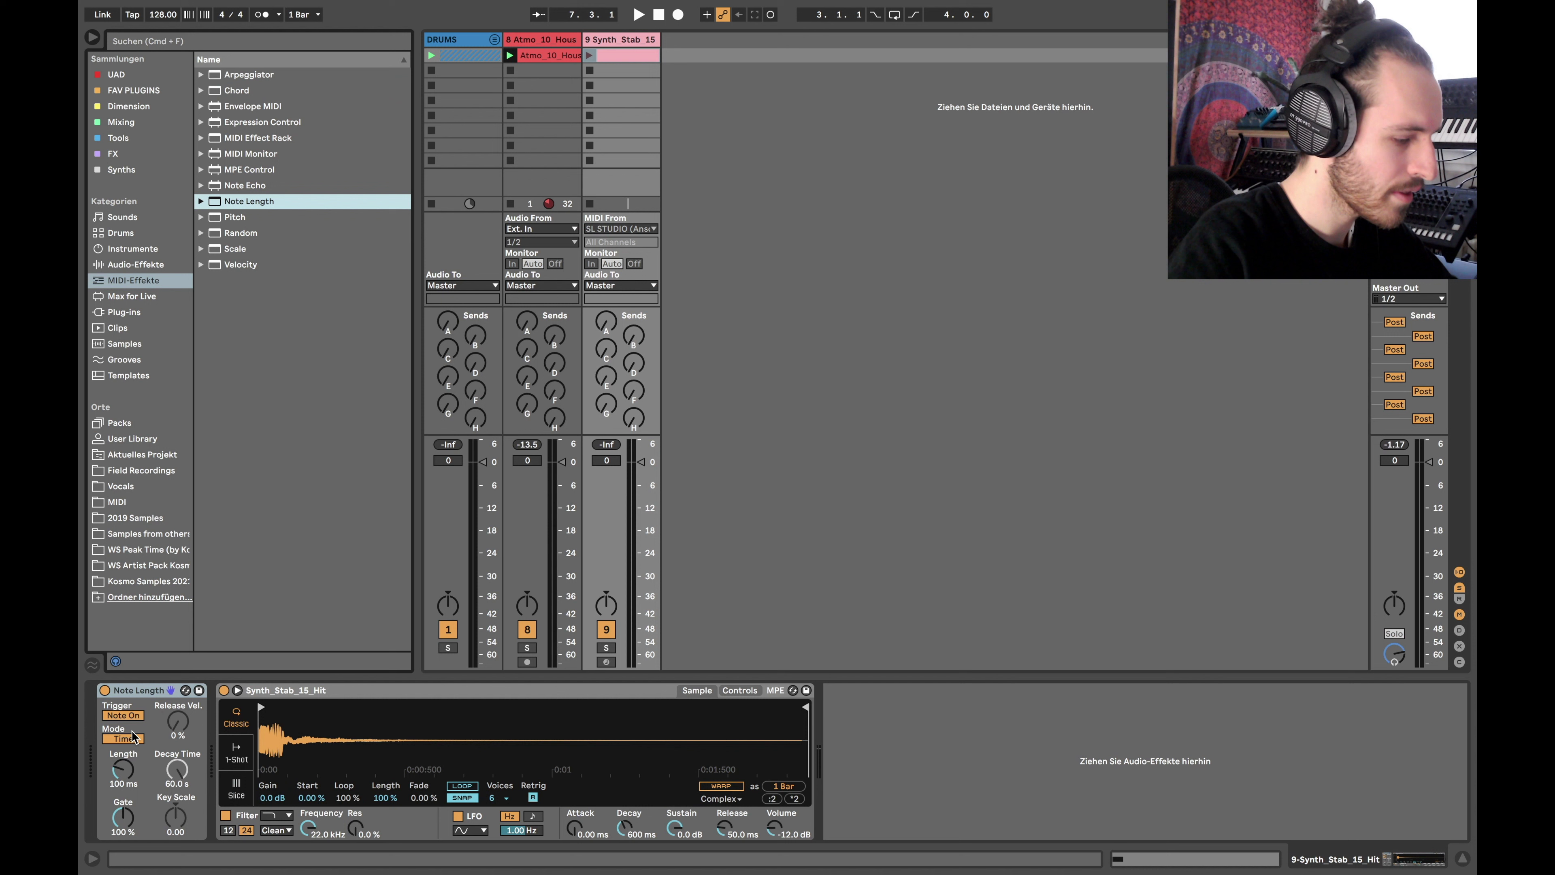
pyautogui.moveTo(122, 770); pyautogui.dragTo(123, 781)
# - Try transposing the C3 note and adding a D#3 note above it in the stab clip
pyautogui.hotkey('shift', 'Tab')
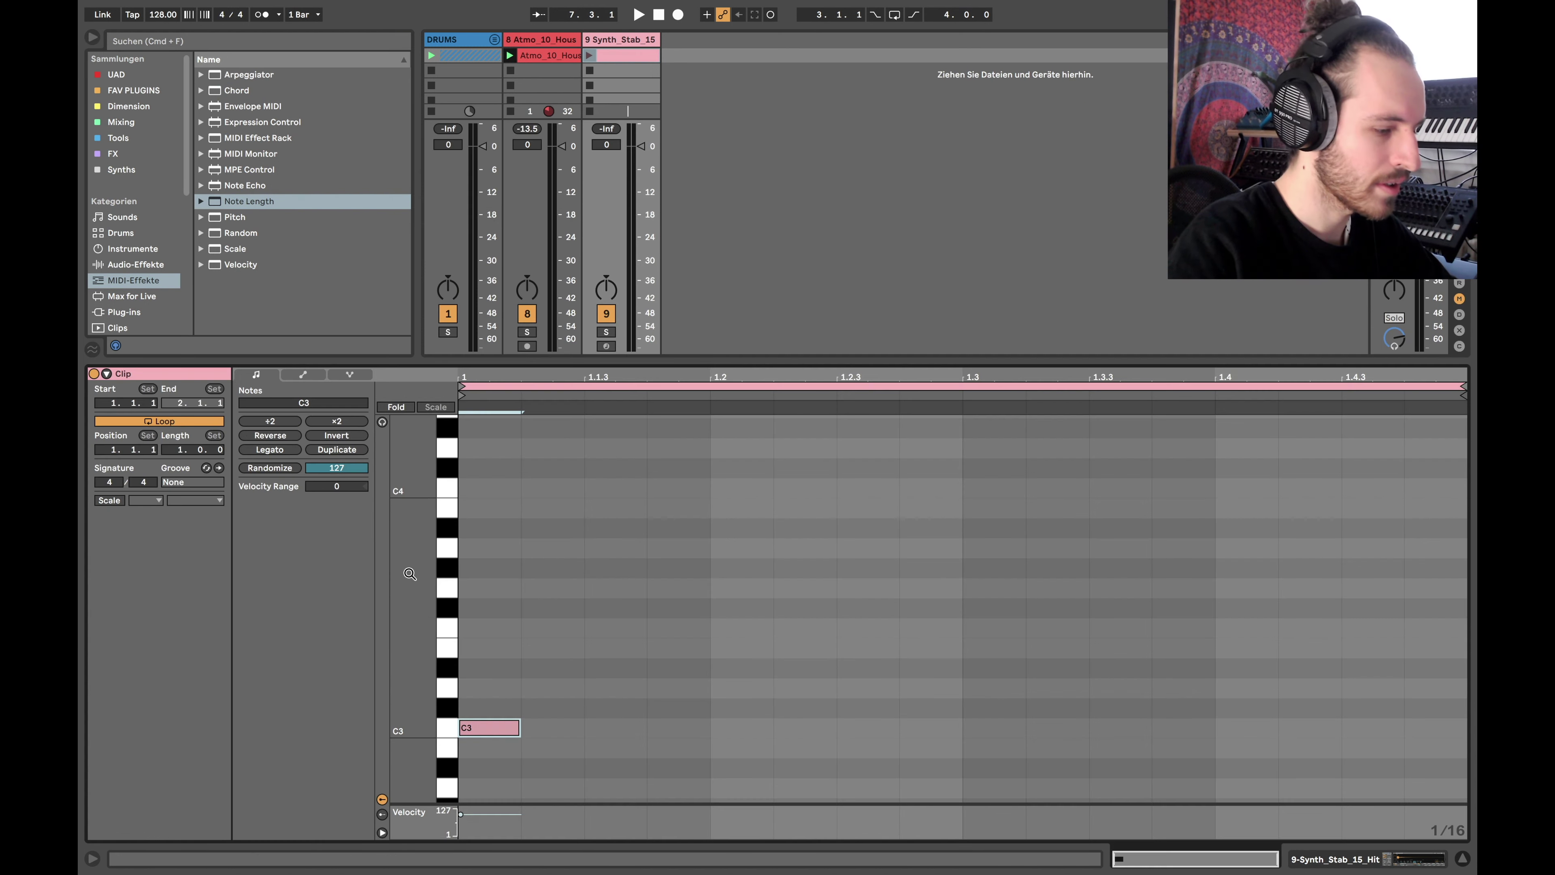
pyautogui.press('Up')
pyautogui.press('Up')
pyautogui.press('Down')
pyautogui.press('Down')
pyautogui.hotkey('shift', 'Tab')
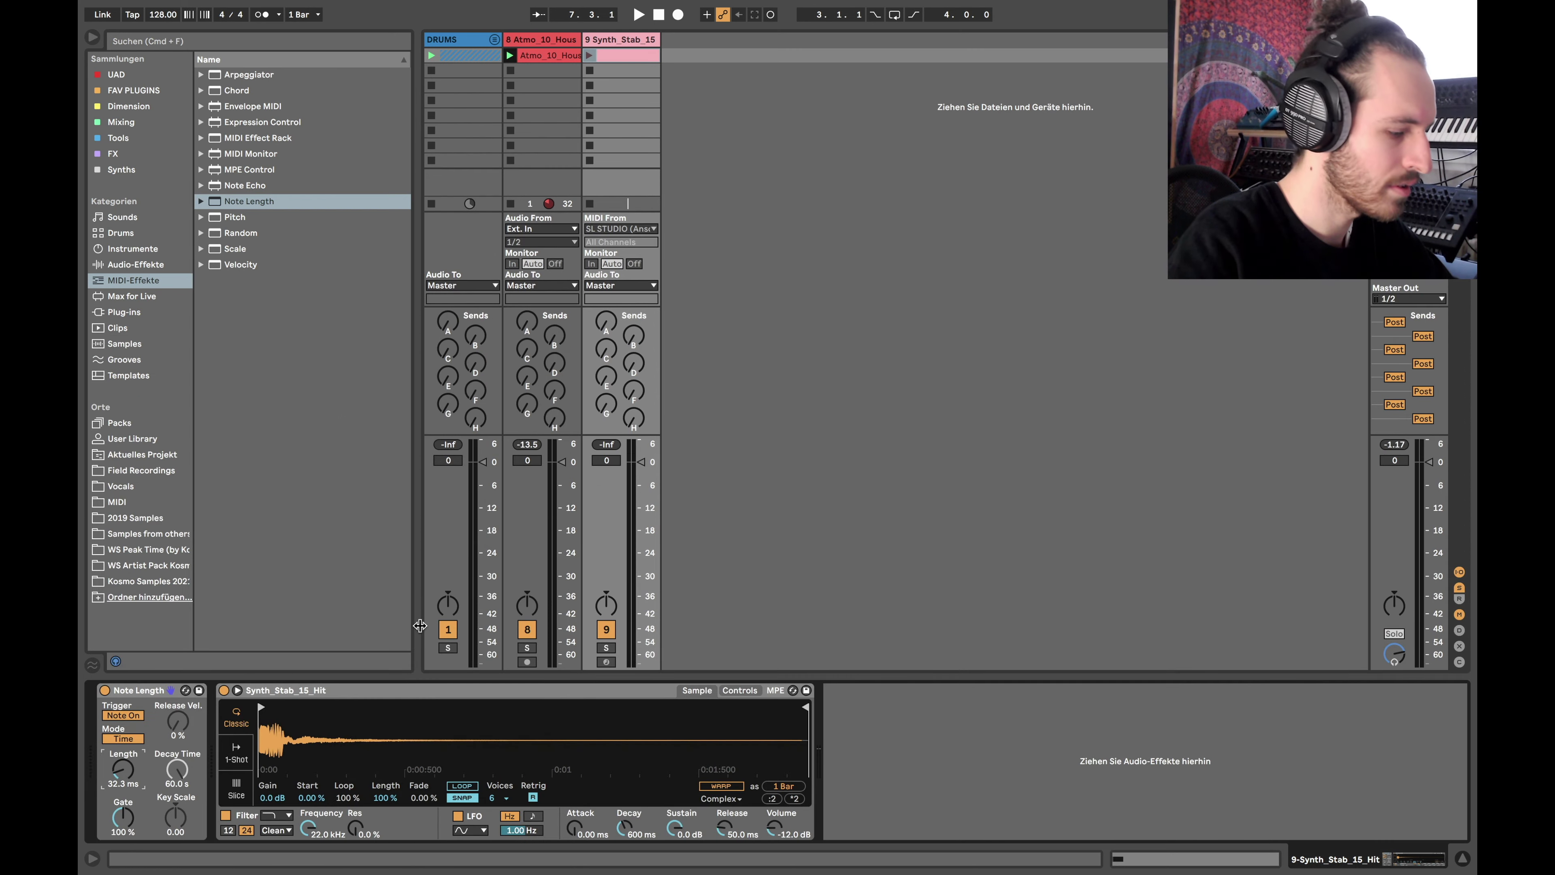
pyautogui.hotkey('shift', 'Tab')
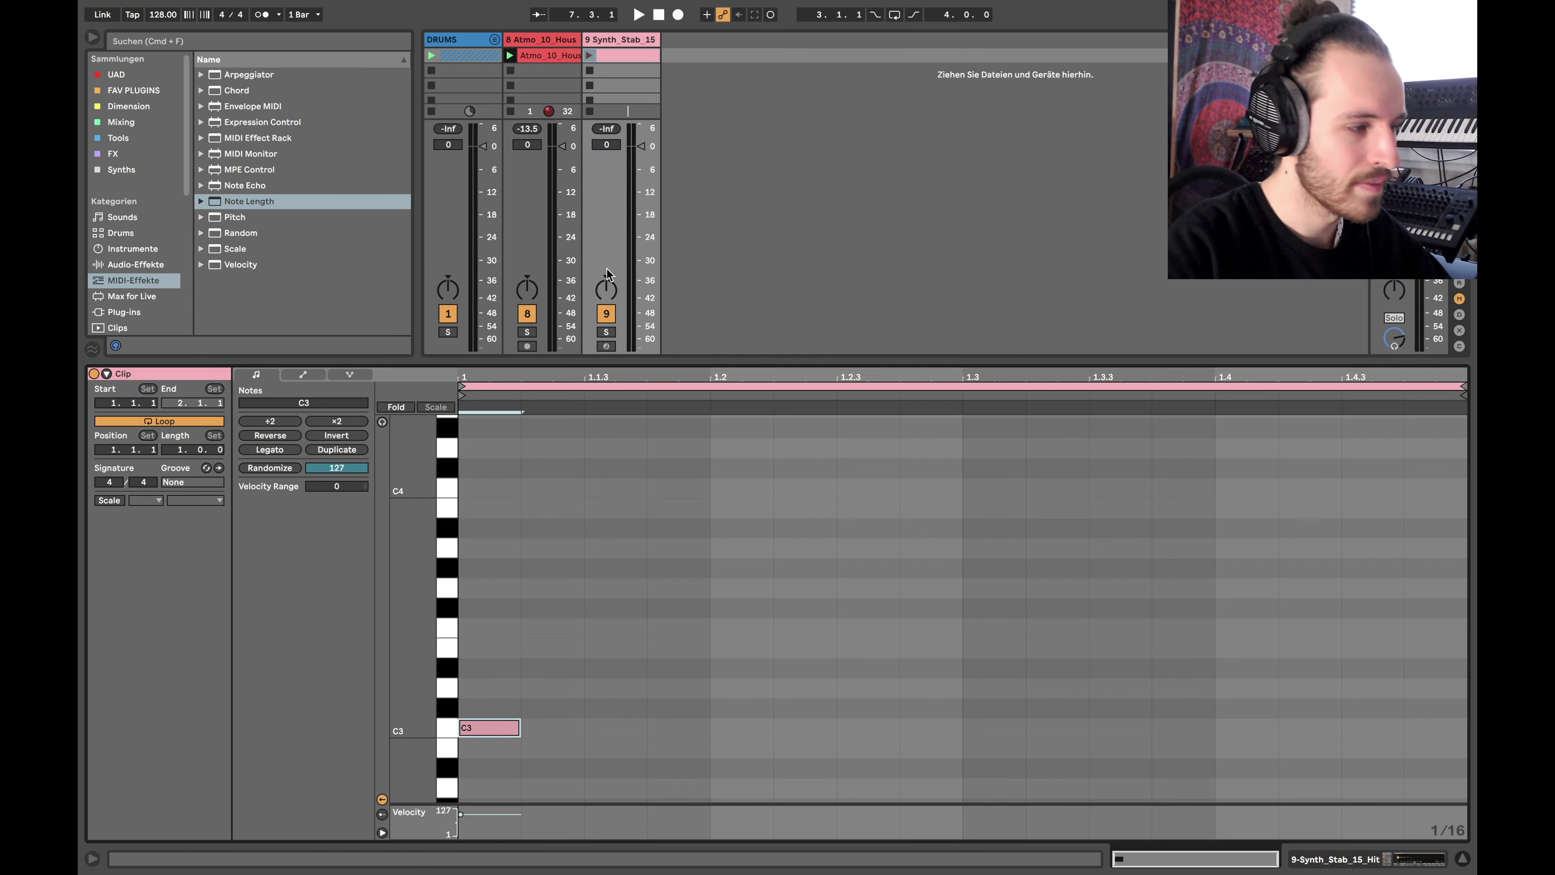
pyautogui.doubleClick(497, 674)
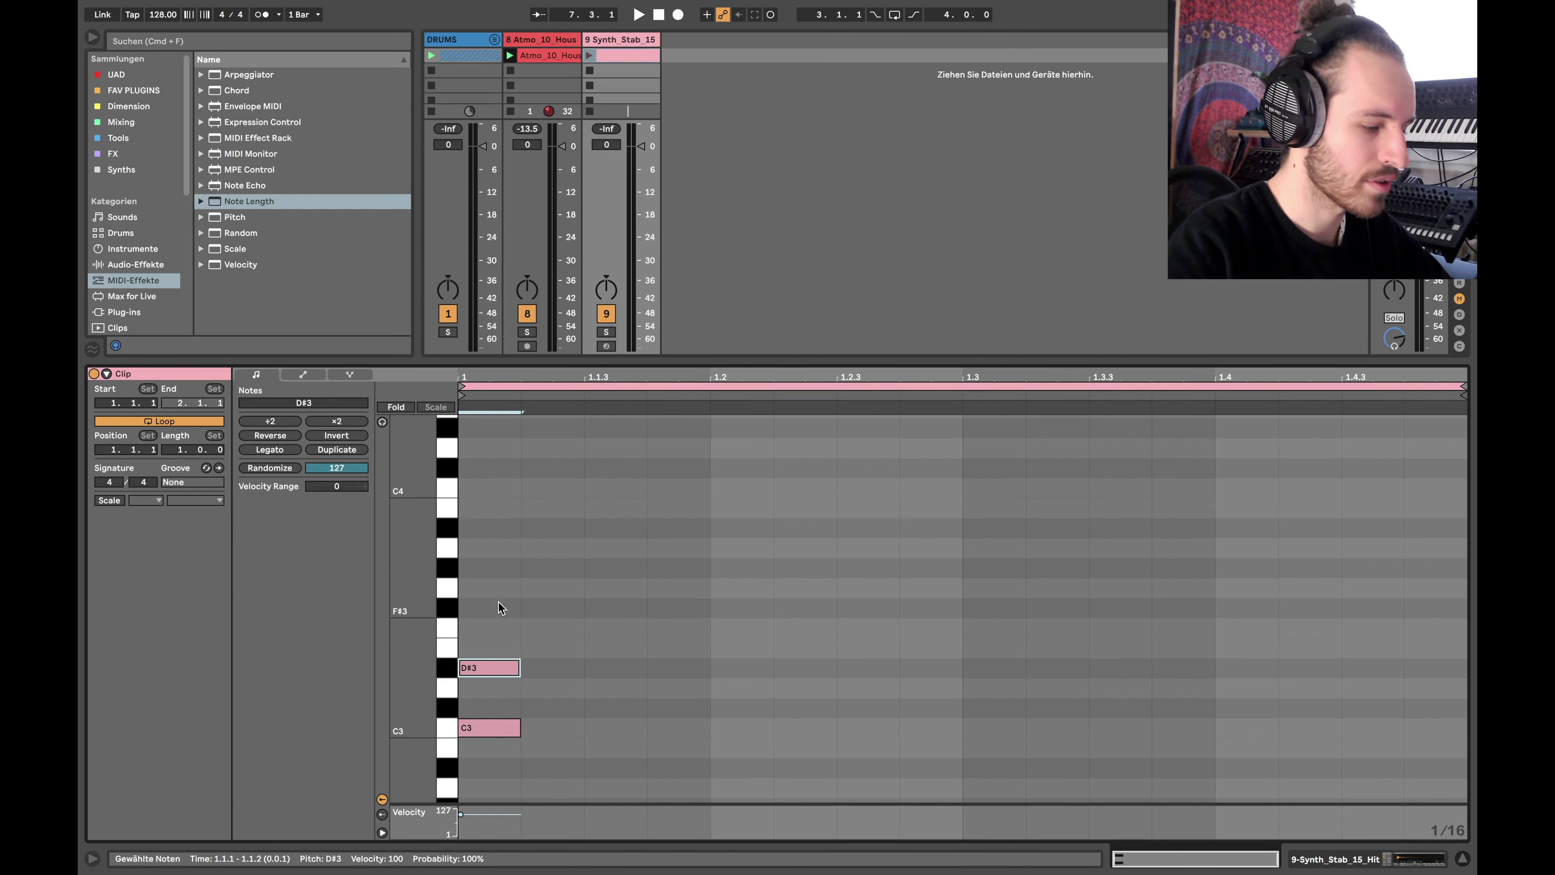
pyautogui.doubleClick(496, 669)
# - Unfold the DRUMS group, check the KickBassLoop clip's source file name for its key, and fold the group again
pyautogui.click(495, 38)
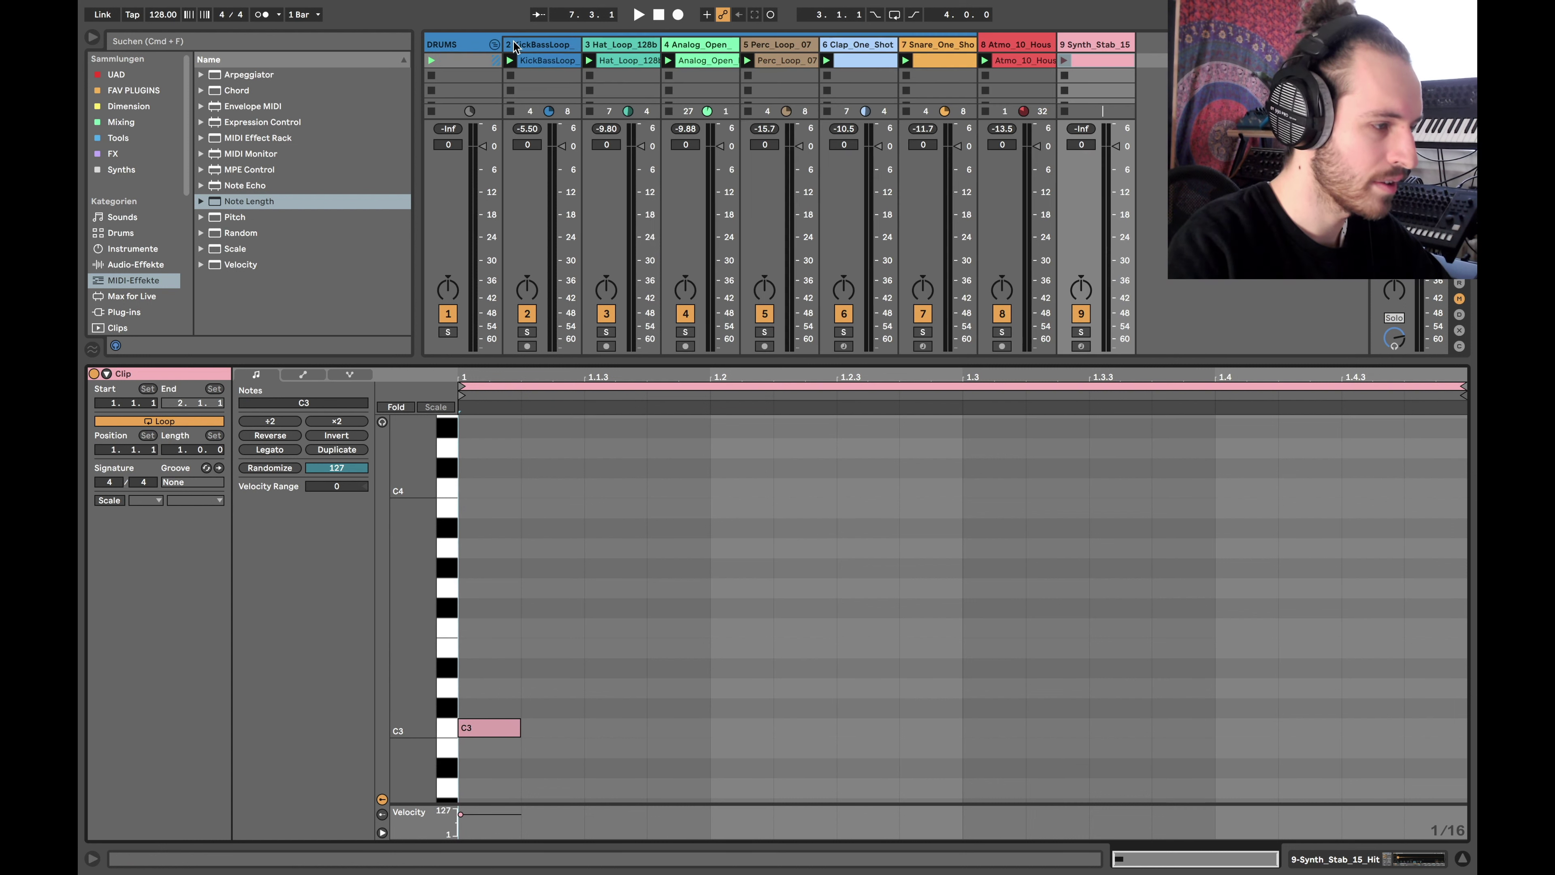
pyautogui.click(551, 60)
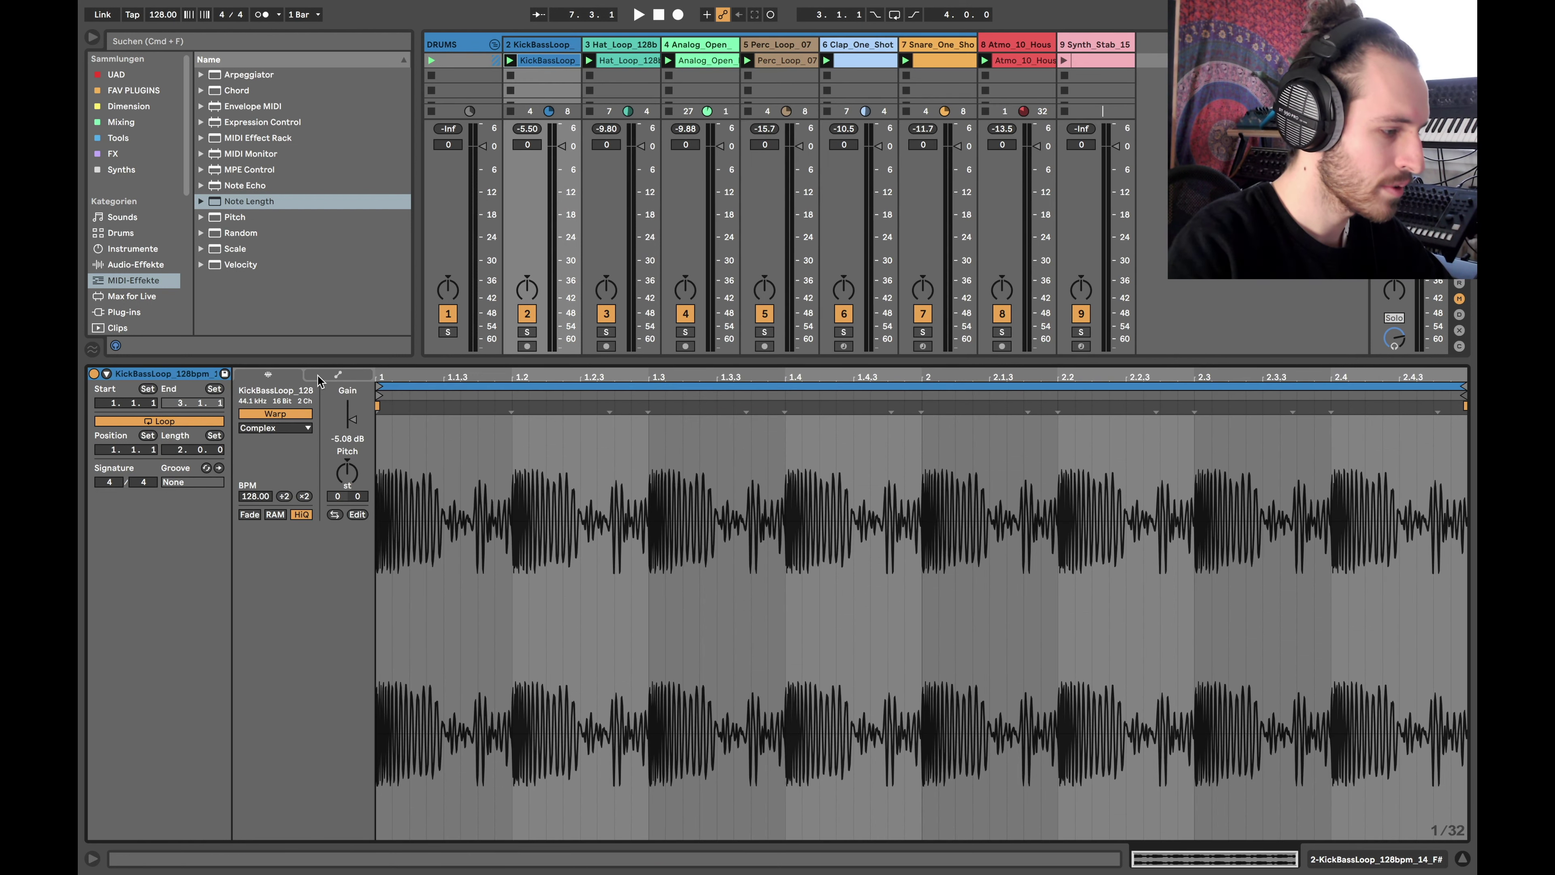
pyautogui.click(299, 392)
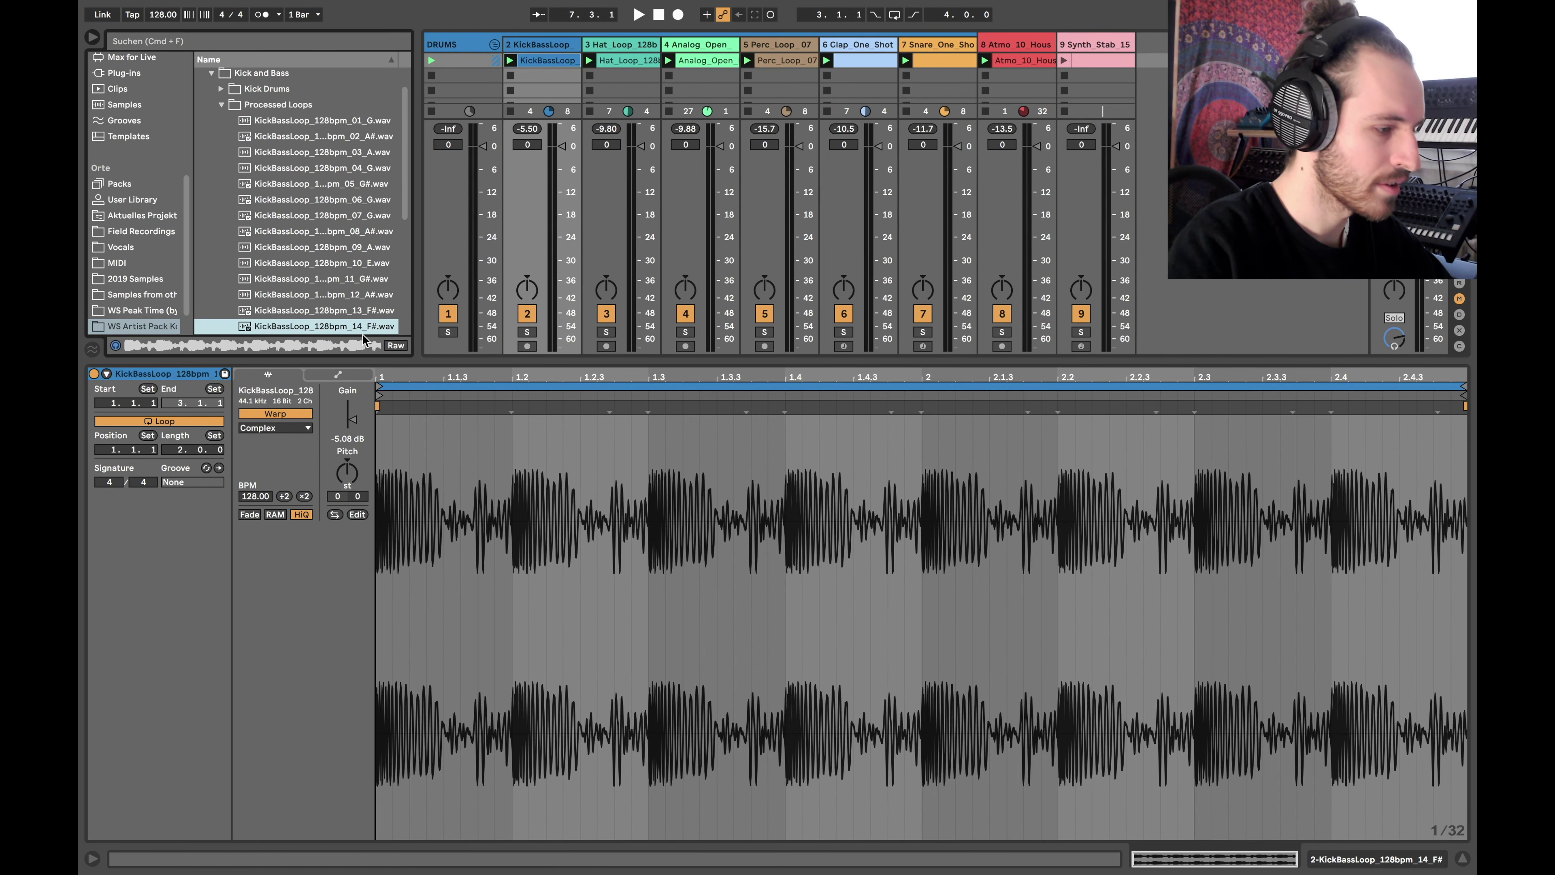
pyautogui.click(495, 44)
# - Transpose the stab clip's C3 note up six semitones to F#3
pyautogui.click(628, 51)
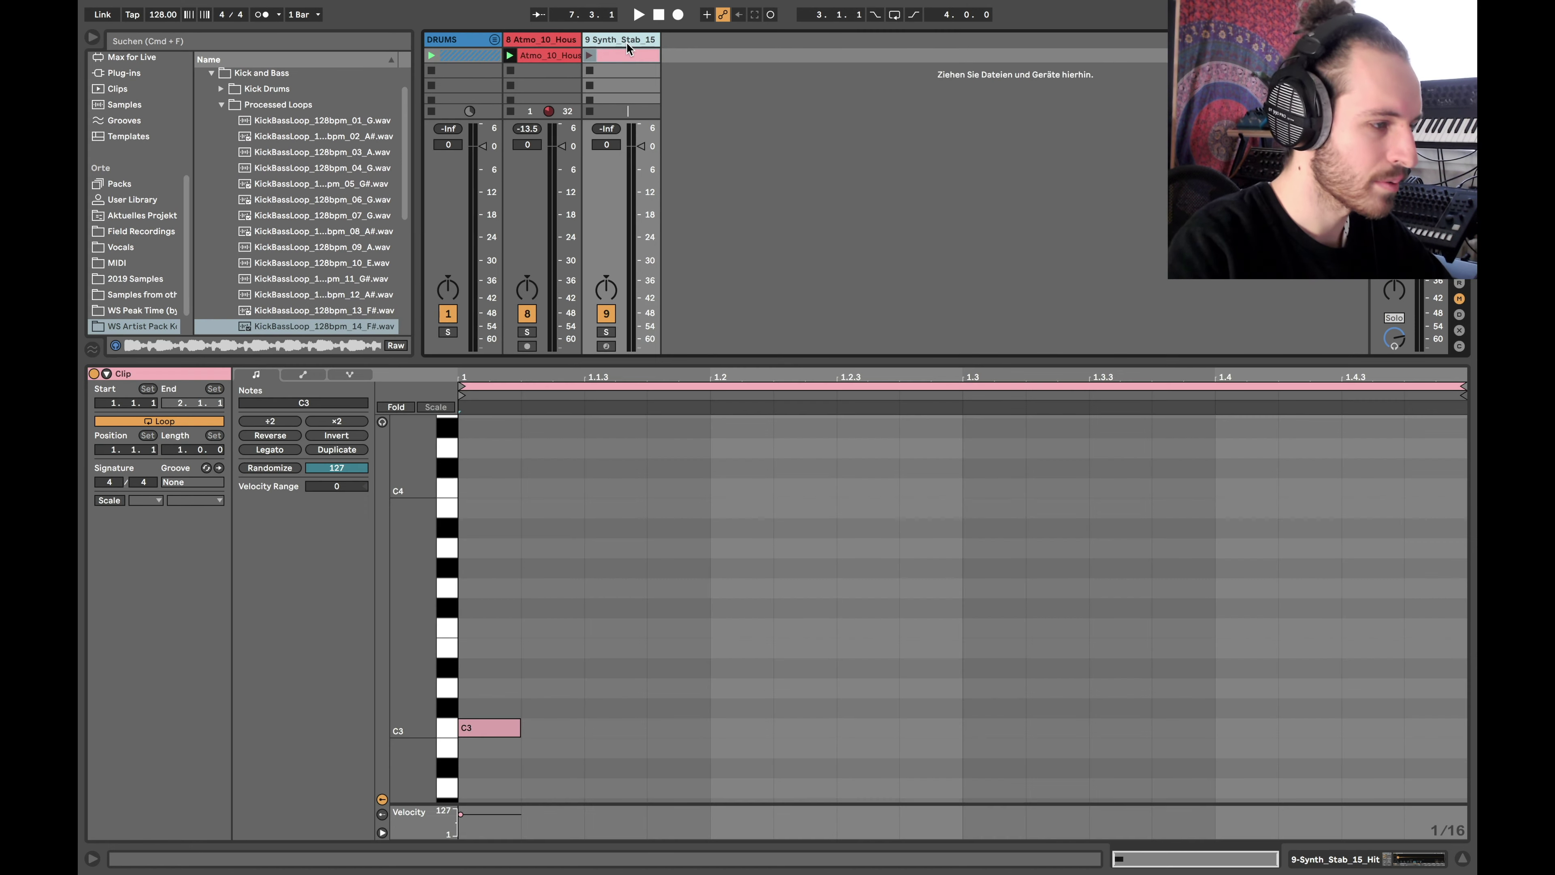
pyautogui.click(500, 730)
pyautogui.press('Up')
pyautogui.press('Up')
pyautogui.press('Up')
pyautogui.press('Up')
pyautogui.press('Up')
pyautogui.press('Up')
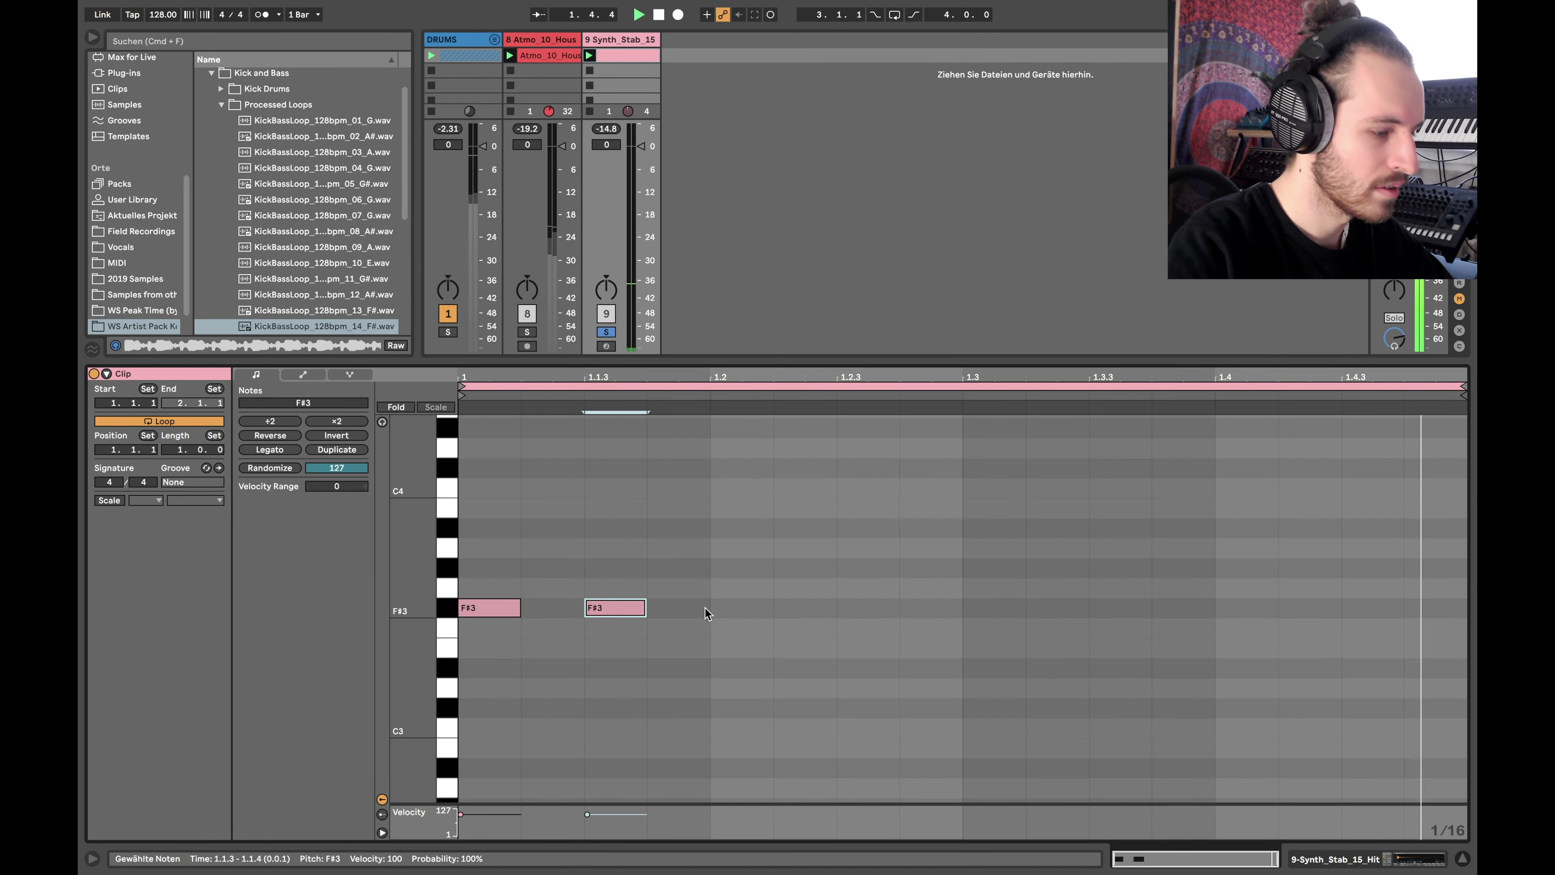
# - Add F#3 sixteenth notes at 1.1.4, 1.2.2 and 1.2.4 in the stab clip, and duplicate the whole note pattern
pyautogui.doubleClick(692, 608)
pyautogui.doubleClick(809, 608)
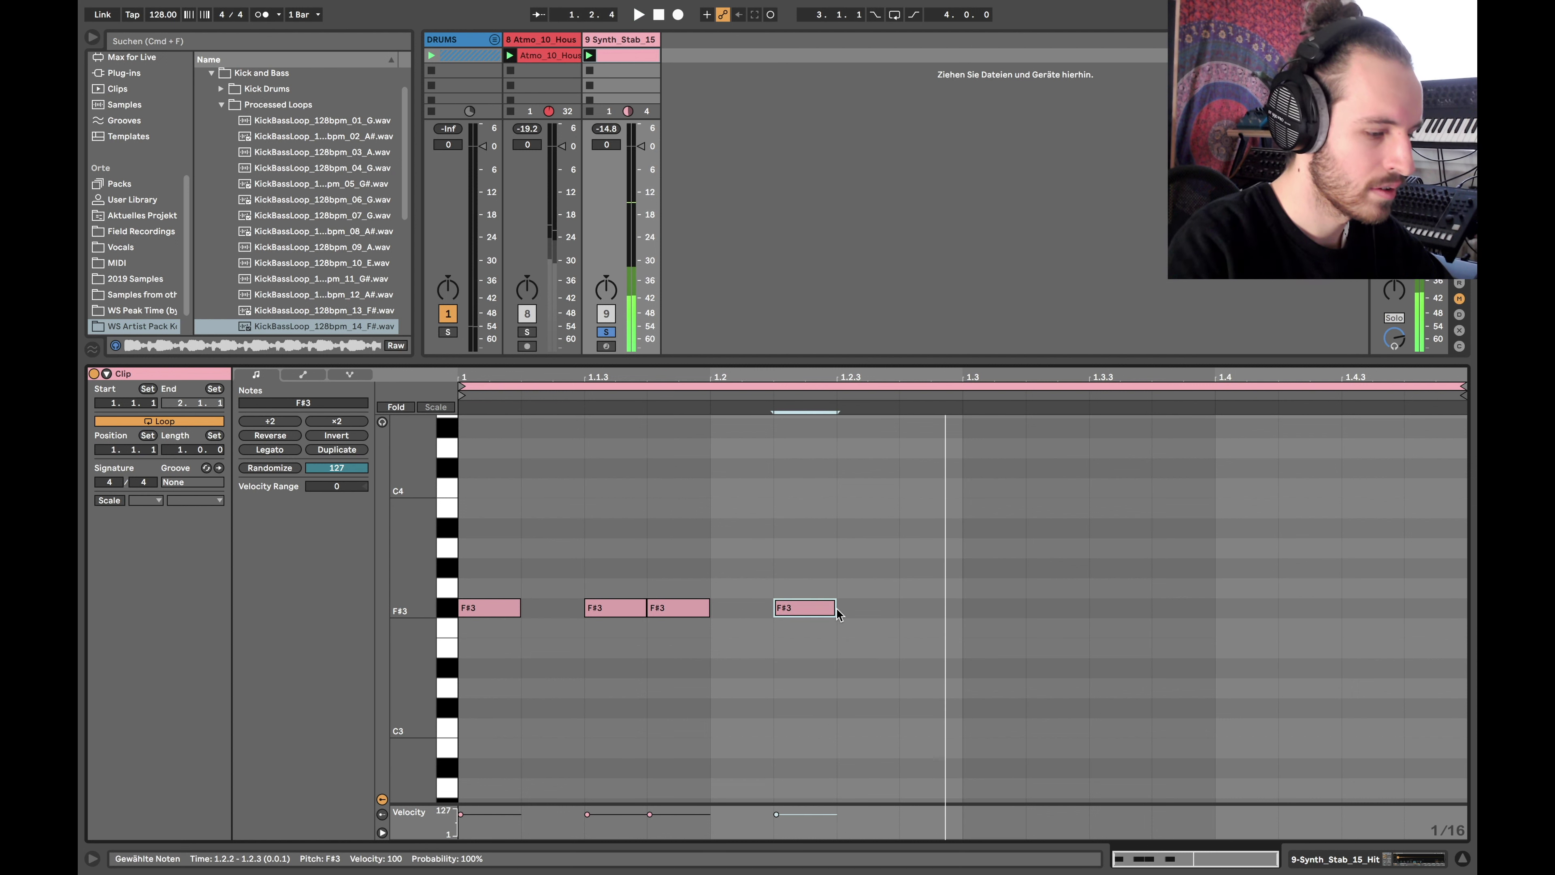
pyautogui.doubleClick(946, 610)
pyautogui.press('super+a')
pyautogui.press('super+d')
# - Fine-tune the Note Length effect to 30.2 ms, and add Redux after the stab sampler with Dry/Wet at 39%
pyautogui.hotkey('shift', 'Tab')
pyautogui.moveTo(121, 770); pyautogui.dragTo(121, 774)
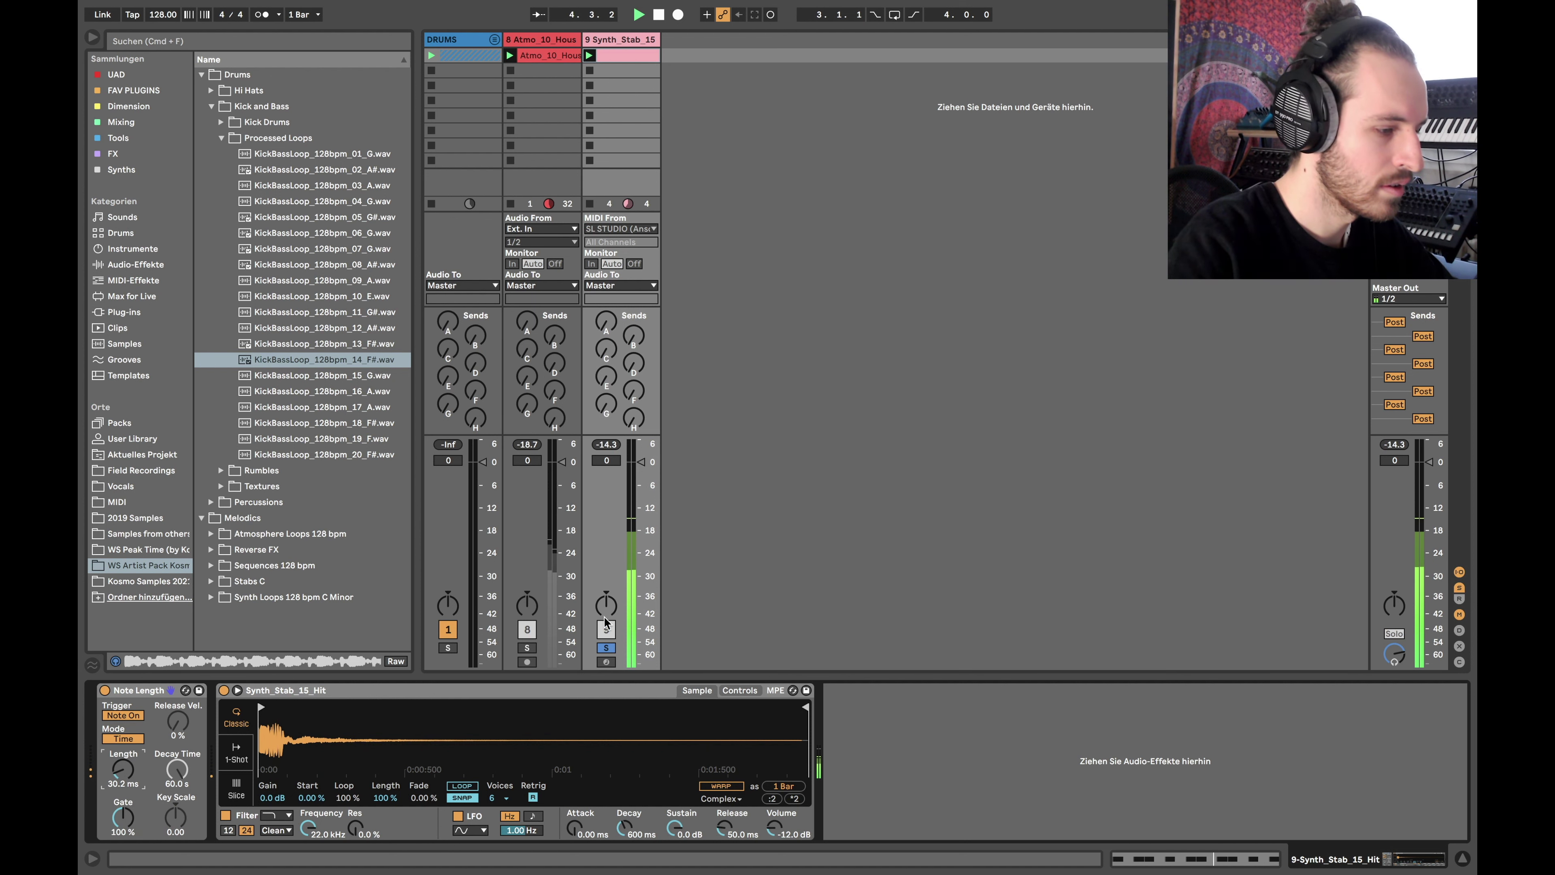
pyautogui.click(130, 268)
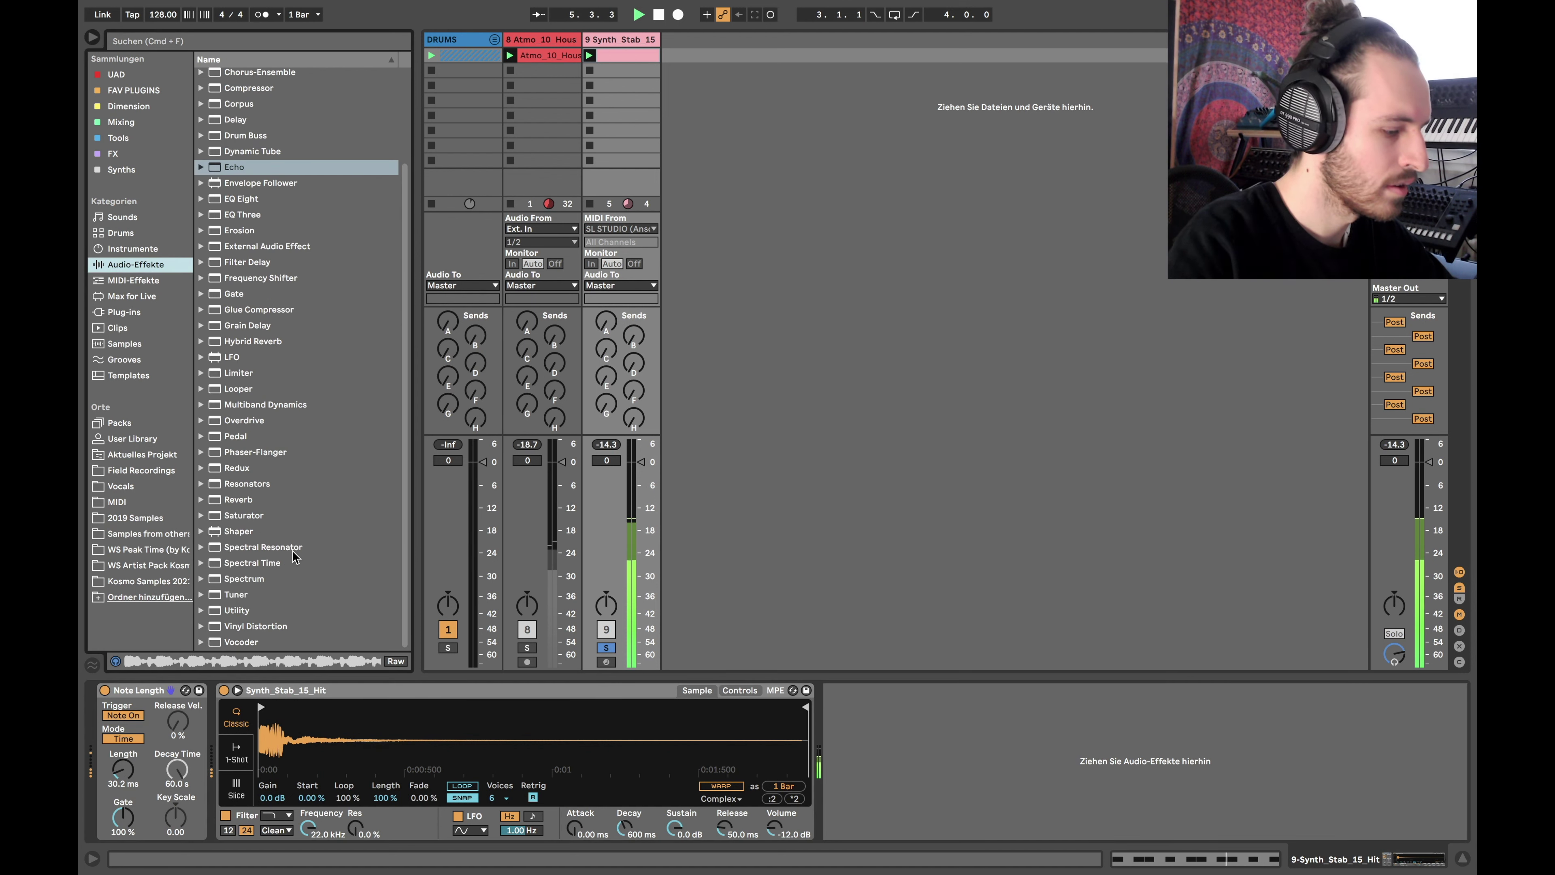
pyautogui.click(254, 470)
pyautogui.moveTo(253, 471); pyautogui.dragTo(854, 786)
pyautogui.moveTo(908, 830); pyautogui.dragTo(907, 870)
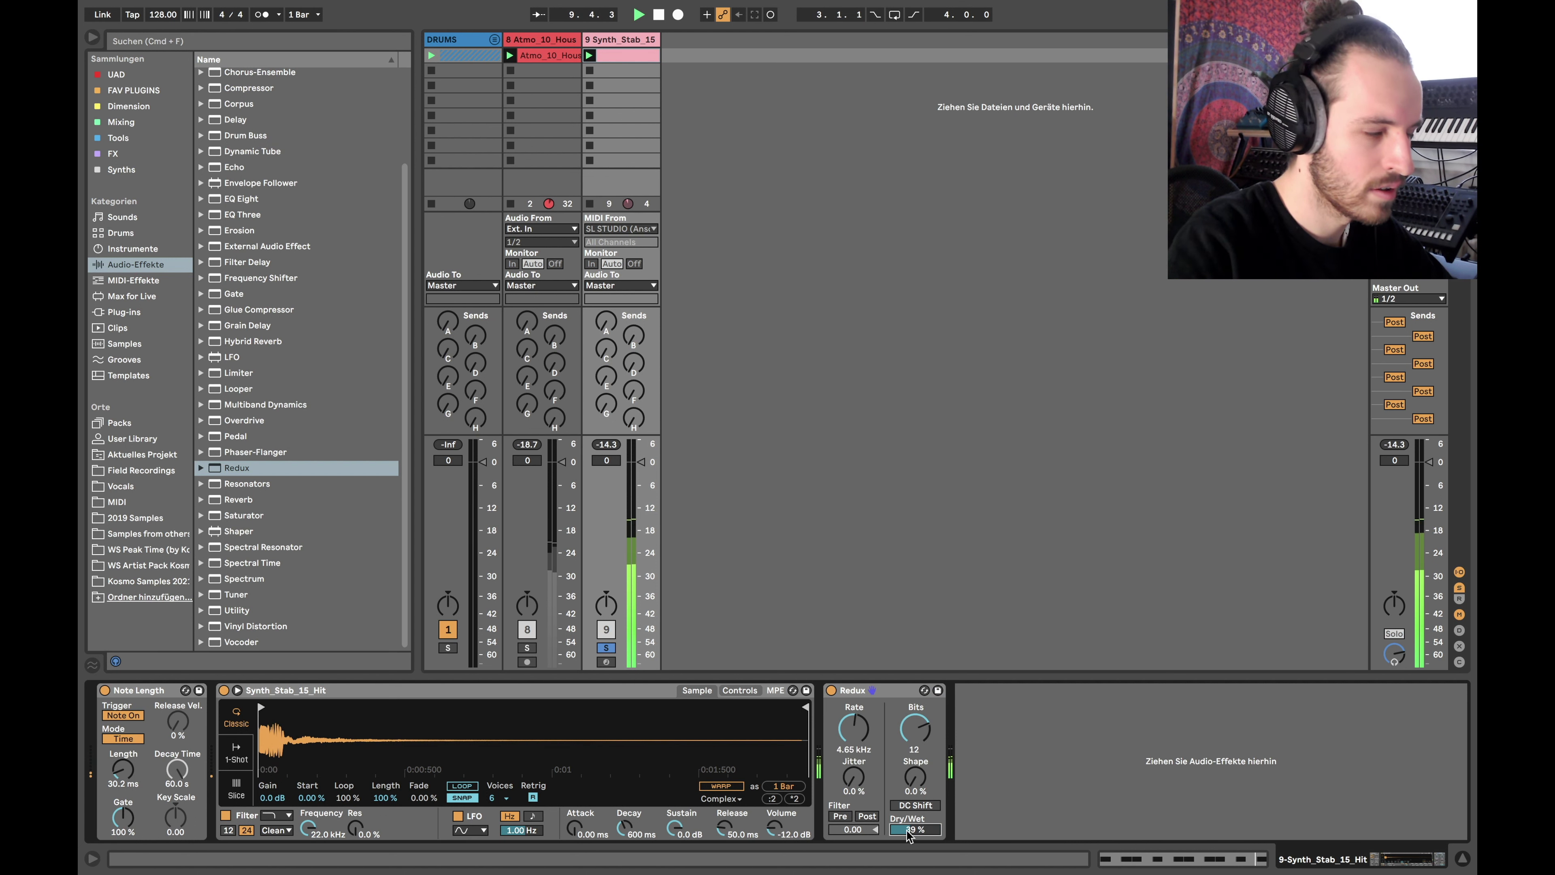
pyautogui.press('space')
# - Add an LFO after Redux, map it to Redux's Rate, and switch the LFO rate to tempo sync
pyautogui.moveTo(235, 357); pyautogui.dragTo(1034, 744)
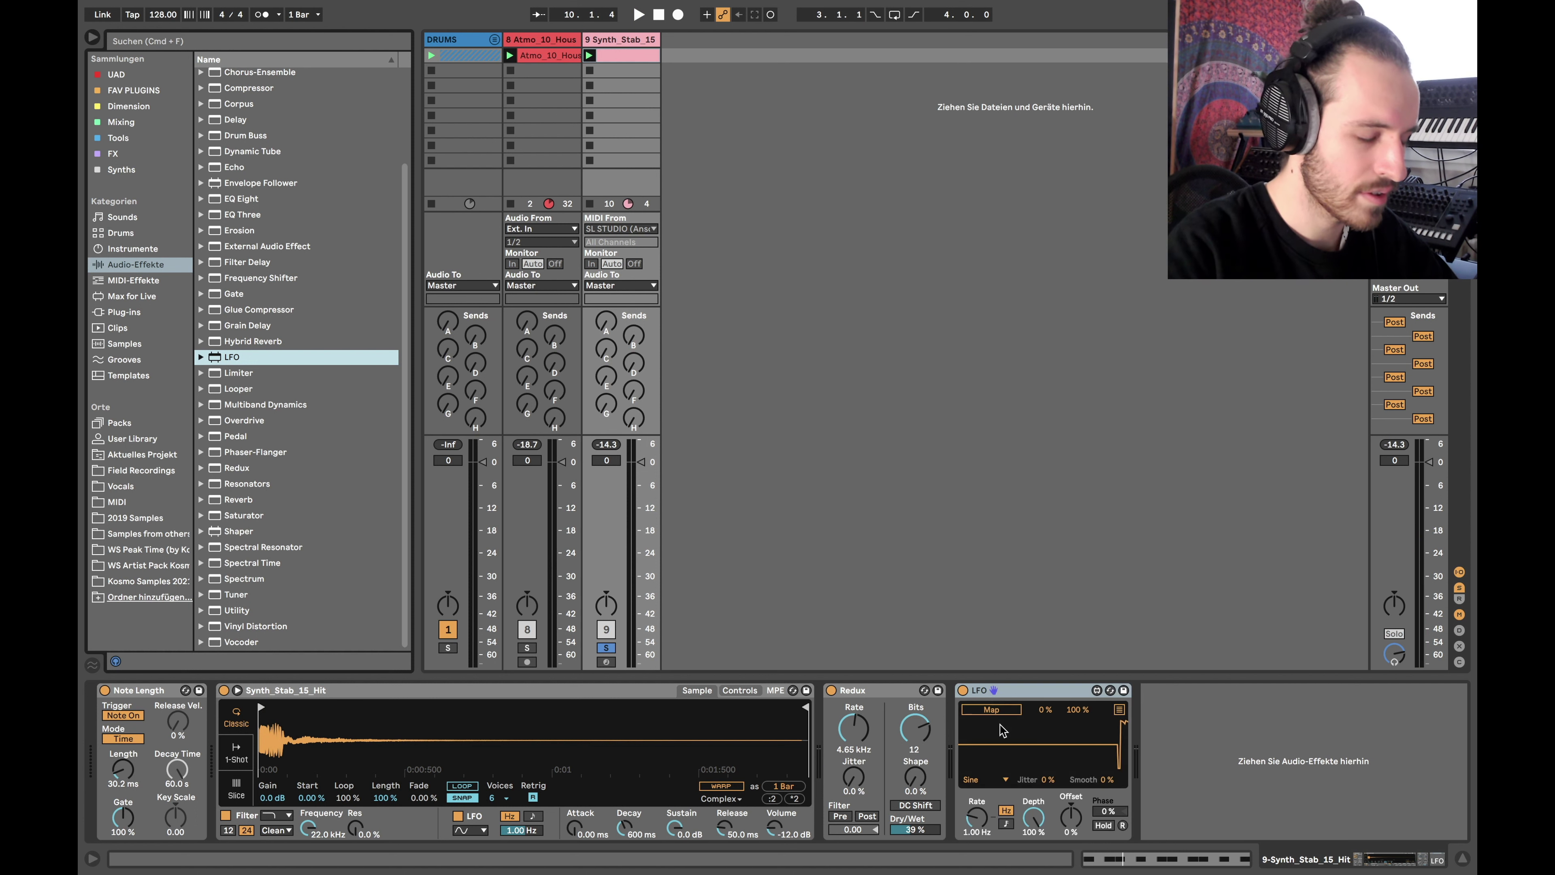
pyautogui.click(865, 712)
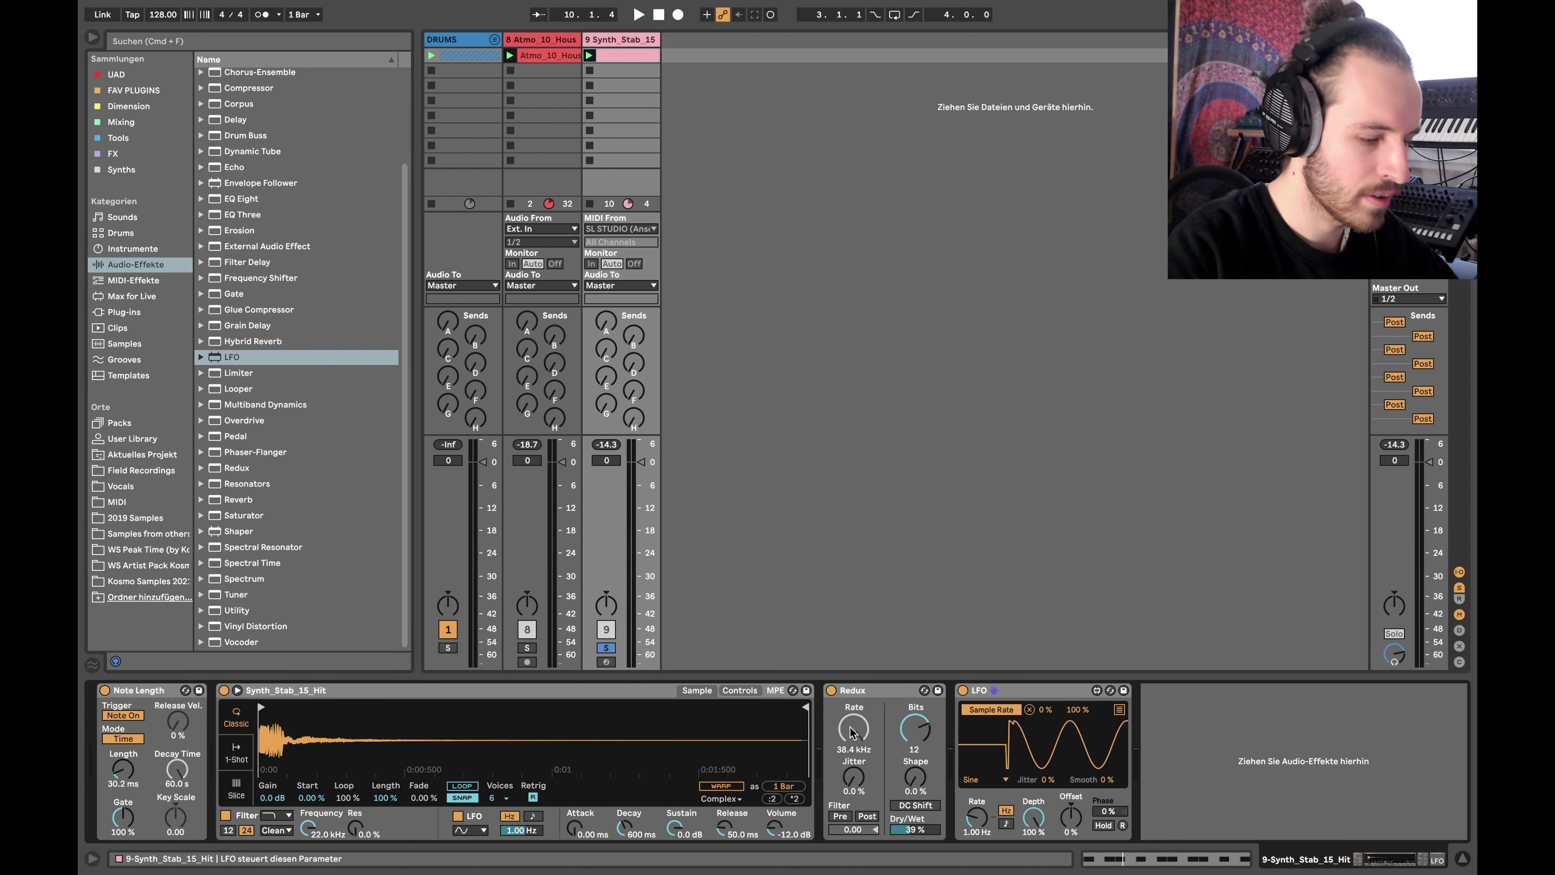
pyautogui.click(1006, 823)
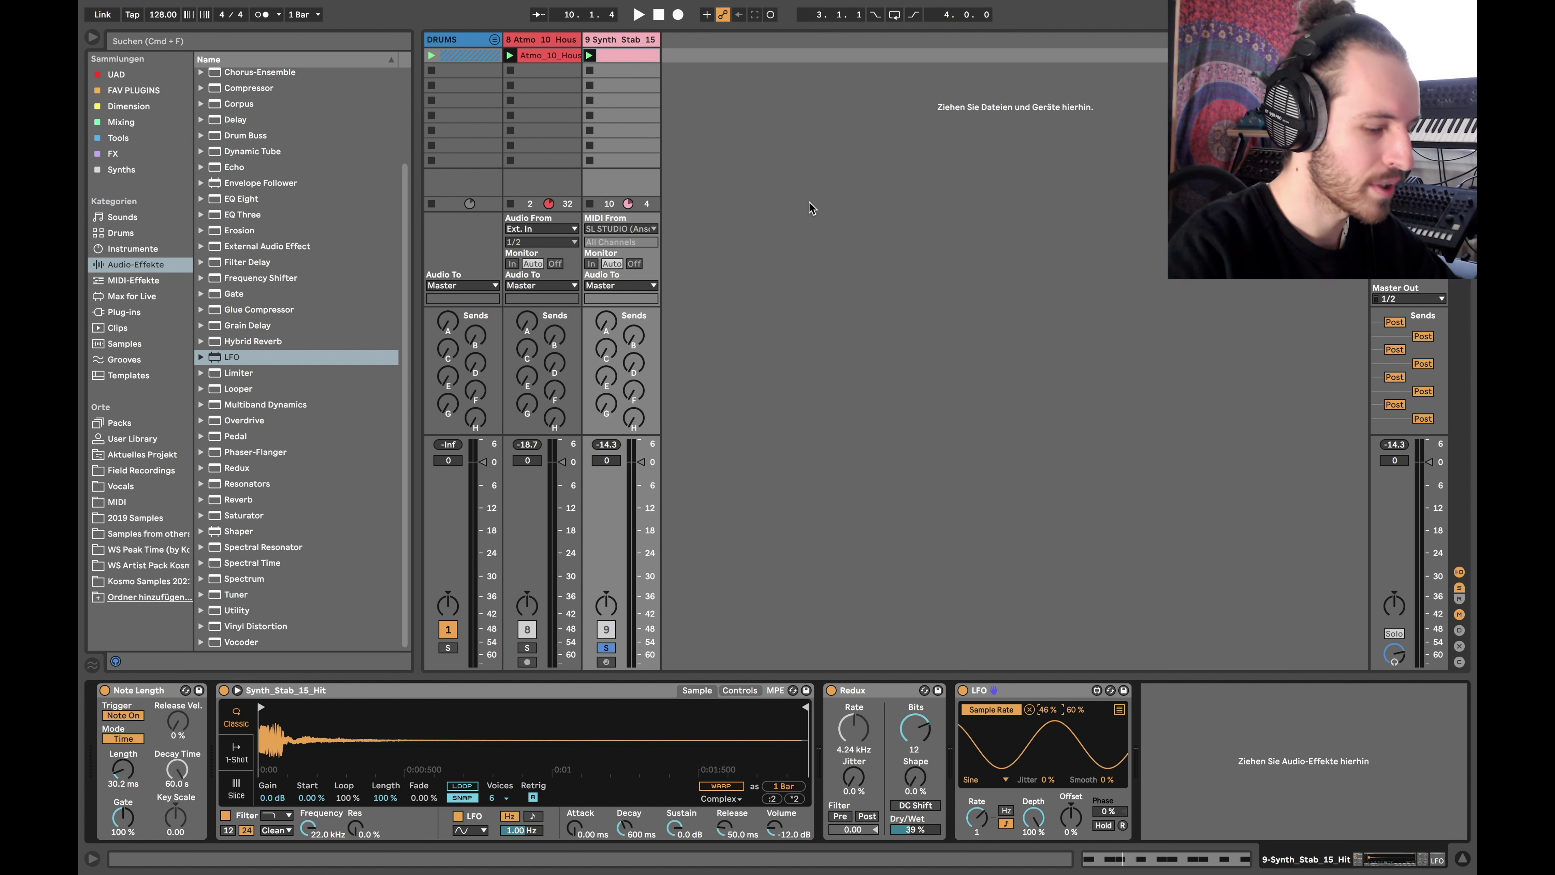
# - Restart playback and solo the DRUMS group and the Atmo_10_Housy track alongside the stab
pyautogui.press('space')
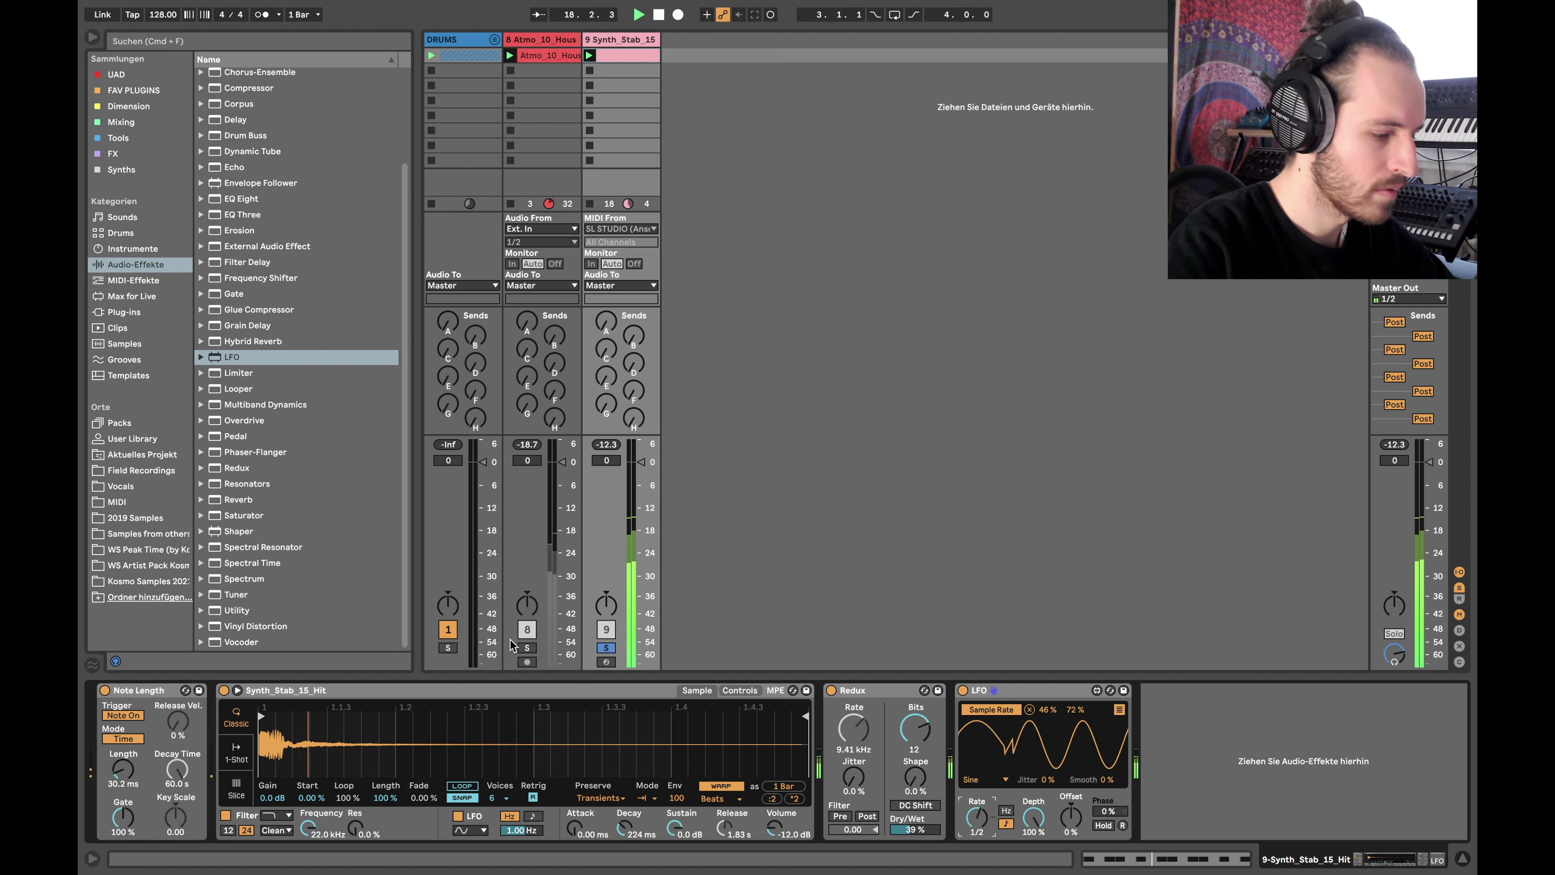
pyautogui.click(448, 648)
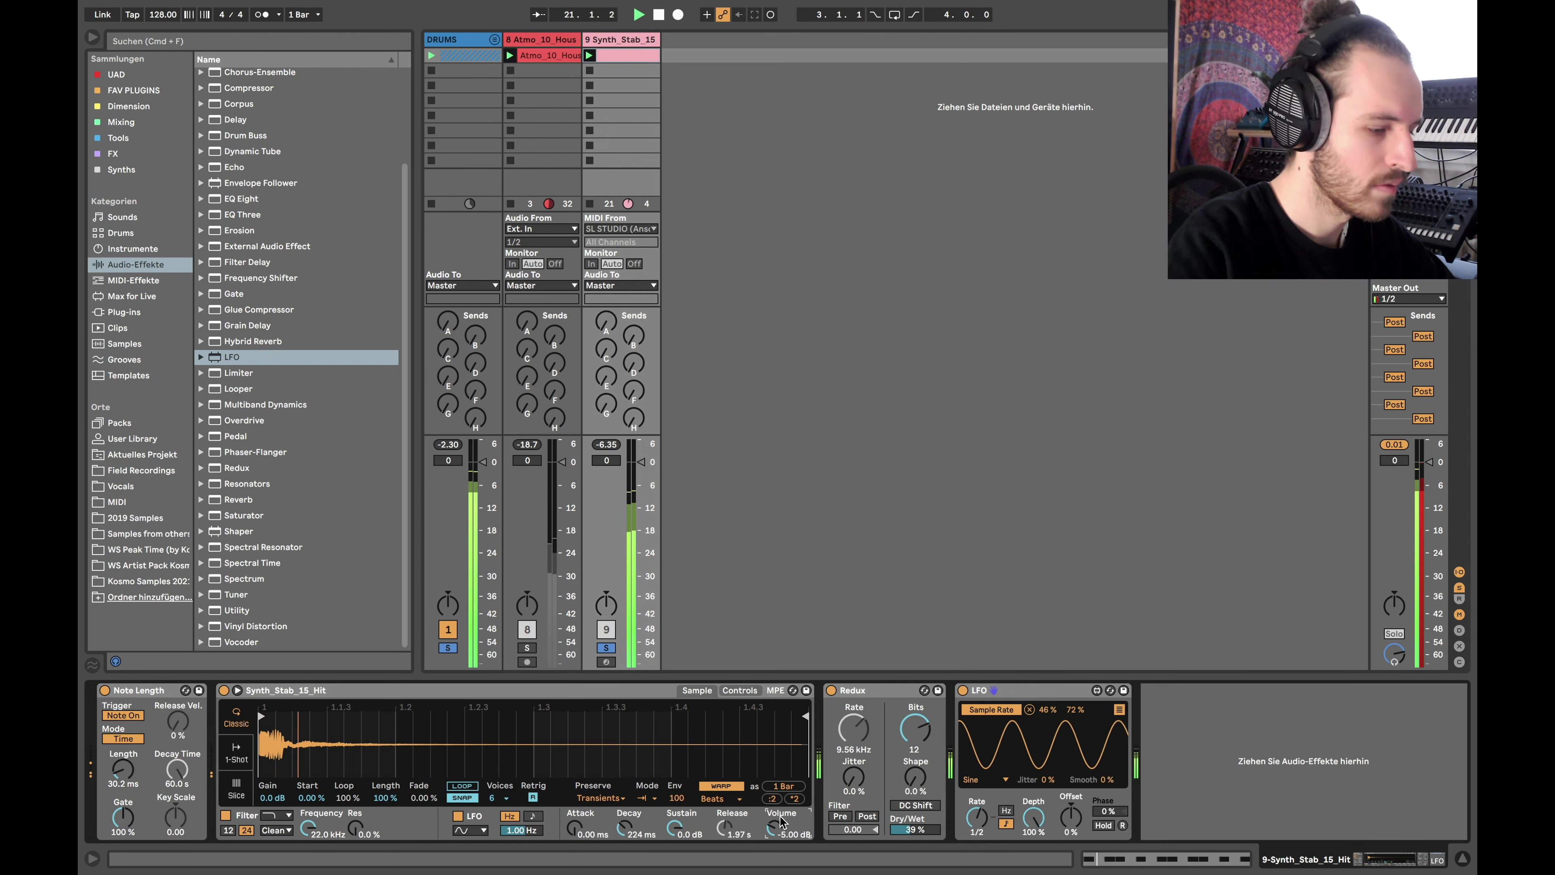
pyautogui.click(527, 648)
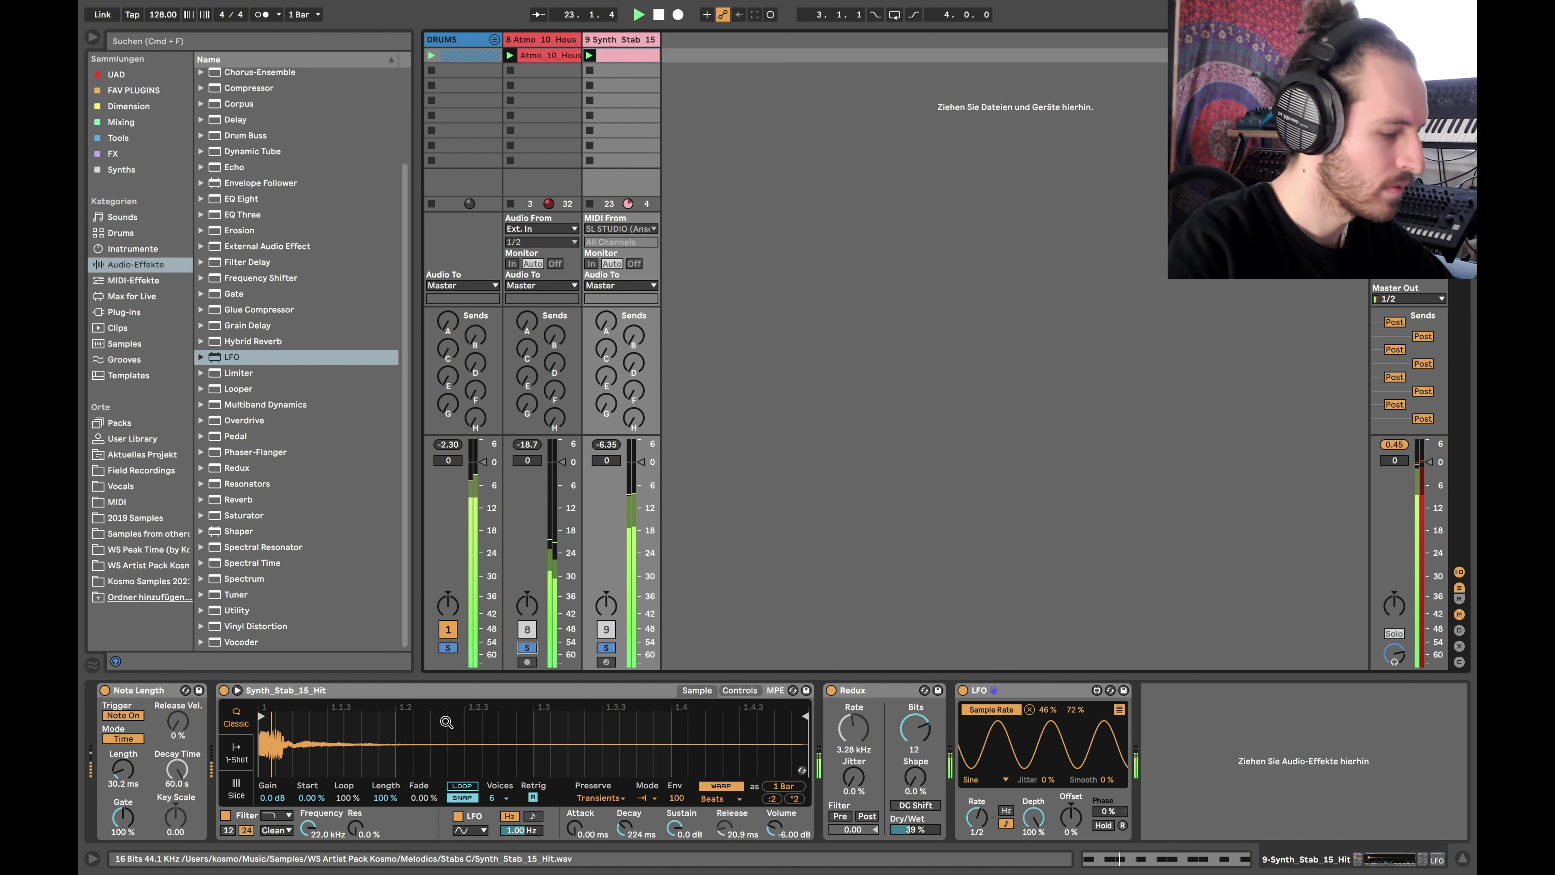
# - Shorten the Note Length effect on the stab to 19.9 ms and set Redux's Dry/Wet to 70%
pyautogui.moveTo(141, 791); pyautogui.dragTo(140, 805)
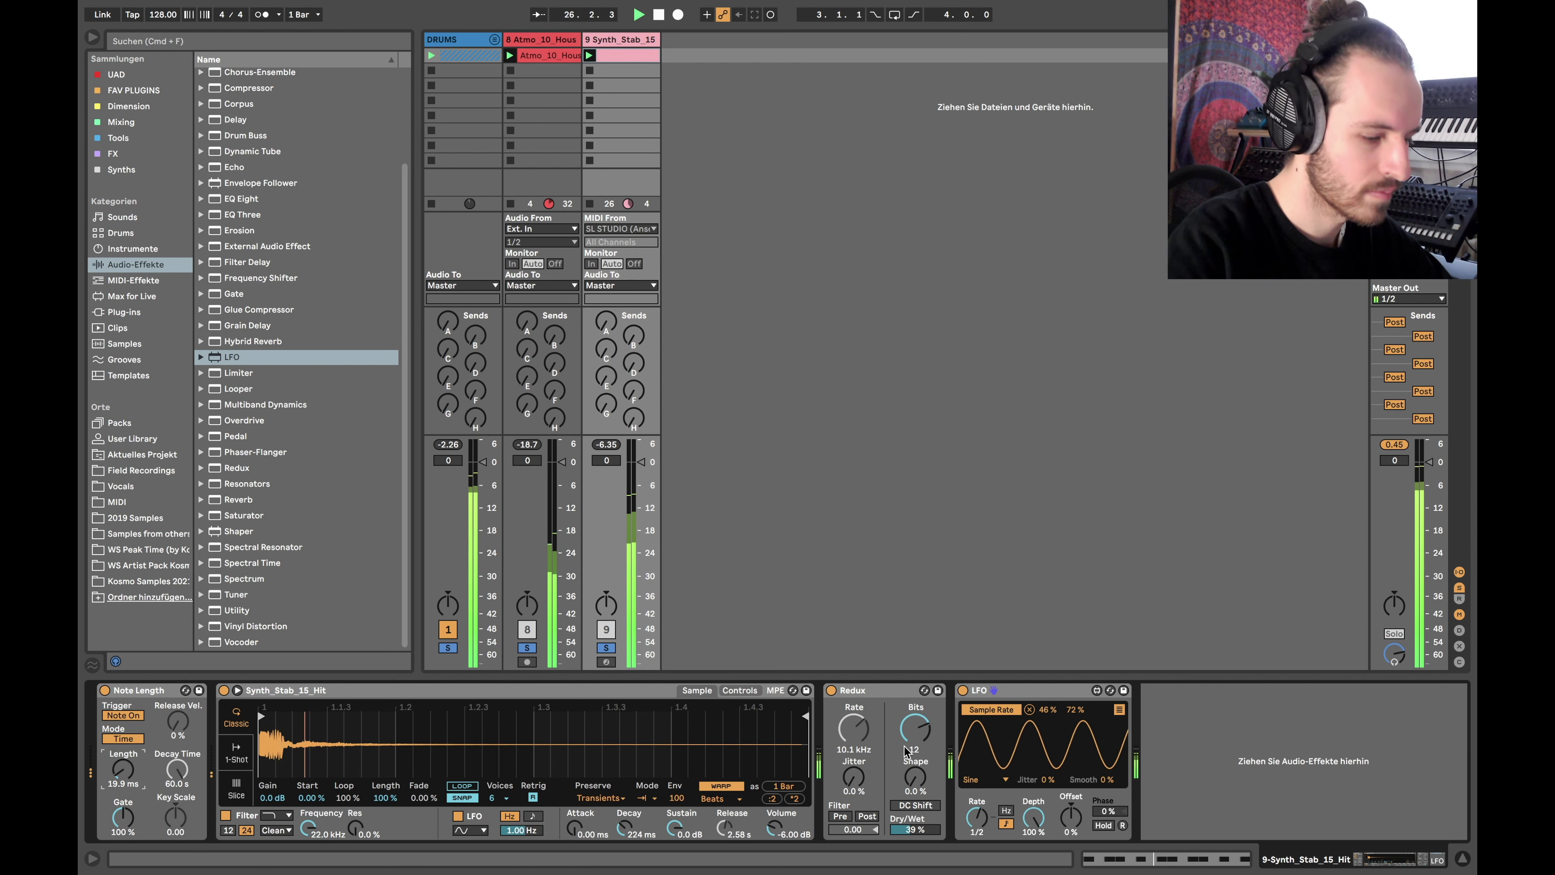
pyautogui.moveTo(926, 829); pyautogui.dragTo(926, 809)
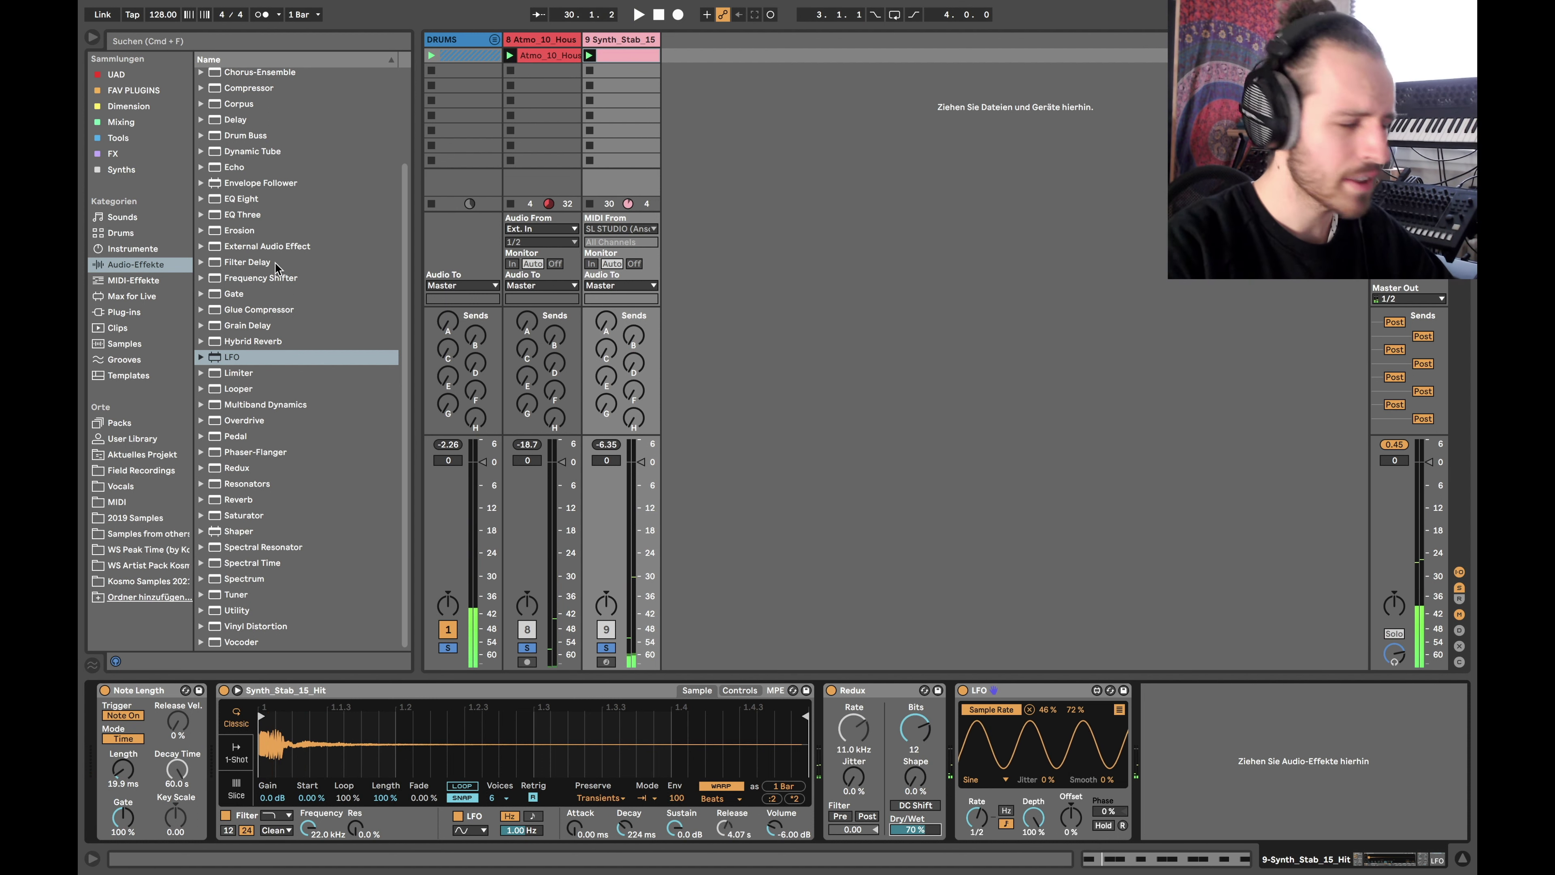
# - Add Hybrid Reverb at the end of the stab's device chain and restart playback
pyautogui.scroll(3, 291, 454)
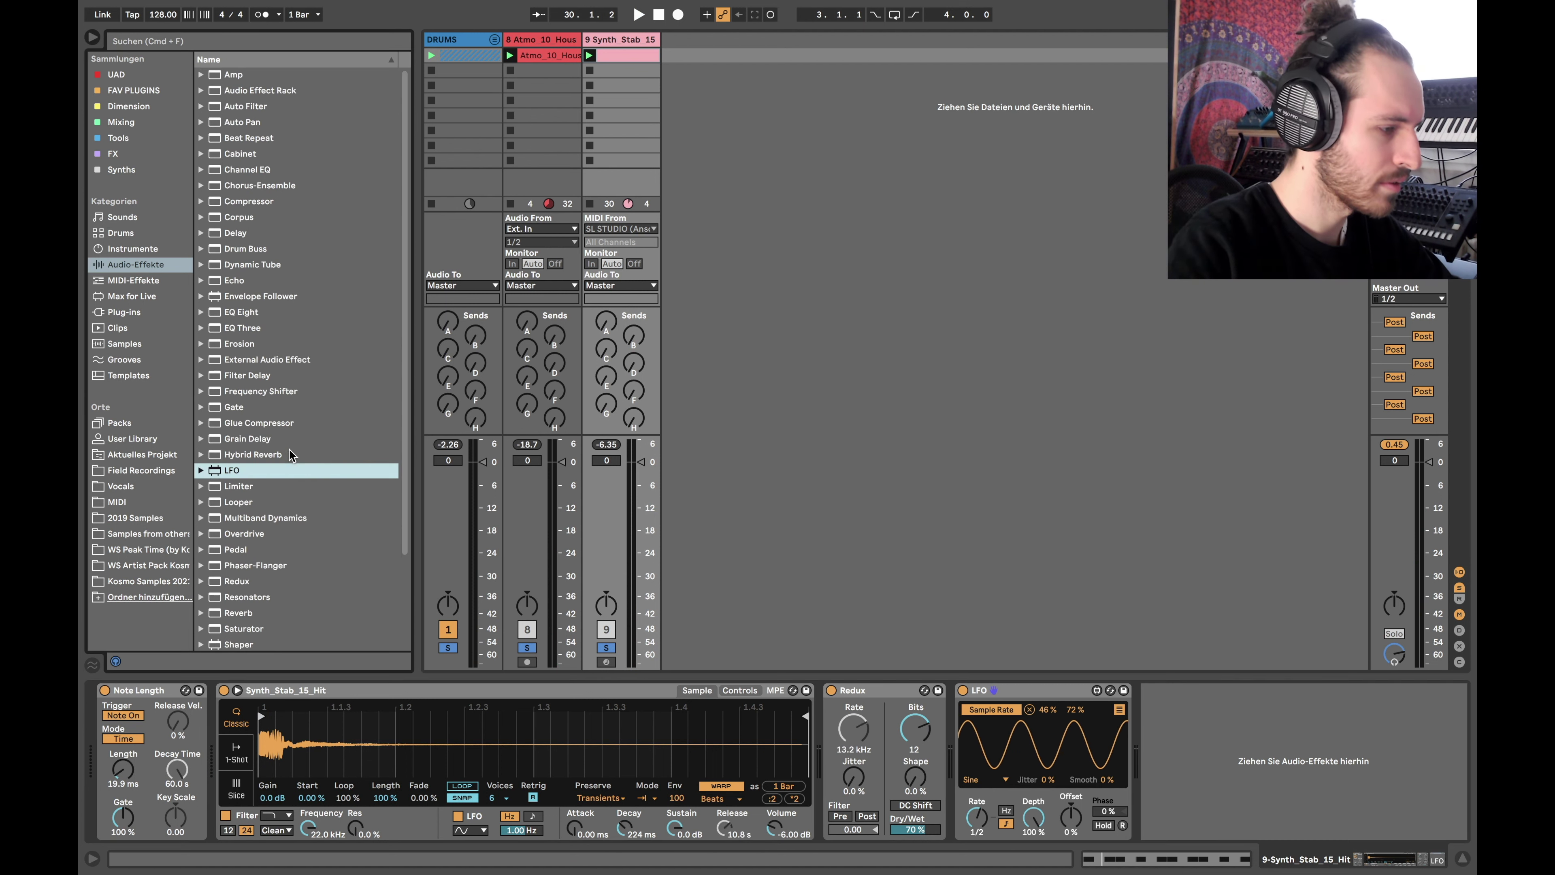
pyautogui.click(251, 454)
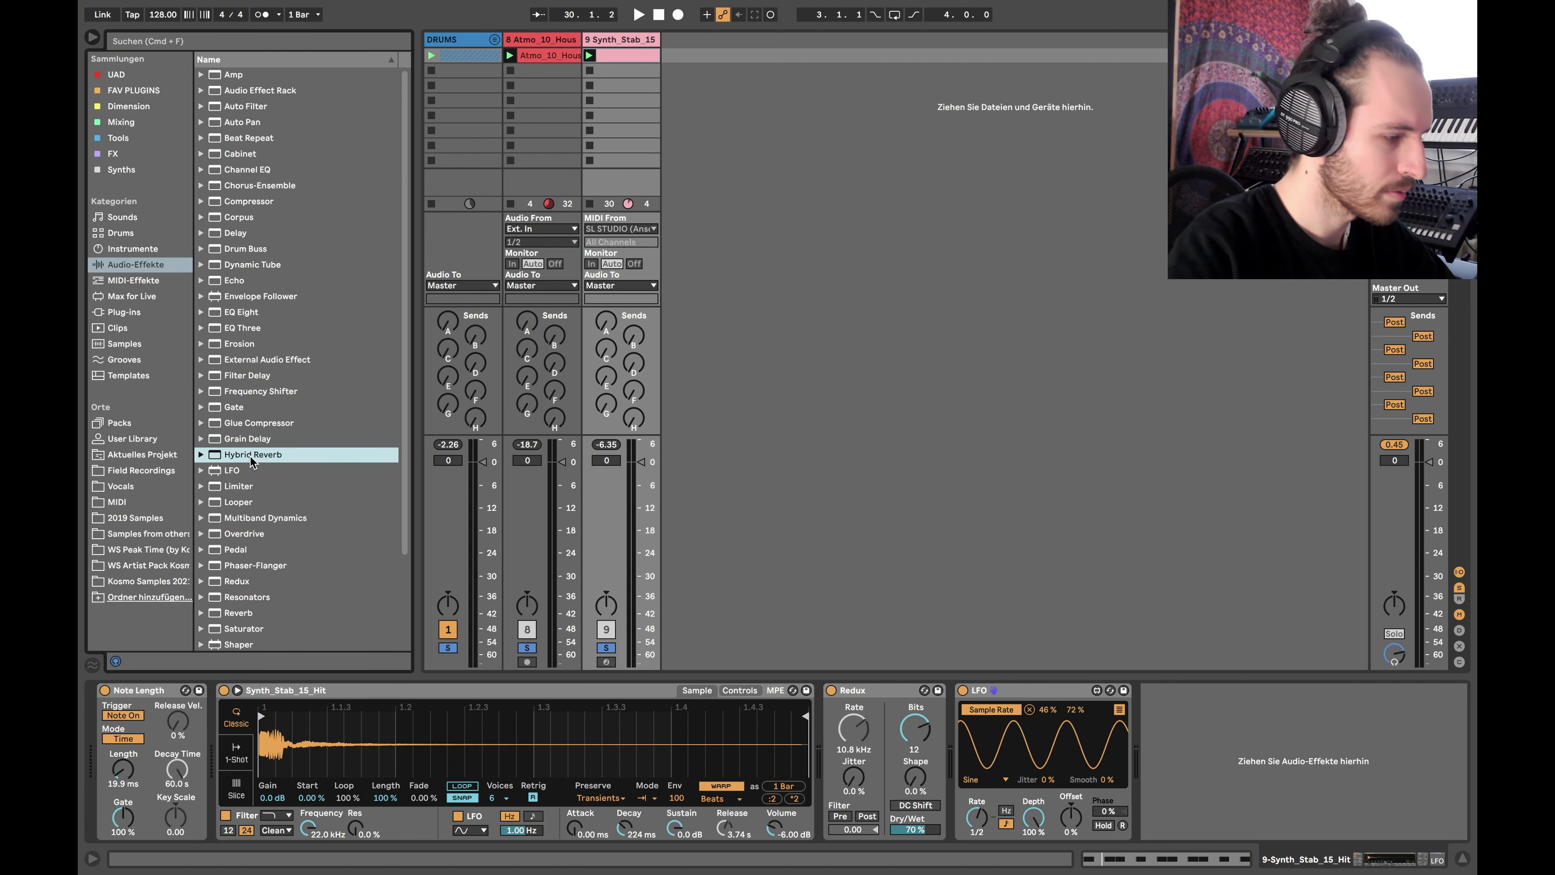
pyautogui.press('Return')
pyautogui.press('space')
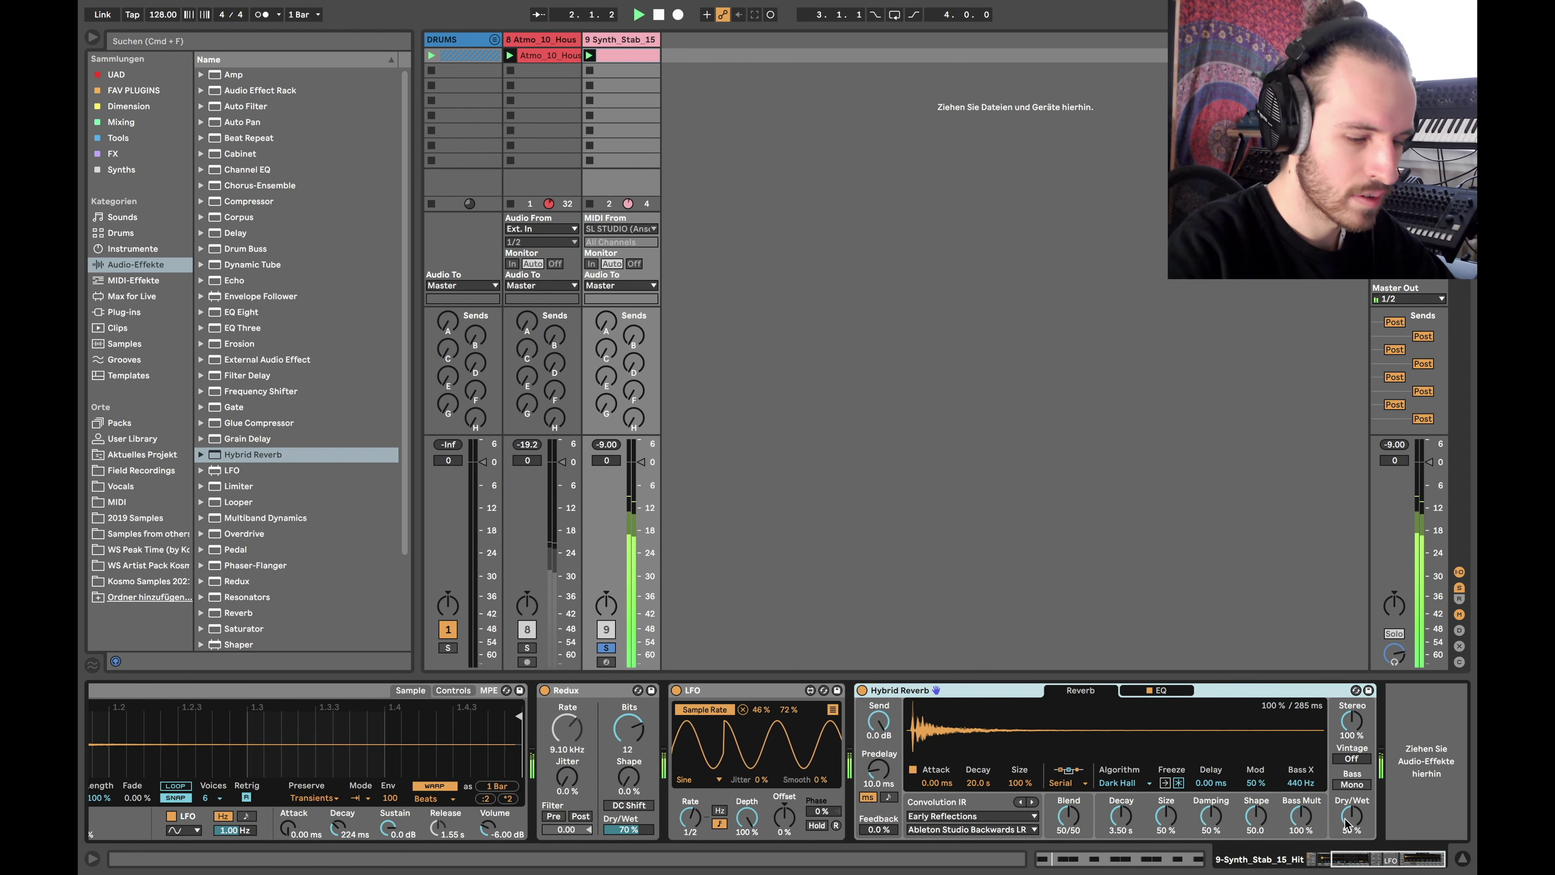
# - Set Hybrid Reverb to a Plates impulse response with Blend 100/0, Vintage Subtle, Dry/Wet 29% and convolution Decay 11.7 s
pyautogui.click(971, 816)
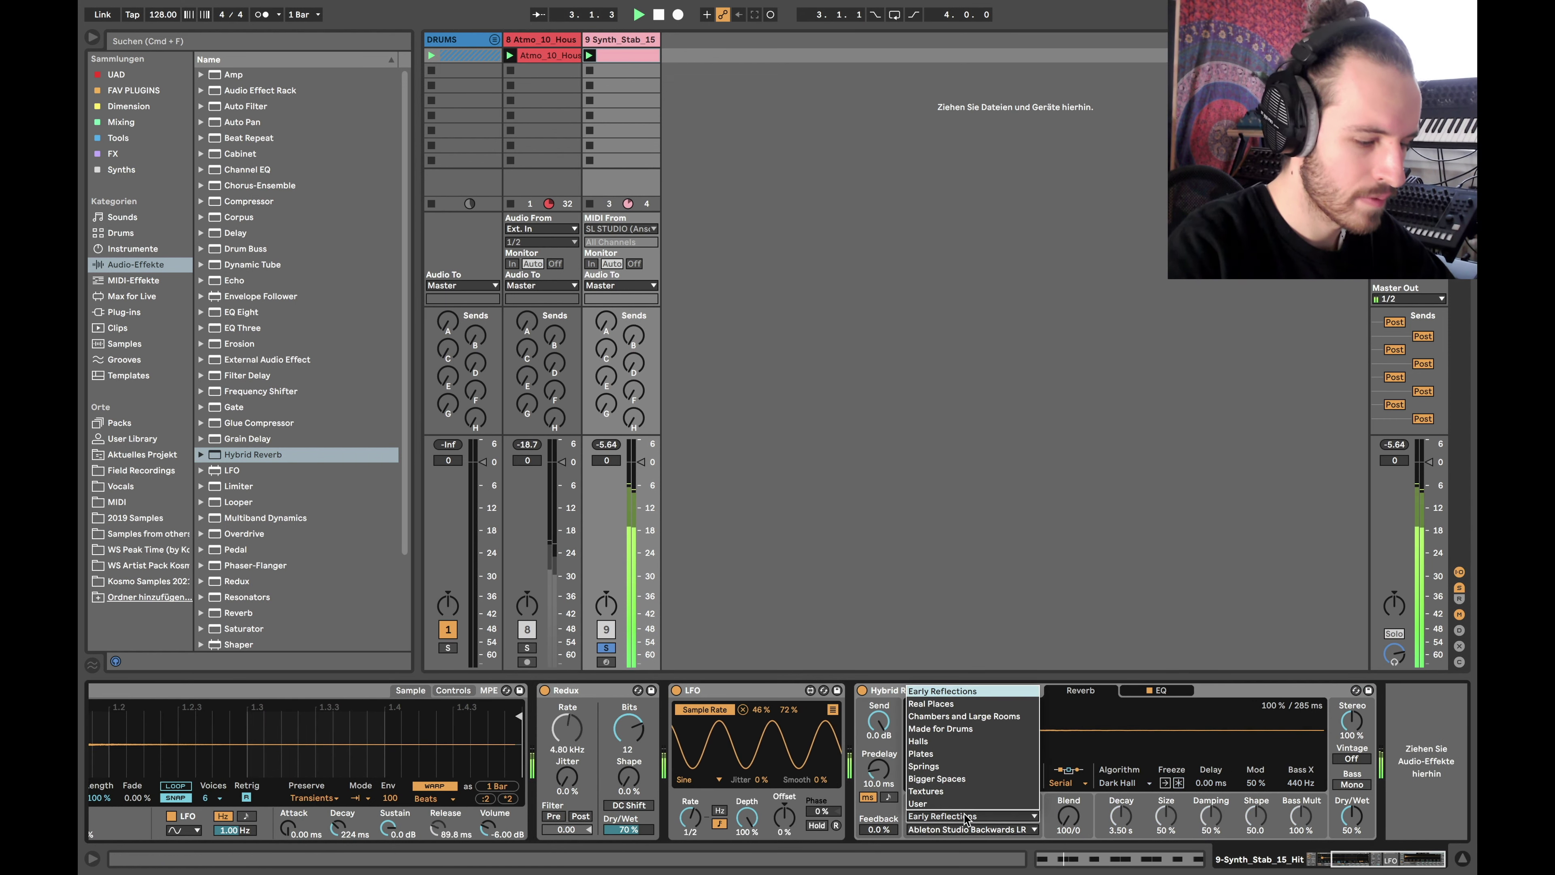
pyautogui.click(923, 754)
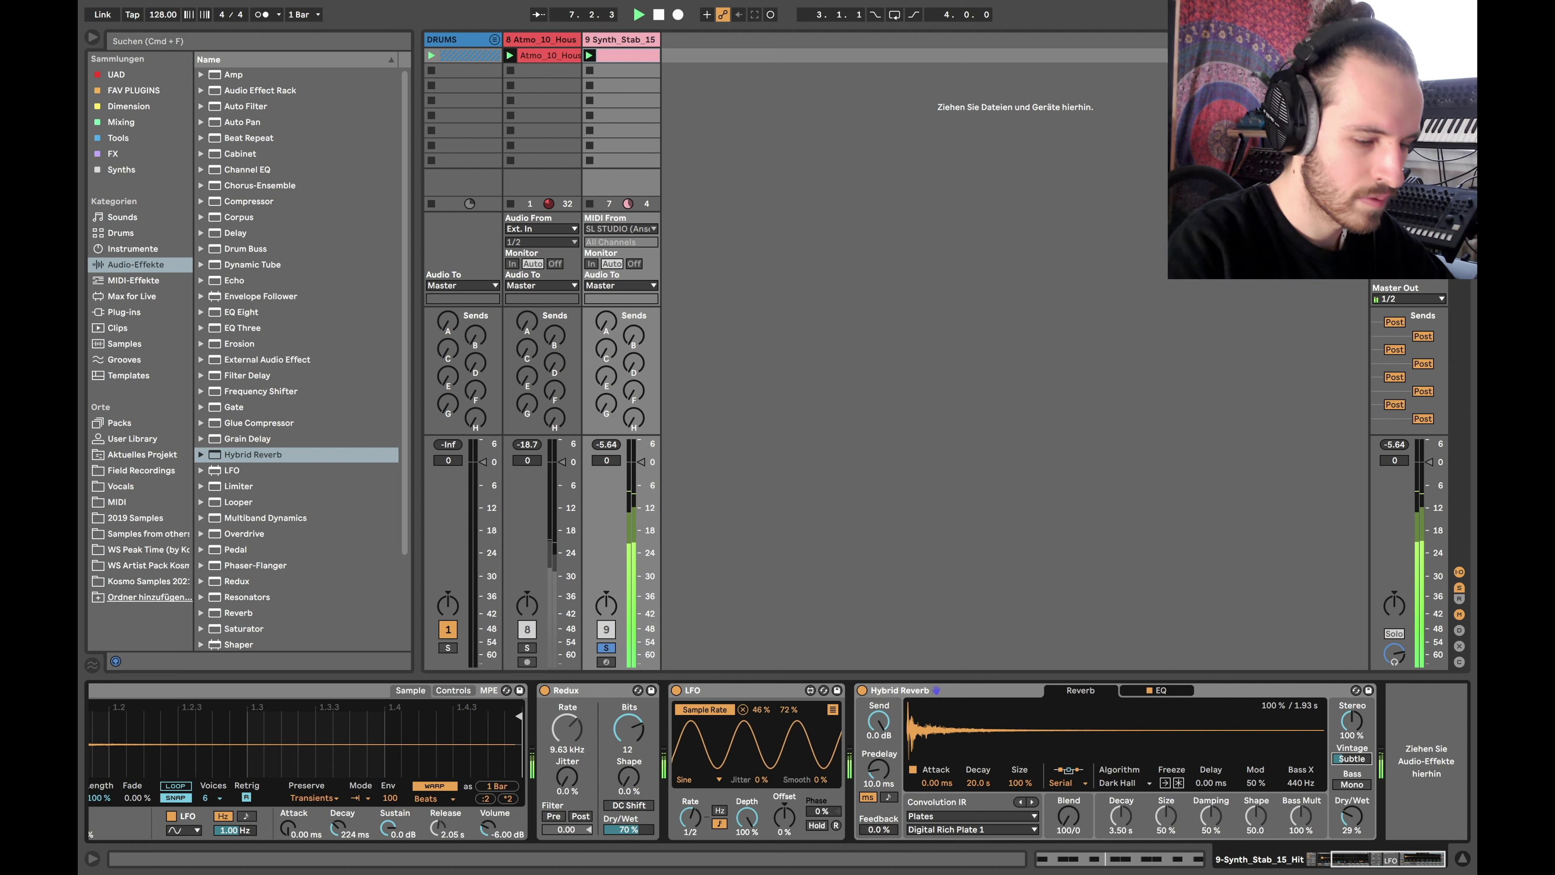
pyautogui.moveTo(978, 784); pyautogui.dragTo(978, 803)
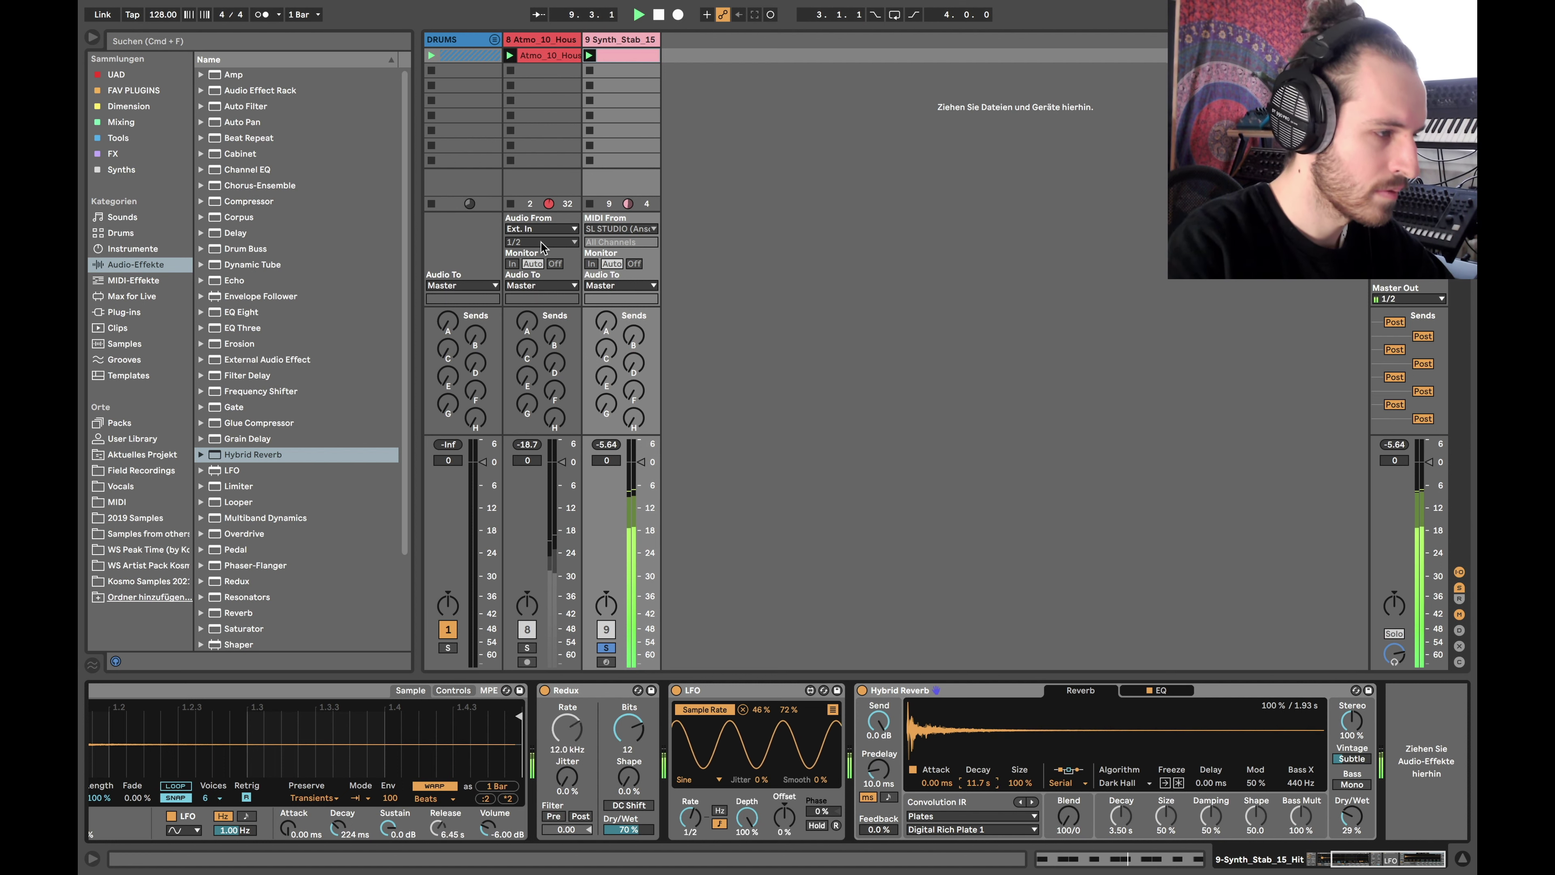
# - Unfold the DRUMS group, solo the KickBassLoop alongside the stab, and move the stab clip's start marker to 1.1.3
pyautogui.click(495, 39)
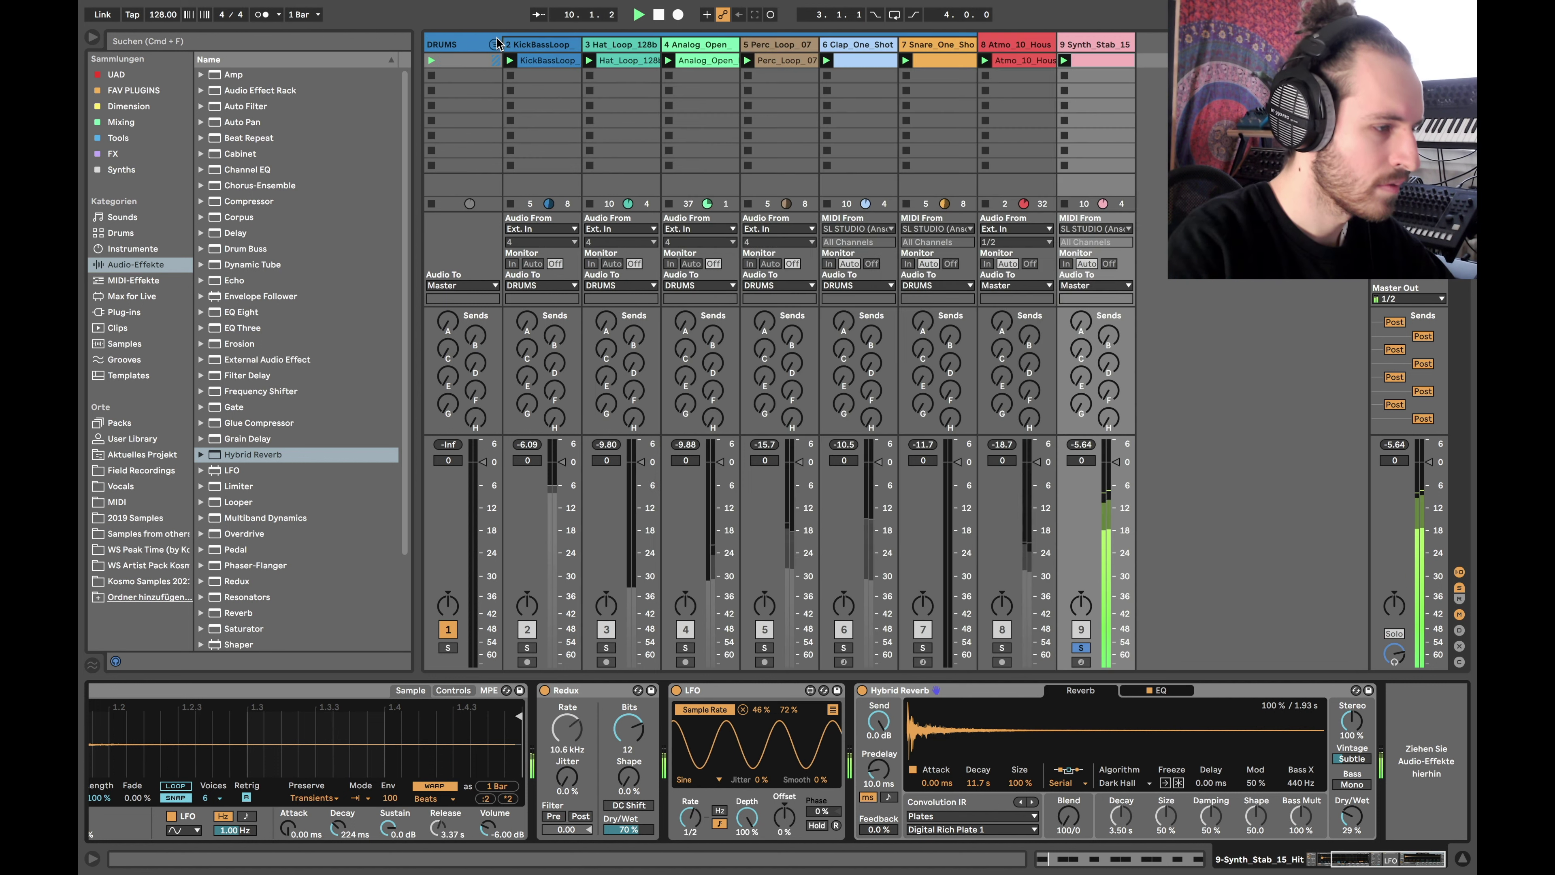
pyautogui.keyDown('super'); pyautogui.click(528, 648); pyautogui.keyUp('super')
pyautogui.click(1101, 69)
pyautogui.doubleClick(1101, 62)
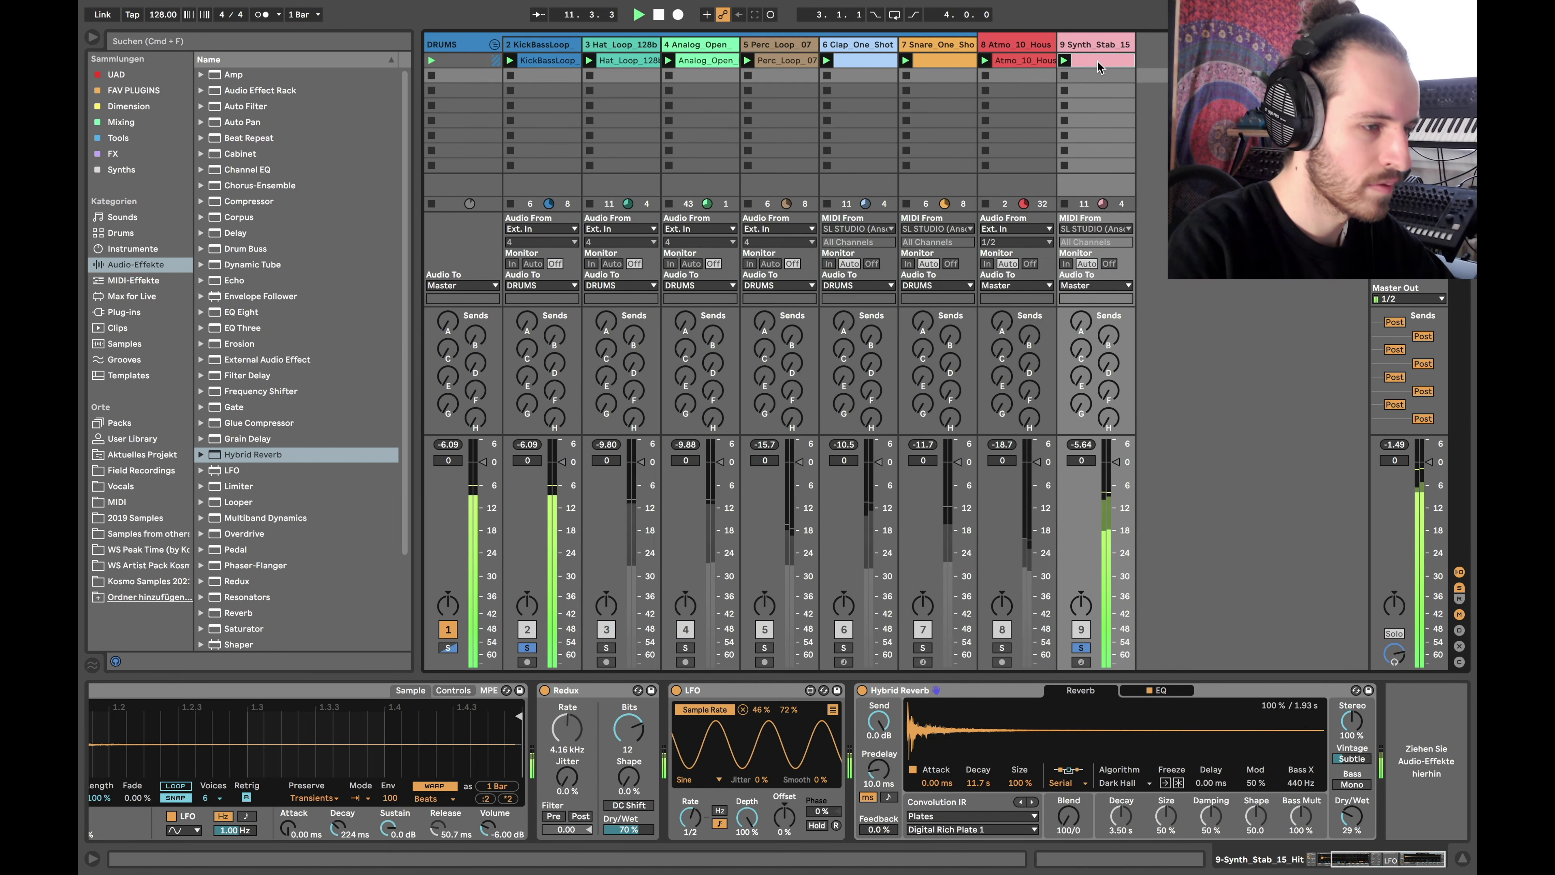
pyautogui.press('space')
pyautogui.moveTo(463, 395); pyautogui.dragTo(561, 396)
pyautogui.press('space')
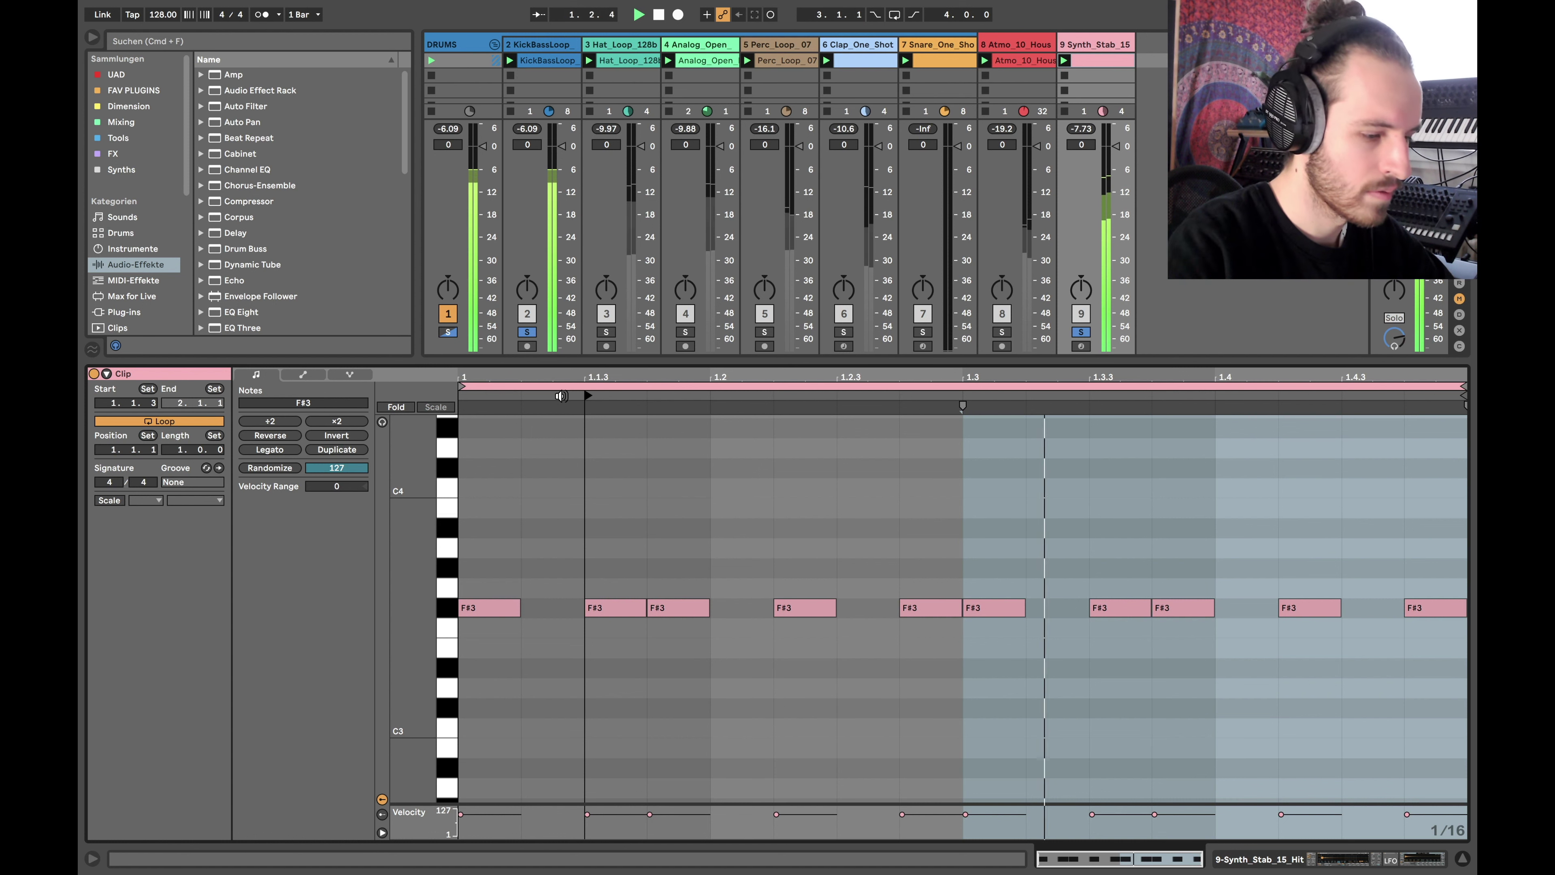
pyautogui.press('space')
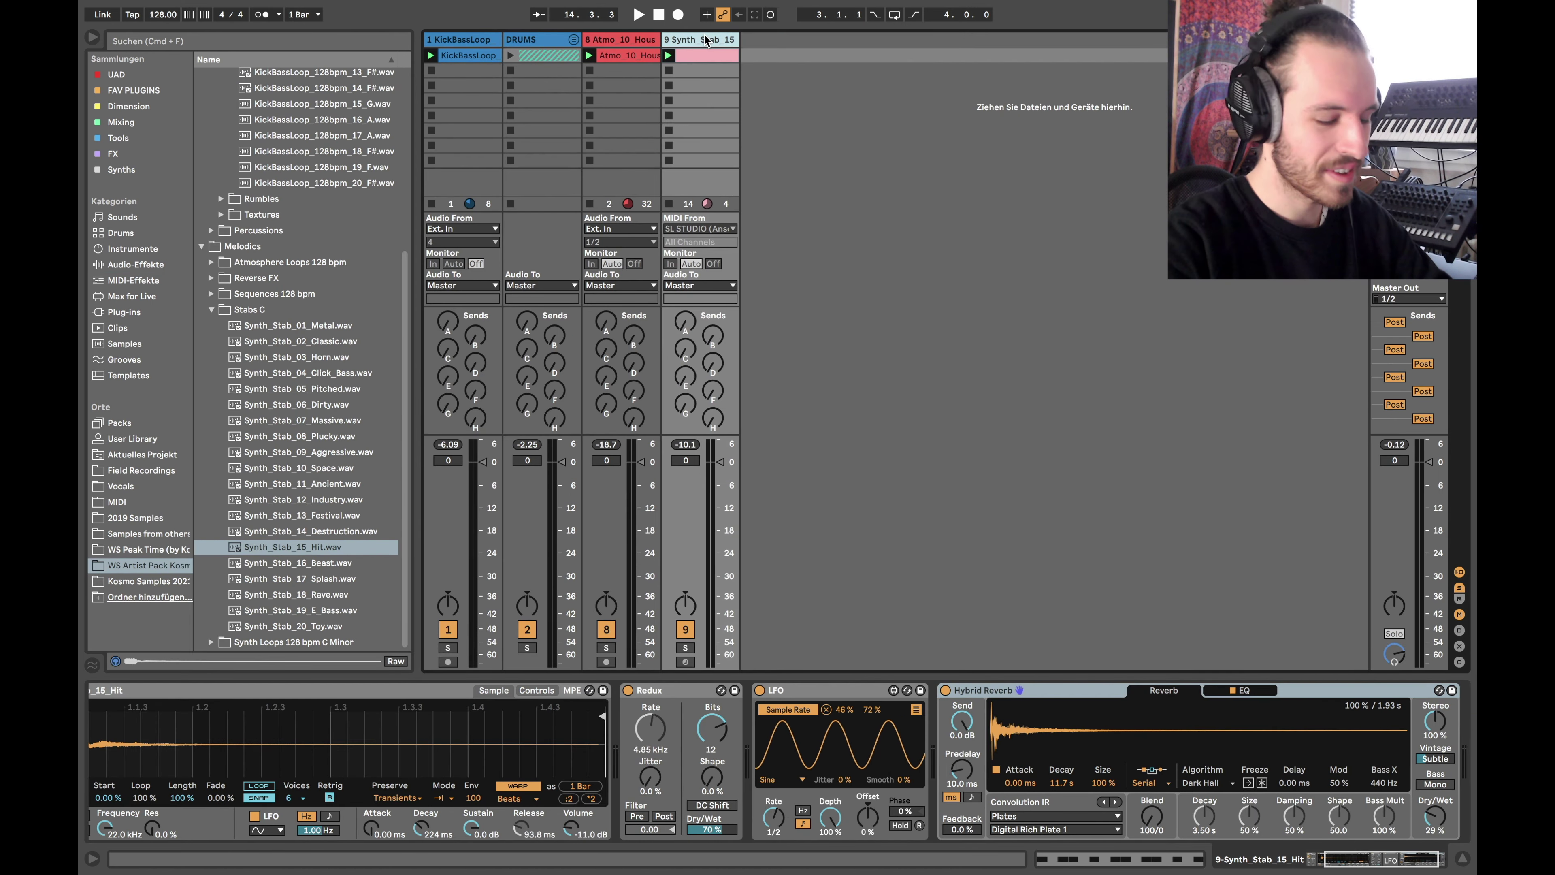
# - Insert a new MIDI track after the synth stab track and load the Serum plug-in onto it
pyautogui.press('super+shift+t')
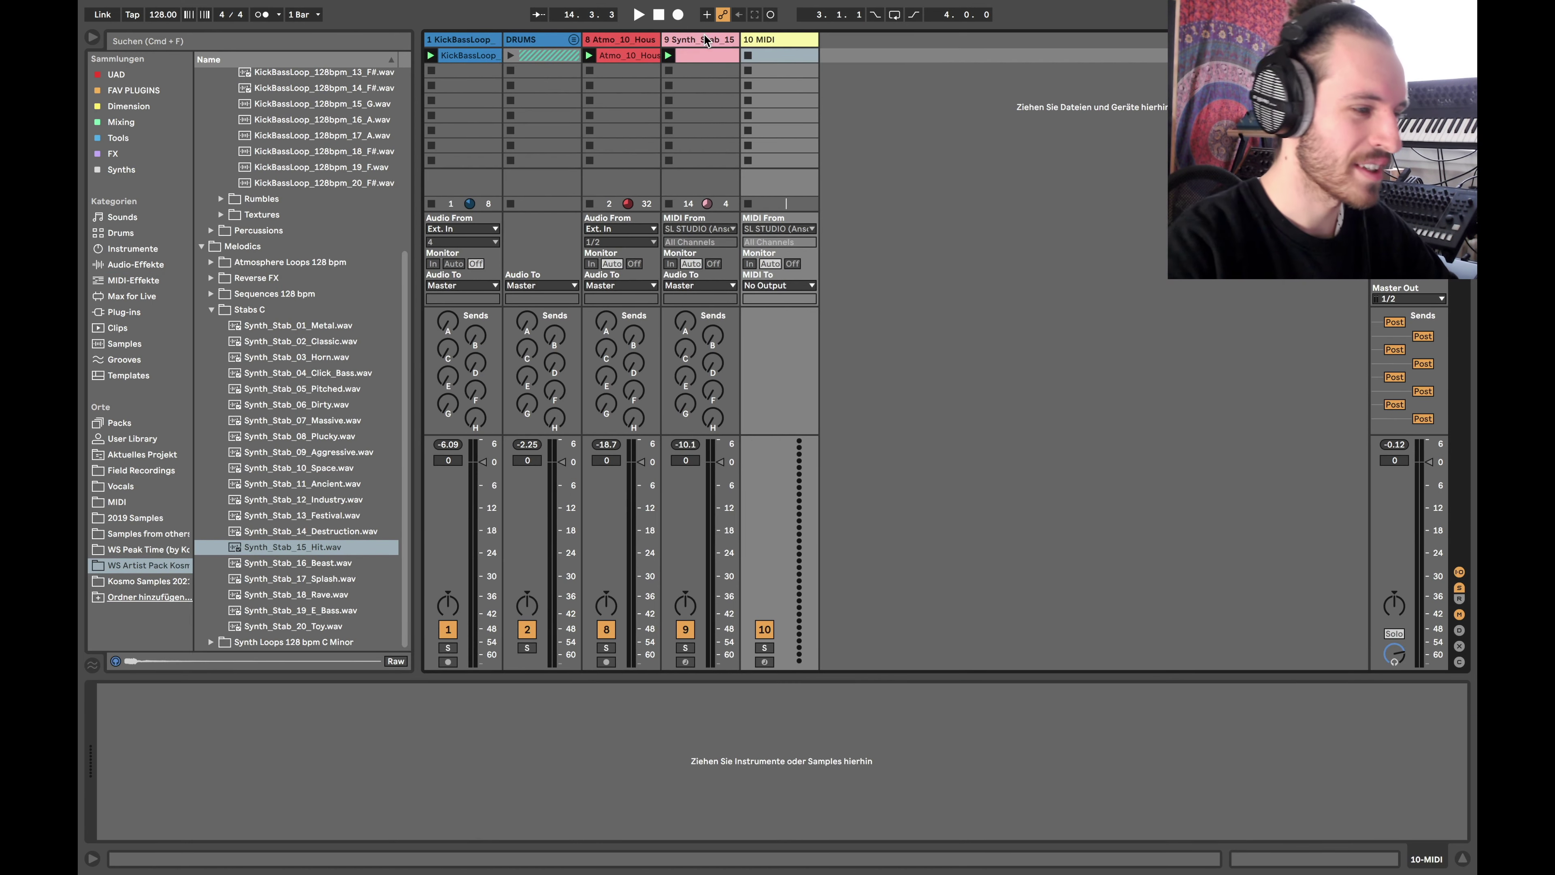
pyautogui.click(152, 312)
pyautogui.click(201, 75)
pyautogui.click(210, 91)
pyautogui.scroll(-12, 328, 429)
pyautogui.doubleClick(329, 435)
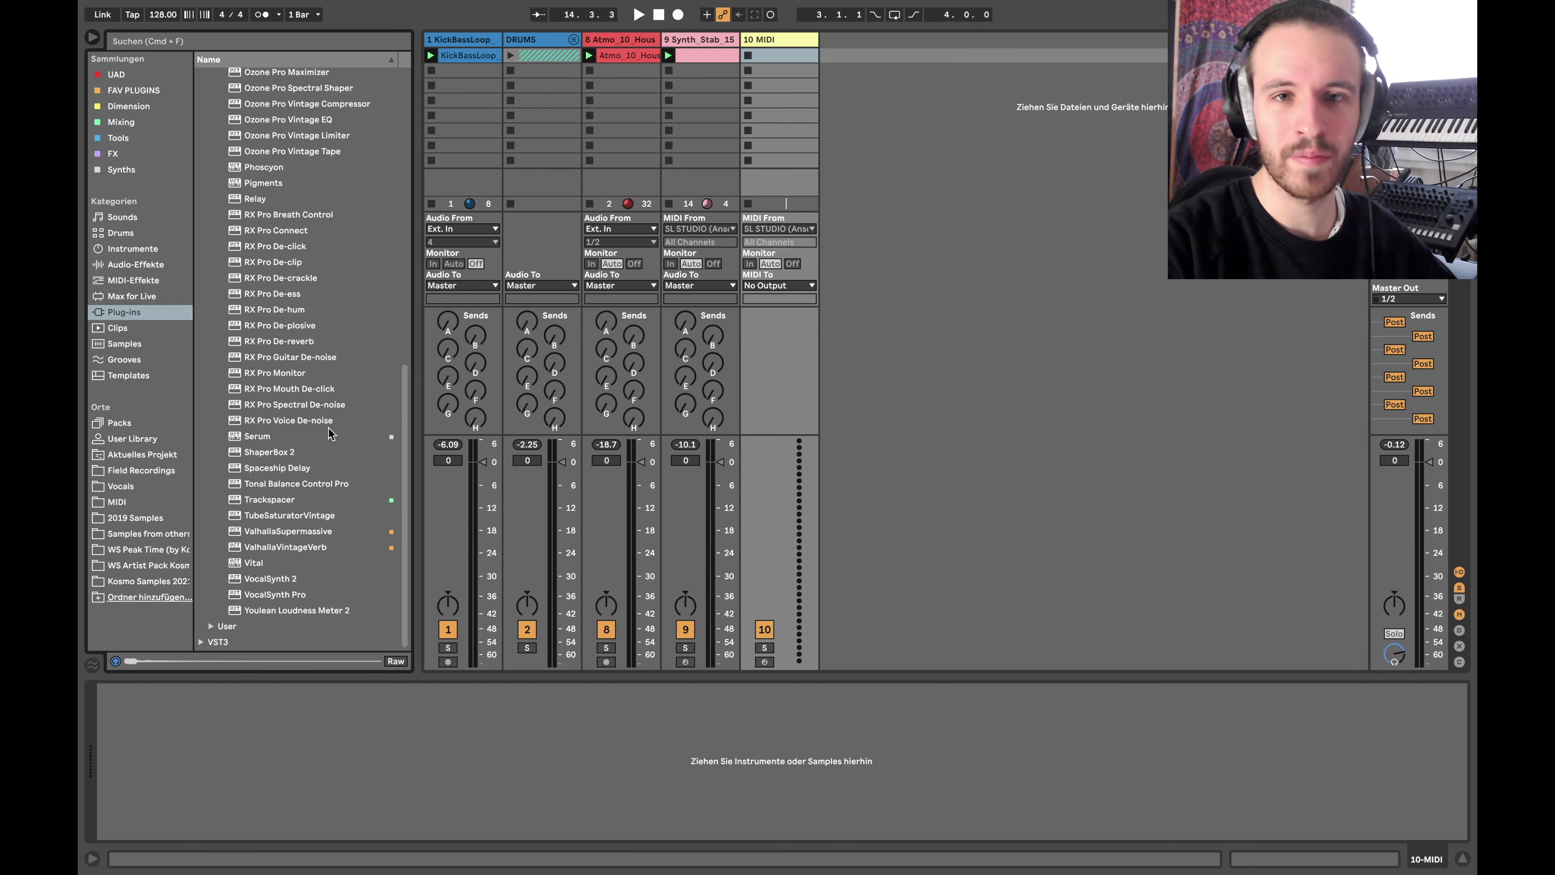
# - Load the Back_To_Rave preset from the Weltsound Artist Pack user presets in Serum and close the plug-in window
pyautogui.click(588, 90)
pyautogui.moveTo(597, 293)
pyautogui.moveTo(728, 197)
pyautogui.moveTo(827, 196)
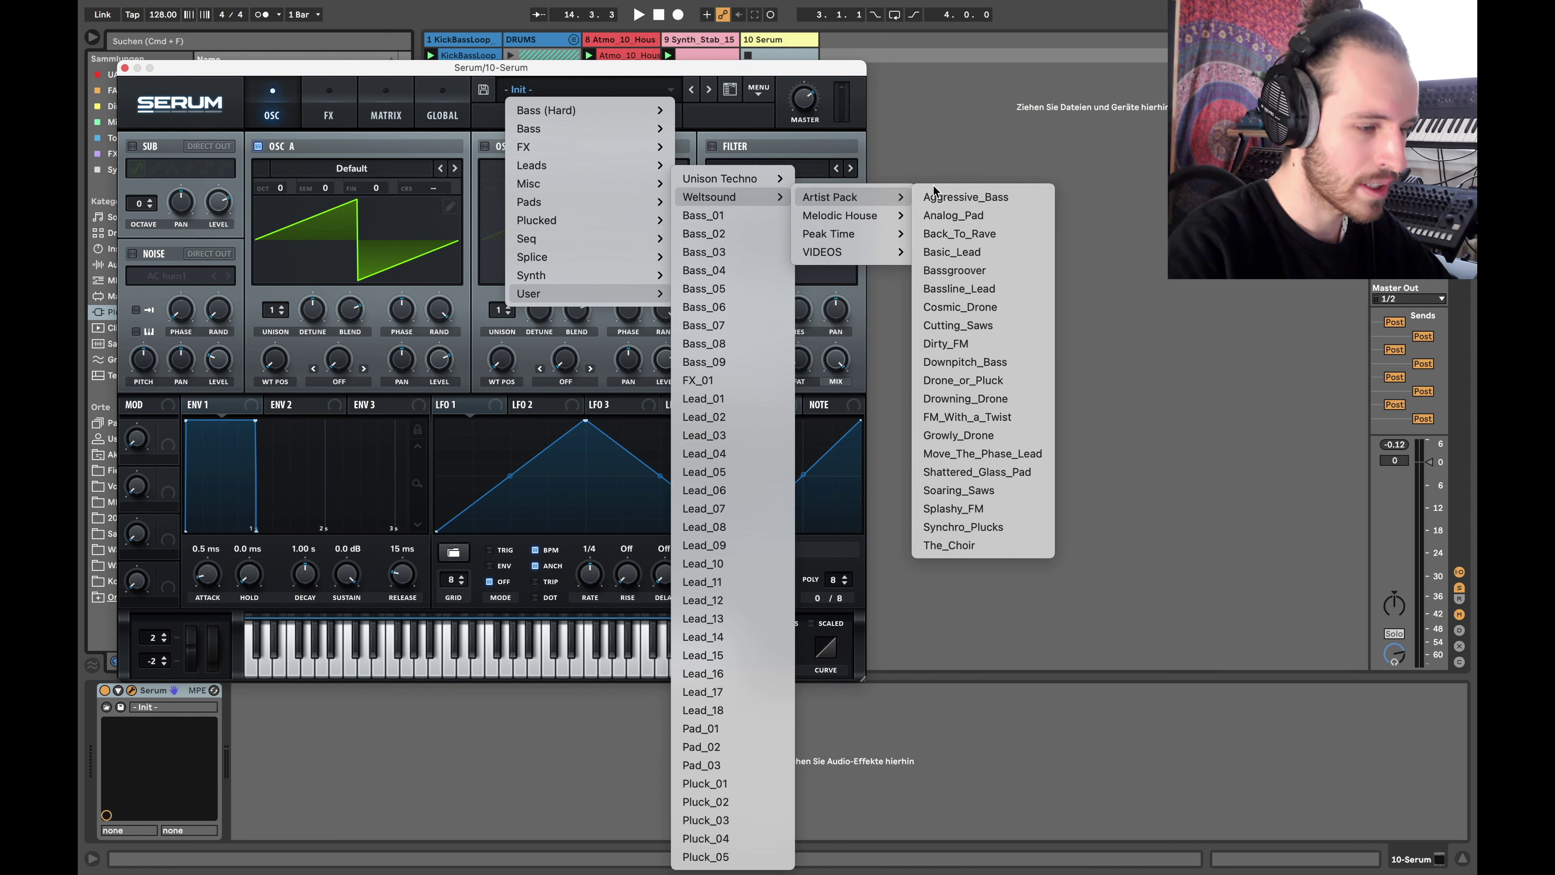
pyautogui.click(981, 238)
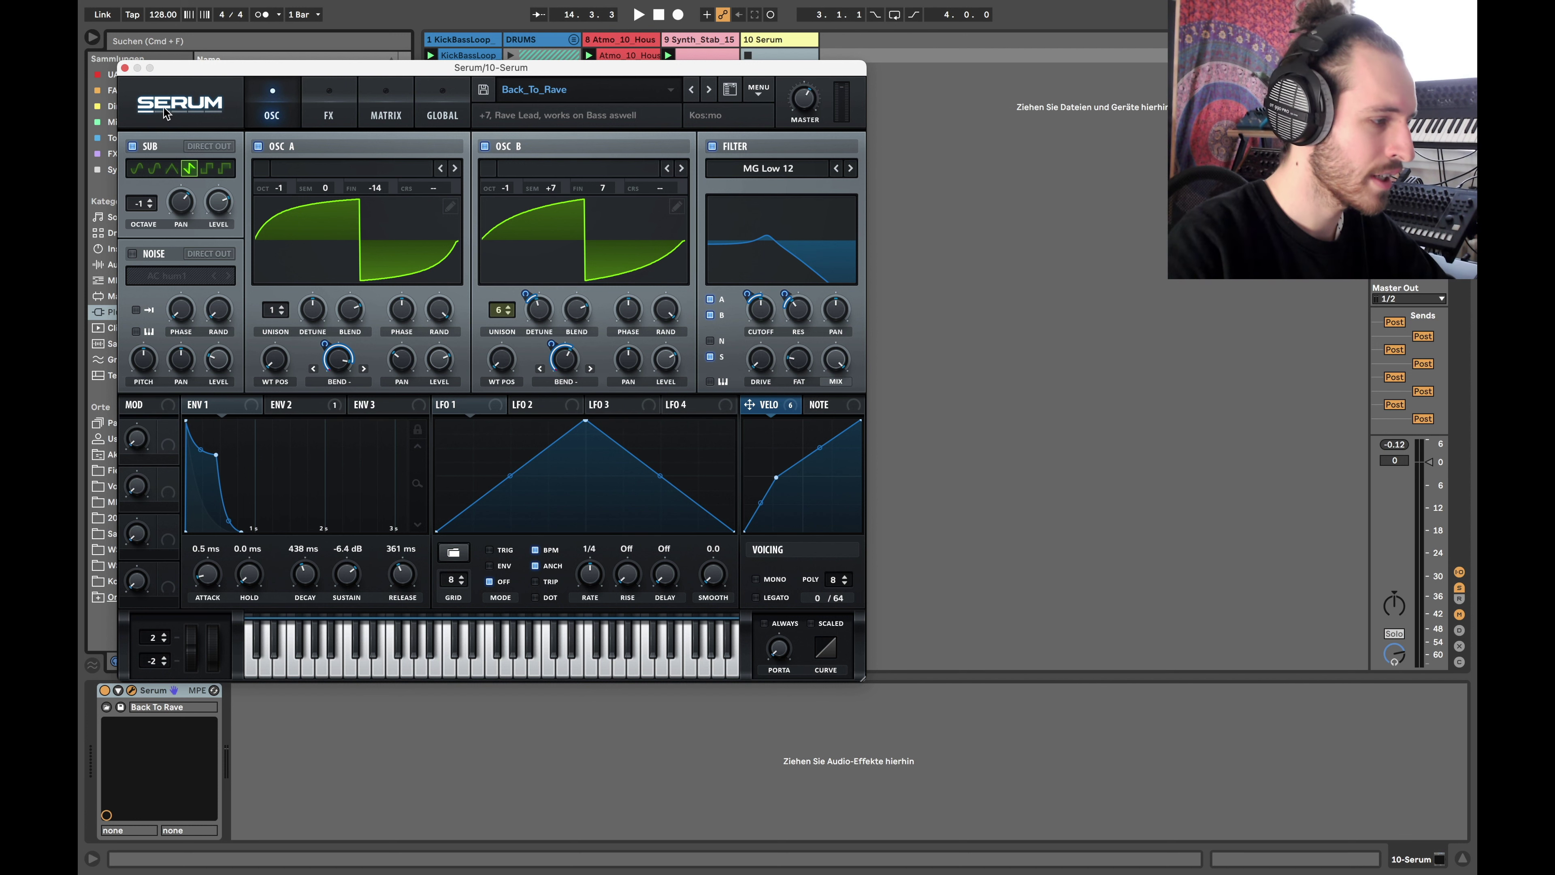
pyautogui.click(124, 69)
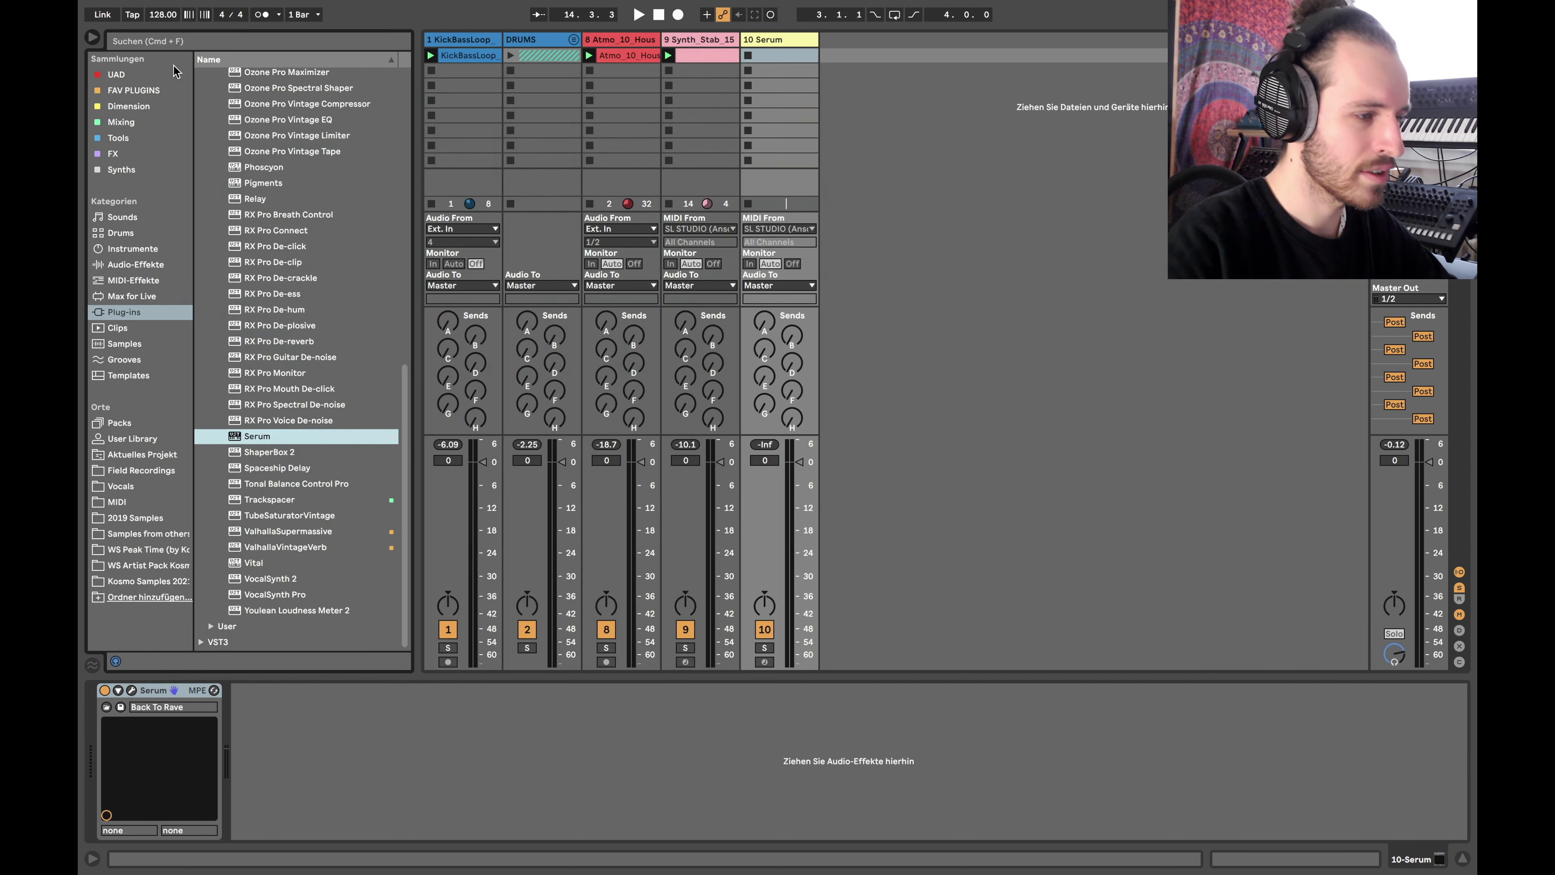
pyautogui.doubleClick(783, 55)
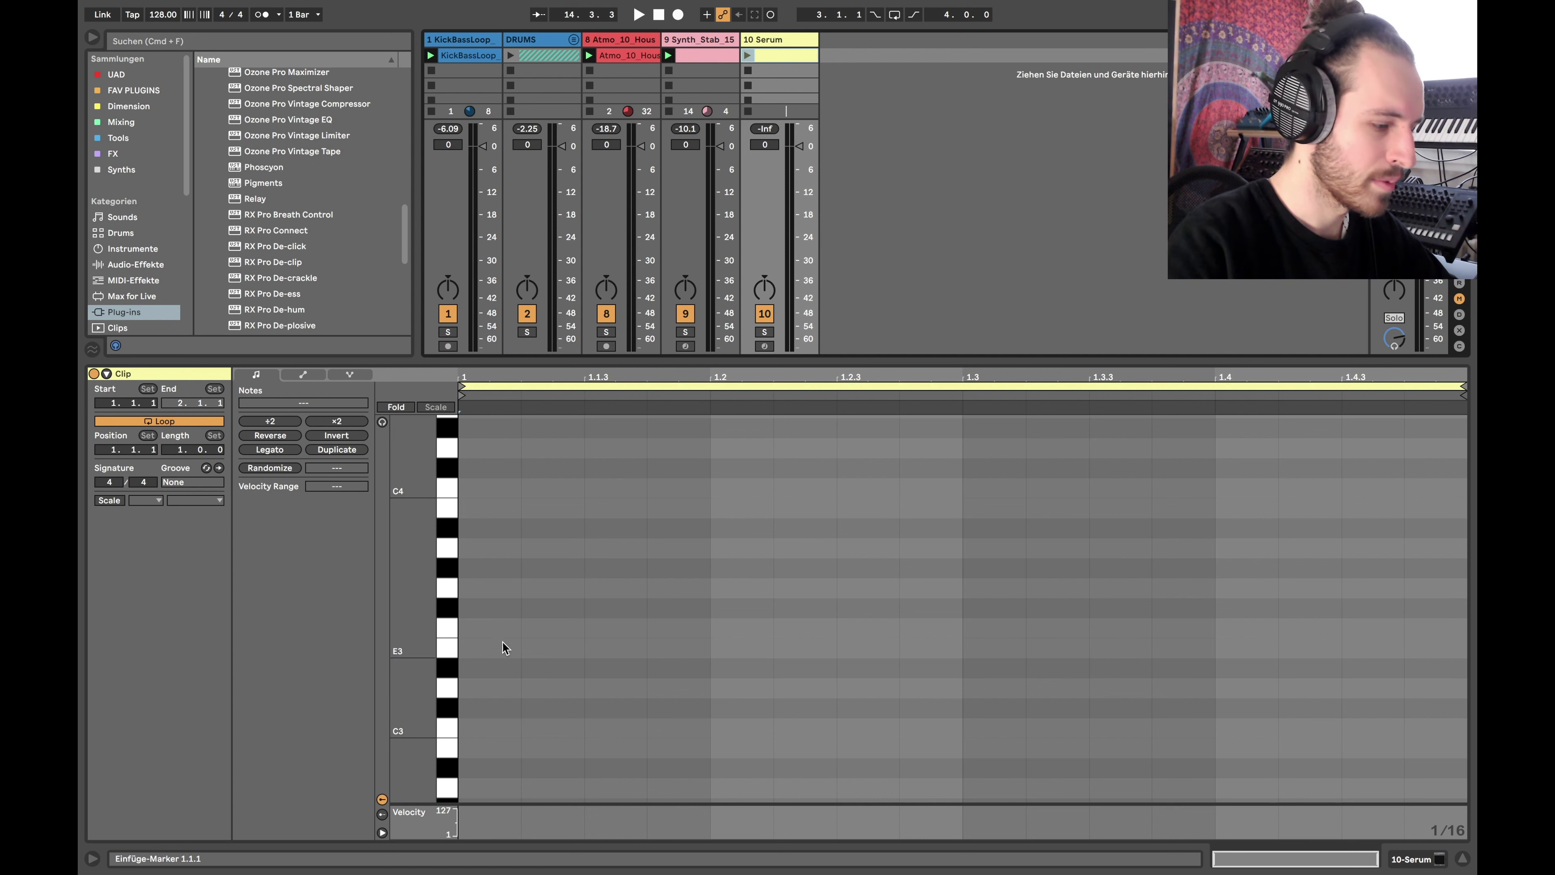
pyautogui.doubleClick(488, 608)
pyautogui.press('super+d')
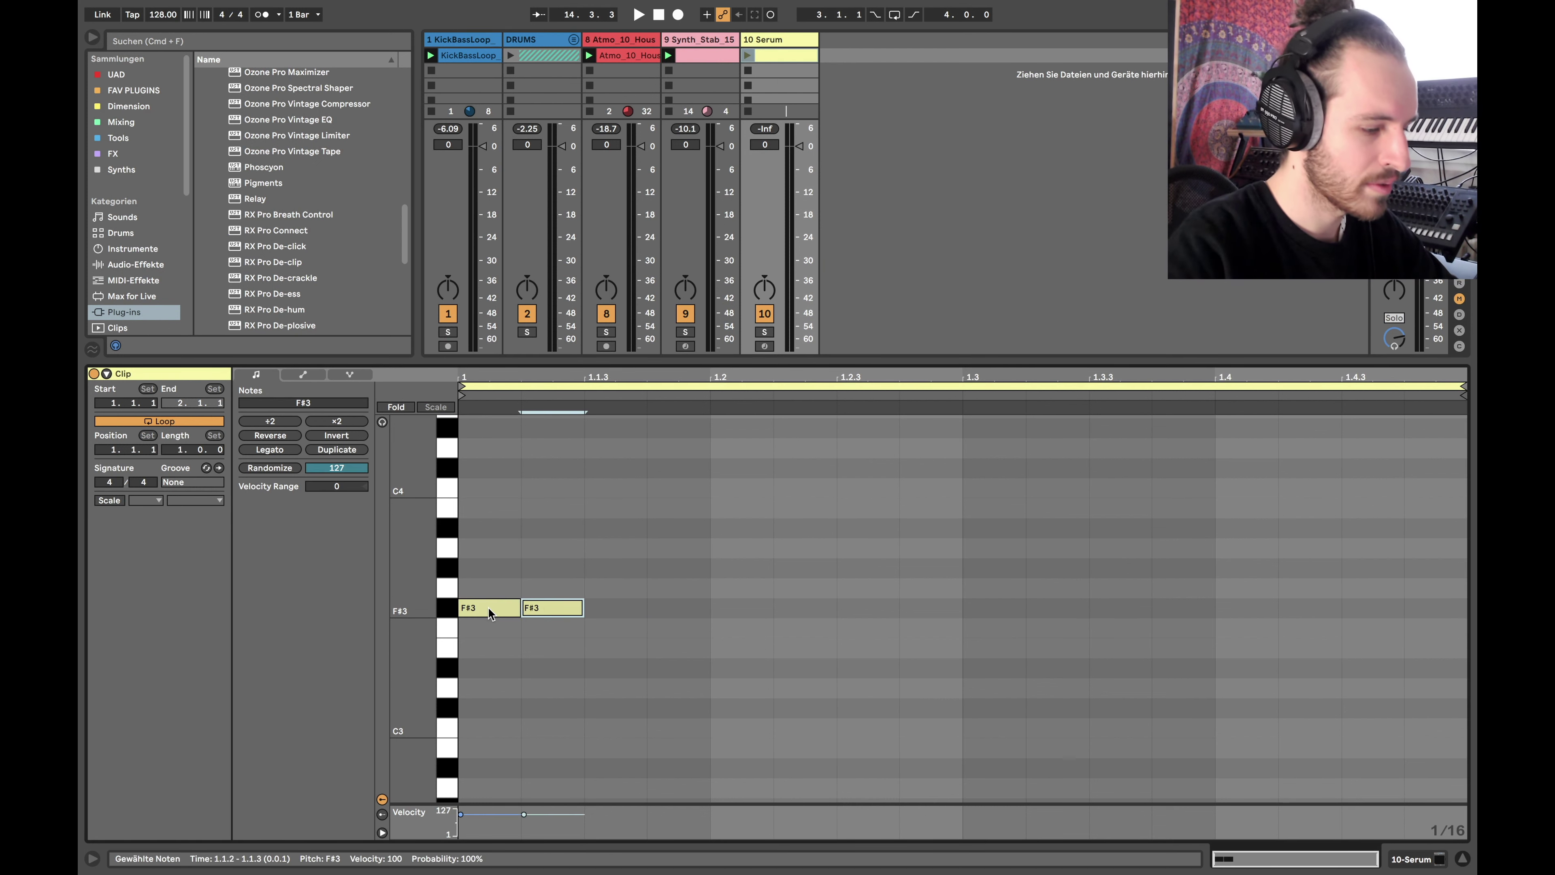
pyautogui.press('Right')
# - Duplicate the synth stab clip and move the copy into the first slot of the Serum track
pyautogui.click(728, 72)
pyautogui.click(718, 58)
pyautogui.press('super+d')
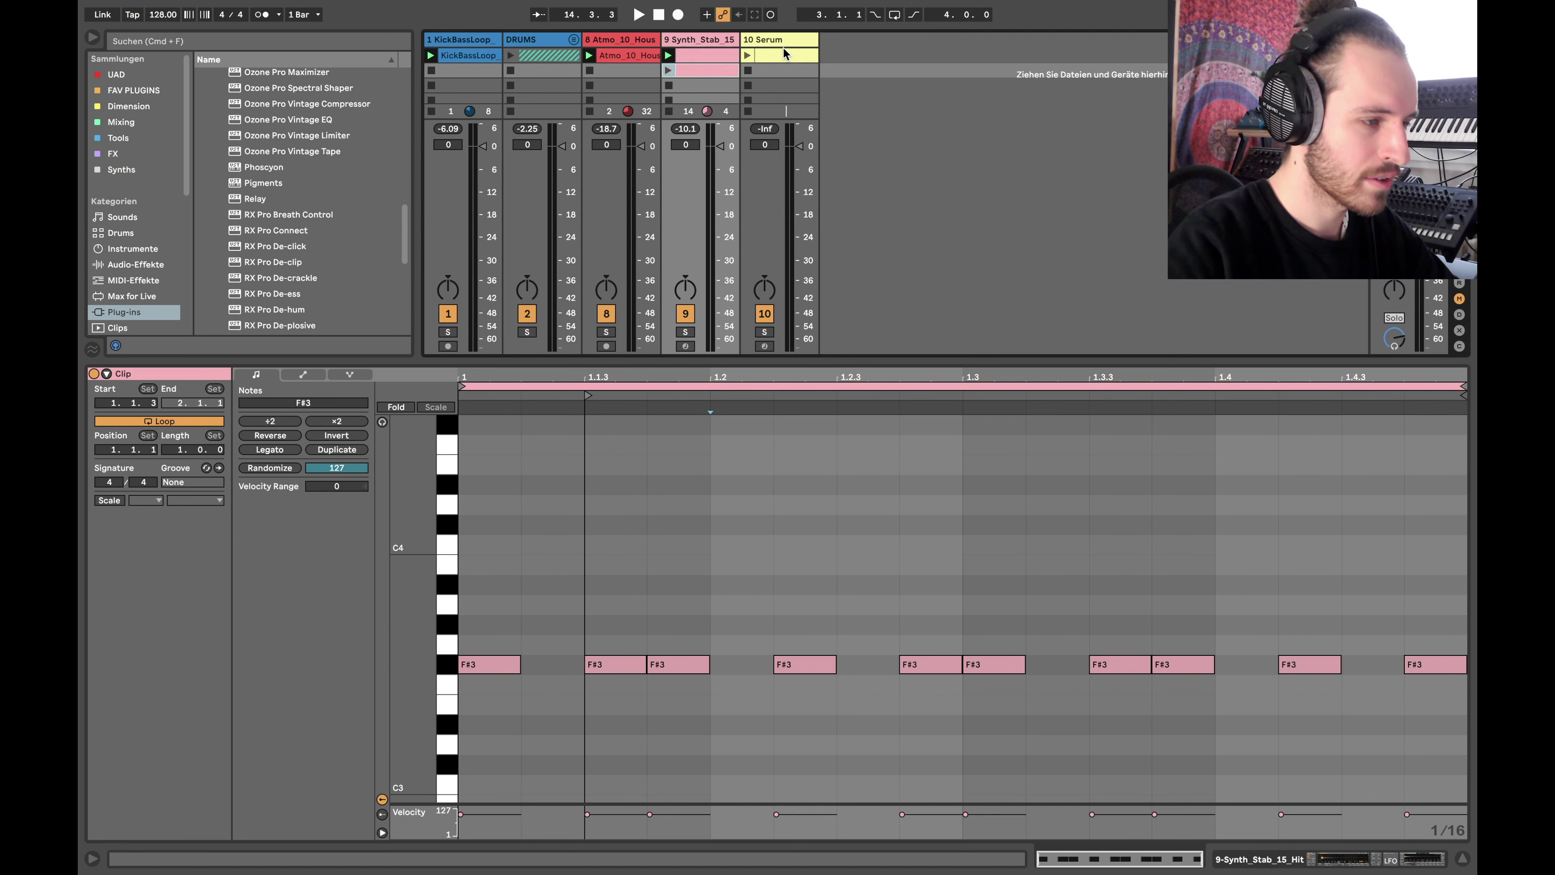
pyautogui.click(790, 52)
pyautogui.moveTo(682, 70); pyautogui.dragTo(772, 58)
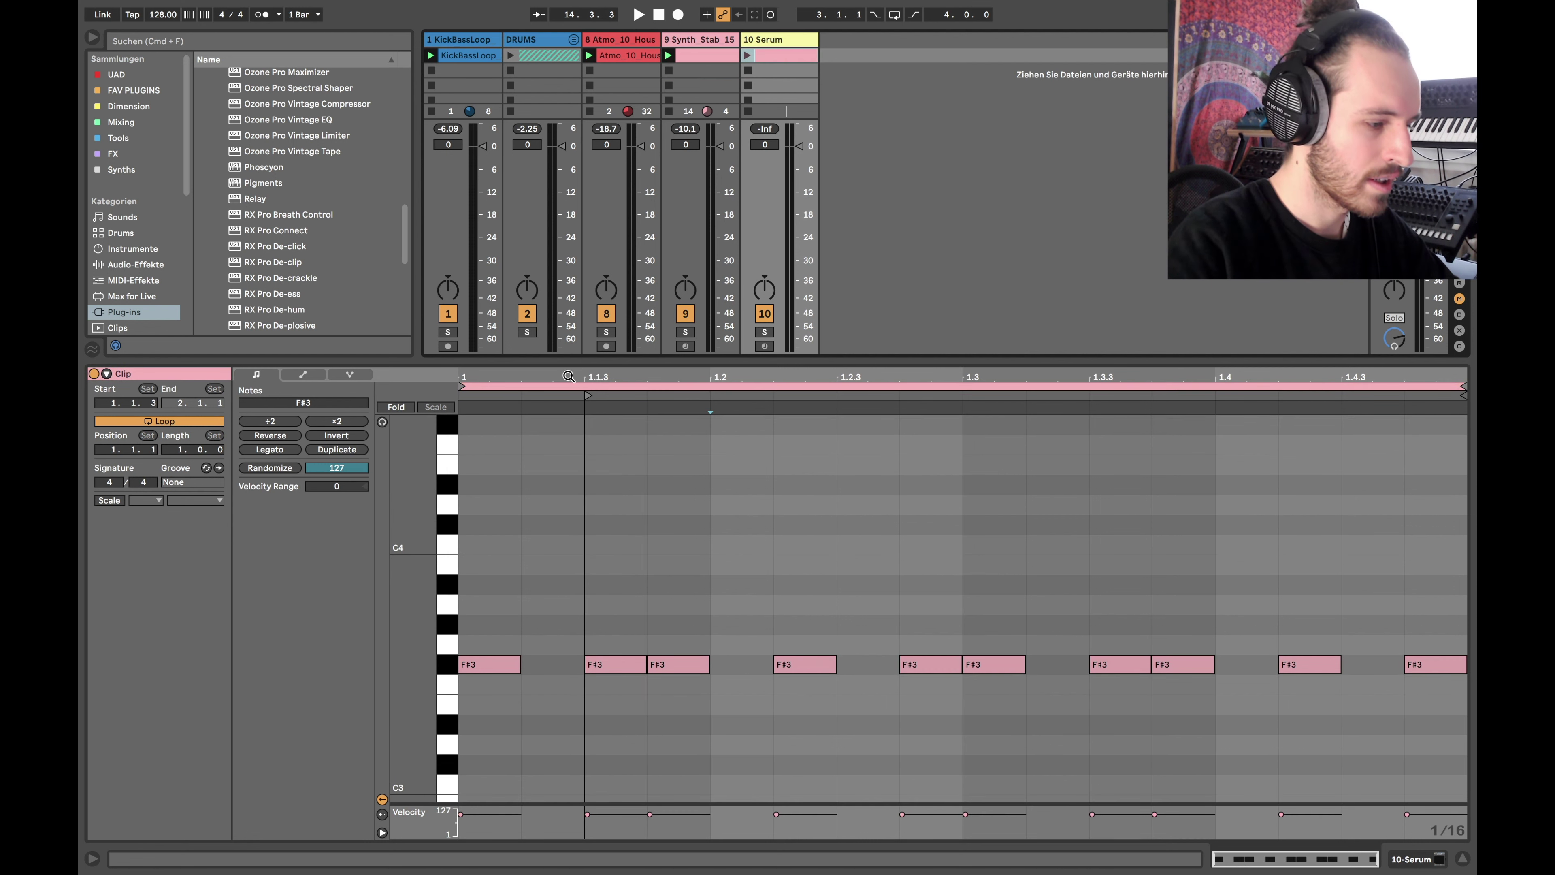
# - Start the Serum clip's loop at 1.1.3, append an F#3 sixteenth note at 2.1.1, and crop the clip to the loop
pyautogui.moveTo(468, 383); pyautogui.dragTo(602, 385)
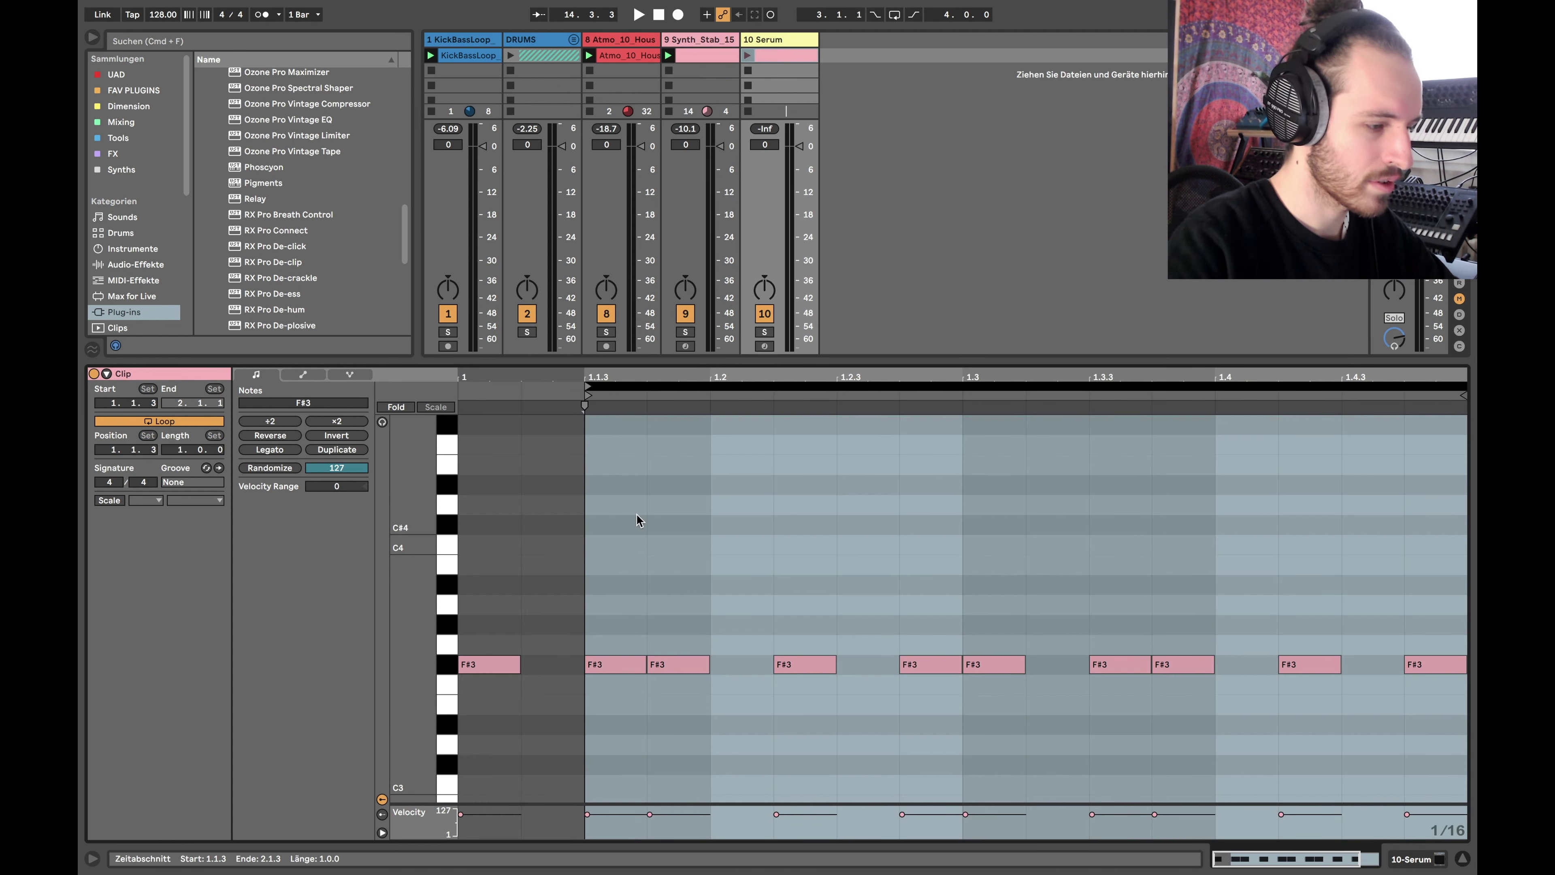
pyautogui.hscroll(3, 638, 521)
pyautogui.click(1397, 683)
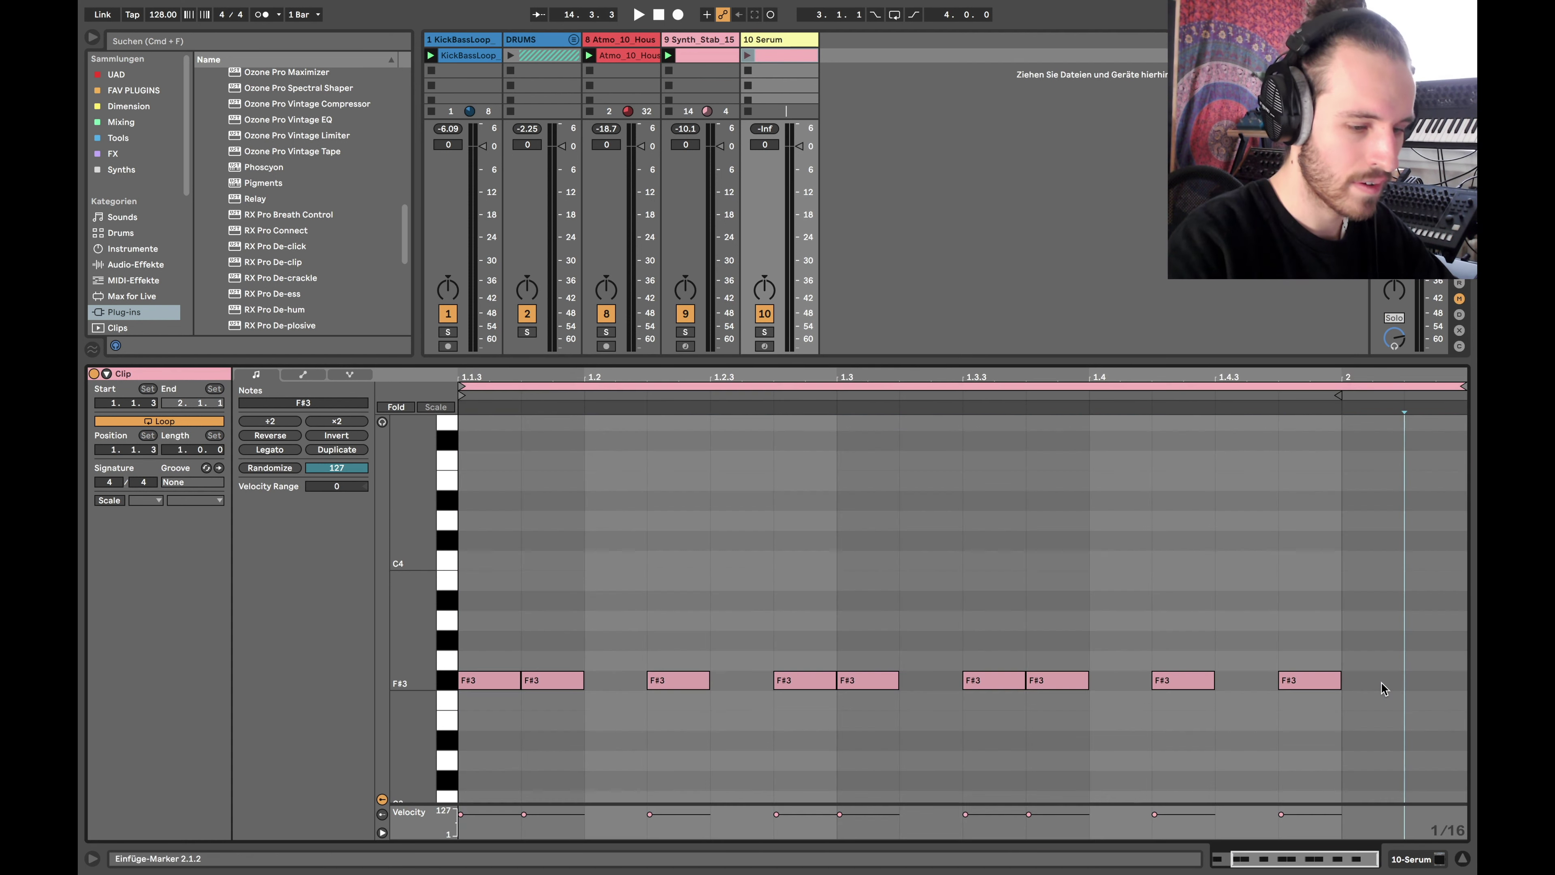
pyautogui.scroll(-2, 1390, 674)
pyautogui.rightClick(1059, 547)
pyautogui.click(1105, 634)
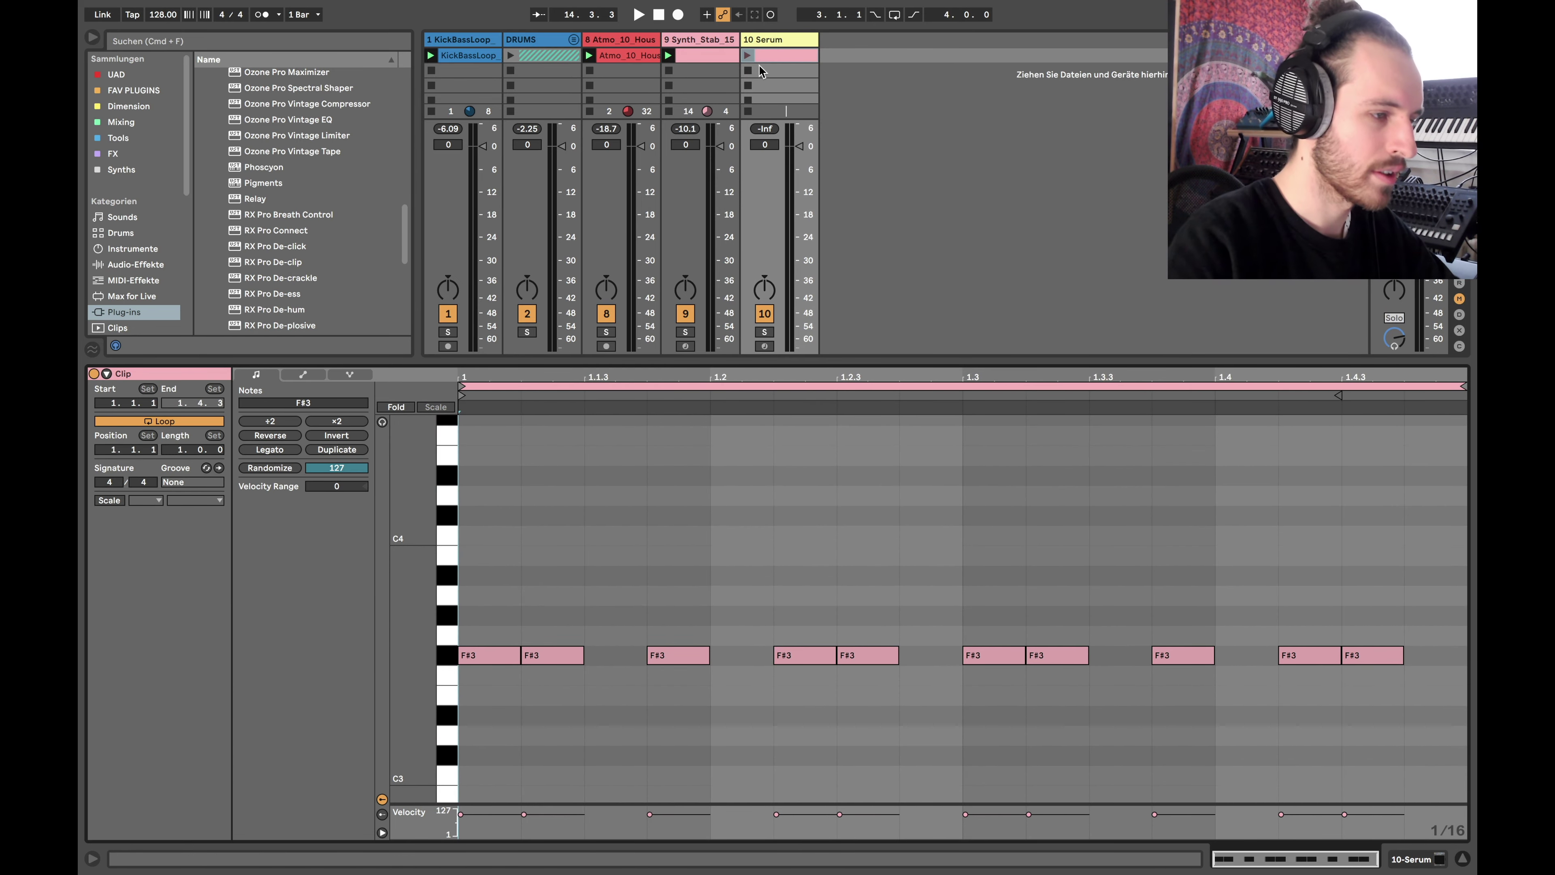
# - Solo the Serum track, play its clip, and try out the filter cutoff of the Back_To_Rave preset
pyautogui.click(766, 332)
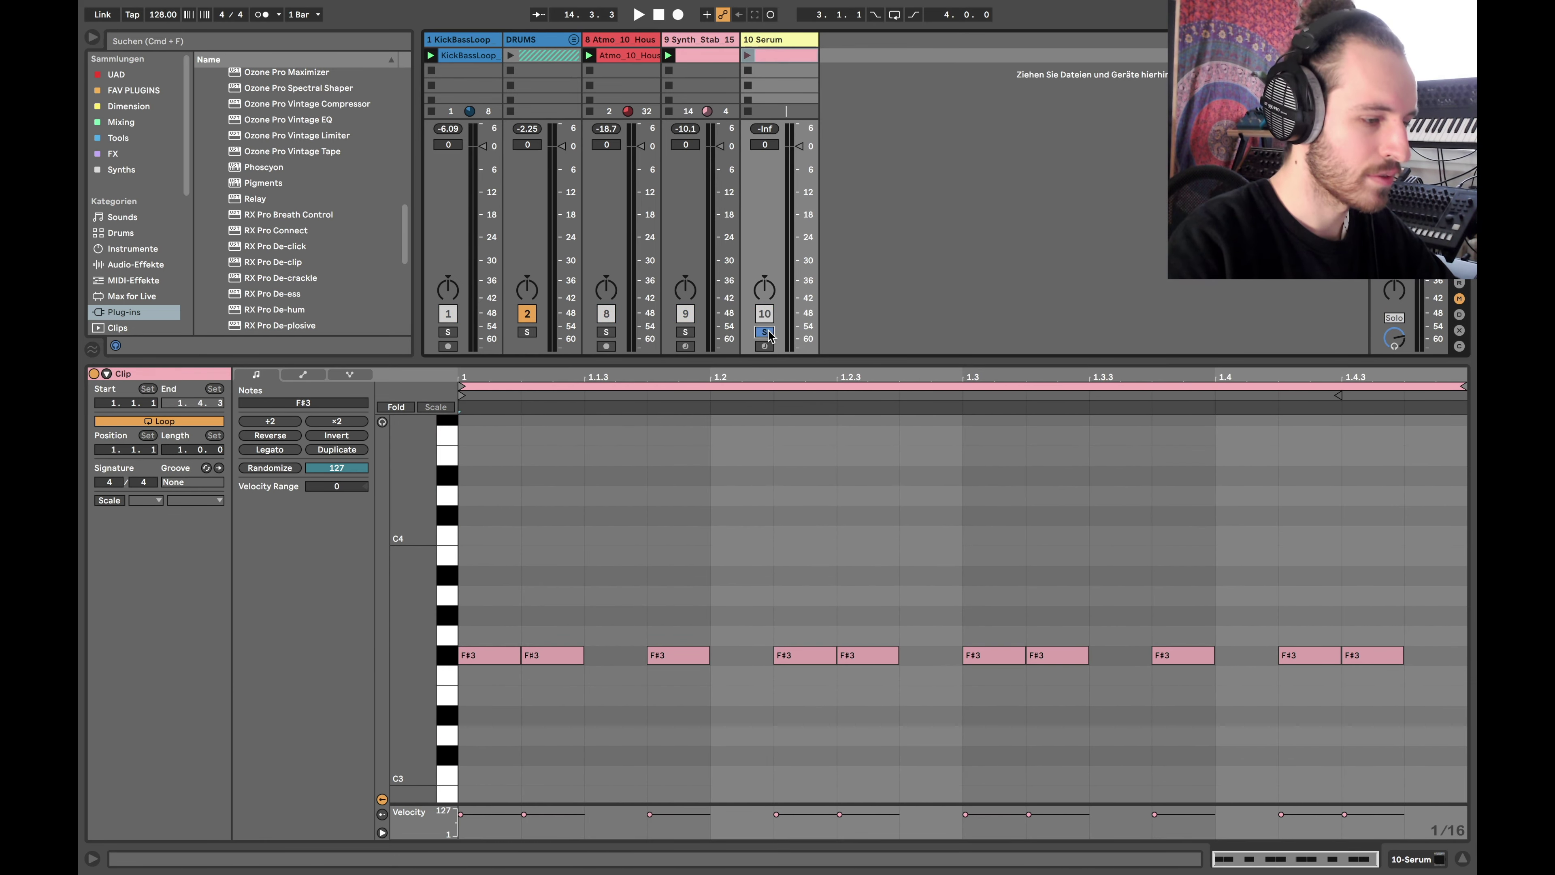
pyautogui.click(748, 56)
pyautogui.doubleClick(759, 40)
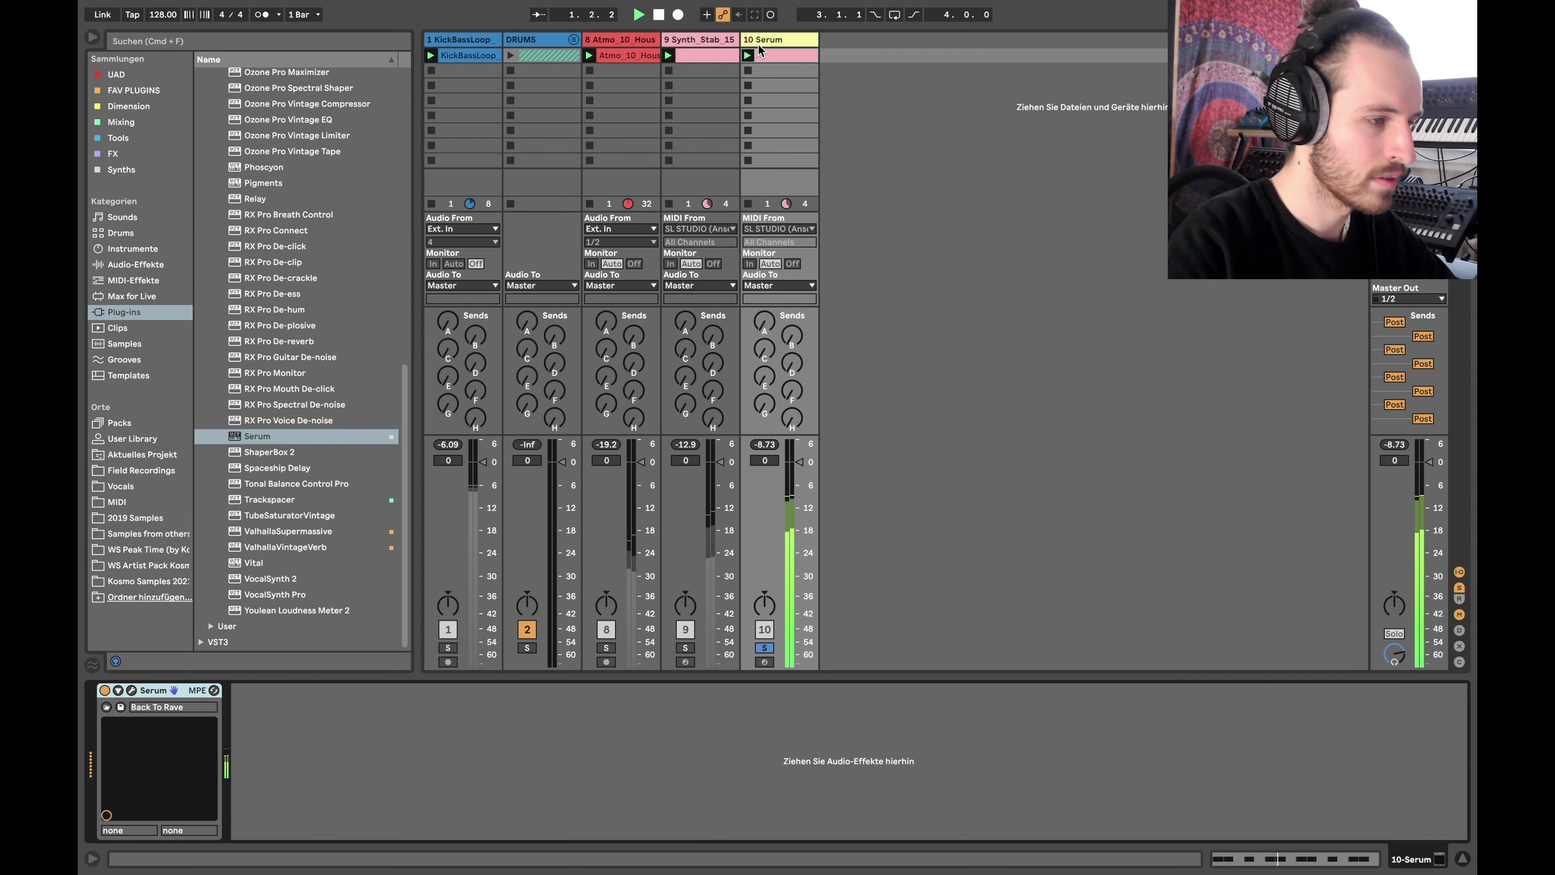
pyautogui.click(131, 690)
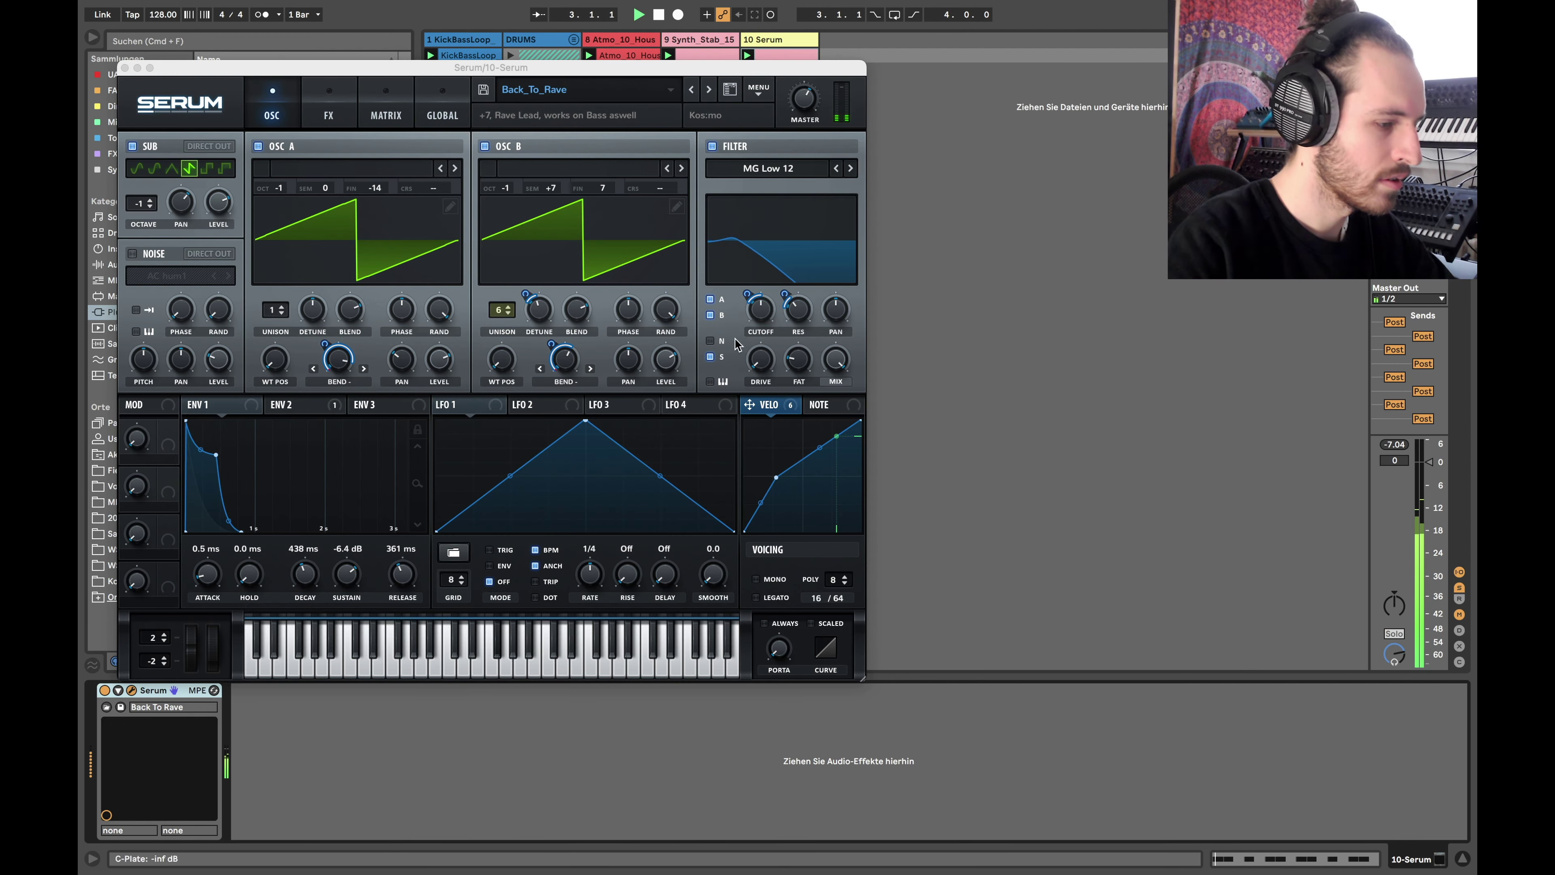
pyautogui.moveTo(752, 312)
pyautogui.mouseDown()
pyautogui.moveTo(745, 331)
pyautogui.moveTo(742, 265)
pyautogui.moveTo(738, 331)
pyautogui.mouseUp()
pyautogui.press('space')
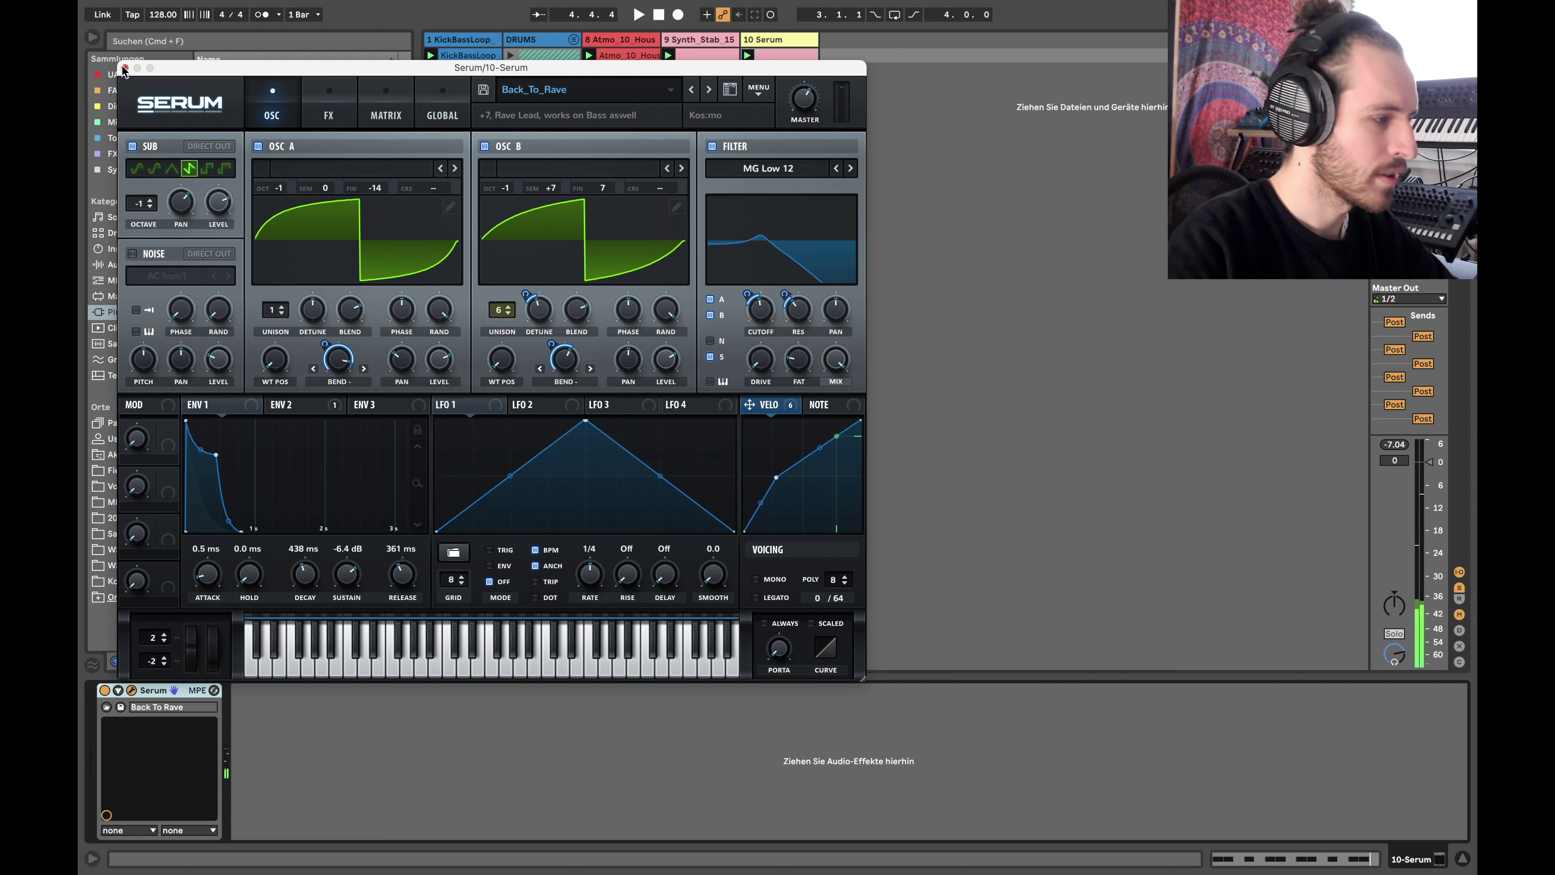
pyautogui.click(125, 68)
# - Raise the F#3 note at 1.1.4 in the Serum clip to B3
pyautogui.click(771, 57)
pyautogui.doubleClick(771, 56)
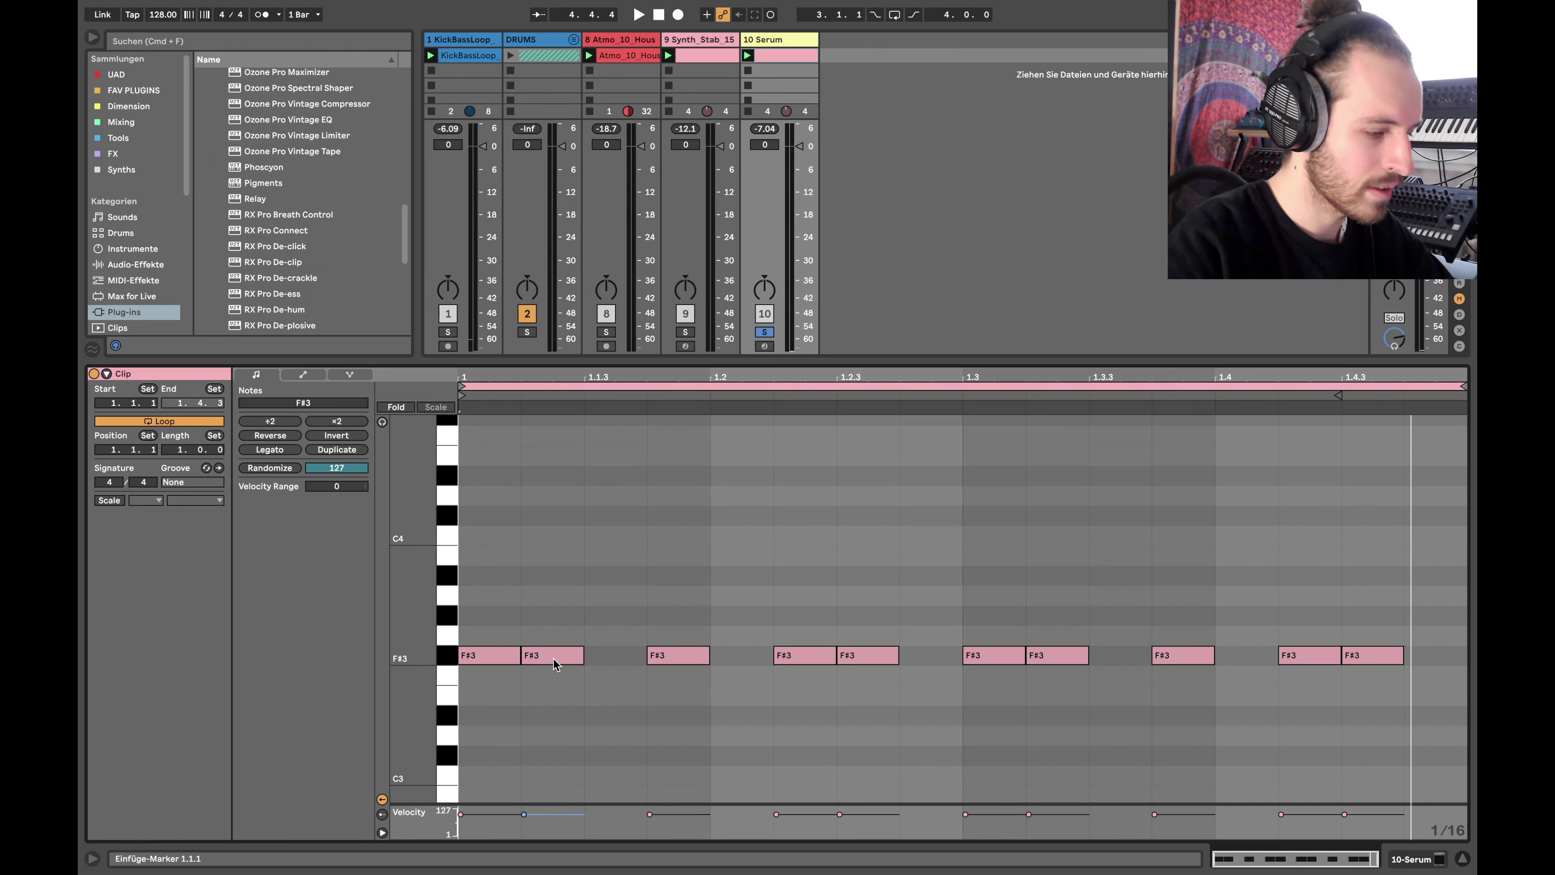
pyautogui.click(684, 657)
pyautogui.press('Up')
pyautogui.press('Up')
pyautogui.press('Up')
pyautogui.press('Up')
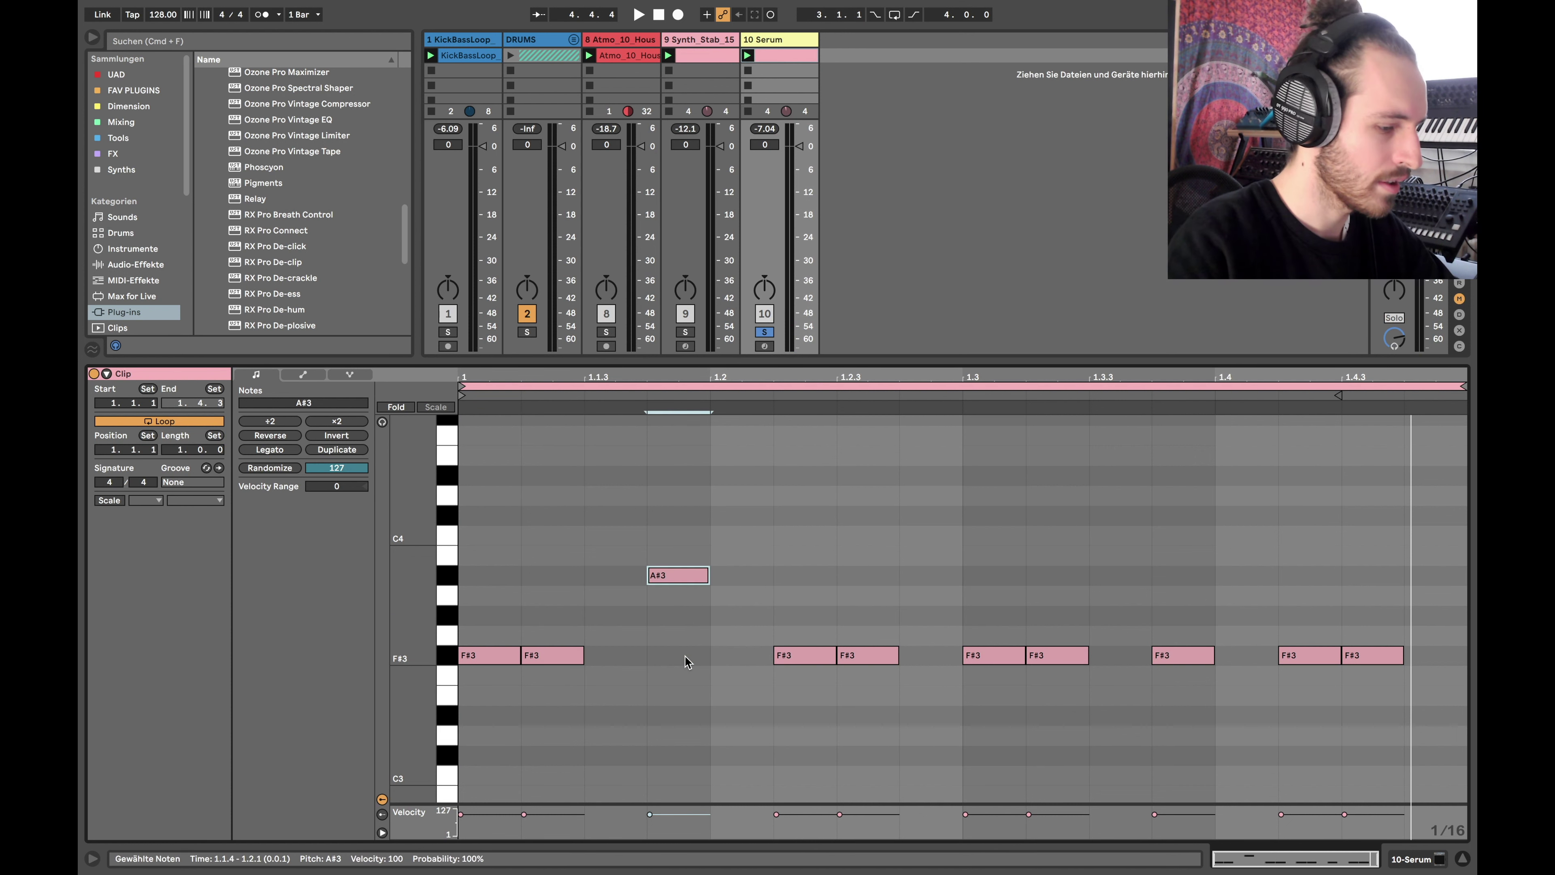
pyautogui.press('Up')
# - Lower the Serum pattern by an octave with C#3 at 1.3.4, and tune the two notes at 1.3.1 and 1.3.2 to A2
pyautogui.click(986, 654)
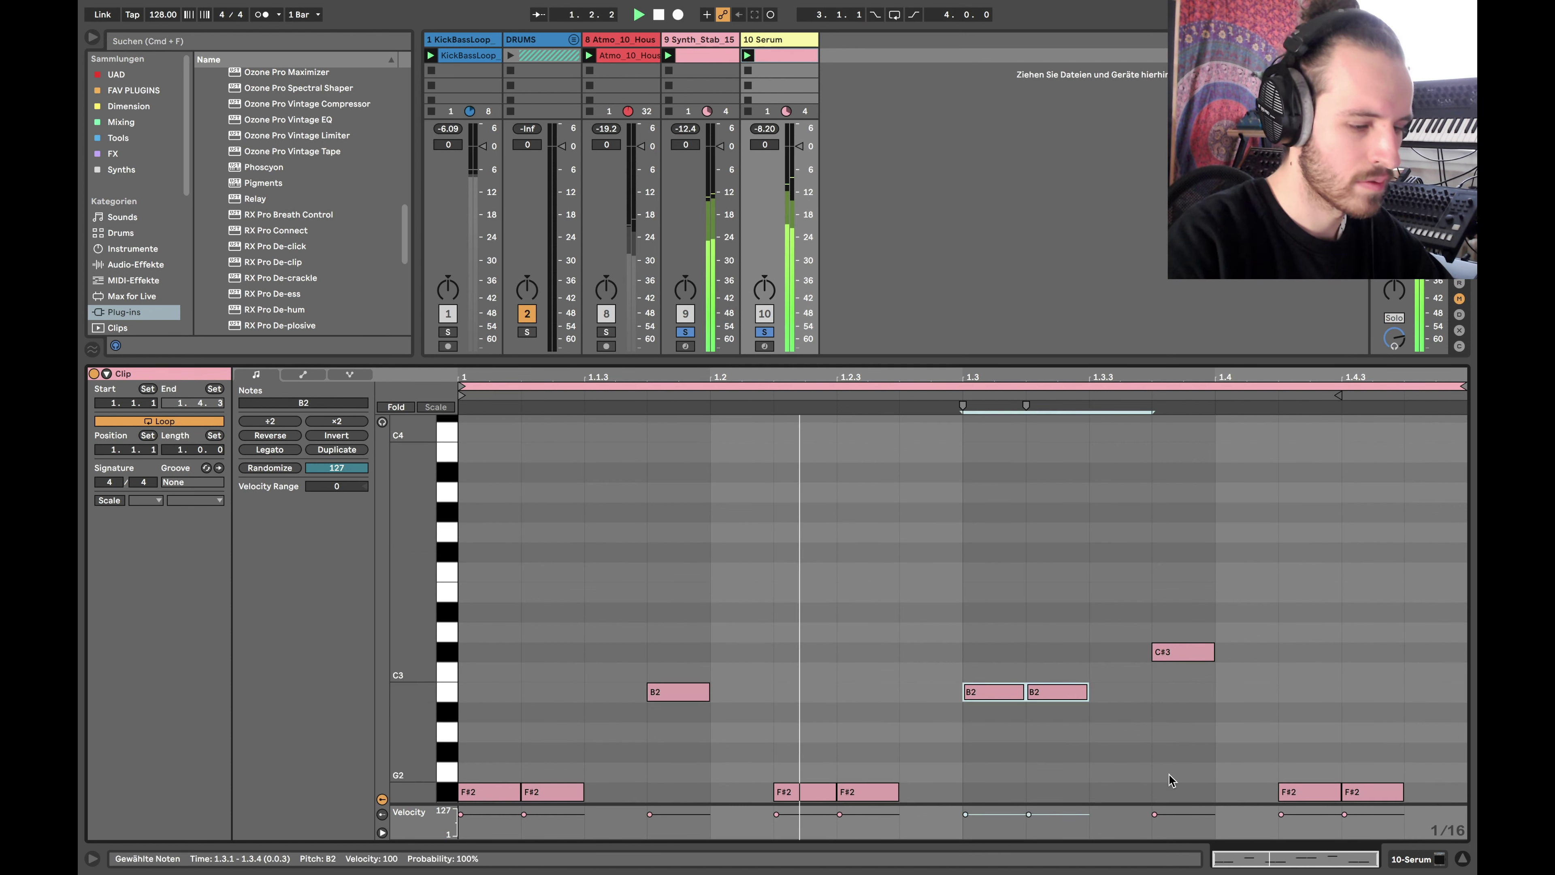
pyautogui.press('Down')
pyautogui.press('Down')
pyautogui.press('Down')
pyautogui.press('Down')
pyautogui.press('Down')
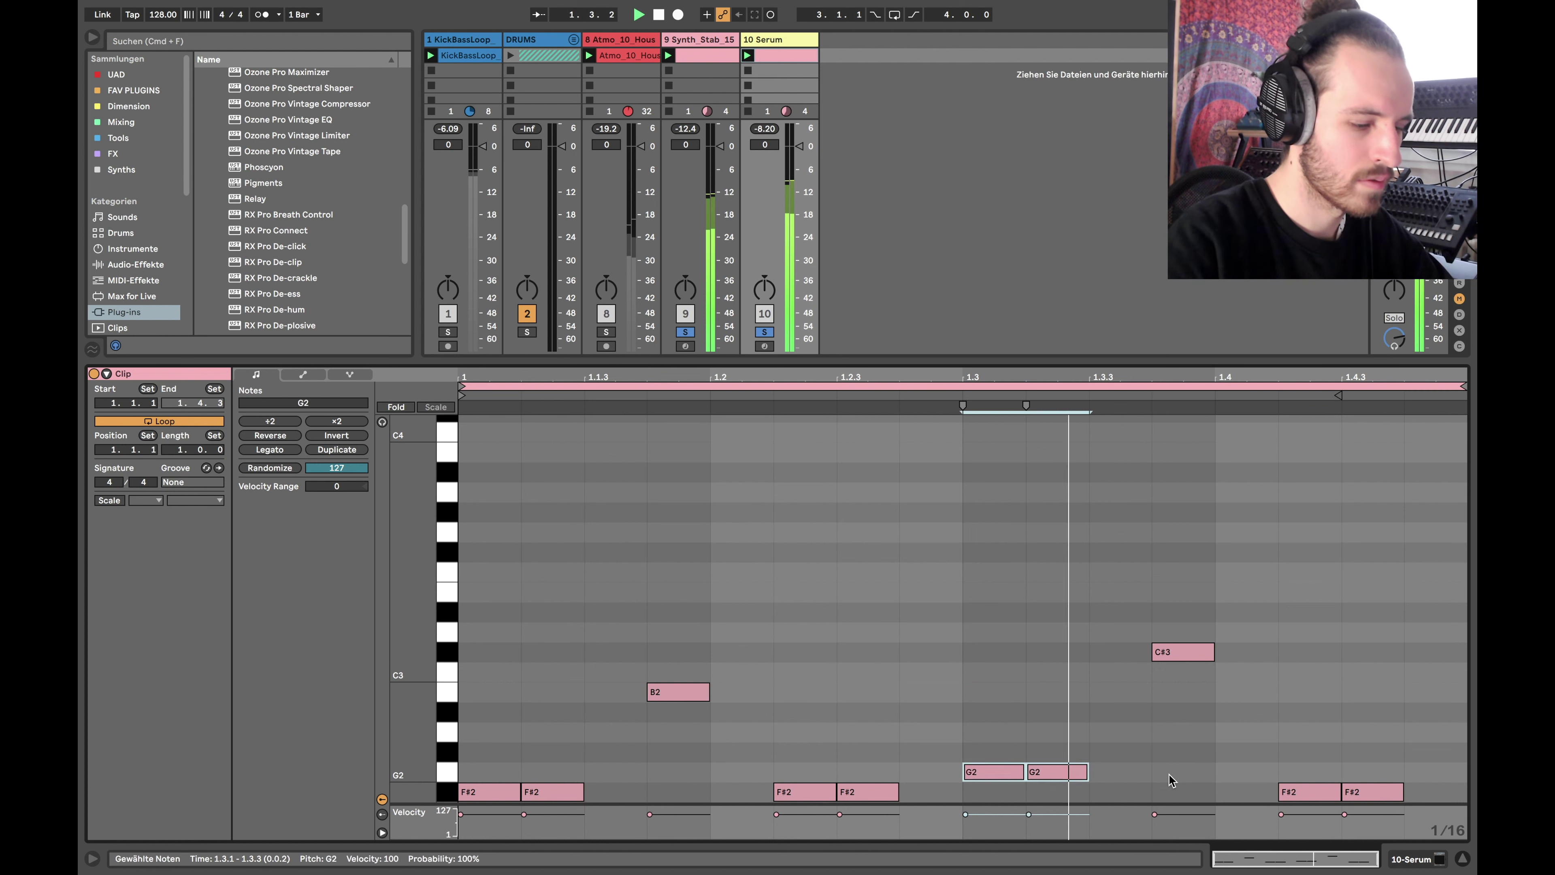
pyautogui.press('Up')
pyautogui.press('Up')
pyautogui.press('Up')
pyautogui.press('Down')
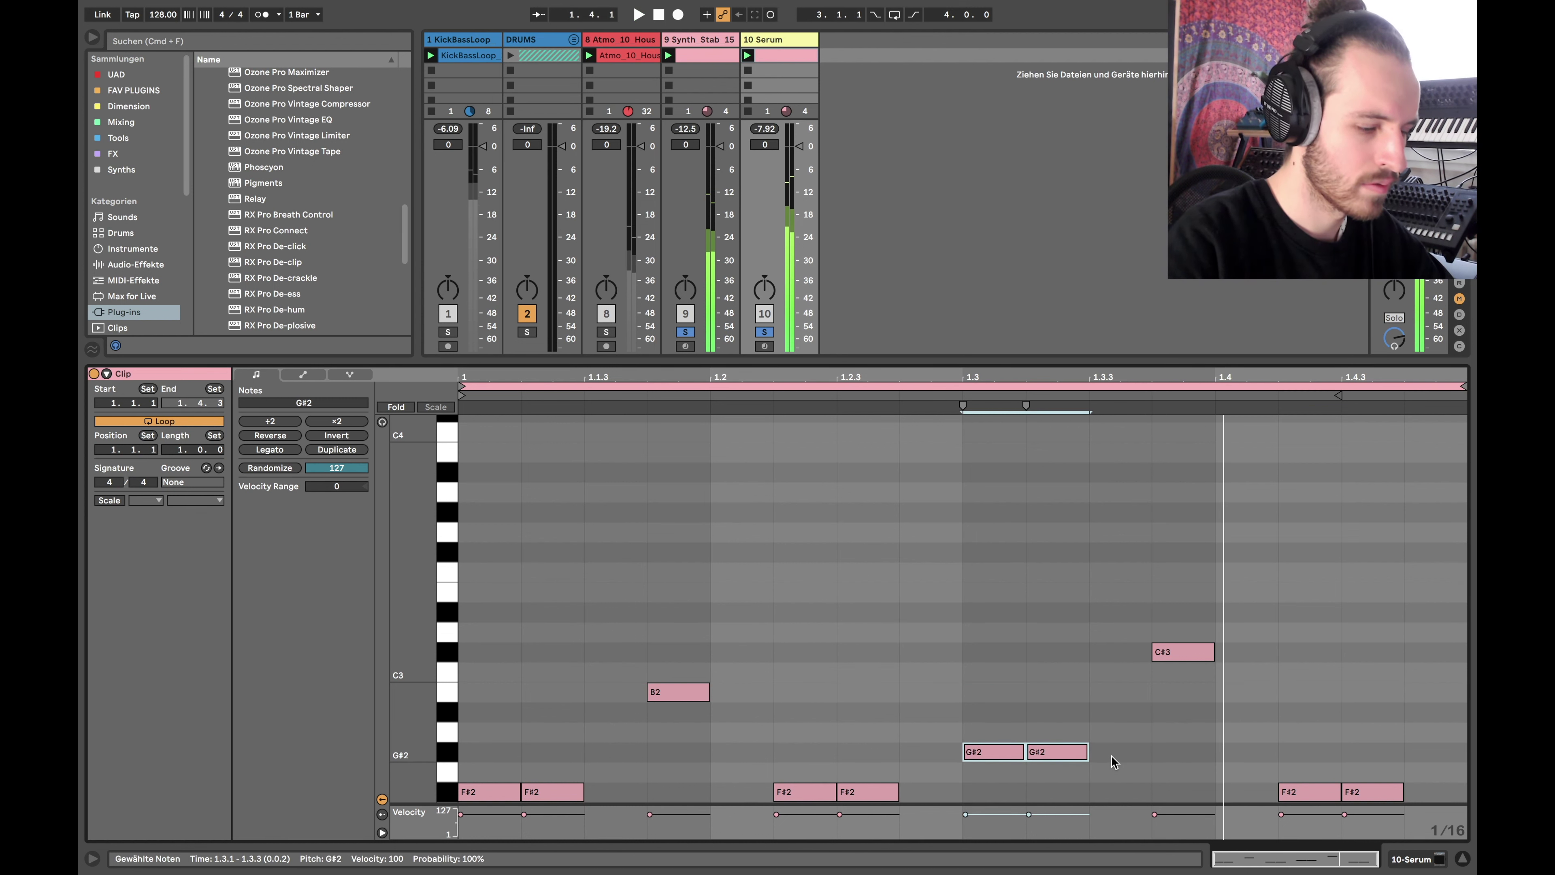
pyautogui.press('Up')
pyautogui.press('Down')
pyautogui.press('Up')
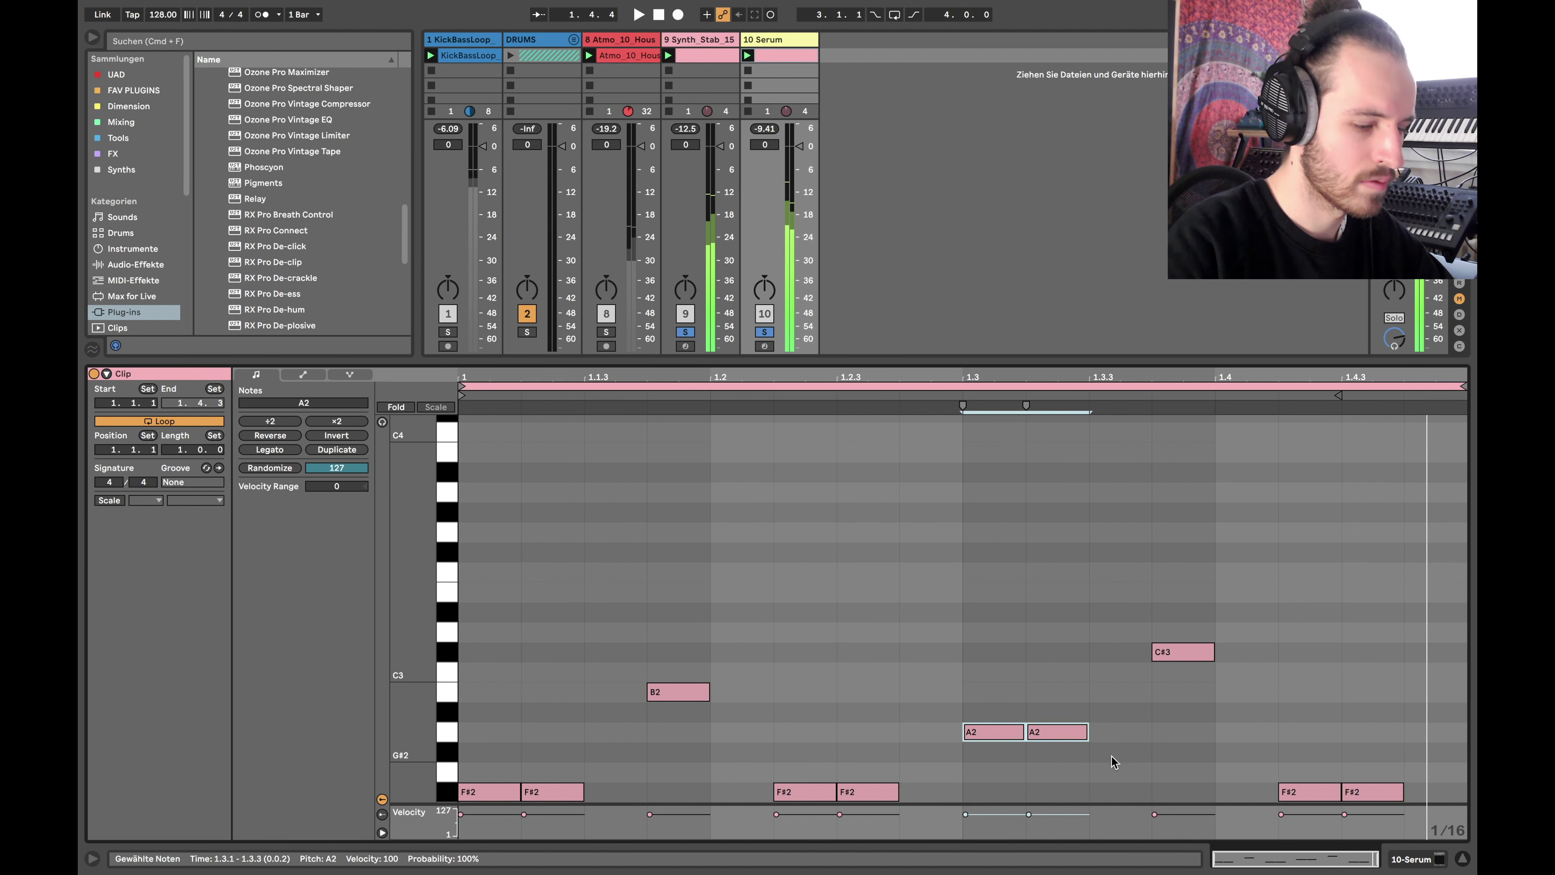
# - Transpose the last three notes of the Serum clip, at 1.3.4, 1.4.2 and 1.4.3, to A2
pyautogui.moveTo(1206, 652)
pyautogui.mouseDown()
pyautogui.moveTo(1206, 732)
pyautogui.moveTo(1364, 794)
pyautogui.mouseUp()
pyautogui.click(1262, 771)
pyautogui.press('Up')
pyautogui.press('Up')
pyautogui.press('Up')
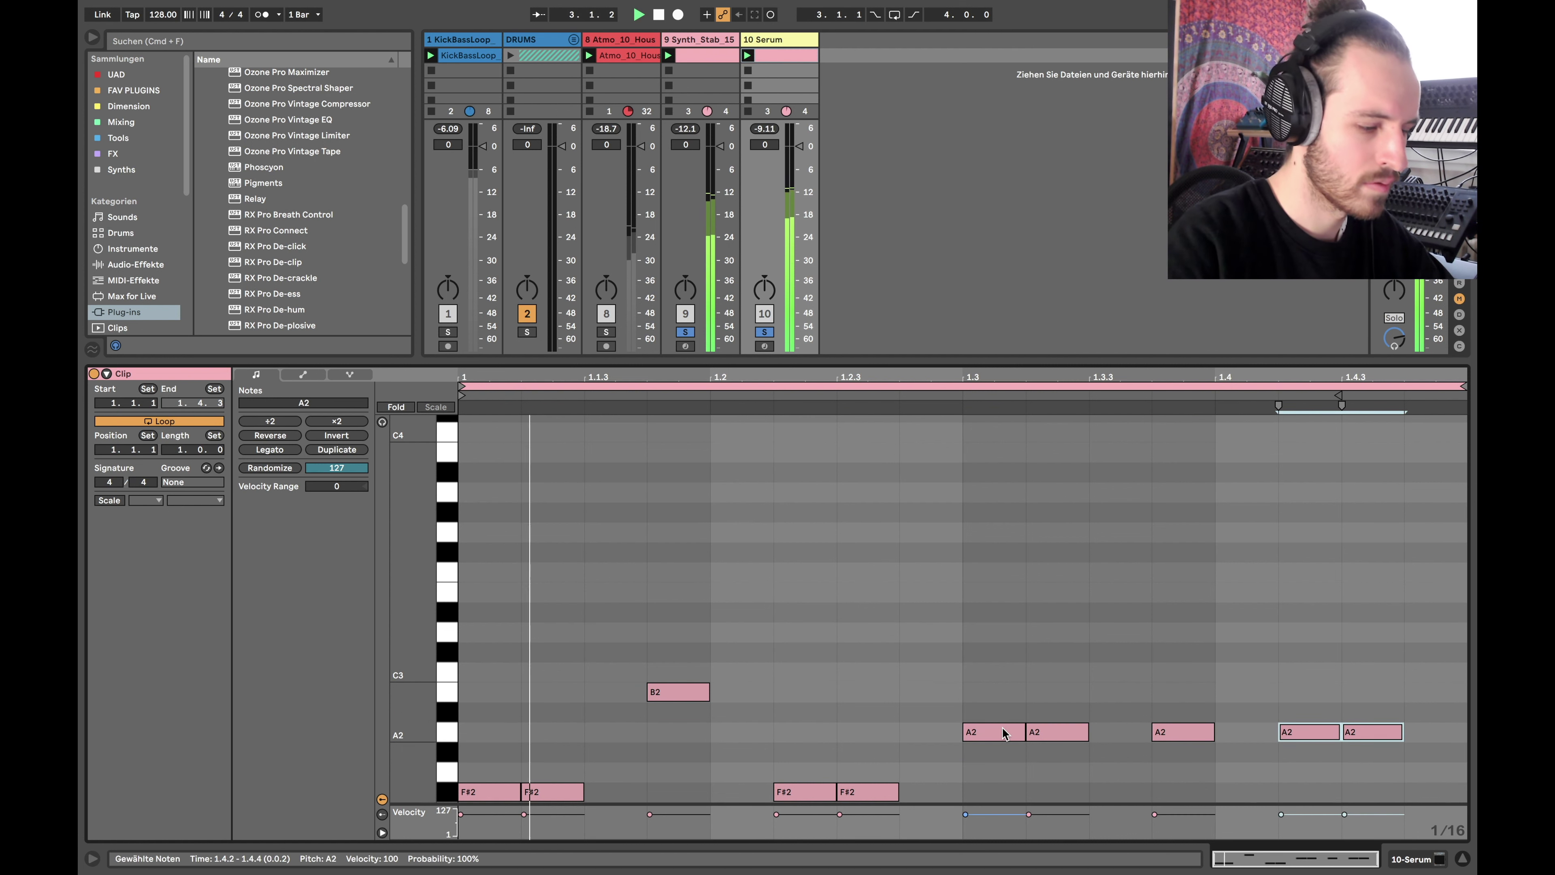
# - Lower the note at 1.1.4 in the Serum clip to F#2
pyautogui.click(678, 692)
pyautogui.press('Down')
pyautogui.press('Down')
pyautogui.press('Down')
pyautogui.press('Down')
pyautogui.press('Down')
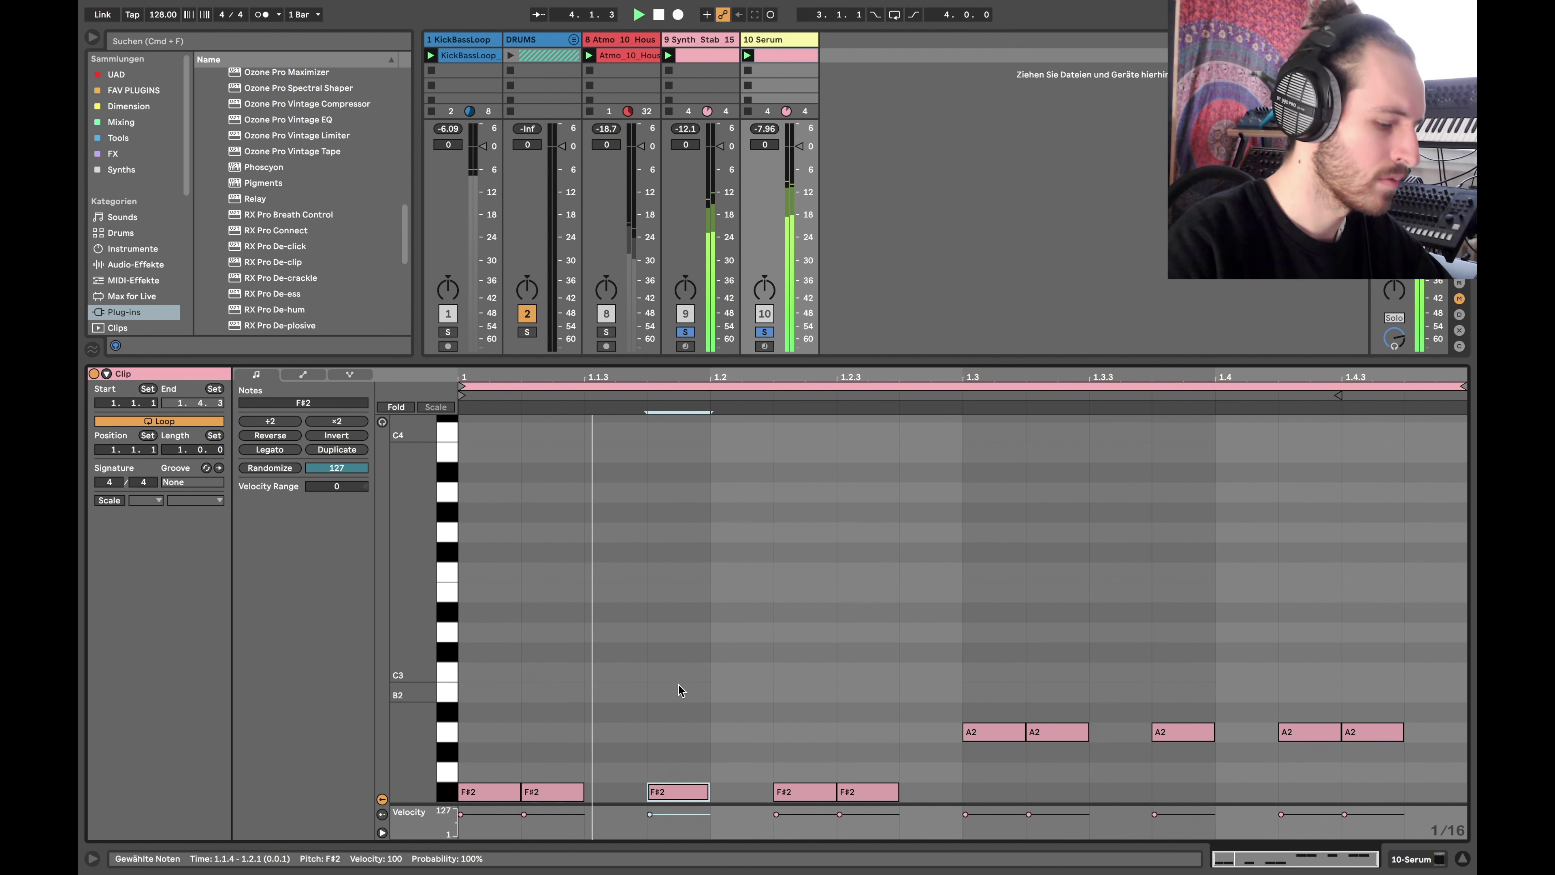
# - Clear the Serum solo and play the DRUMS group along with the other tracks to hear the pattern in context
pyautogui.click(764, 332)
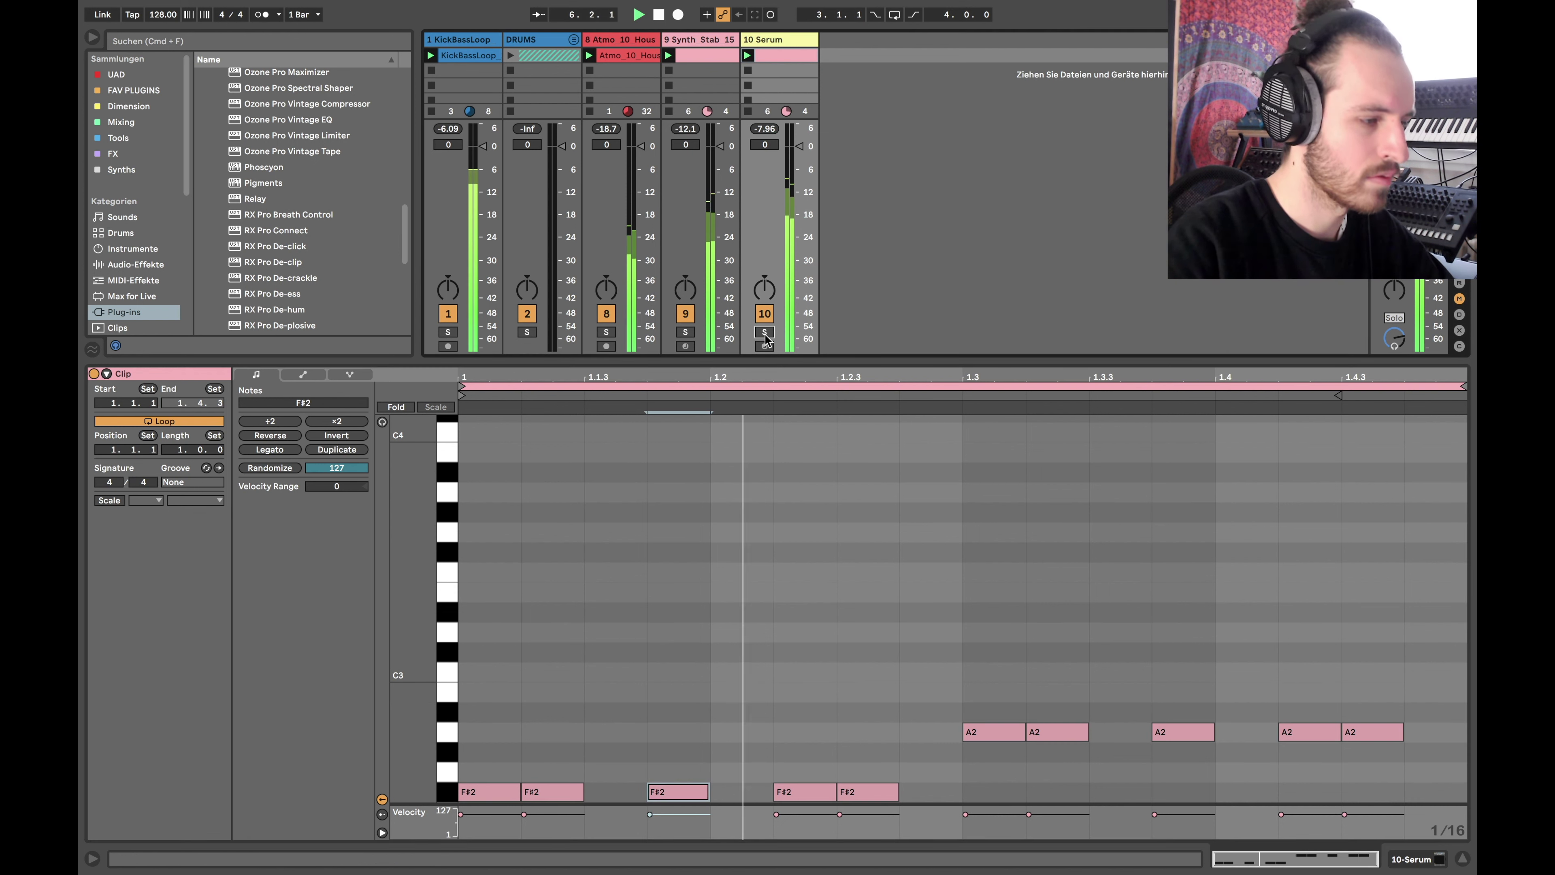
pyautogui.click(510, 55)
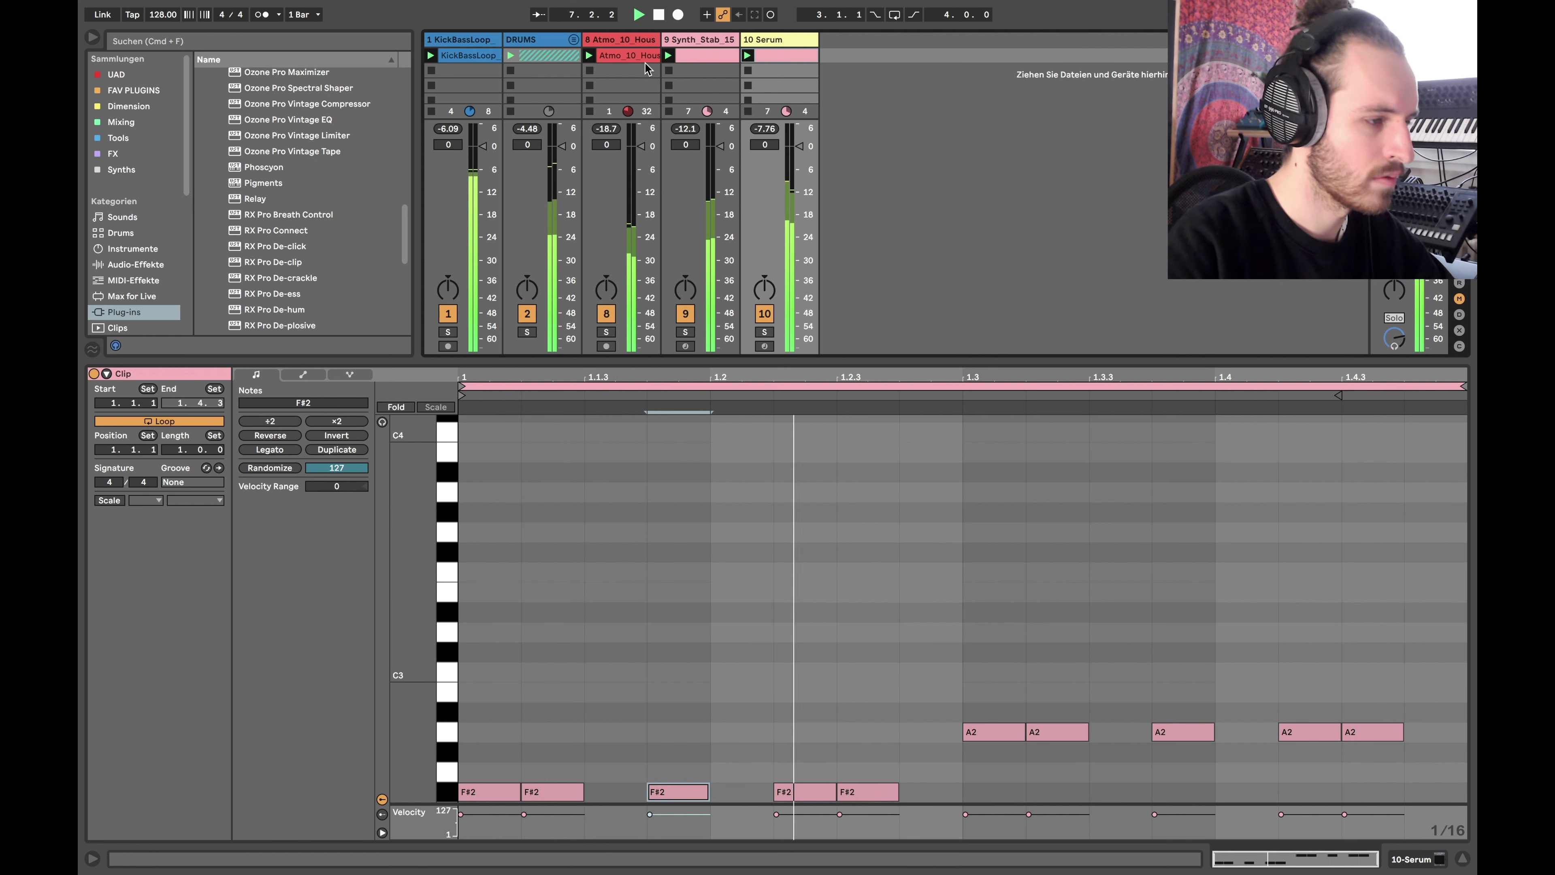
pyautogui.click(710, 55)
pyautogui.doubleClick(704, 42)
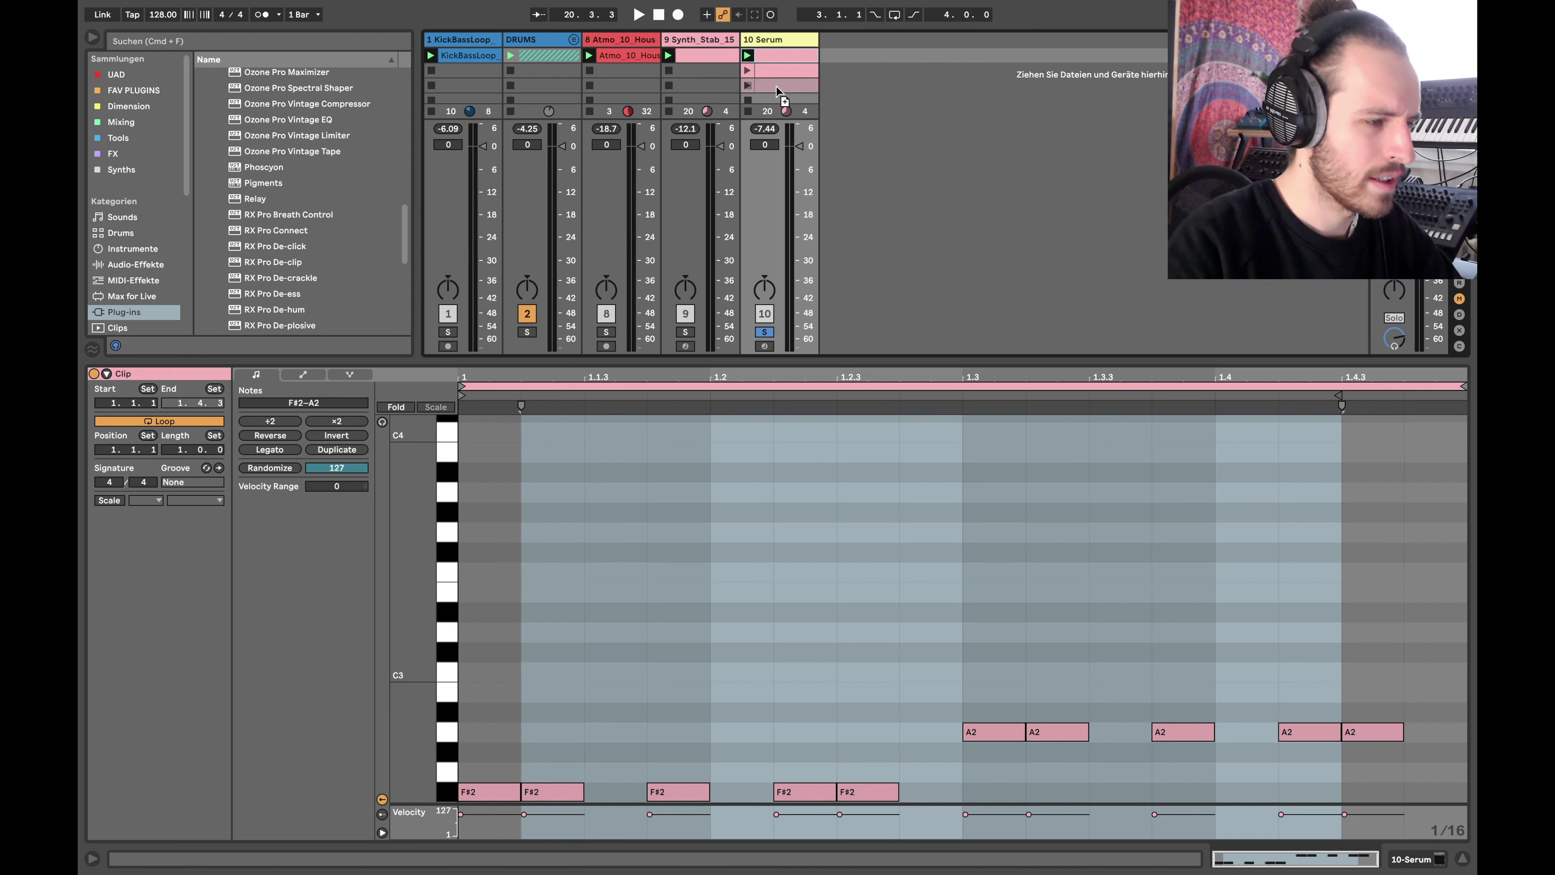
# - Copy the Serum clip so the track's first three slots each hold one, and select the third copy
pyautogui.click(739, 89)
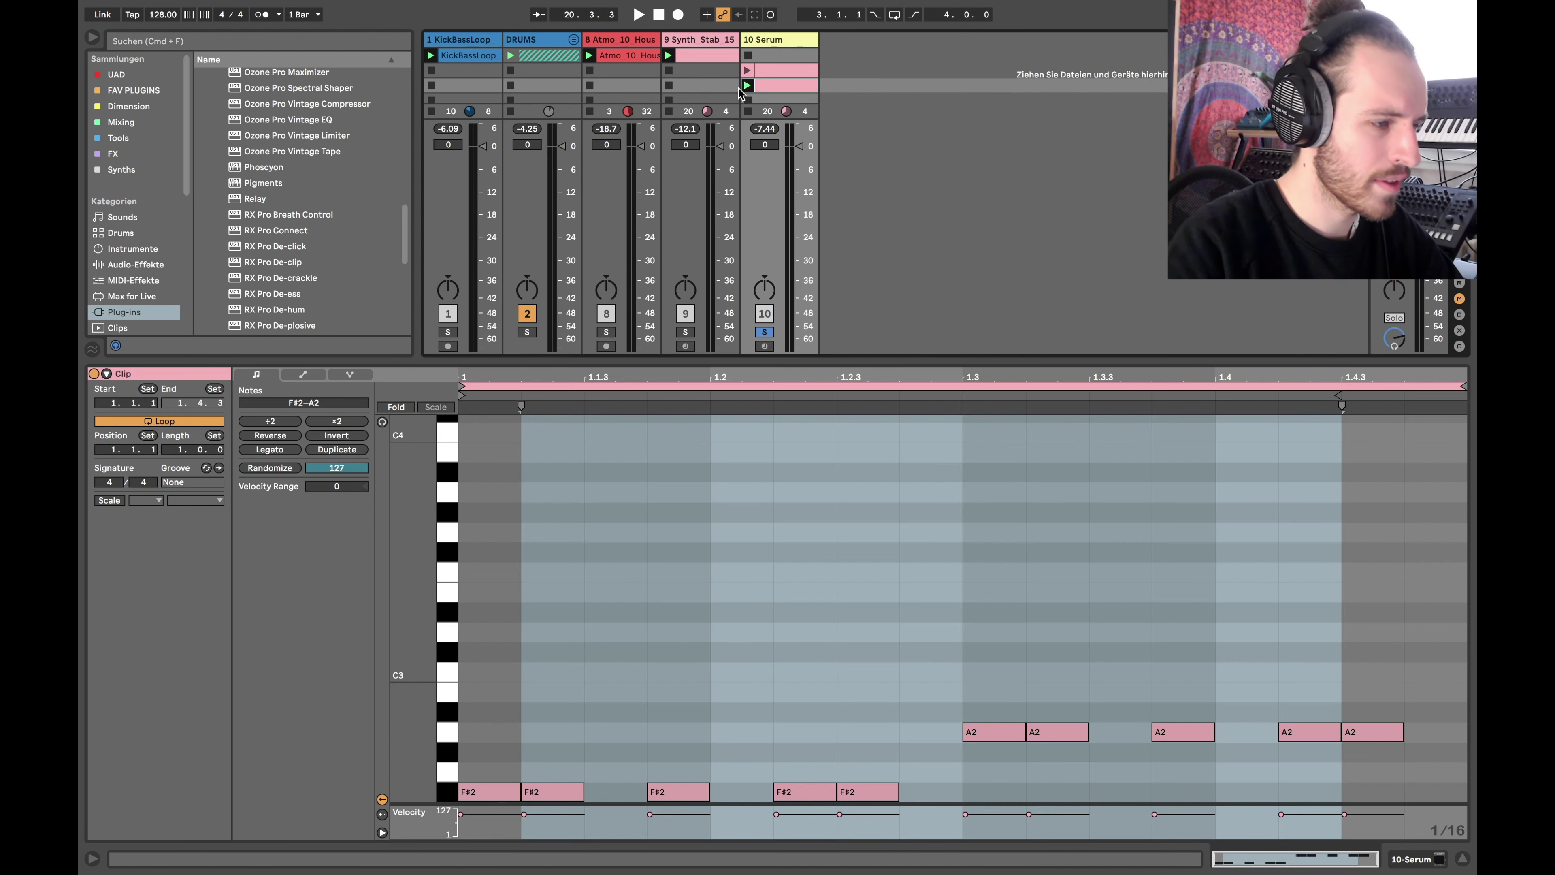
pyautogui.keyDown('alt'); pyautogui.moveTo(774, 83); pyautogui.dragTo(775, 57); pyautogui.keyUp('alt')
pyautogui.click(770, 83)
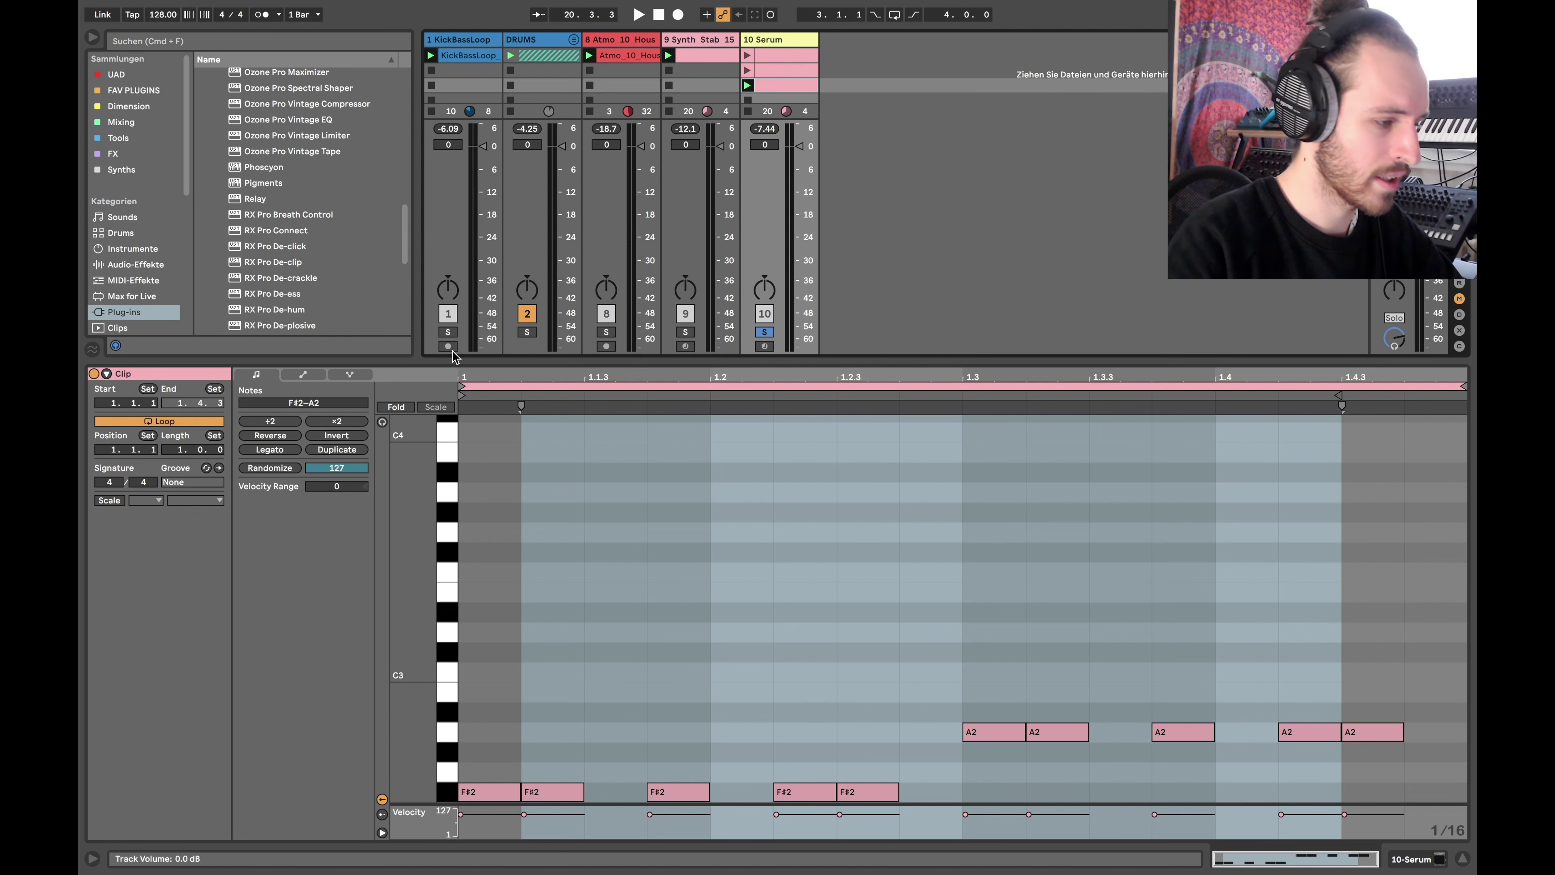
# - Extend the third Serum clip's loop to two bars and duplicate all its notes into bar 2
pyautogui.click(183, 452)
pyautogui.press('Up')
pyautogui.moveTo(968, 710); pyautogui.dragTo(461, 800)
pyautogui.press('super+d')
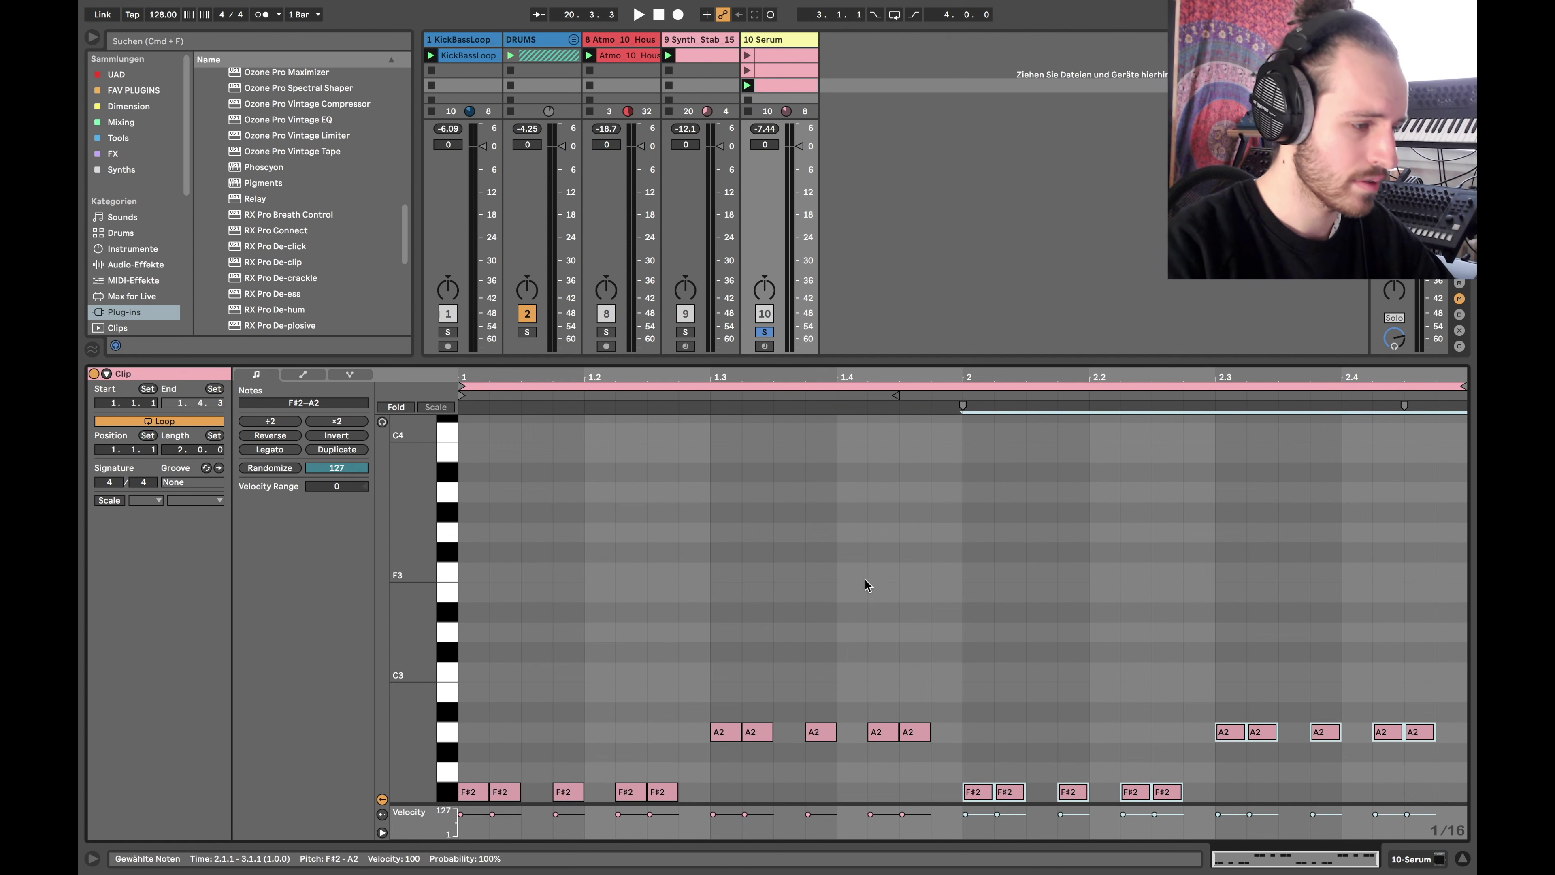
# - Play the clip and transpose the five F#2 notes in the first half of bar 2 to E2
pyautogui.press('space')
pyautogui.moveTo(980, 758); pyautogui.dragTo(1183, 858)
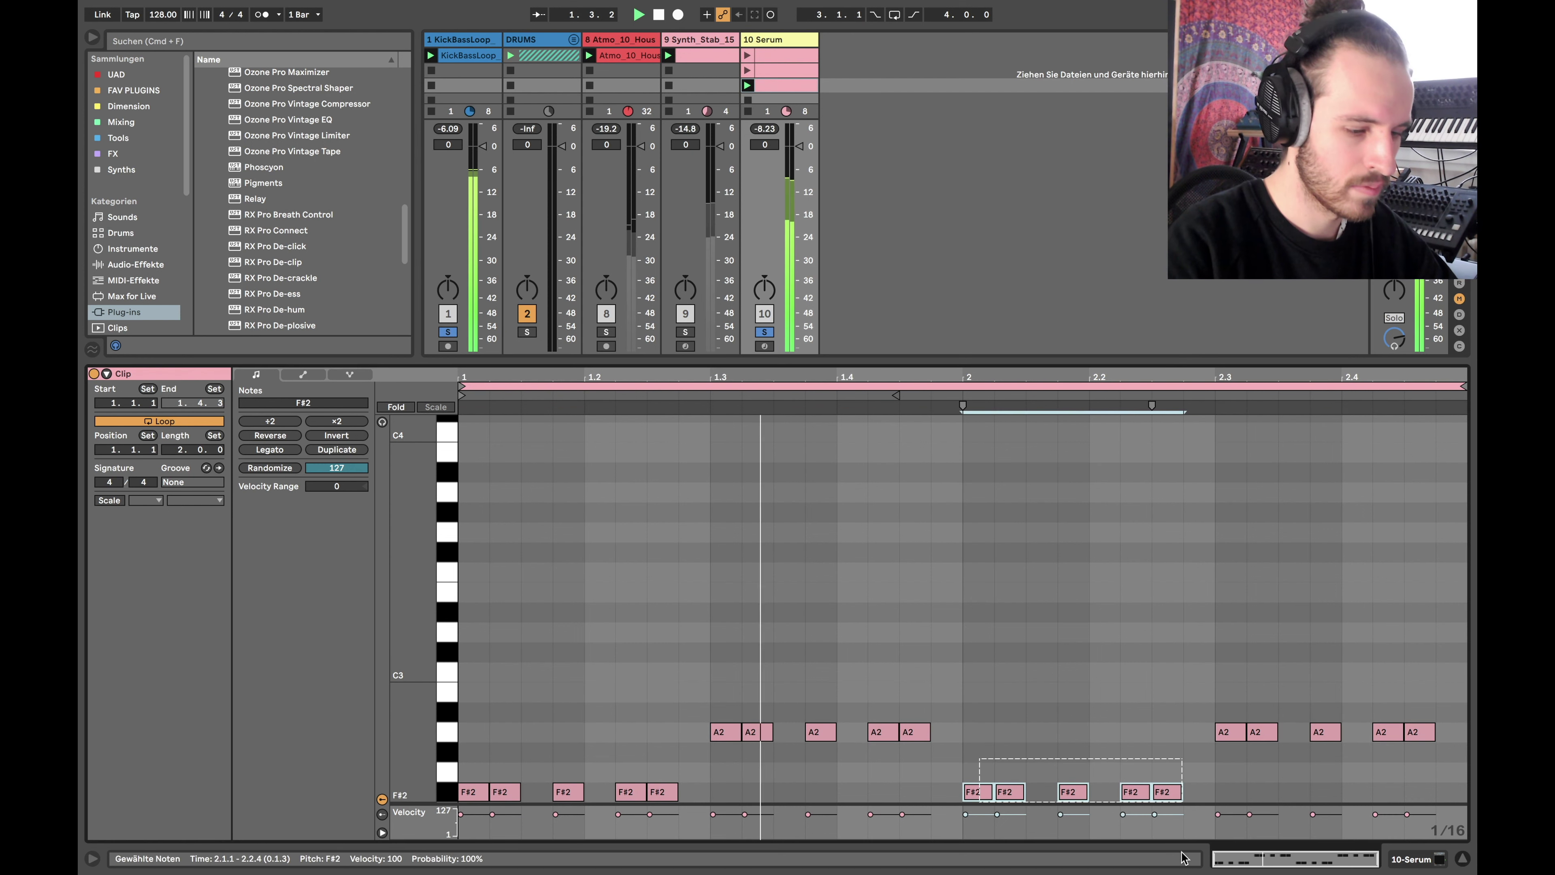
pyautogui.press('Down')
pyautogui.press('Down')
# - Transpose the five A2 notes in the second half of bar 2 to G2
pyautogui.moveTo(1157, 713); pyautogui.dragTo(1475, 598)
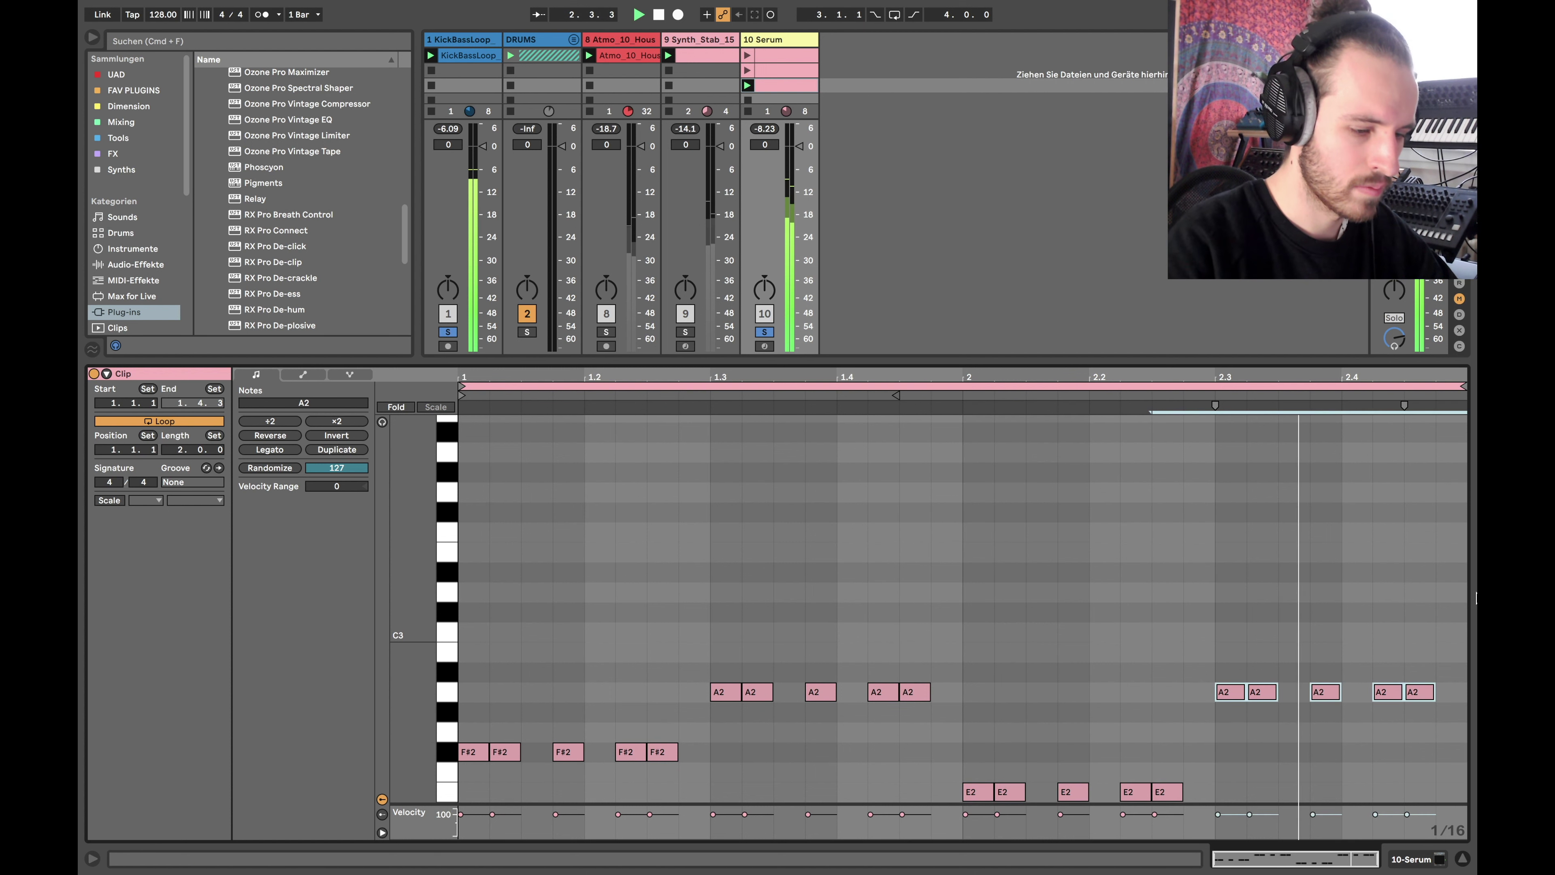
pyautogui.press('Down')
pyautogui.press('Down')
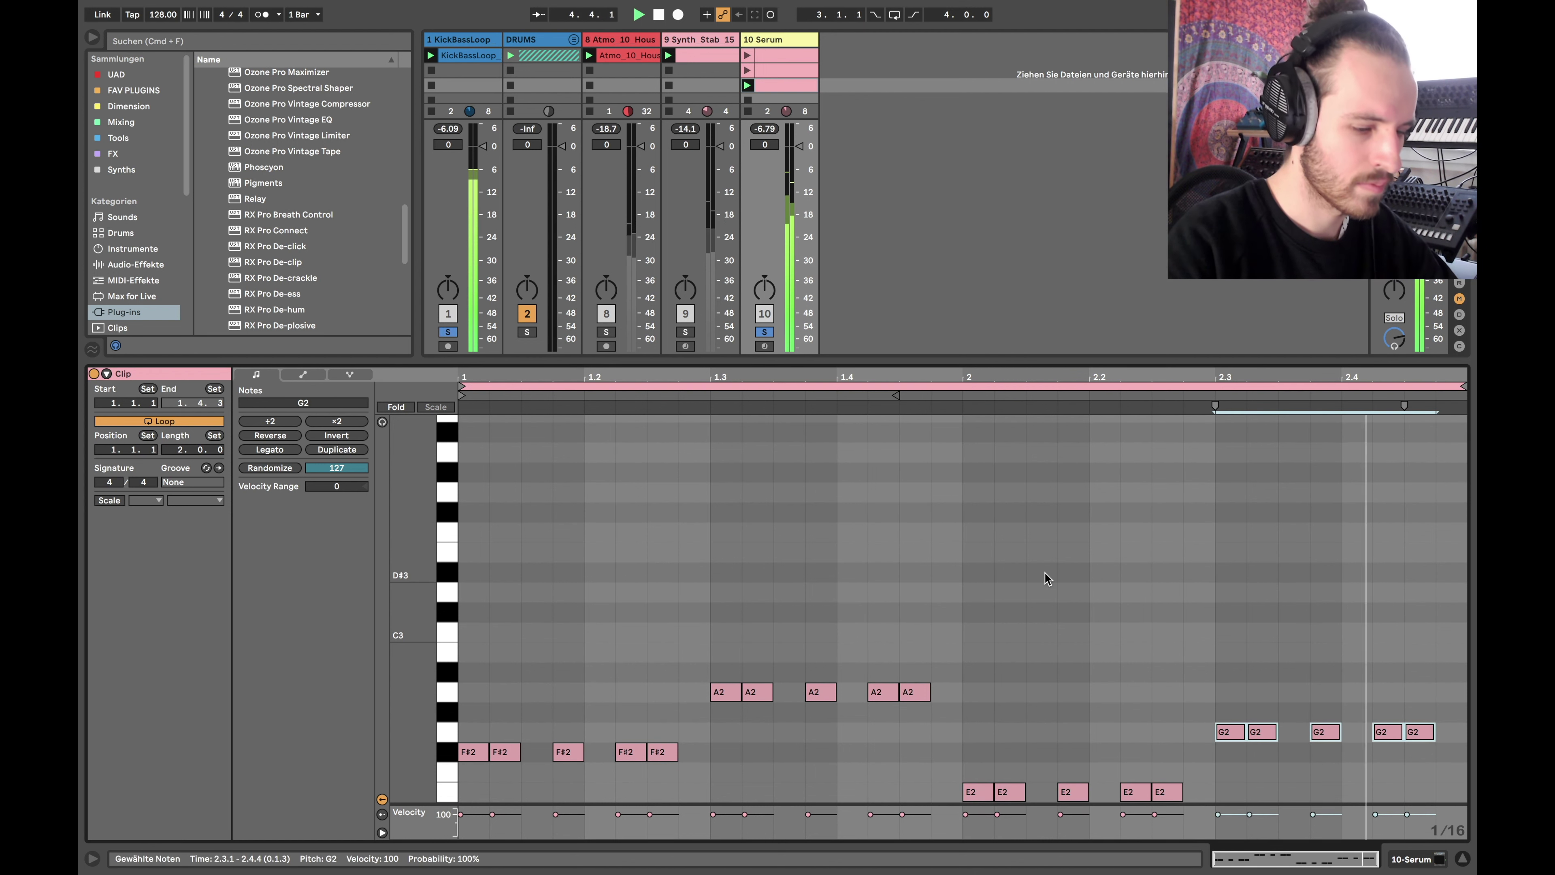
# - Add the Atmo, DRUMS and Synth_Stab tracks to the solo one after another while listening, and clear the solos and stop playback
pyautogui.click(607, 332)
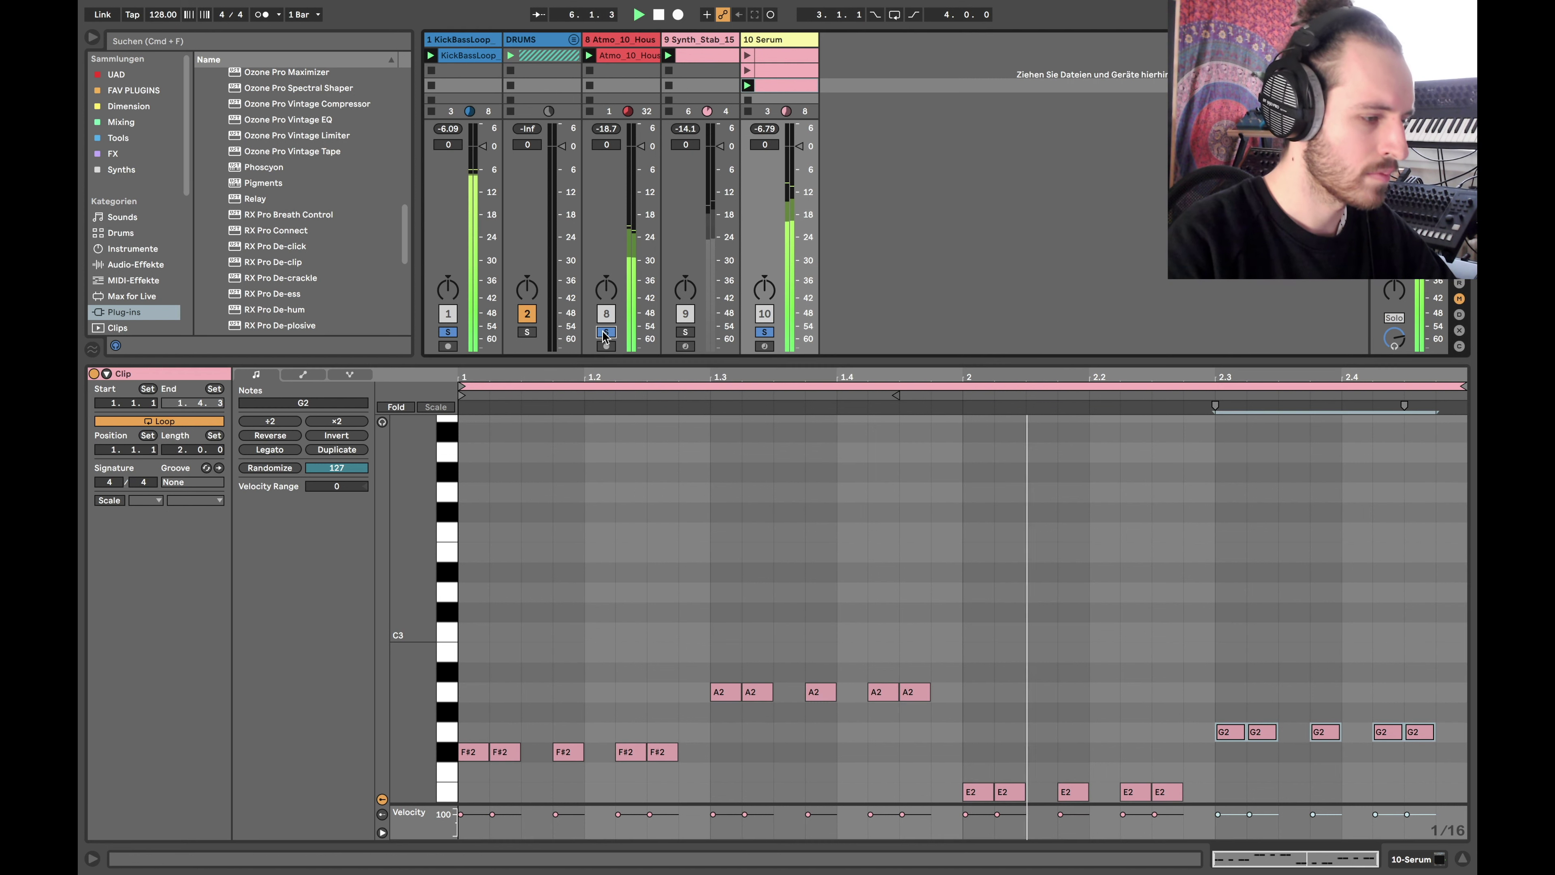
pyautogui.click(526, 333)
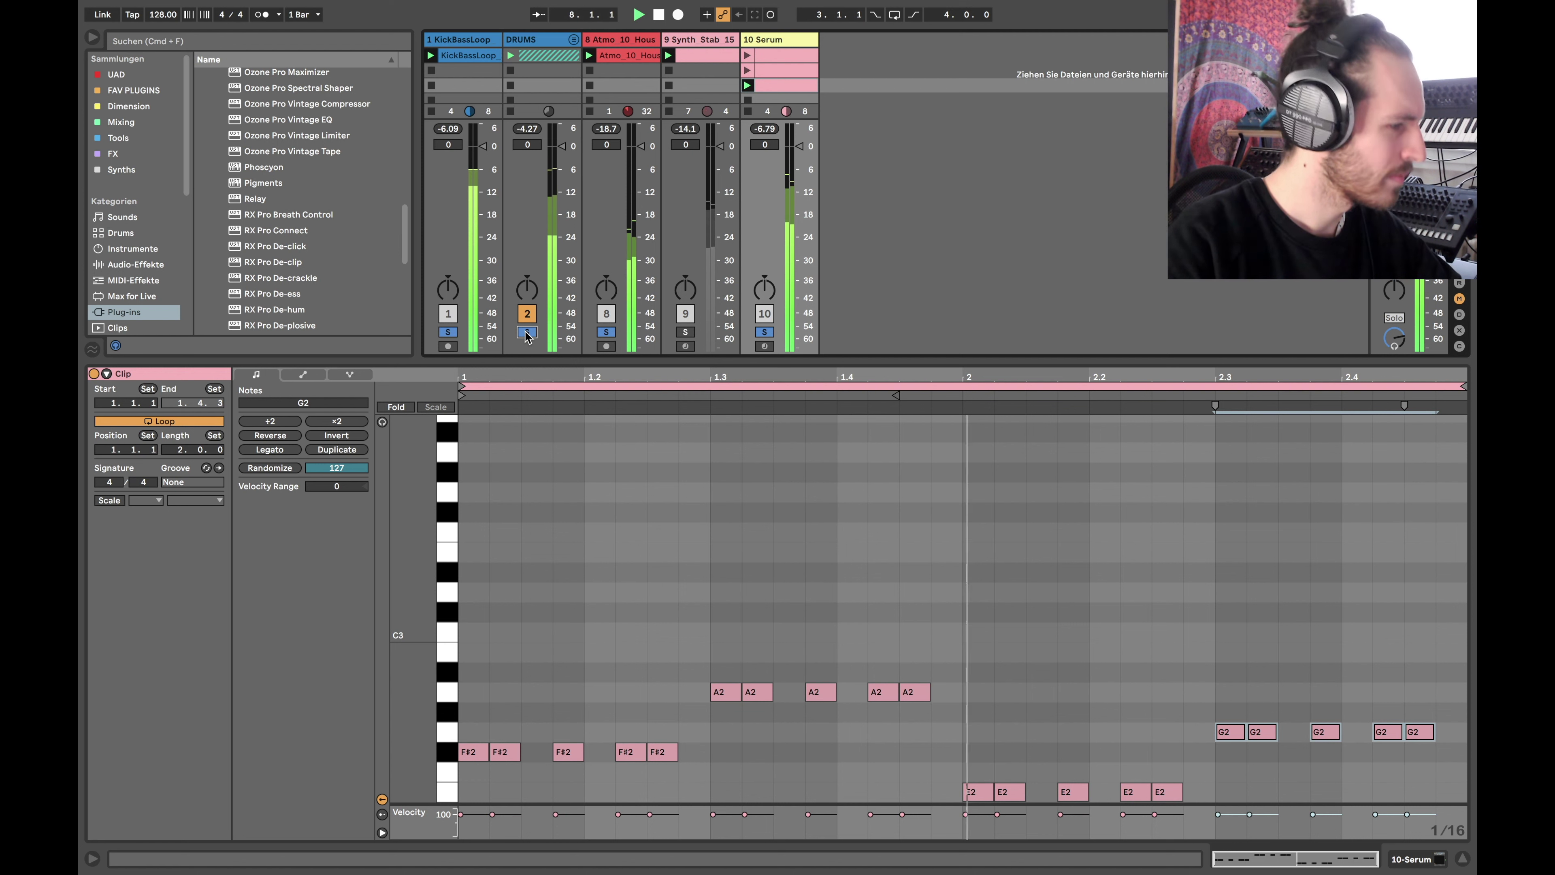
pyautogui.click(686, 332)
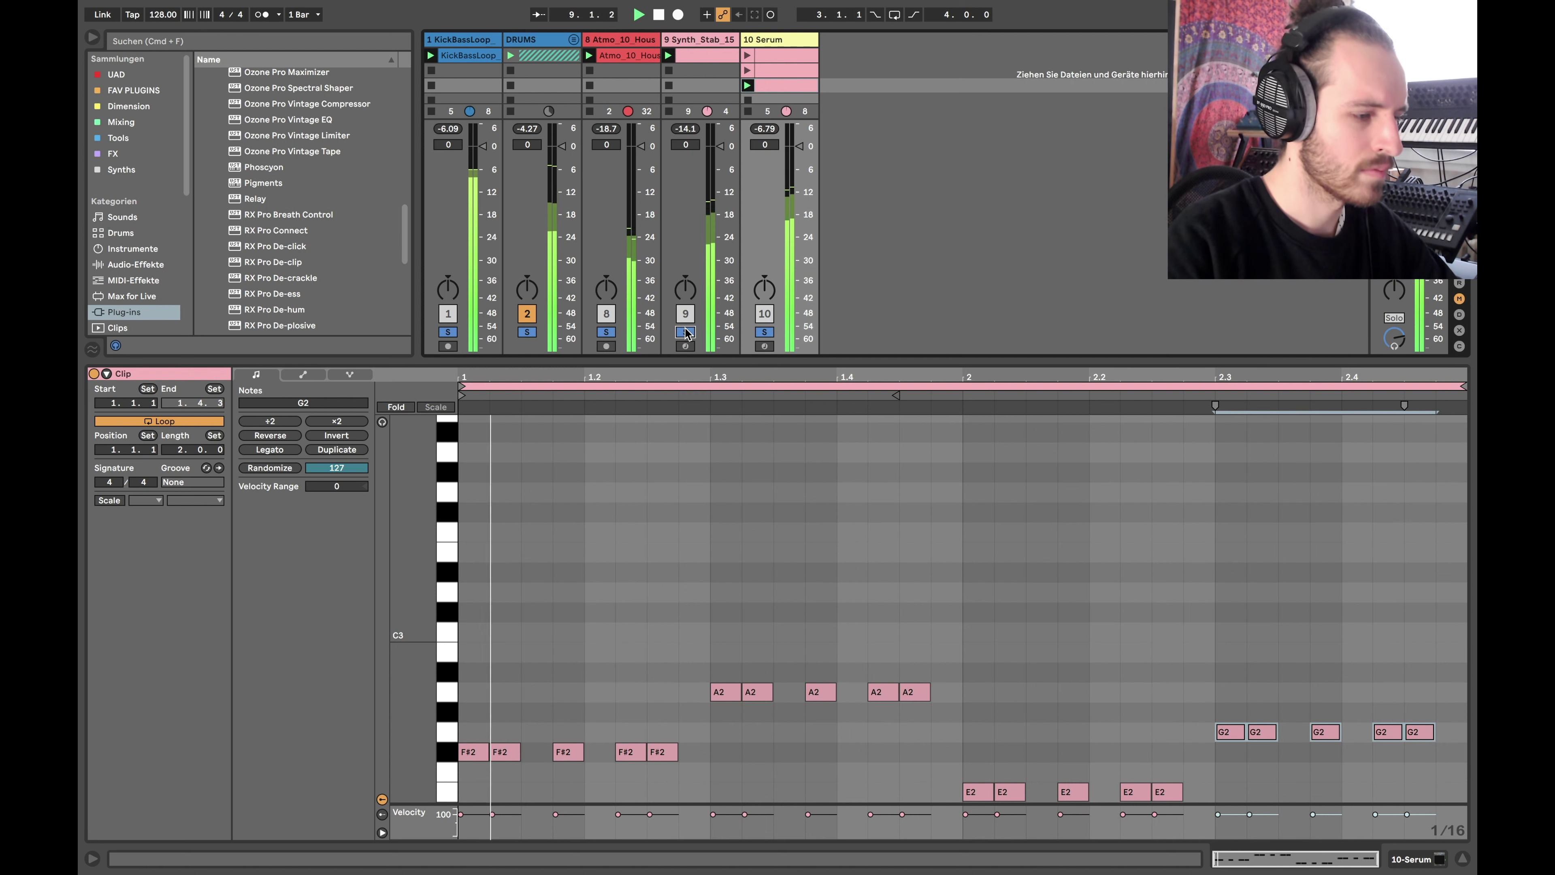
pyautogui.click(686, 332)
pyautogui.press('space')
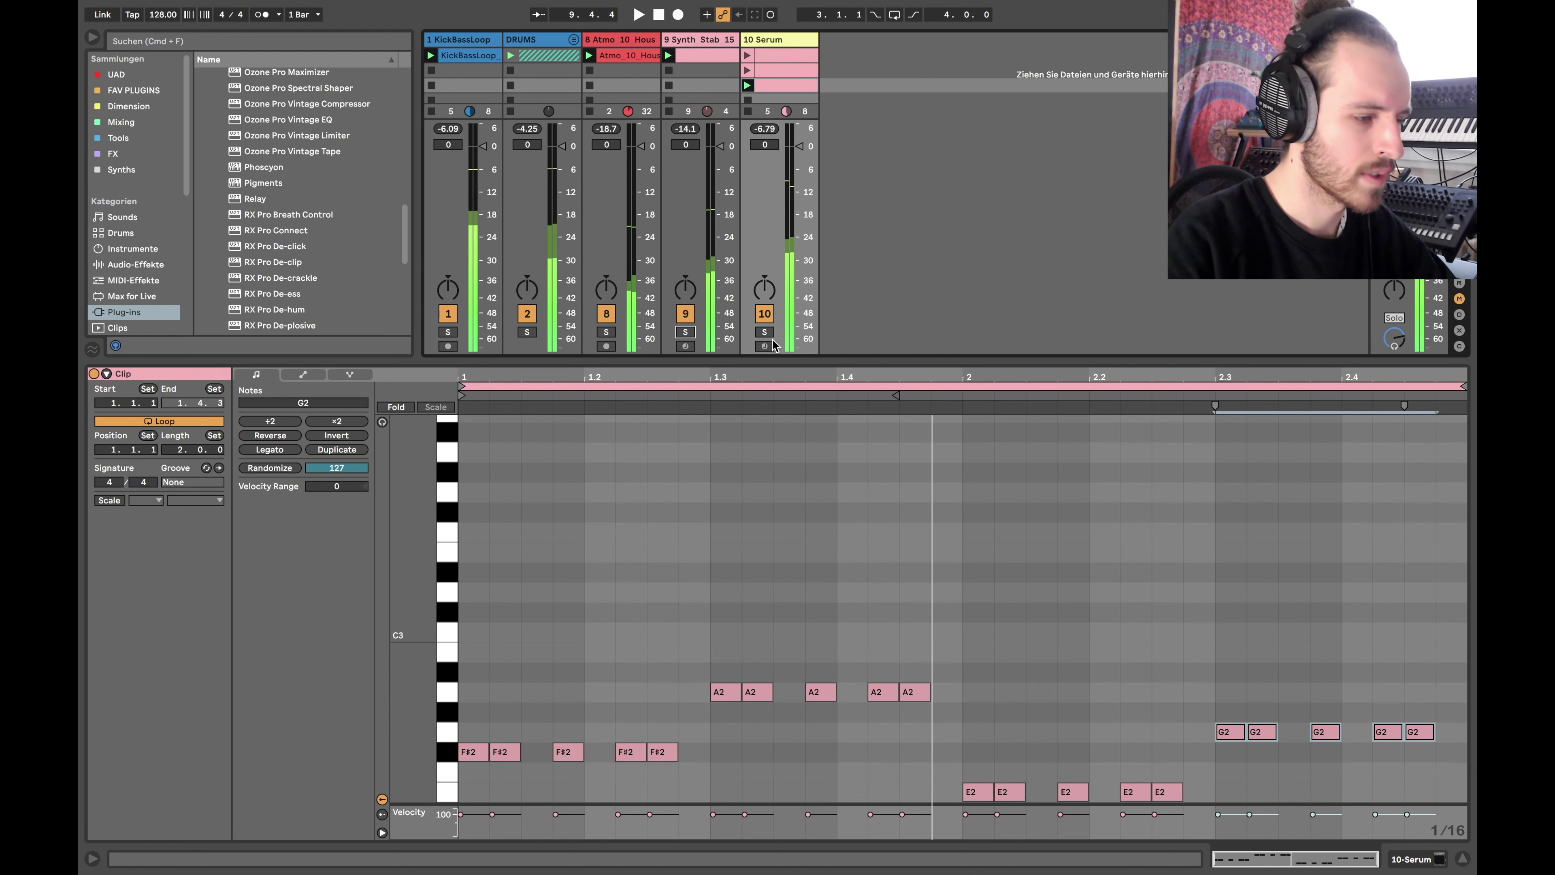
# - Solo Serum, soften the notes at 1.1.4, 1.3.4 and 2.1.4, the last to velocity 34, and slightly raise the accents at 1.3.2 and 1.4.3
pyautogui.click(764, 332)
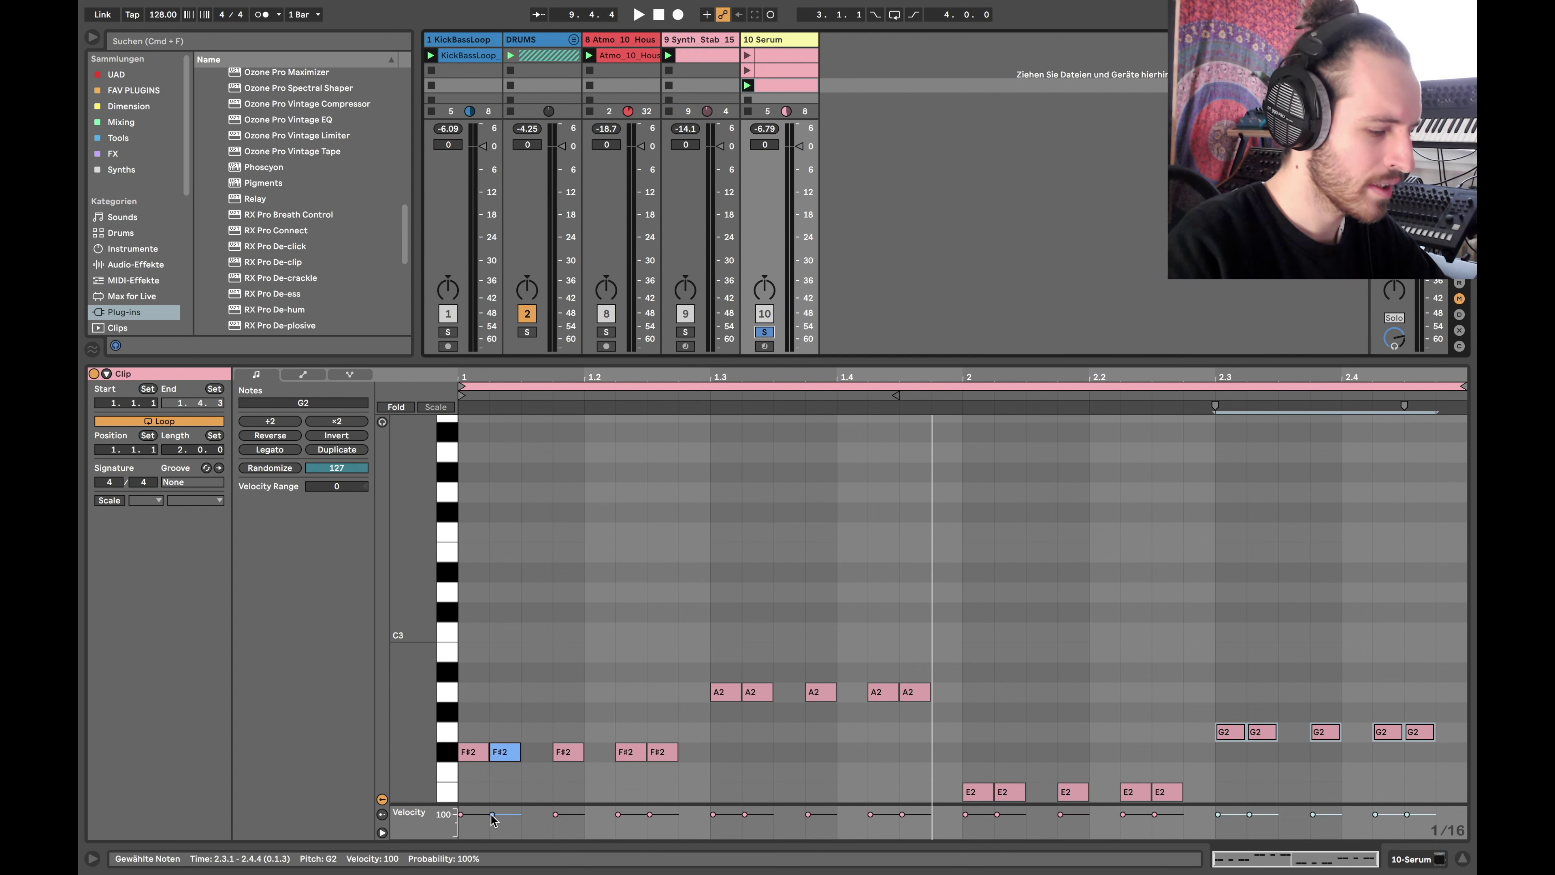
pyautogui.moveTo(582, 813); pyautogui.dragTo(582, 821)
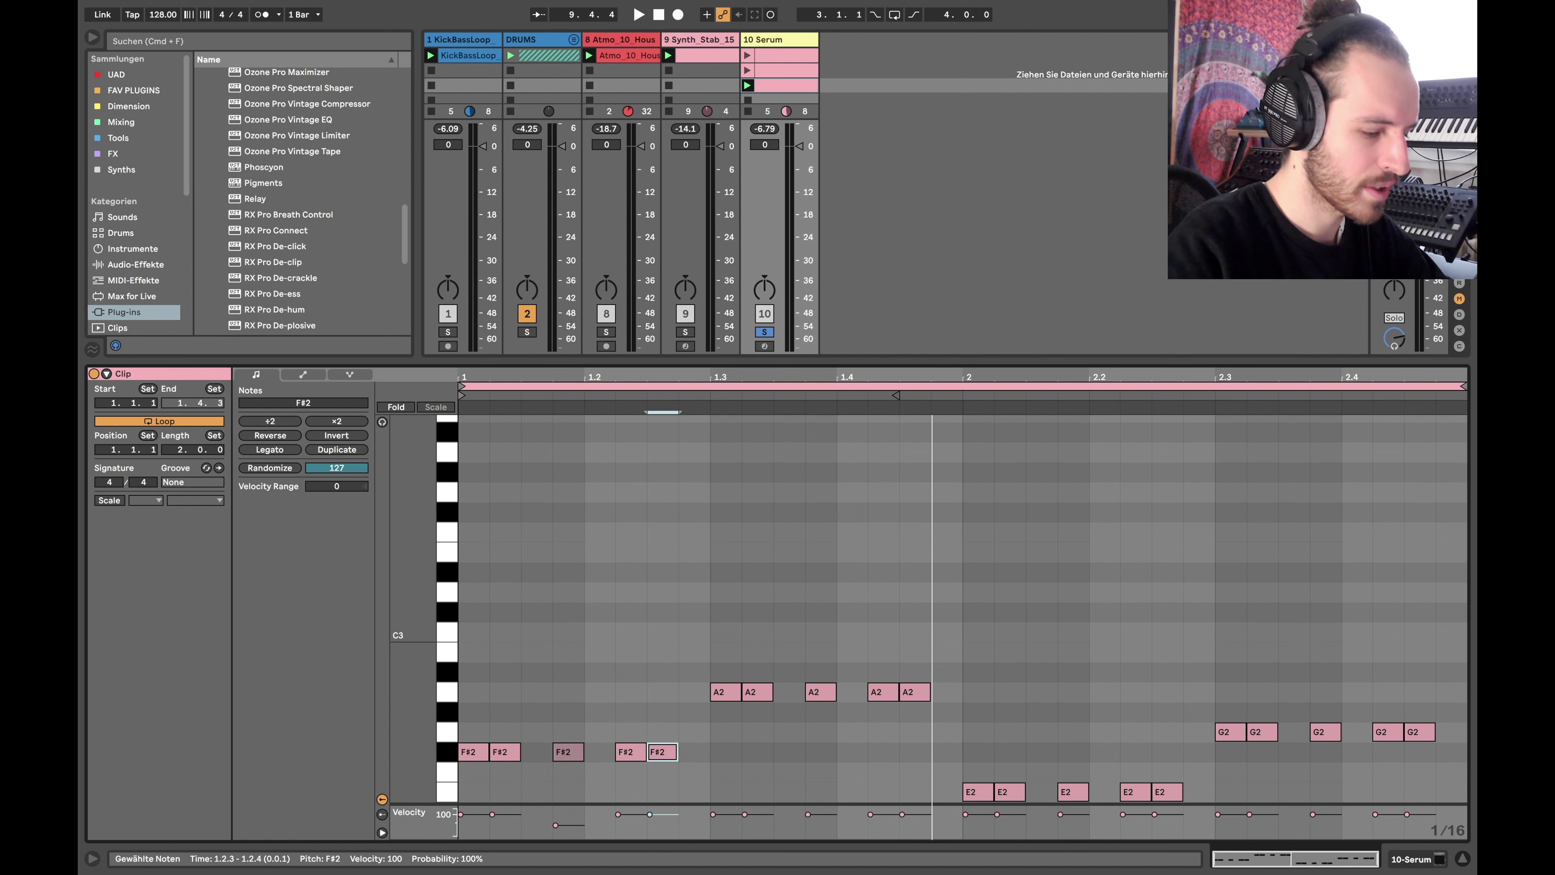
pyautogui.moveTo(830, 825); pyautogui.dragTo(909, 810)
pyautogui.moveTo(753, 813); pyautogui.dragTo(753, 814)
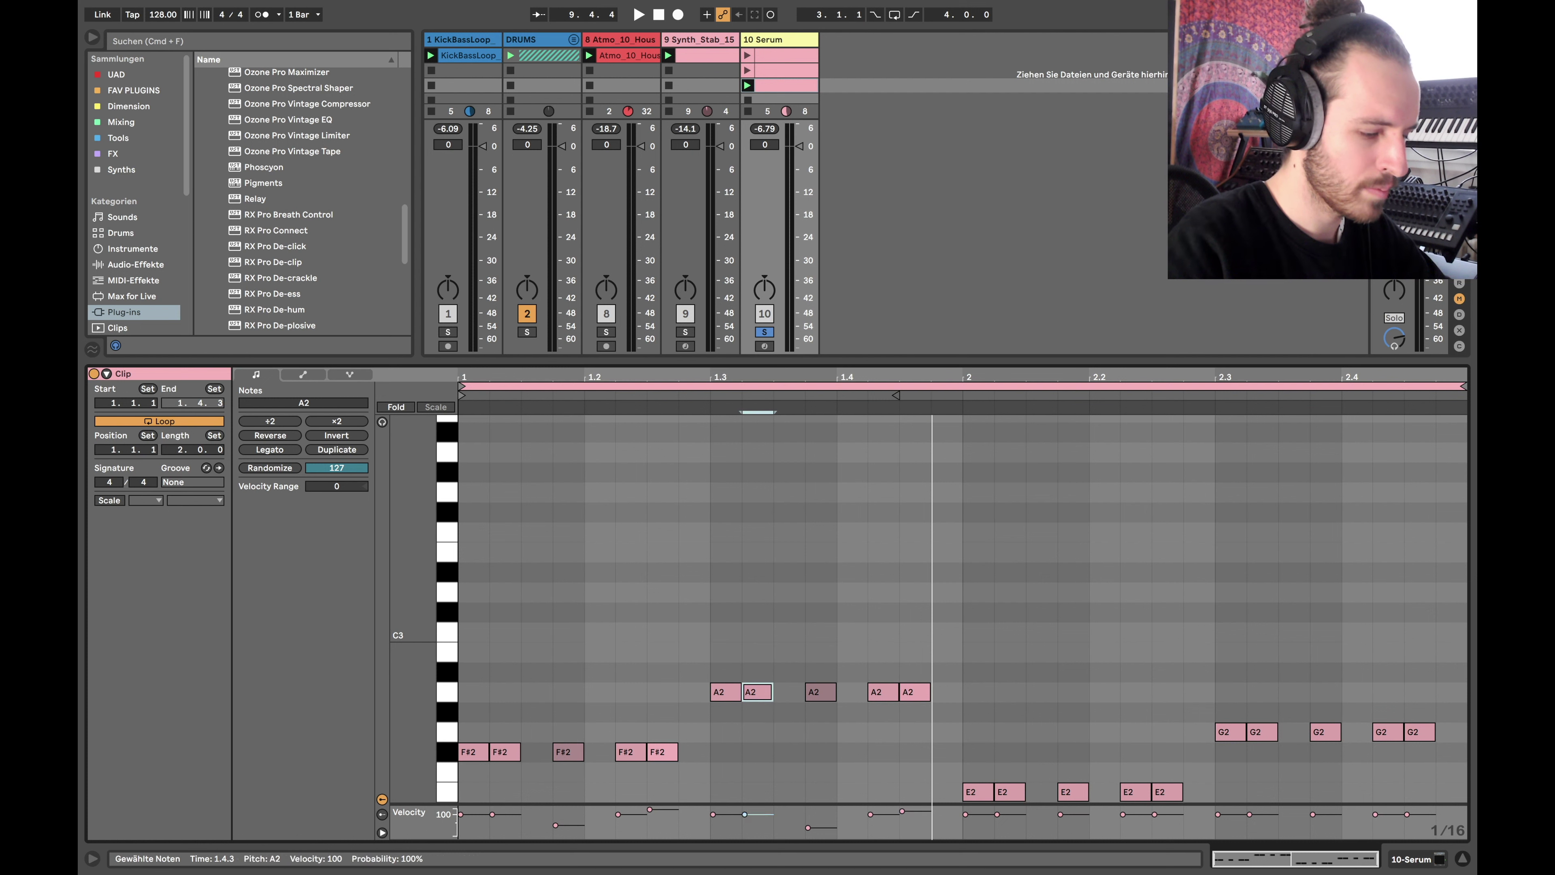
pyautogui.moveTo(1084, 813); pyautogui.dragTo(1084, 828)
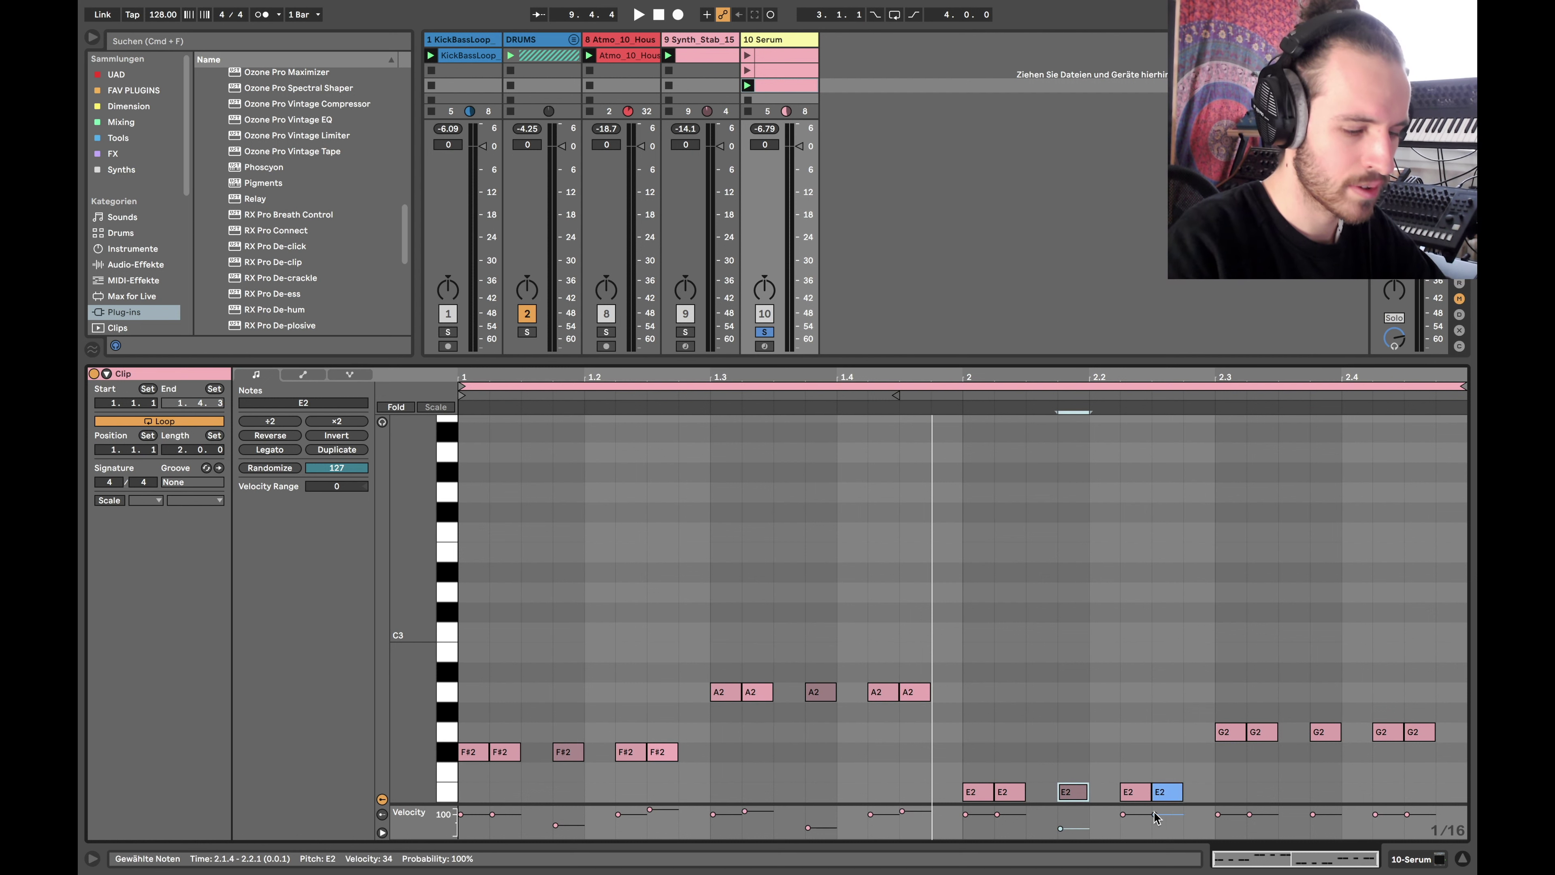
# - Listen to the Serum pattern with its varied velocities and reopen the two-bar clip in the third slot
pyautogui.click(762, 100)
pyautogui.press('space')
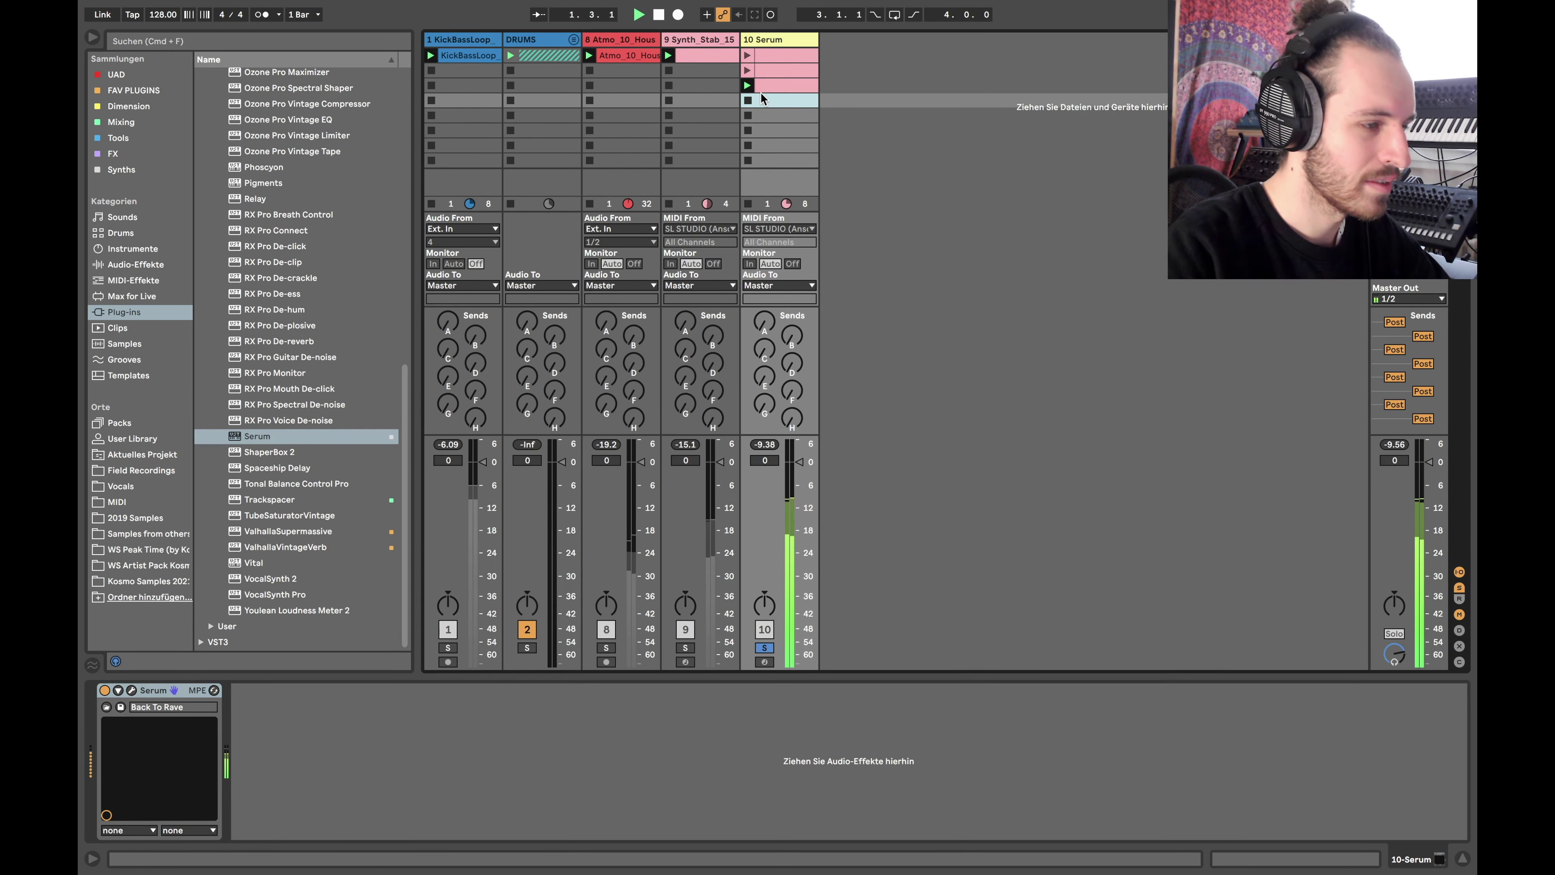
pyautogui.doubleClick(761, 94)
pyautogui.press('super+z')
pyautogui.click(766, 79)
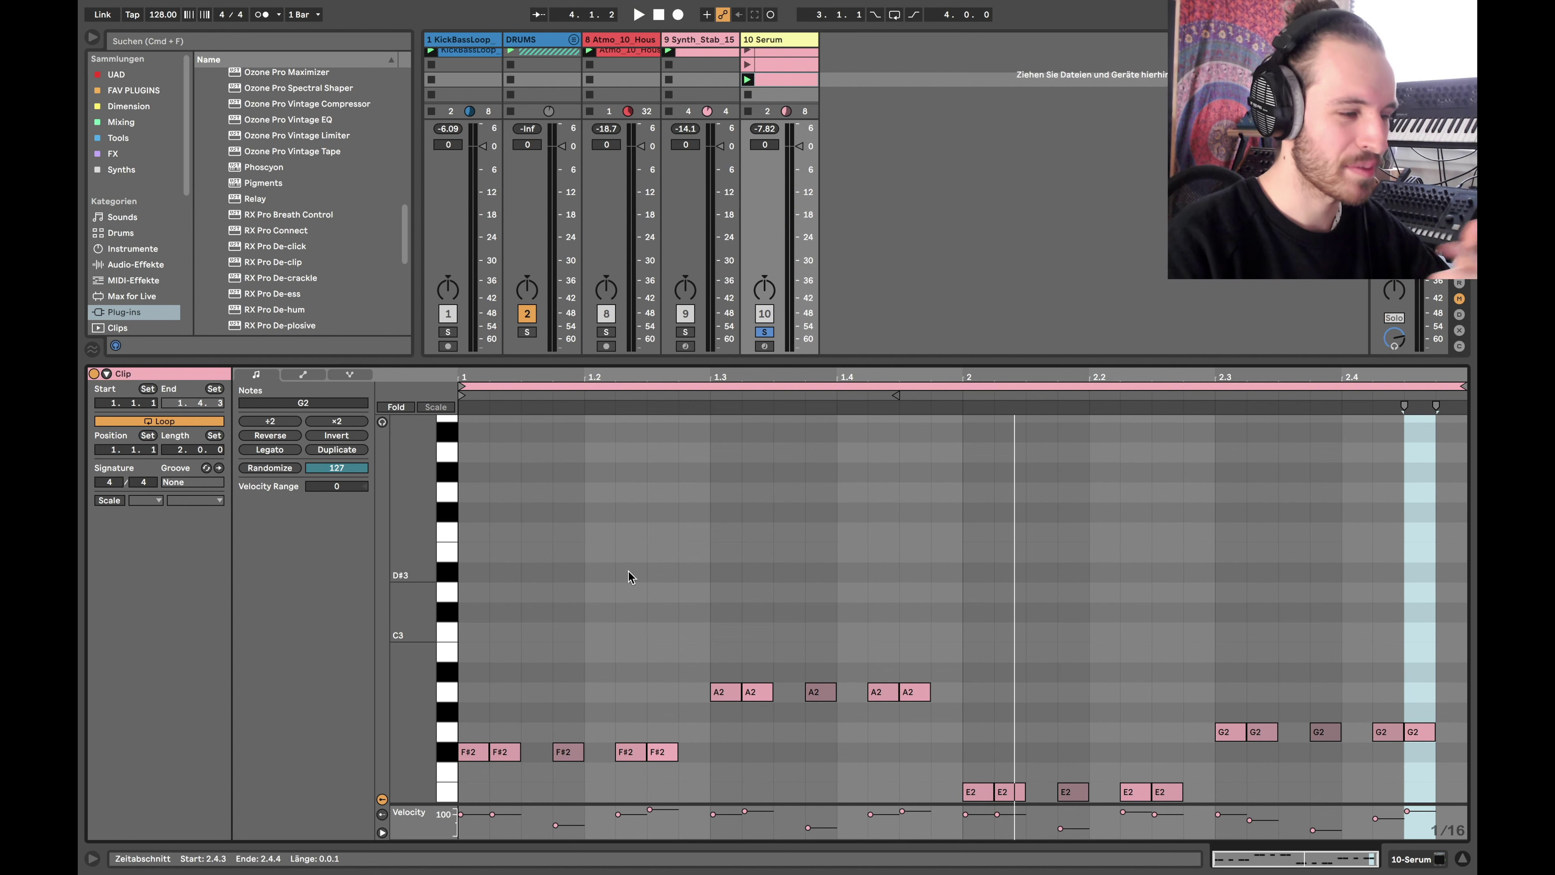
# - Fine-tune the soft notes' velocities at 1.1.4, 1.3.4, 2.1.4 and 2.3.4, the last to 8, while auditioning with KickBassLoop soloed
pyautogui.moveTo(561, 827); pyautogui.dragTo(561, 830)
pyautogui.click(809, 828)
pyautogui.moveTo(1063, 829); pyautogui.dragTo(1064, 832)
pyautogui.moveTo(1333, 832); pyautogui.dragTo(1333, 837)
pyautogui.click(447, 333)
pyautogui.scroll(1, 471, 78)
pyautogui.press('space')
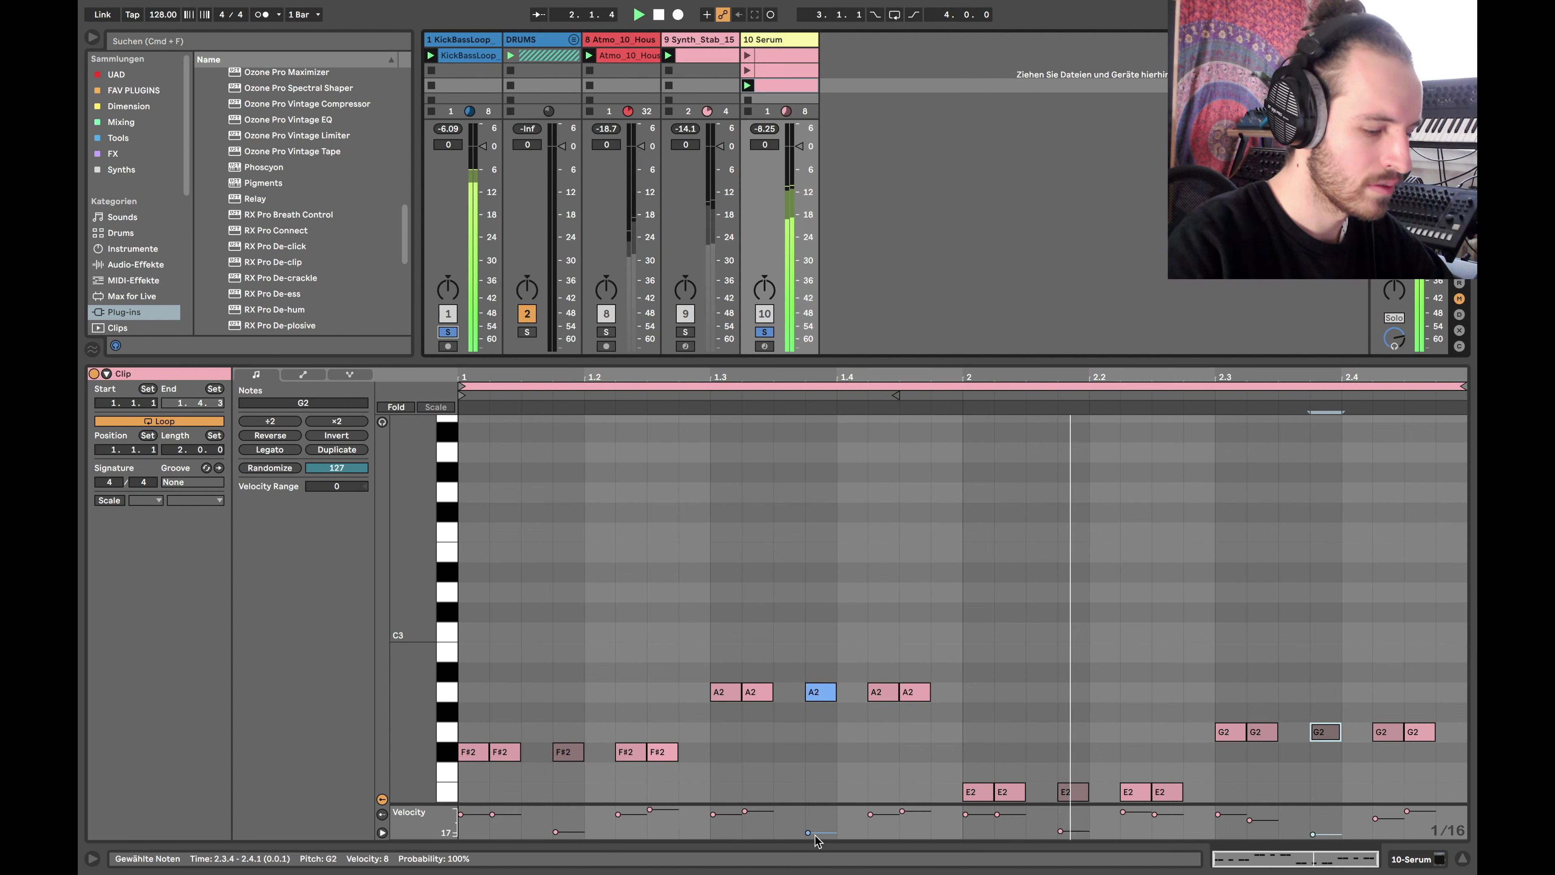
pyautogui.moveTo(809, 833); pyautogui.dragTo(810, 828)
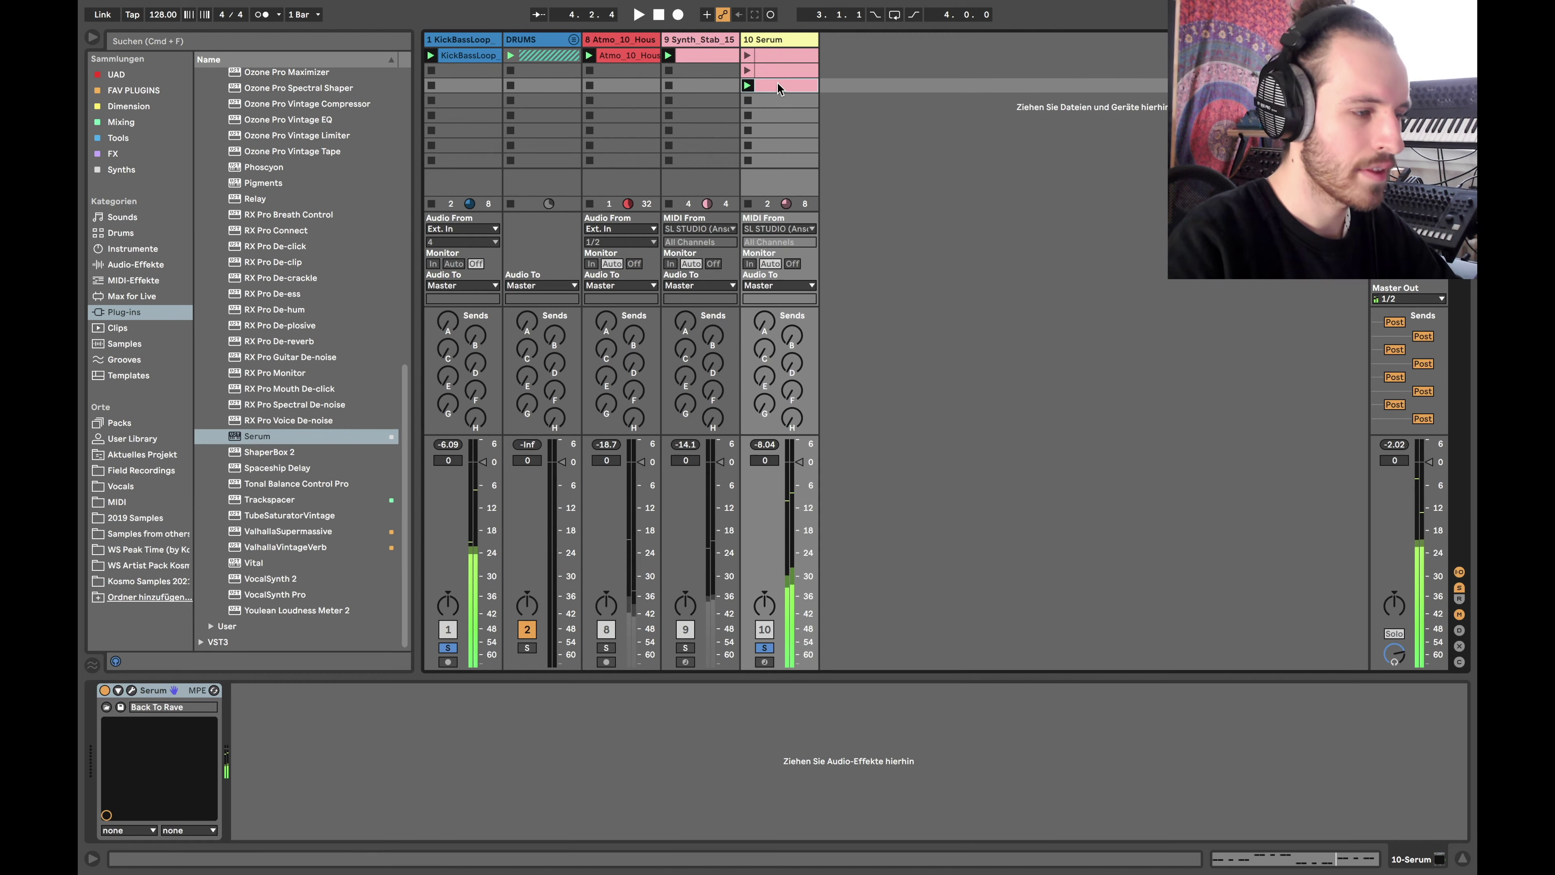
# - Keep only the two-bar Serum clip in the first slot, deleting the spare clip, and take KickBassLoop out of solo
pyautogui.moveTo(775, 54); pyautogui.dragTo(776, 55)
pyautogui.click(775, 71)
pyautogui.press('Delete')
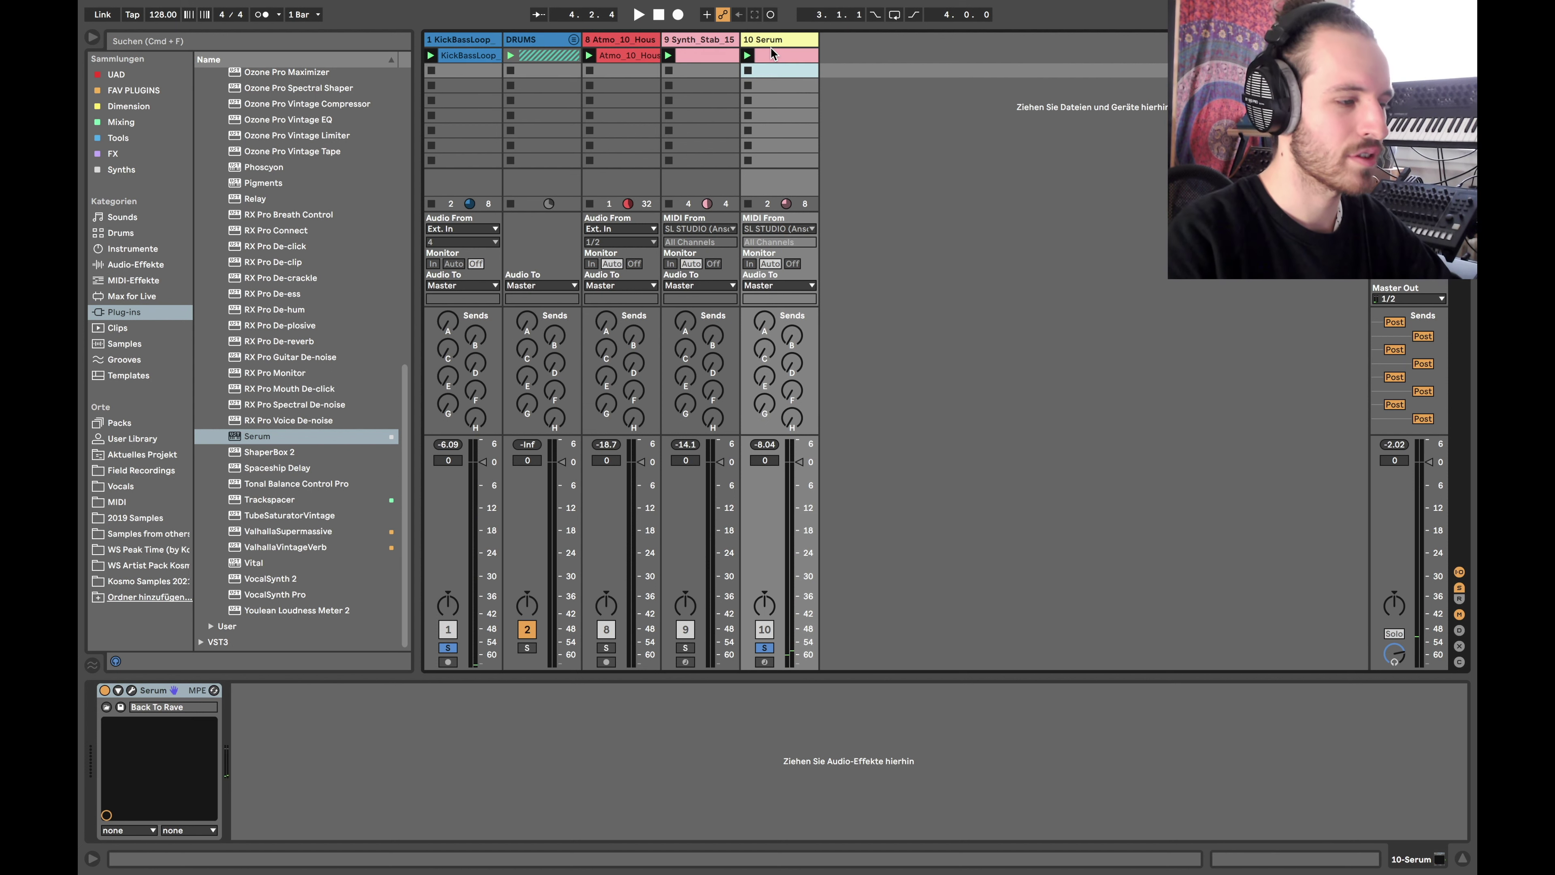
pyautogui.click(772, 50)
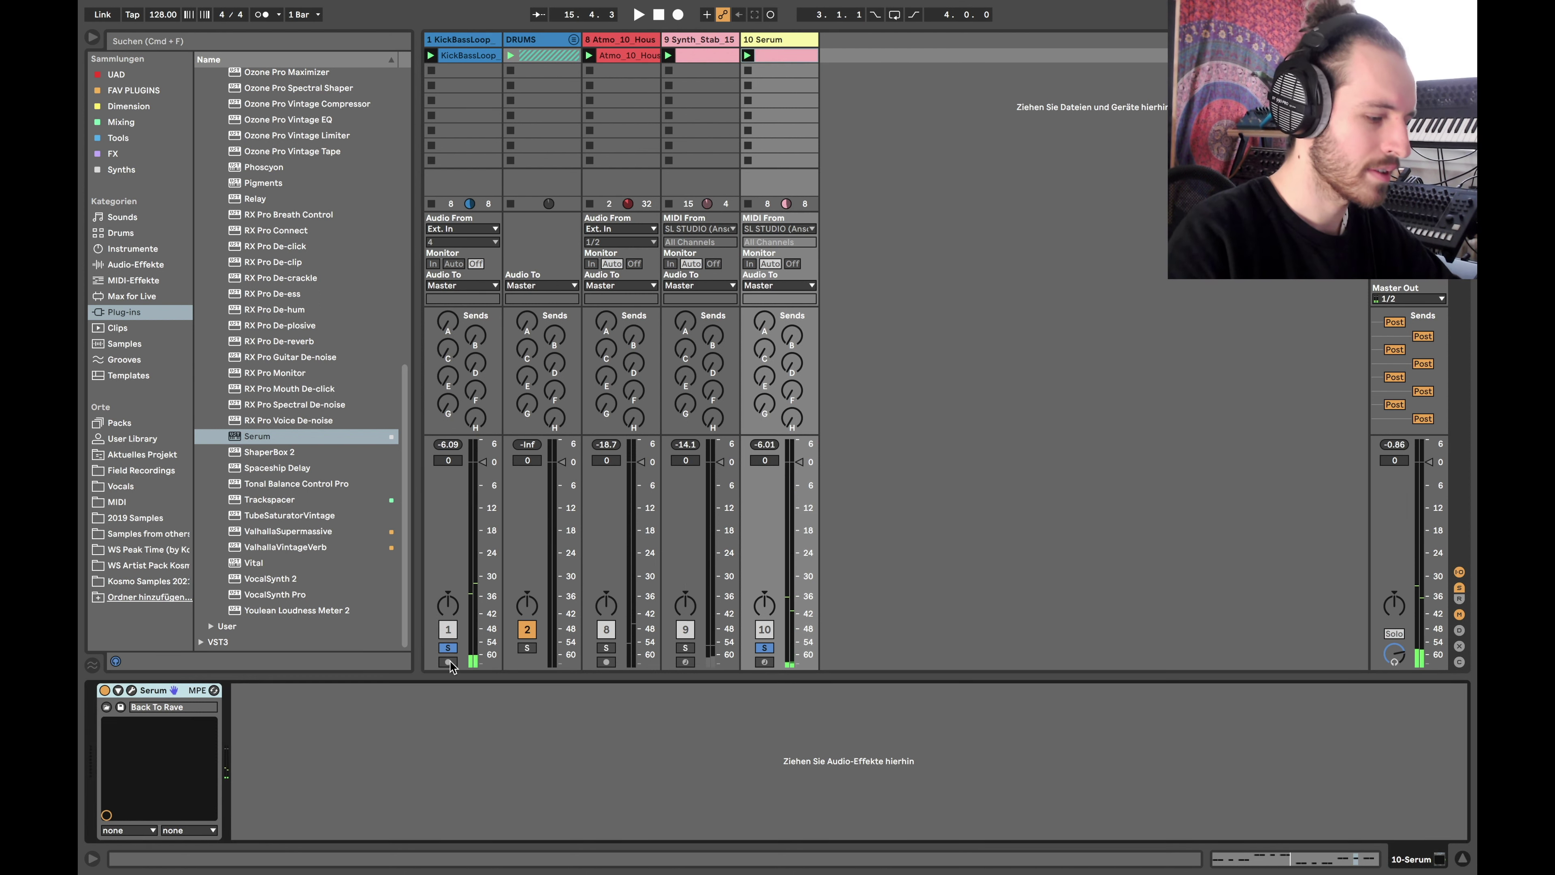
pyautogui.click(448, 647)
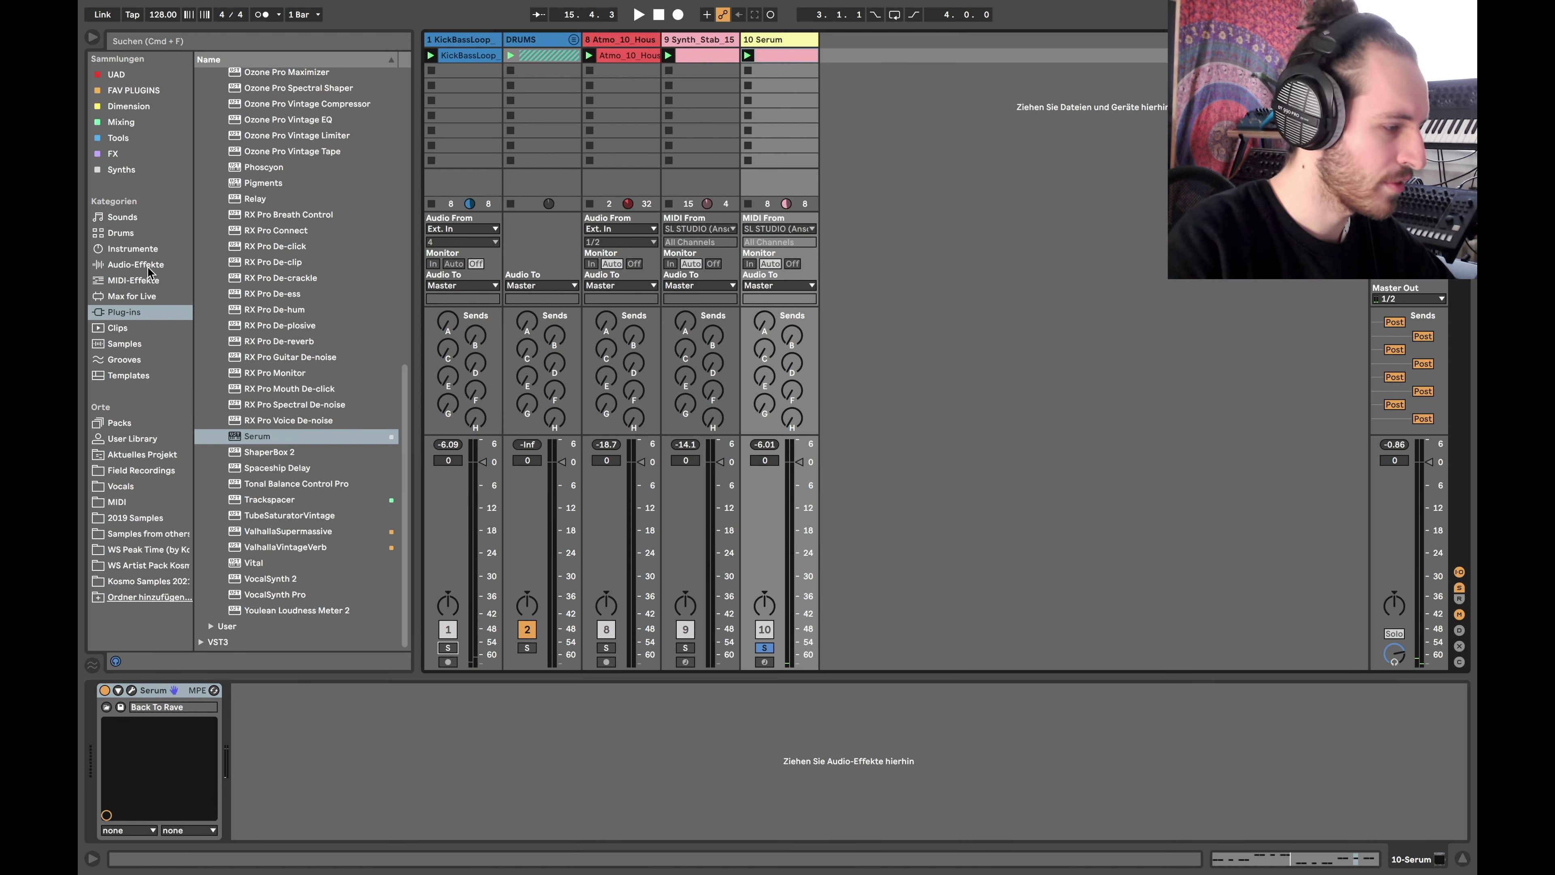
# - Add an Audio Effect Rack after Serum and create two chains in it
pyautogui.click(136, 264)
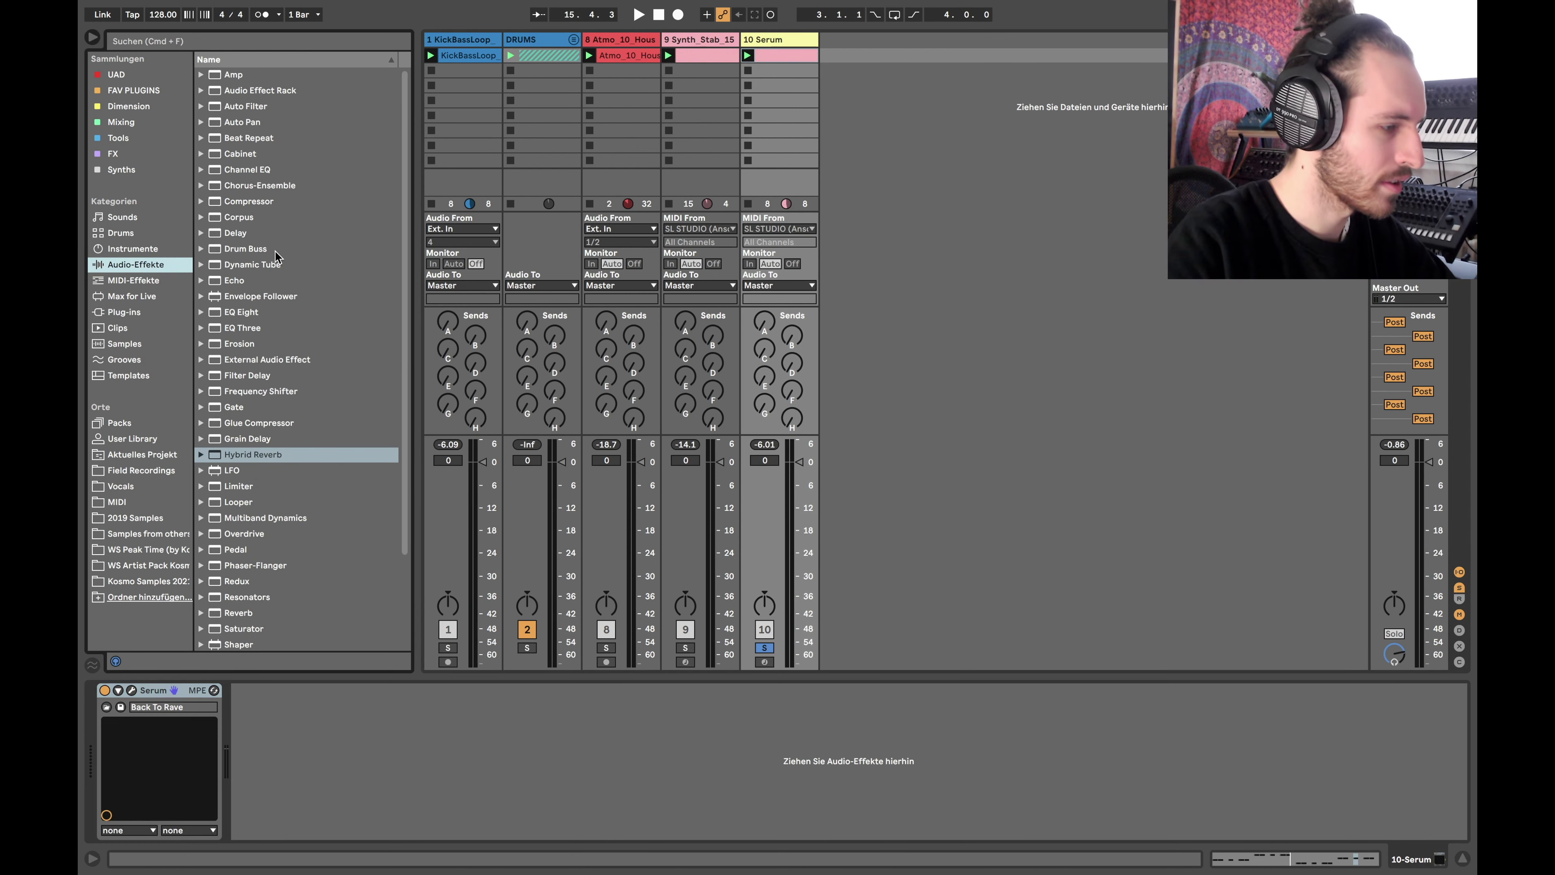
pyautogui.doubleClick(248, 90)
pyautogui.click(239, 746)
pyautogui.rightClick(315, 762)
pyautogui.click(341, 770)
pyautogui.rightClick(343, 783)
pyautogui.click(380, 790)
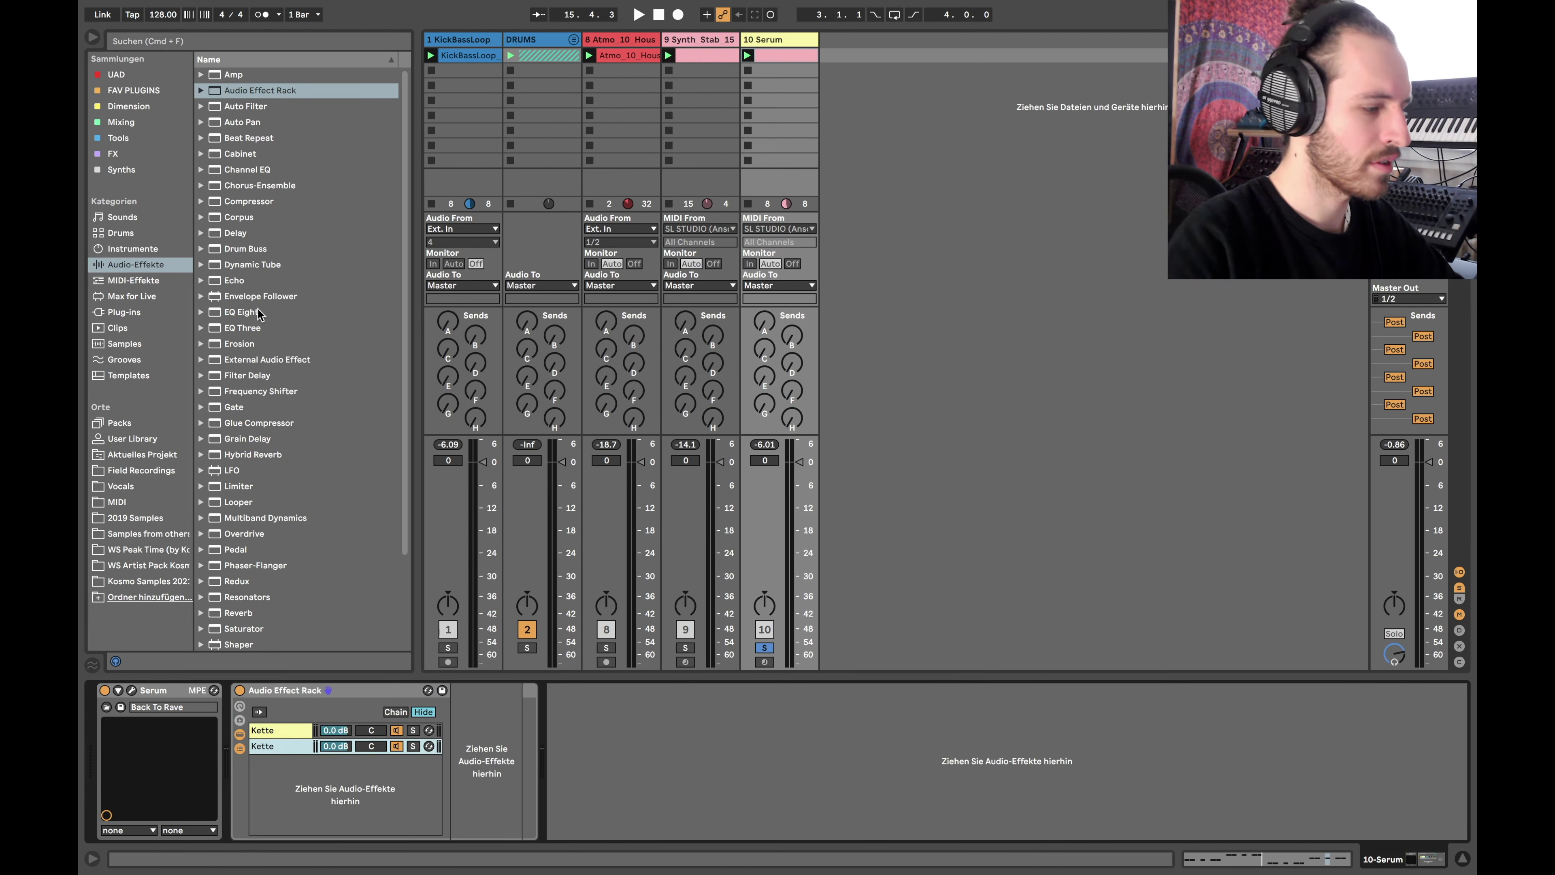
# - Put Echo on the rack's second chain with Dry/Wet at 100% and its filter at HP 109 Hz and LP 9.15 kHz
pyautogui.moveTo(236, 281); pyautogui.dragTo(279, 729)
pyautogui.moveTo(283, 757); pyautogui.dragTo(283, 759)
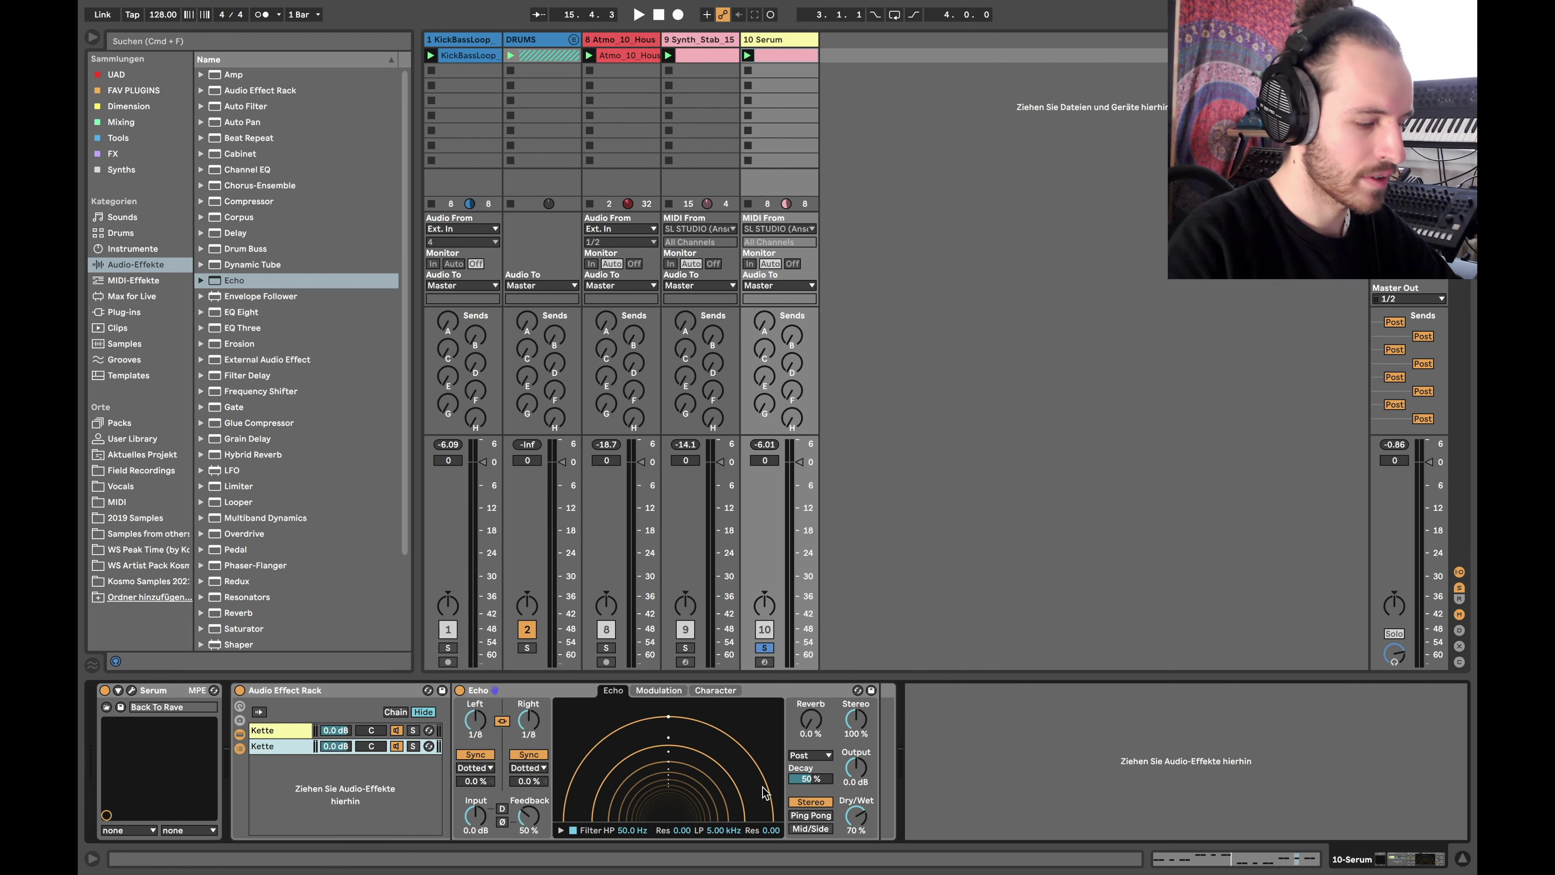
pyautogui.moveTo(869, 827); pyautogui.dragTo(869, 825)
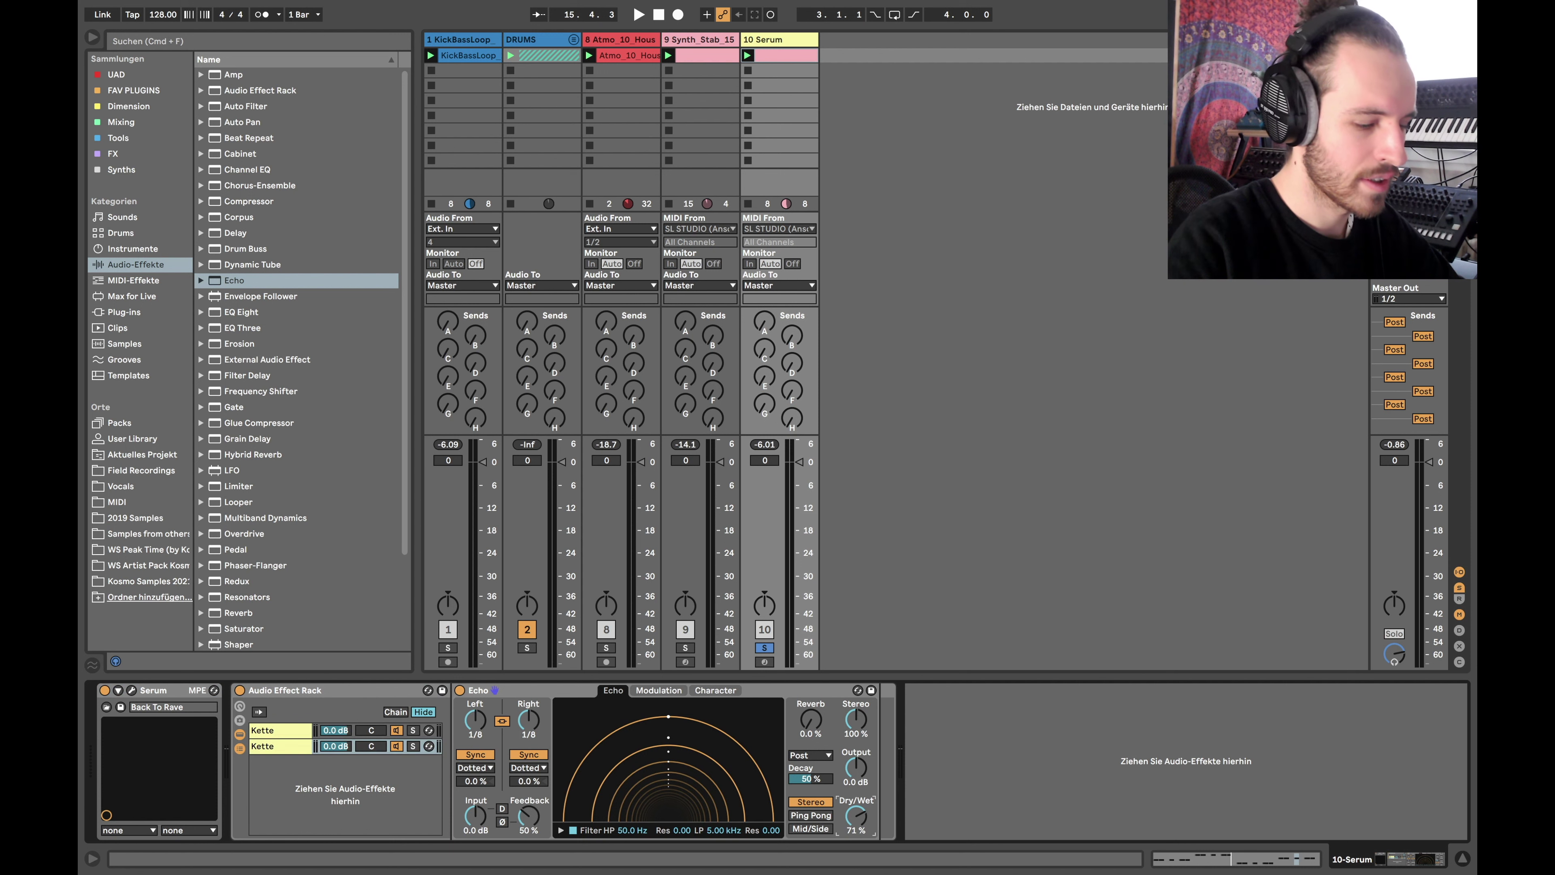
pyautogui.click(561, 831)
pyautogui.moveTo(591, 817); pyautogui.dragTo(610, 816)
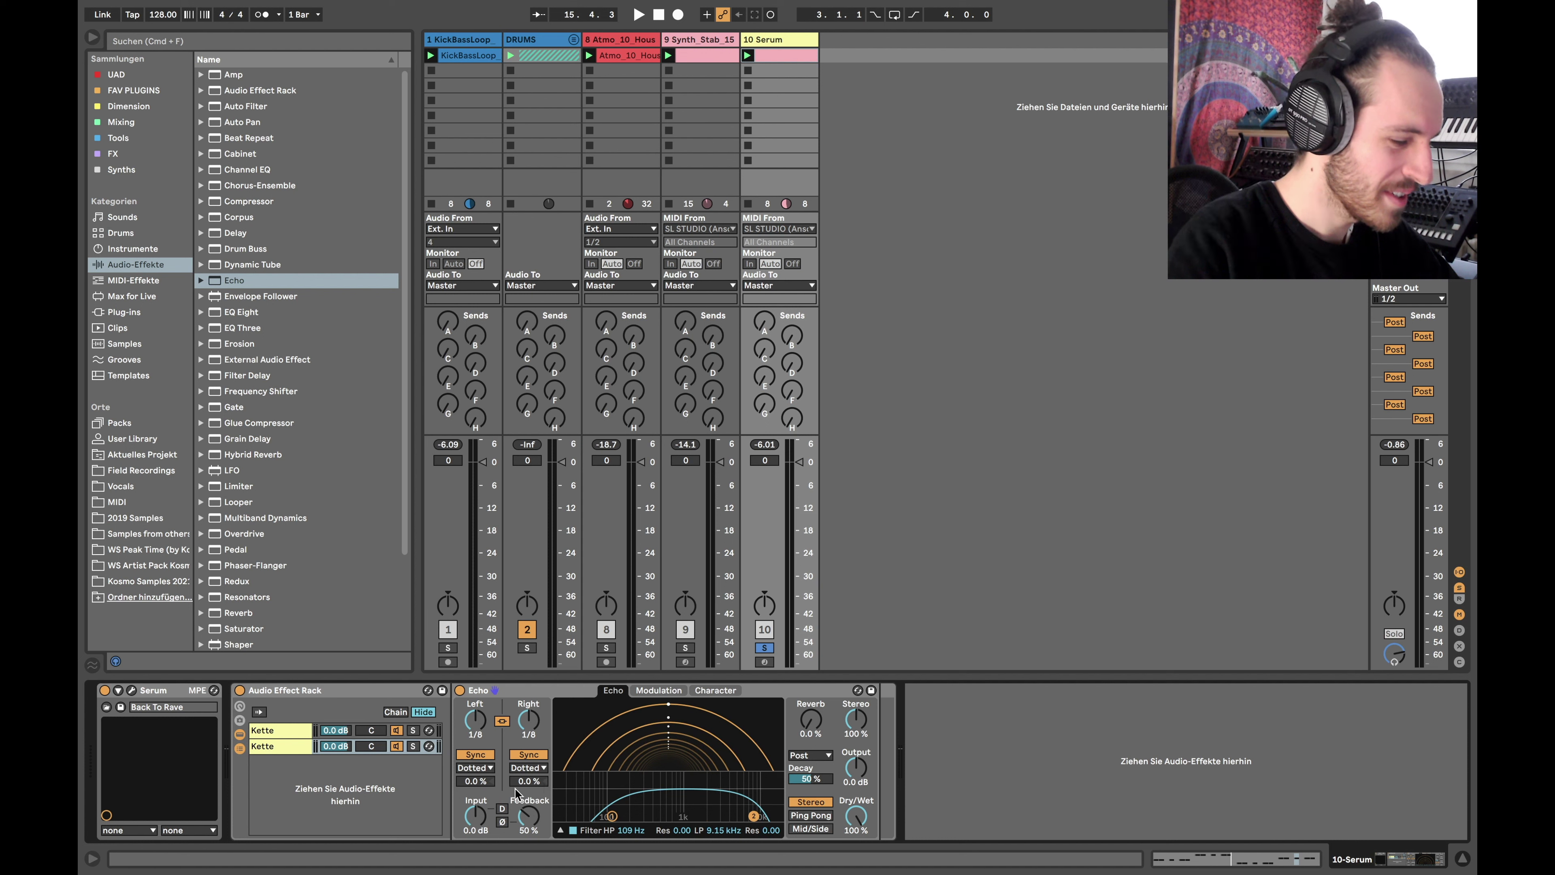
# - Deactivate the first chain and, while playing, set Echo's feedback to 54% and its high-pass filter to 286 Hz
pyautogui.click(397, 734)
pyautogui.click(281, 730)
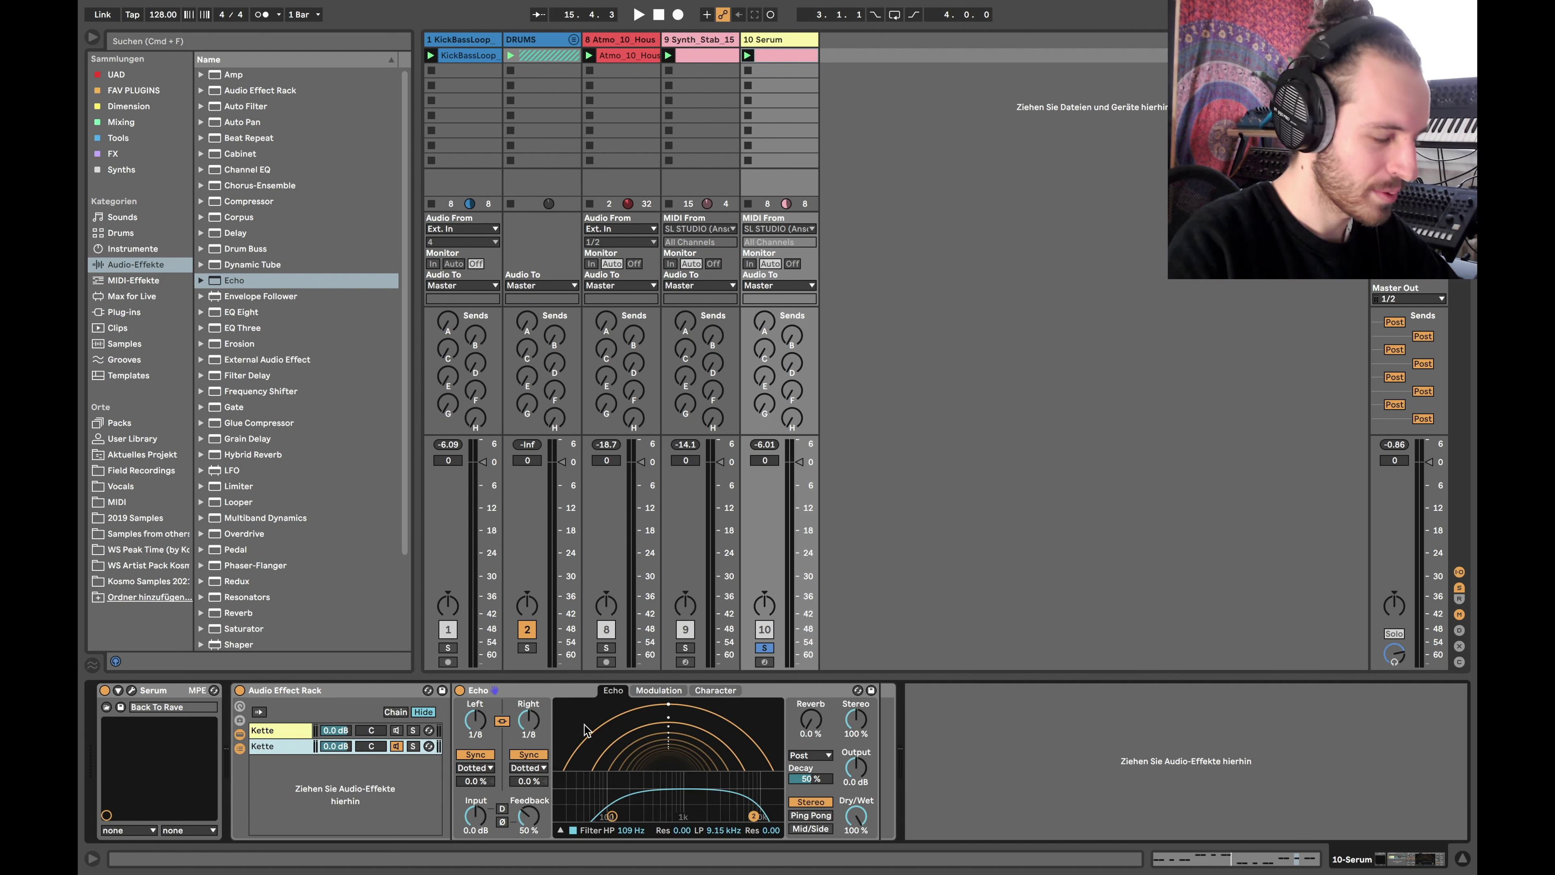
pyautogui.press('space')
pyautogui.moveTo(528, 816); pyautogui.dragTo(528, 779)
pyautogui.moveTo(612, 816); pyautogui.dragTo(643, 816)
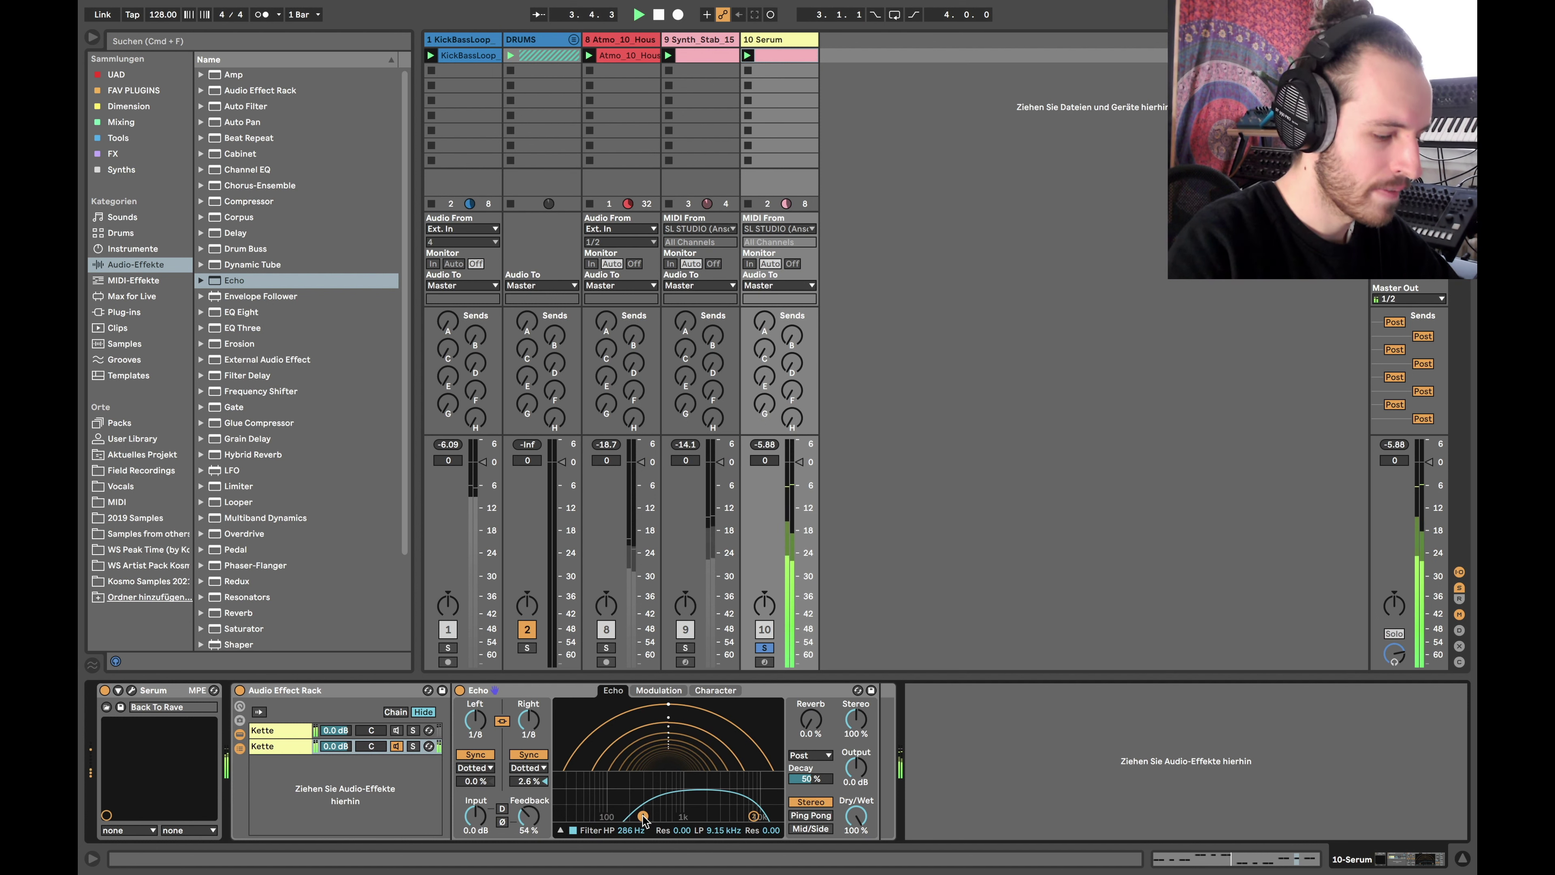
pyautogui.press('space')
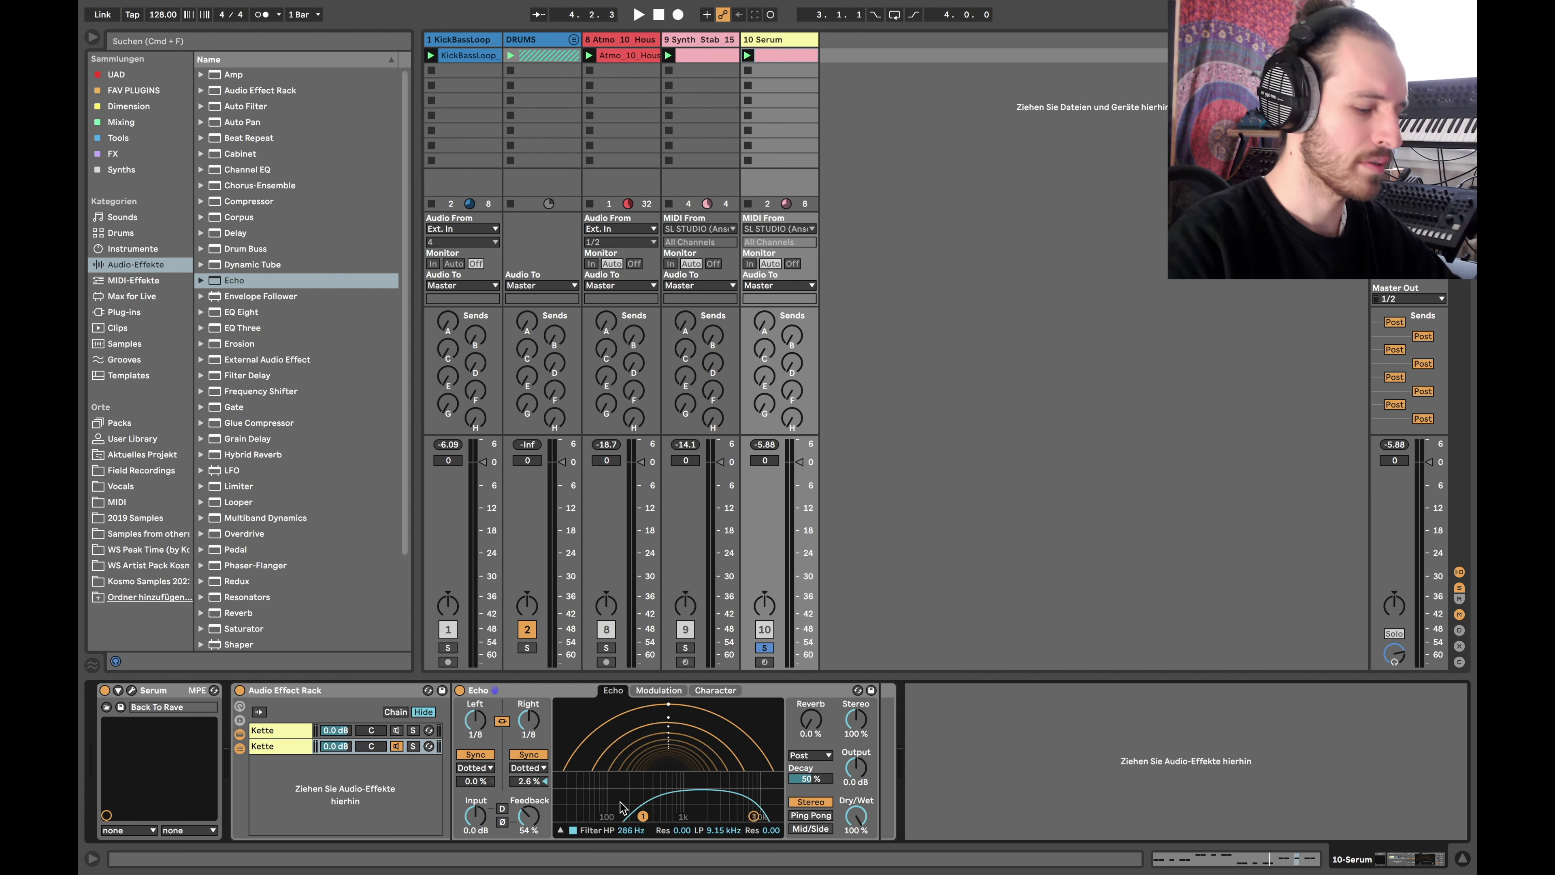
# - Reactivate the first chain and set the Echo chain's volume to -4.0 dB
pyautogui.click(395, 730)
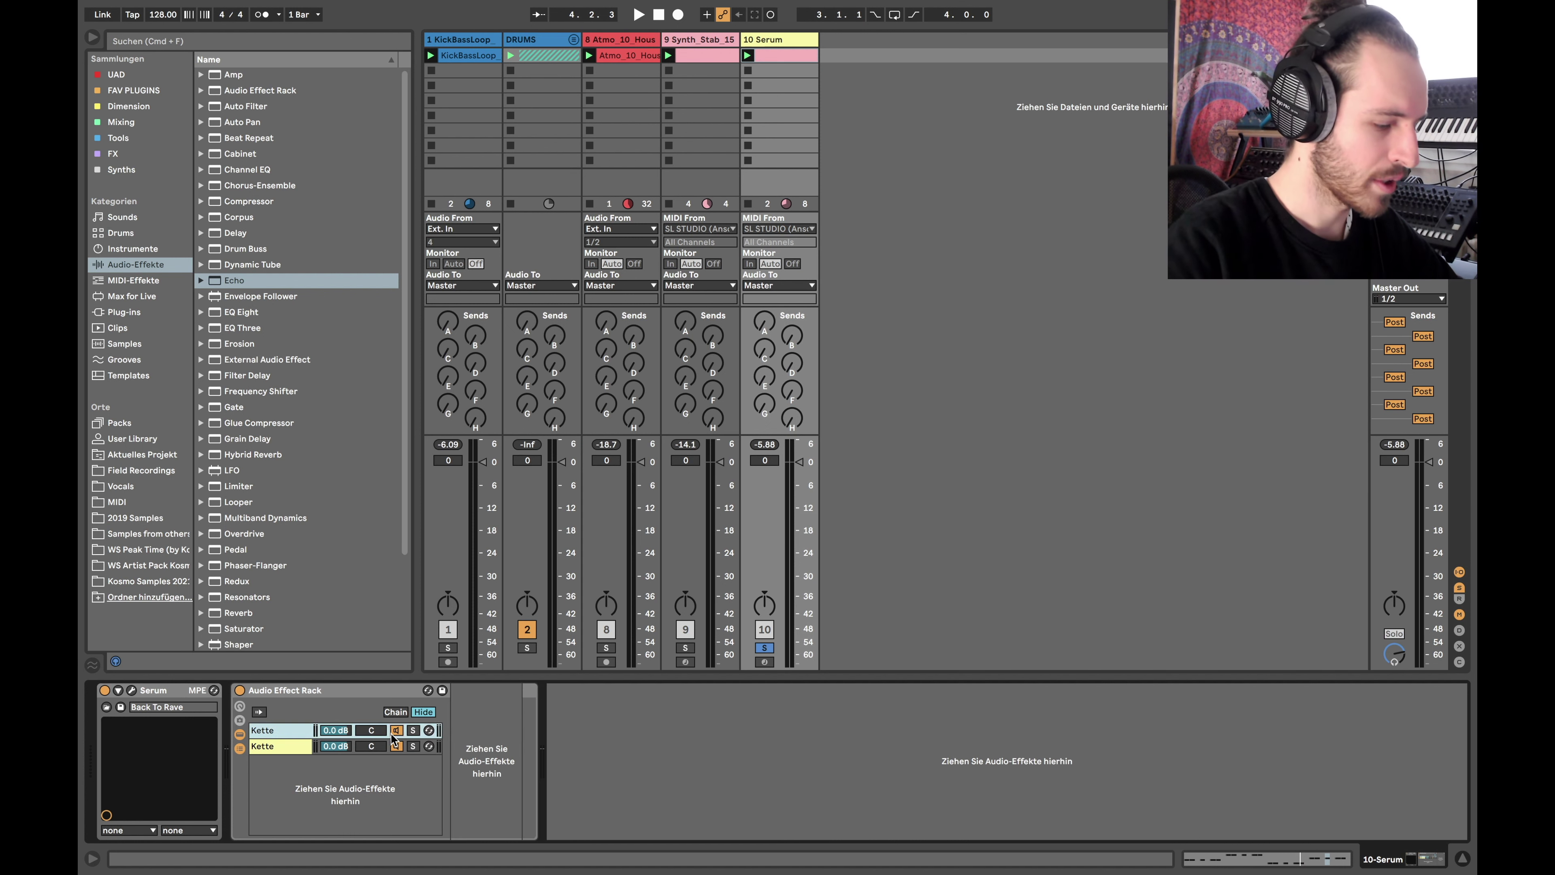
pyautogui.click(341, 746)
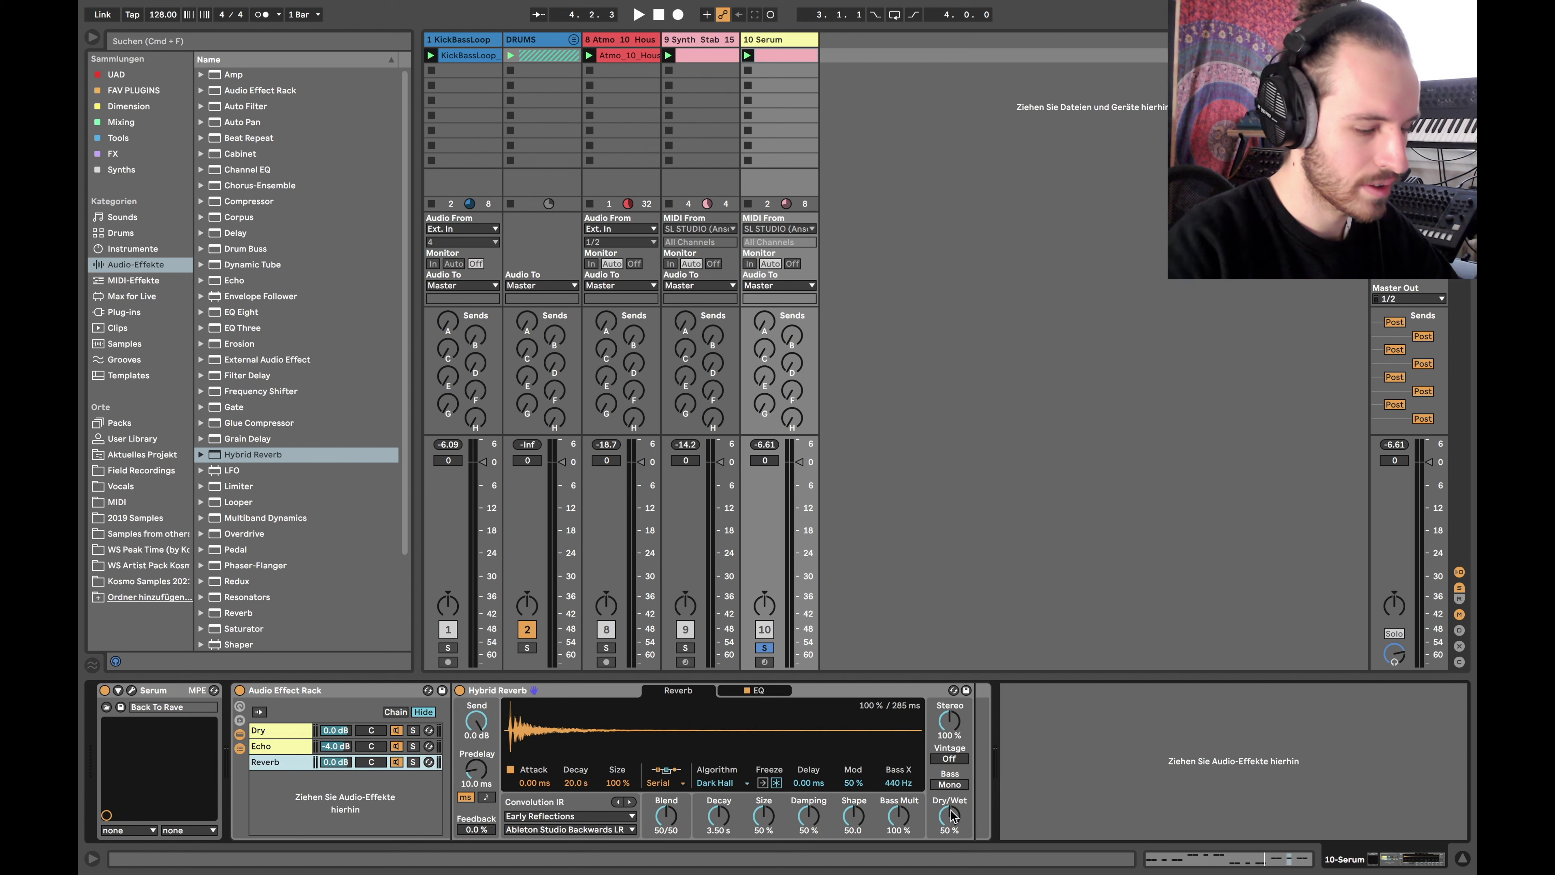
# - Solo the Reverb chain and set its Hybrid Reverb to 100% wet with Convolution routing
pyautogui.click(414, 763)
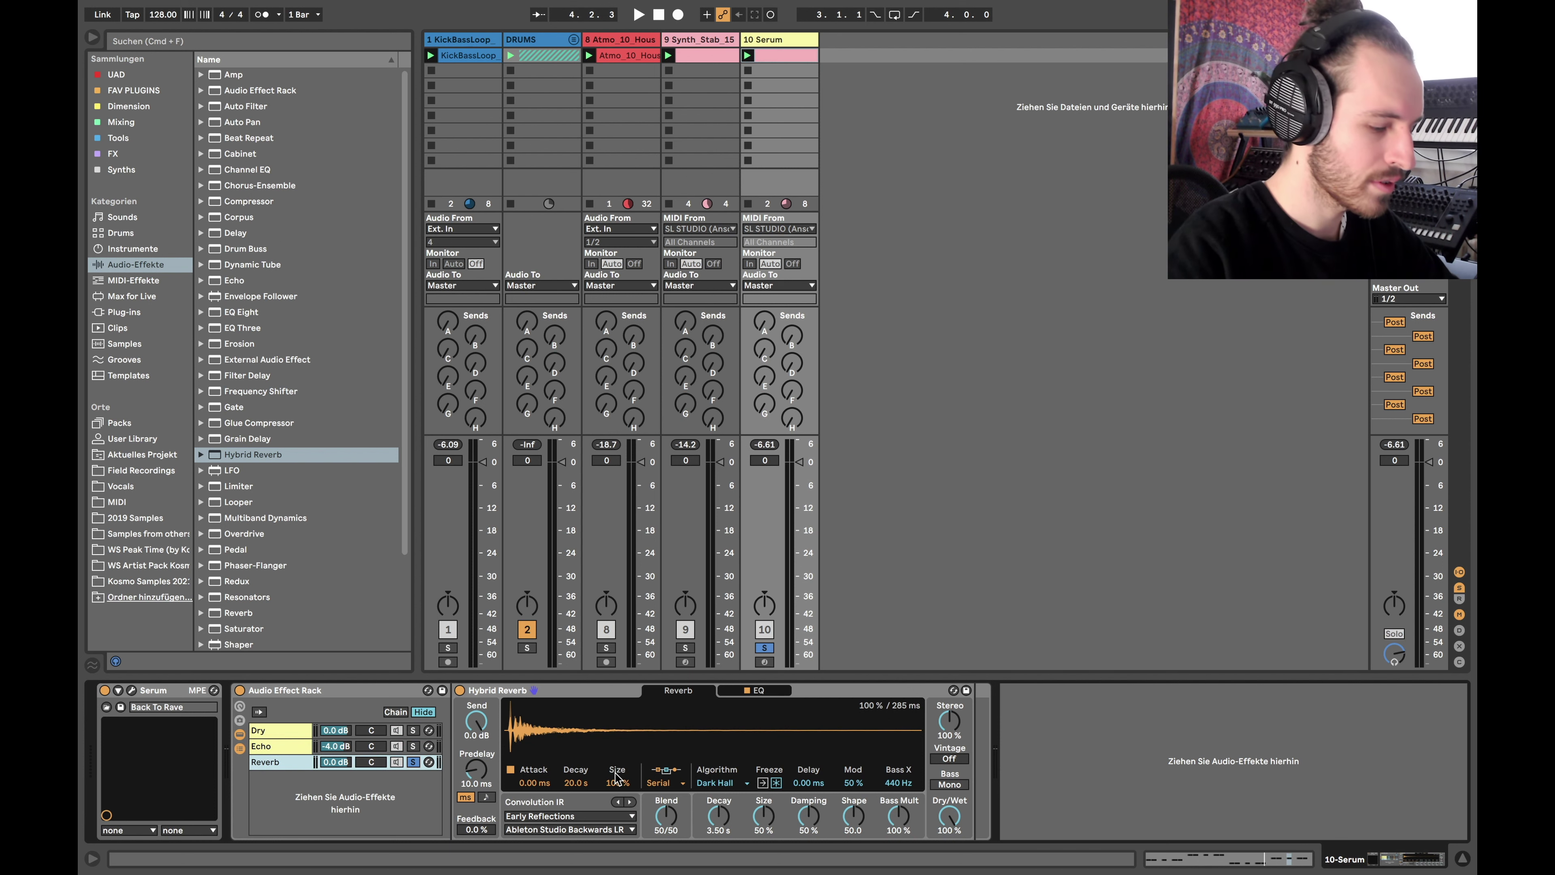
pyautogui.click(663, 783)
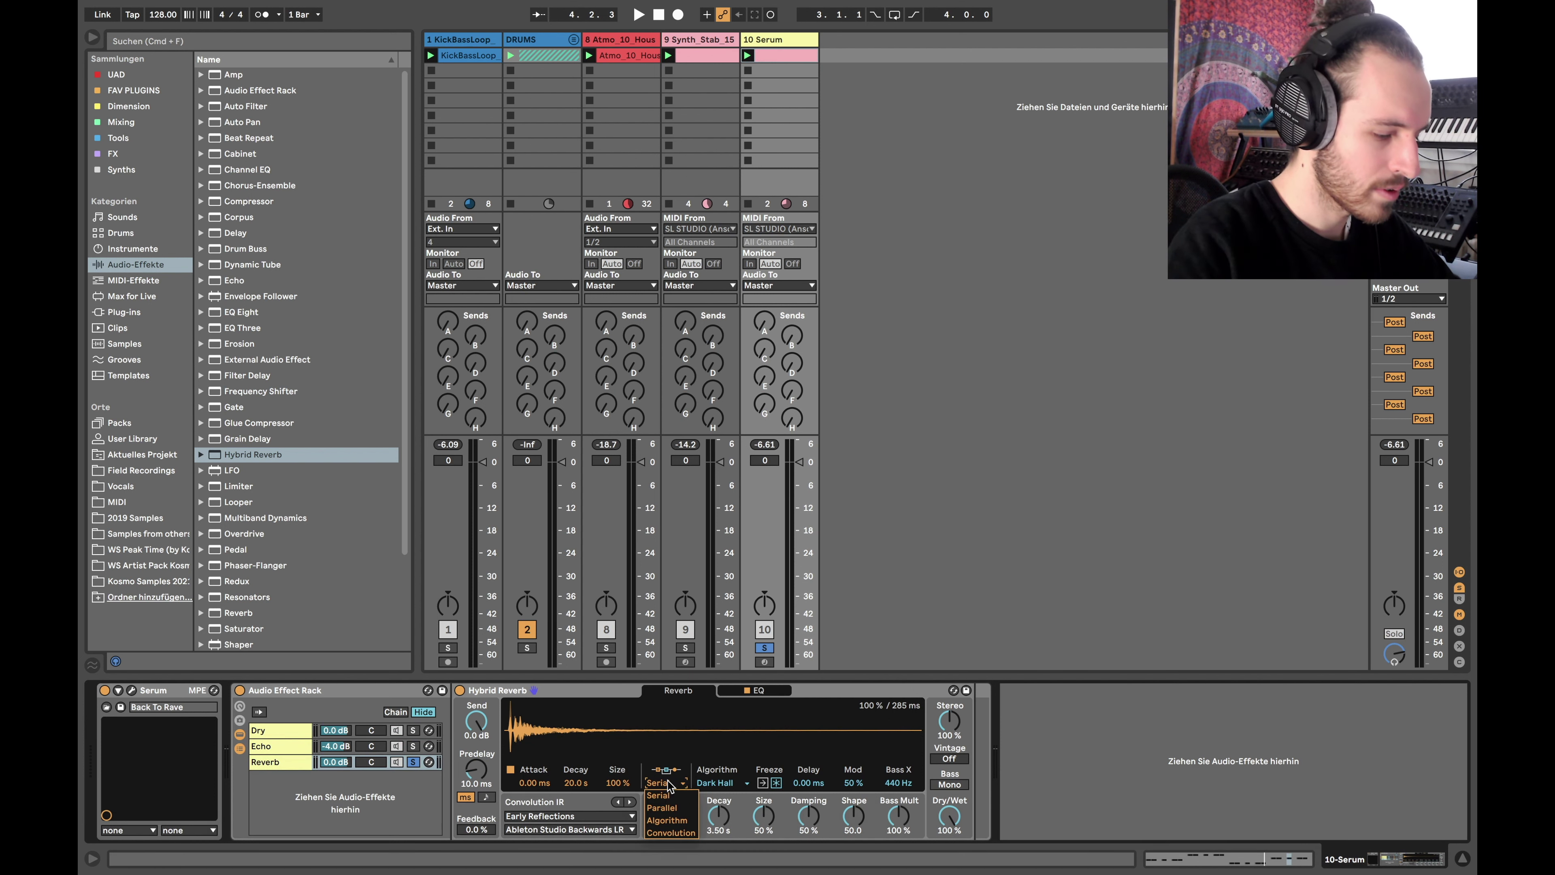
pyautogui.click(674, 833)
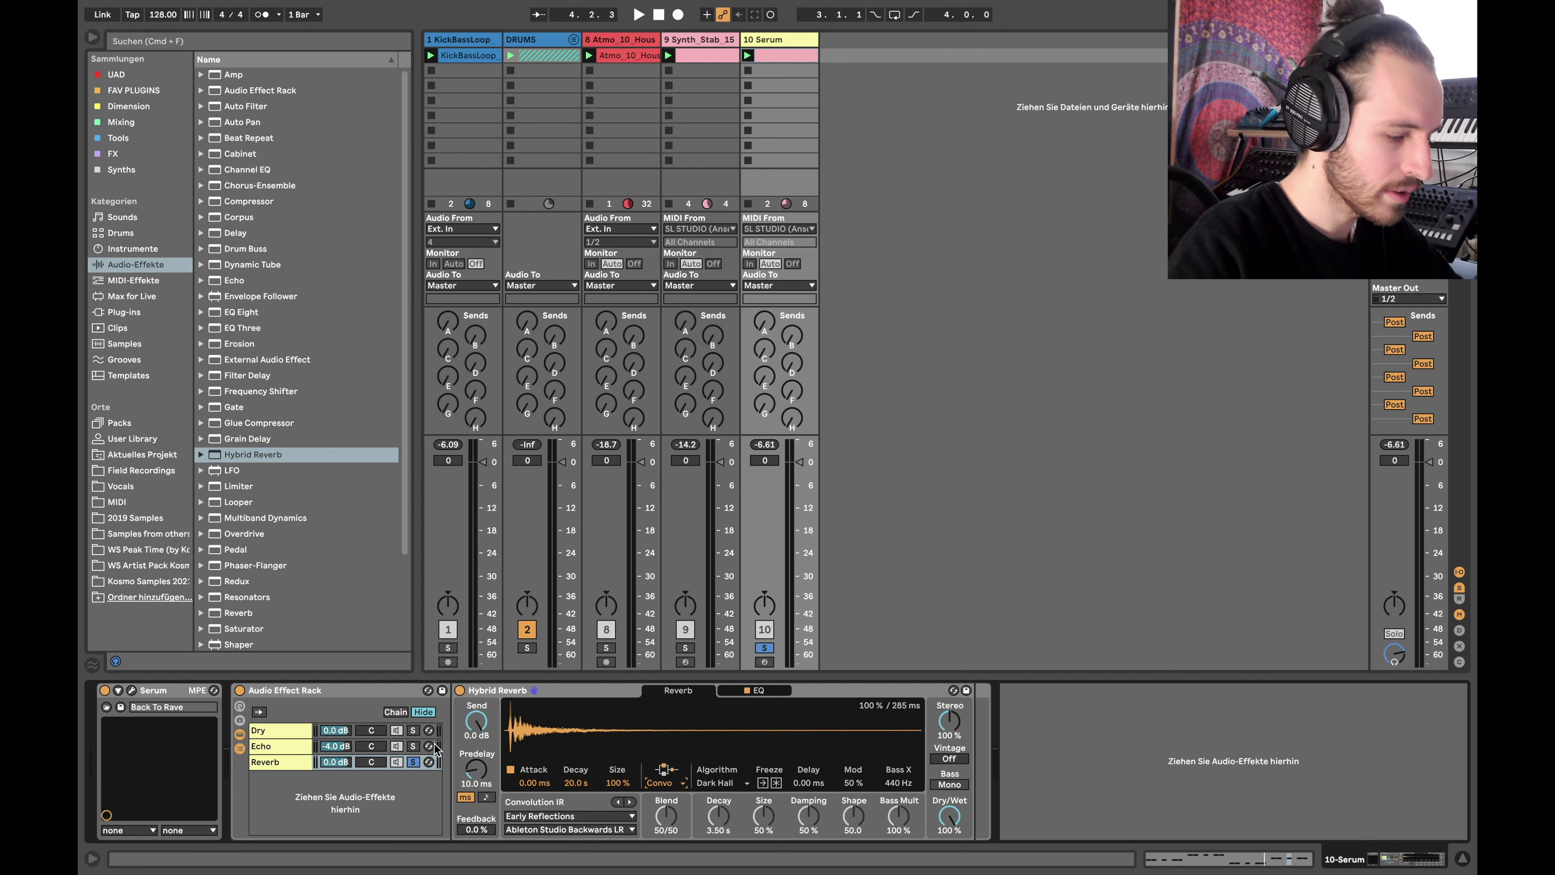
# - Audition the Textures, Chambers and Large Rooms, Plates and Halls impulse response categories in Hybrid Reverb
pyautogui.click(551, 817)
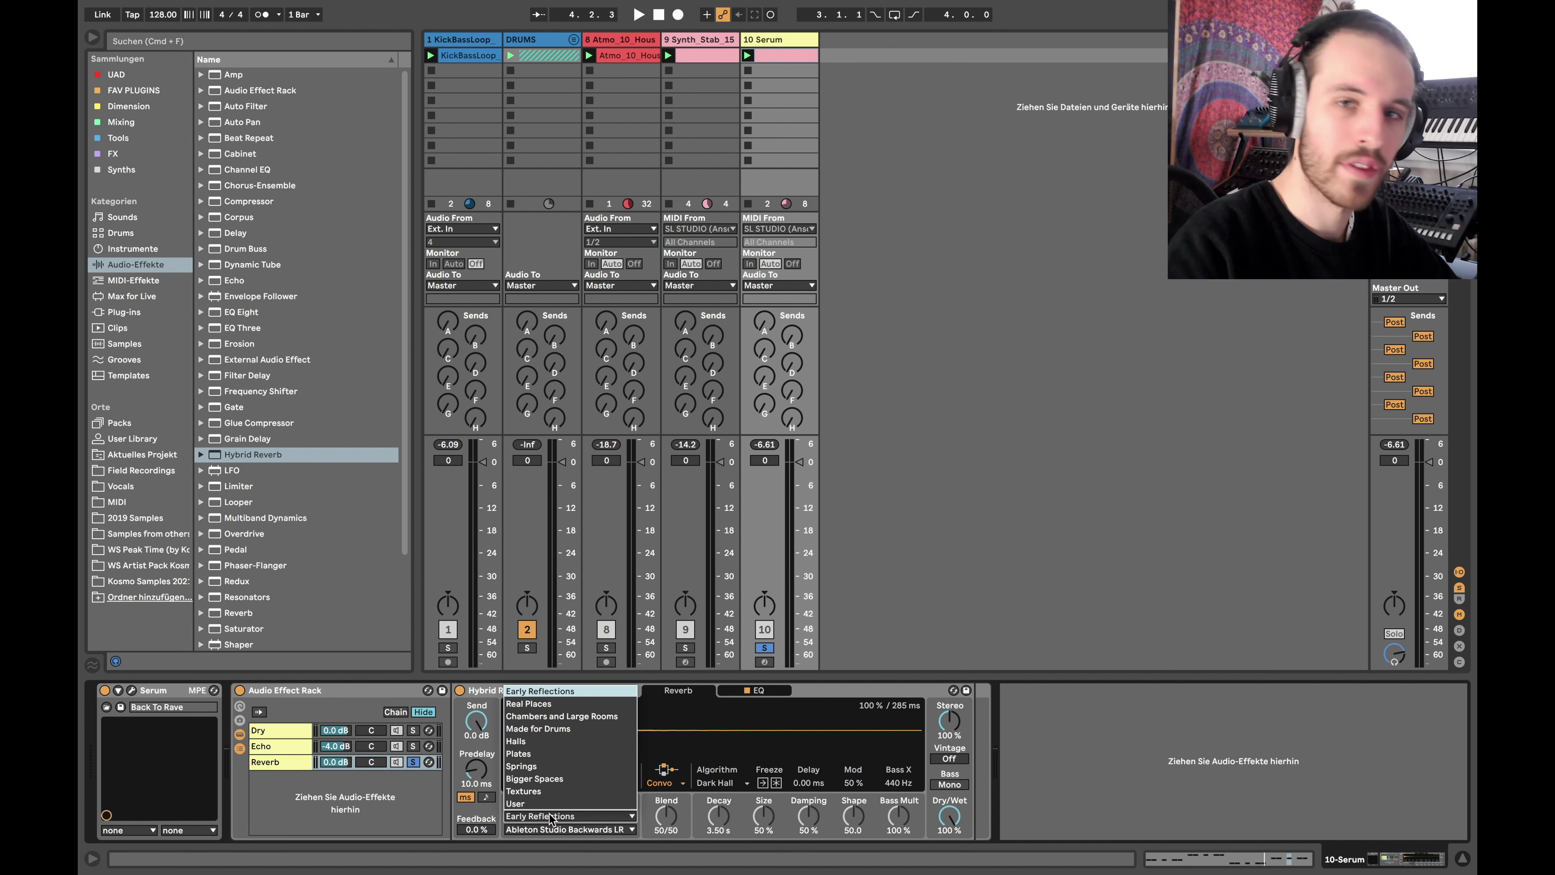
pyautogui.click(549, 791)
pyautogui.press('space')
pyautogui.click(551, 816)
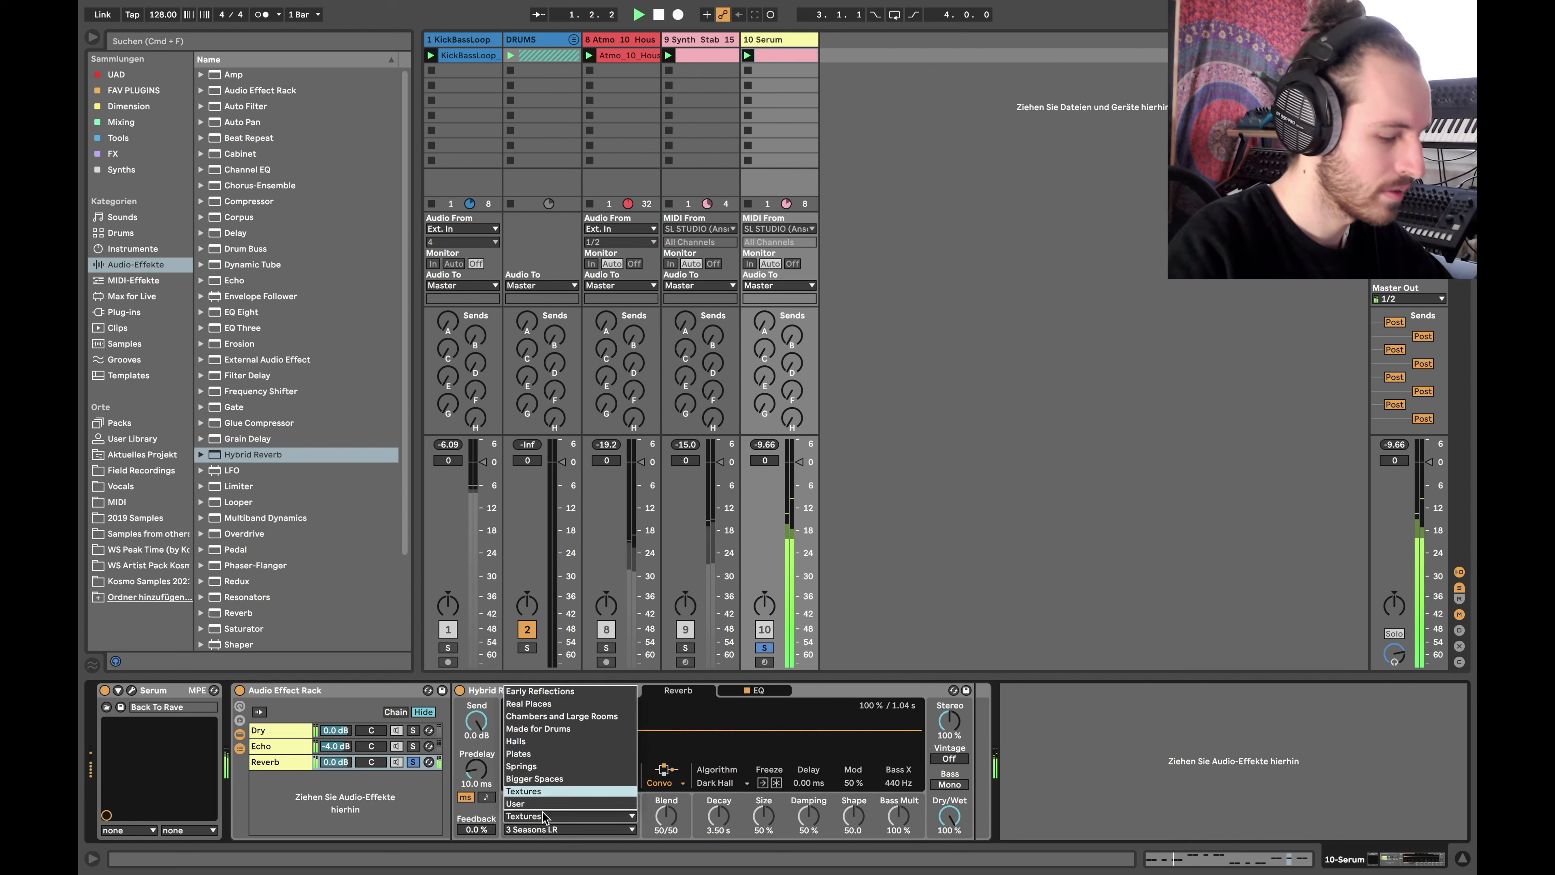
pyautogui.click(549, 716)
pyautogui.click(551, 816)
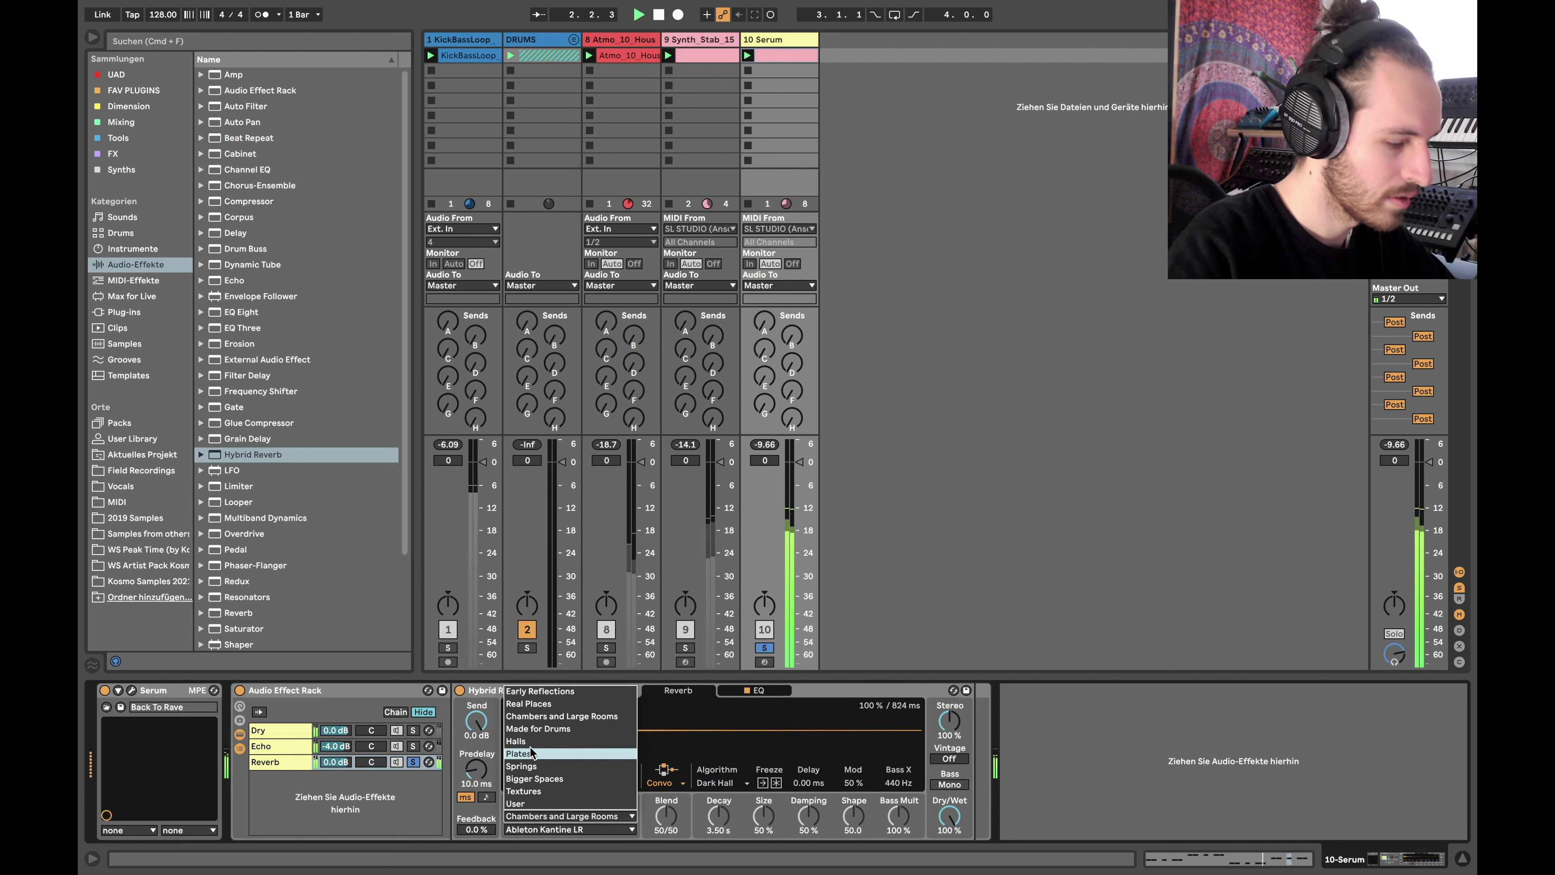
pyautogui.click(532, 756)
pyautogui.press('space')
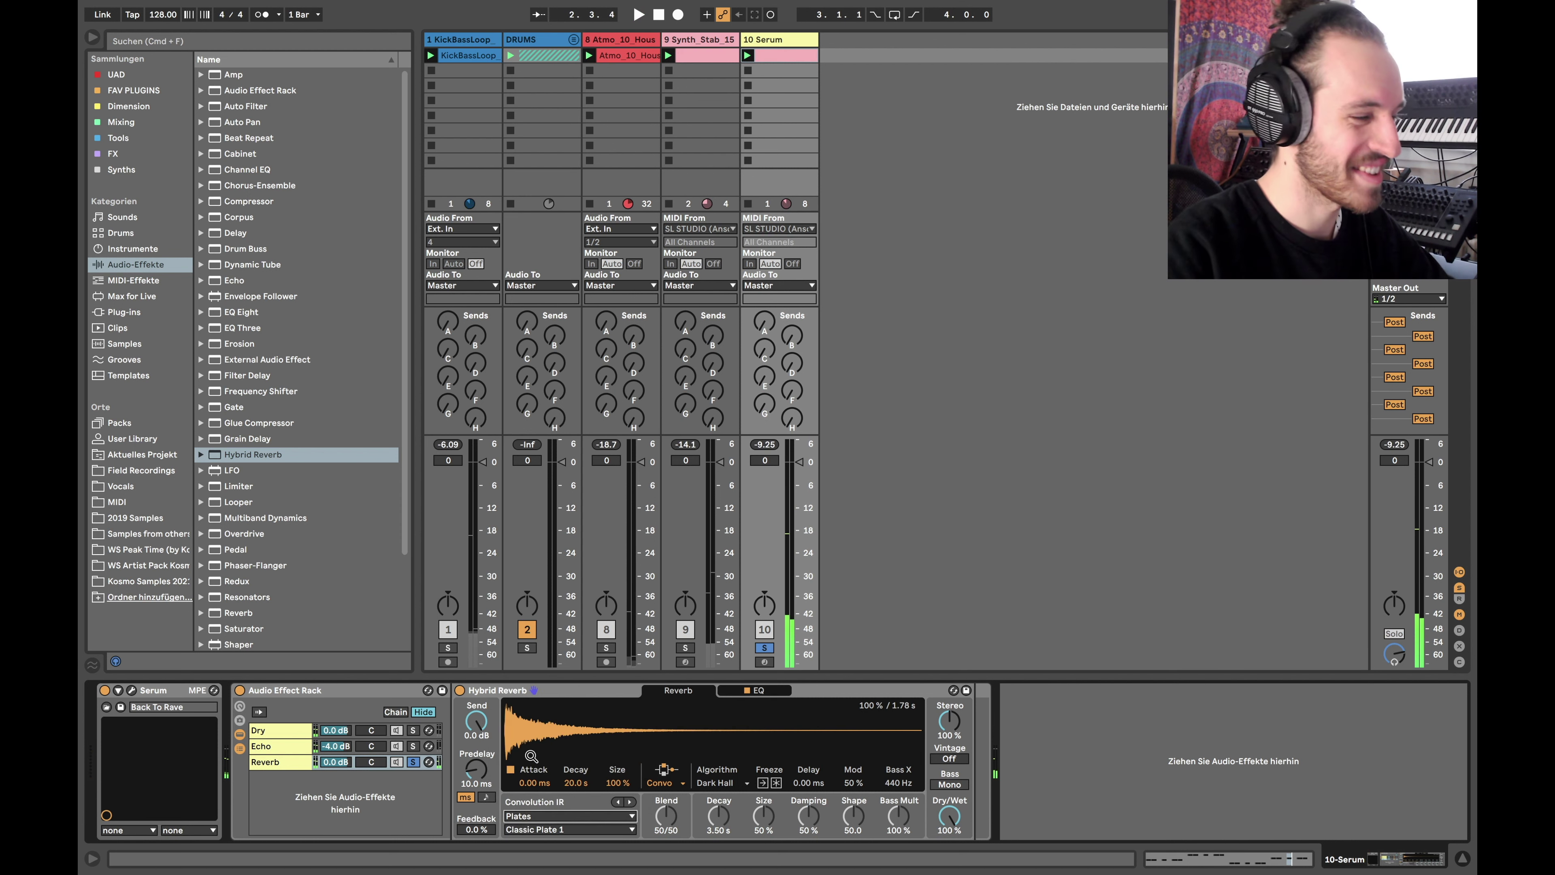
pyautogui.click(537, 811)
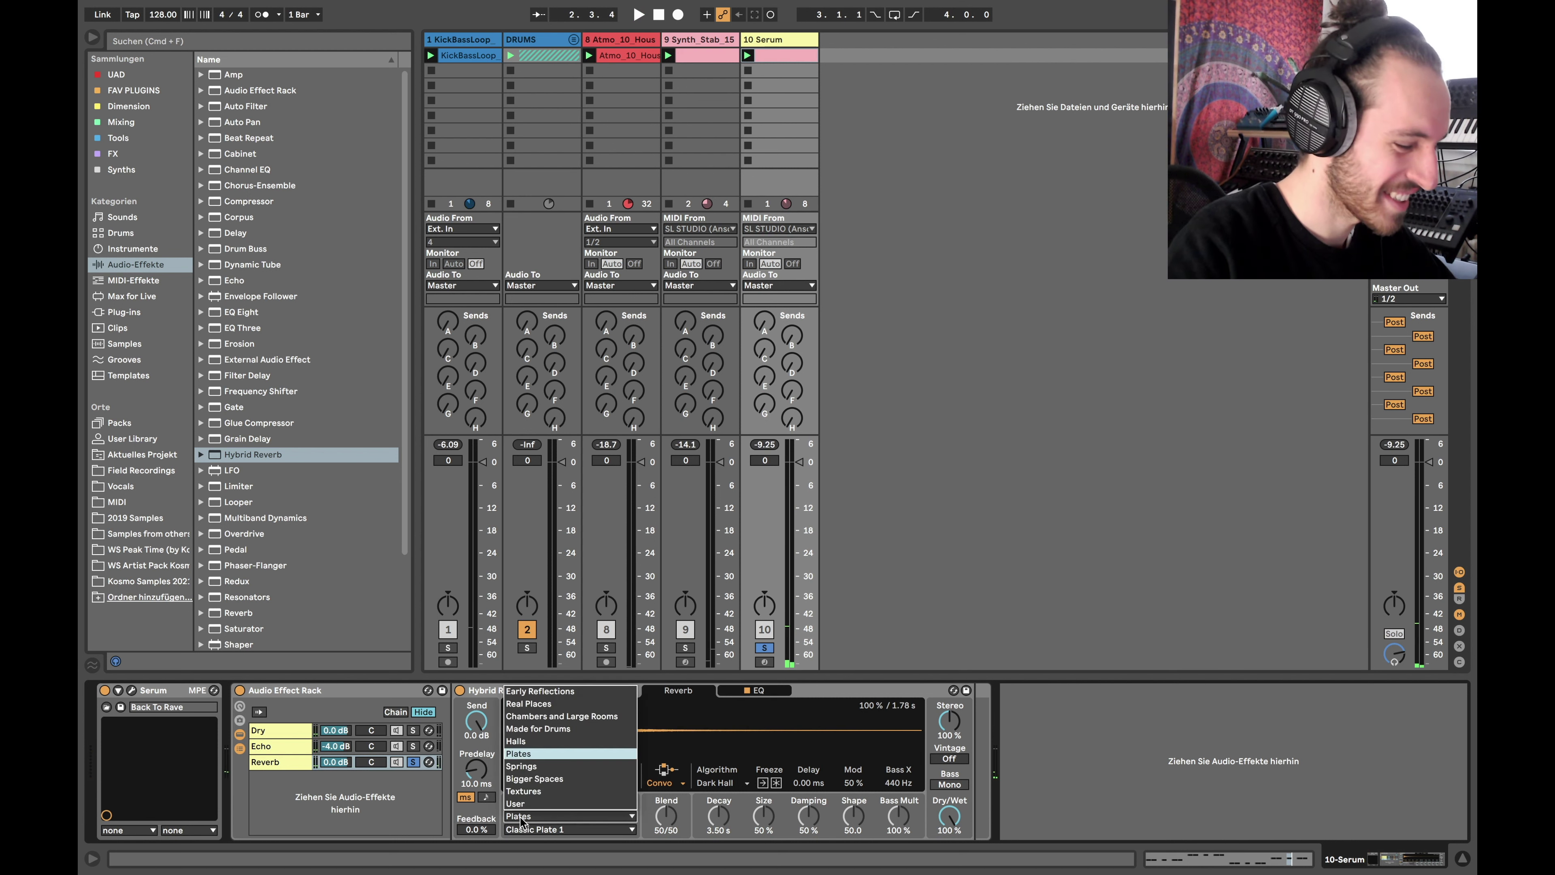
pyautogui.click(530, 746)
# - Switch Hybrid Reverb's impulse response category to Springs and choose Berlin Spring while playing
pyautogui.click(576, 817)
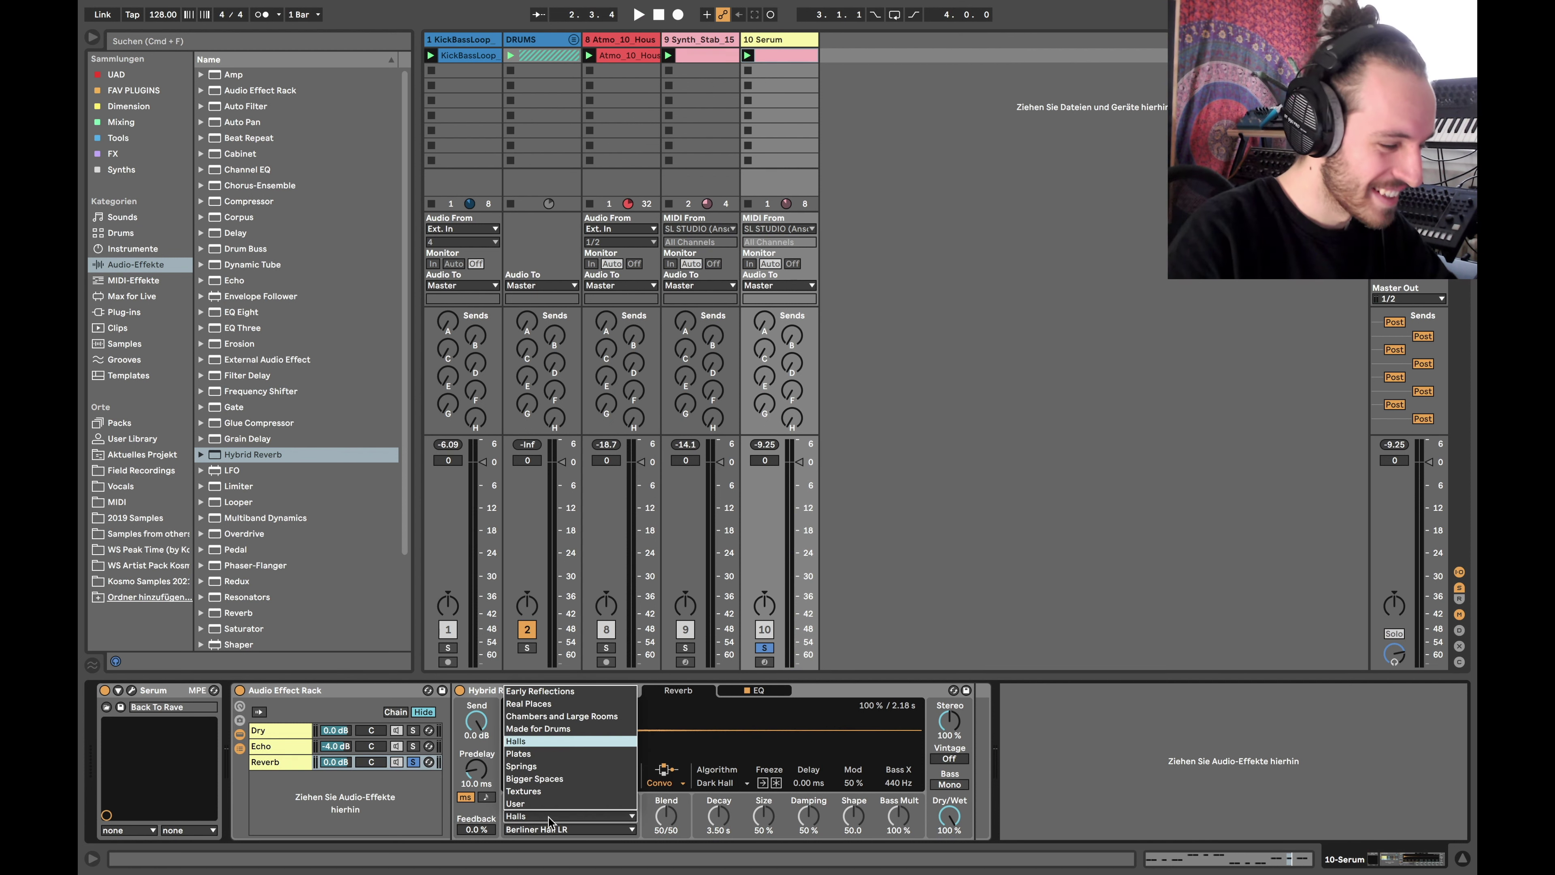
pyautogui.click(541, 767)
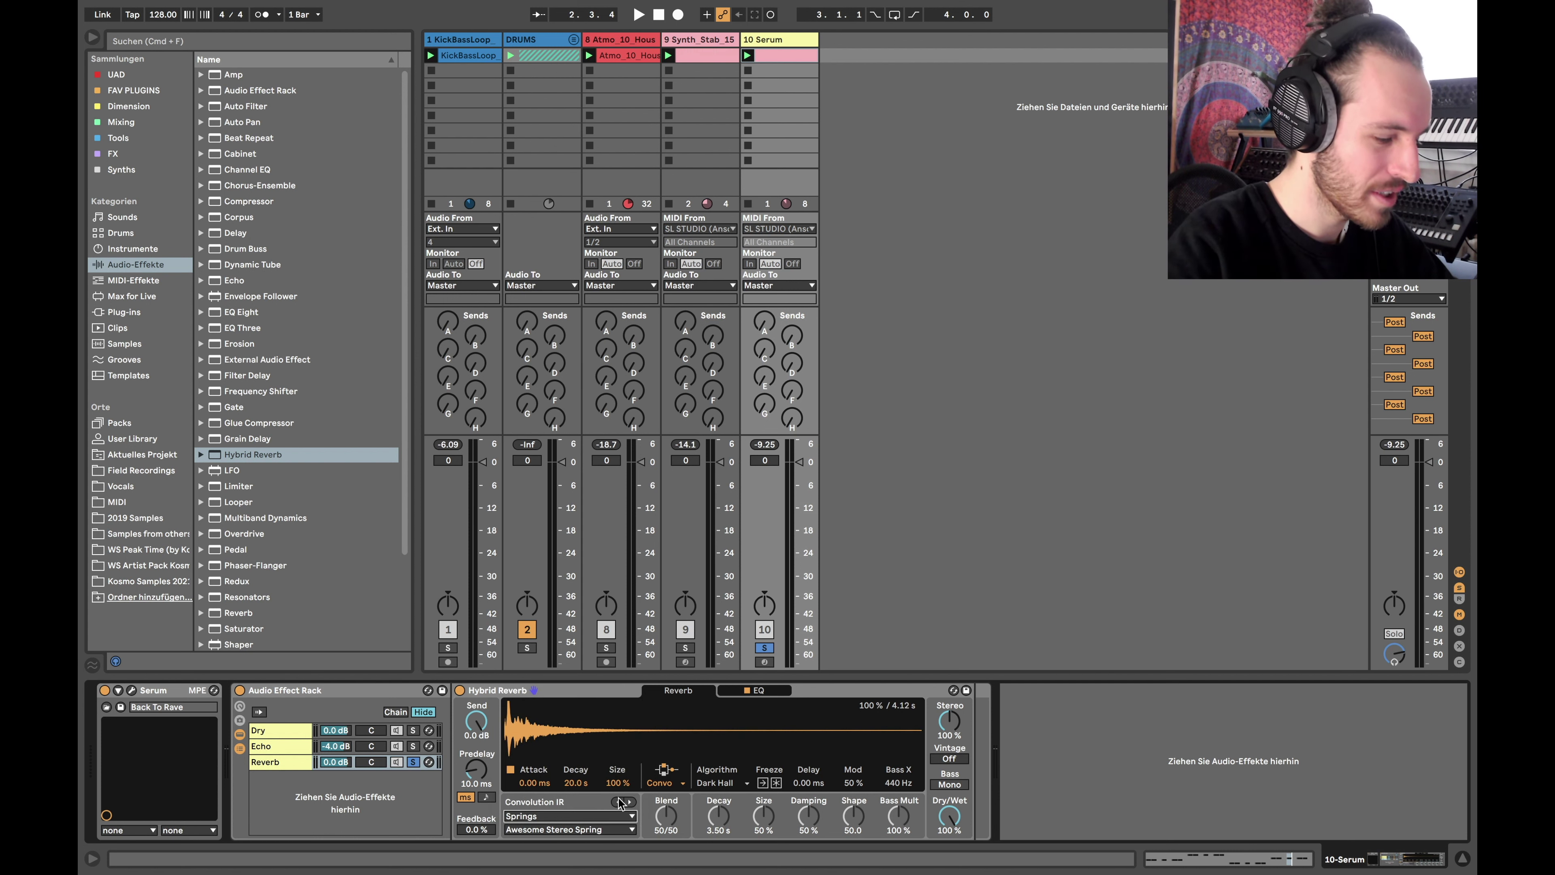
pyautogui.press('space')
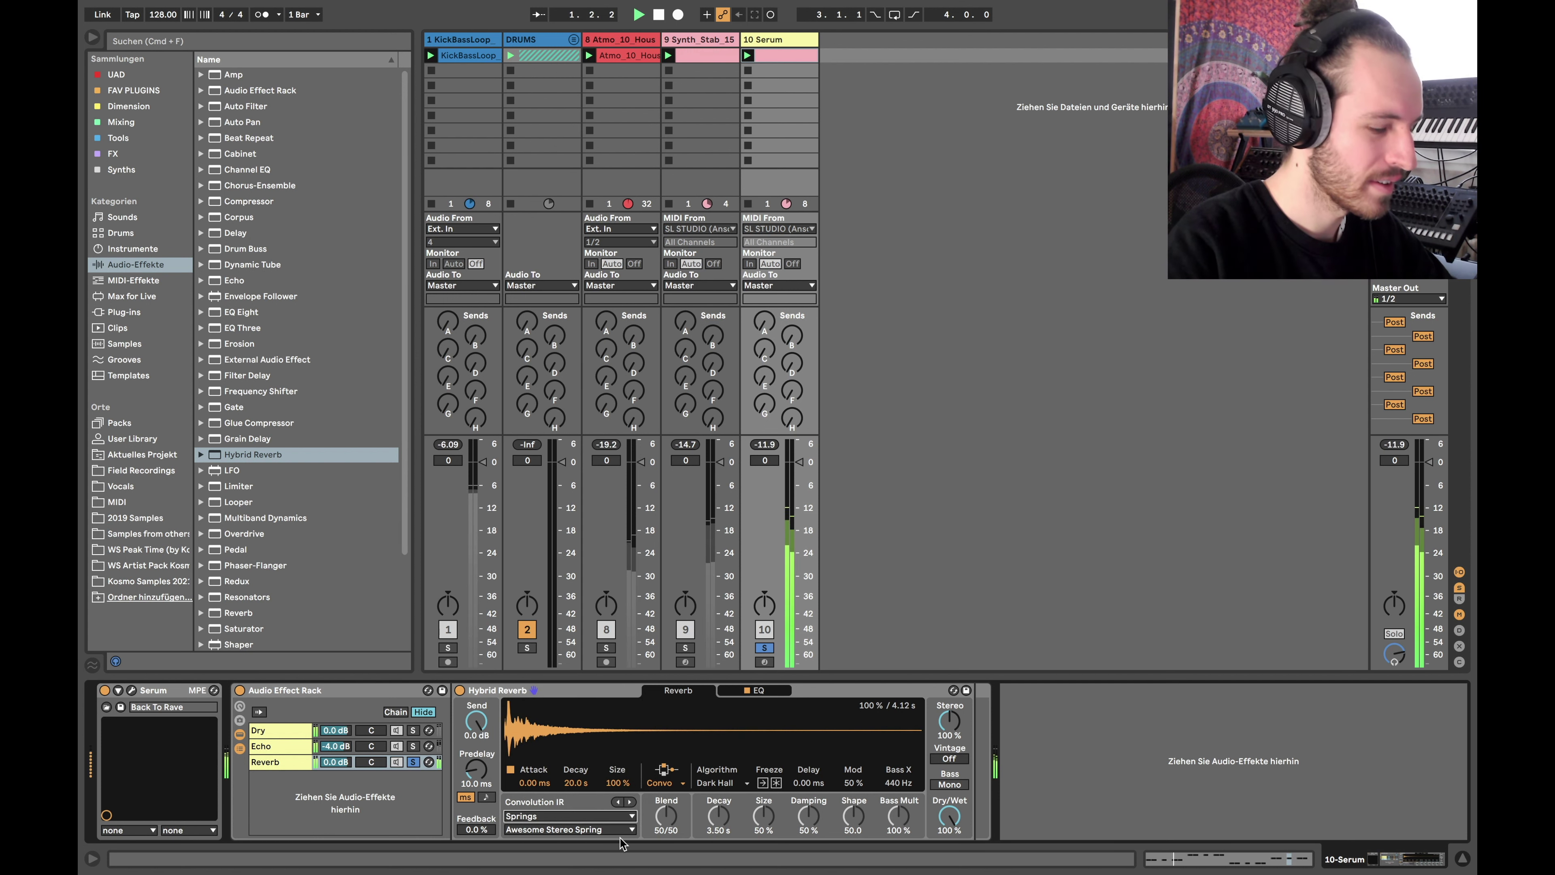
pyautogui.click(629, 802)
pyautogui.click(629, 802)
pyautogui.click(616, 802)
# - Set the convolution decay to 5.98 s and size to 44%, and cut the reverb's lows at 307 Hz in its EQ
pyautogui.moveTo(567, 788); pyautogui.dragTo(567, 833)
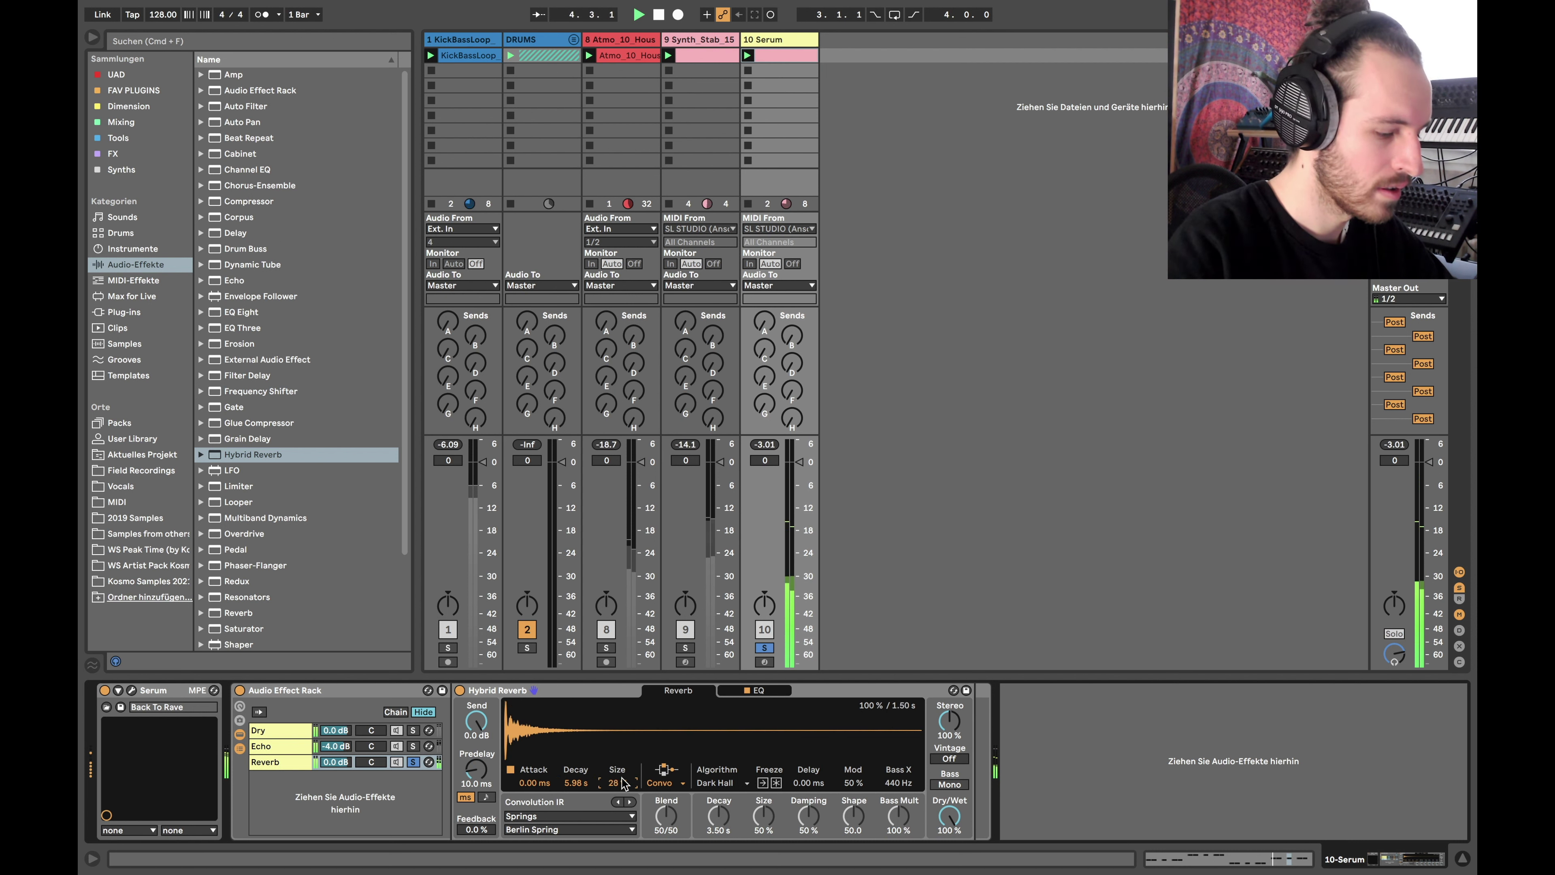
pyautogui.moveTo(621, 785); pyautogui.dragTo(621, 766)
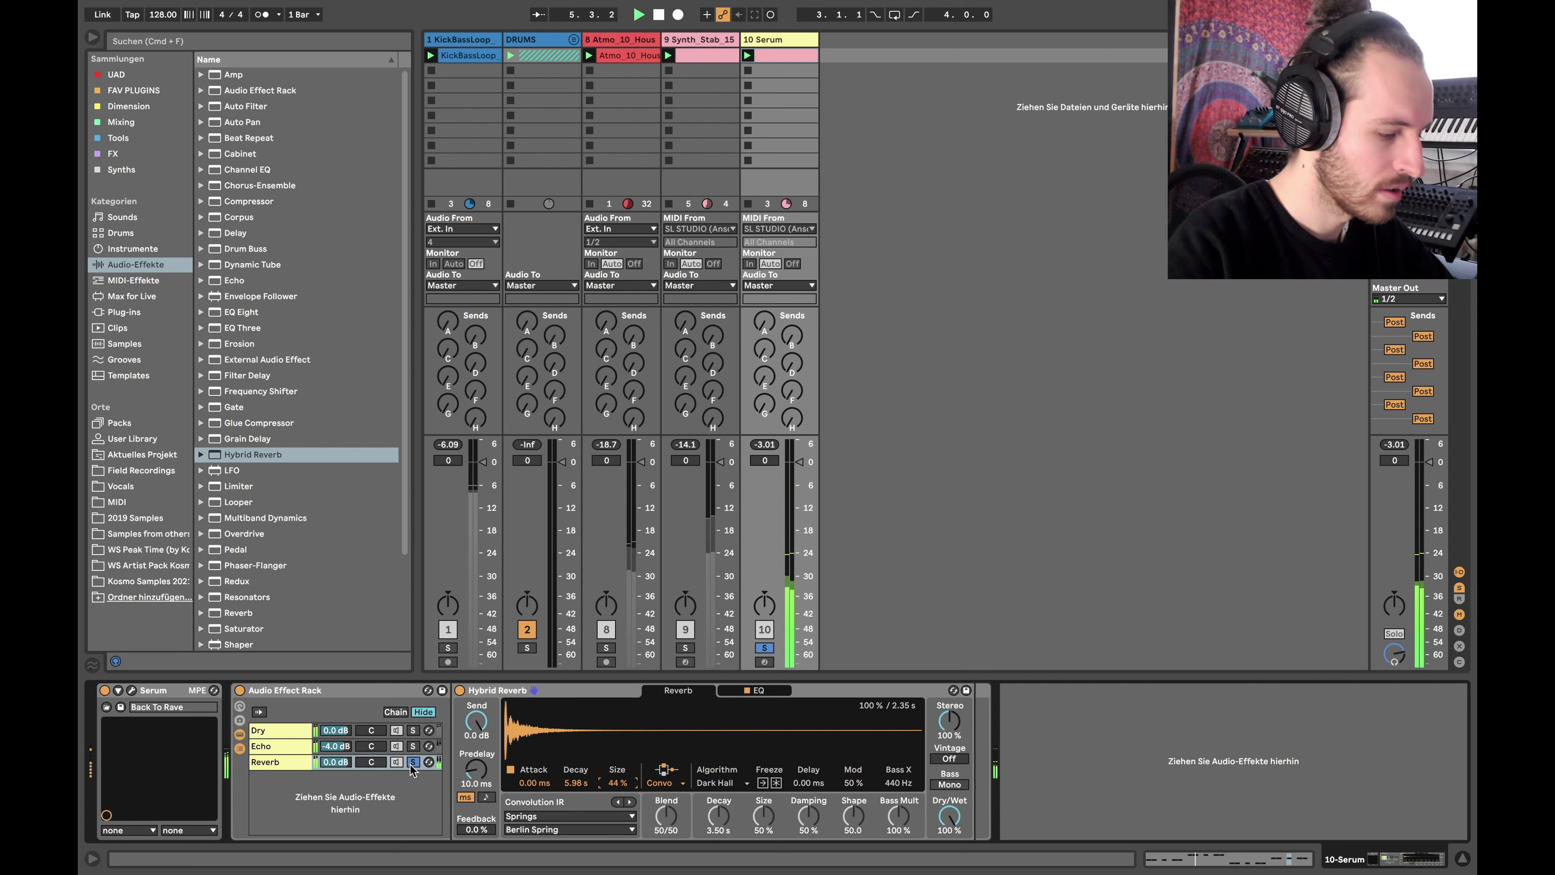
pyautogui.click(759, 690)
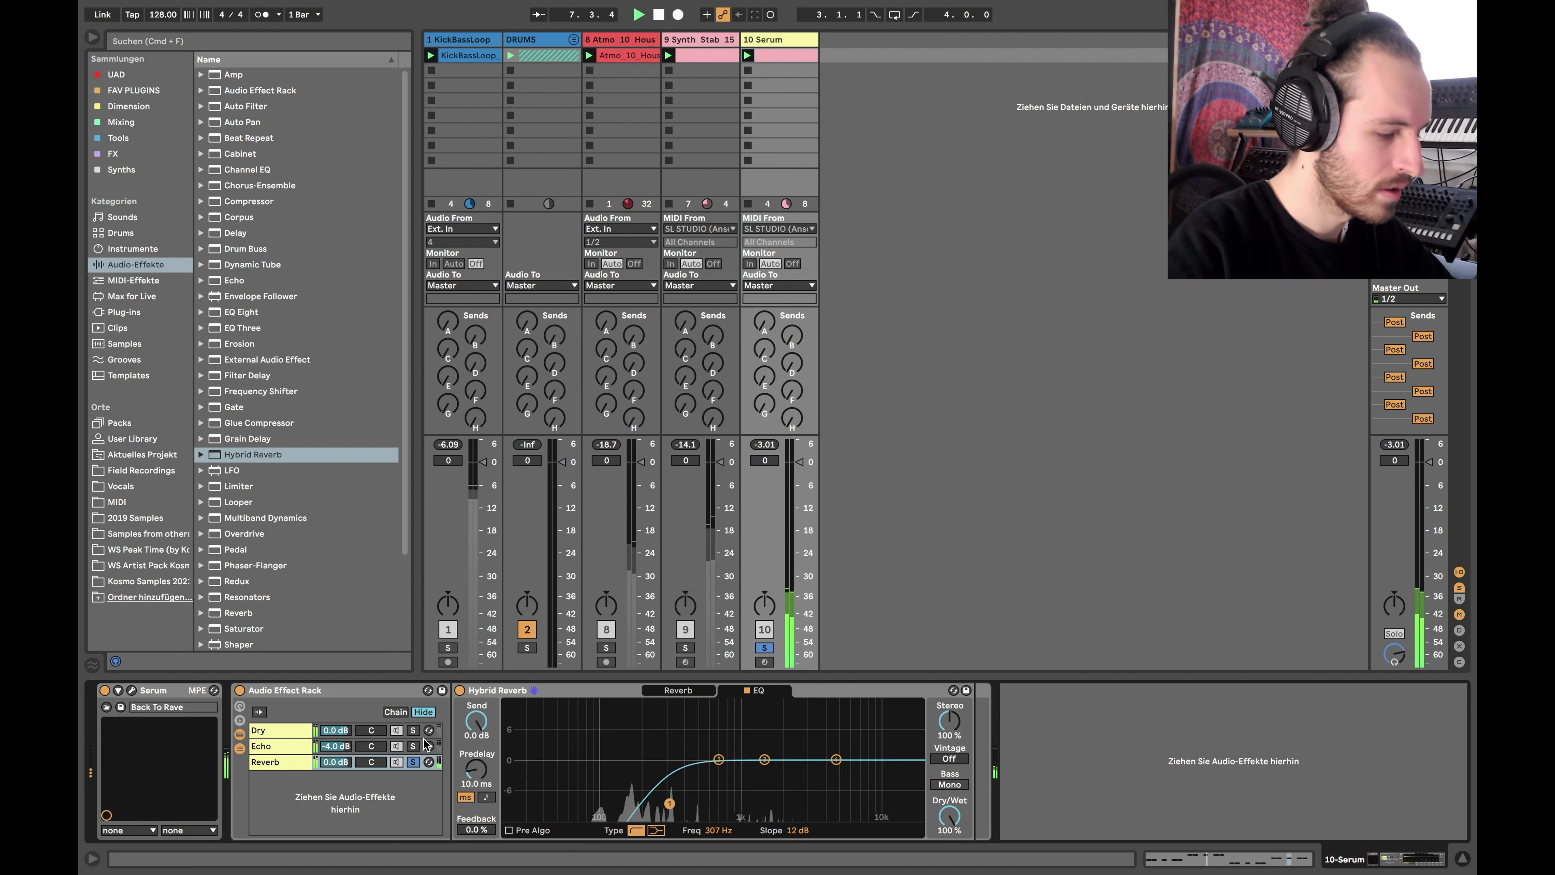
# - Clear the rack's chain solos so that Dry, Echo and Reverb play together
pyautogui.click(406, 732)
pyautogui.click(412, 730)
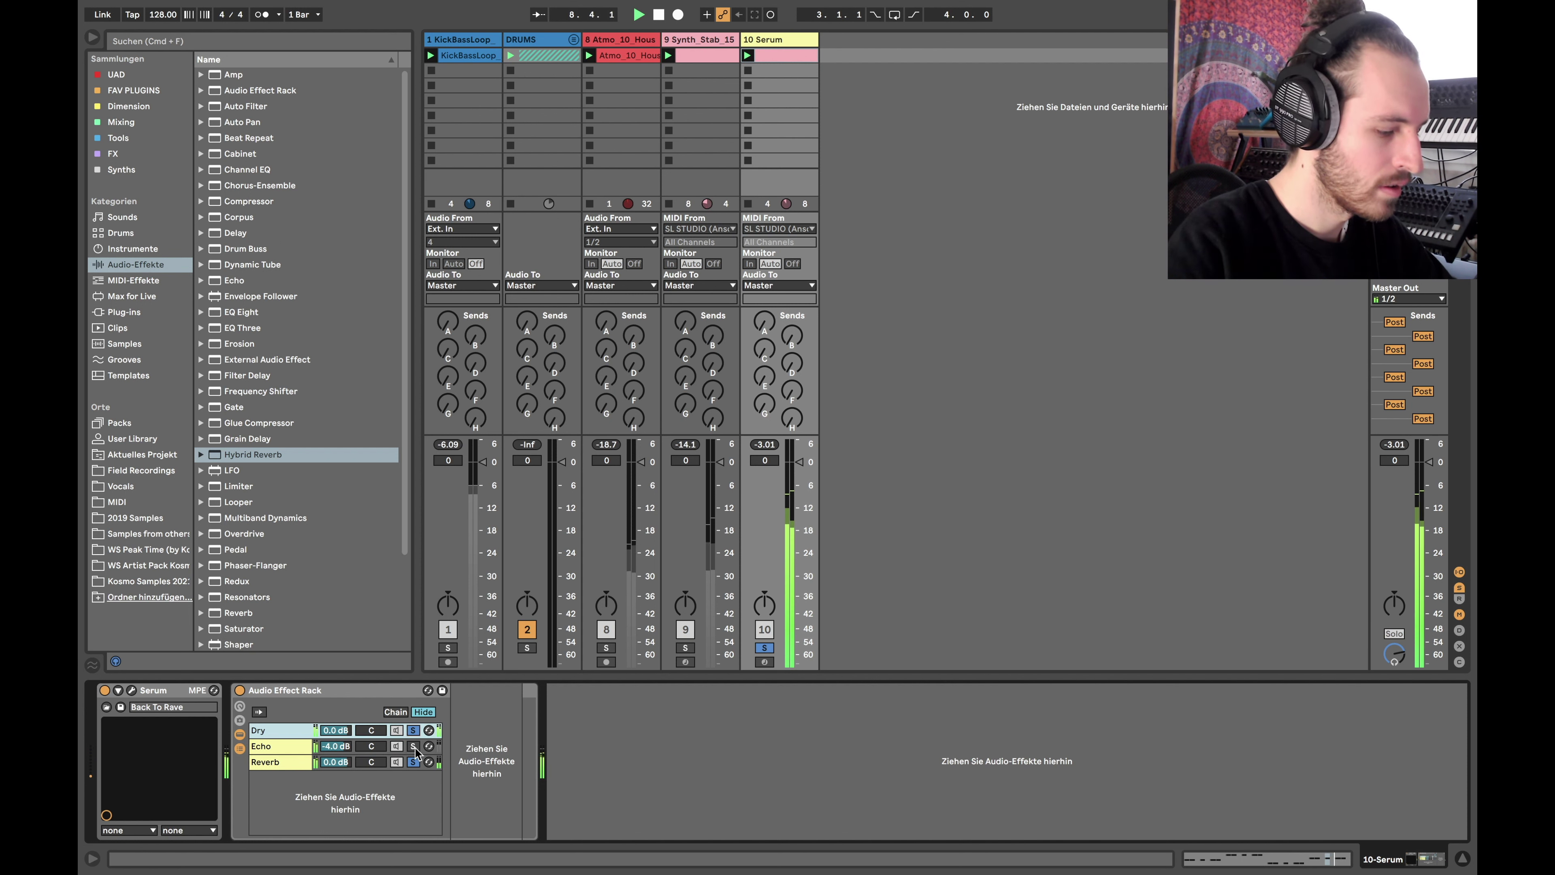
pyautogui.click(414, 747)
pyautogui.click(416, 747)
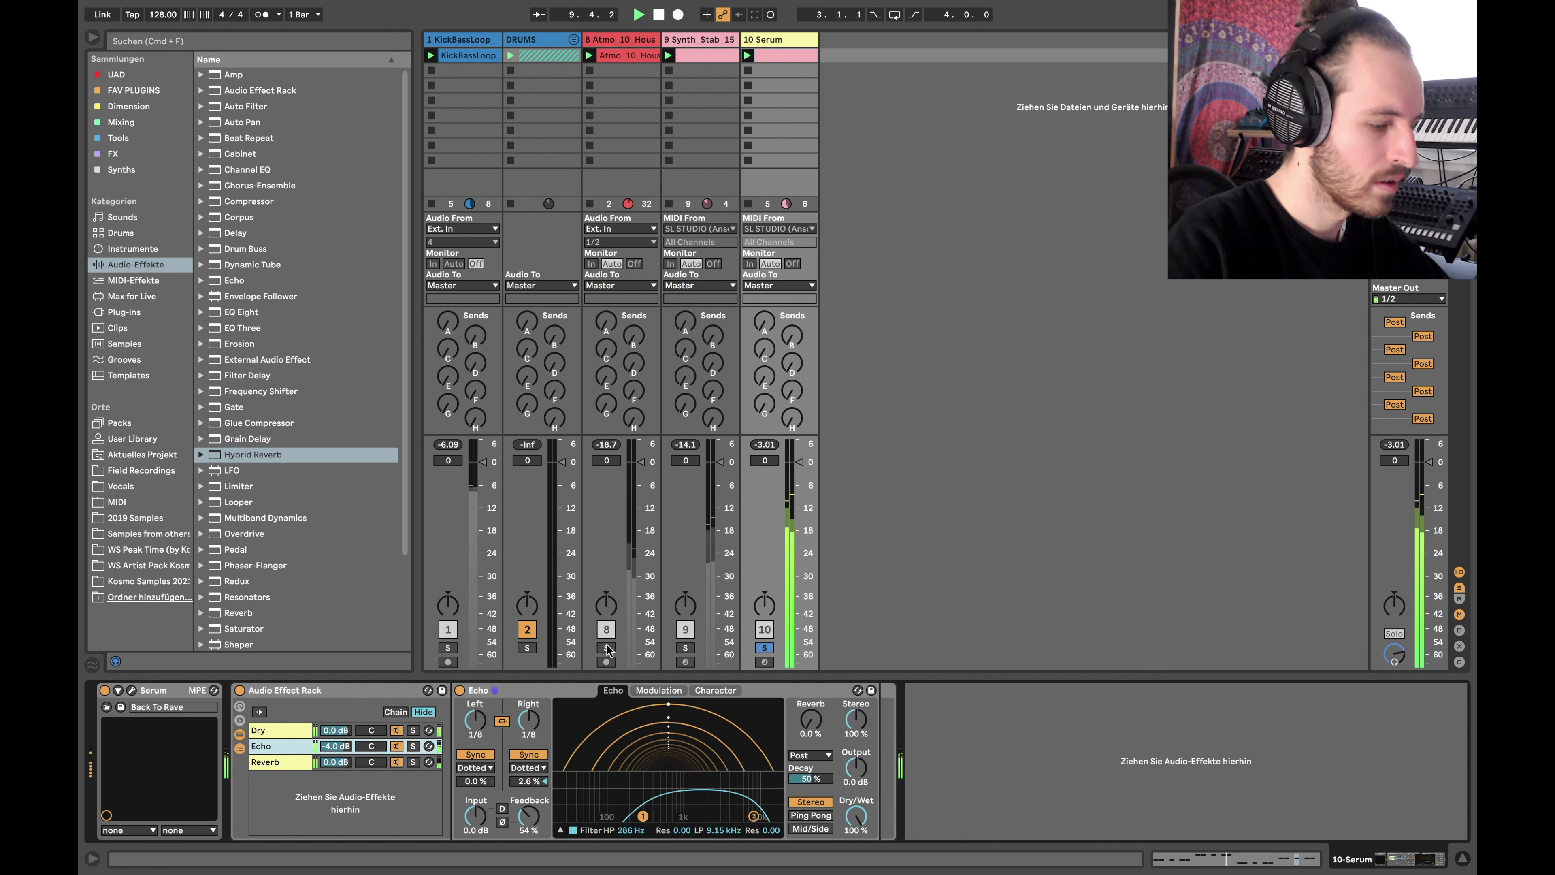
# - Solo the kick-bass and synth stab tracks alongside Serum, and release all track solos to hear the full mix
pyautogui.click(449, 648)
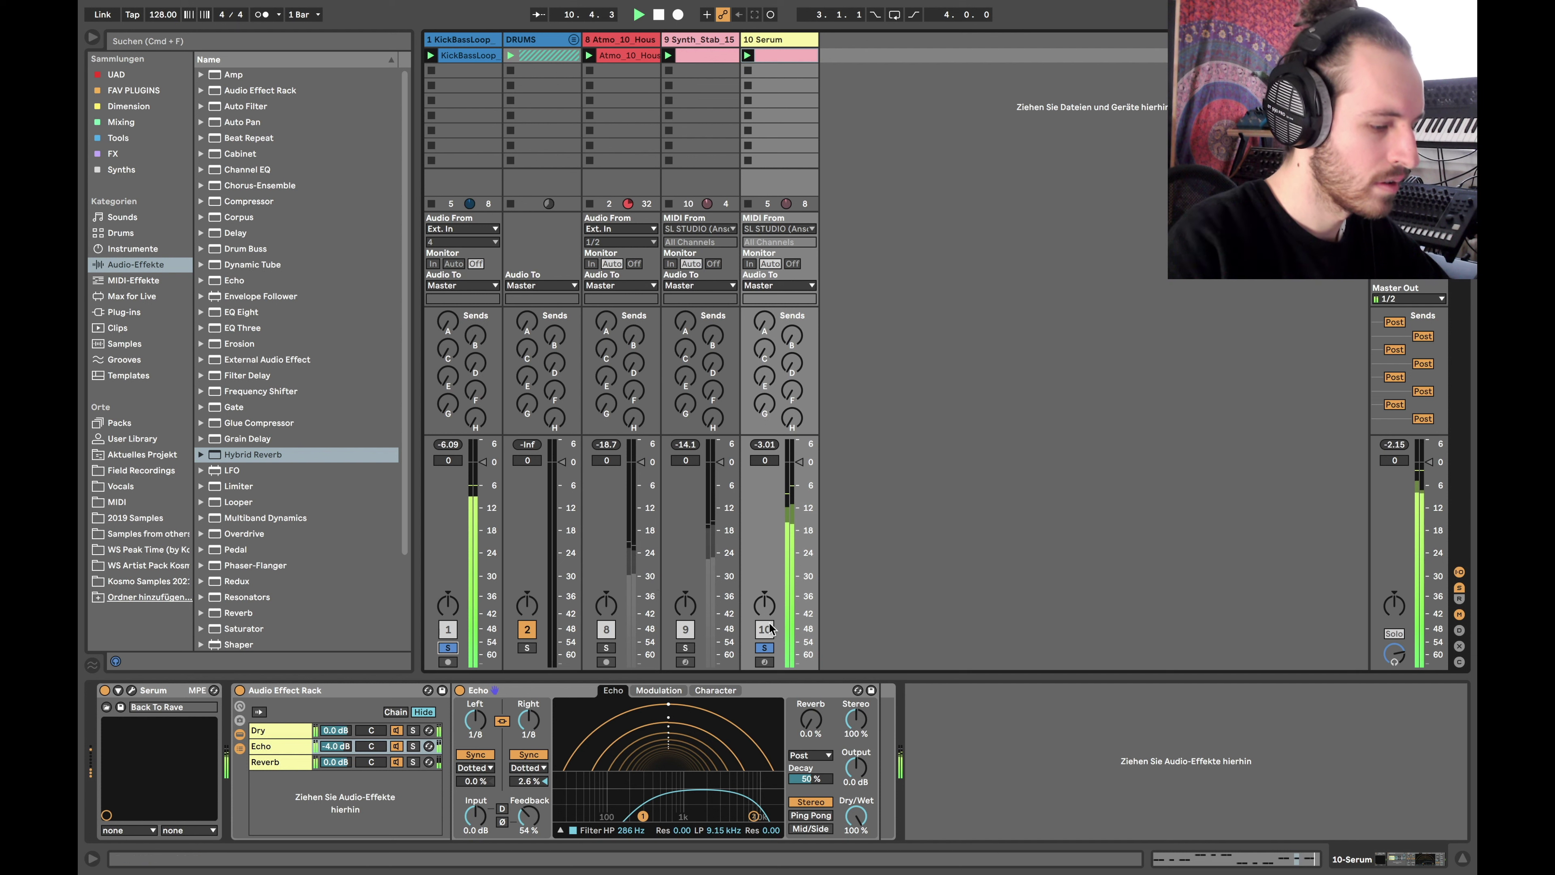
pyautogui.click(686, 647)
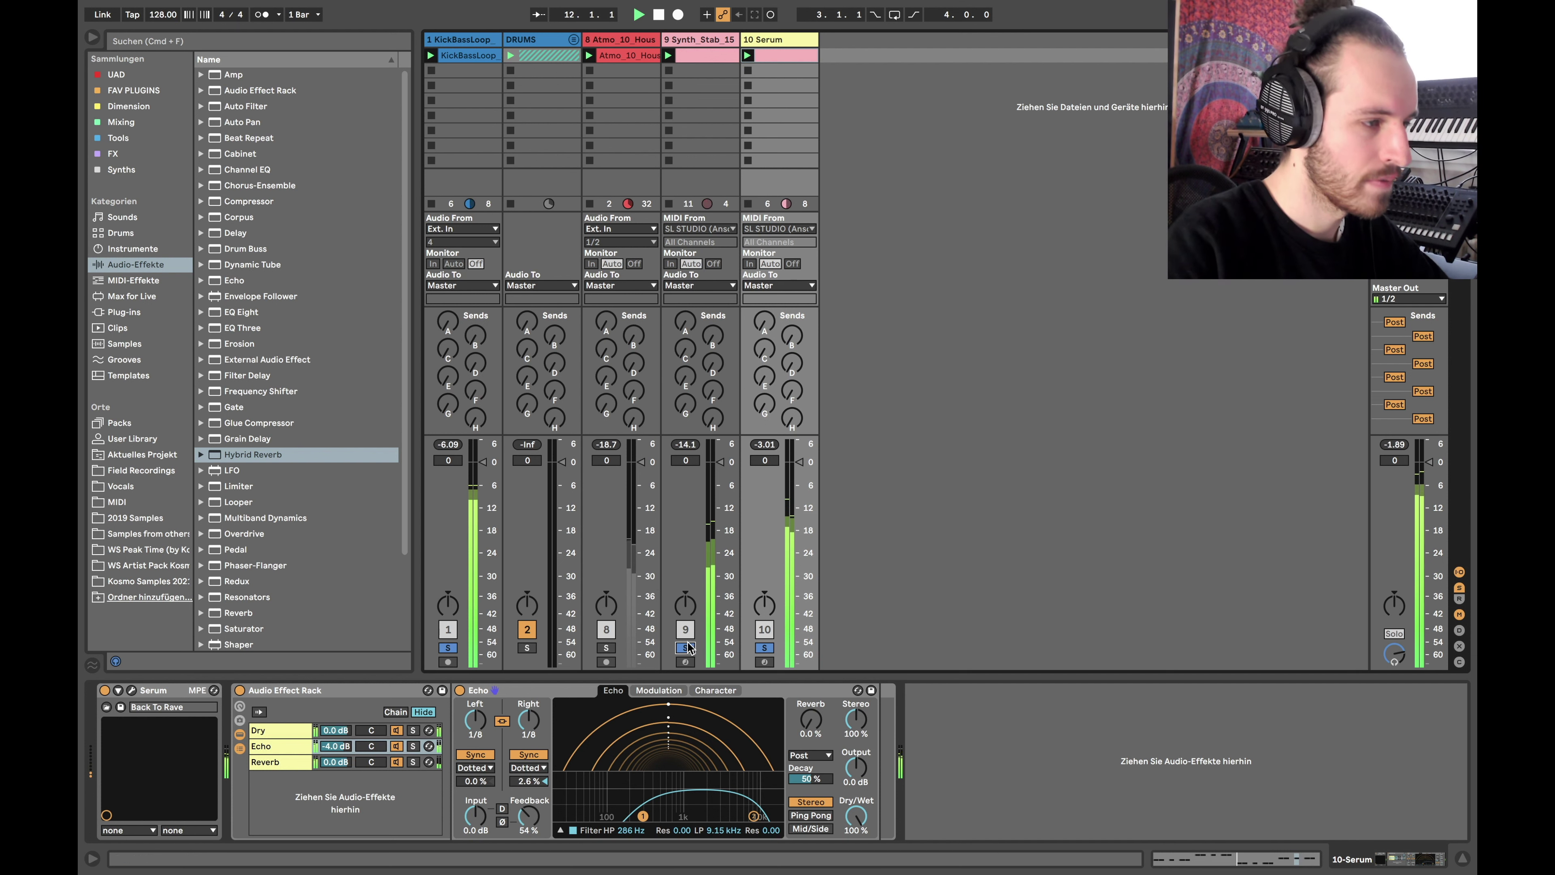
pyautogui.click(605, 647)
pyautogui.click(605, 648)
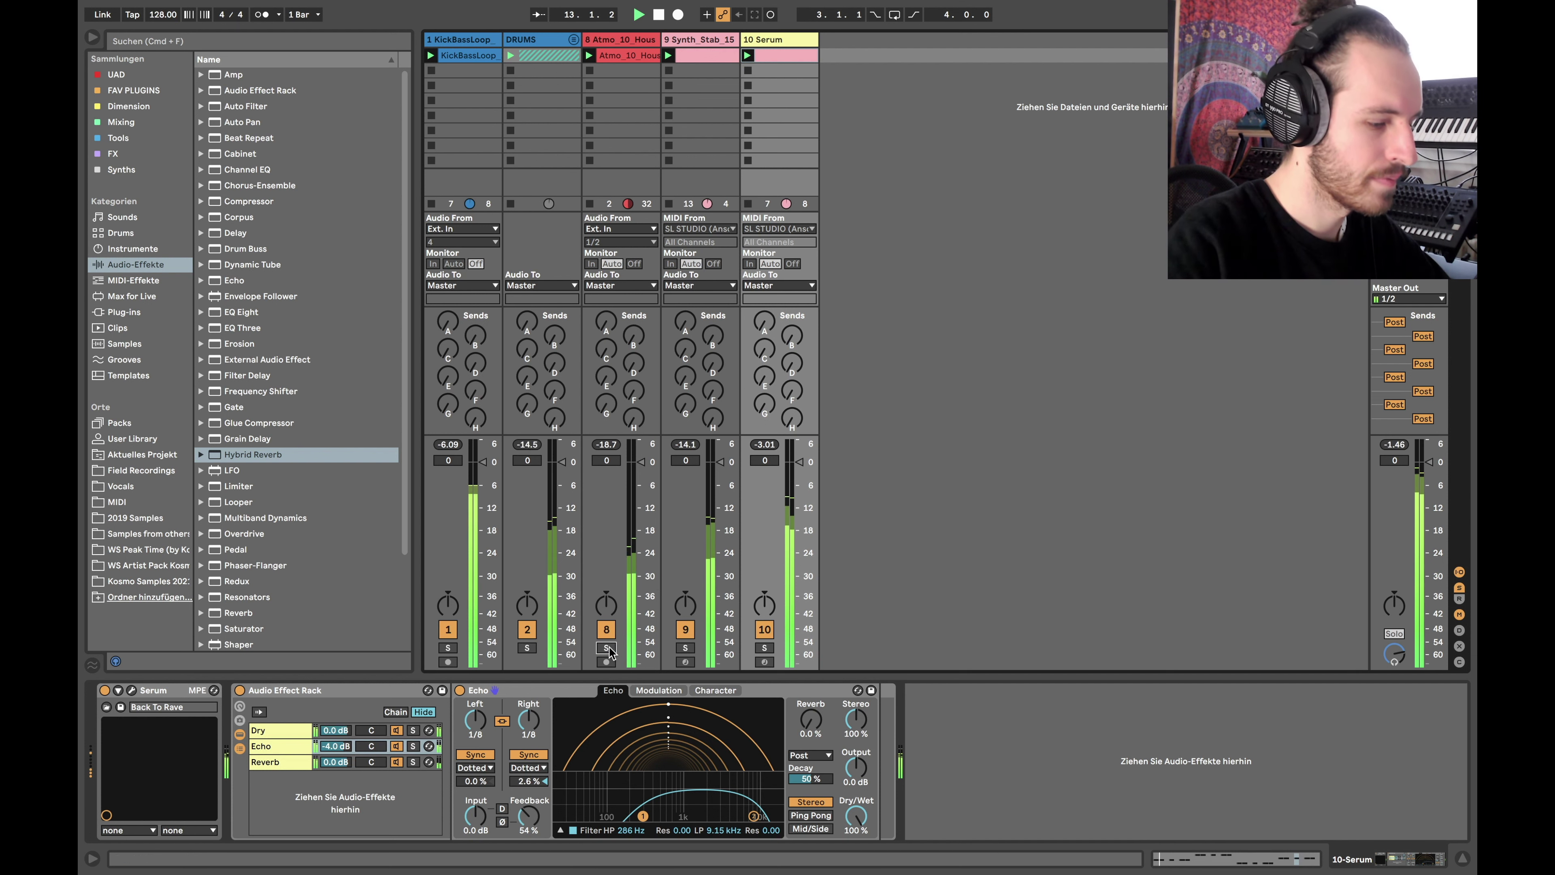
# - Unfold Serum's Fil Cutoff control, nudge the Reverb chain's EQ low cut slightly lower and return to its reverb settings
pyautogui.click(118, 691)
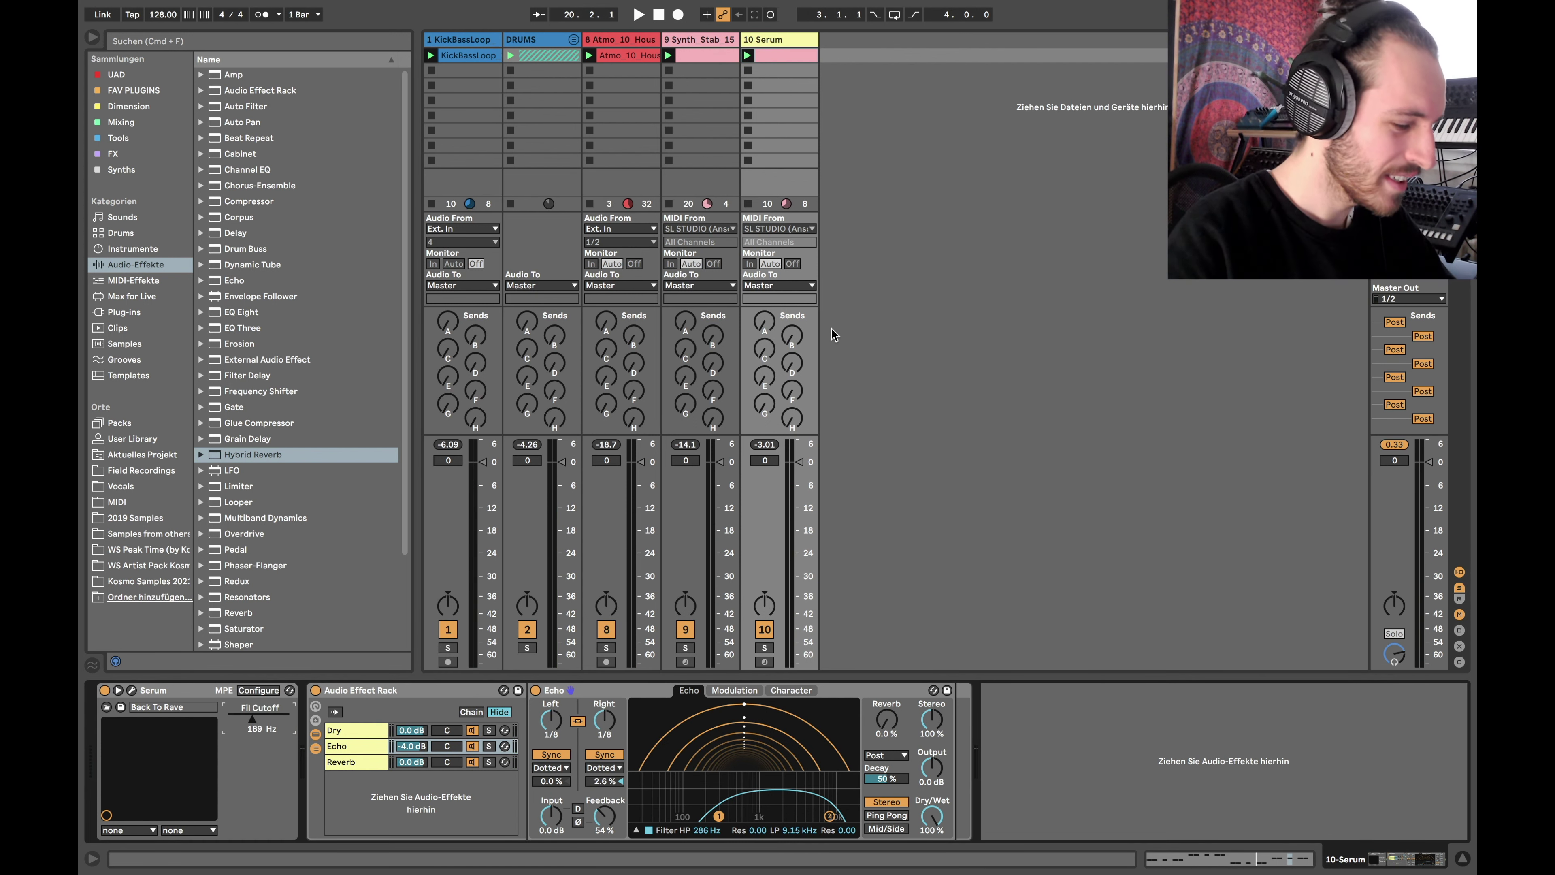
pyautogui.click(353, 763)
pyautogui.moveTo(745, 804); pyautogui.dragTo(735, 807)
pyautogui.click(755, 691)
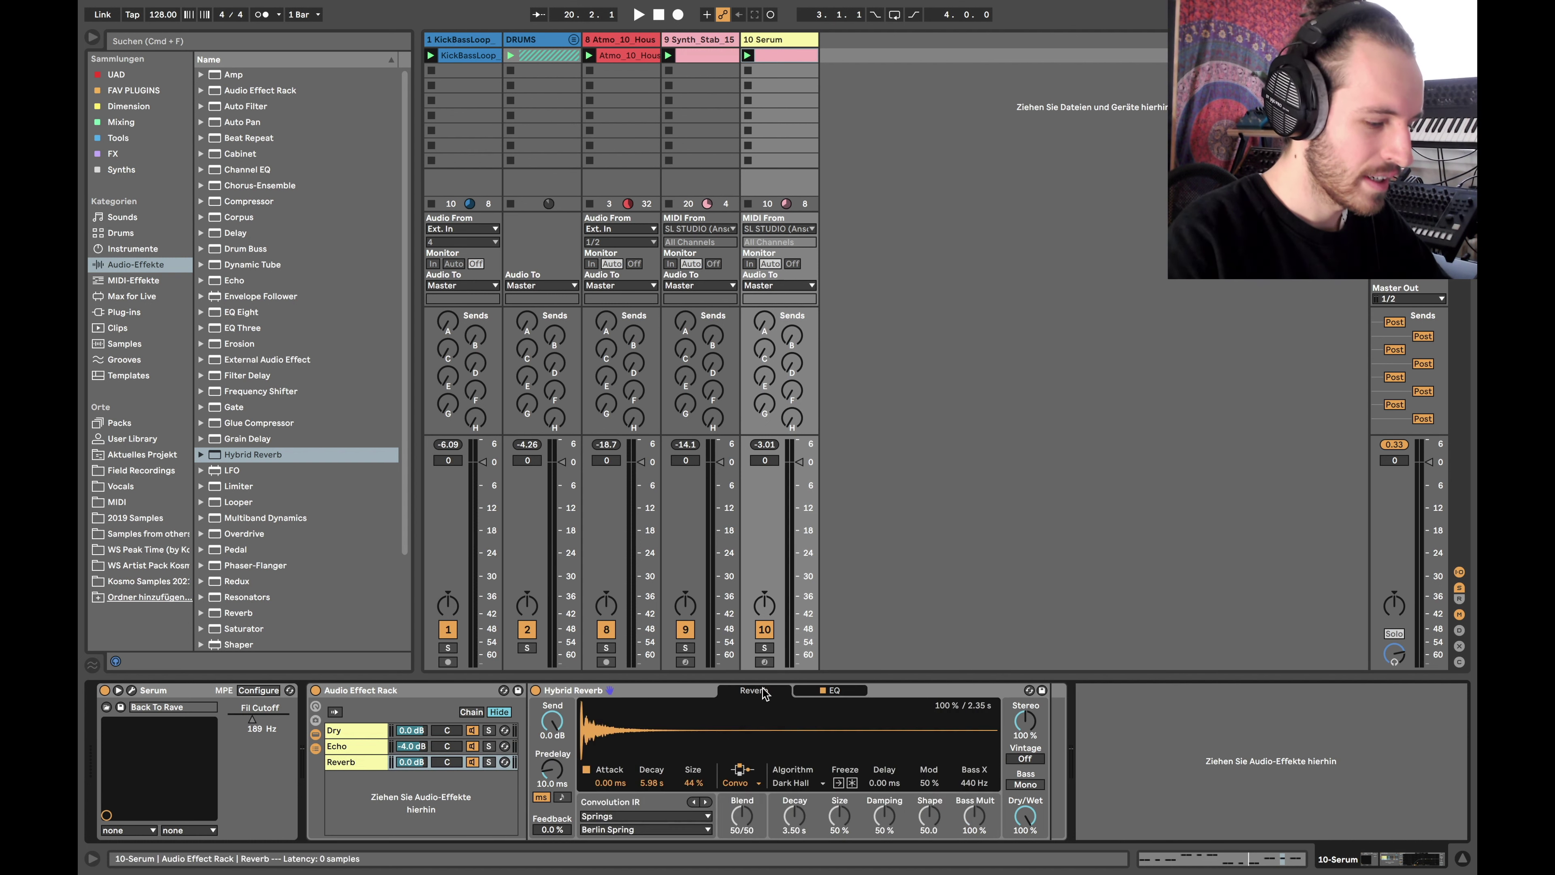
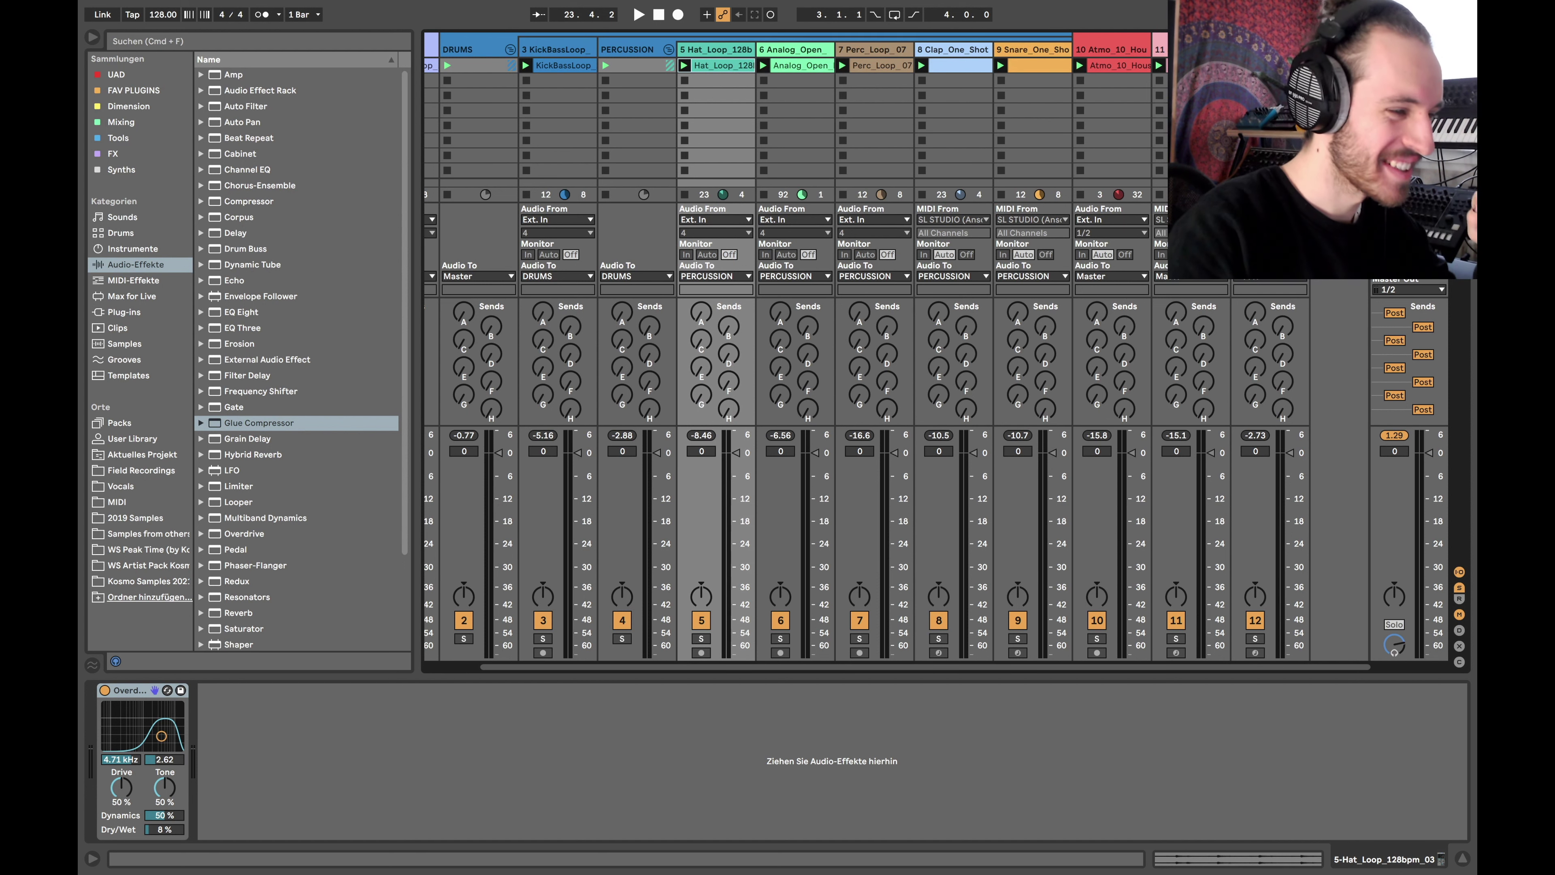
# - Place the five percussion clips, from the hat loop to the snare, at bar 1 of their arrangement tracks
pyautogui.click(484, 50)
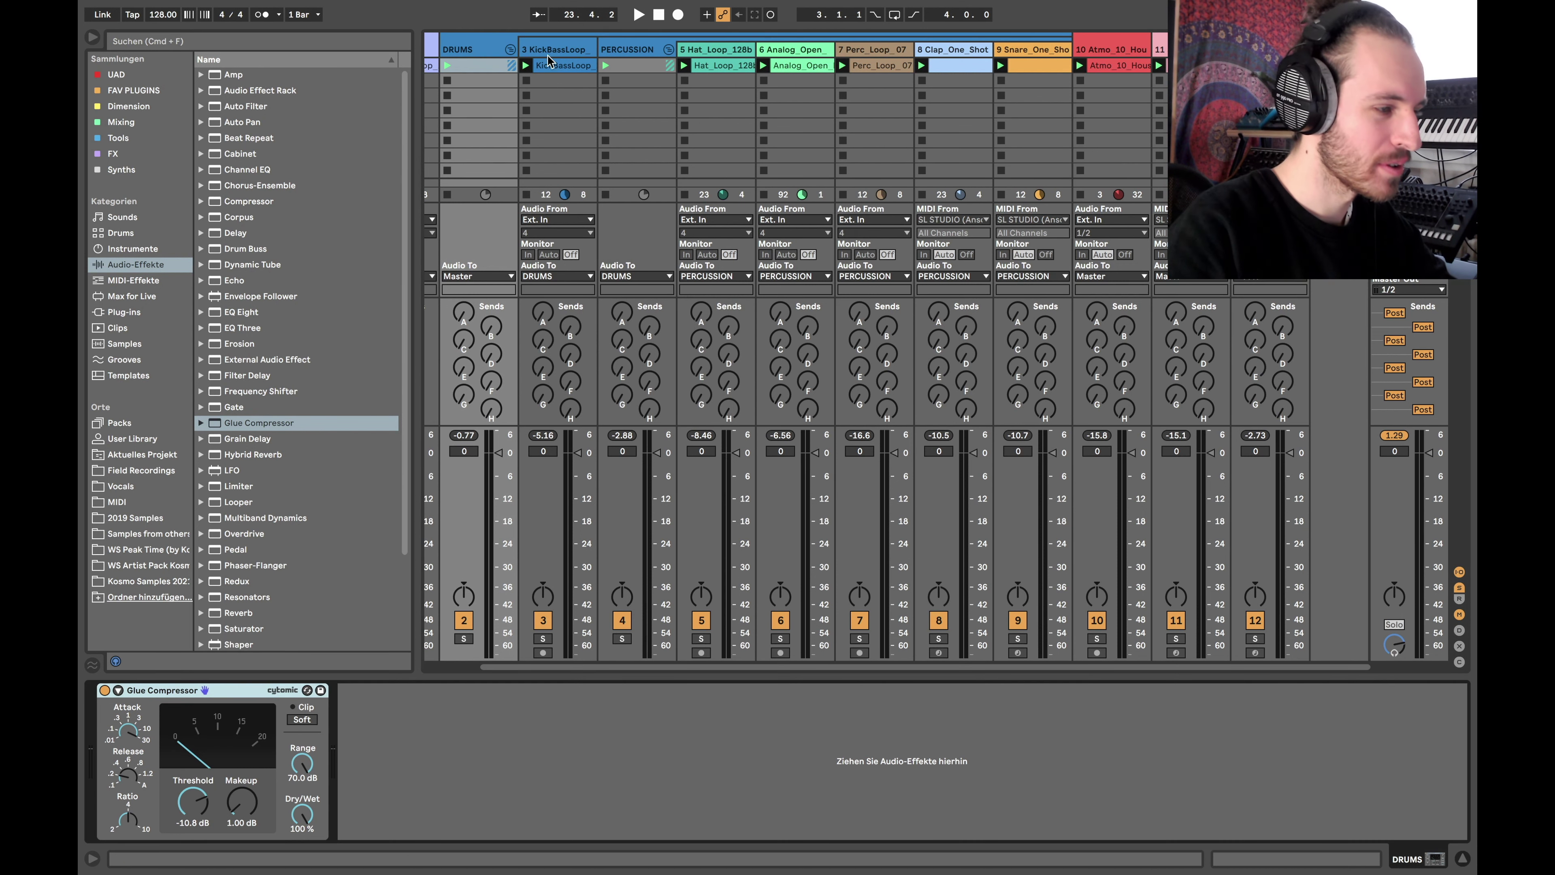
pyautogui.click(586, 60)
pyautogui.click(730, 63)
pyautogui.keyDown('shift'); pyautogui.click(1028, 74); pyautogui.keyUp('shift')
pyautogui.moveTo(1028, 74); pyautogui.dragTo(431, 353)
pyautogui.press('Tab')
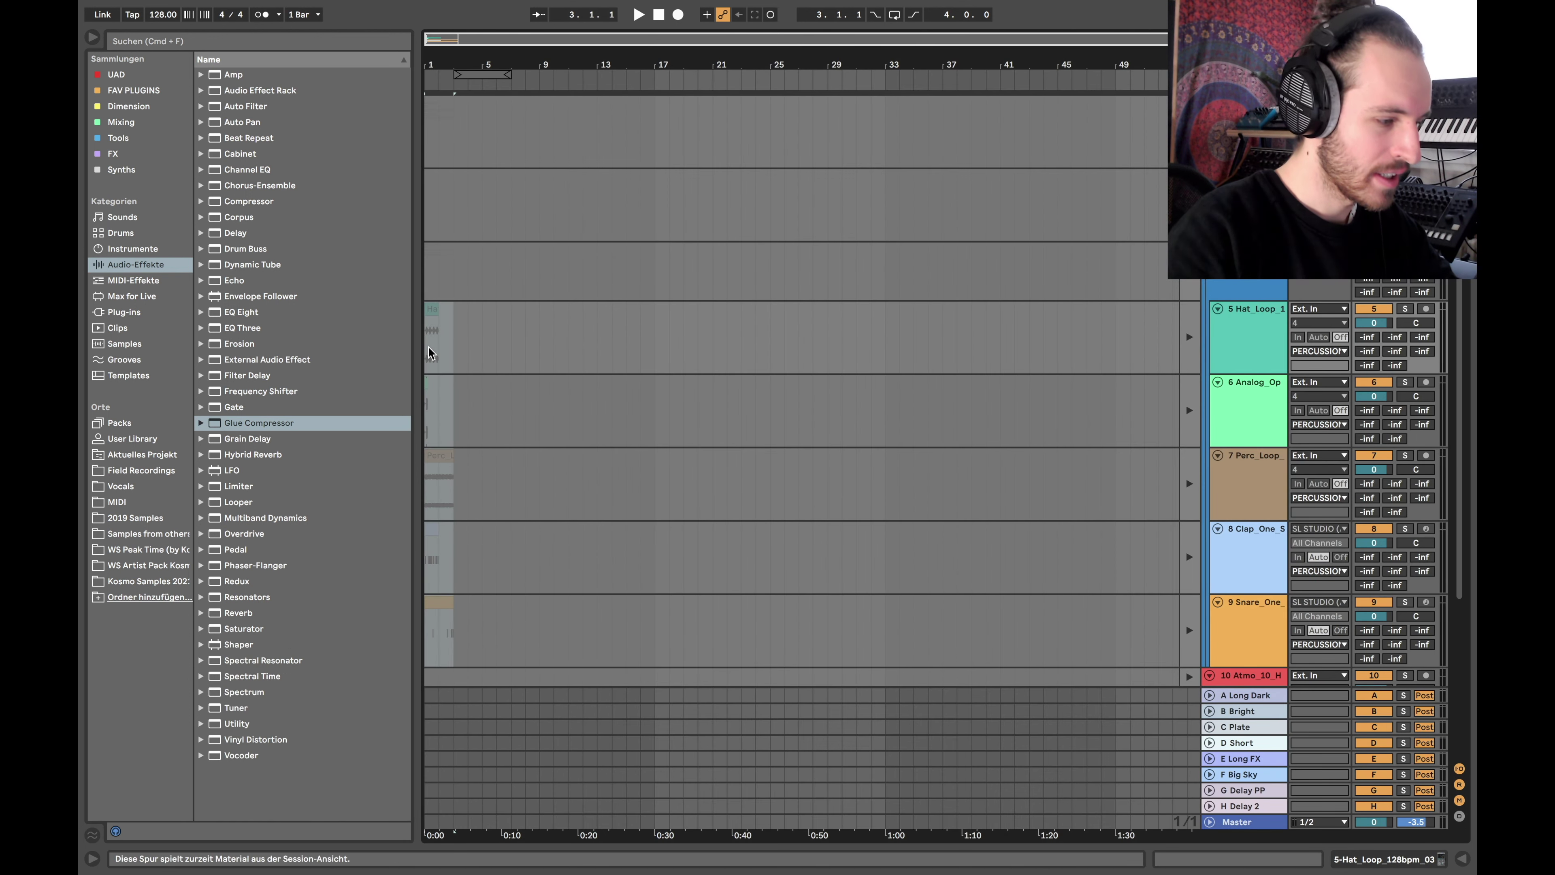
# - Place the DRUMS group's KickBassLoop clip at bar 1 of its arrangement track
pyautogui.press('Tab')
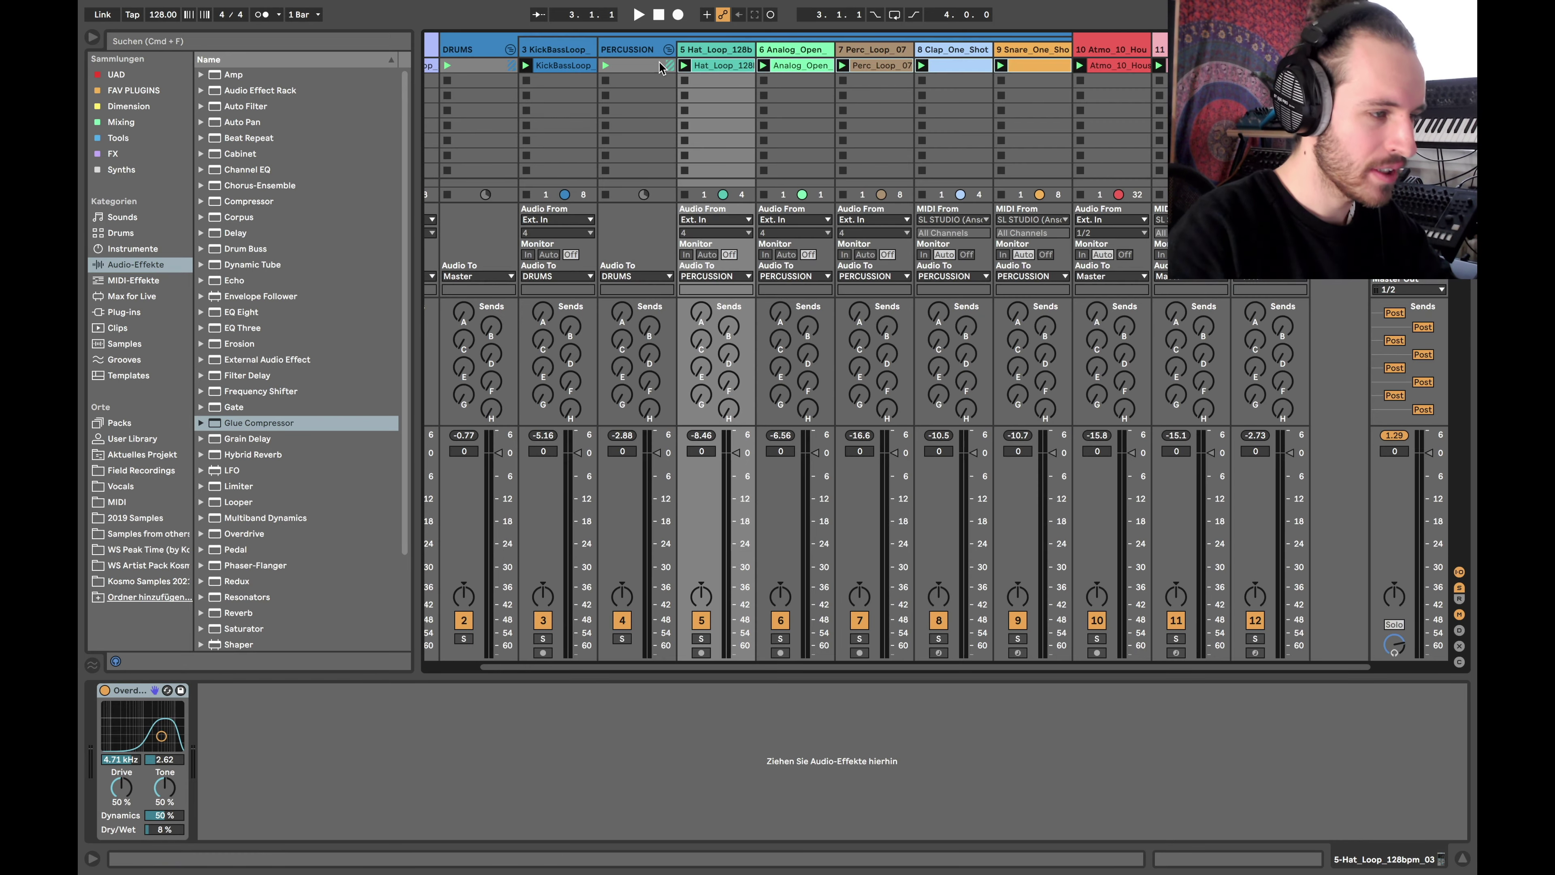
pyautogui.press('Tab')
pyautogui.moveTo(558, 67); pyautogui.dragTo(651, 143)
pyautogui.click(434, 263)
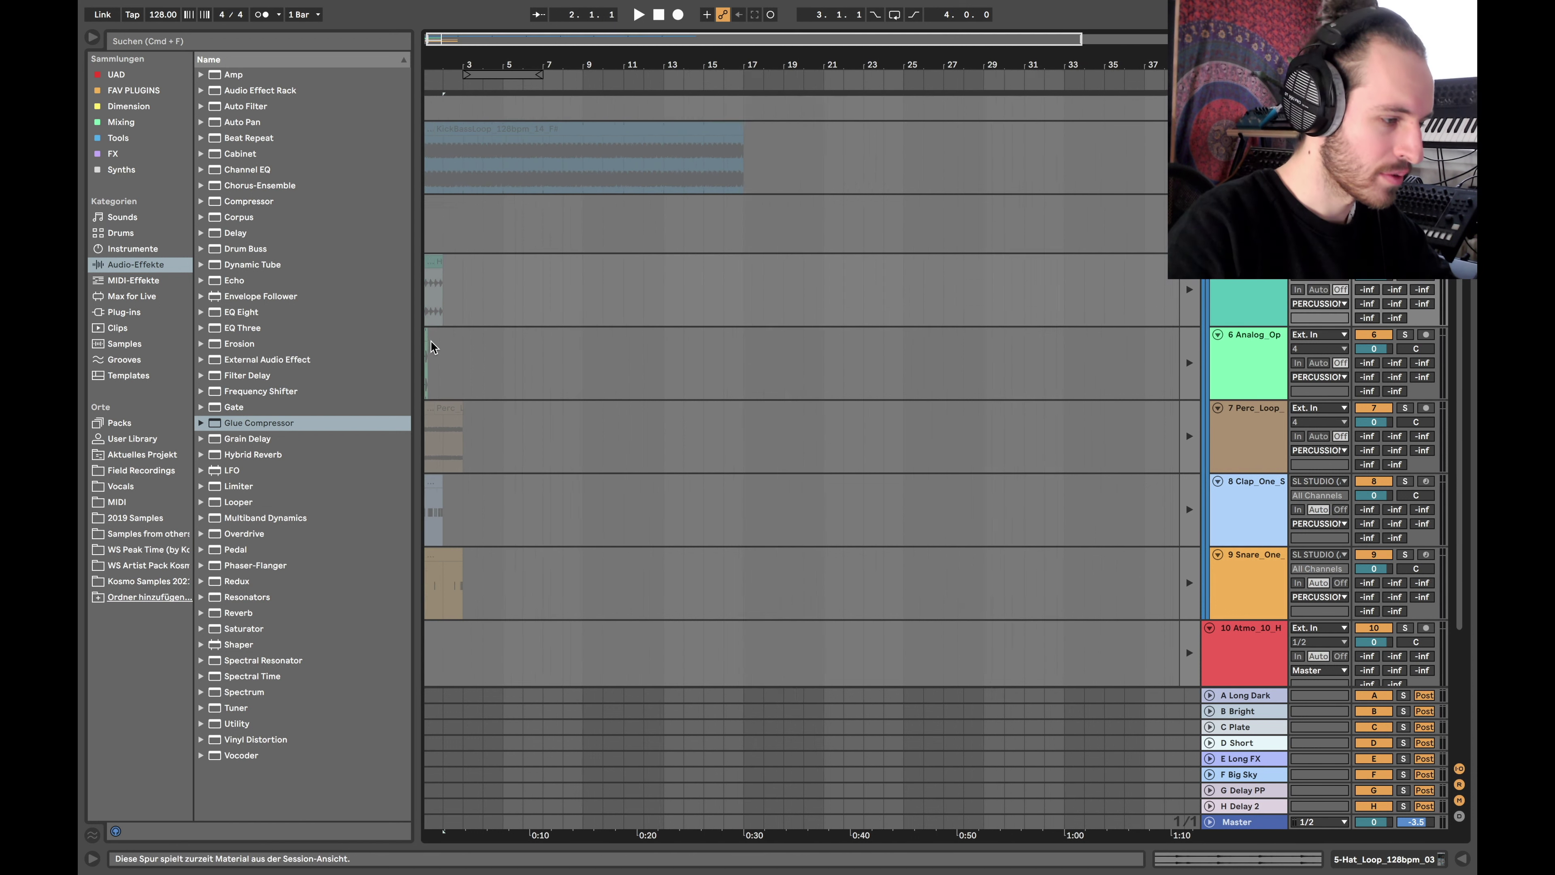
# - Extend the open hat, hat loop and clap clips to two bars, ending at 3.1.1
pyautogui.scroll(3, 433, 347)
pyautogui.moveTo(428, 328); pyautogui.dragTo(471, 329)
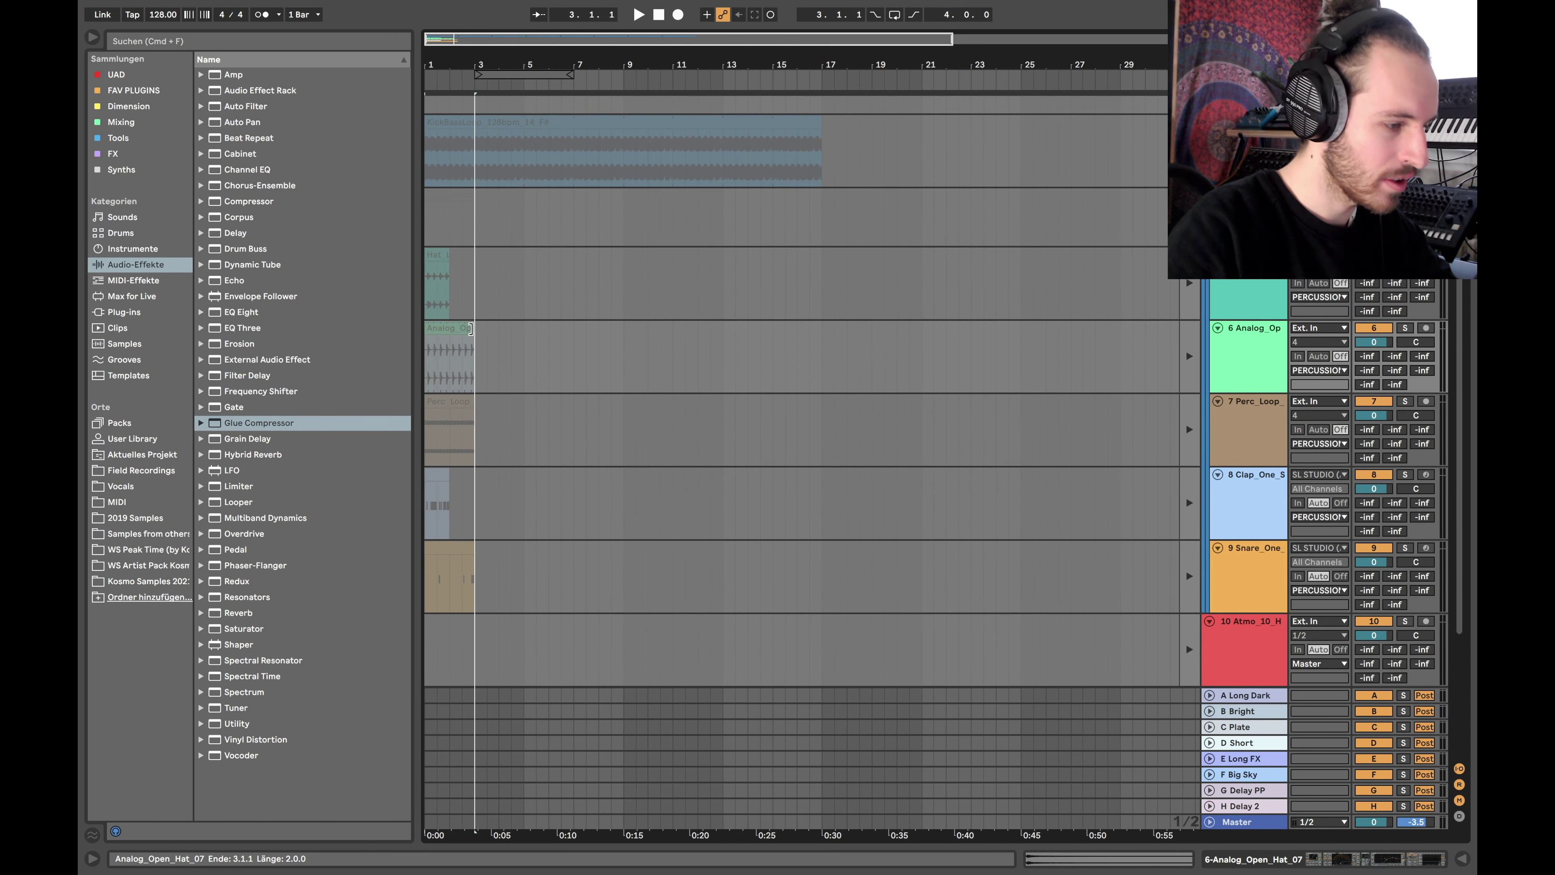
pyautogui.moveTo(450, 260); pyautogui.dragTo(474, 260)
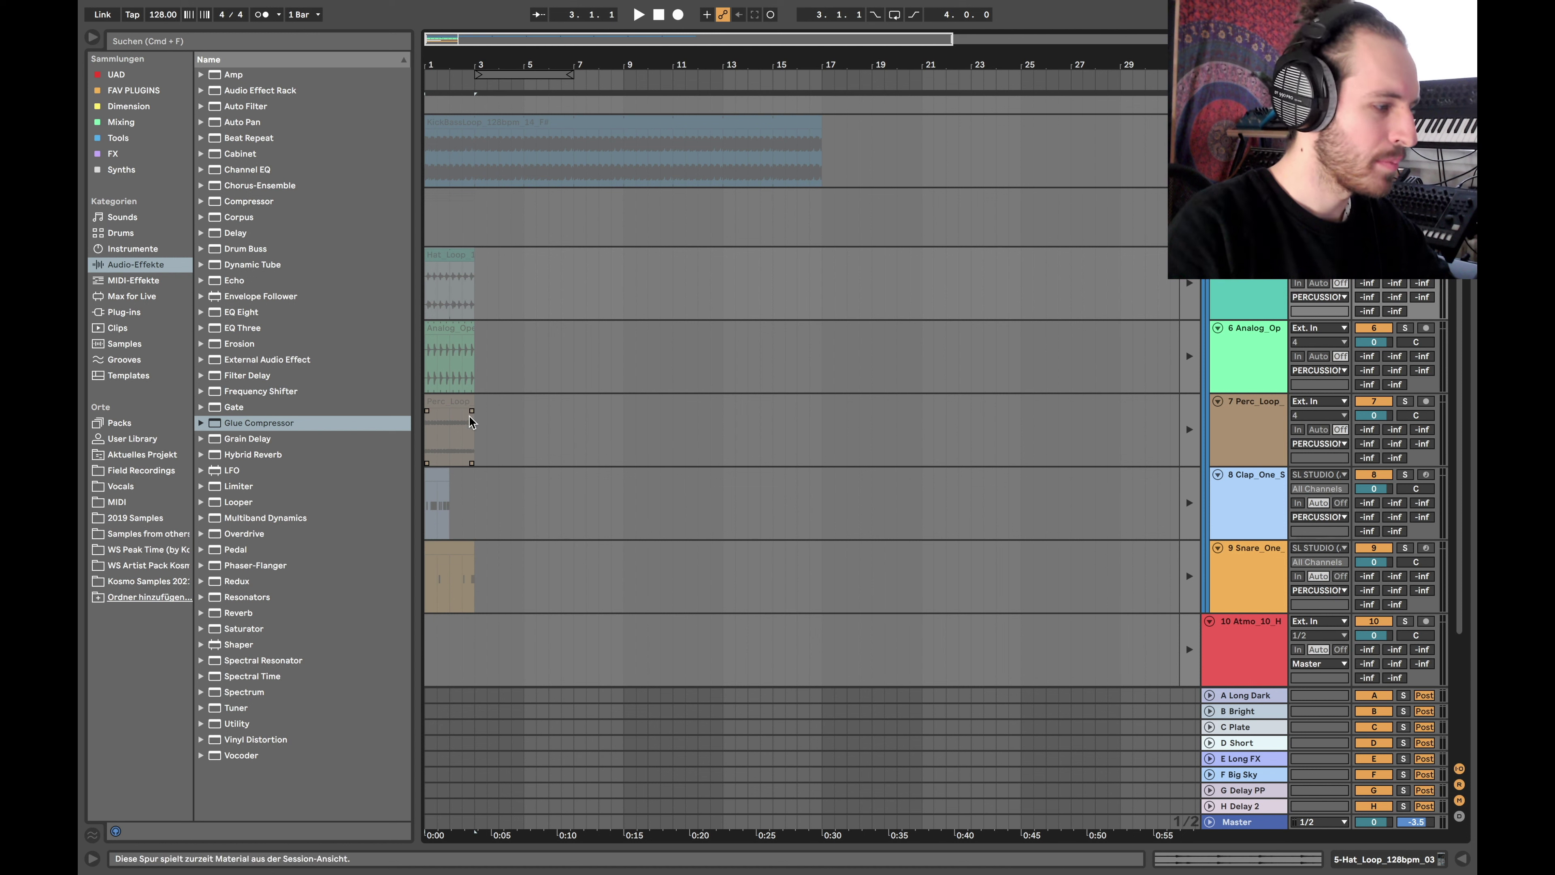
pyautogui.moveTo(450, 479); pyautogui.dragTo(469, 479)
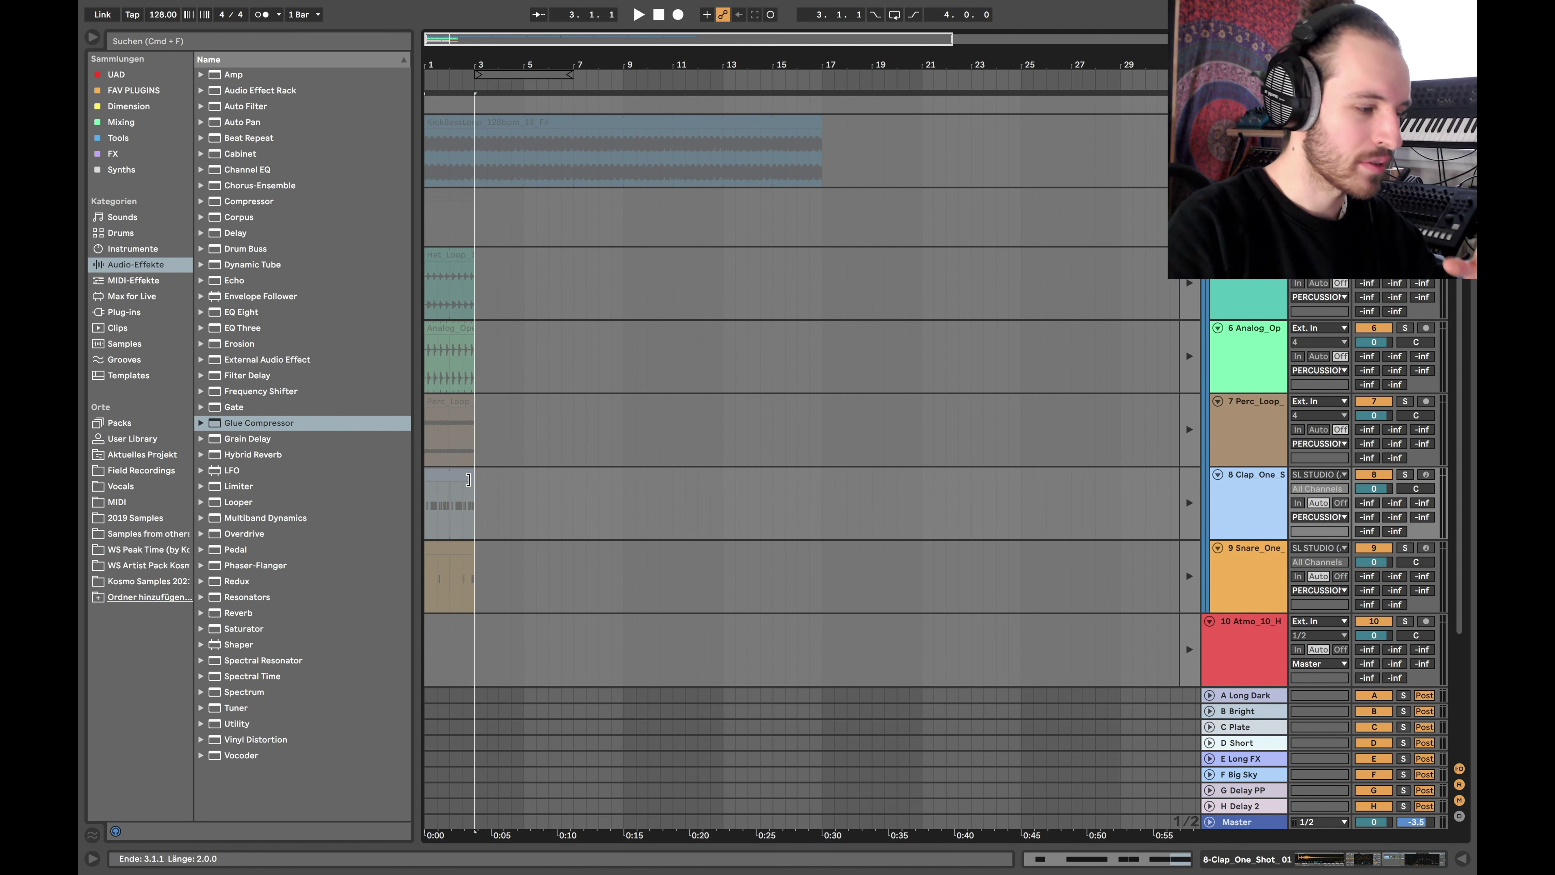
# - Extend all five percussion clips together to bar 17 and return playback from the session clips to the arrangement
pyautogui.click(472, 573)
pyautogui.moveTo(462, 255); pyautogui.dragTo(815, 255)
pyautogui.scroll(-5, 818, 260)
pyautogui.click(1189, 80)
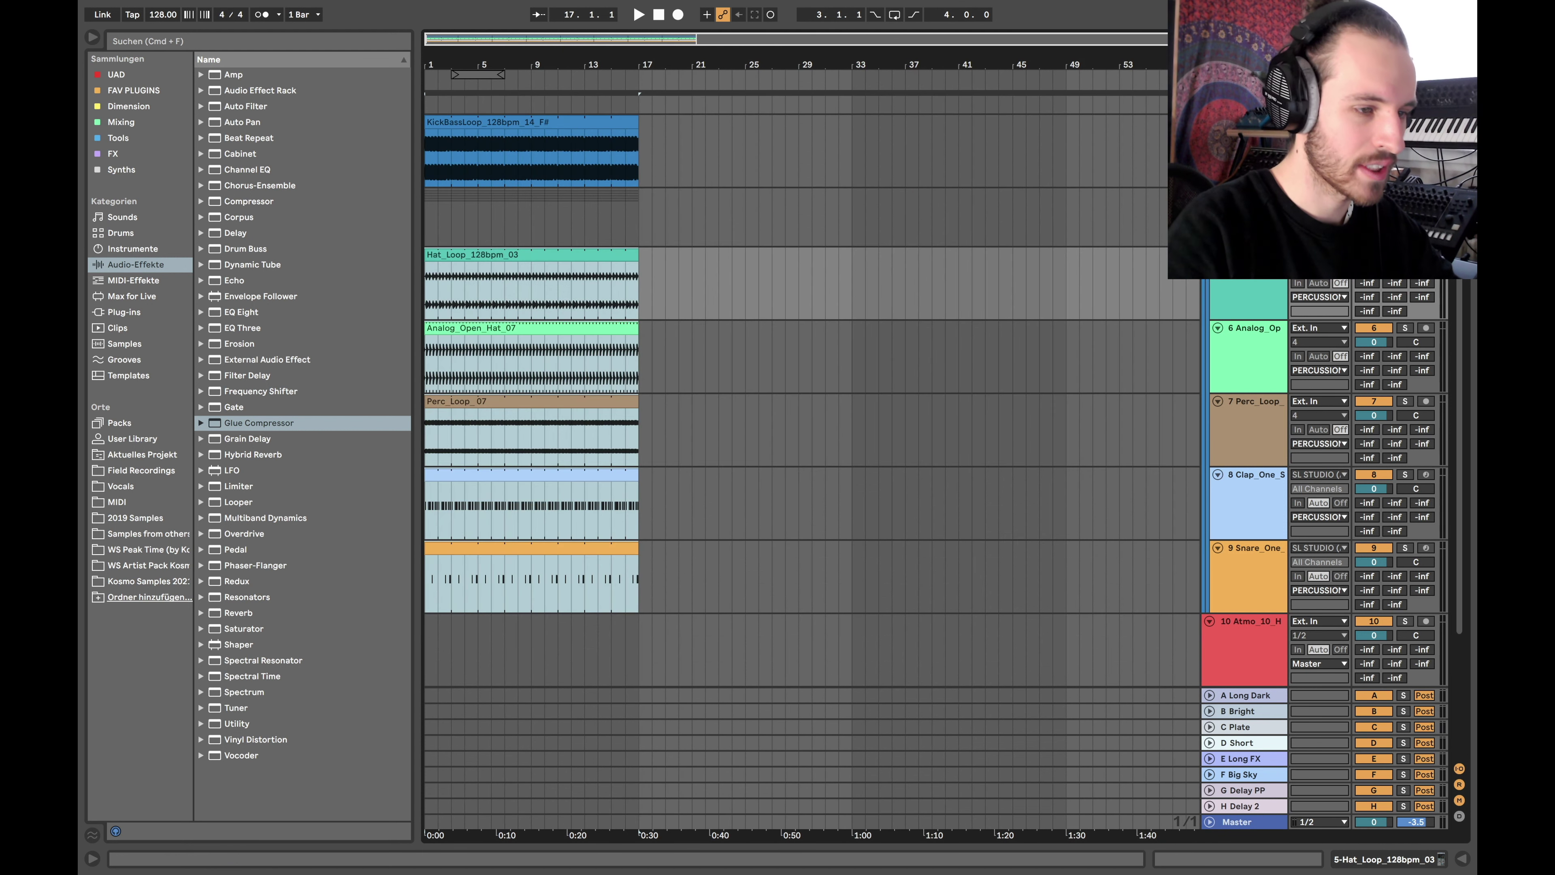
# - Fold the five percussion tracks in the arrangement, from the hat loop to the snare
pyautogui.click(1218, 255)
pyautogui.click(1219, 274)
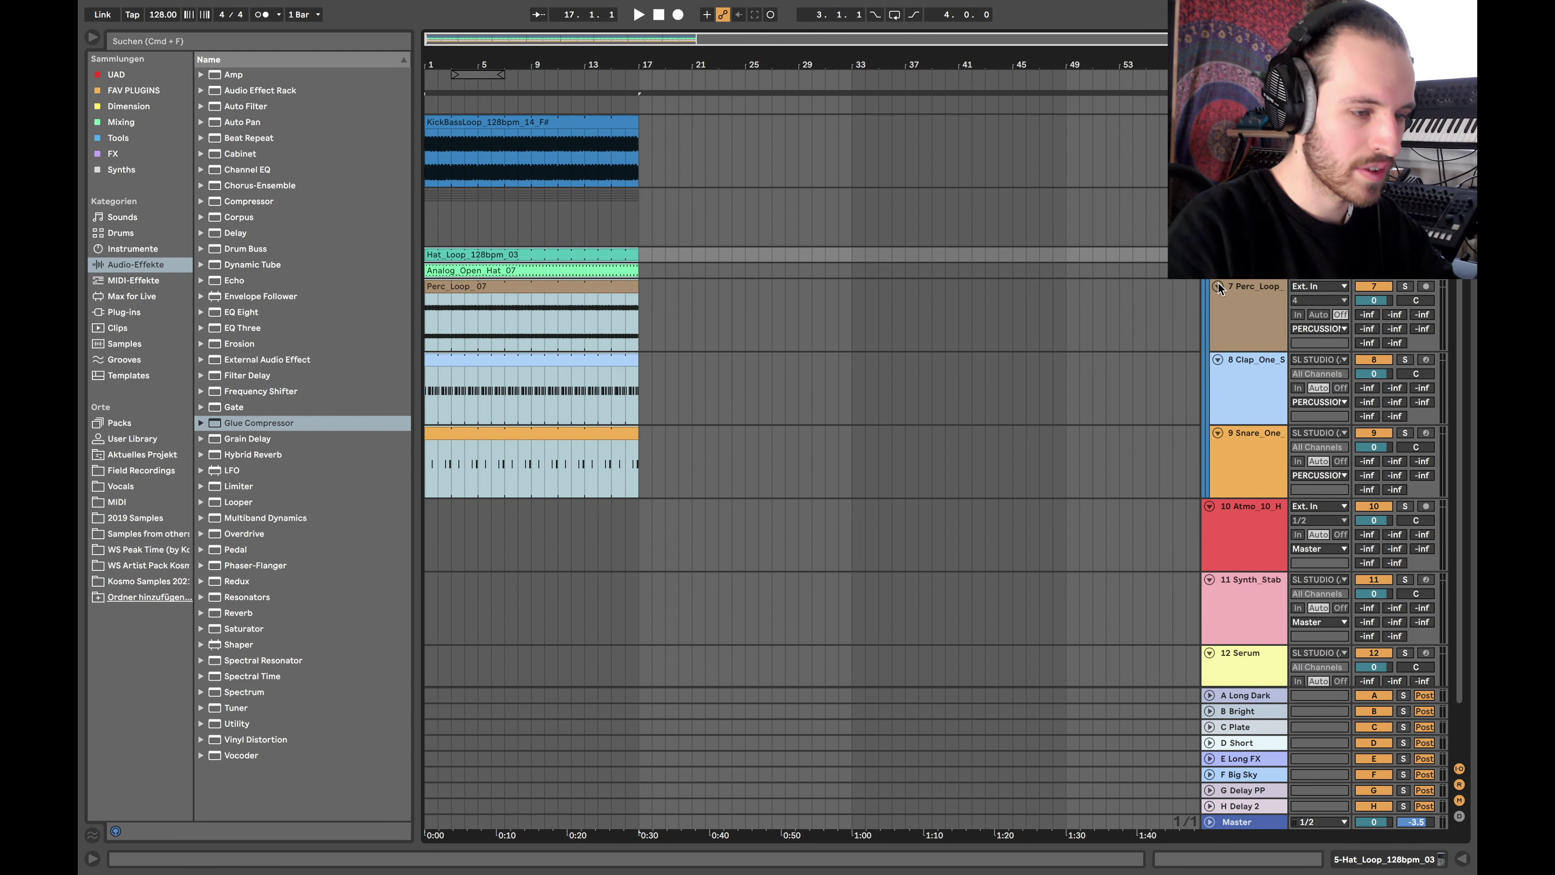
pyautogui.click(1217, 287)
pyautogui.click(1217, 303)
pyautogui.click(1217, 319)
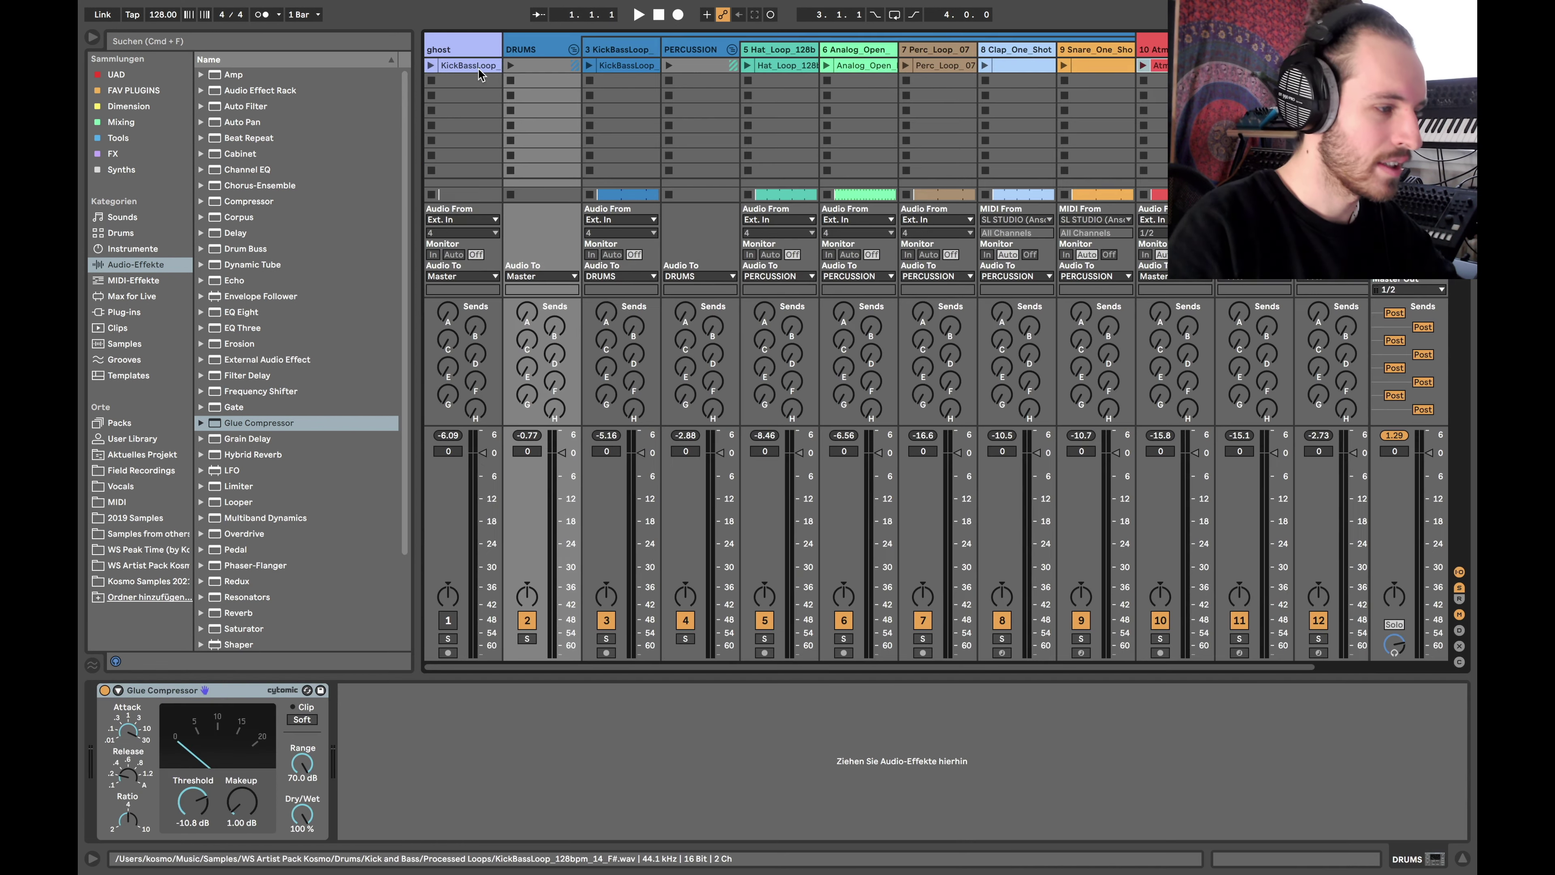
# - Place the ghost track's KickBassLoop clip in the arrangement from bar 1 to bar 49 and fold that track
pyautogui.press('Tab')
pyautogui.moveTo(477, 66); pyautogui.dragTo(1060, 88)
pyautogui.click(1210, 103)
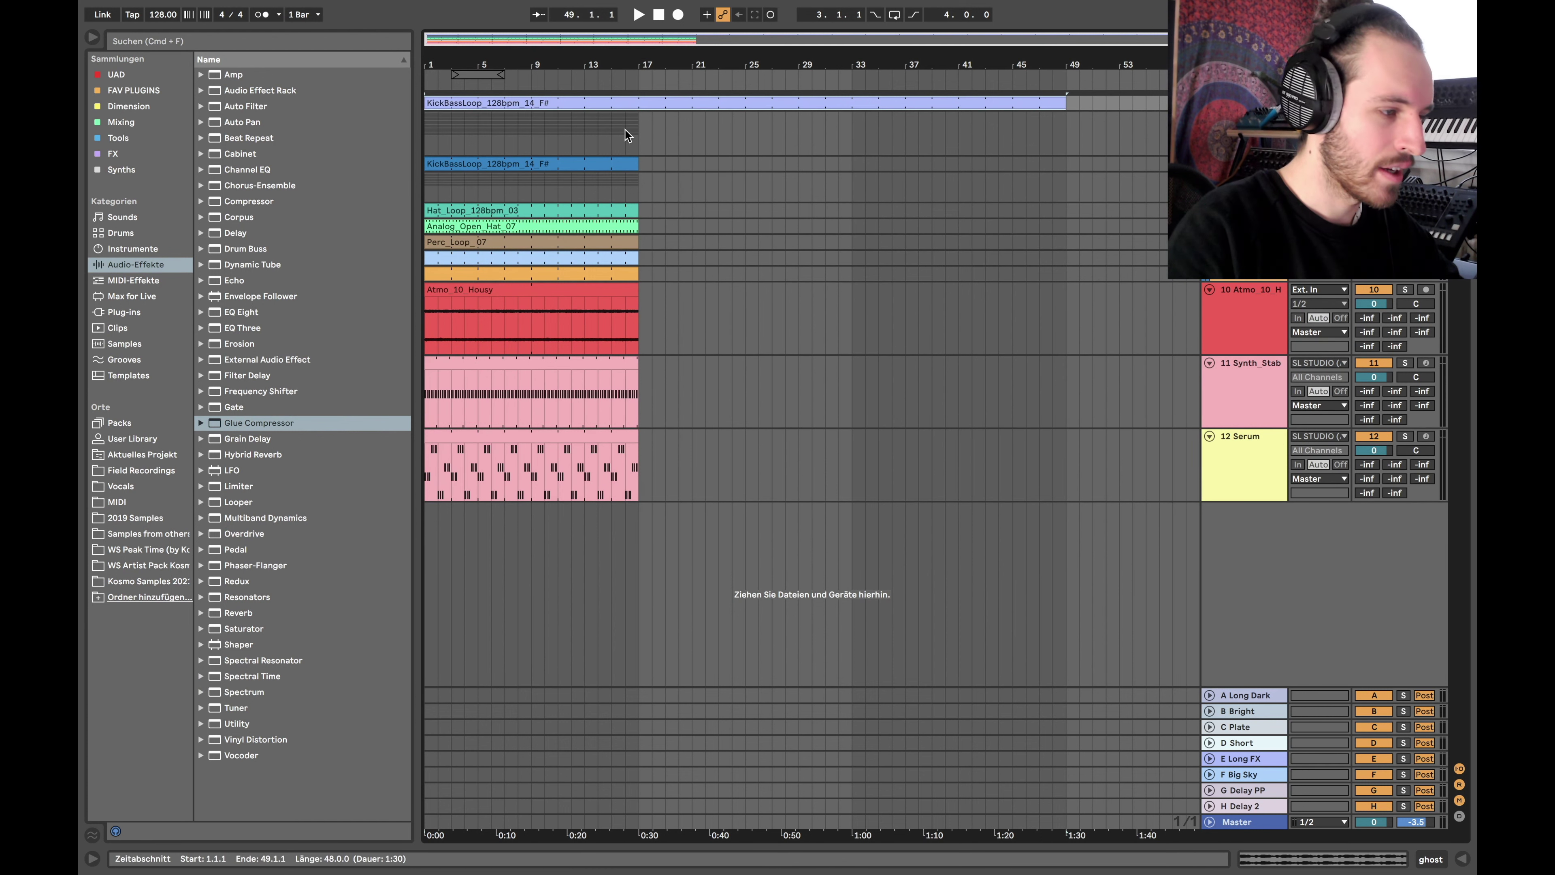
pyautogui.click(624, 128)
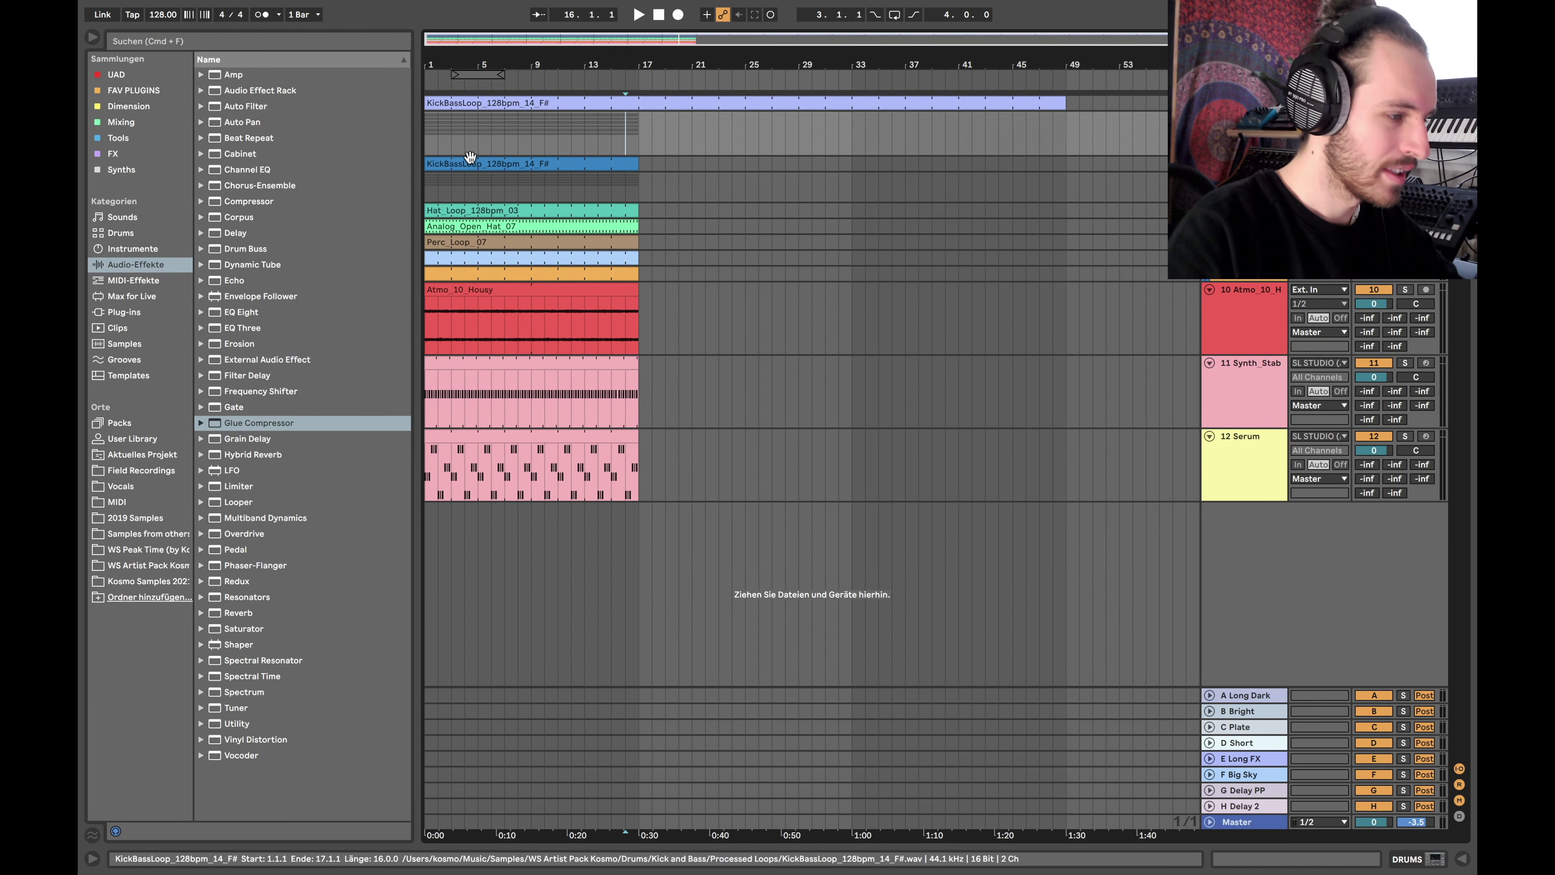
pyautogui.click(1251, 469)
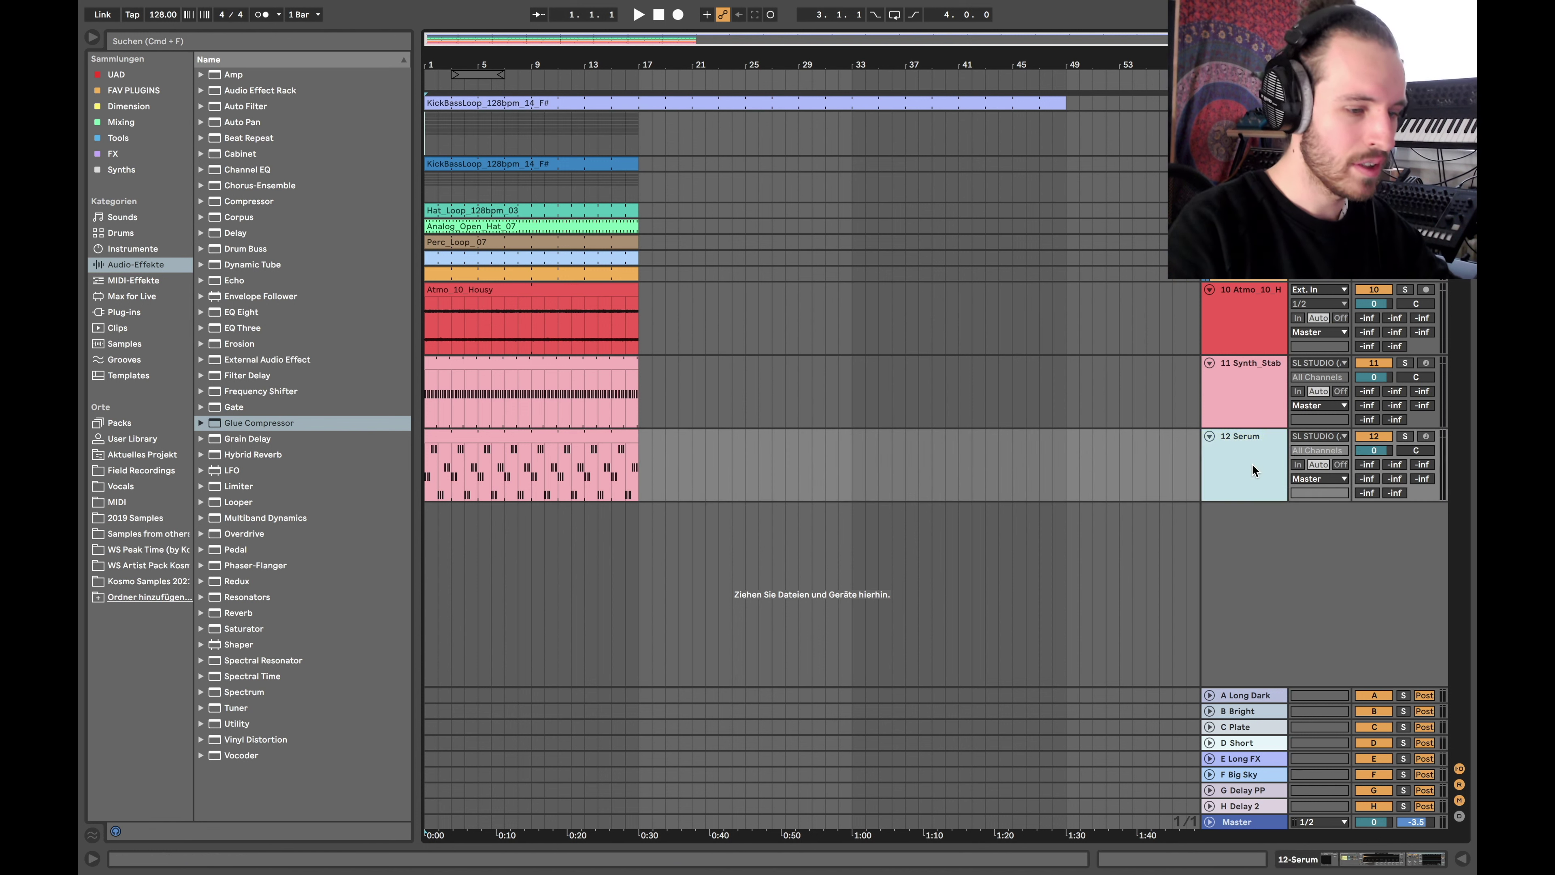
# - Expose the Env 1 release as a configured parameter of the Serum device, set to 602 ms
pyautogui.doubleClick(1253, 465)
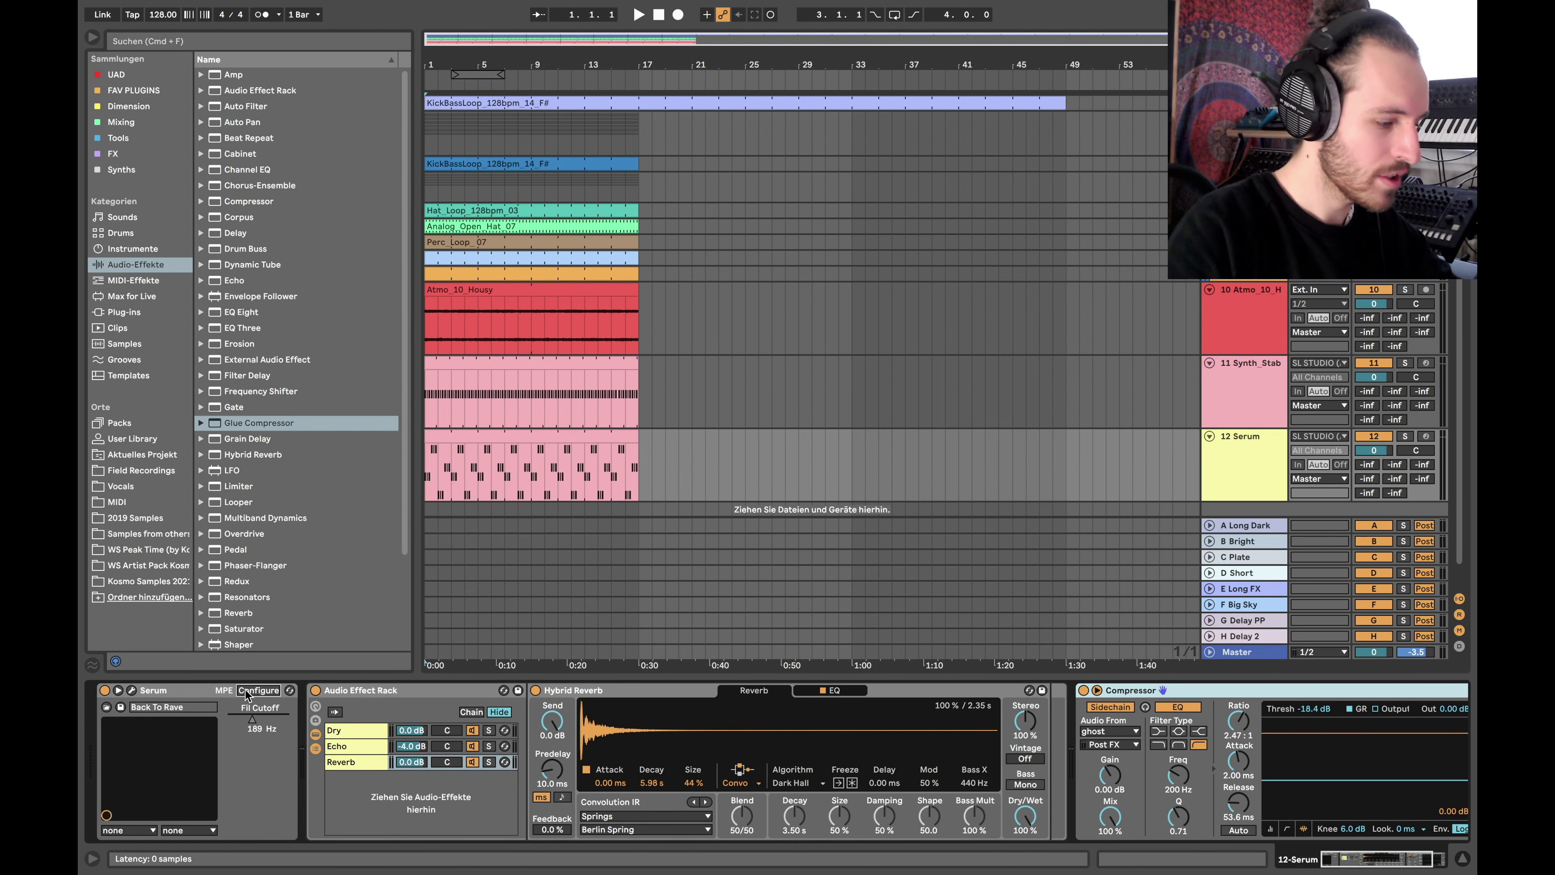
pyautogui.click(247, 691)
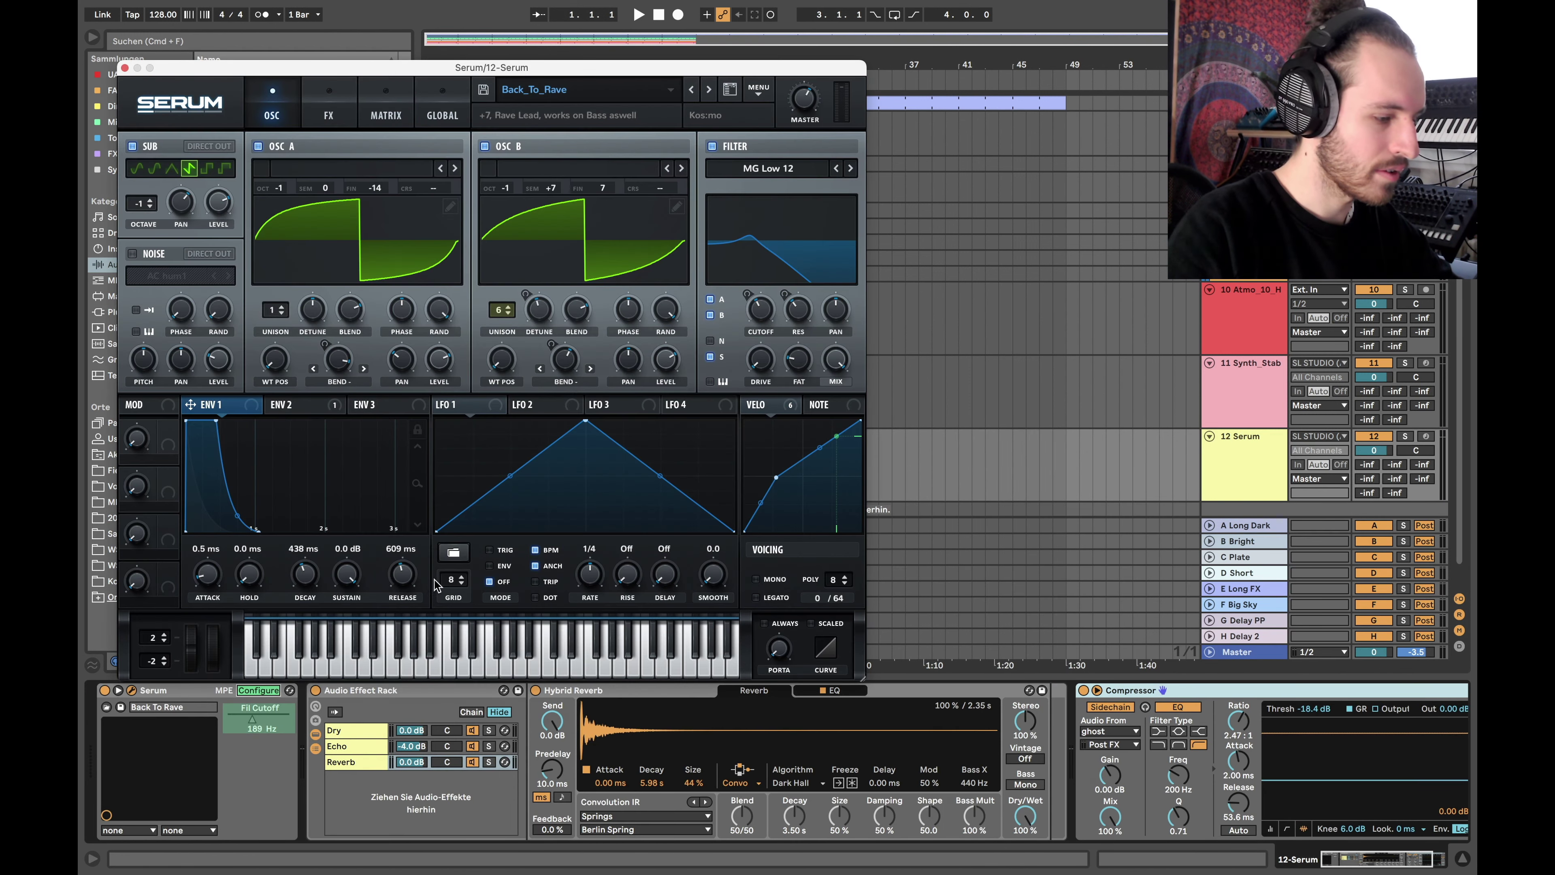
pyautogui.moveTo(409, 575); pyautogui.dragTo(415, 579)
pyautogui.click(125, 68)
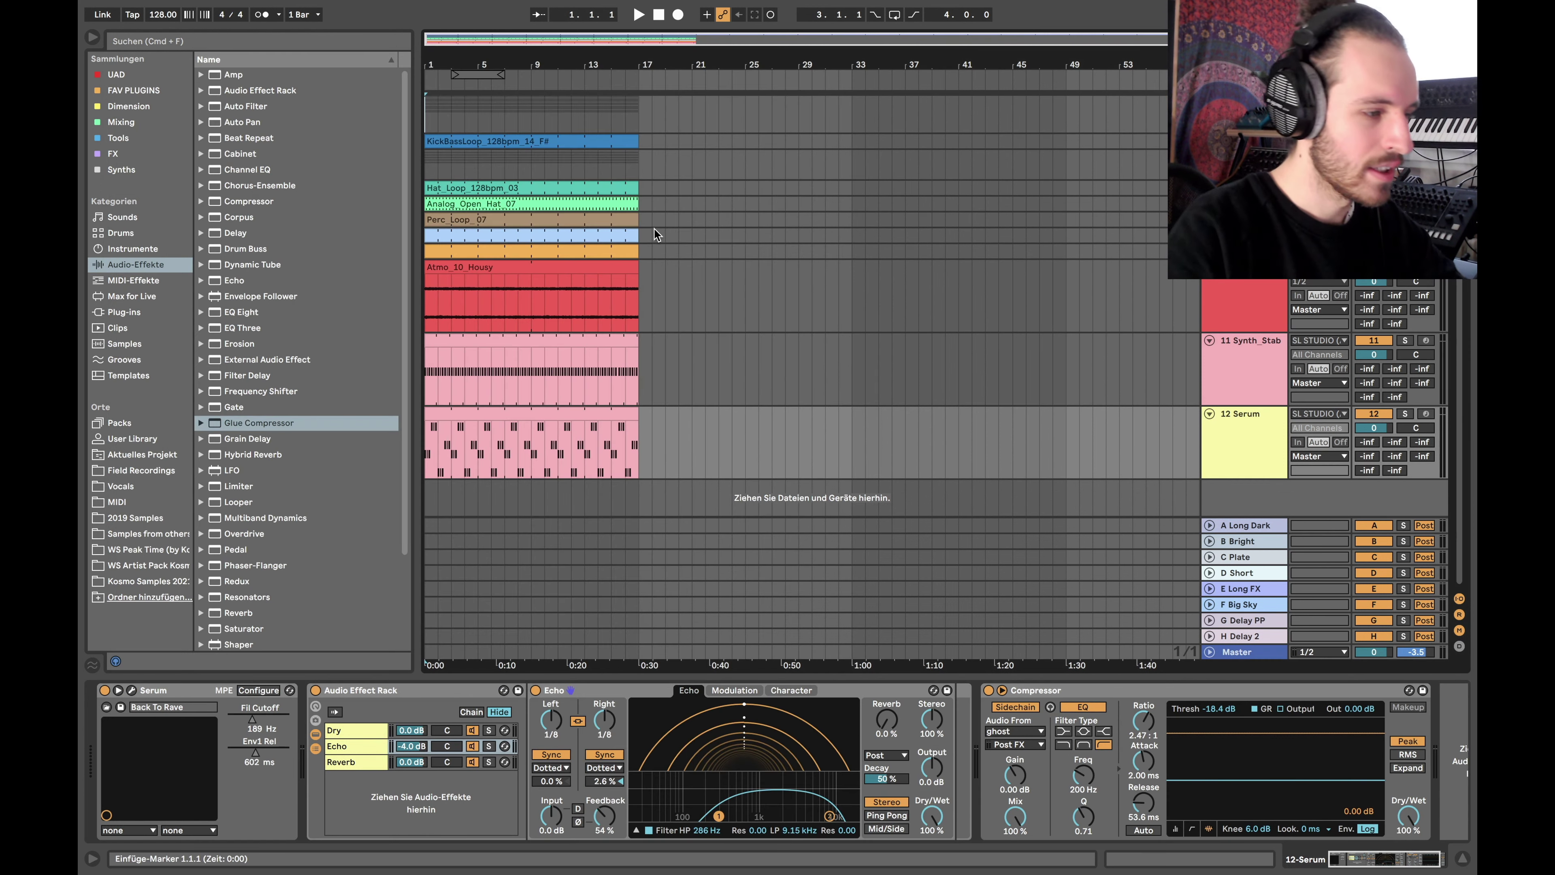
# - Extend the blue KickBassLoop clip and the Synth_Stab clip to bar 33
pyautogui.moveTo(639, 141); pyautogui.dragTo(853, 143)
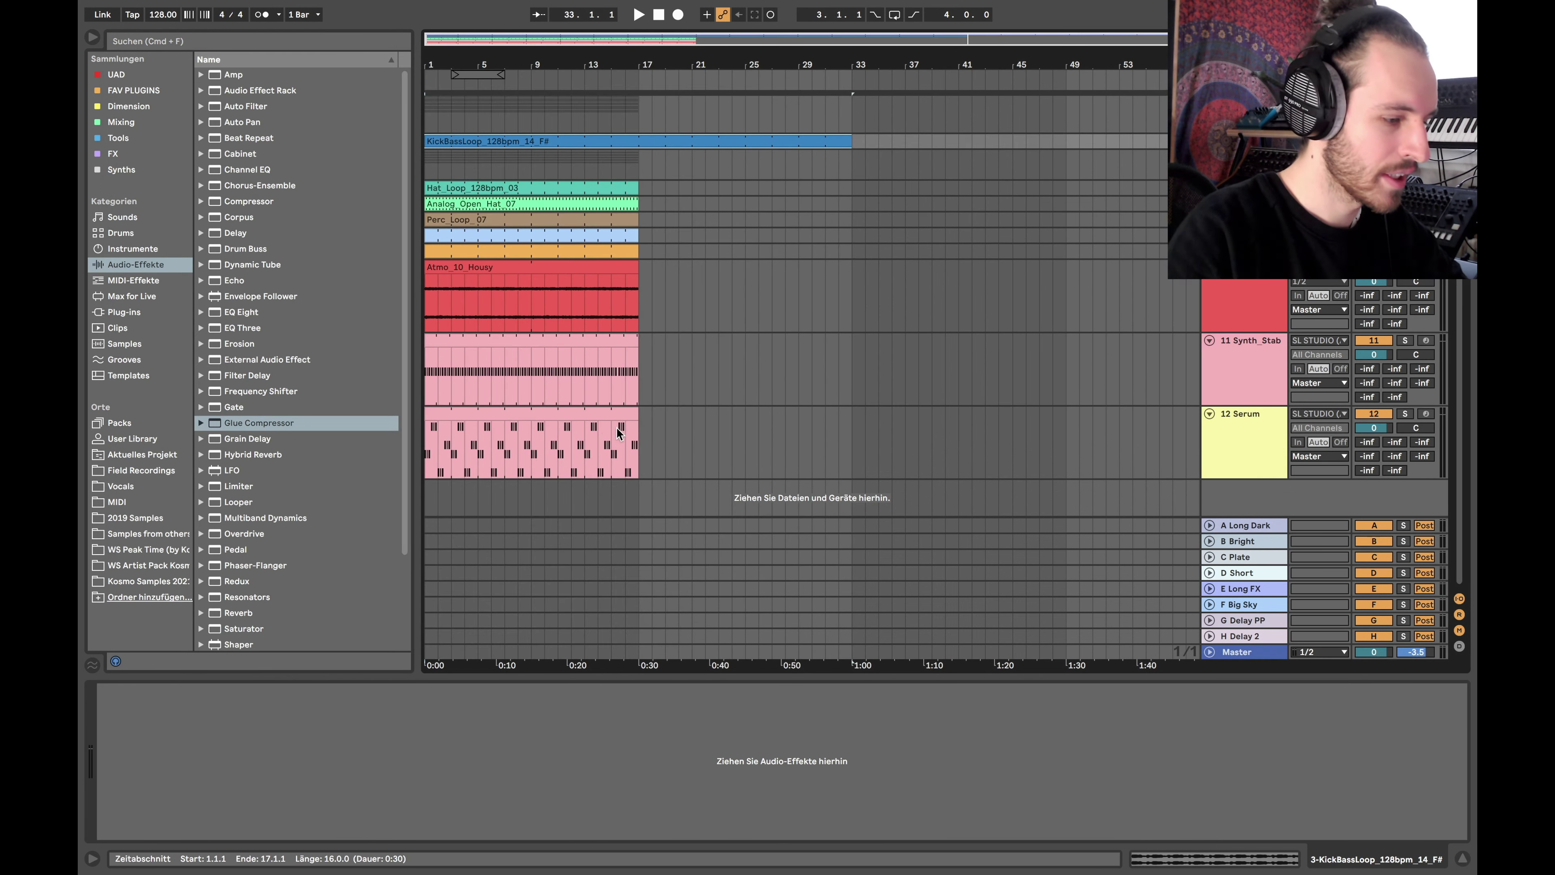
pyautogui.click(633, 415)
pyautogui.moveTo(636, 357); pyautogui.dragTo(852, 358)
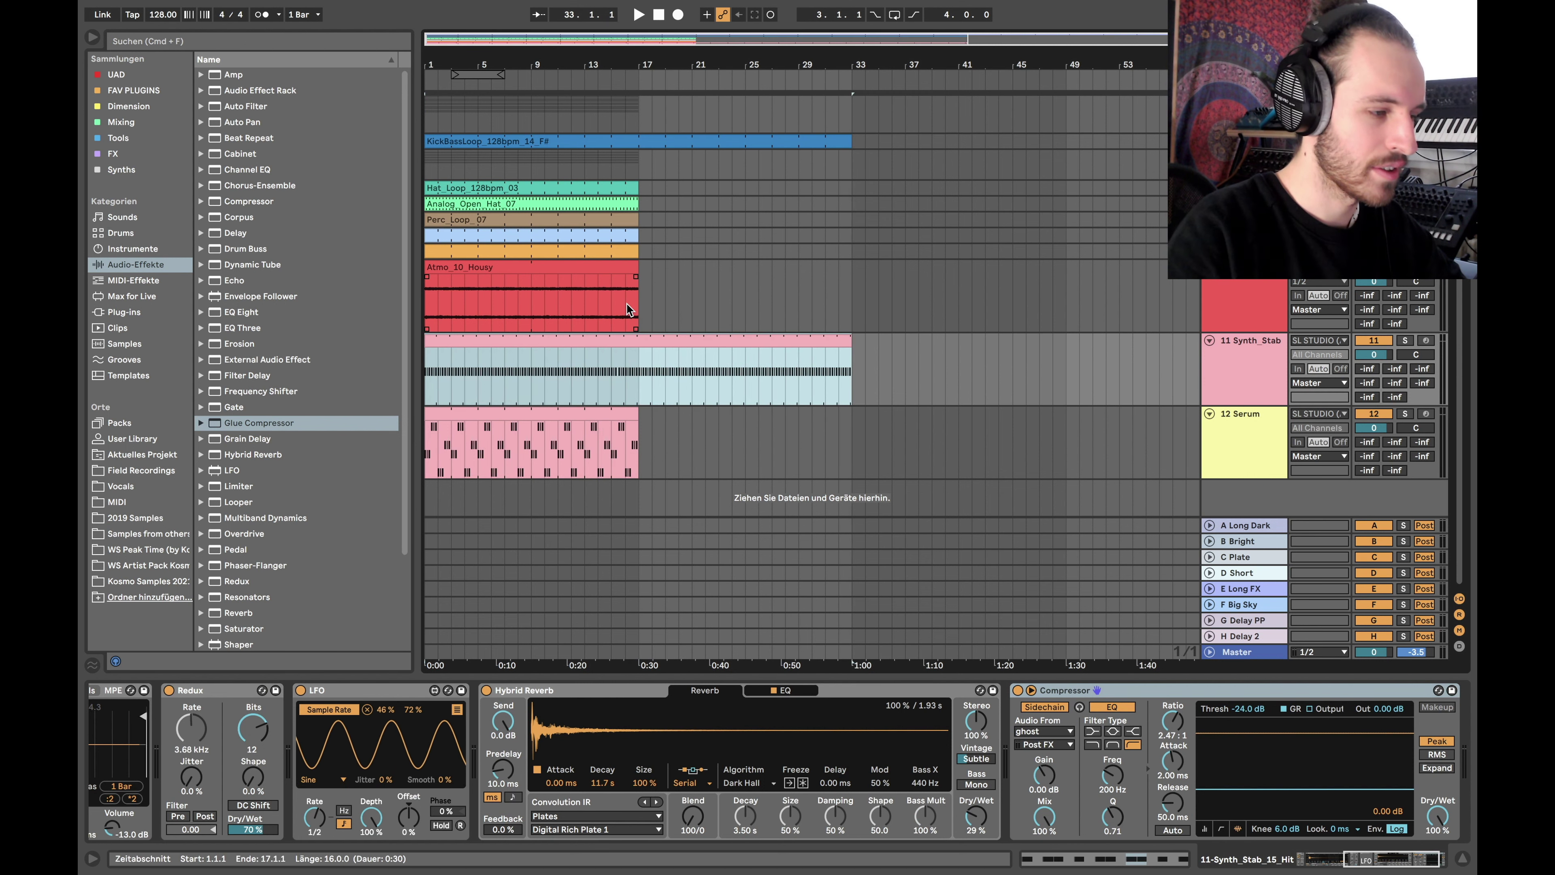
# - Copy the 16-bar Serum clip and paste it on the same track at bar 25
pyautogui.click(504, 411)
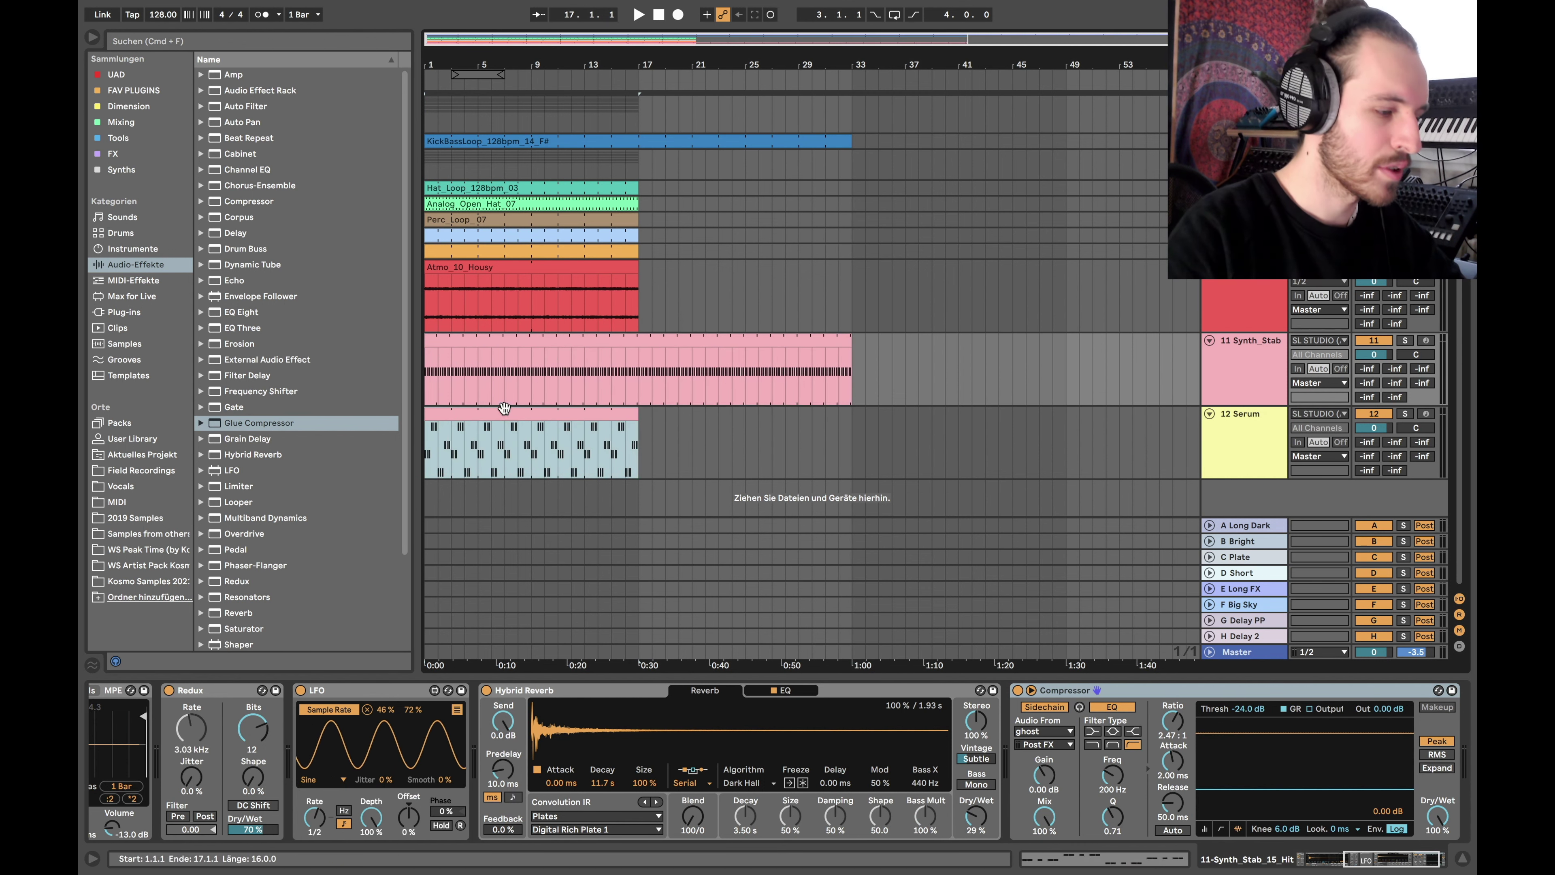
pyautogui.press('super+c')
pyautogui.click(745, 428)
pyautogui.press('super+v')
pyautogui.scroll(2, 814, 299)
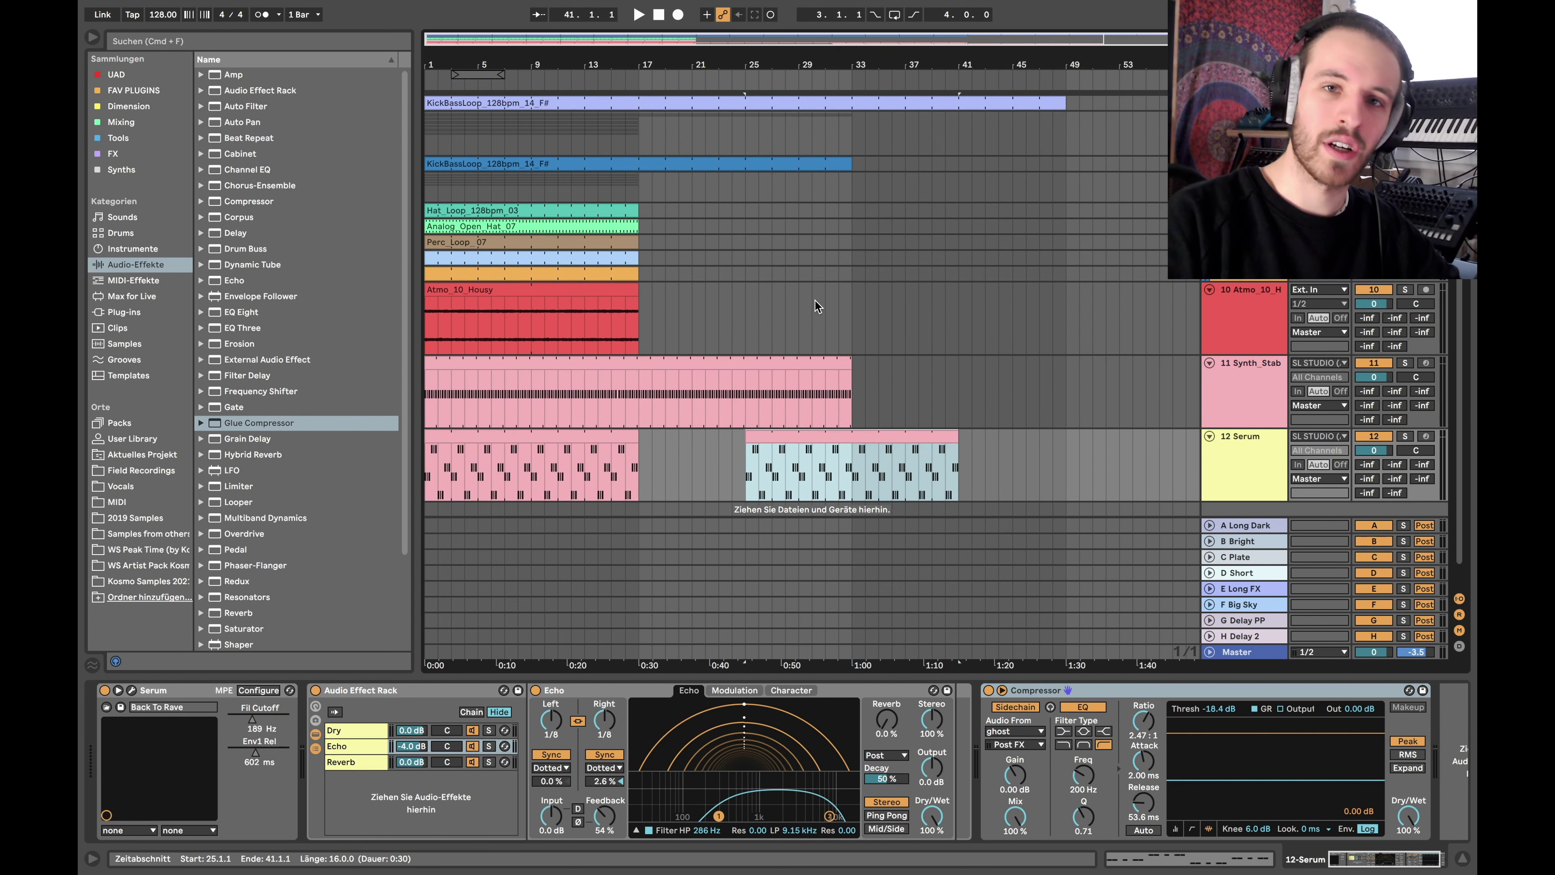
# - Fold the clap and snare tracks and fade out the end of the Atmo_10_Housy clip just before bar 17
pyautogui.moveTo(544, 126); pyautogui.dragTo(850, 458)
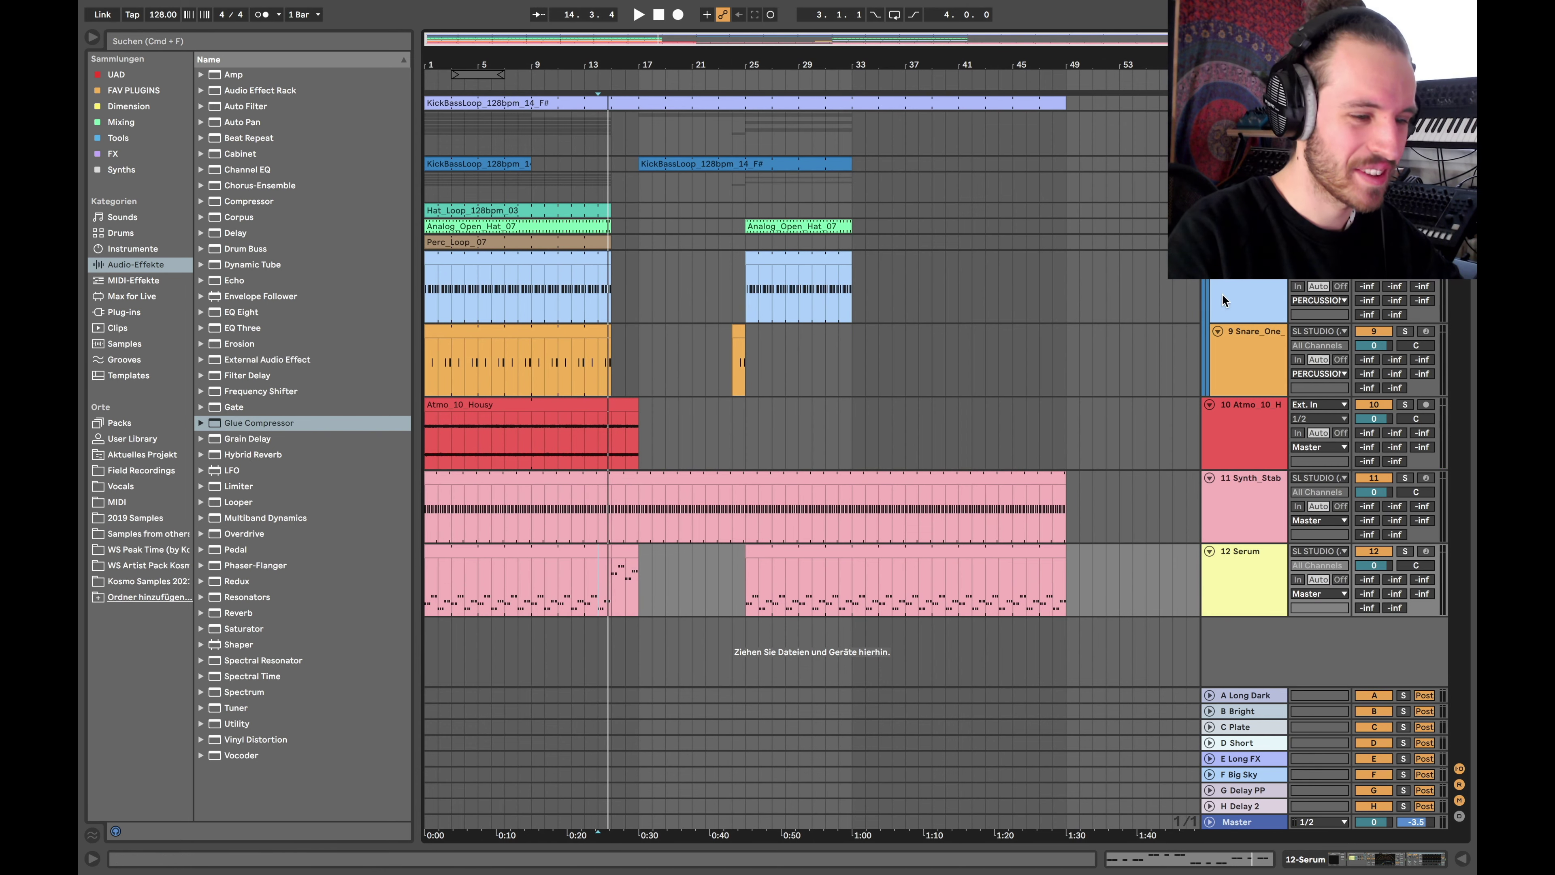
pyautogui.click(1218, 258)
pyautogui.click(1218, 274)
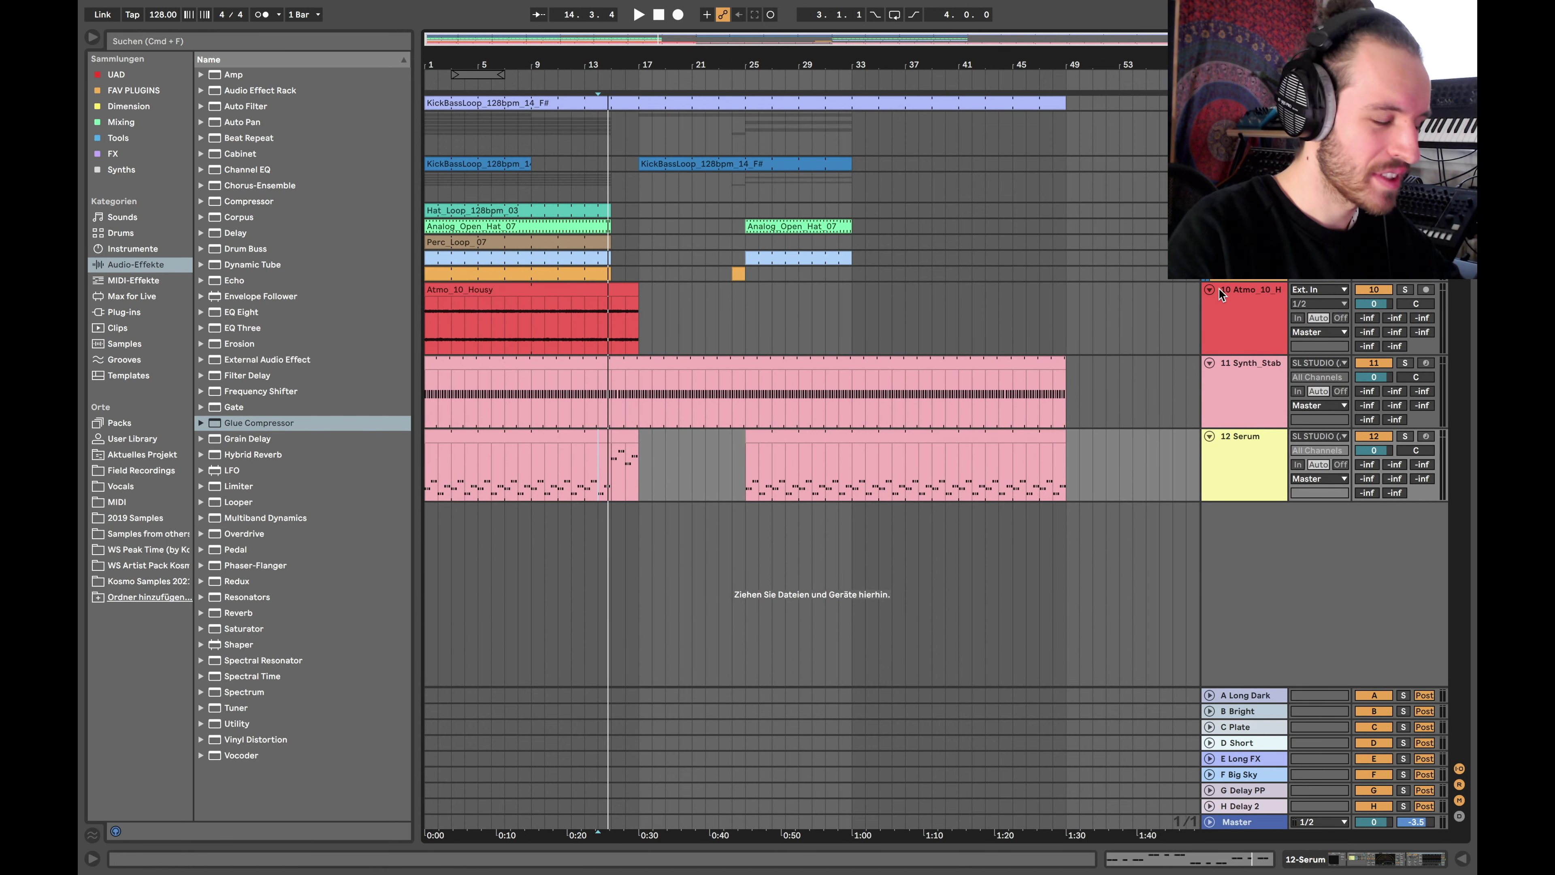
pyautogui.click(634, 307)
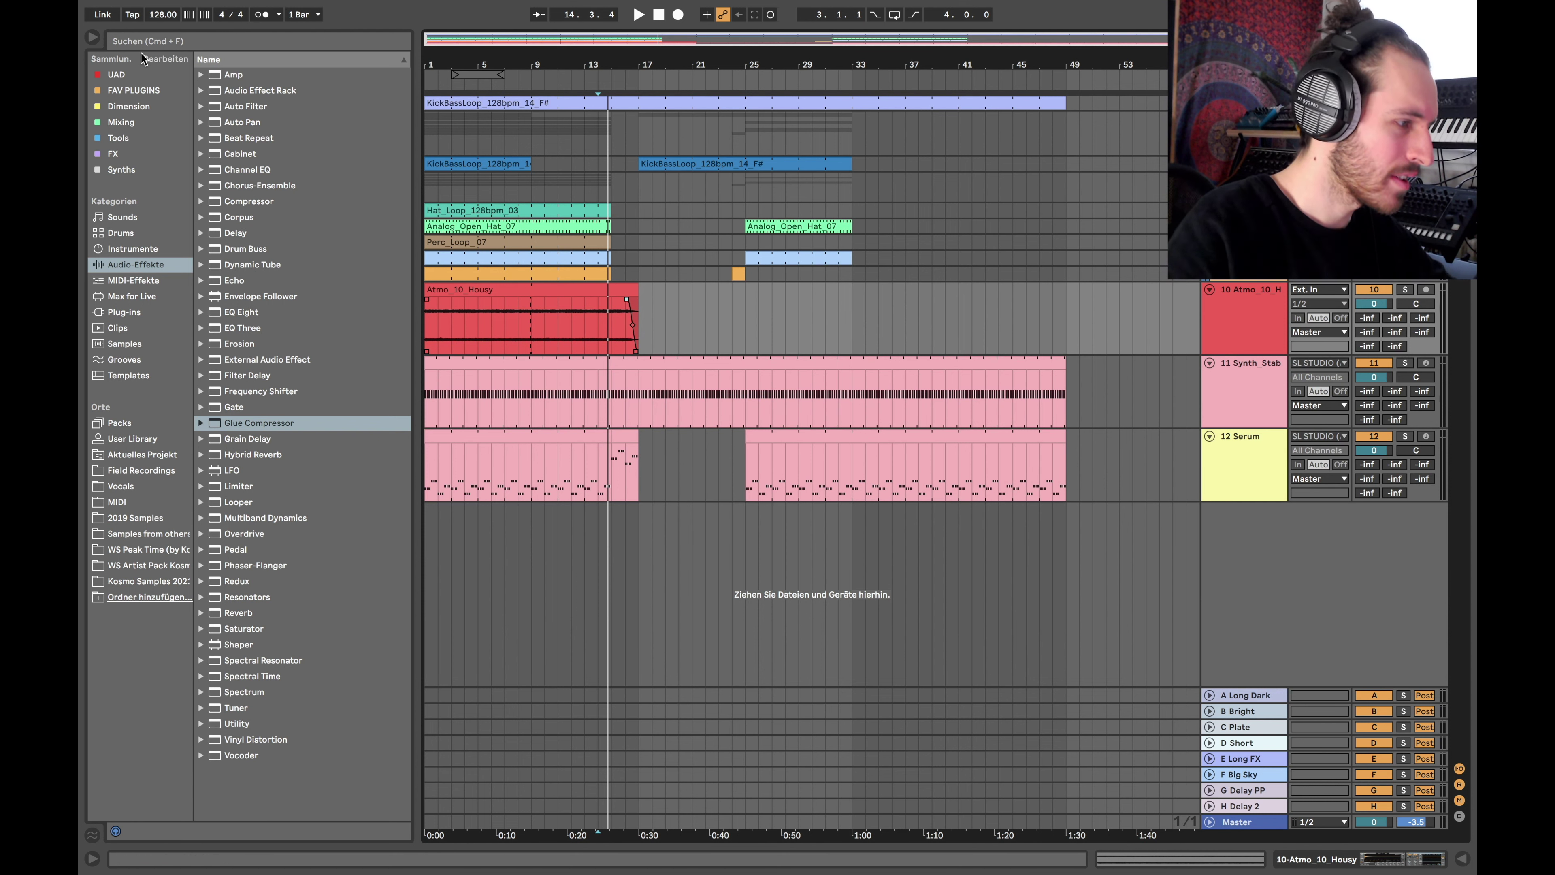
# - Search the browser for "(ws)" and add the (WS) Resolving.adg rack to the Serum track
pyautogui.click(138, 41)
pyautogui.write('w')
pyautogui.write('(ws)')
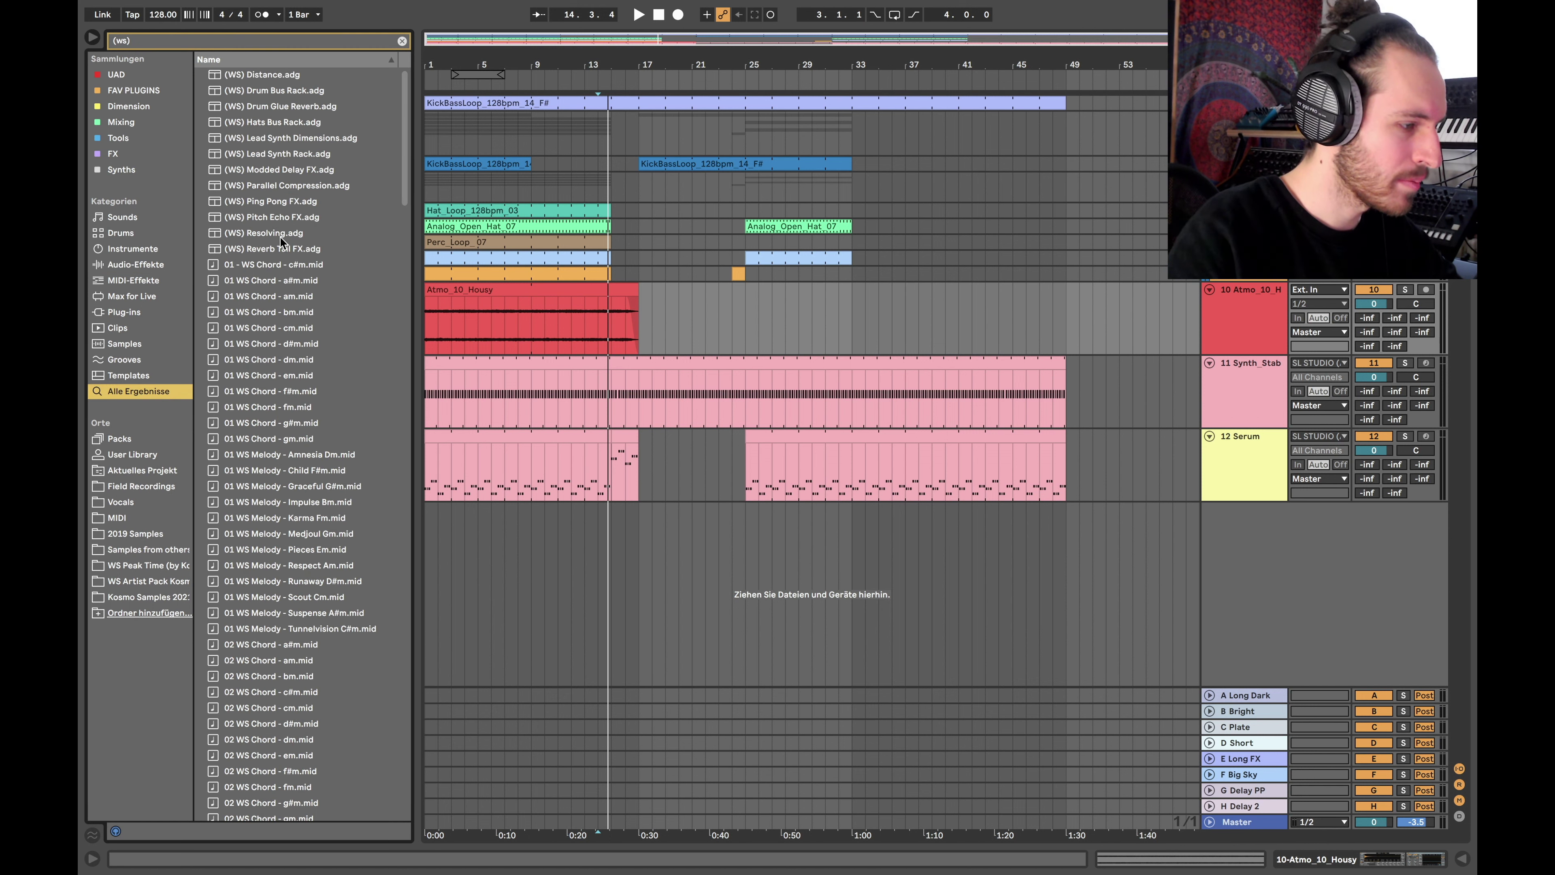
pyautogui.doubleClick(1241, 452)
pyautogui.doubleClick(255, 233)
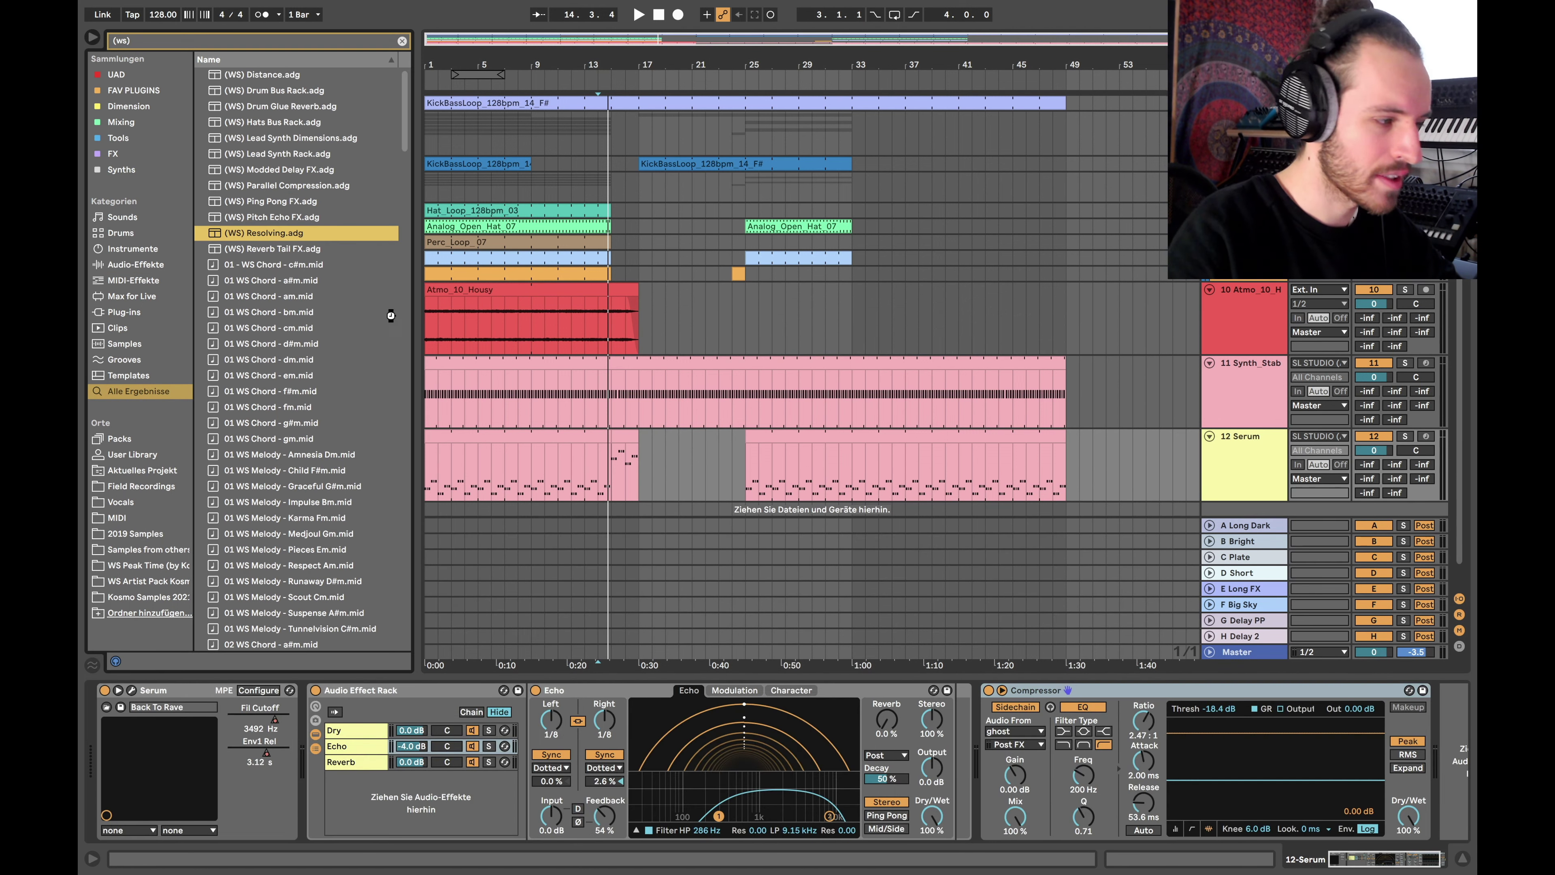
# - Show the Resolving rack's Fade Out macro in a new automation lane on the Serum track
pyautogui.rightClick(959, 751)
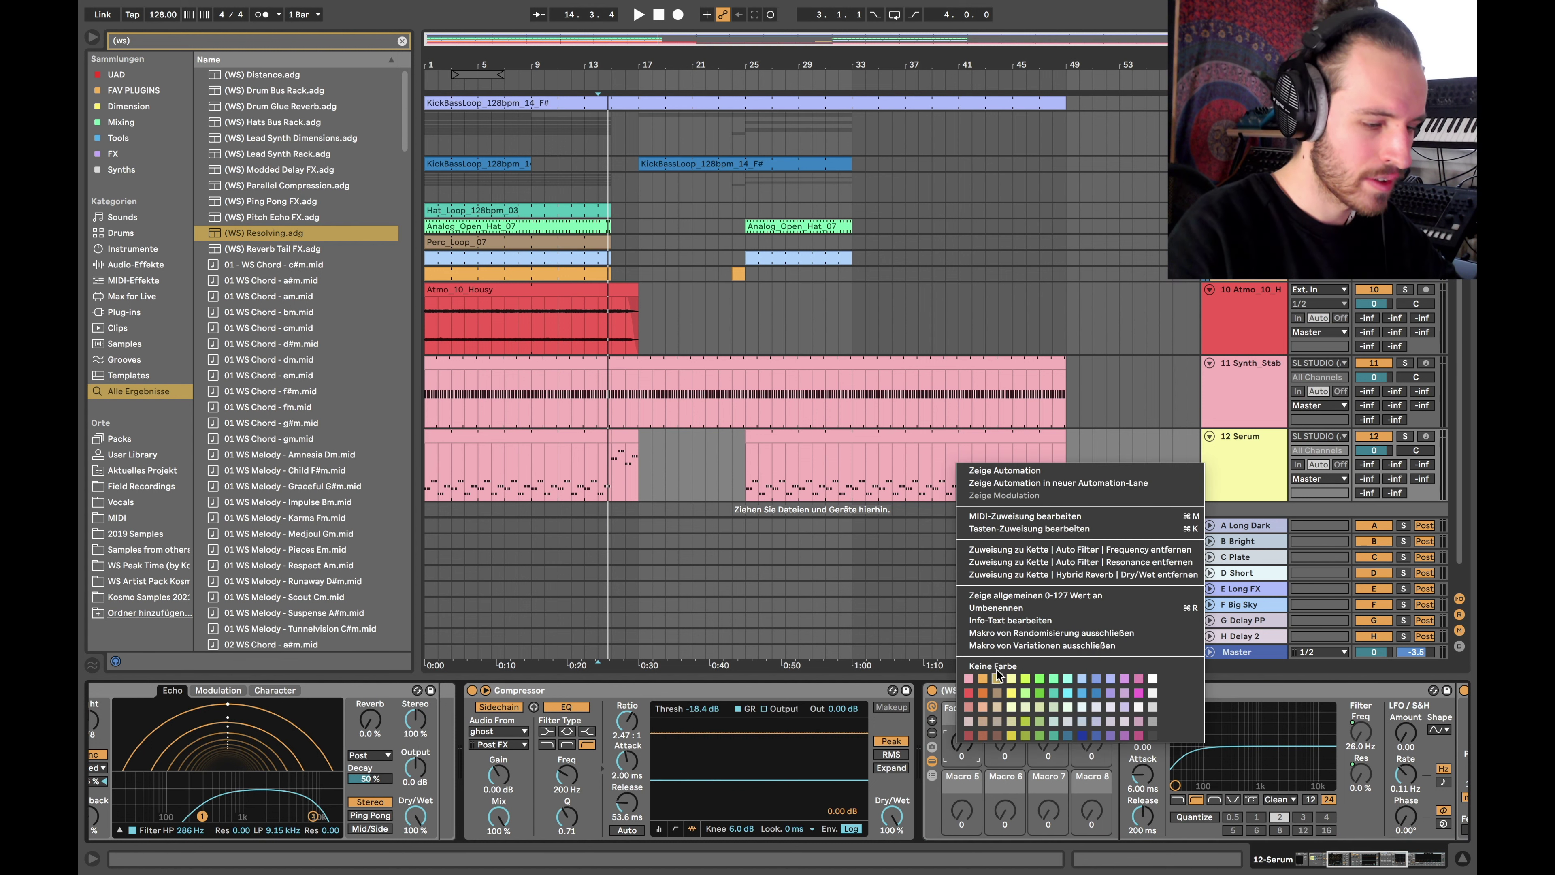
pyautogui.click(1004, 486)
pyautogui.scroll(3, 599, 419)
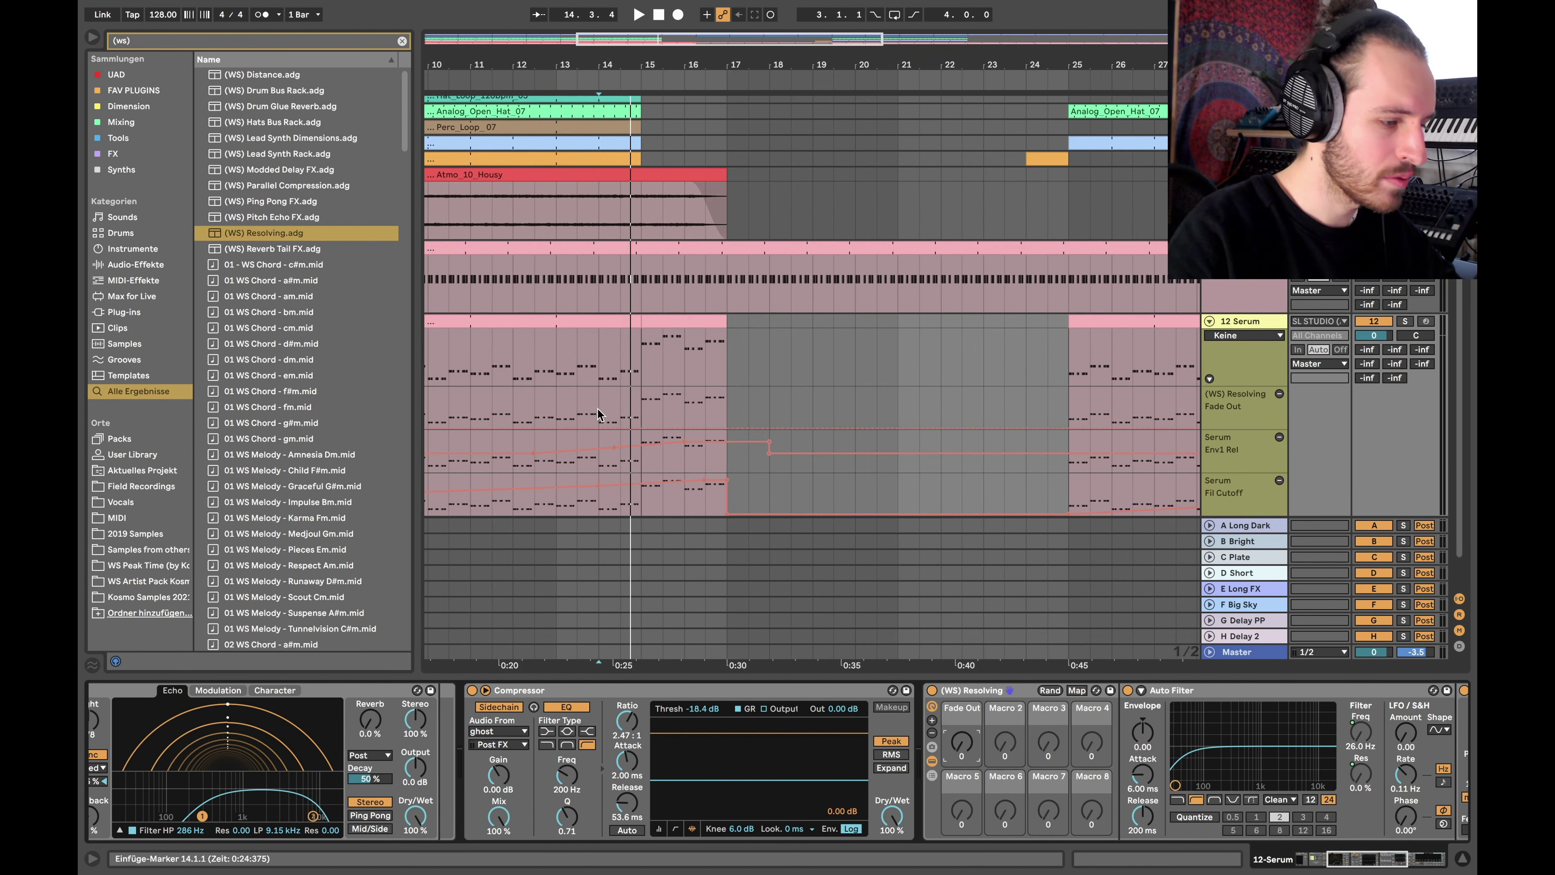
# - Play the soloed Serum track from bar 13 and bring its automation lanes back into view
pyautogui.click(632, 418)
pyautogui.press('a')
pyautogui.moveTo(652, 347)
pyautogui.mouseDown()
pyautogui.moveTo(714, 348)
pyautogui.moveTo(644, 347)
pyautogui.mouseUp()
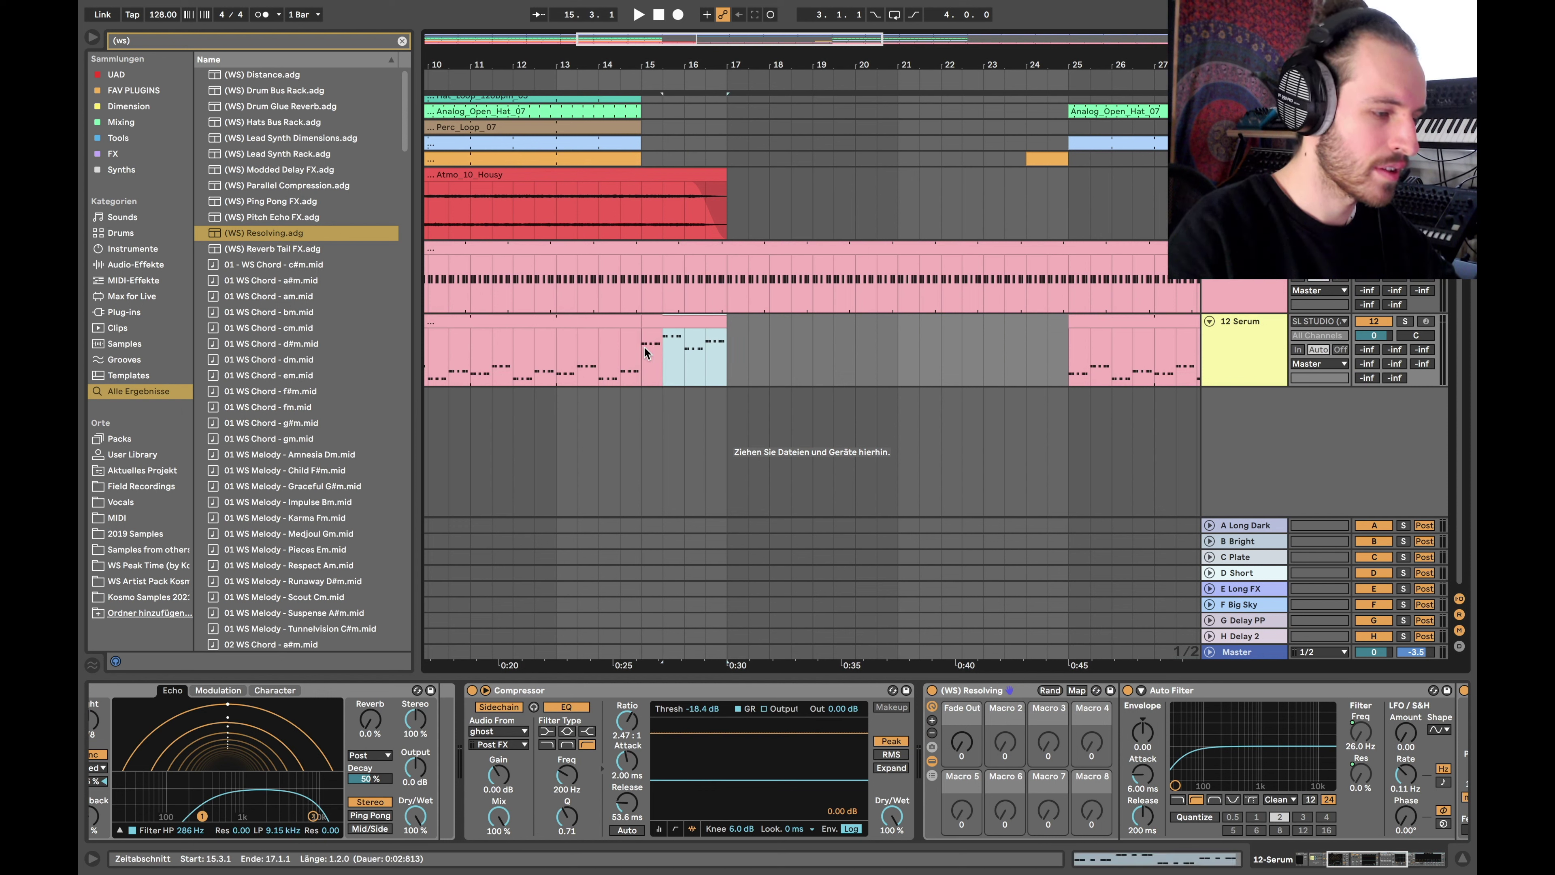
pyautogui.click(552, 355)
pyautogui.press('space')
pyautogui.press('a')
# - Automate Fade Out from 0 at bar 15 up to 106 at bar 17, holding to bar 18, then down to 0 after bar 21
pyautogui.moveTo(639, 427); pyautogui.dragTo(640, 421)
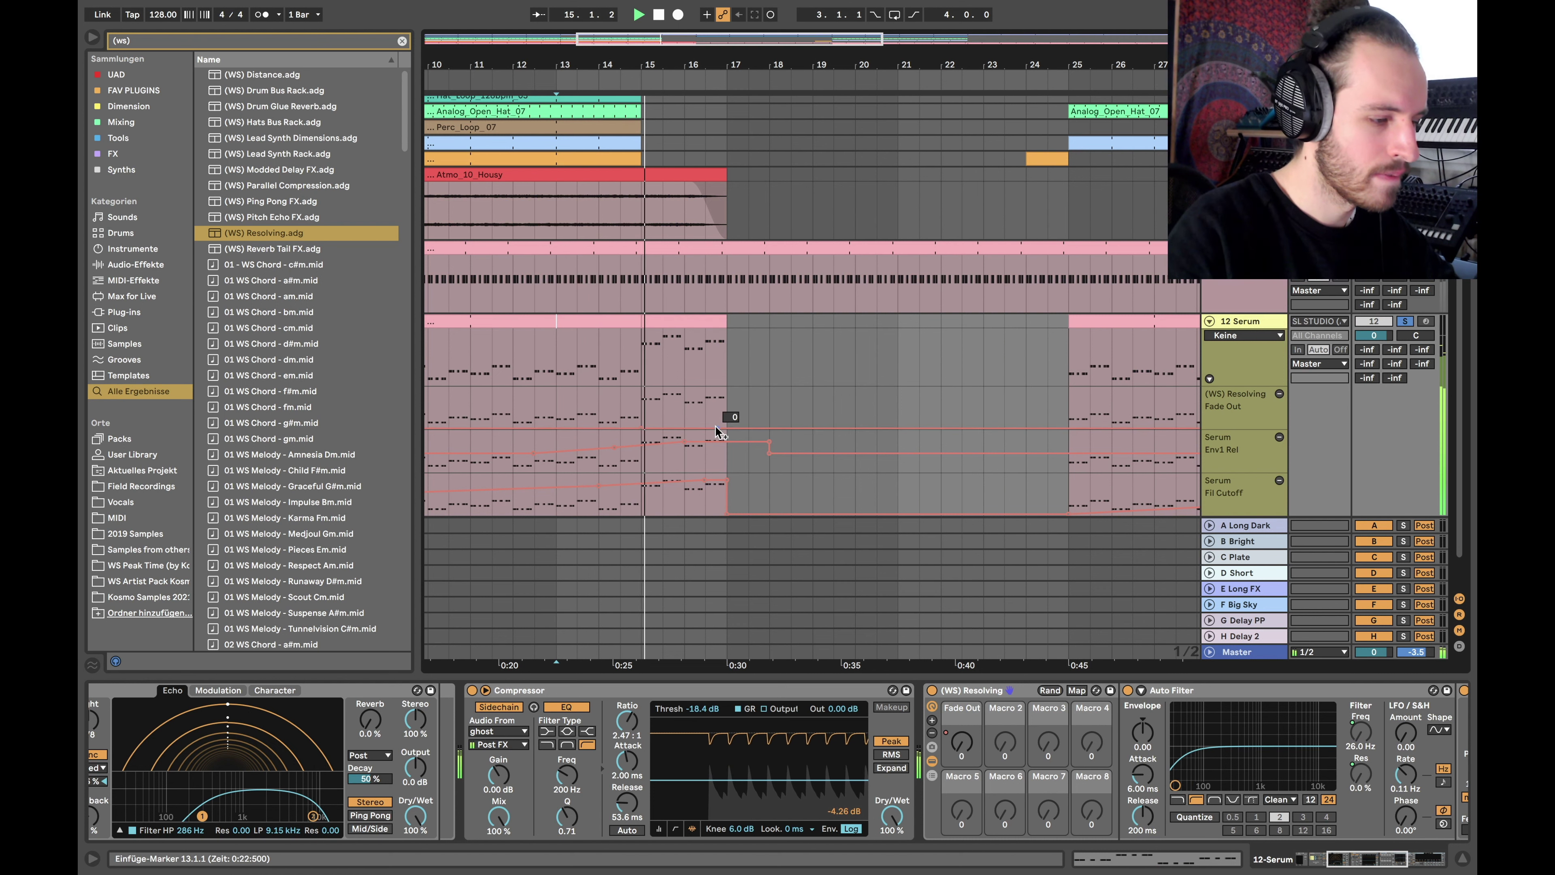
pyautogui.moveTo(725, 423); pyautogui.dragTo(726, 397)
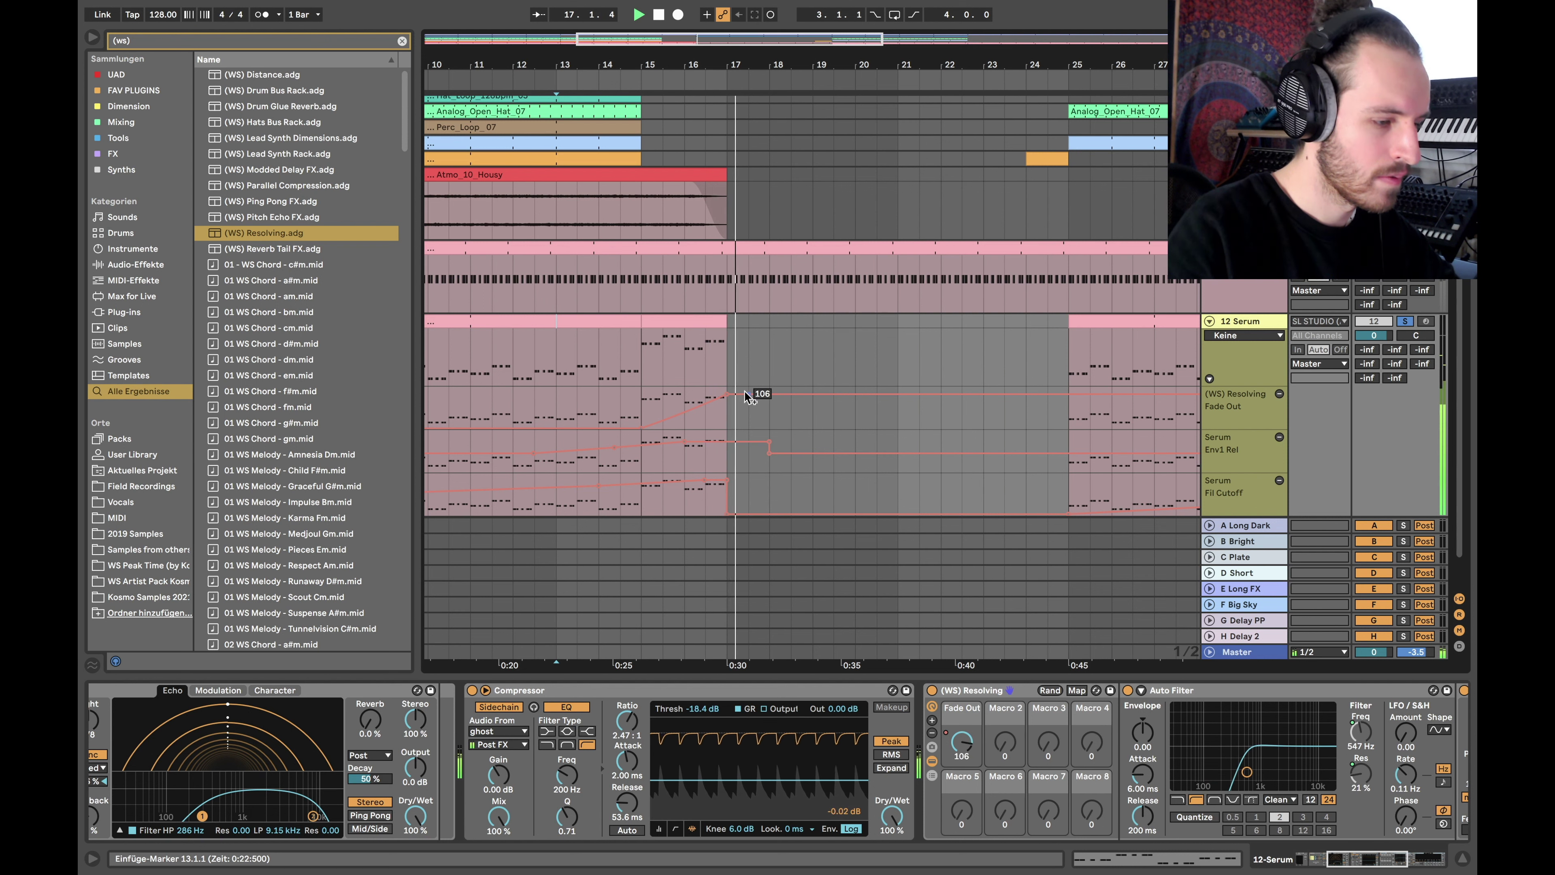
pyautogui.click(769, 394)
pyautogui.moveTo(860, 396); pyautogui.dragTo(895, 428)
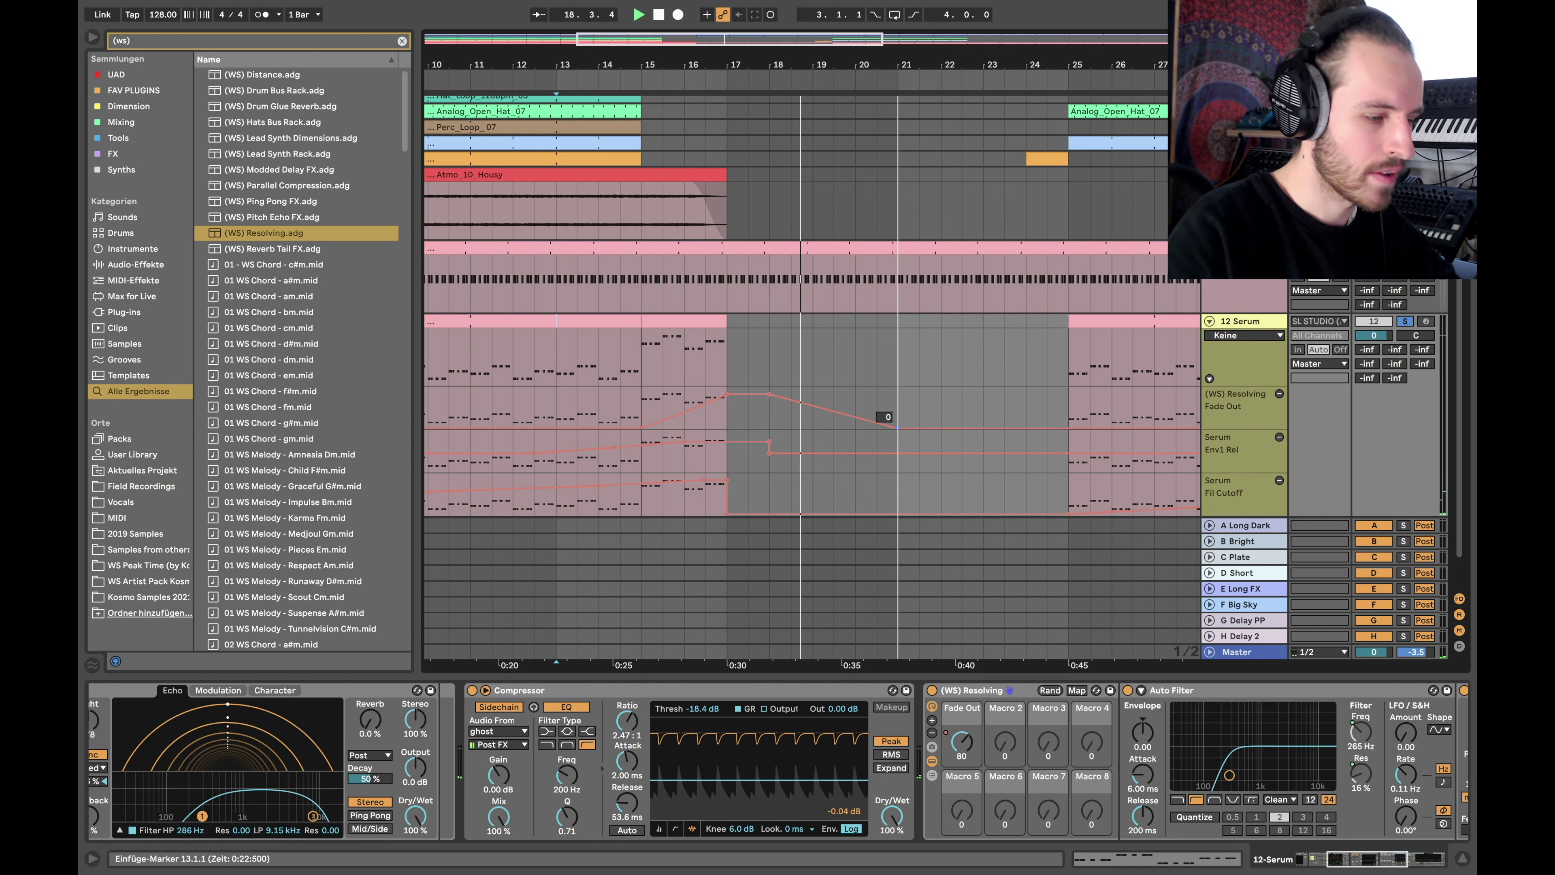
pyautogui.press('space')
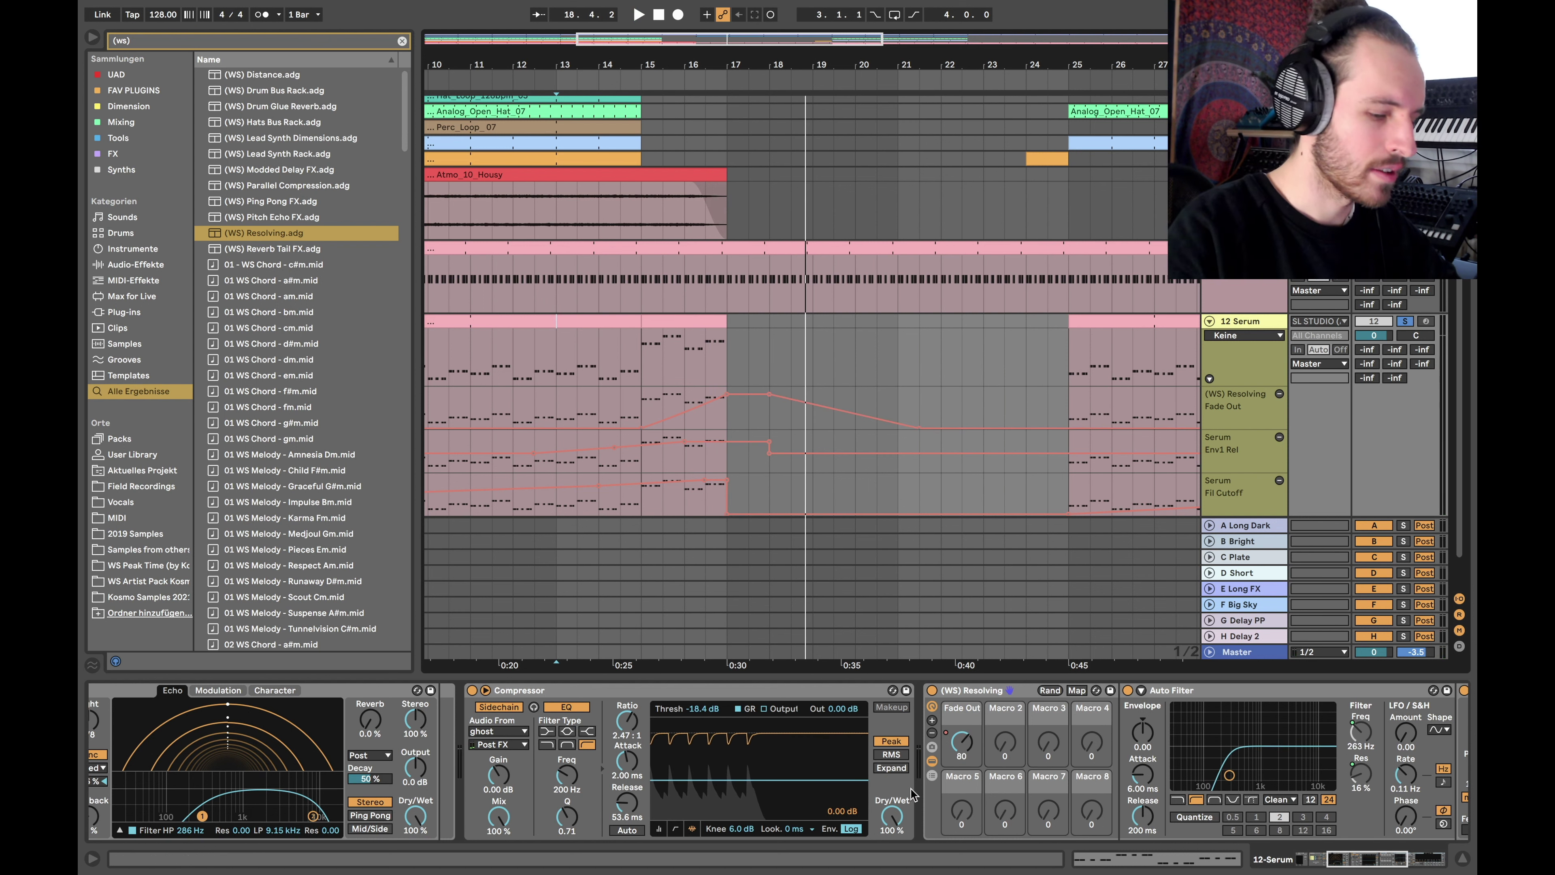
# - Play the full arrangement from bar 9 to hear the percussion without the kick
pyautogui.hscroll(5, 1151, 784)
pyautogui.hscroll(2, 1151, 785)
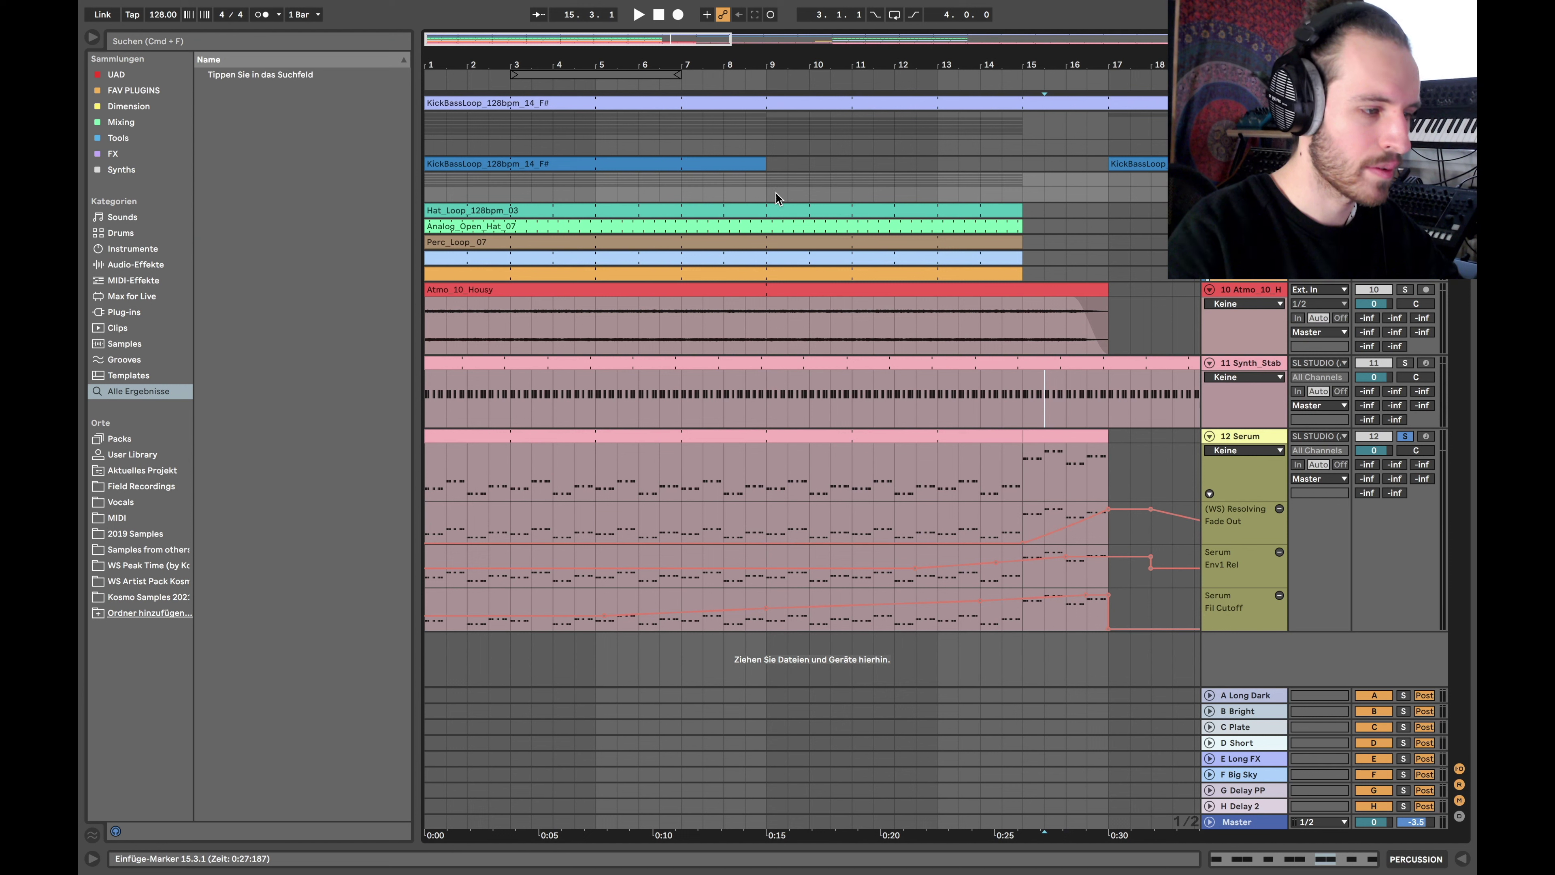
pyautogui.click(768, 187)
pyautogui.press('space')
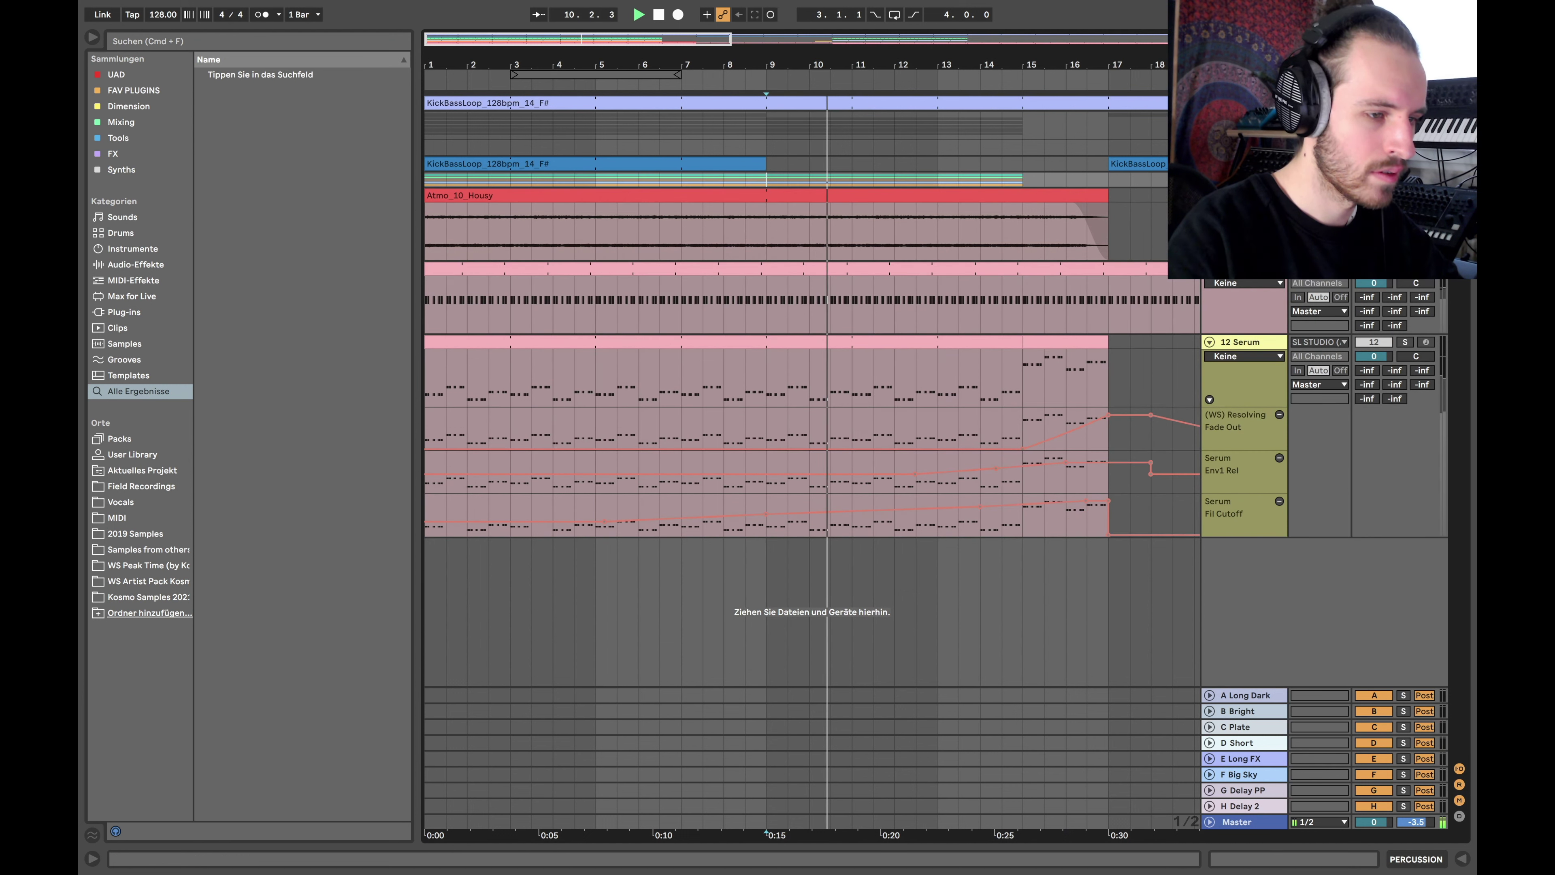
# - Add the (WS) Ping Pong FX rack to the percussion group and clear the browser search
pyautogui.doubleClick(1243, 179)
pyautogui.click(1210, 179)
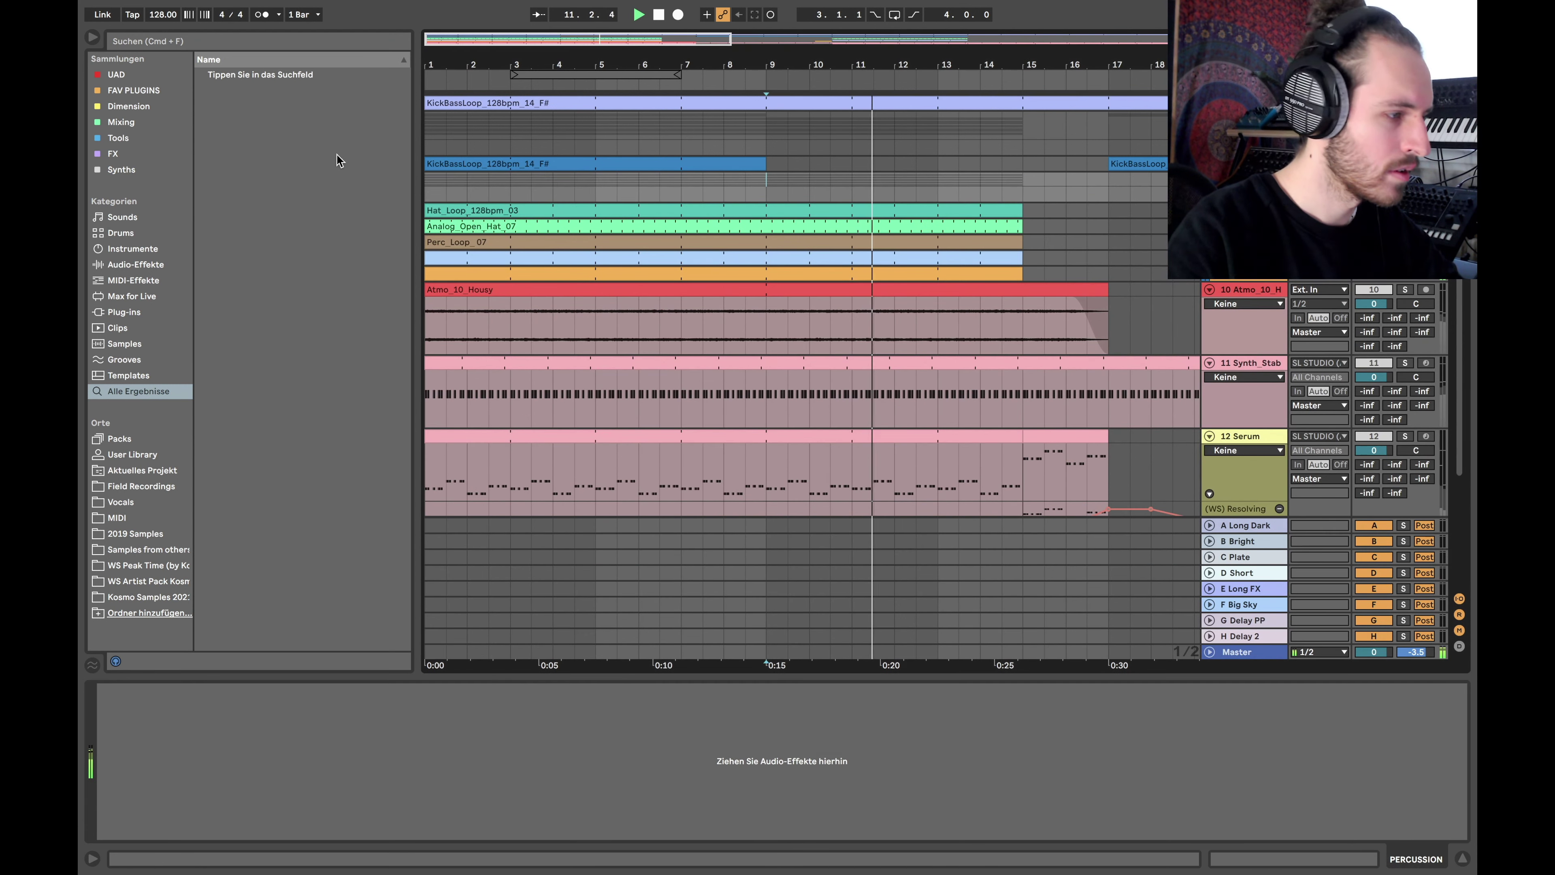
pyautogui.click(743, 138)
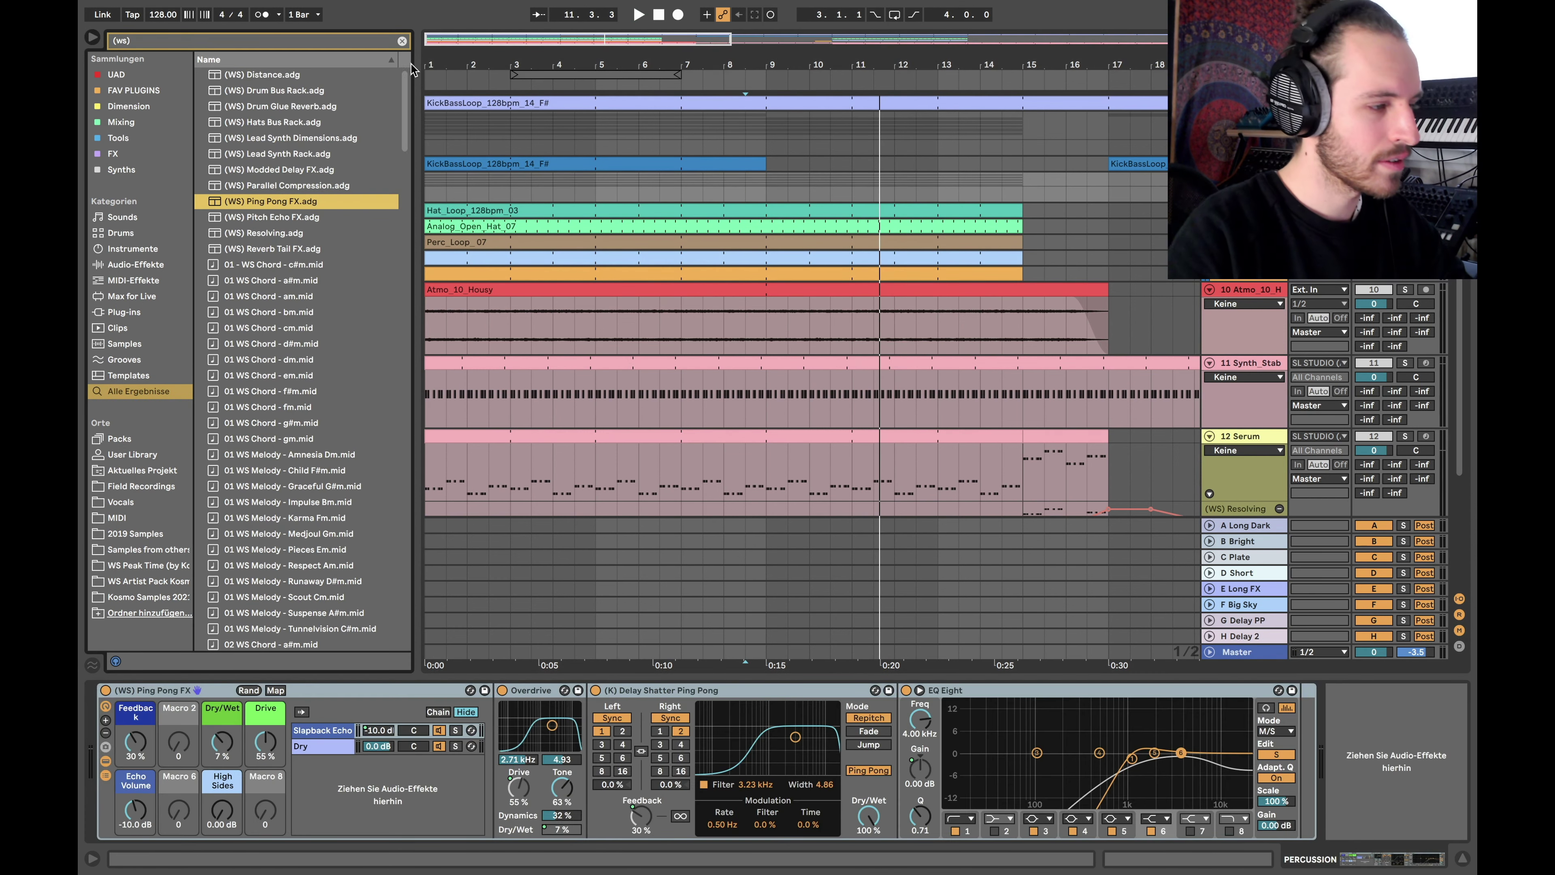
pyautogui.click(401, 41)
# - Set the Ping Pong FX rack's Echo Volume to -20 dB, Dry/Wet to 9 % and Drive to 65 %
pyautogui.click(185, 691)
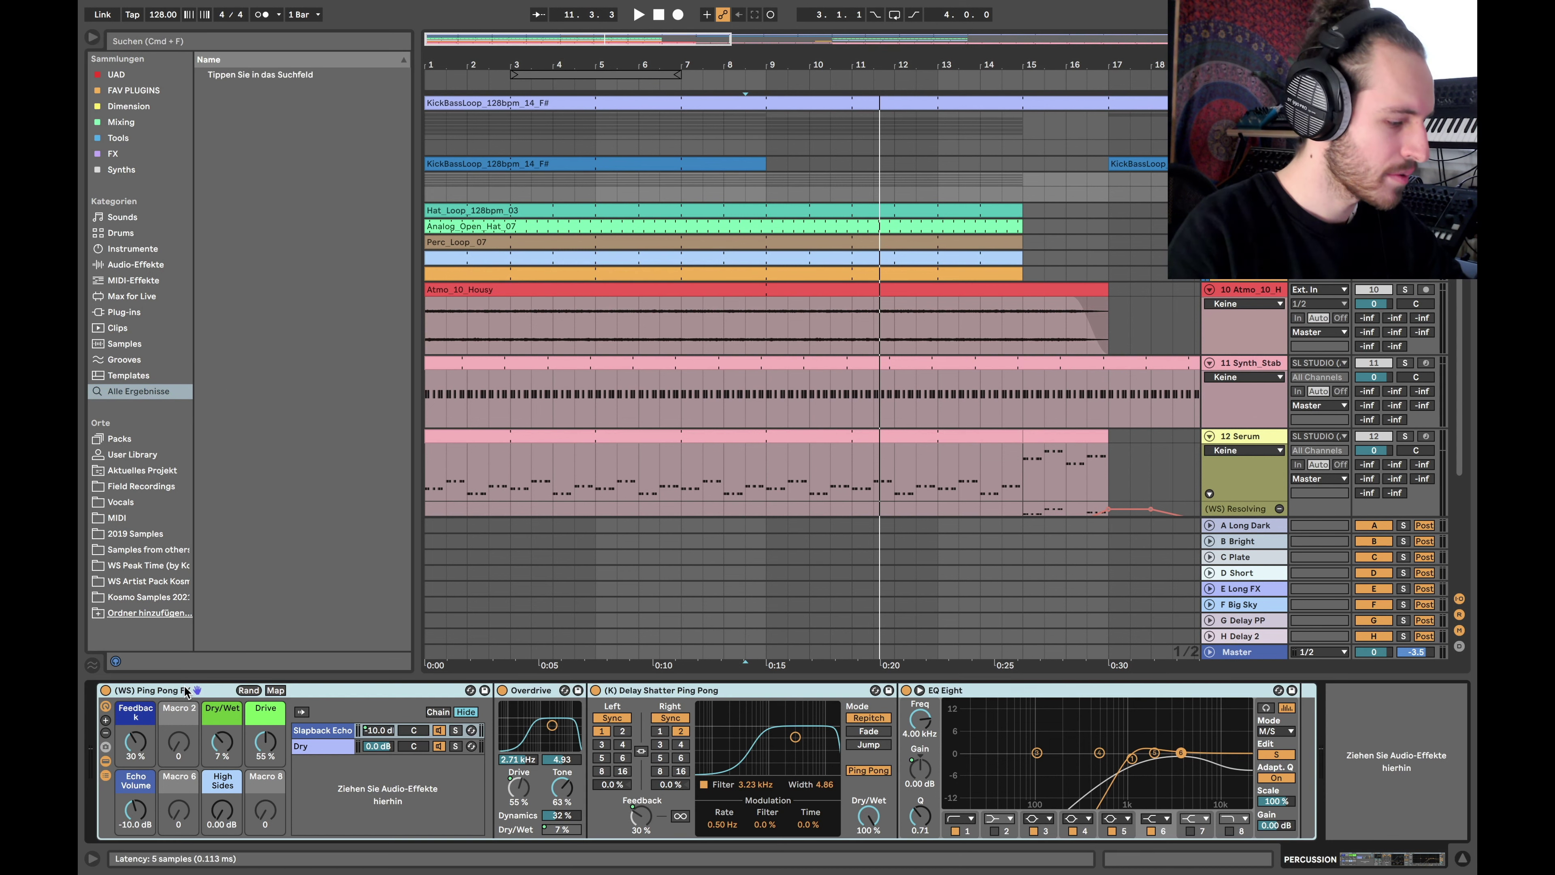
pyautogui.click(332, 729)
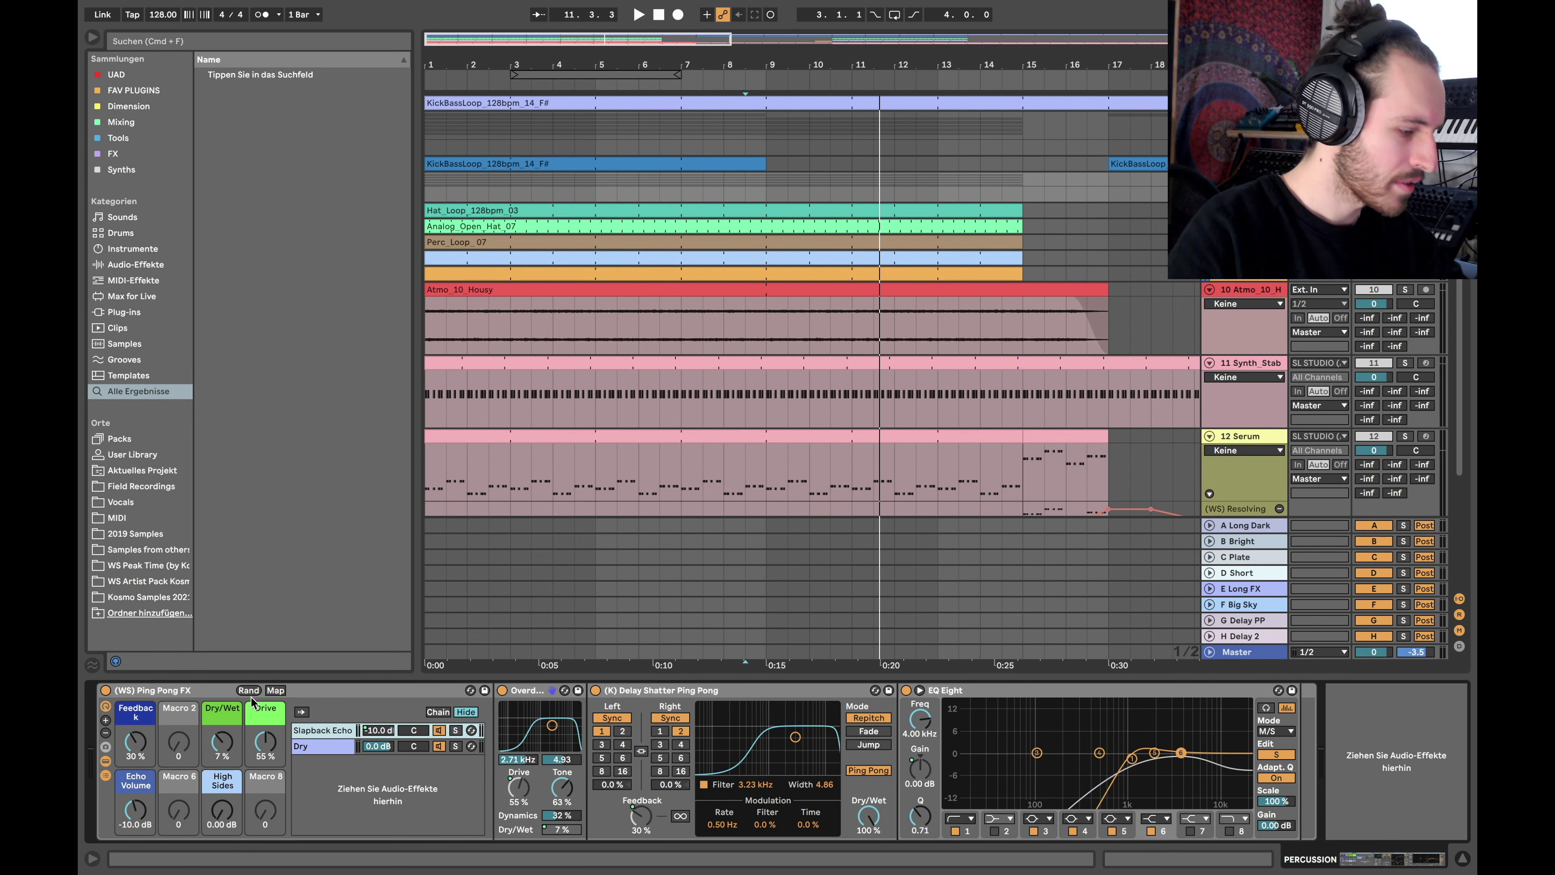
pyautogui.doubleClick(138, 809)
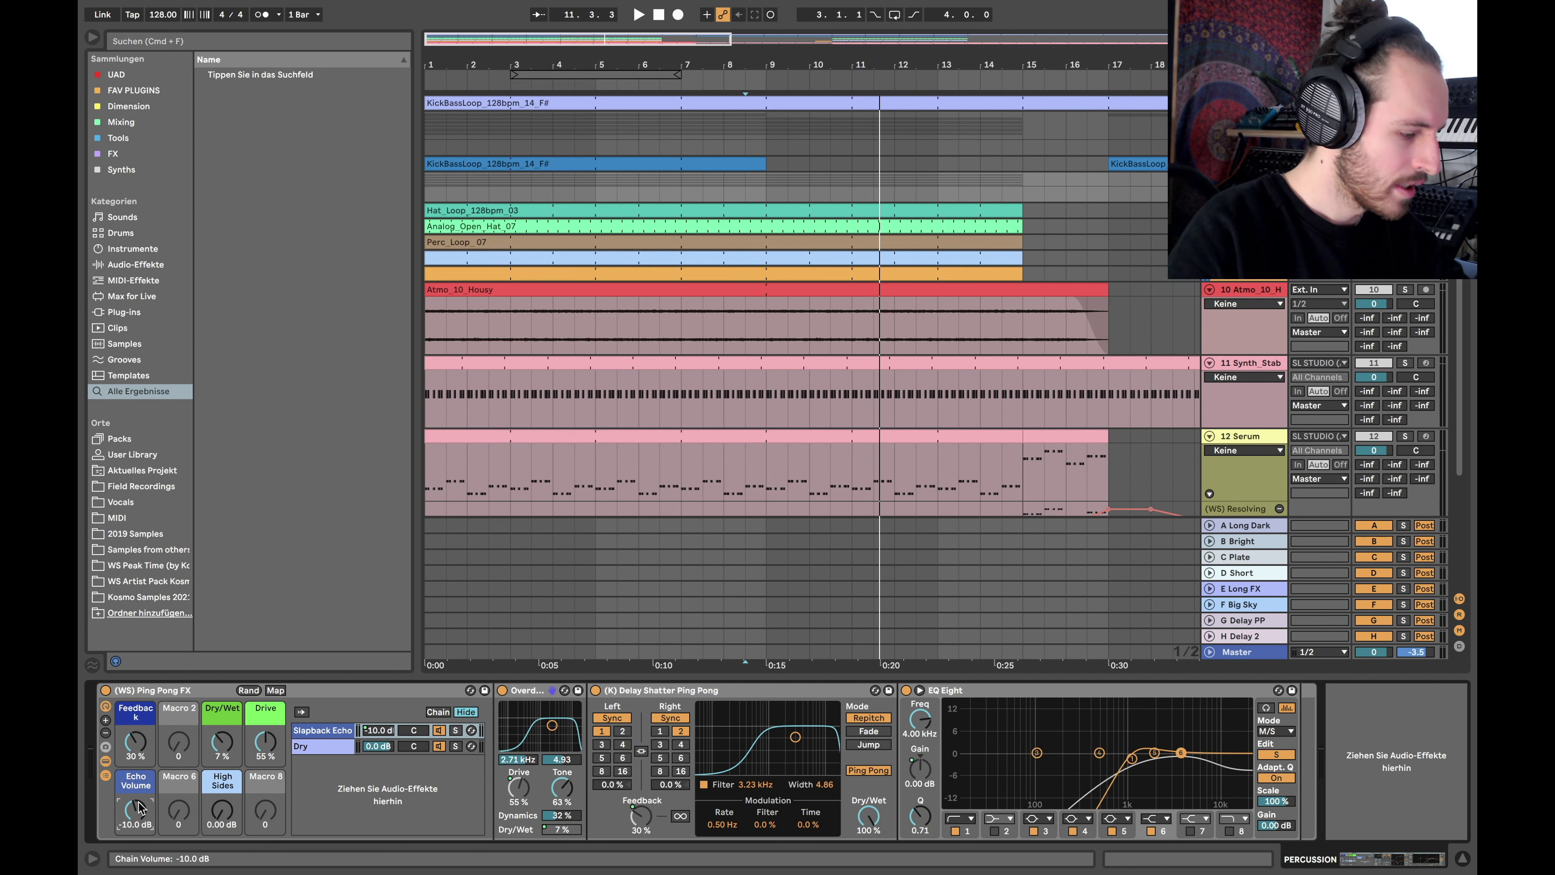
pyautogui.scroll(-1, 684, 208)
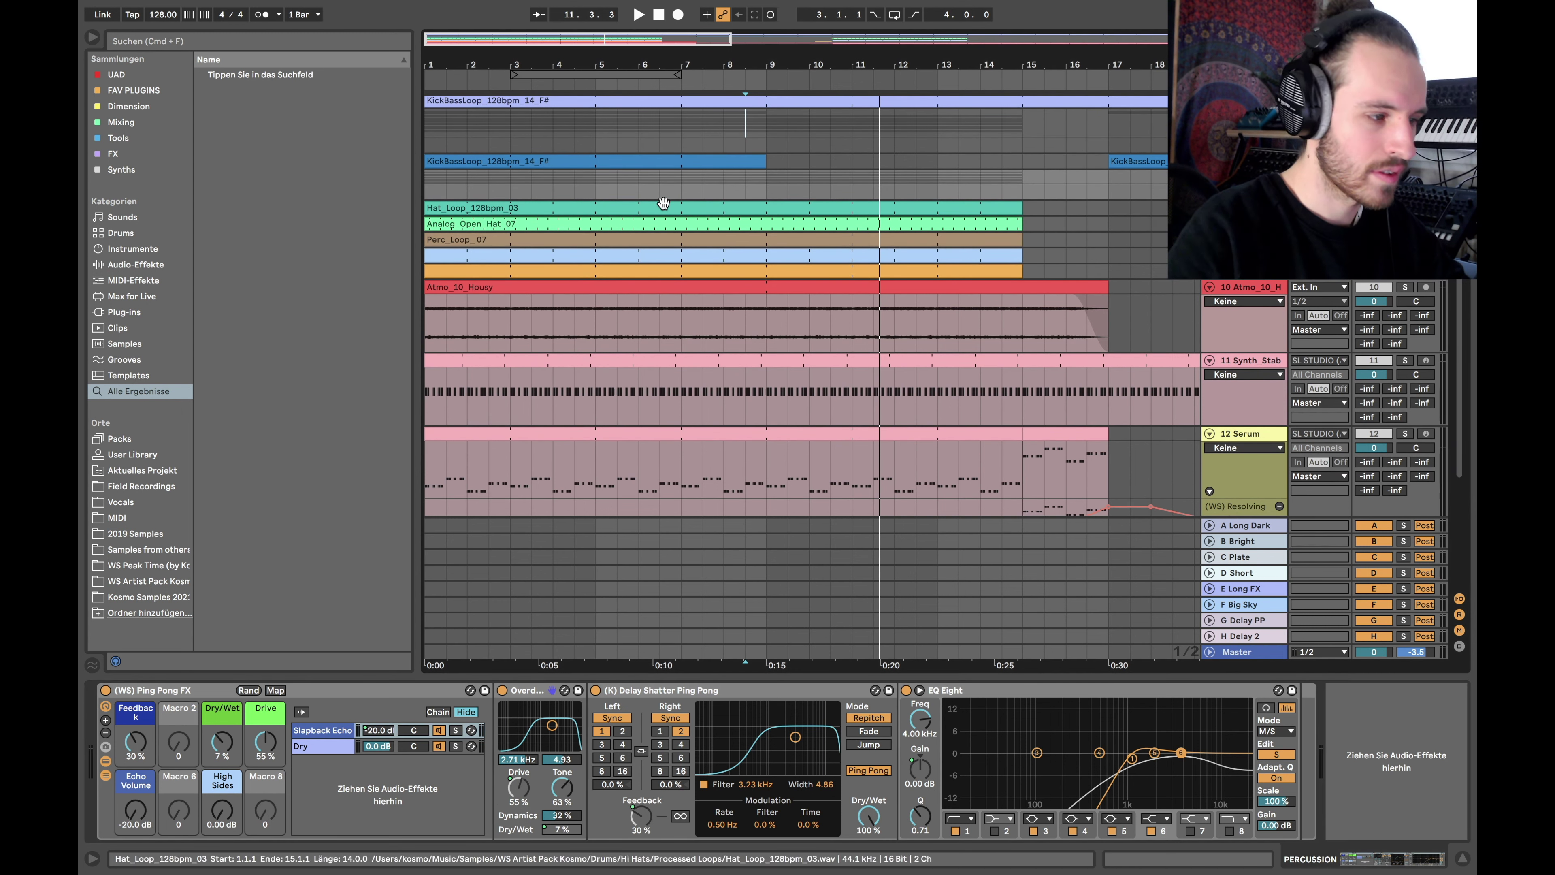
pyautogui.click(427, 188)
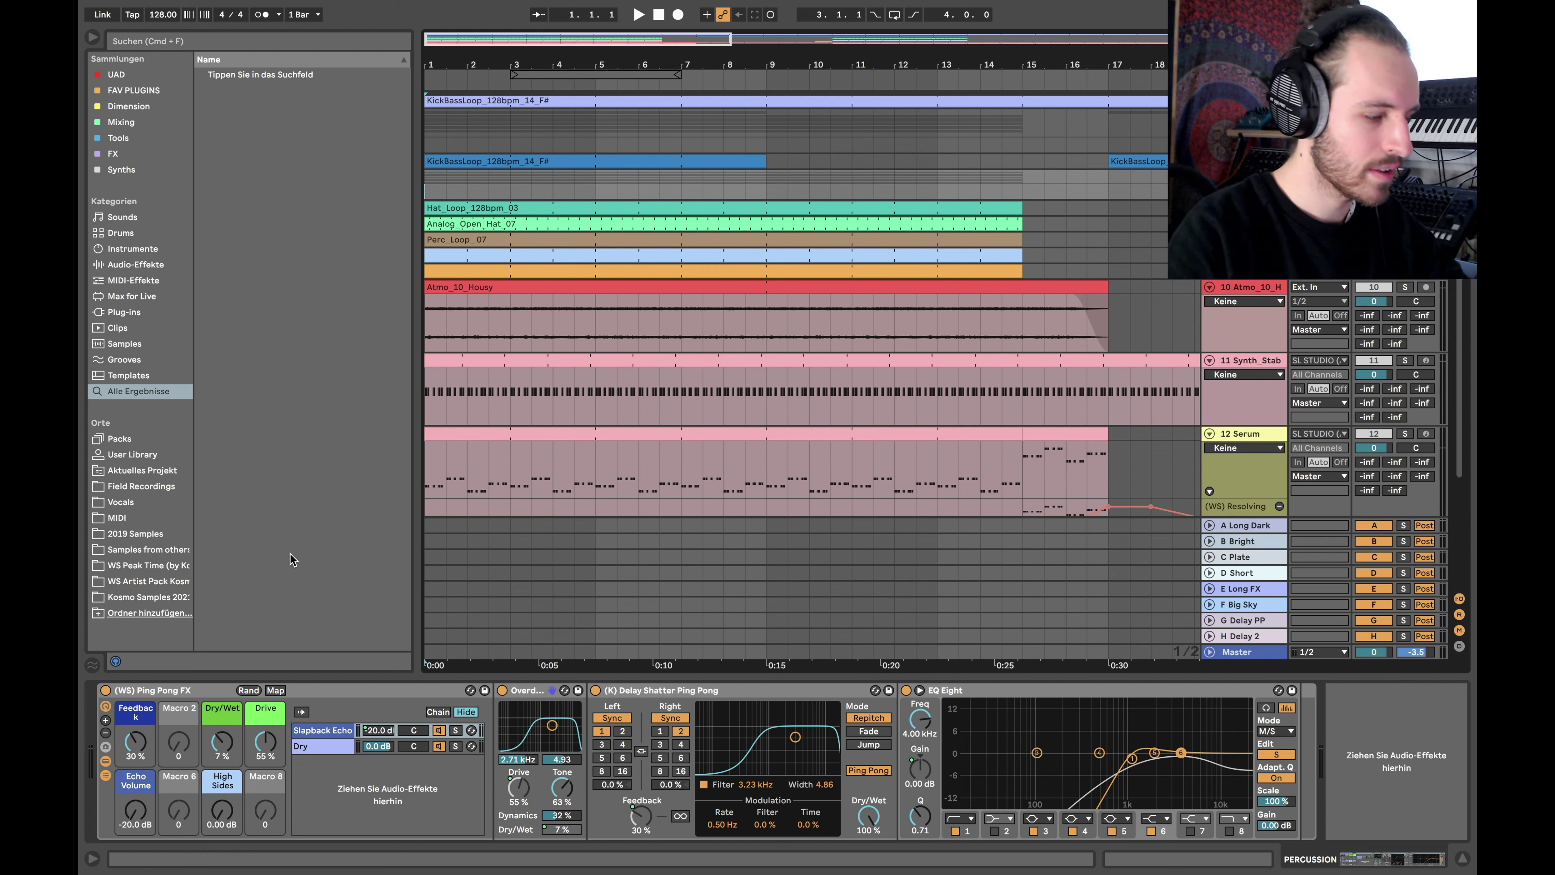
pyautogui.moveTo(136, 810); pyautogui.dragTo(135, 763)
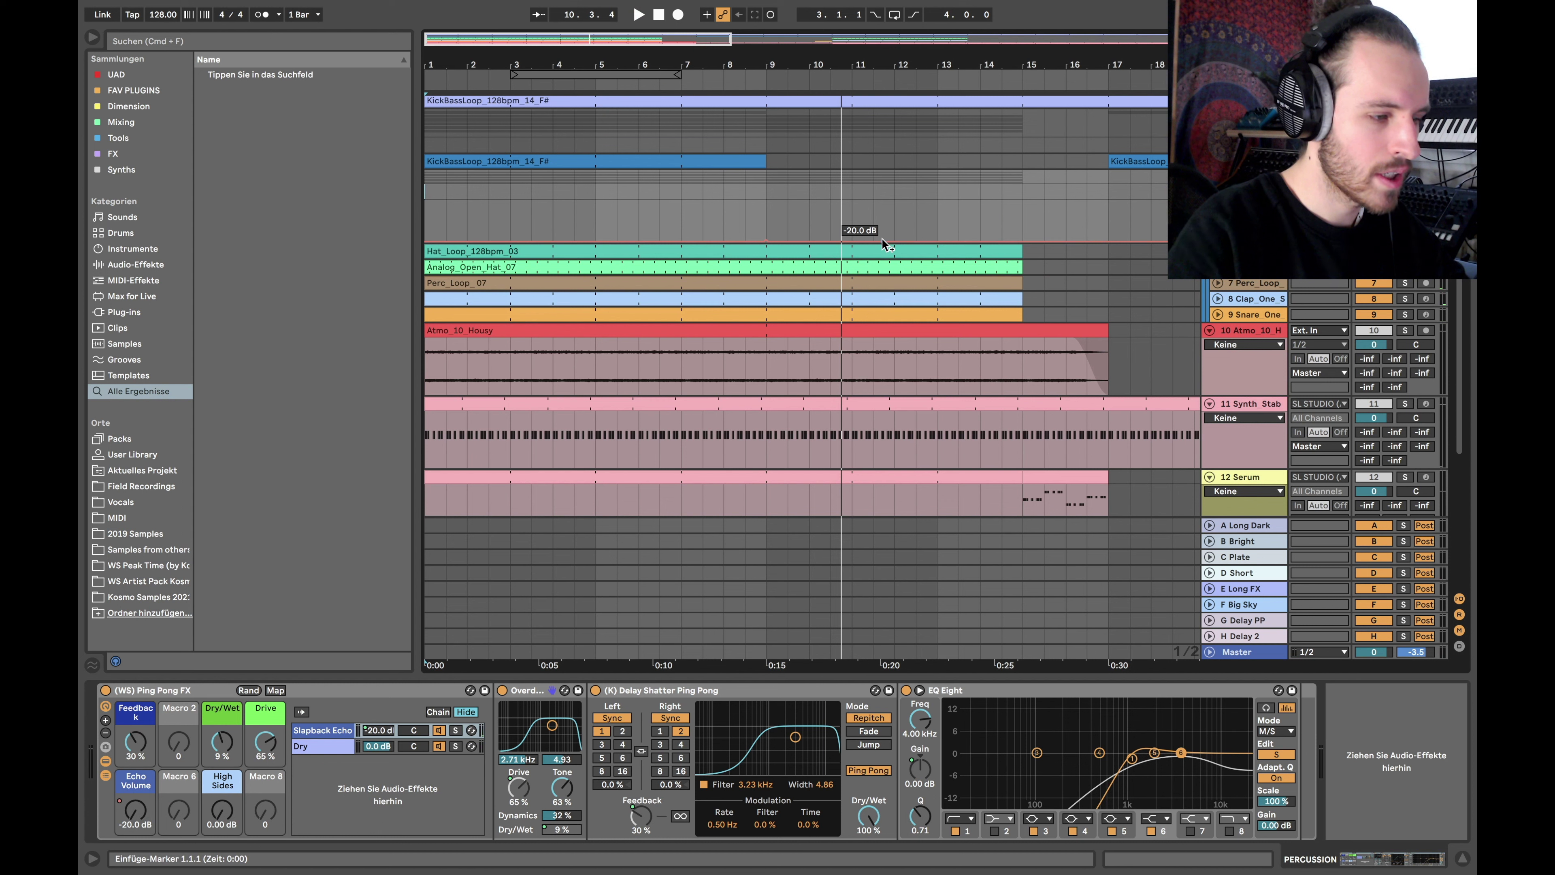
# - Automate Echo Volume rising from bar 9 to -1.91 dB at bar 13, and Feedback rising from 30 % to 53 % by bar 15
pyautogui.moveTo(883, 241); pyautogui.dragTo(852, 215)
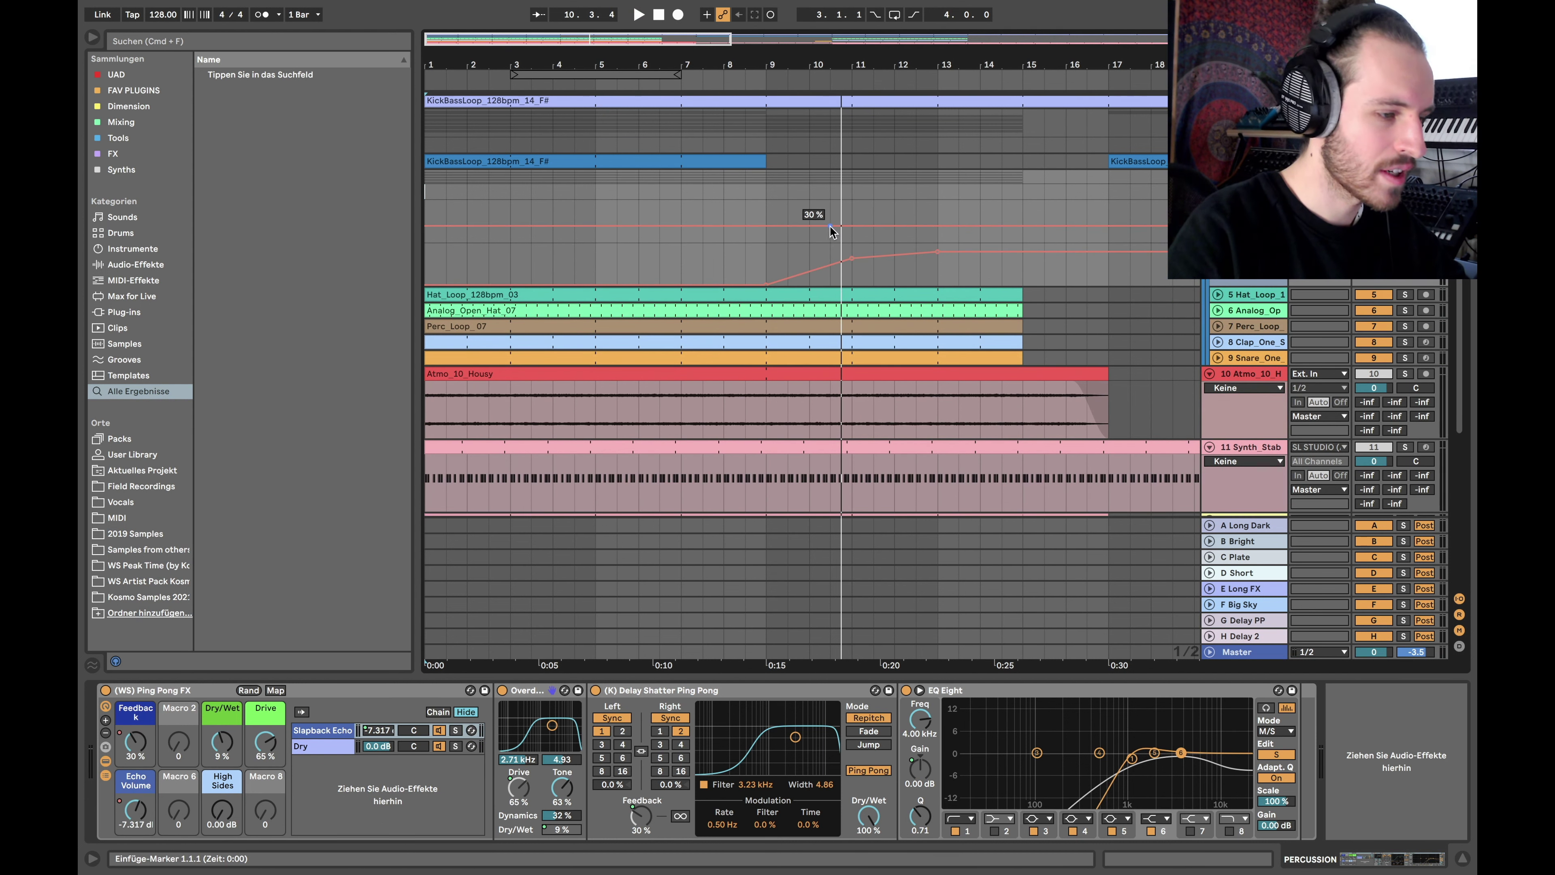
pyautogui.moveTo(833, 227); pyautogui.dragTo(1122, 252)
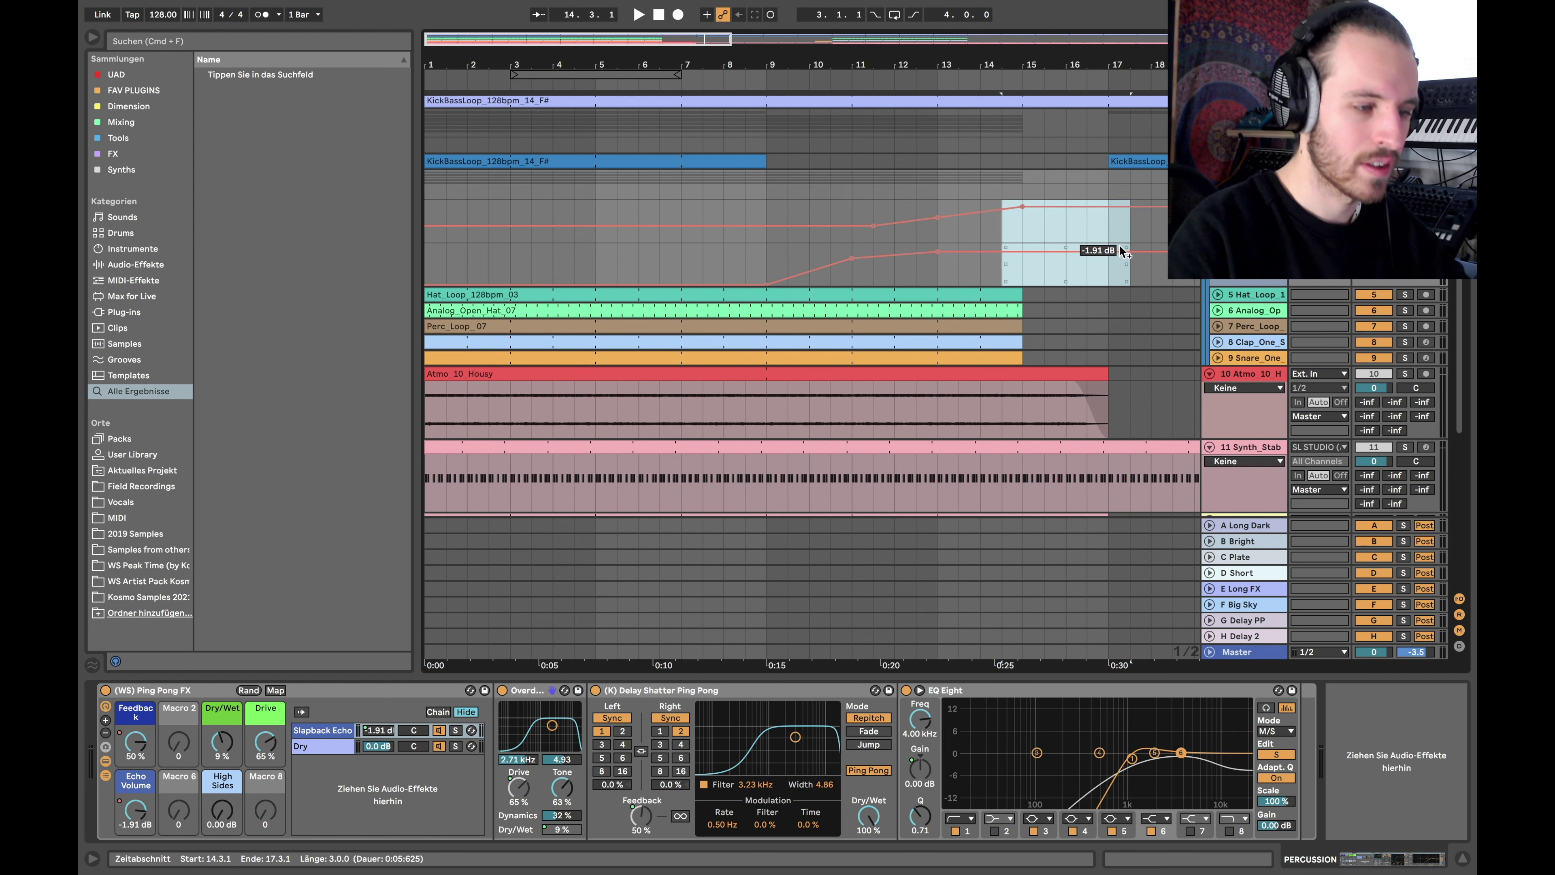
pyautogui.moveTo(1029, 293); pyautogui.dragTo(1105, 352)
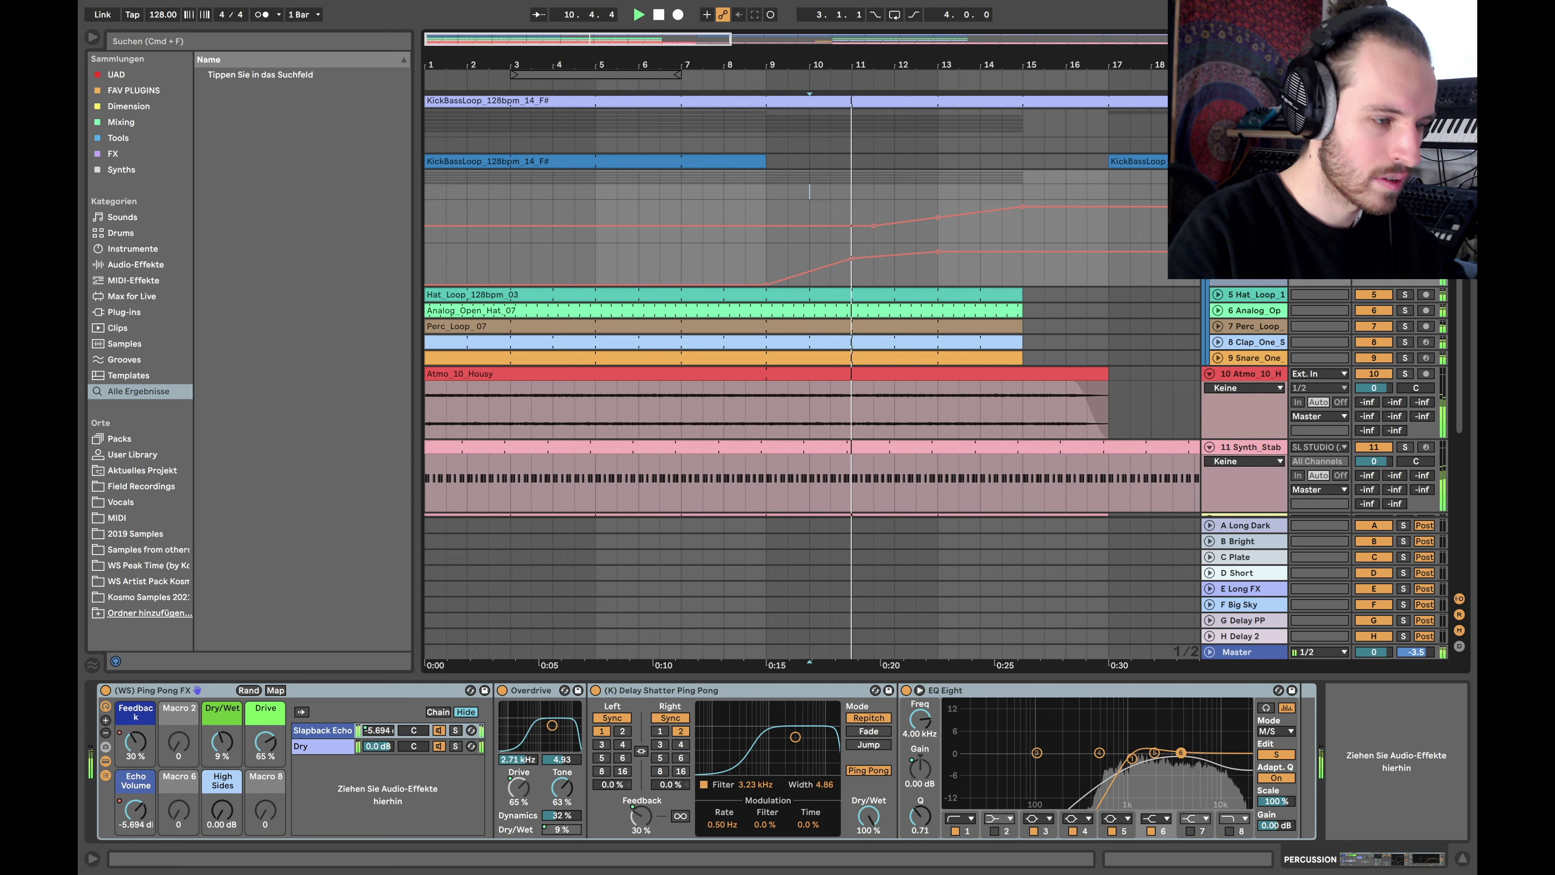
# - Stretch the Echo Volume rise to about bar 12.5 and bar 15, and lower its final level to about -3.6 dB
pyautogui.scroll(-3, 848, 257)
pyautogui.moveTo(761, 197); pyautogui.dragTo(826, 197)
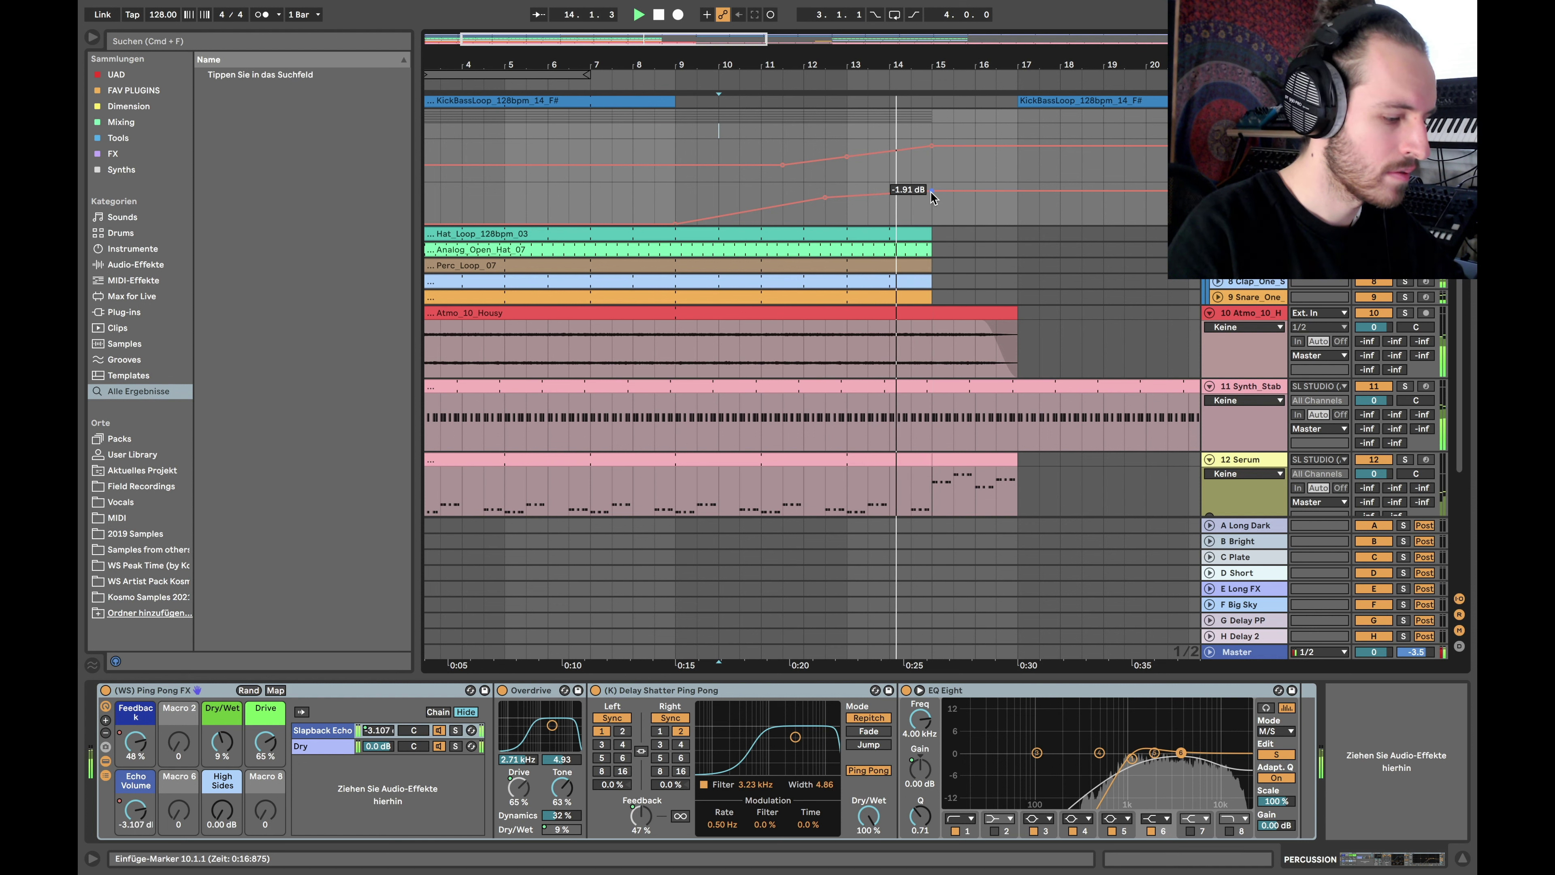
pyautogui.hscroll(2, 932, 197)
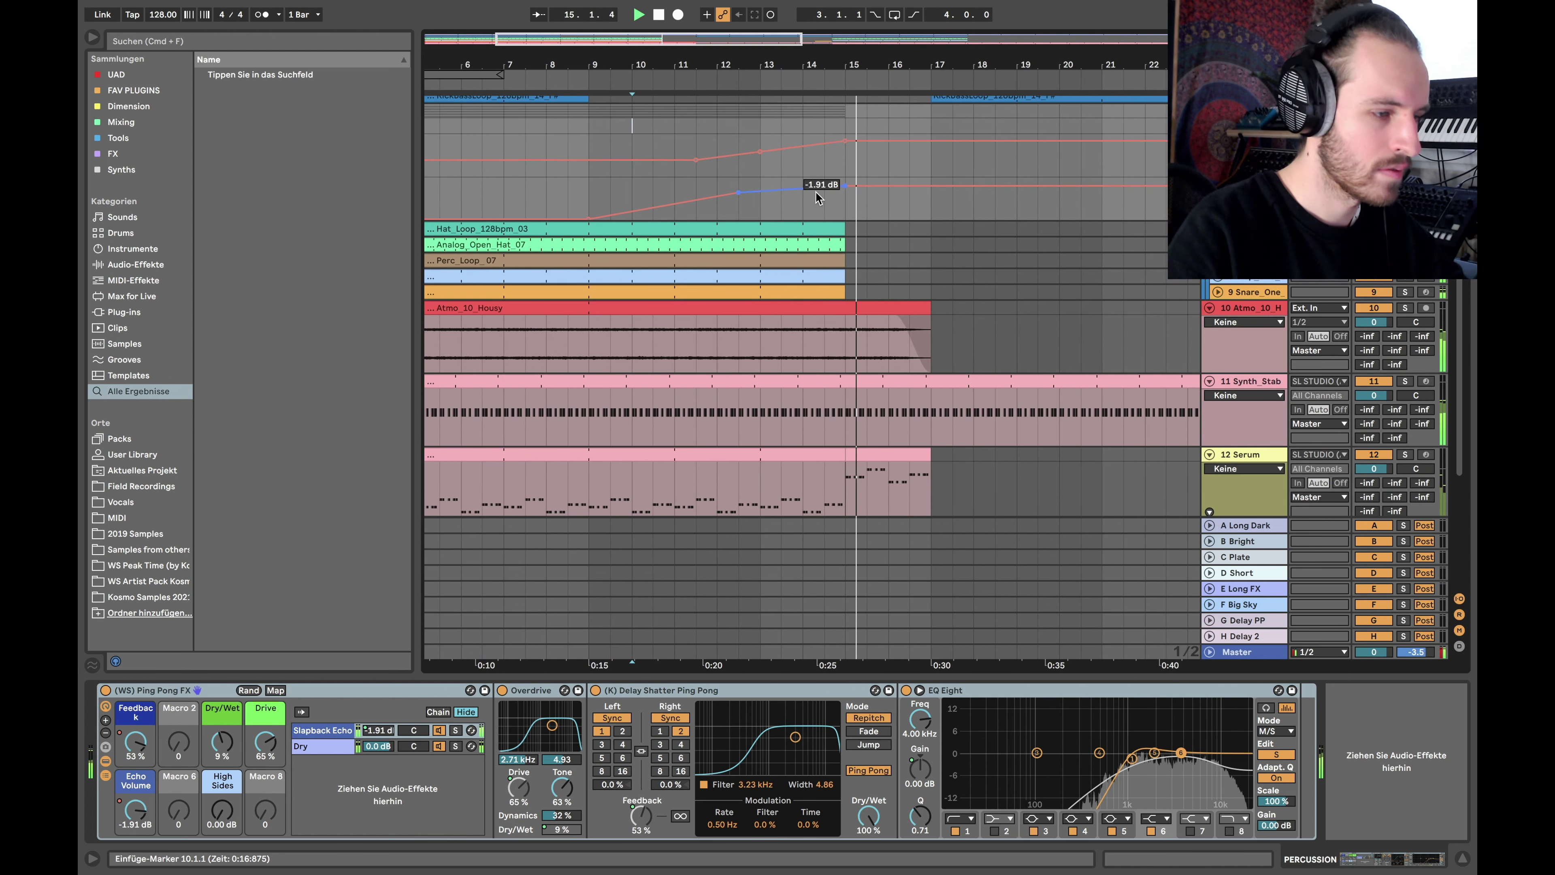
pyautogui.moveTo(816, 191); pyautogui.dragTo(816, 194)
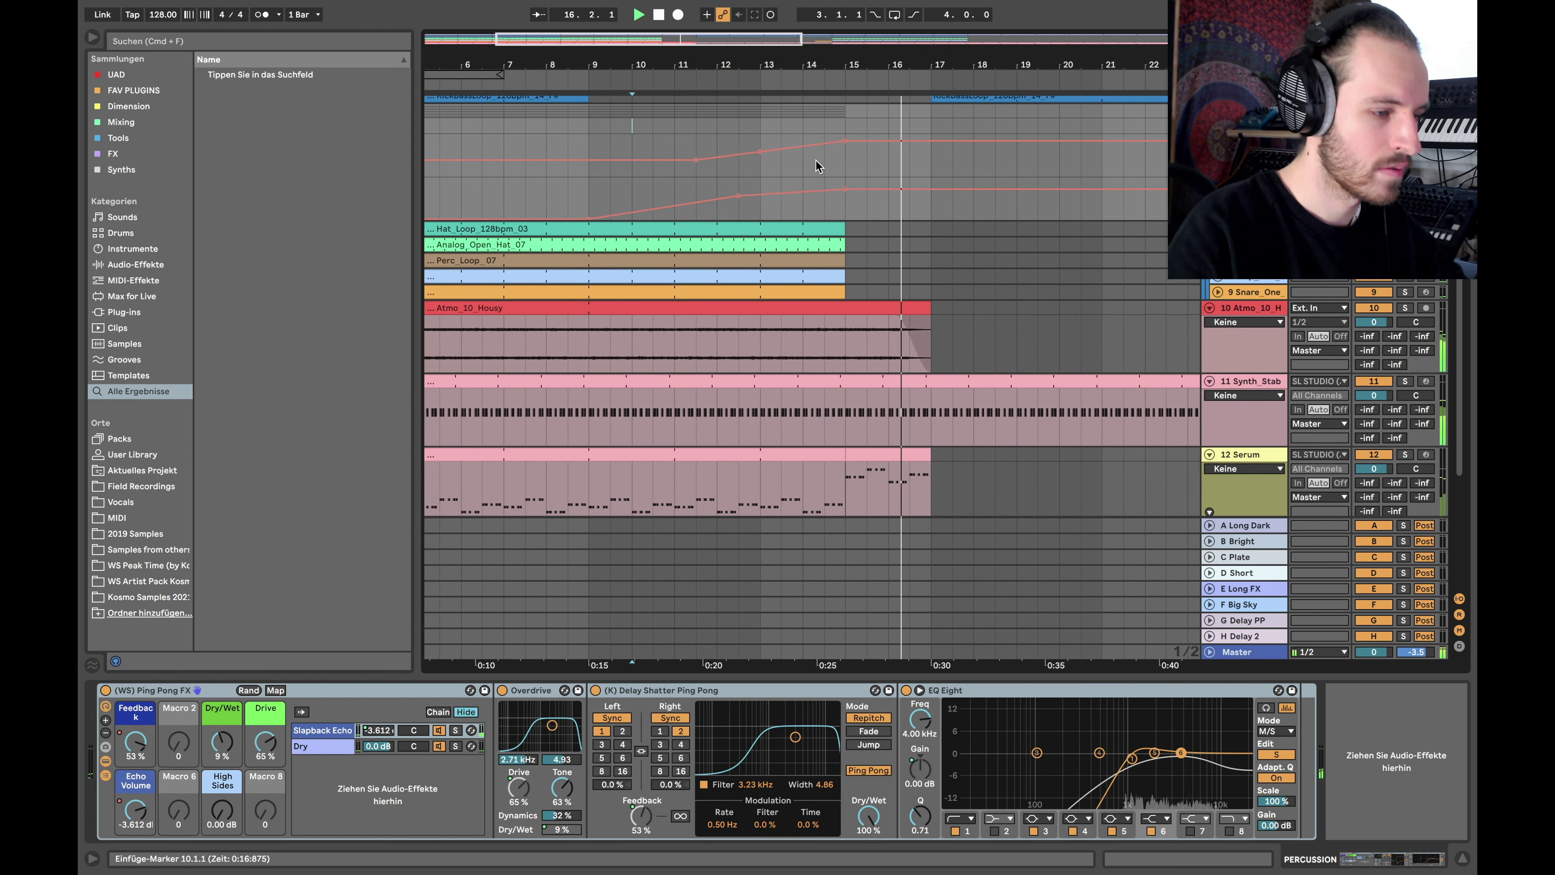
# - Cut the Synth_Stab part out between bars 15 and 17 so the track pauses before the drop
pyautogui.scroll(-5, 816, 165)
pyautogui.press('a')
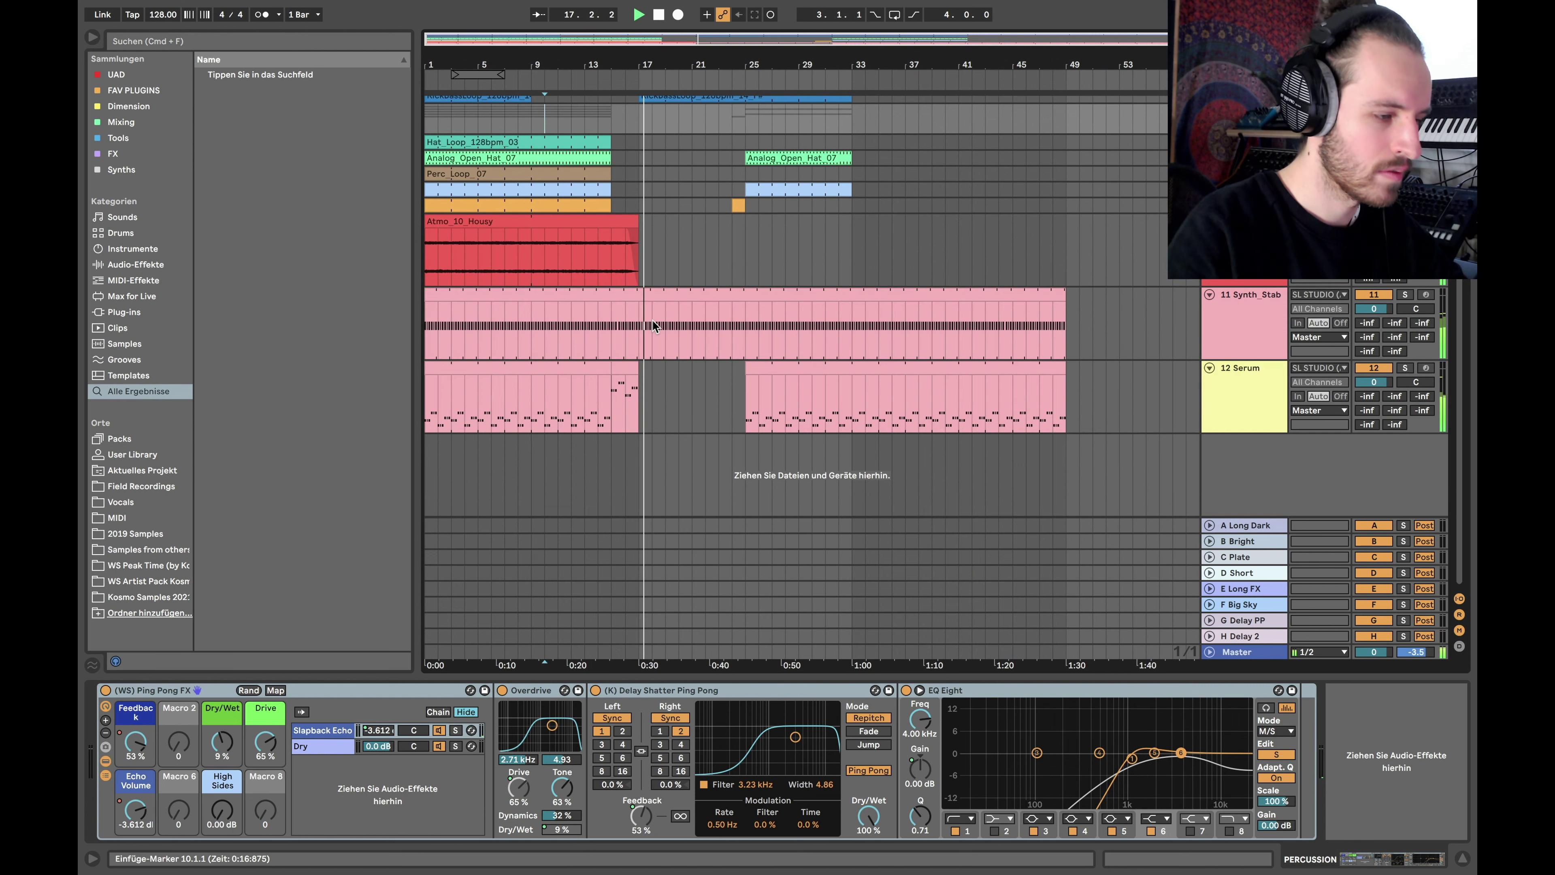
pyautogui.press('super+alt+l')
pyautogui.scroll(5, 601, 370)
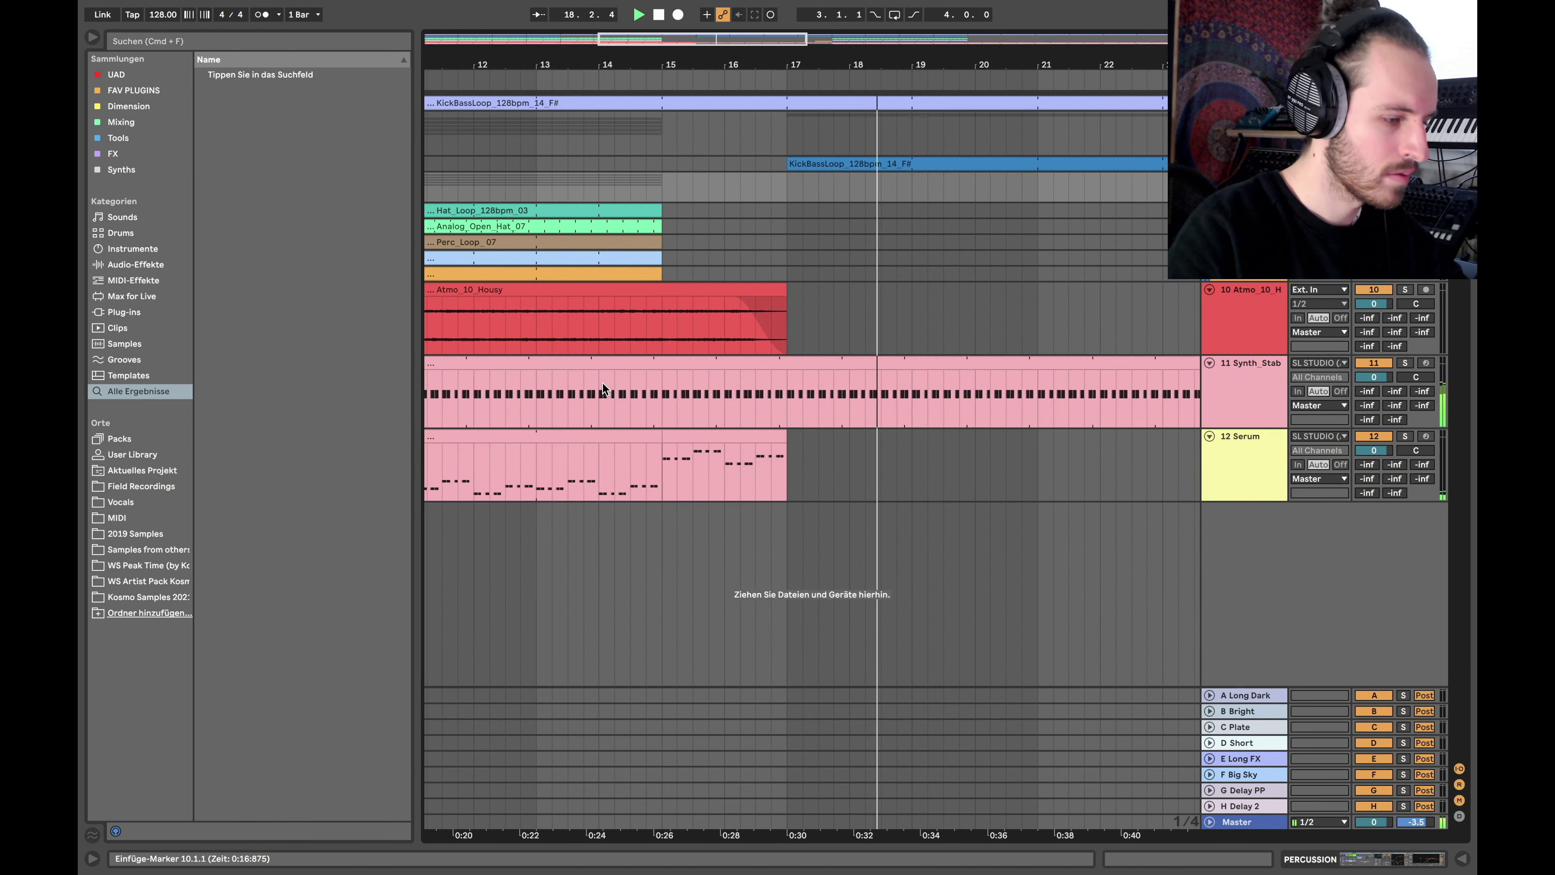
pyautogui.moveTo(662, 396); pyautogui.dragTo(764, 394)
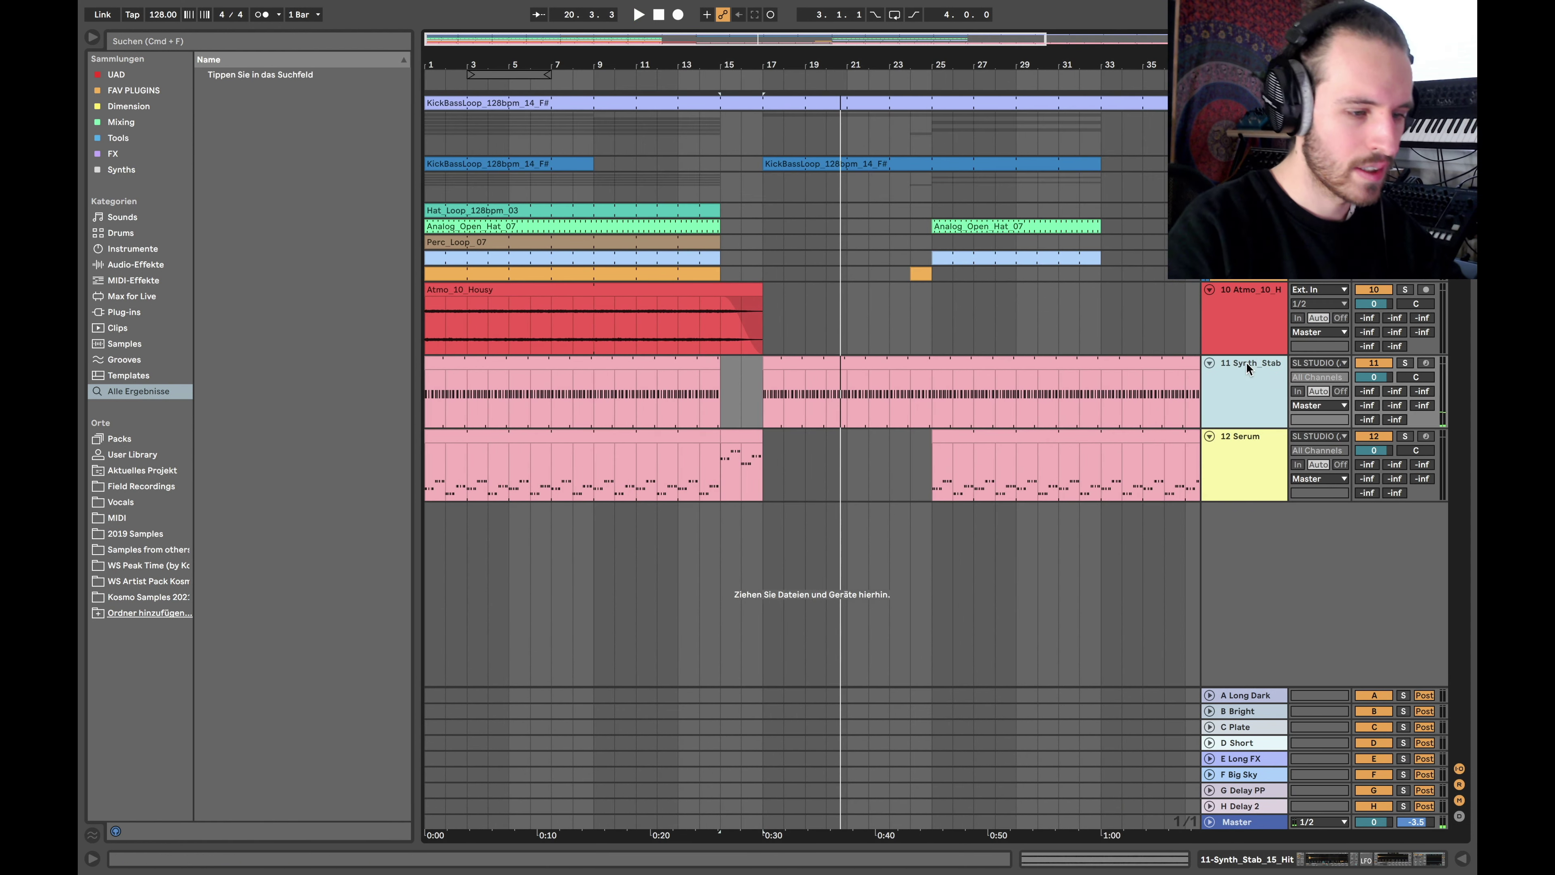
# - Add an audio track below Serum and open the sample pack's Reverse FX folder under Melodics
pyautogui.click(1229, 487)
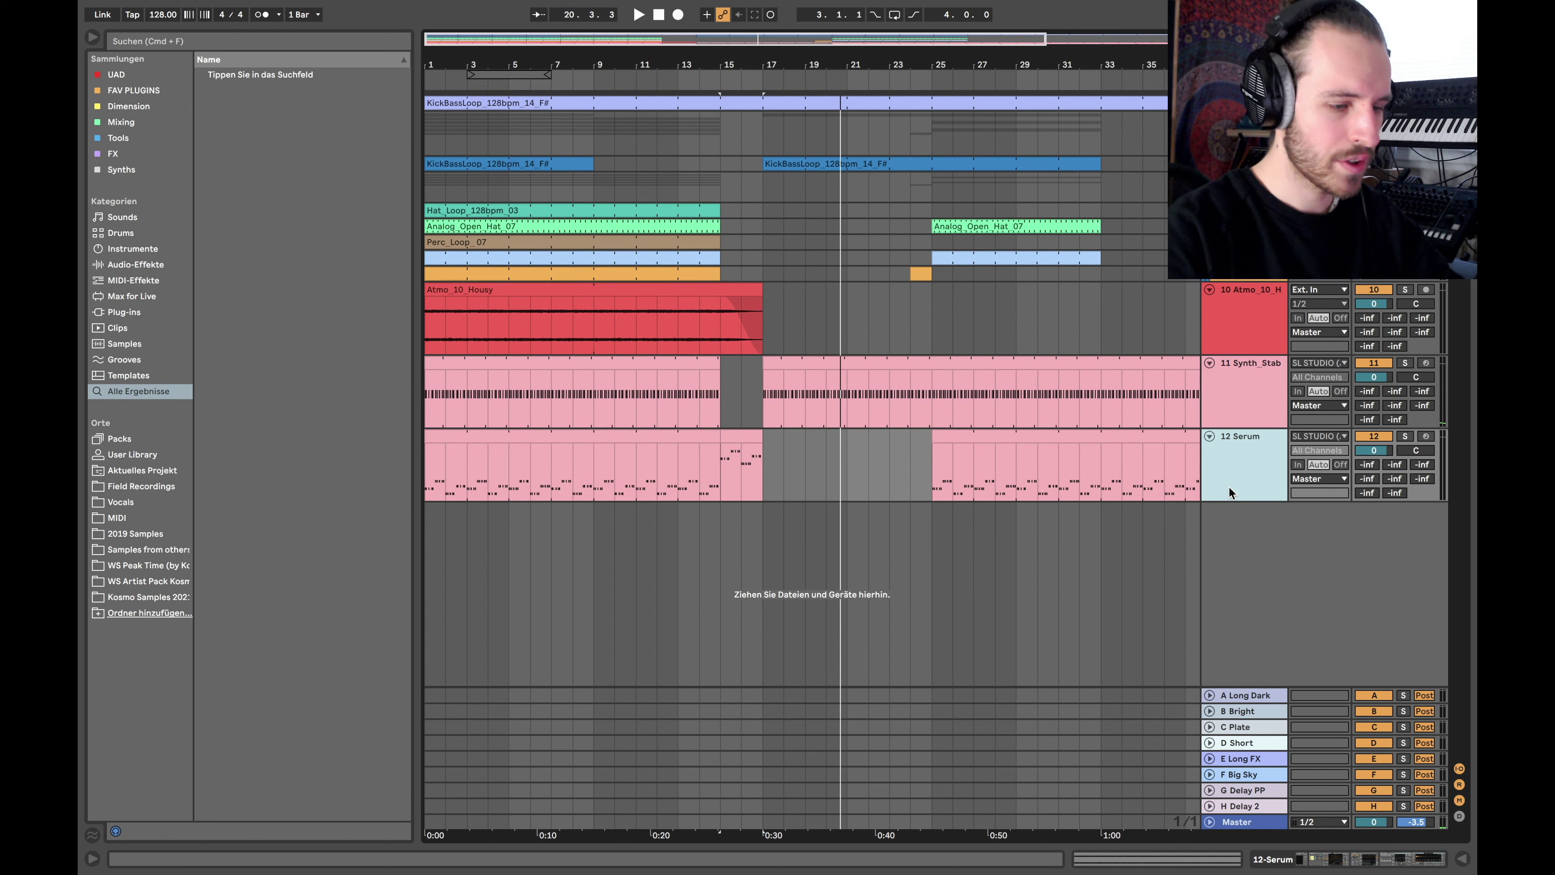
pyautogui.press('super+t')
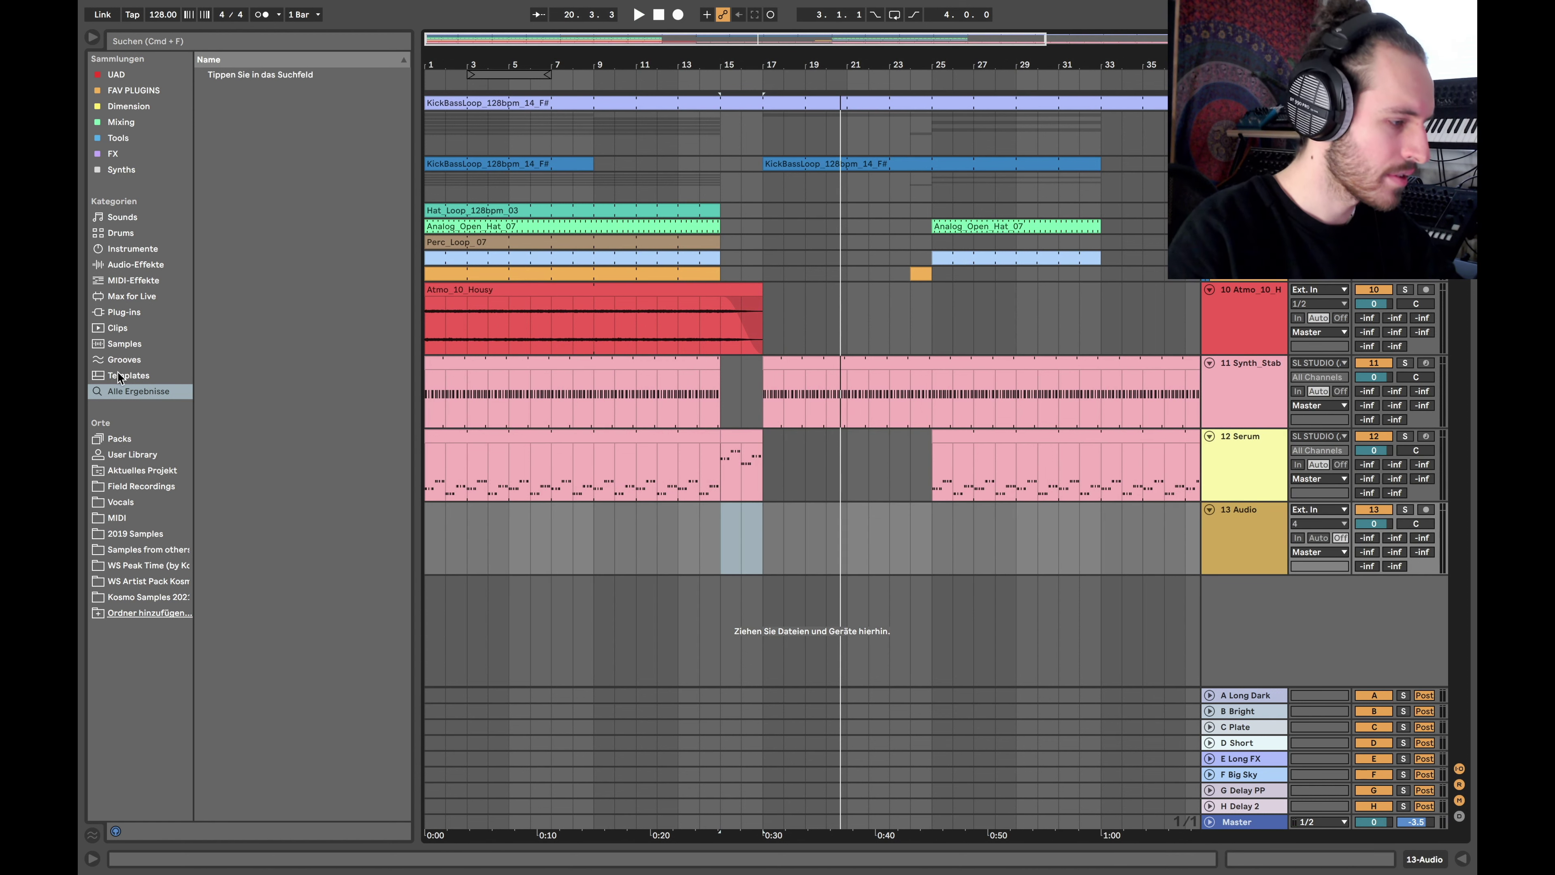
pyautogui.click(146, 580)
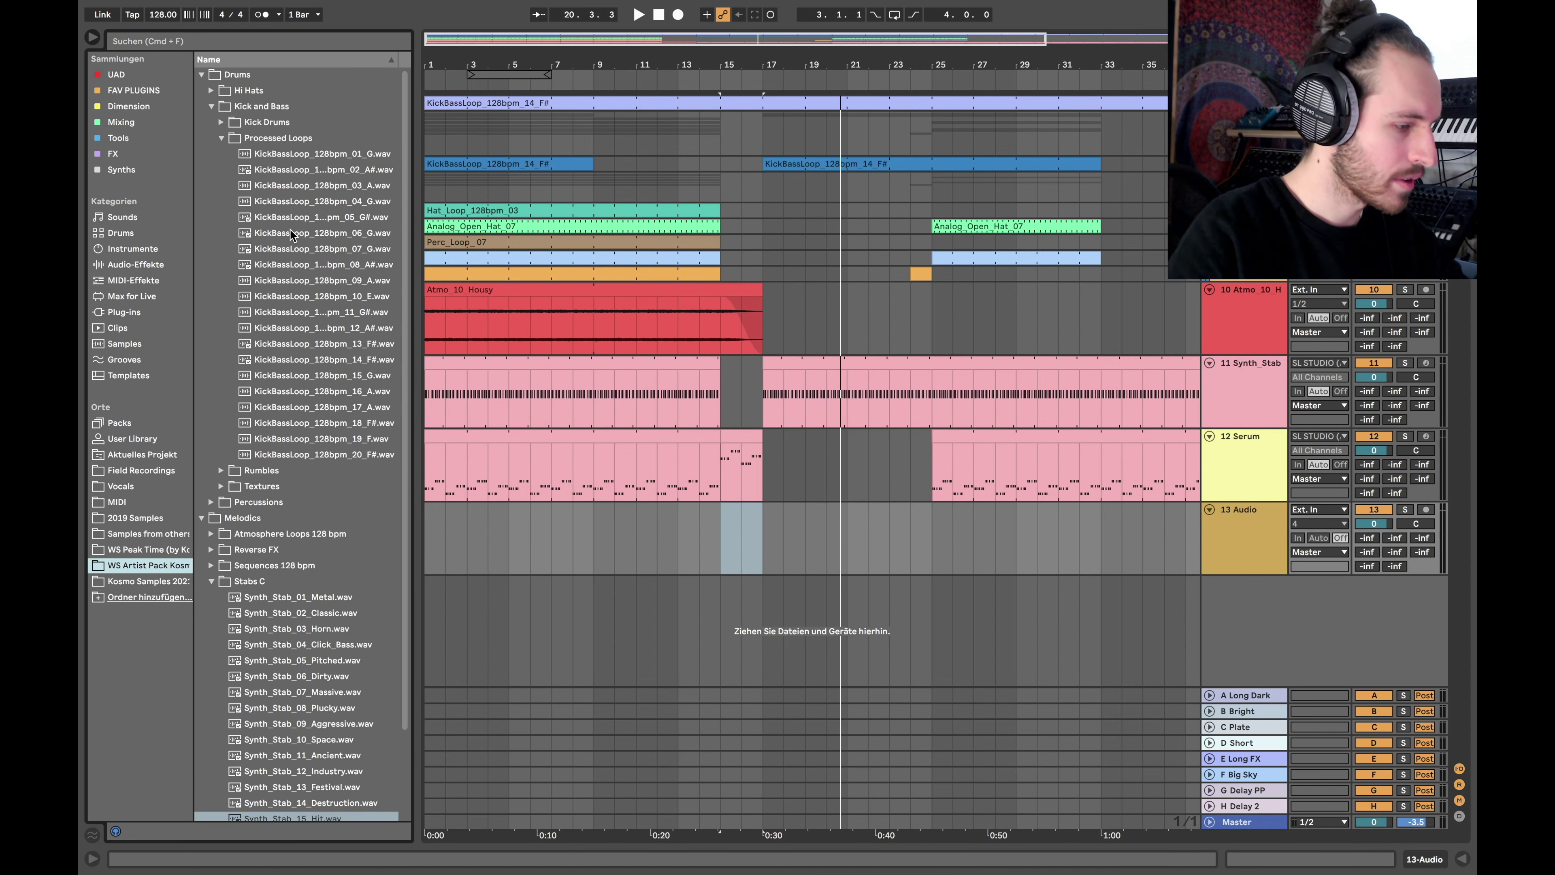
pyautogui.click(221, 139)
pyautogui.click(212, 233)
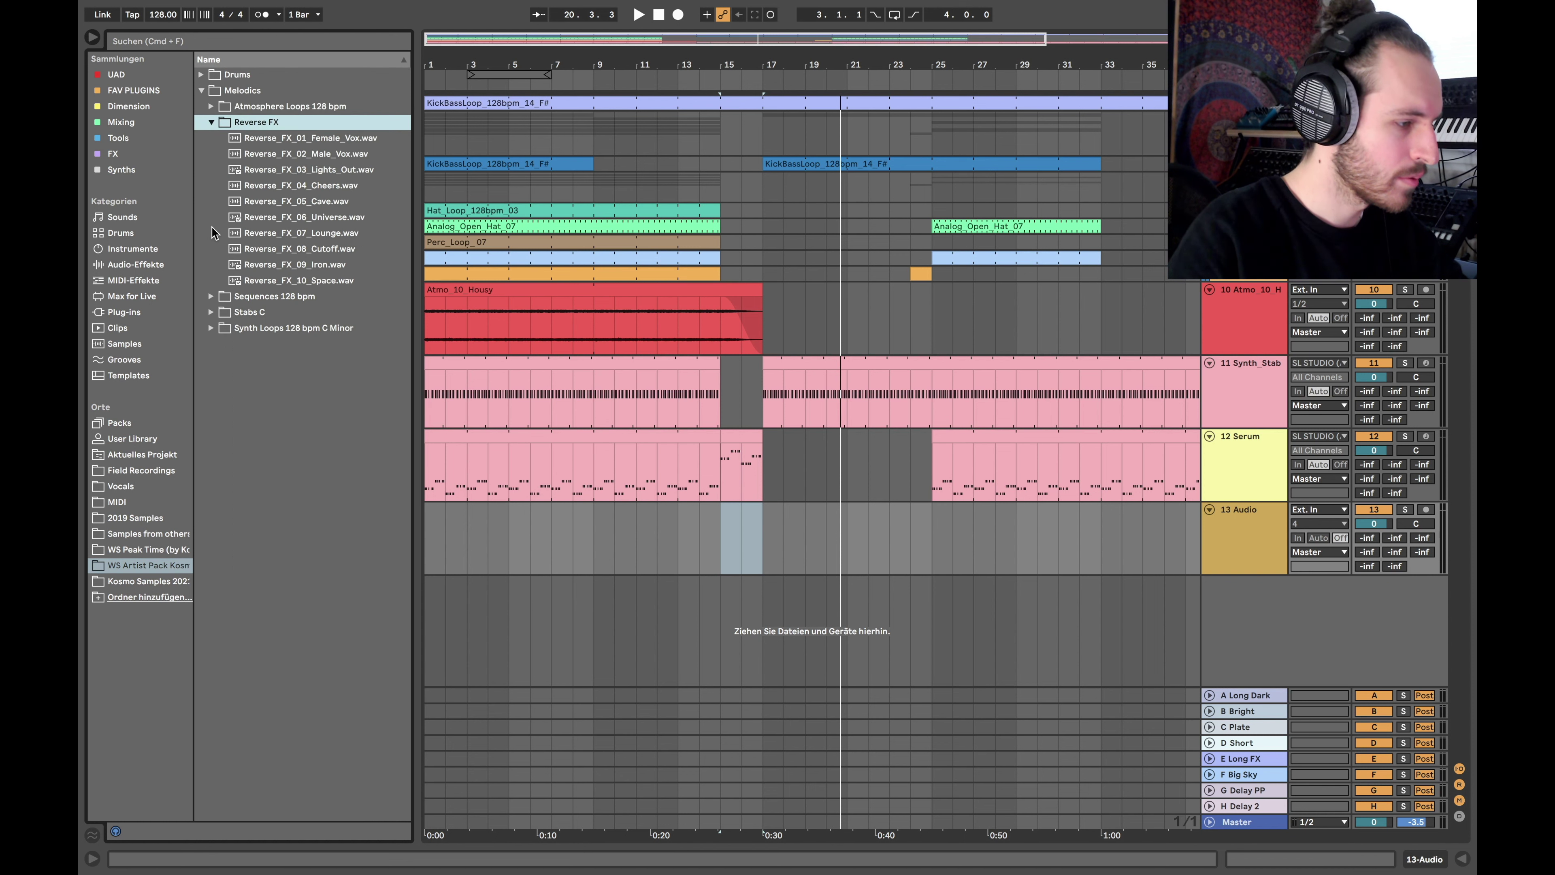
# - Audition several reverse effects and place Reverse_FX_08_Cutoff at bar 14 on the new audio track with a fade-in of almost three bars
pyautogui.click(324, 141)
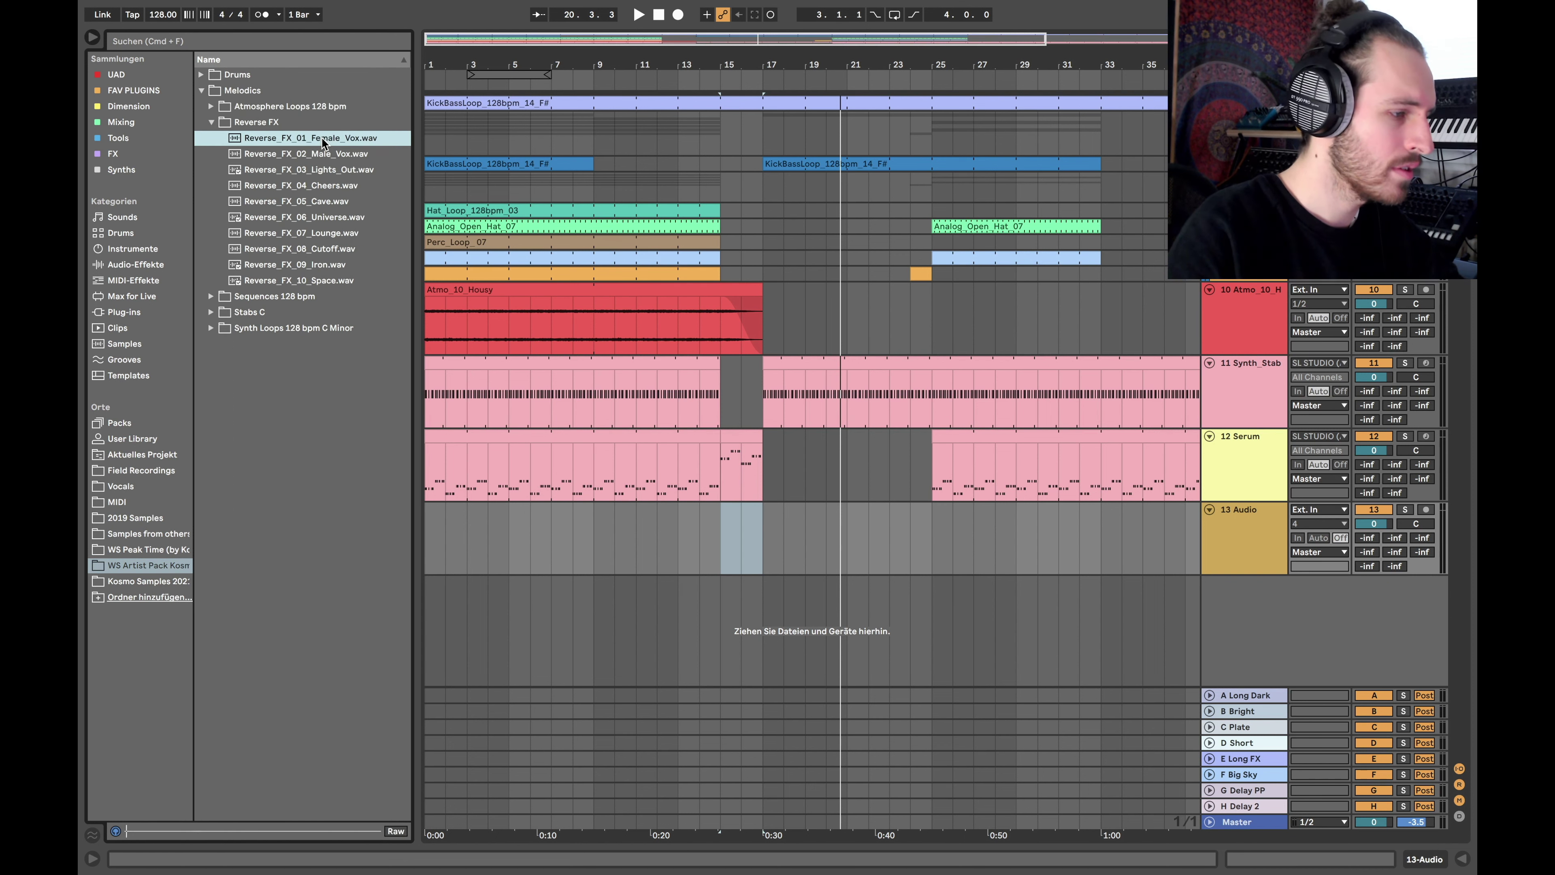
pyautogui.click(330, 202)
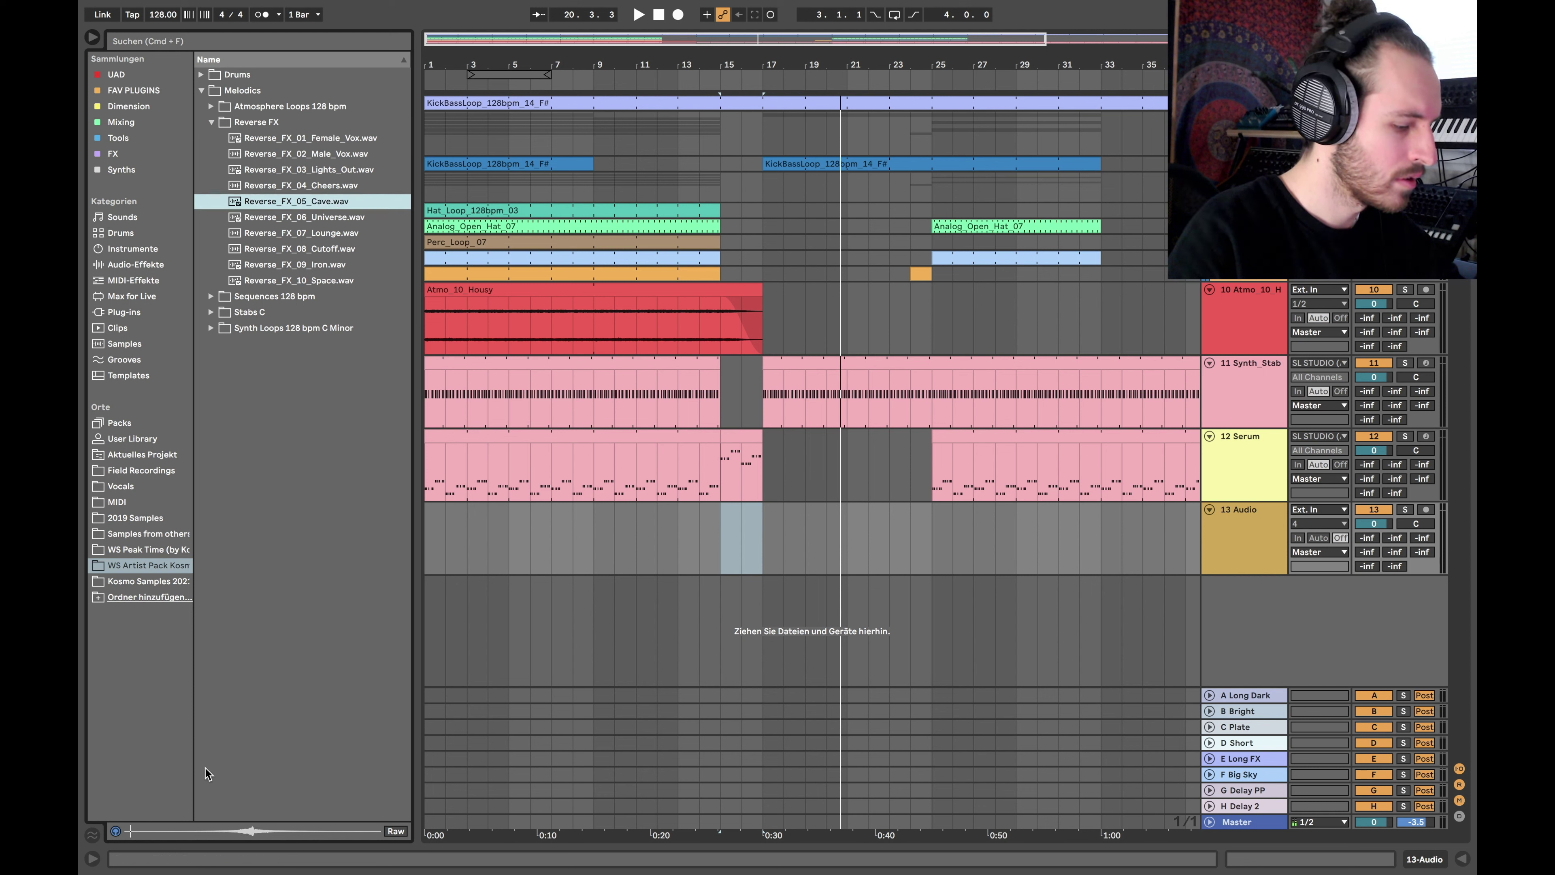
pyautogui.click(330, 247)
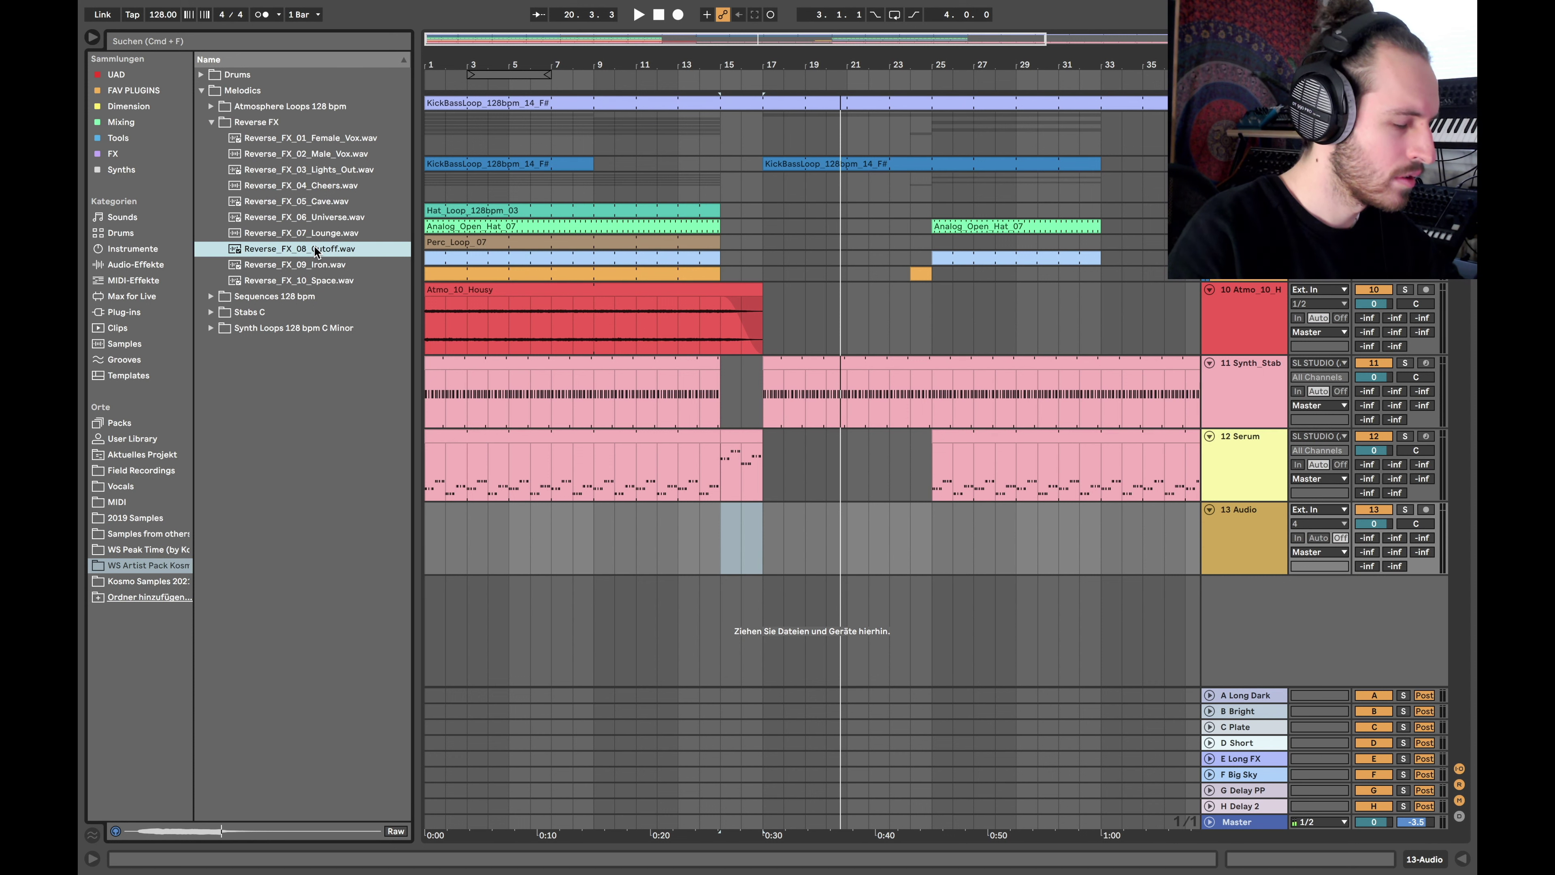
pyautogui.moveTo(315, 251); pyautogui.dragTo(618, 535)
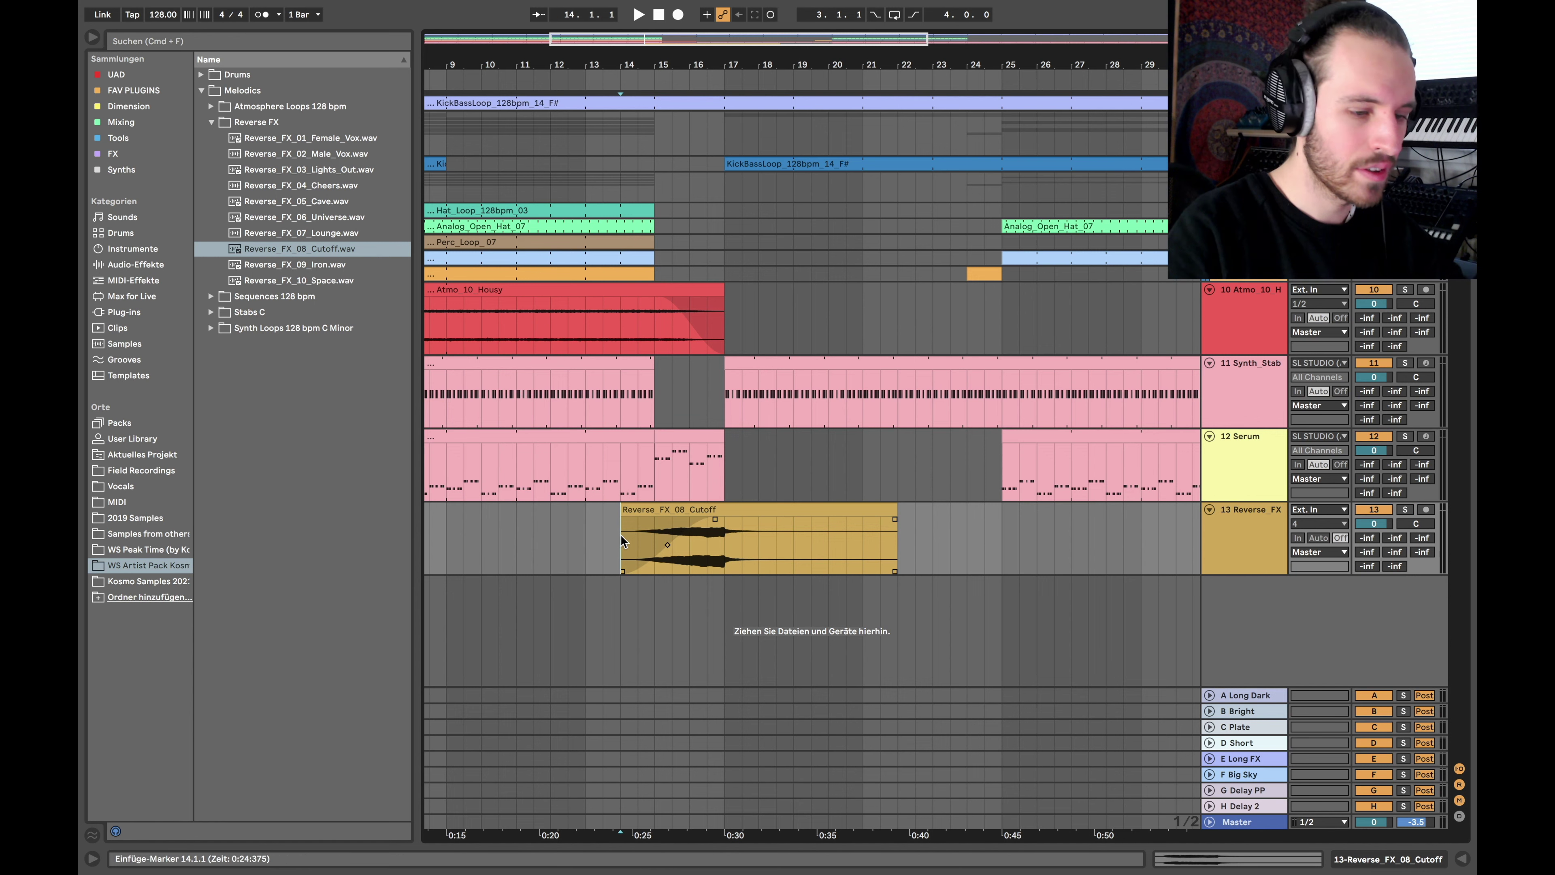
# - Transpose the Reverse_FX_08_Cutoff clip to -6 st and set its gain to 1.50 dB while playing it in context
pyautogui.doubleClick(621, 535)
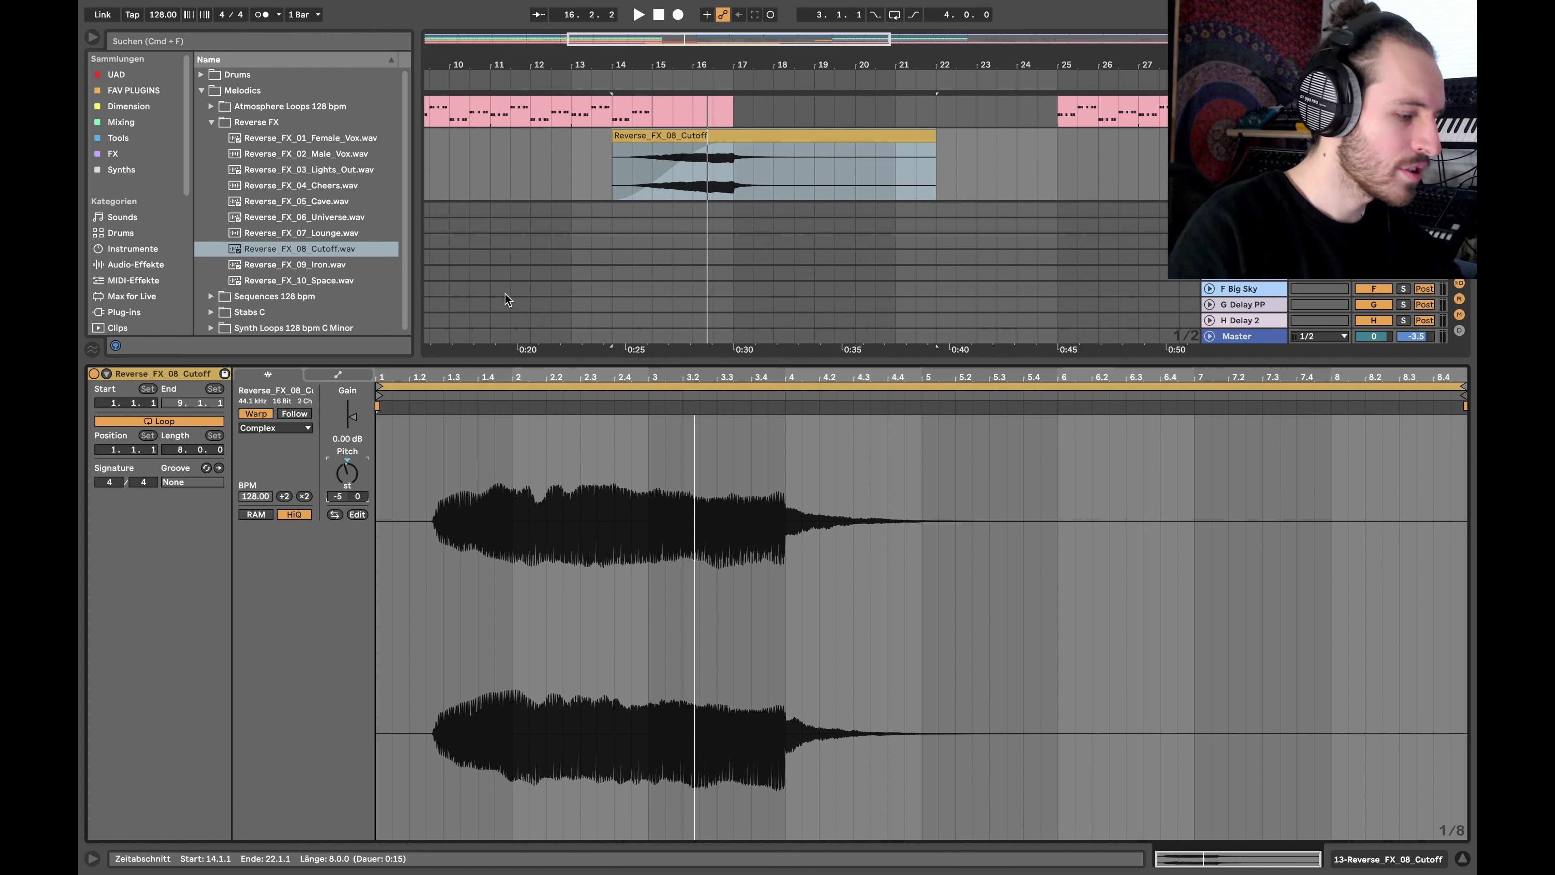
pyautogui.press('alt+super+l')
pyautogui.press('space')
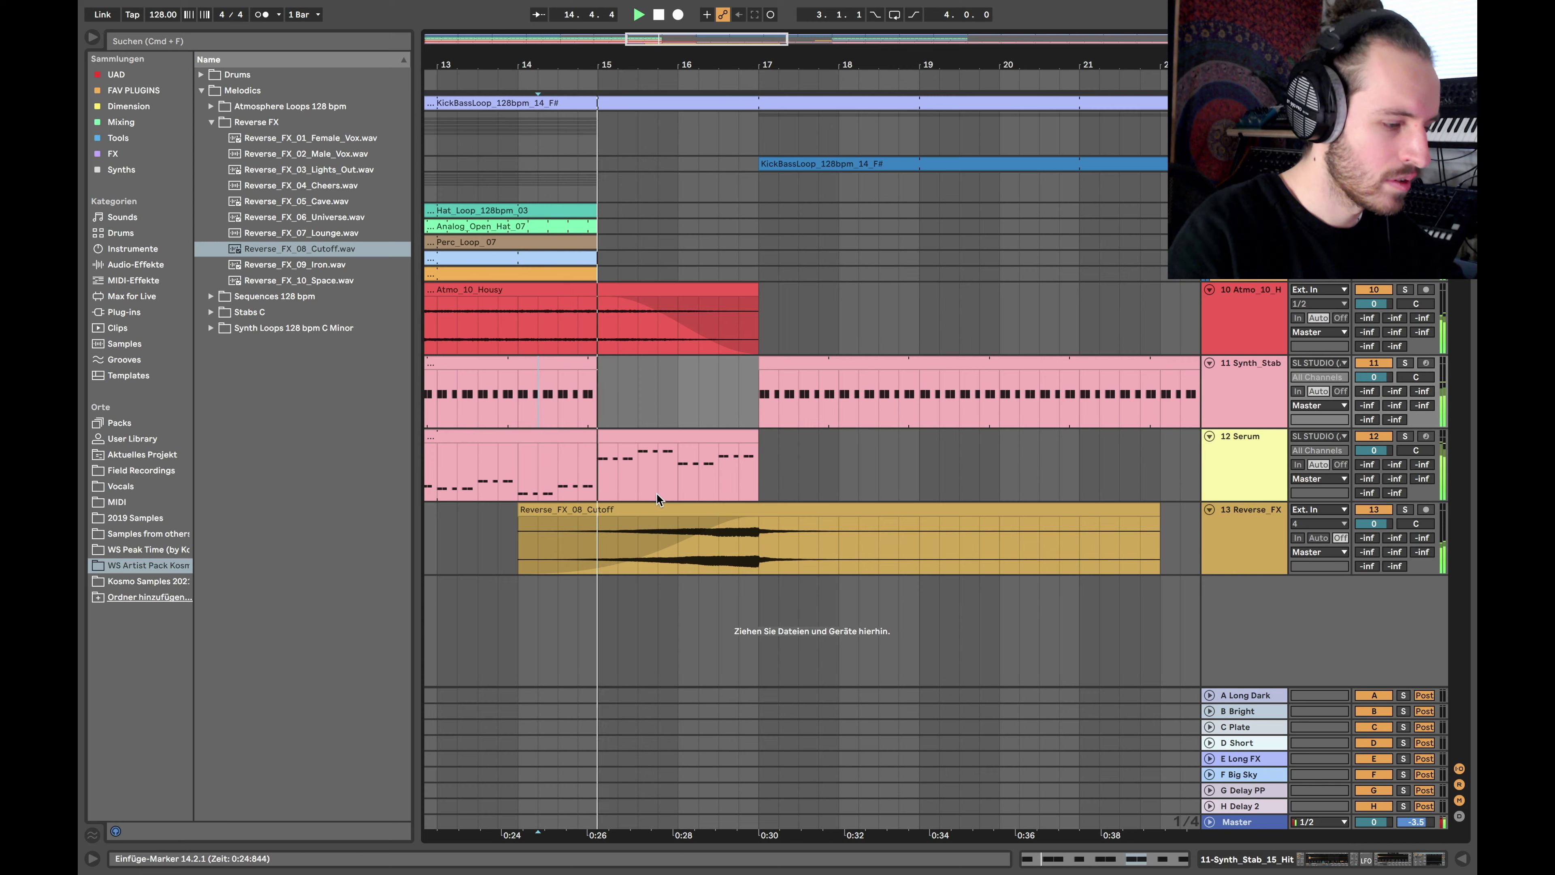
pyautogui.doubleClick(657, 509)
pyautogui.moveTo(343, 411); pyautogui.dragTo(343, 403)
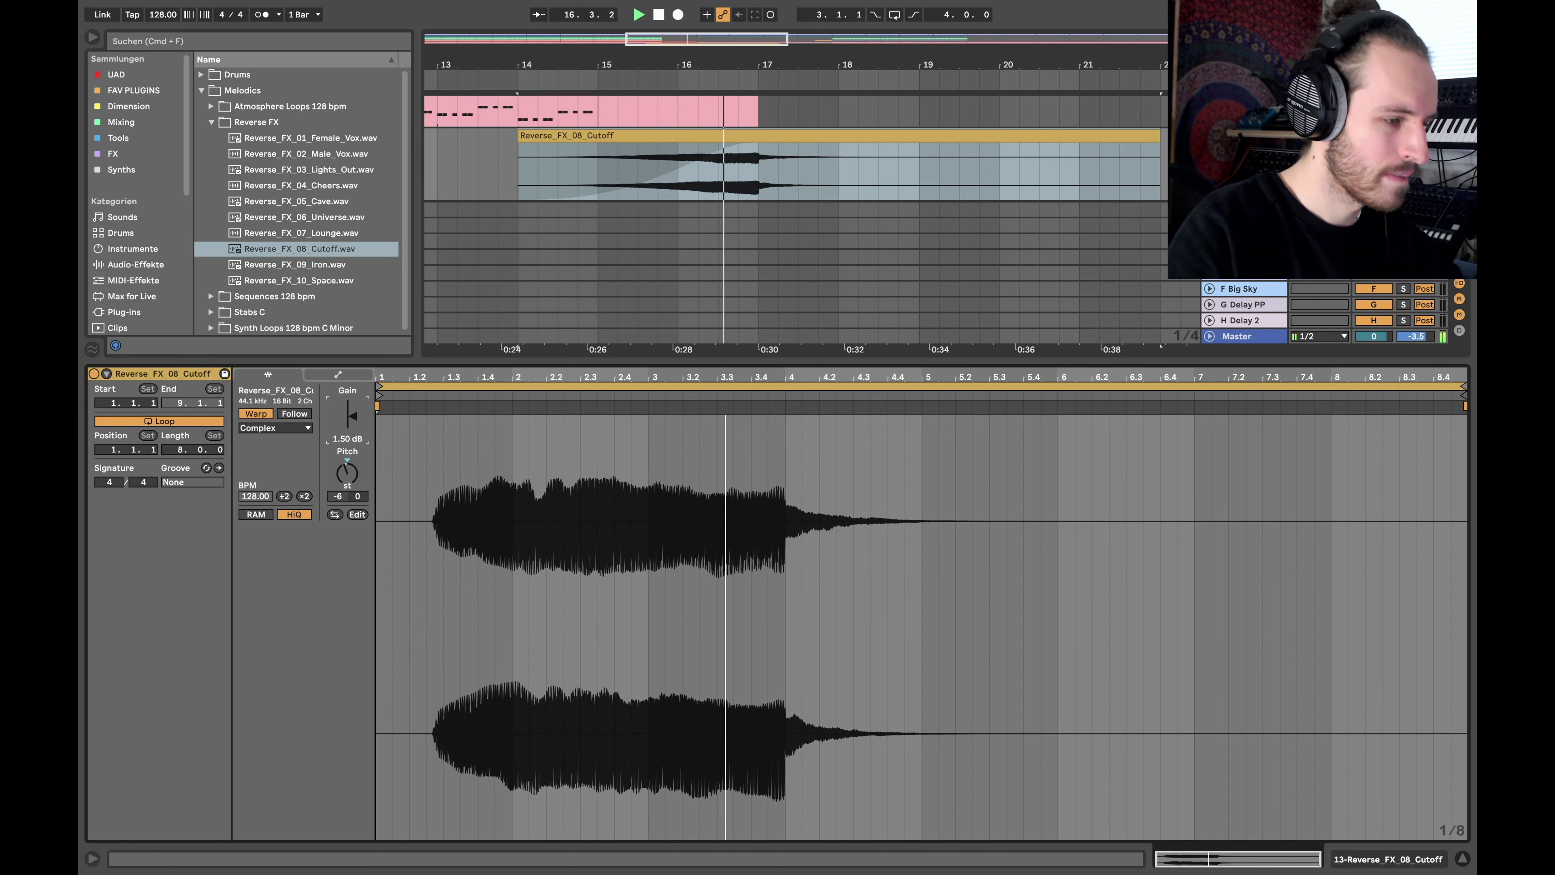
pyautogui.doubleClick(682, 131)
pyautogui.scroll(-5, 721, 430)
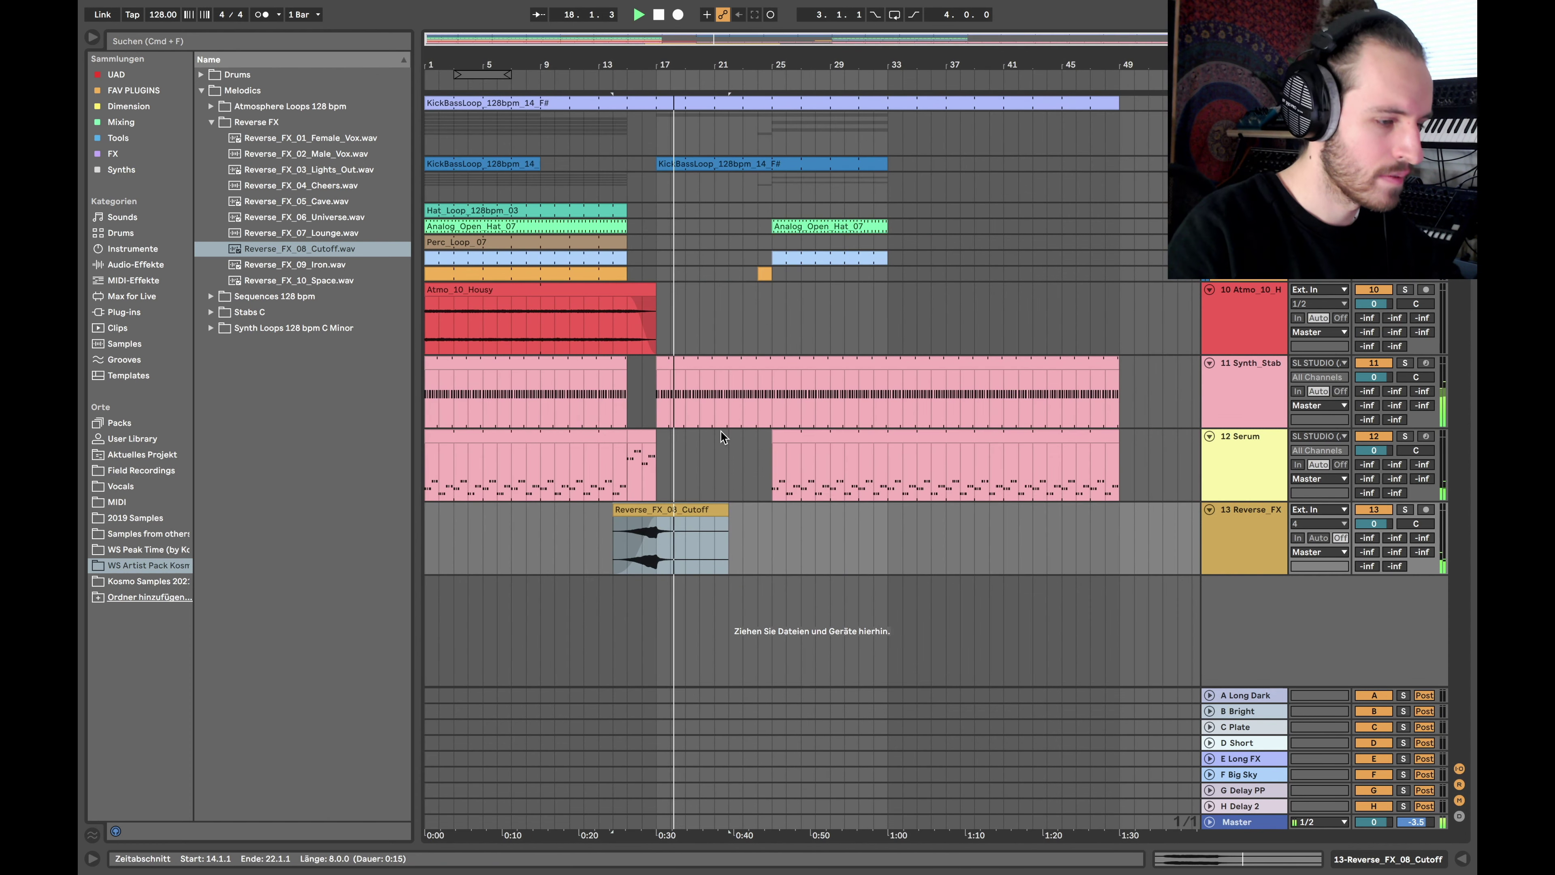
pyautogui.scroll(3, 672, 344)
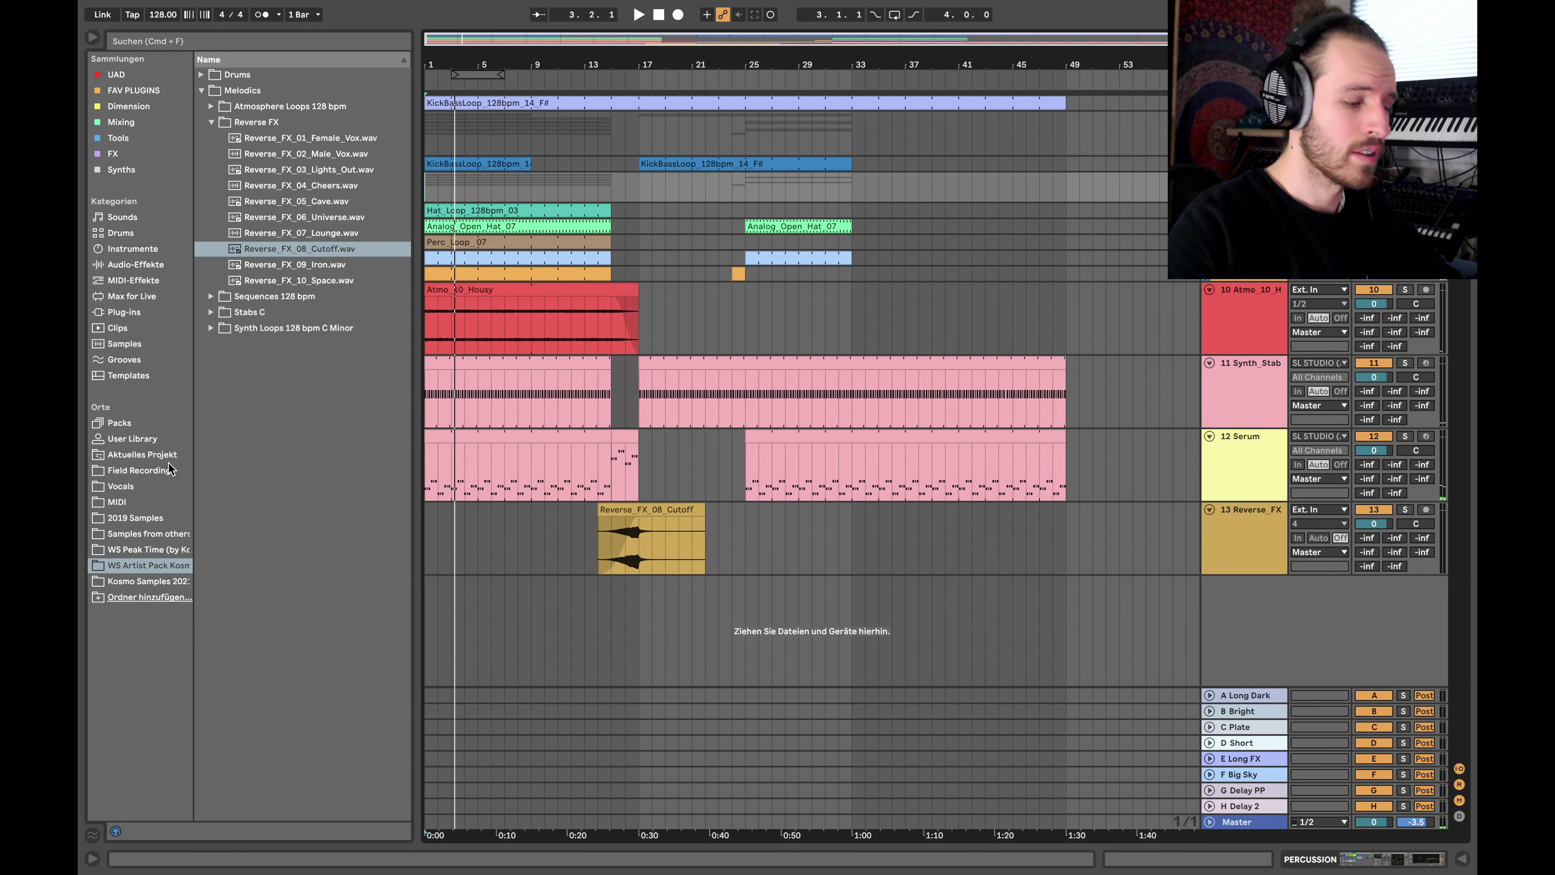
# - Display the automation lanes, solo the Snare_One track and listen to its hit at bar 24 with the echo automation
pyautogui.press('a')
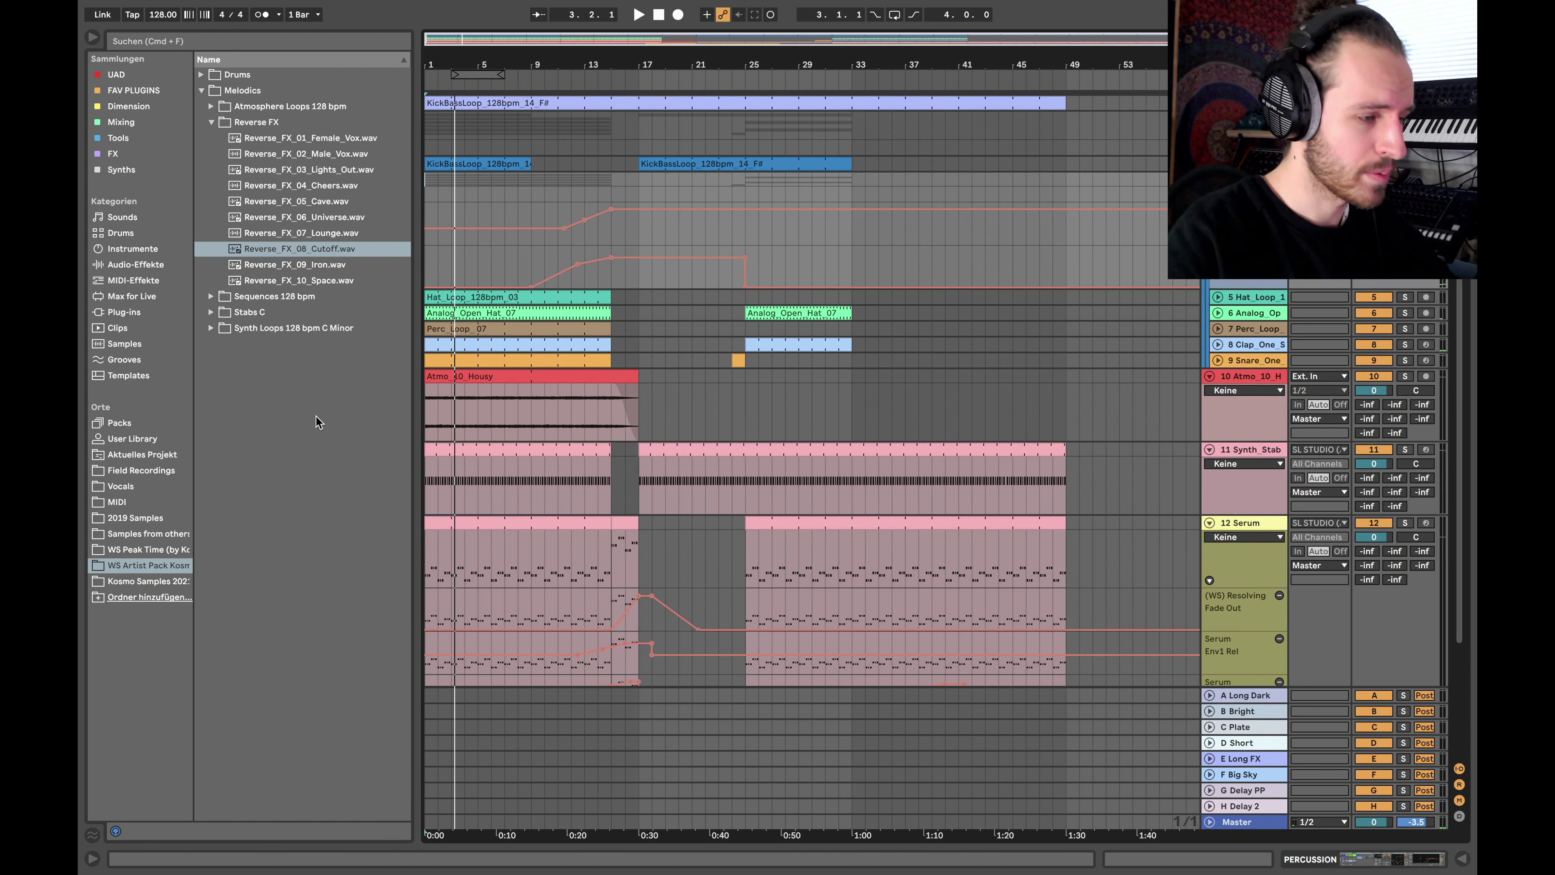
pyautogui.scroll(2, 723, 255)
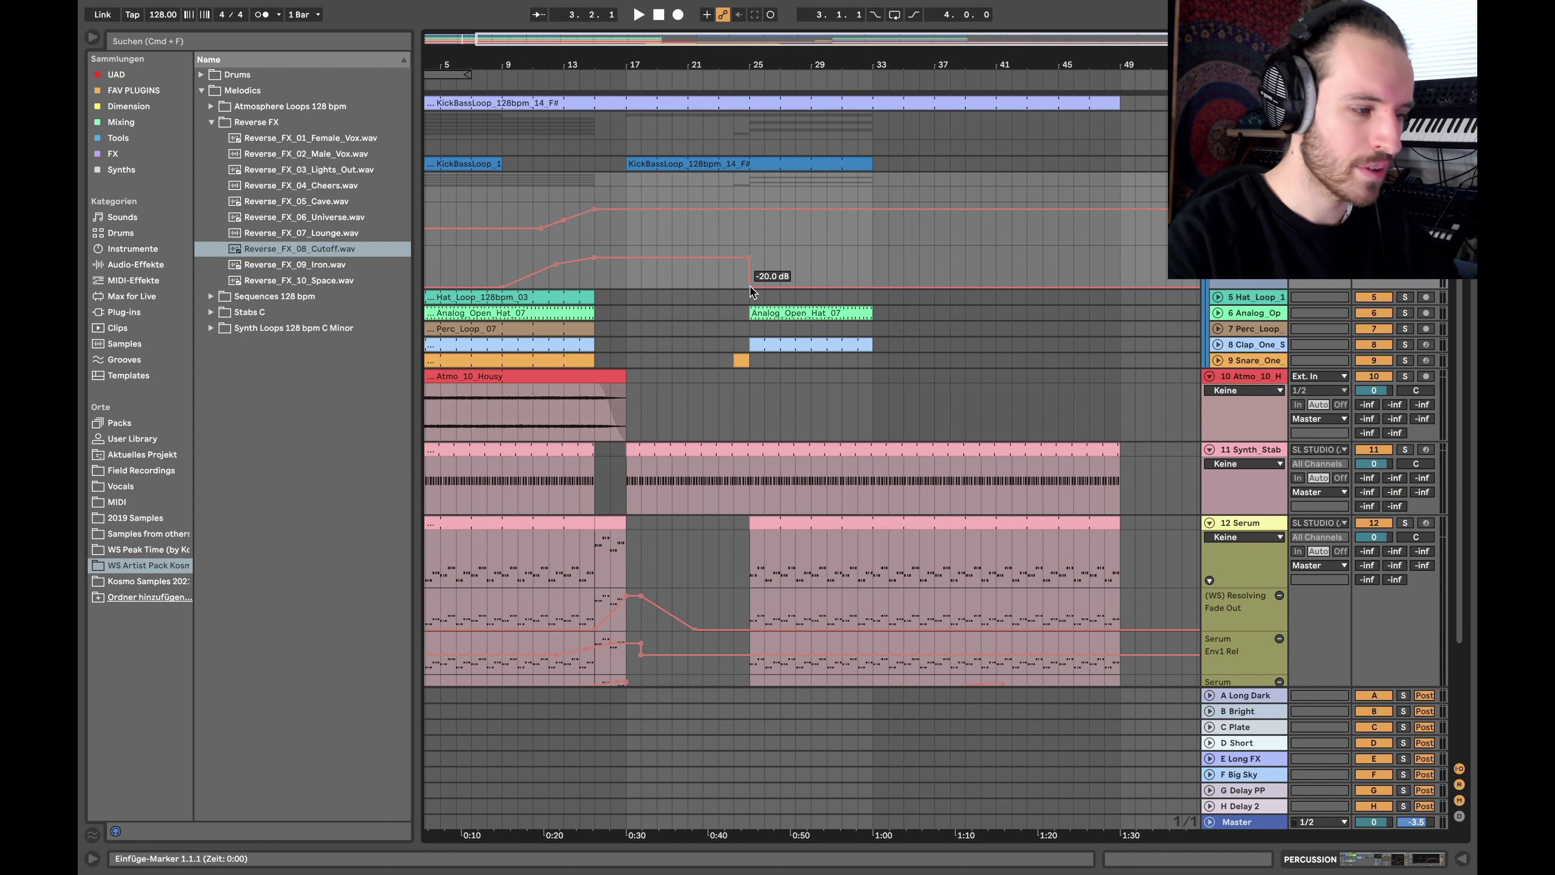
pyautogui.click(1406, 361)
pyautogui.scroll(5, 746, 246)
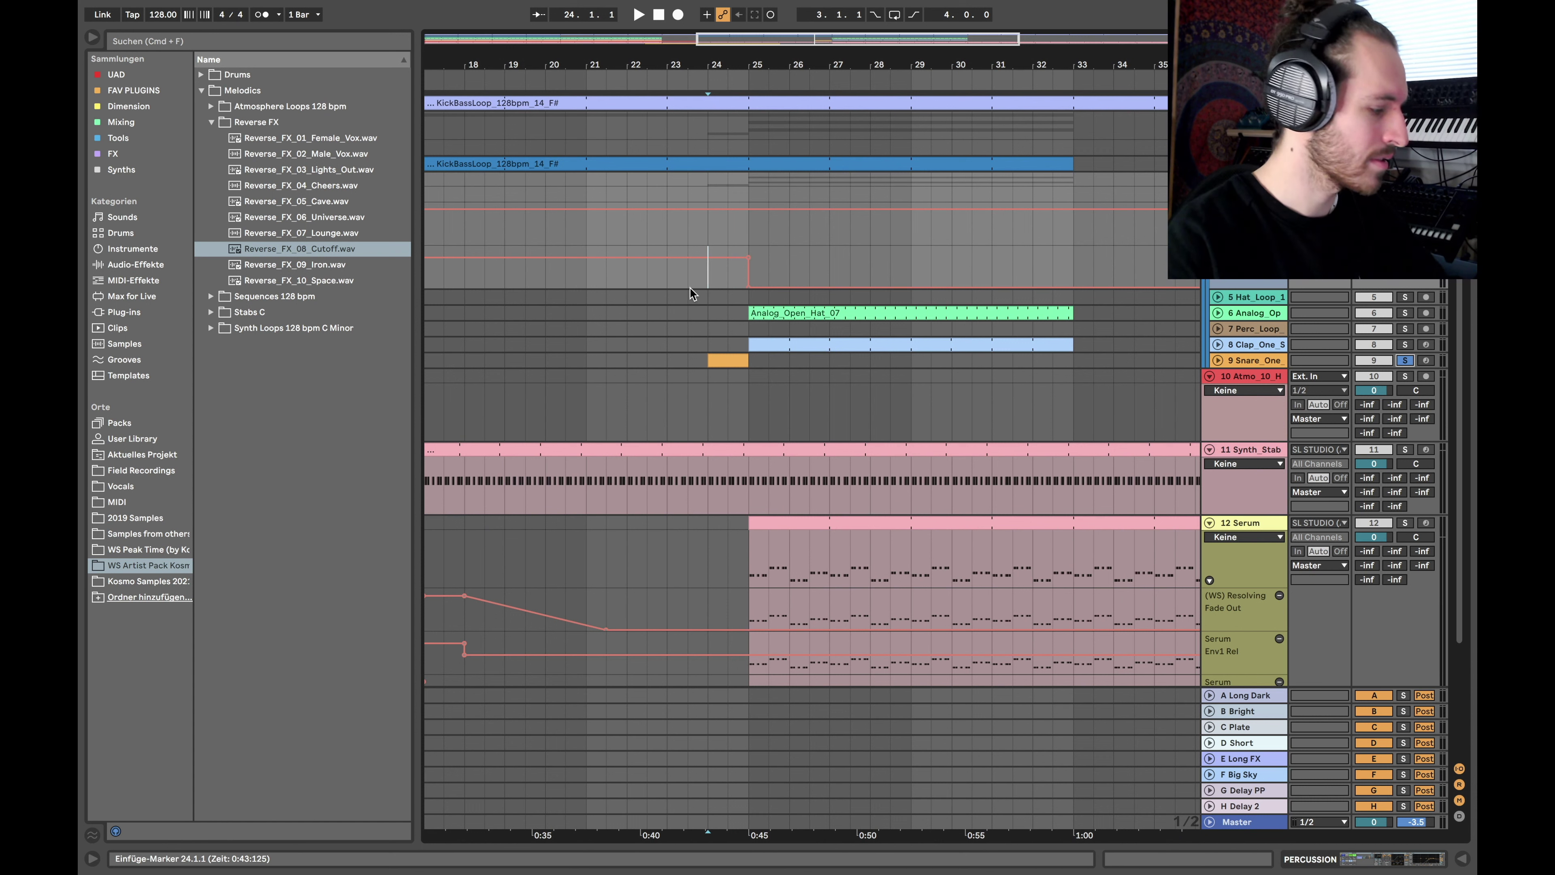
pyautogui.press('space')
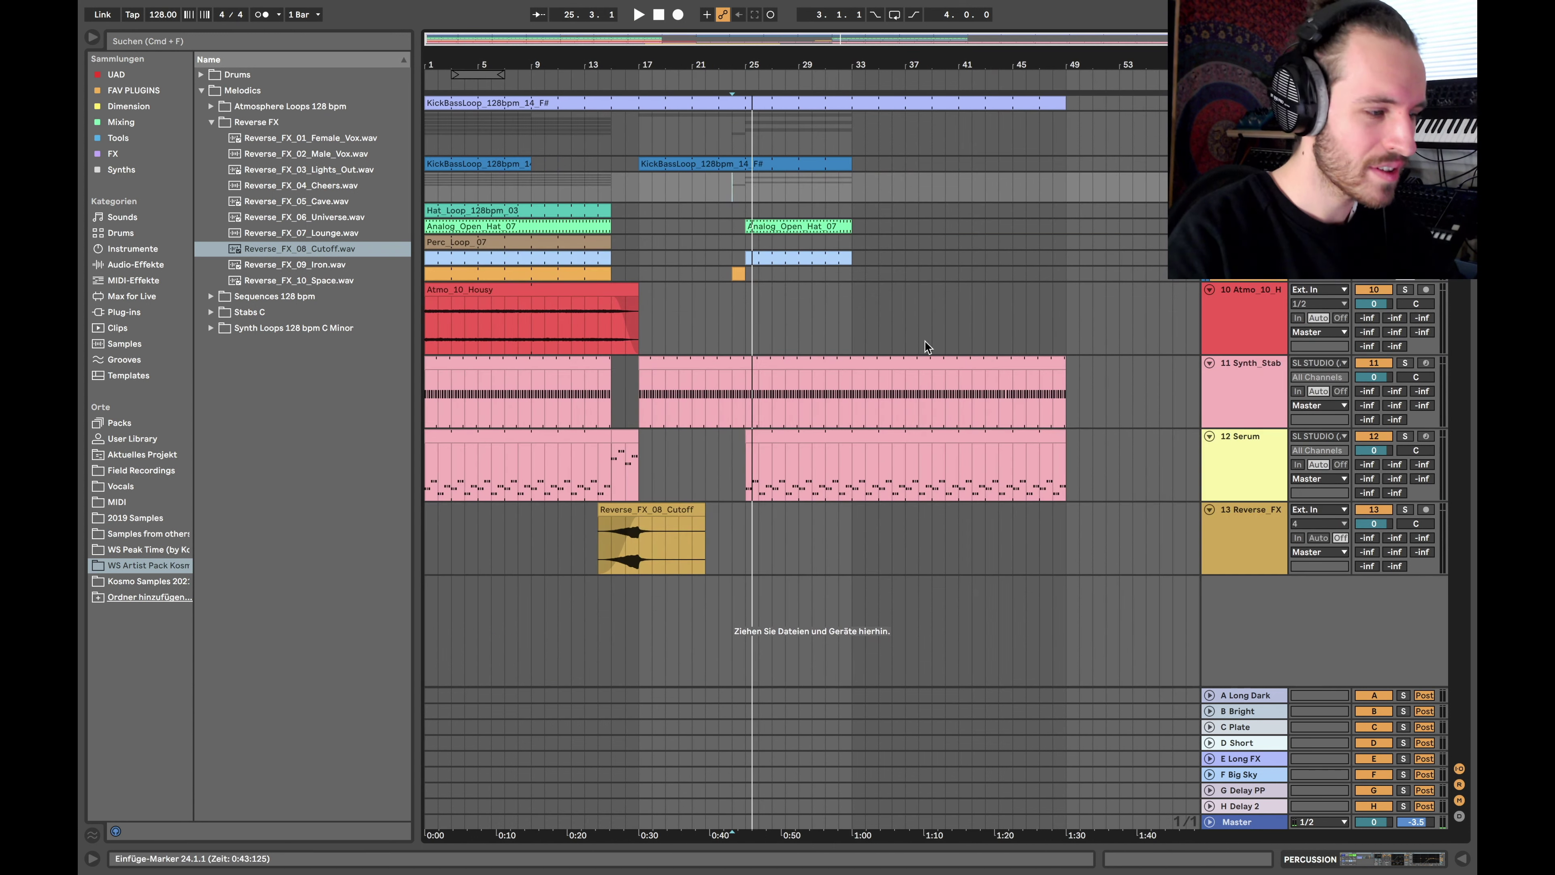
# - Audition the percussion clap one-shots and load Clap_One_Shot_05 onto a new track at bar 17
pyautogui.click(202, 74)
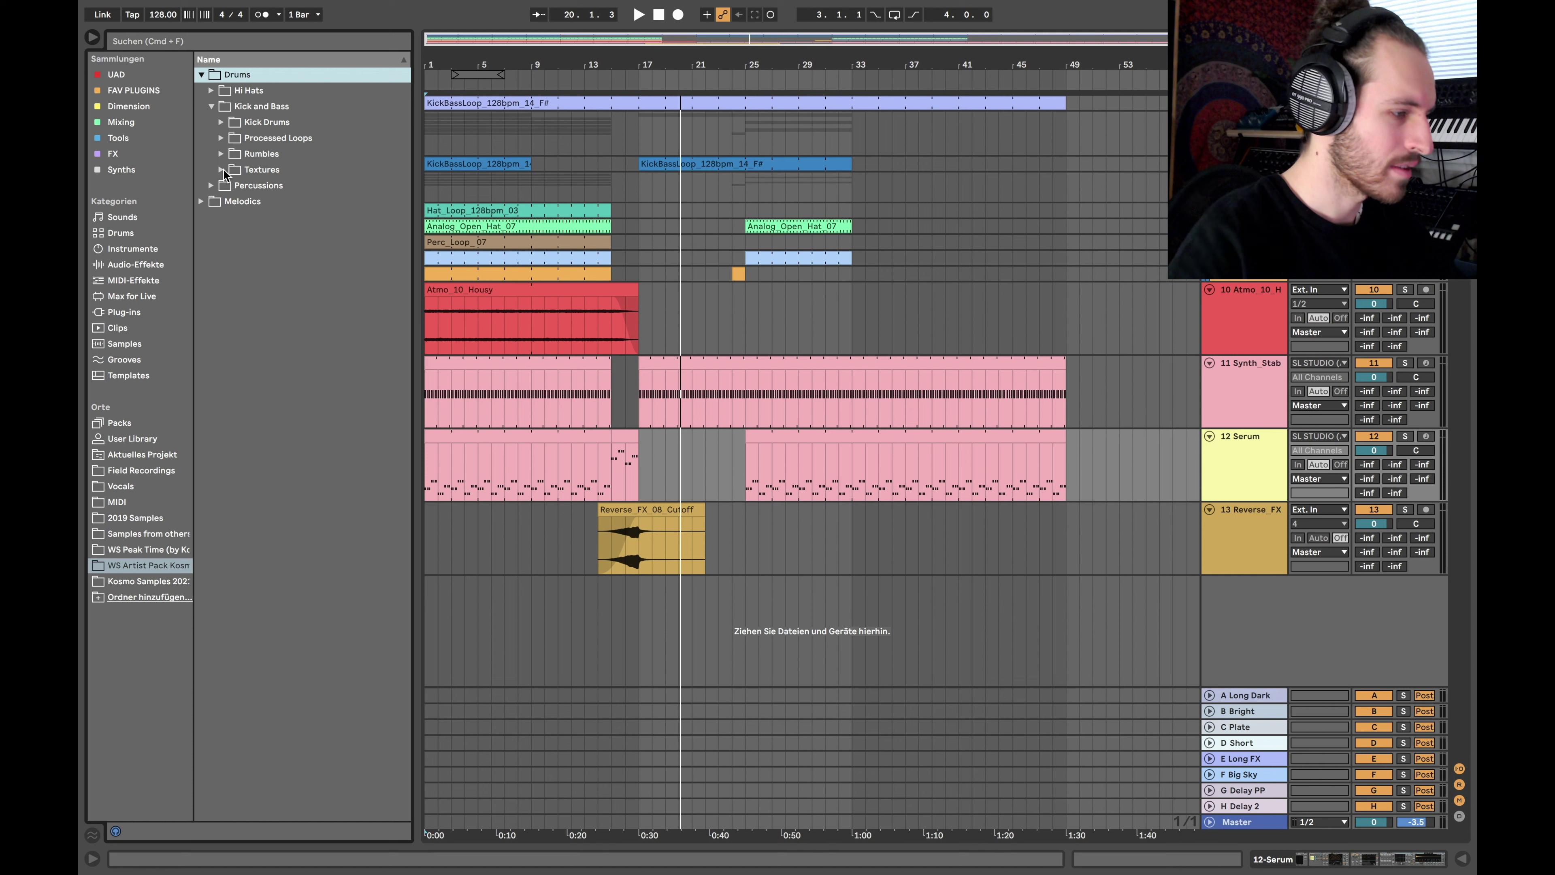
pyautogui.click(223, 187)
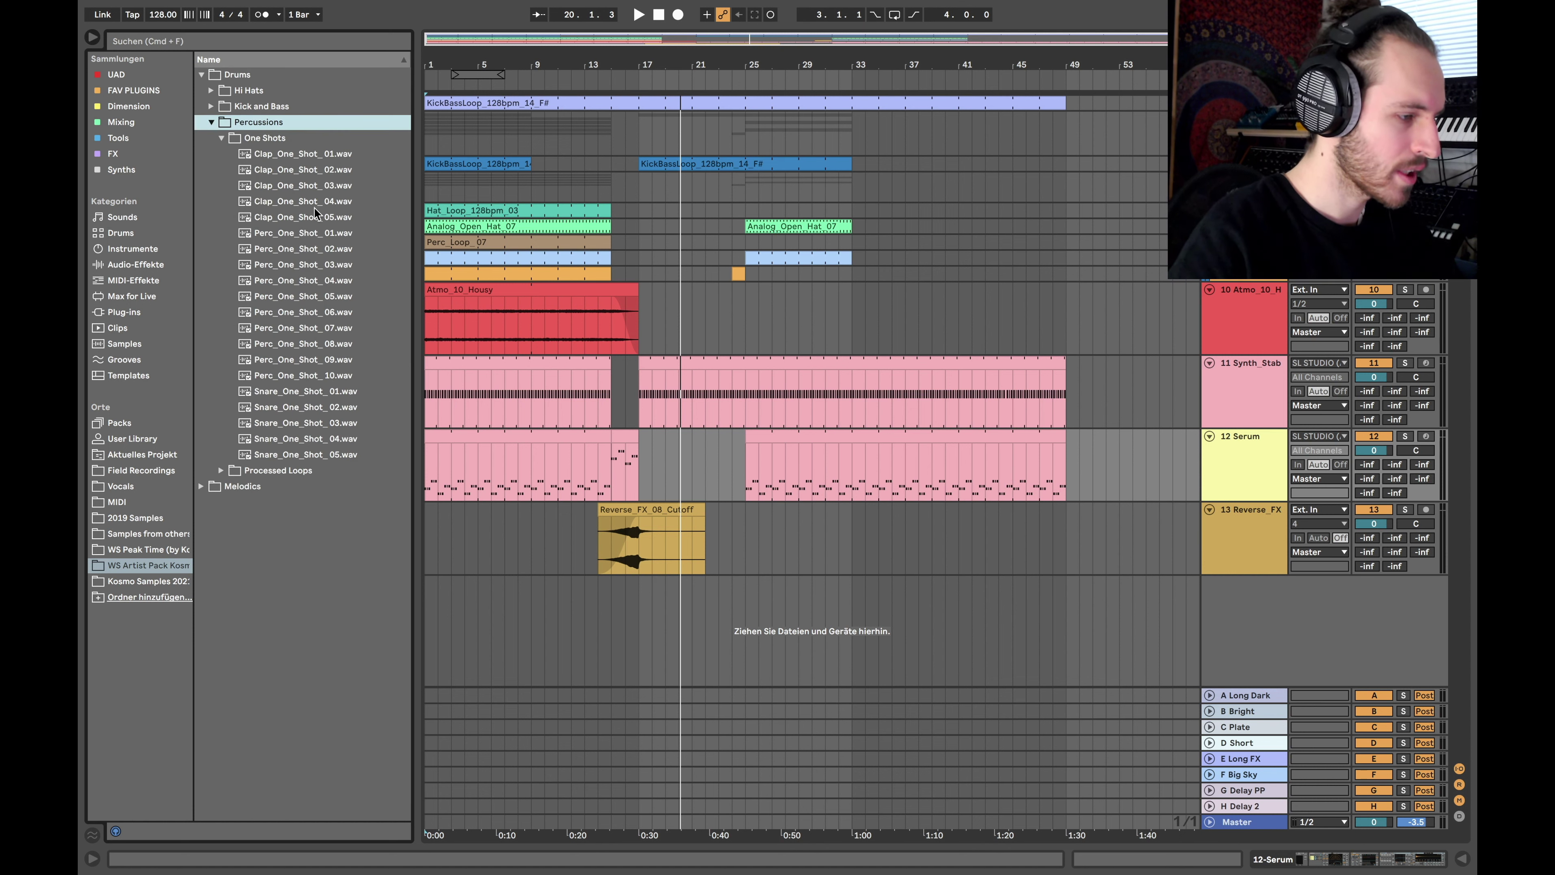
pyautogui.click(314, 216)
pyautogui.press('Up')
pyautogui.press('Up')
pyautogui.press('Down')
pyautogui.press('Down')
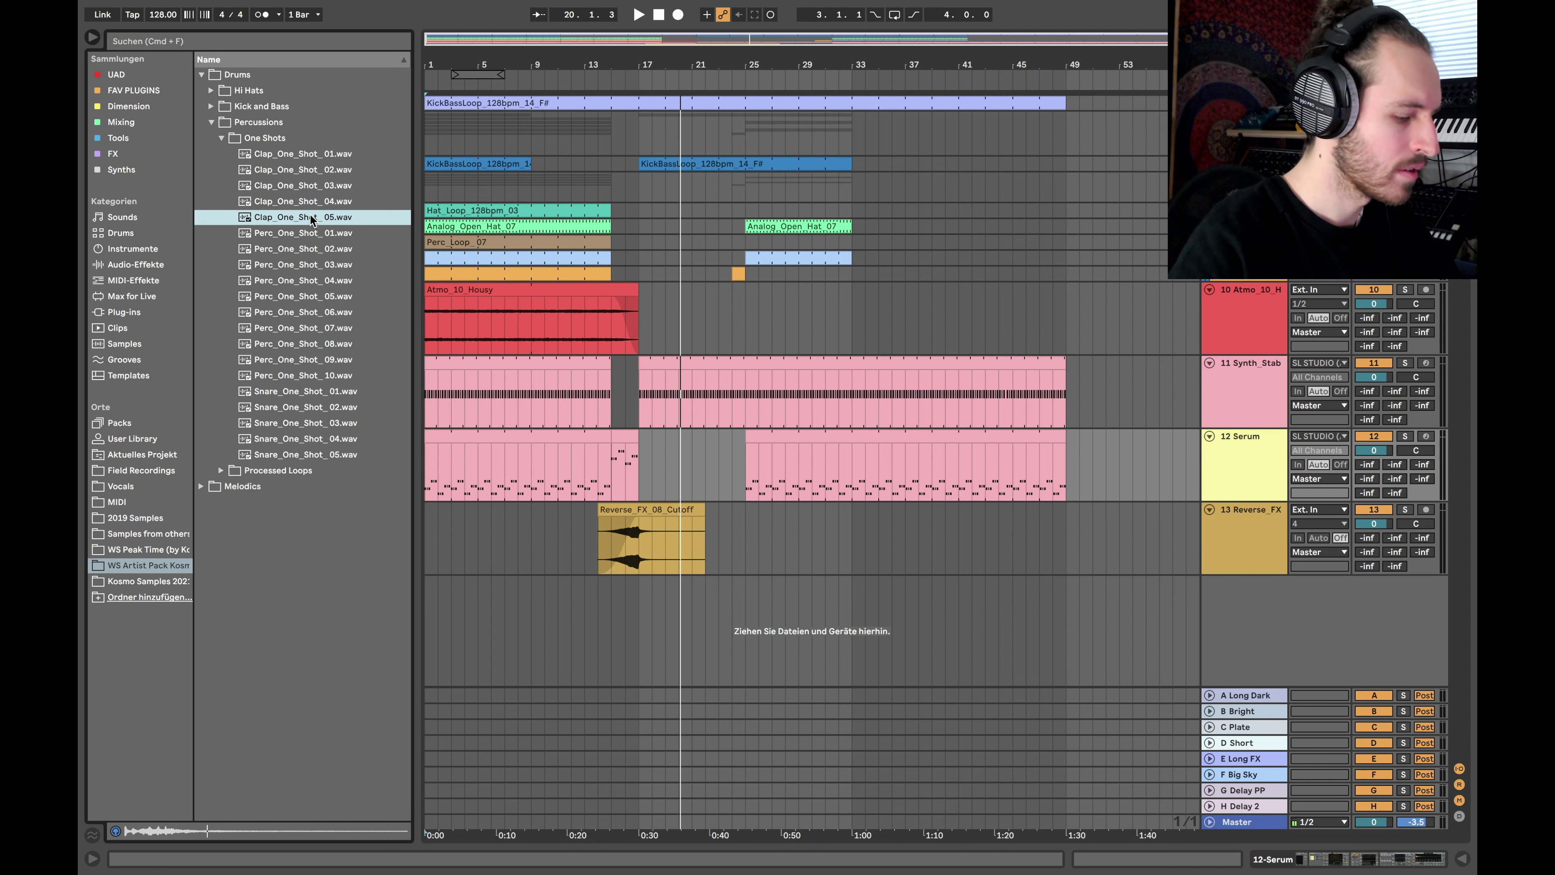
pyautogui.doubleClick(314, 218)
# - Add Hybrid Reverb to the clap track, group it into an Audio Effect Rack and create a second chain
pyautogui.click(170, 270)
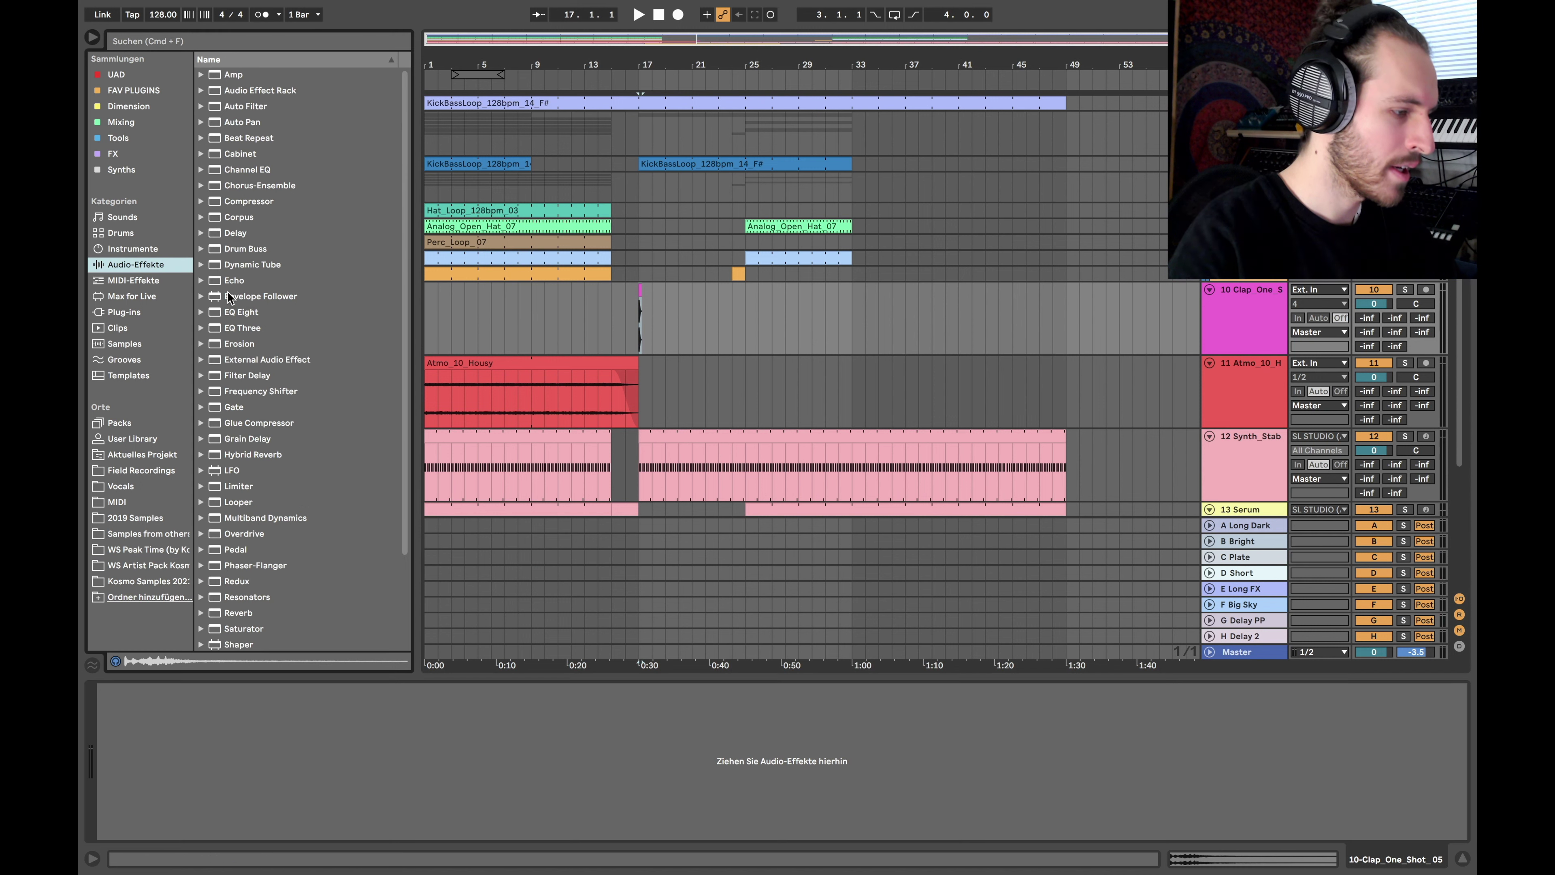
pyautogui.scroll(-3, 282, 399)
pyautogui.doubleClick(251, 385)
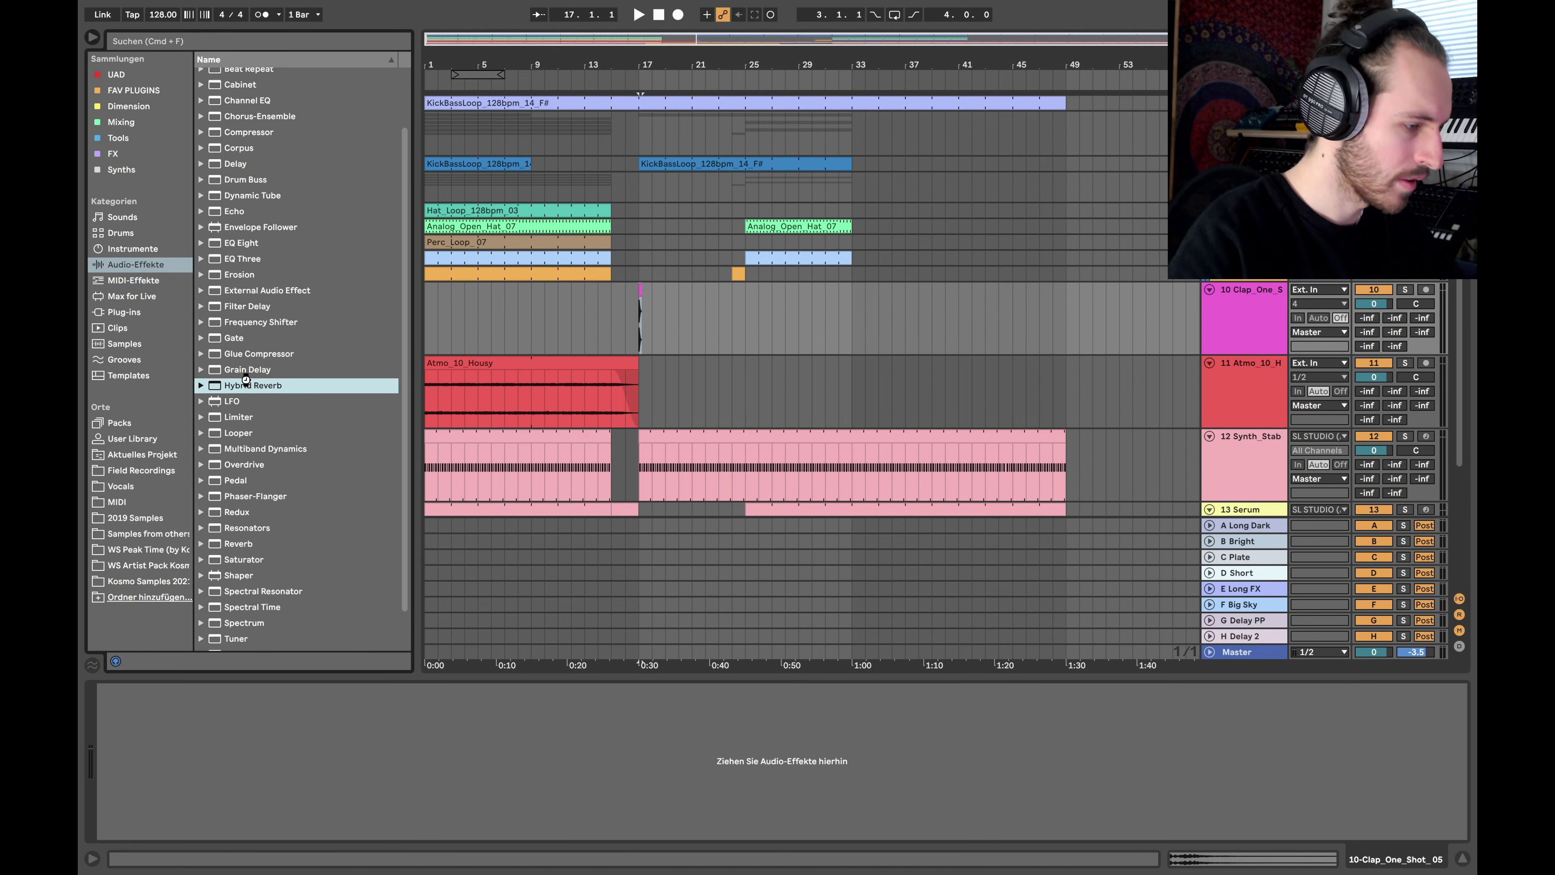
pyautogui.press('super+g')
pyautogui.click(106, 749)
pyautogui.rightClick(144, 767)
pyautogui.click(184, 774)
pyautogui.click(134, 729)
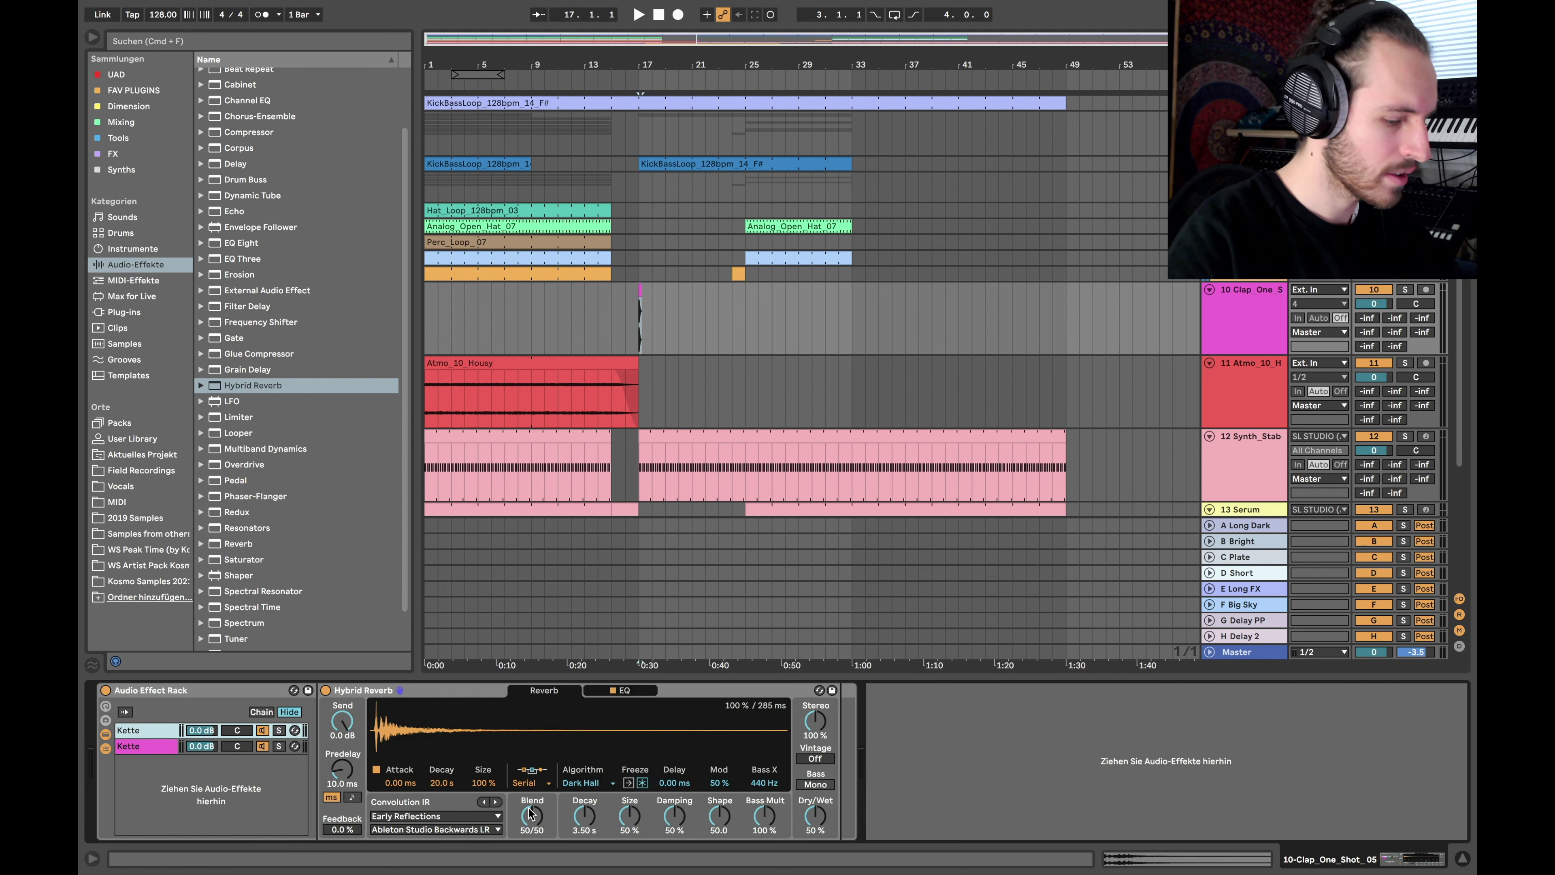
# - Set the Hybrid Reverb's Dry/Wet to 100 % and switch its routing to Convolution while playing the clap
pyautogui.moveTo(818, 802); pyautogui.dragTo(818, 772)
pyautogui.press('space')
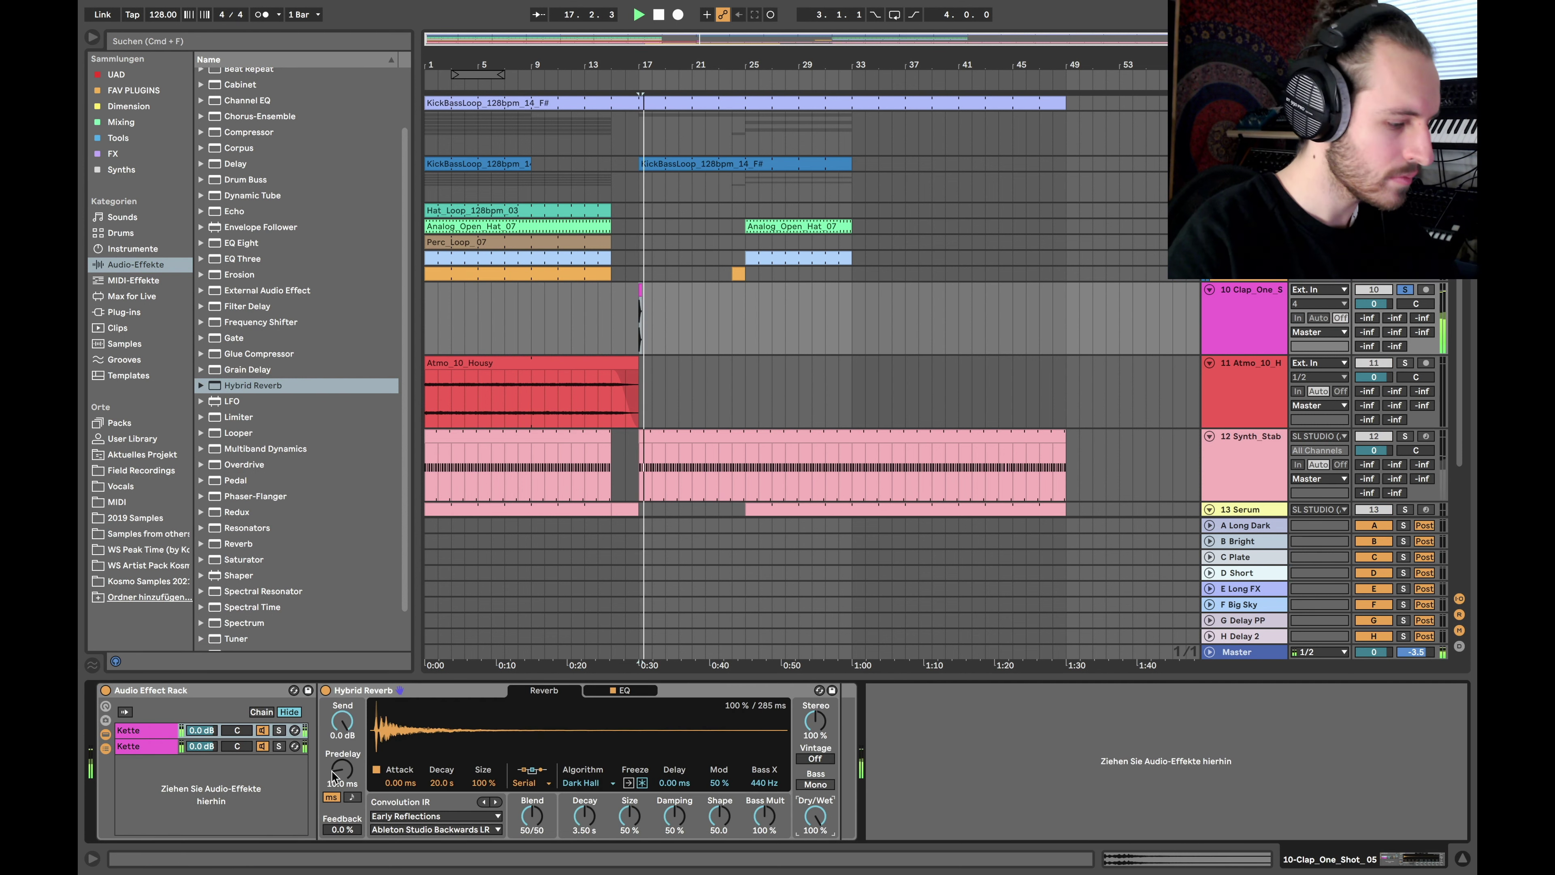
pyautogui.click(525, 784)
pyautogui.click(538, 833)
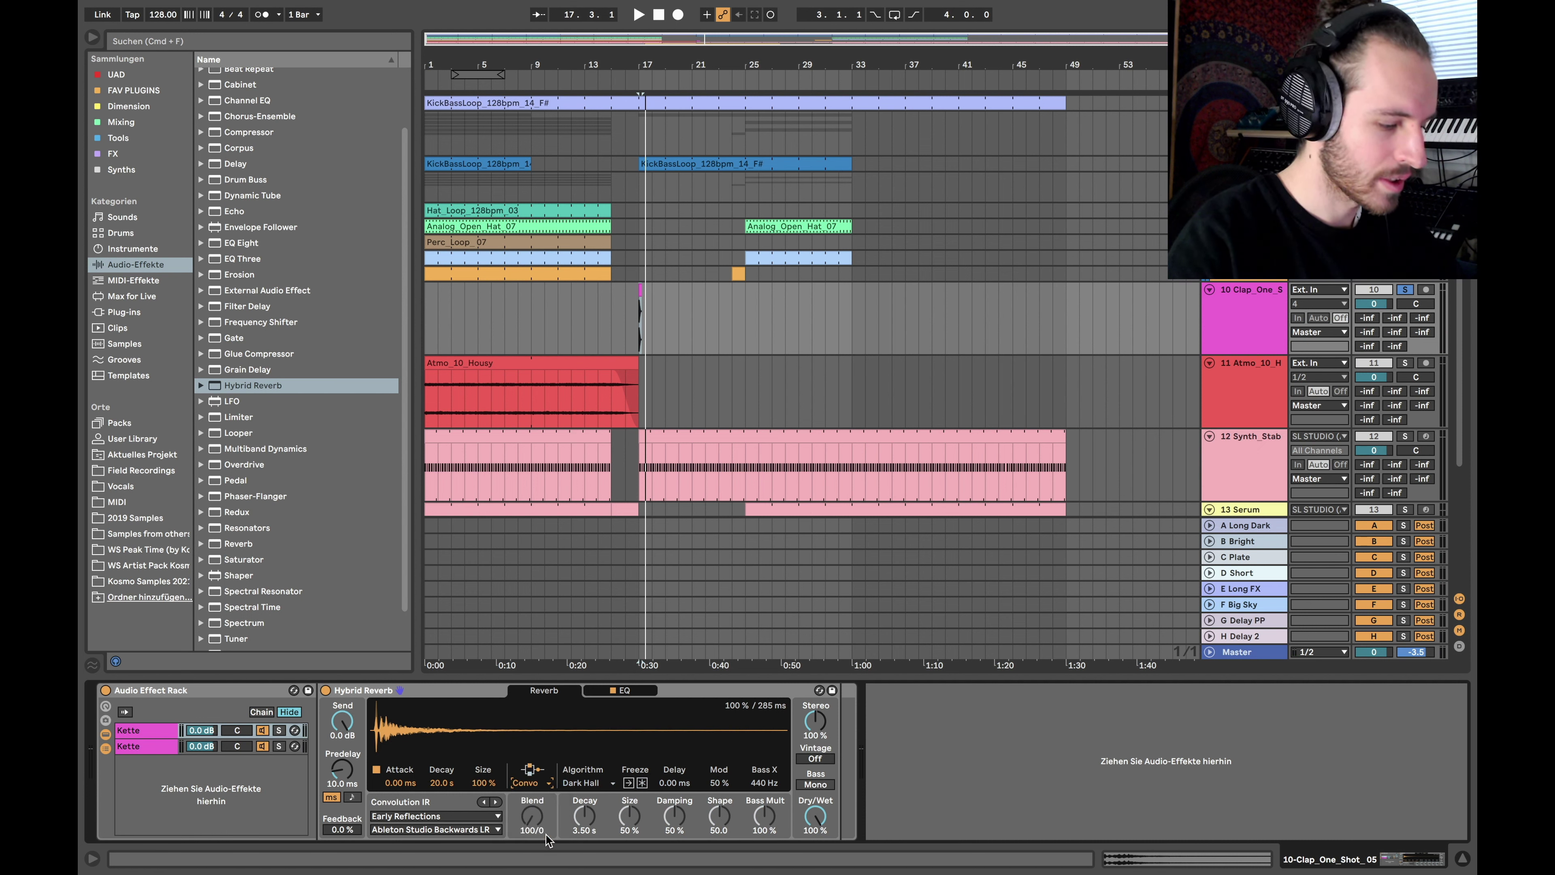
# - Try impulse responses from the Halls and Bigger Spaces categories, and choose Vintage Stereo Spring 2s LR from Springs
pyautogui.click(435, 817)
pyautogui.click(391, 748)
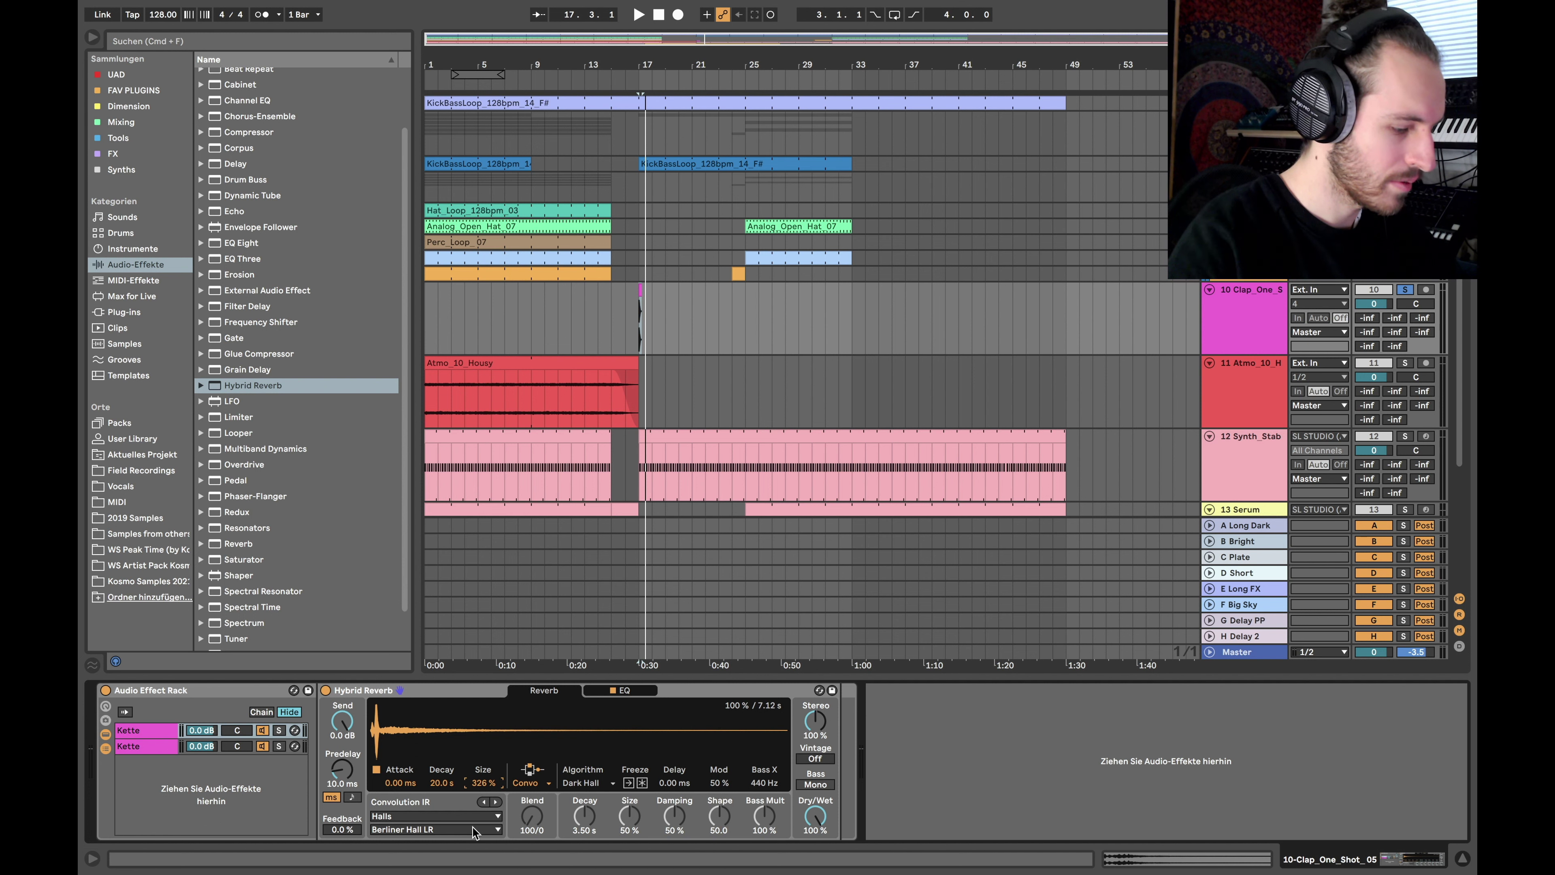
pyautogui.click(495, 802)
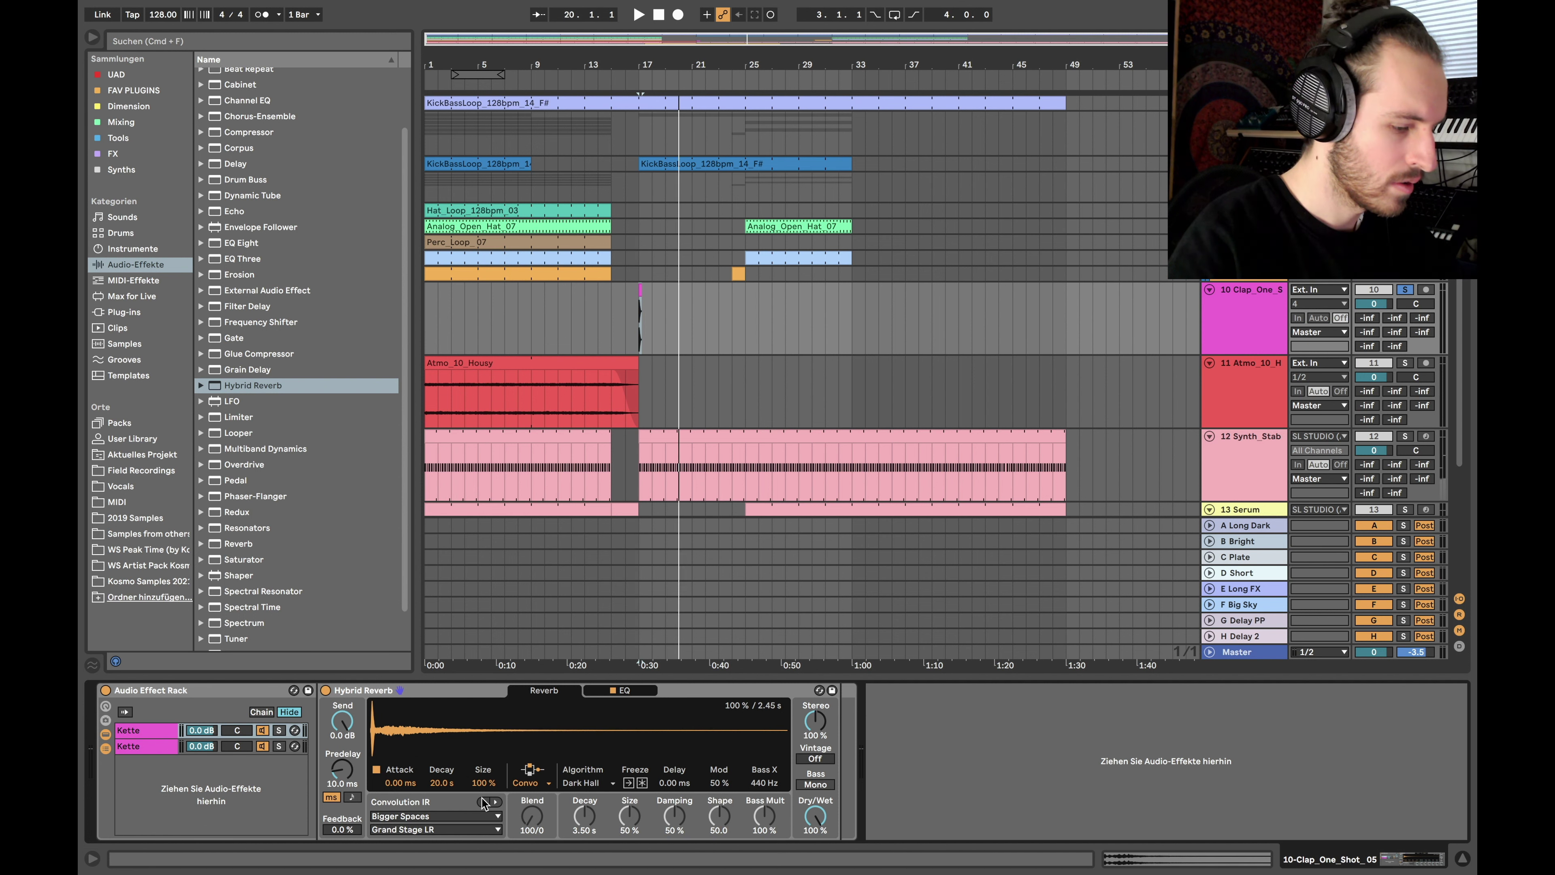
pyautogui.press('space')
pyautogui.click(484, 801)
pyautogui.click(483, 802)
pyautogui.click(483, 801)
pyautogui.click(495, 802)
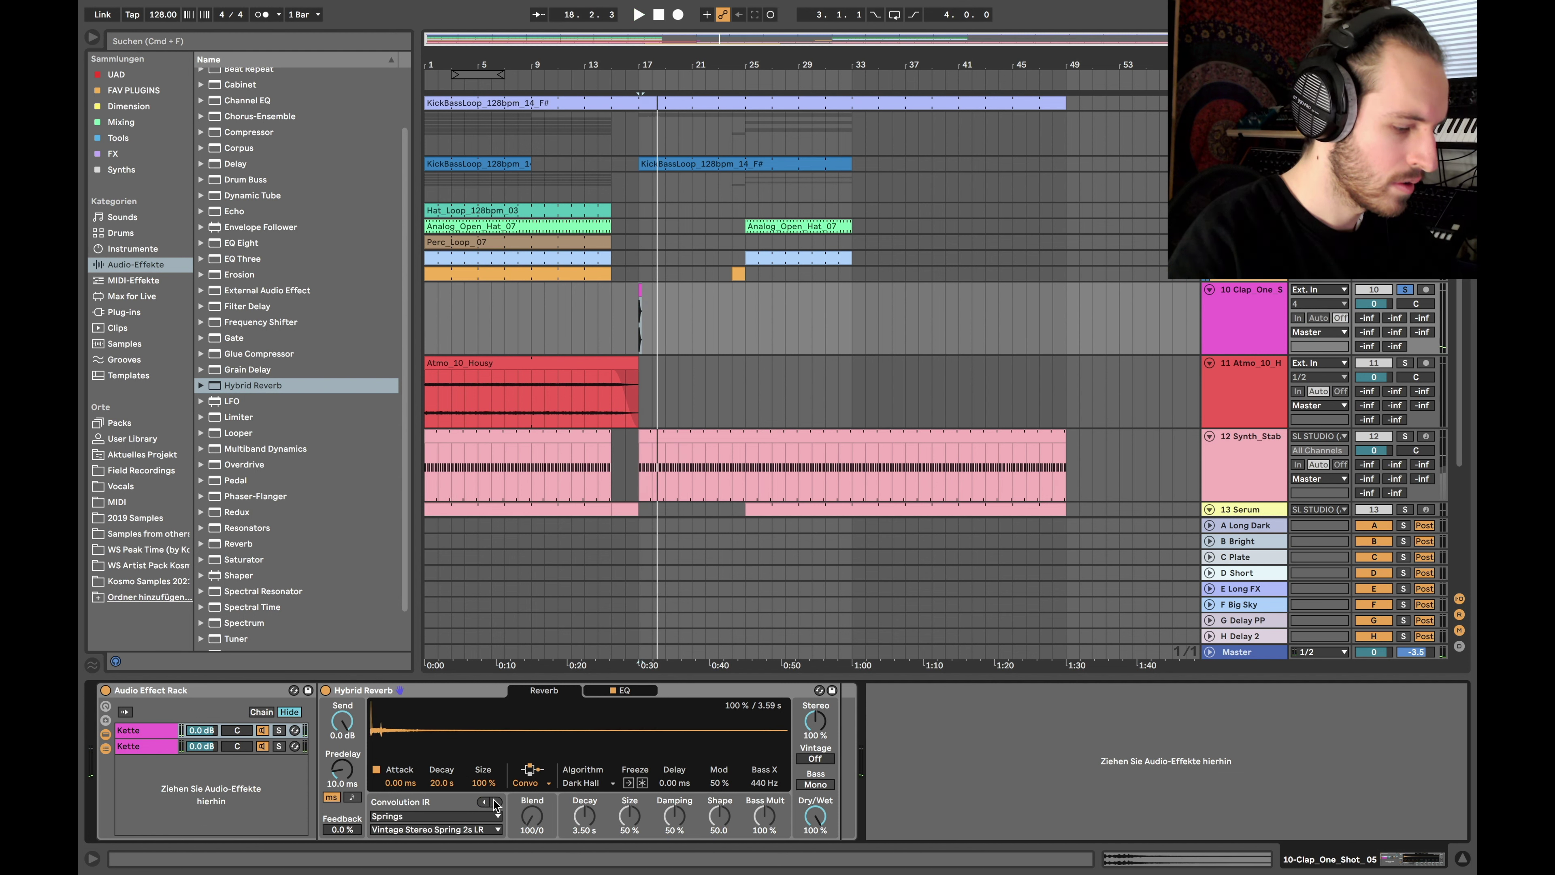
# - Raise the impulse response Size to 218 % and switch to Vintage Stereo Spring 5s LR while auditioning the clap
pyautogui.press('space')
pyautogui.moveTo(483, 783)
pyautogui.mouseDown()
pyautogui.moveTo(484, 809)
pyautogui.moveTo(484, 758)
pyautogui.mouseUp()
pyautogui.press('space')
pyautogui.press('space')
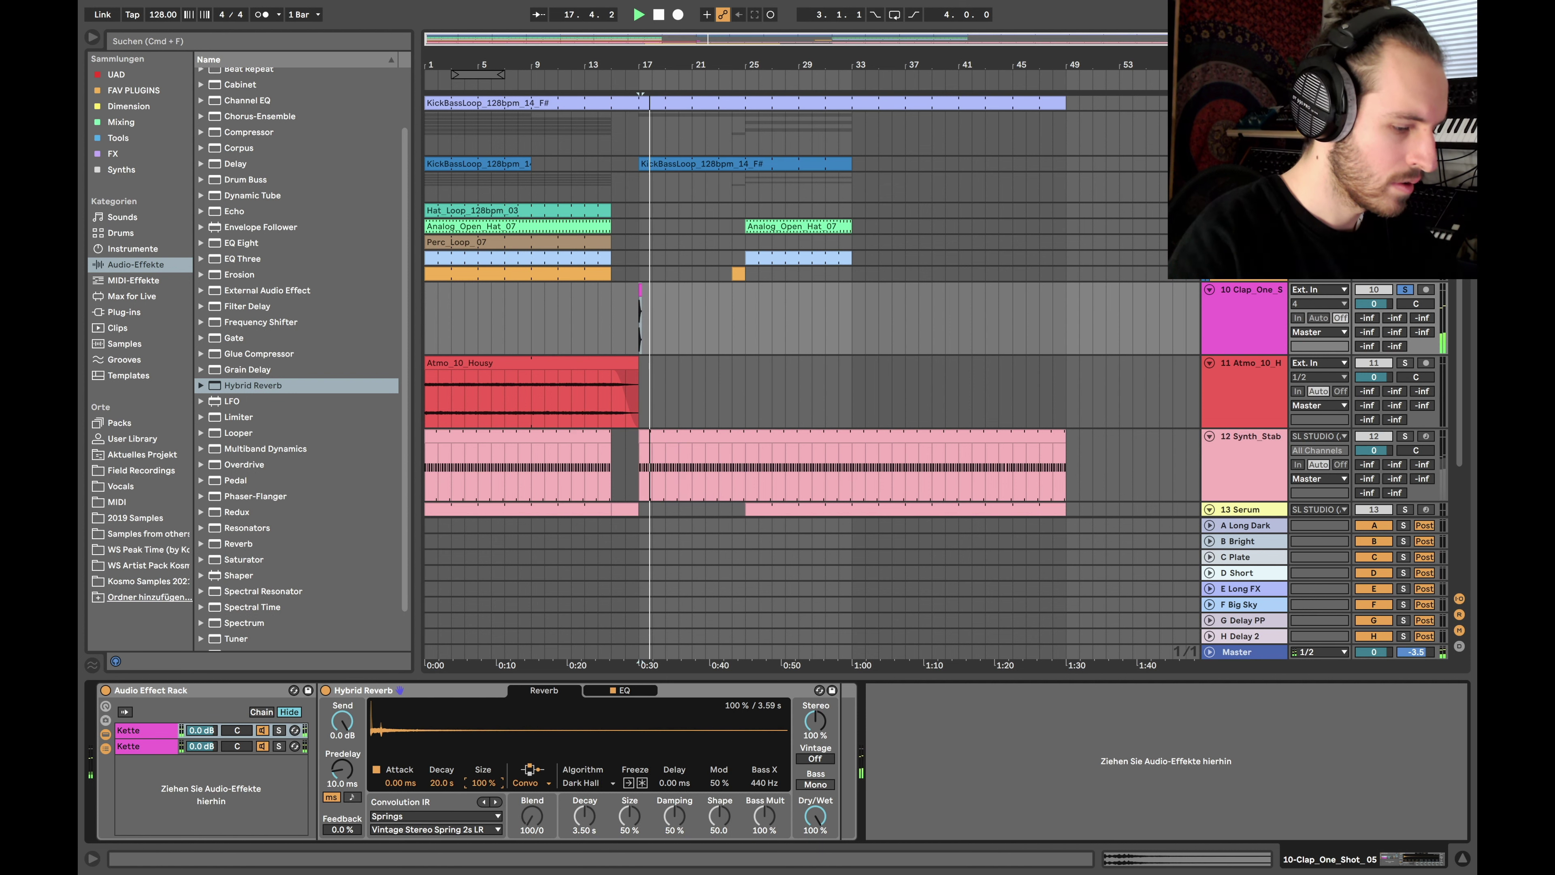
pyautogui.press('space')
pyautogui.press('space')
pyautogui.click(495, 802)
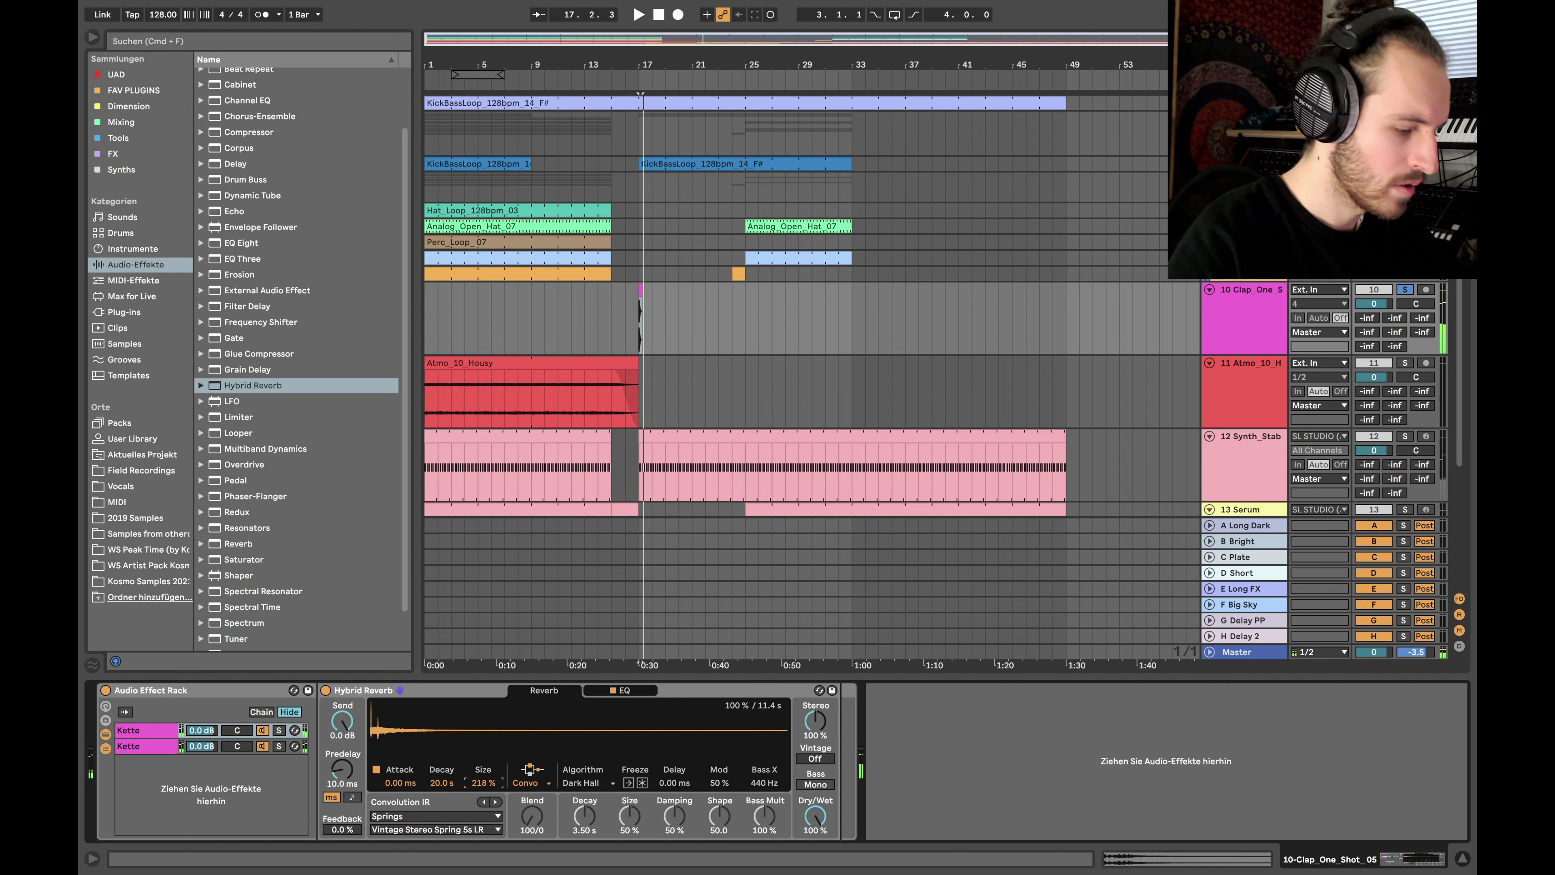
# - Add Echo as a third parallel chain in the clap's Audio Effect Rack, raise its Dry/Wet and adjust the chain
pyautogui.moveTo(234, 281); pyautogui.dragTo(199, 774)
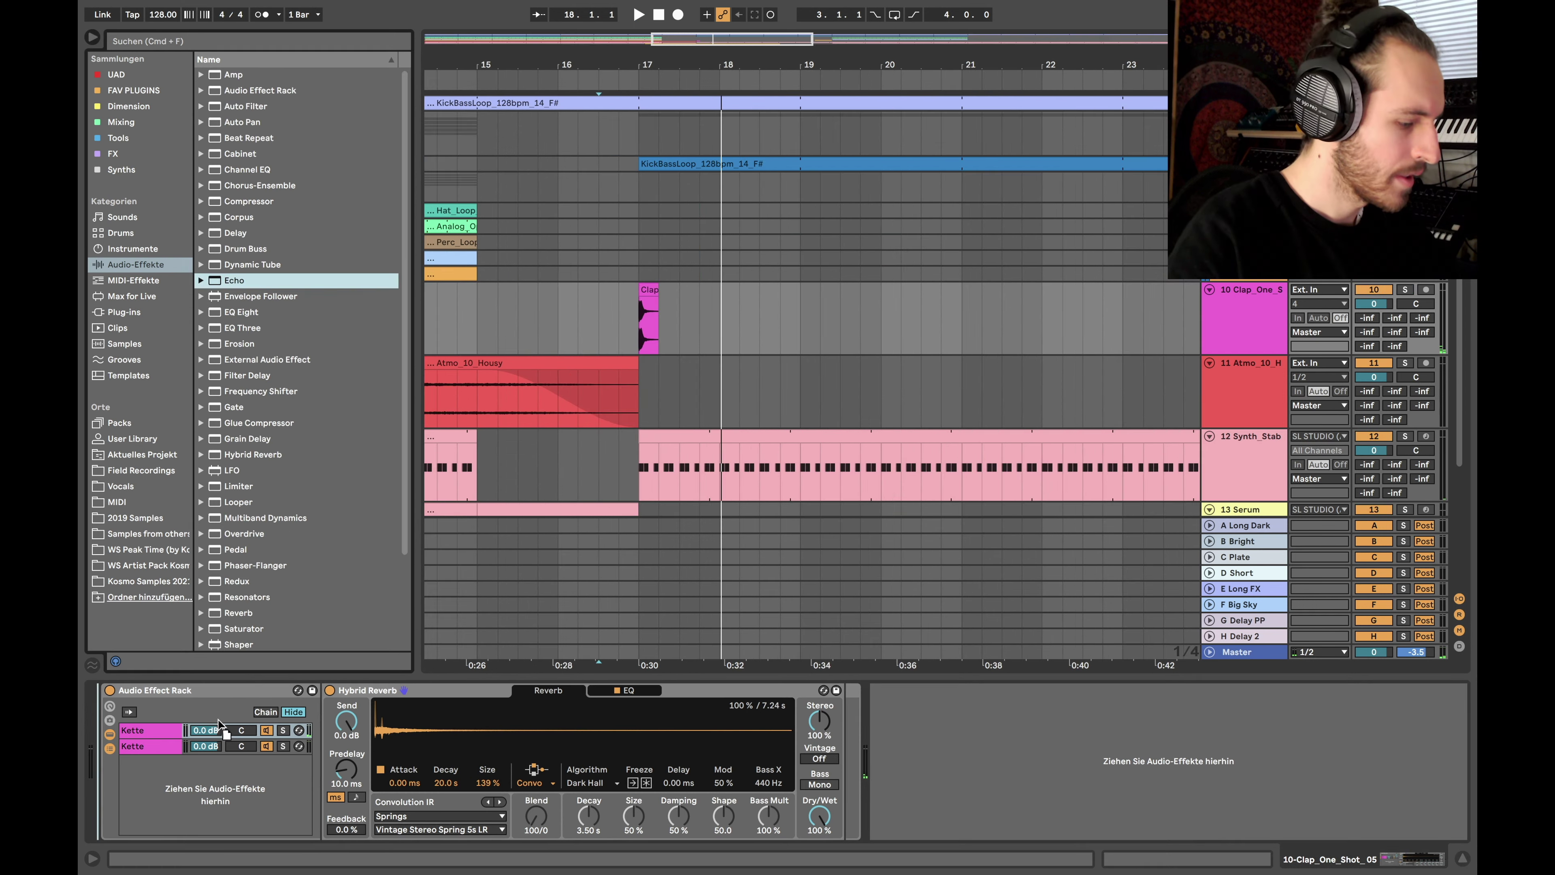
pyautogui.moveTo(725, 815); pyautogui.dragTo(725, 784)
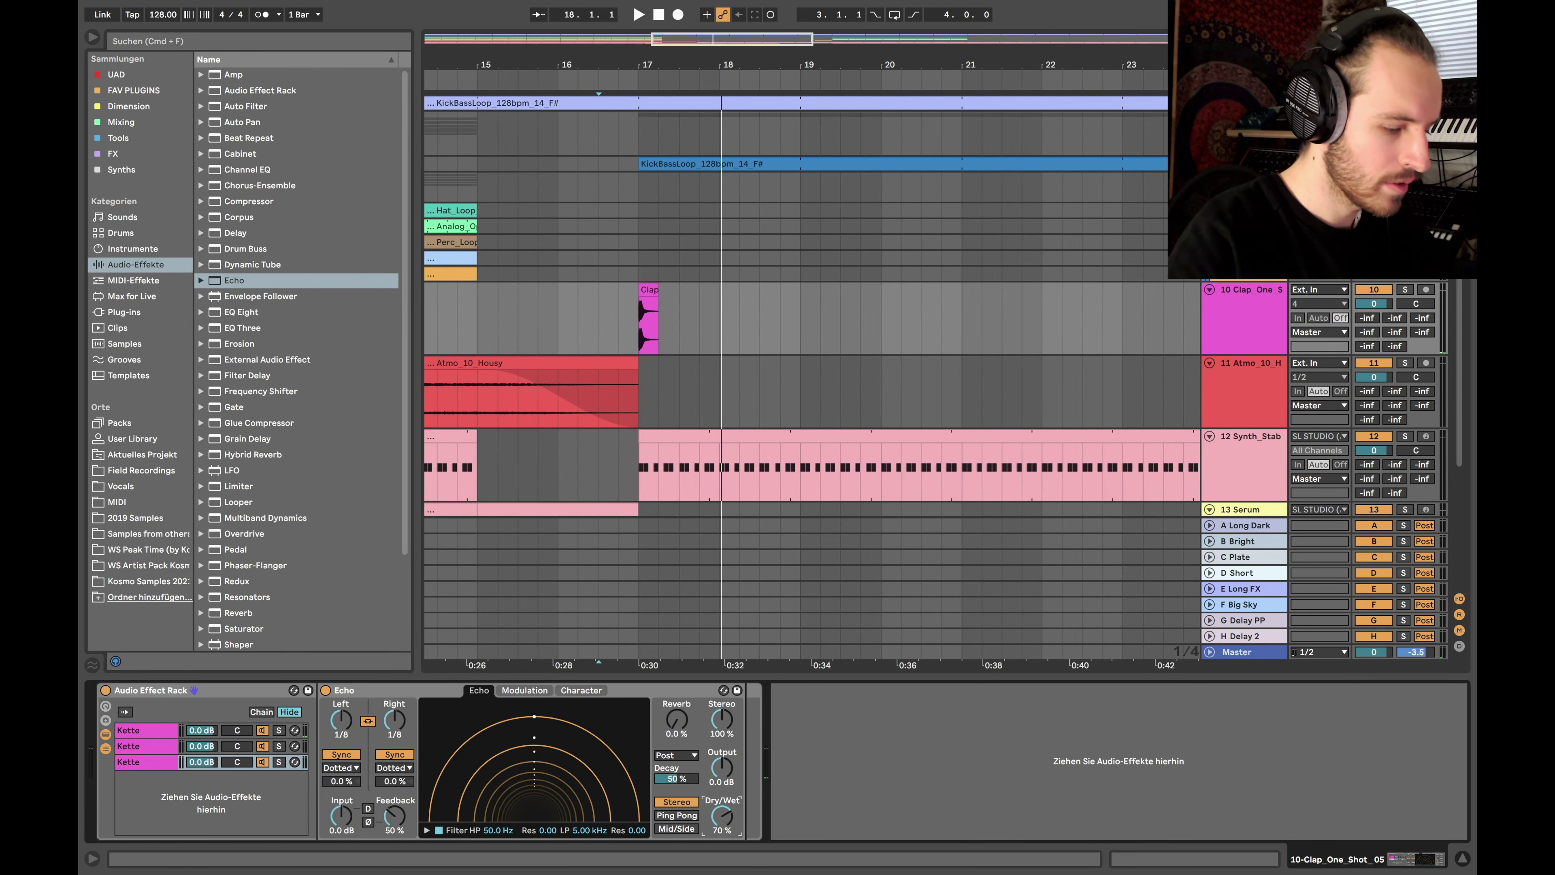
pyautogui.click(426, 830)
pyautogui.click(213, 763)
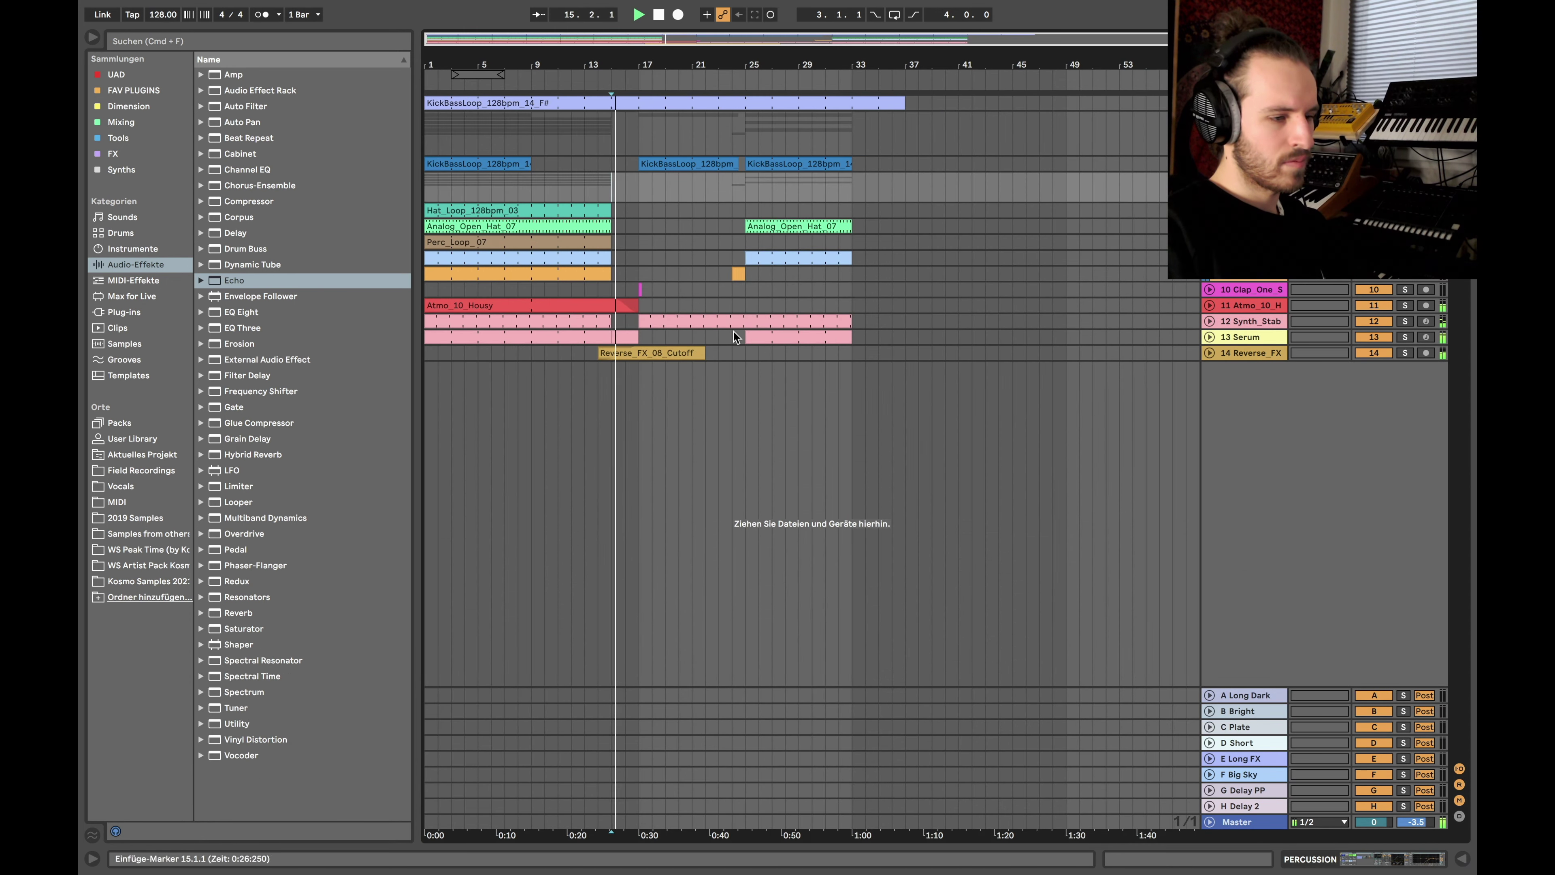
# - Extend the second Serum clip back to bar 17 and reshape the Fil Cutoff automation over the extended section
pyautogui.moveTo(746, 337); pyautogui.dragTo(643, 337)
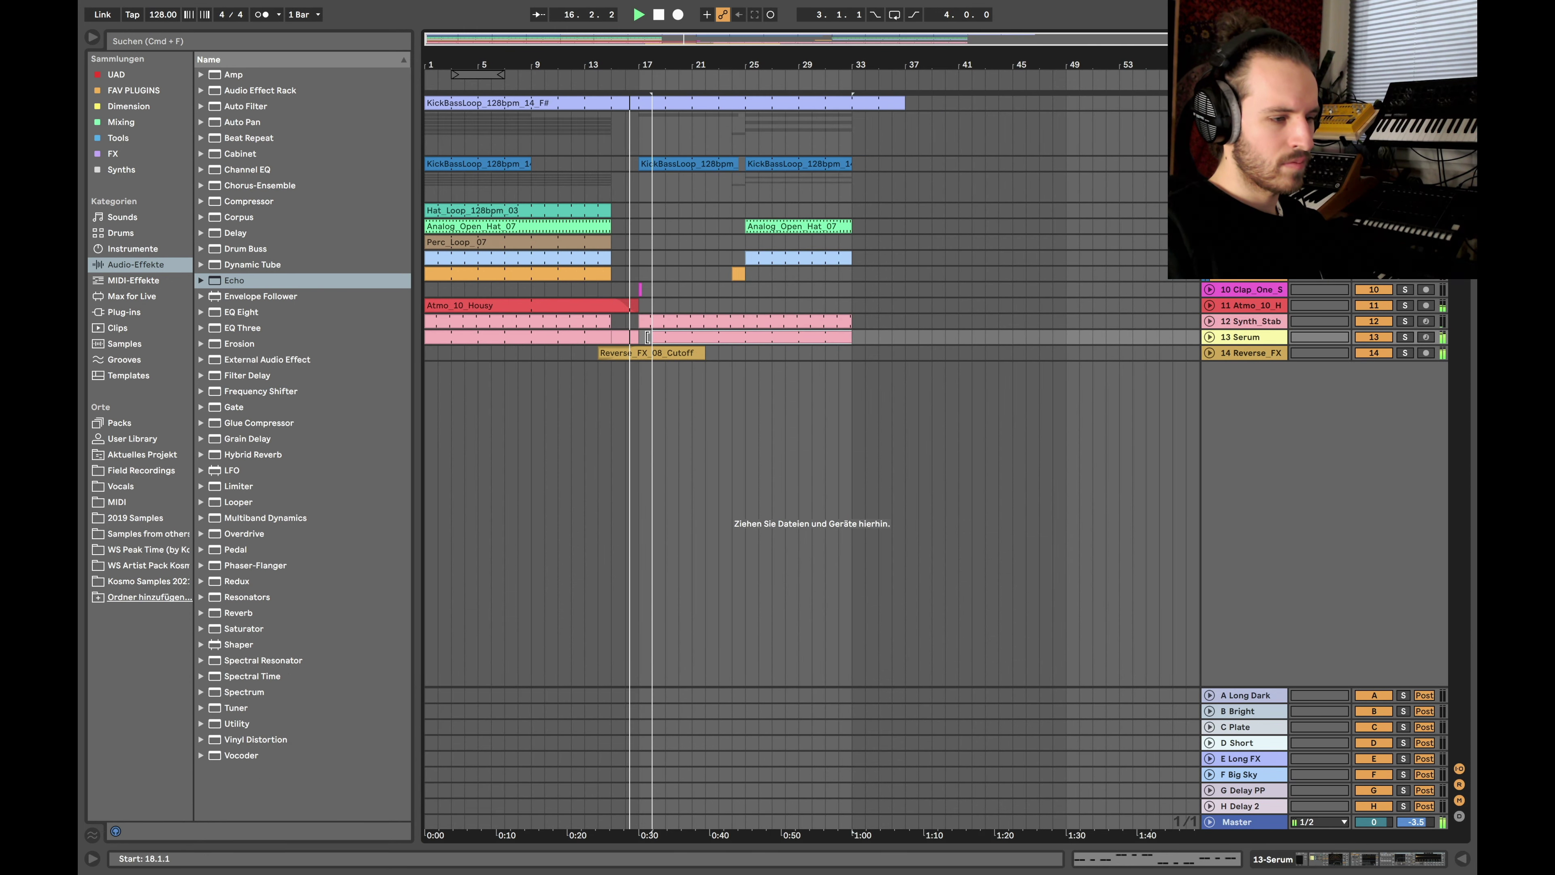
pyautogui.click(1210, 337)
pyautogui.press('a')
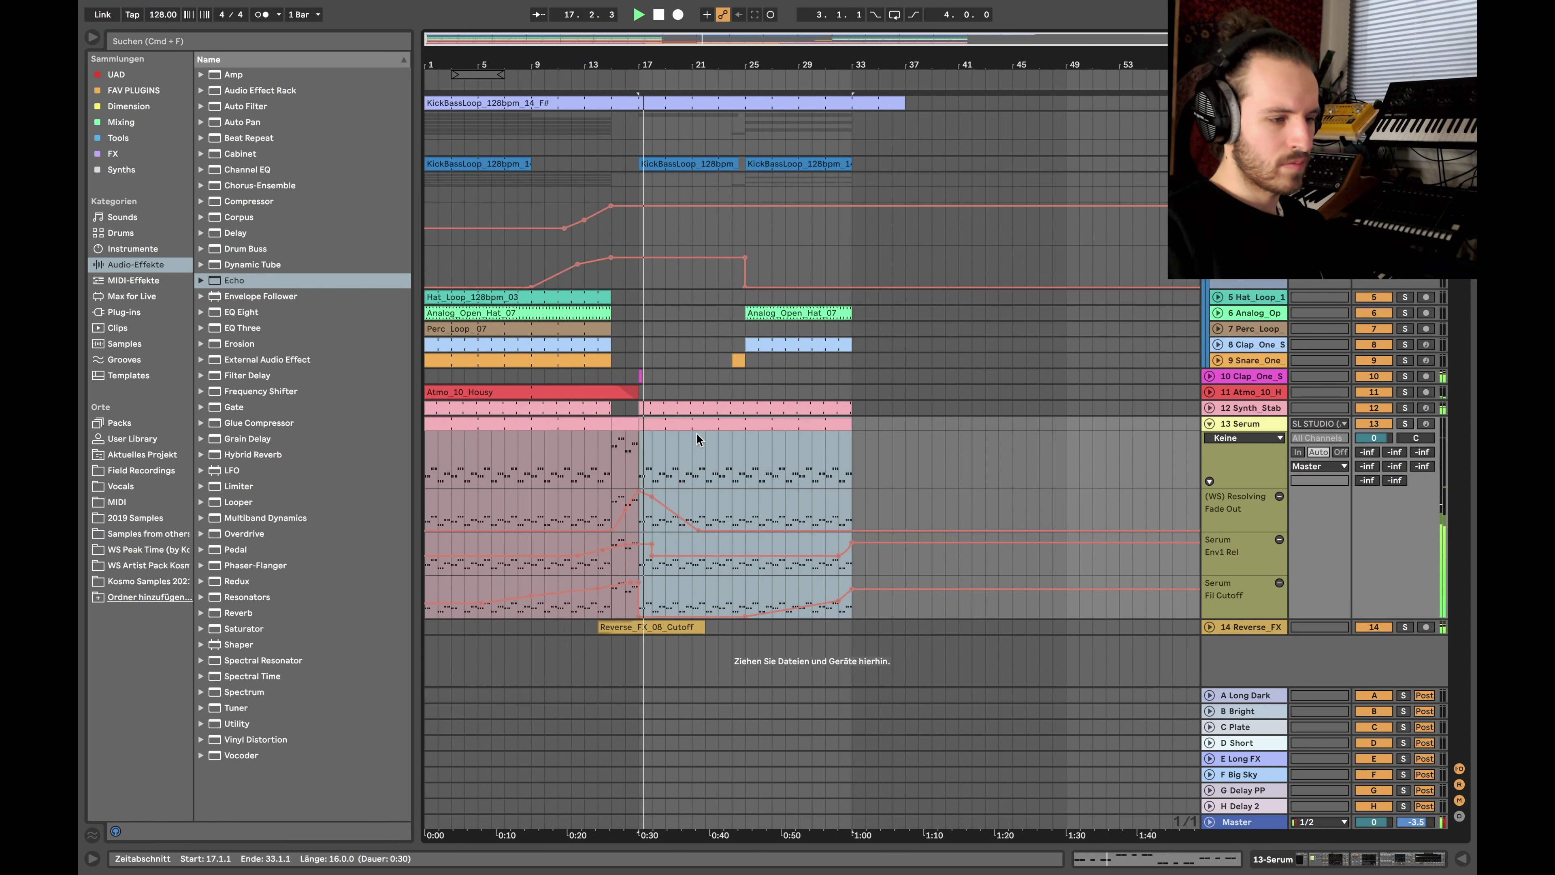
pyautogui.moveTo(701, 615); pyautogui.dragTo(702, 597)
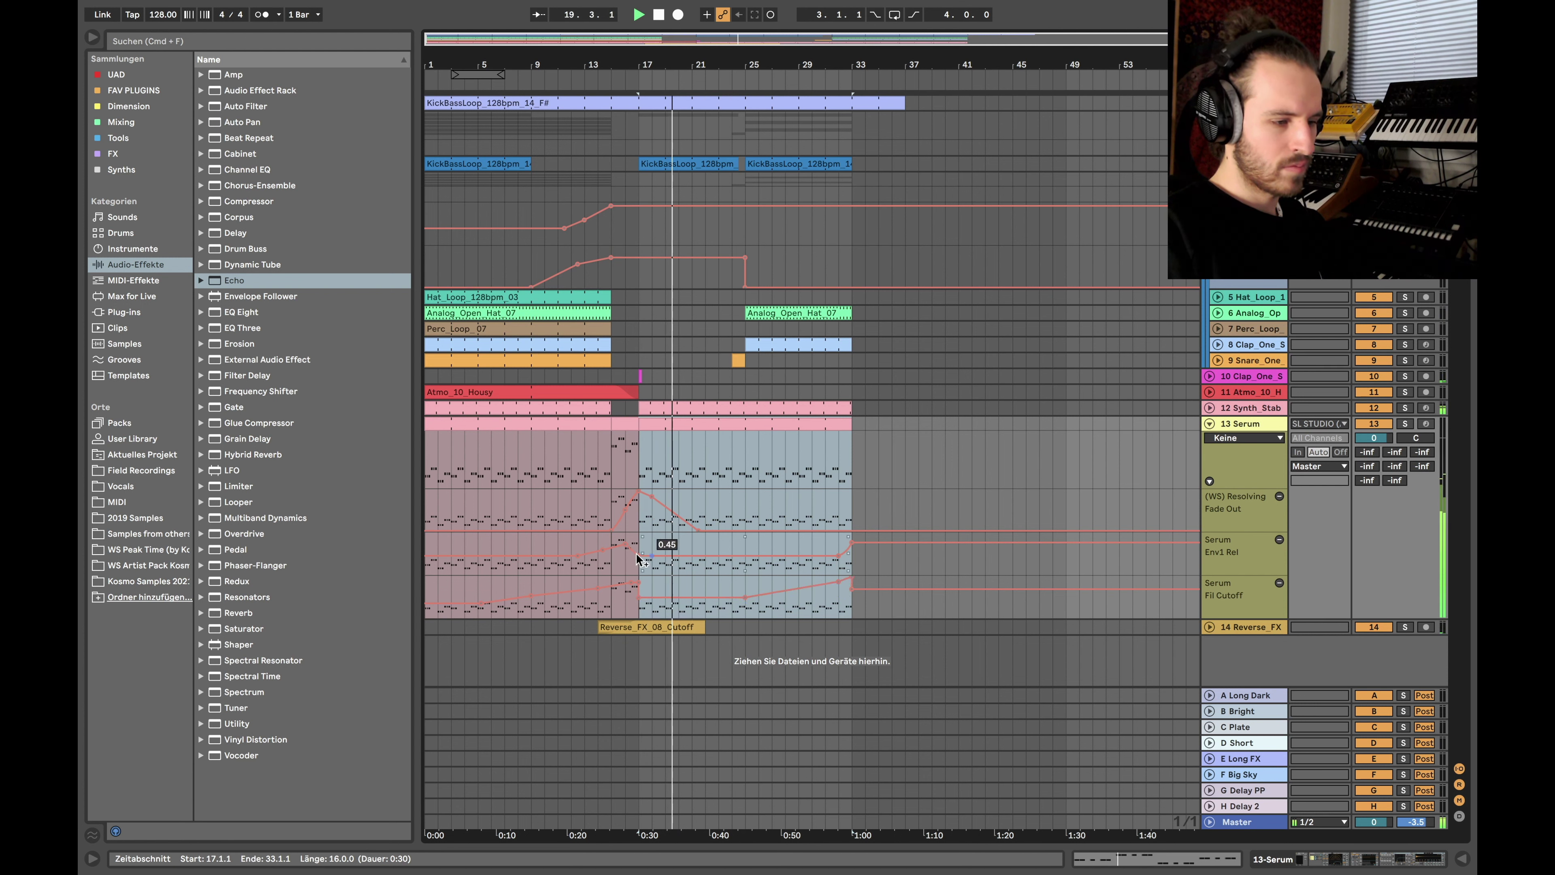
# - Move the Serum Env1 Rel automation breakpoint from bar 18 to bar 17 and play the transition from bar 15
pyautogui.click(614, 551)
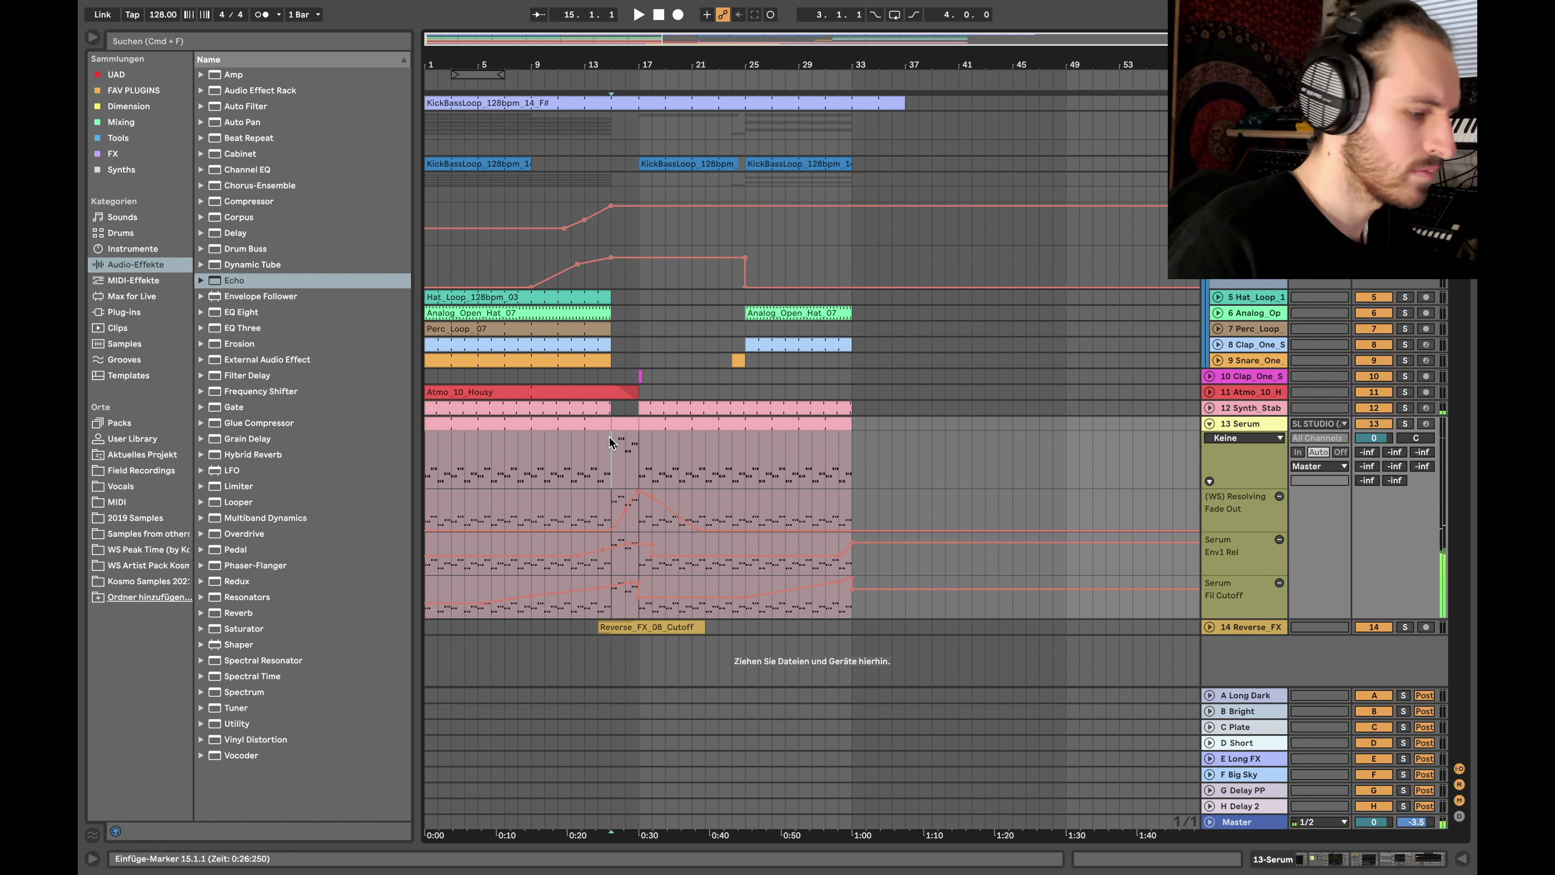
pyautogui.moveTo(653, 544); pyautogui.dragTo(638, 544)
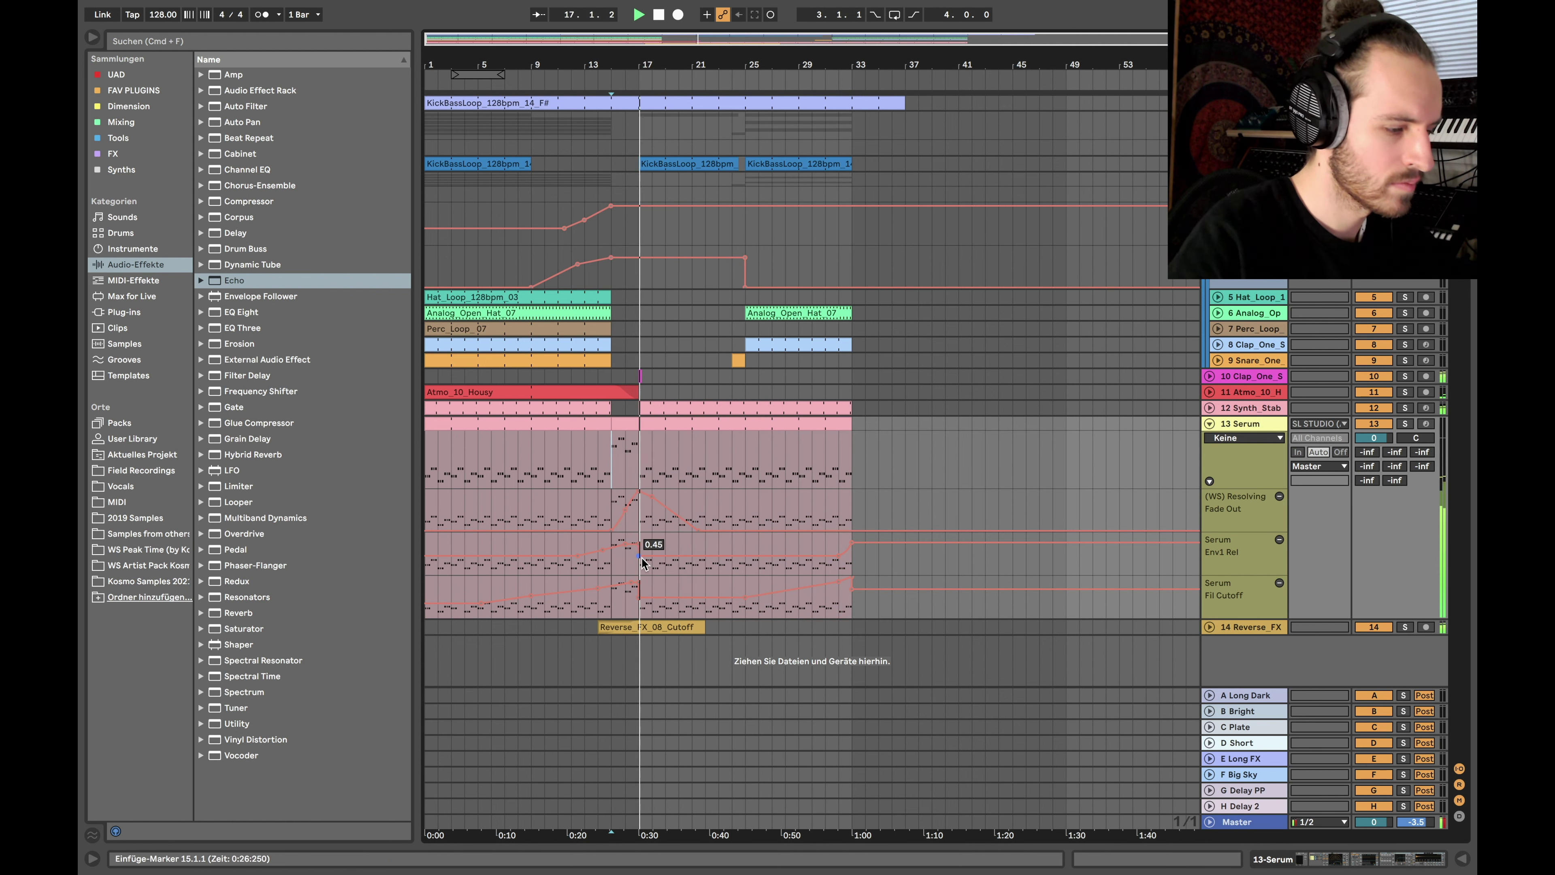
pyautogui.press('space')
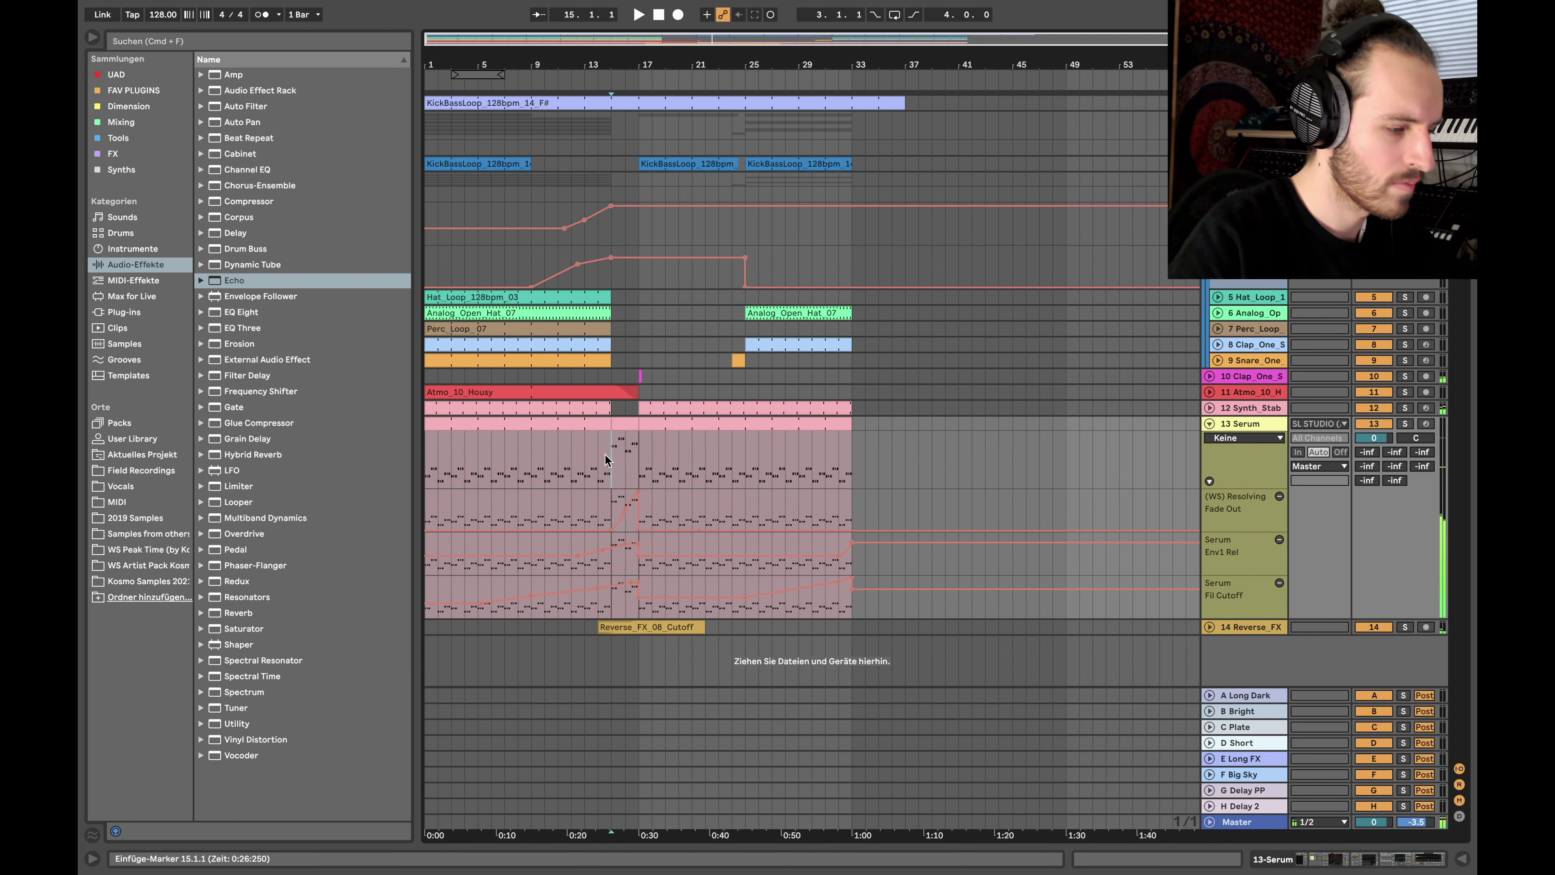
pyautogui.press('space')
pyautogui.press('a')
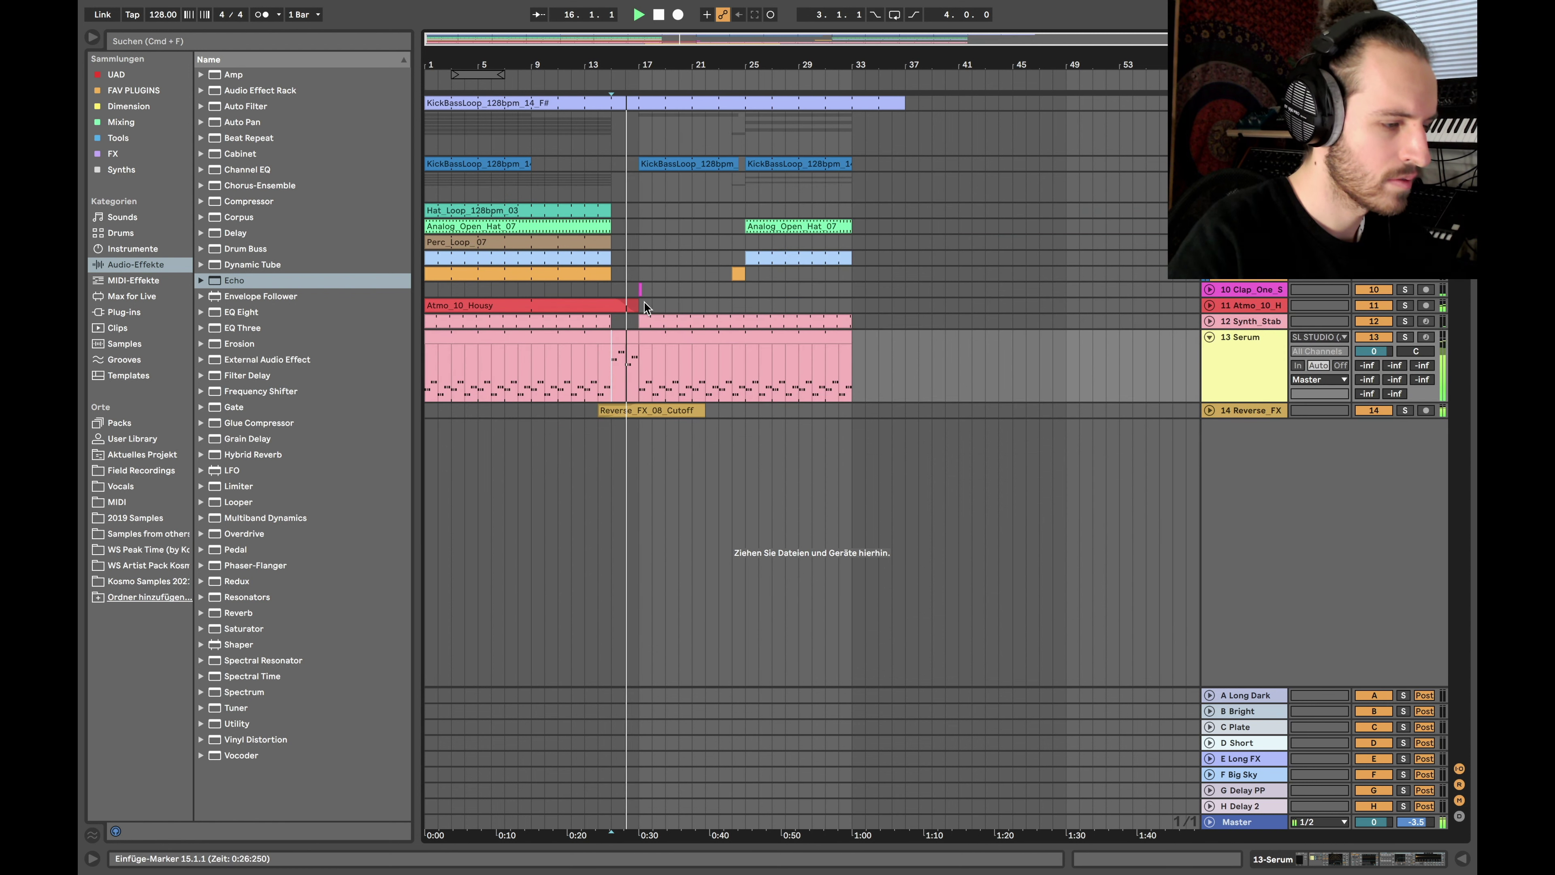
# - Adjust the Serum Fil Cutoff automation at bar 17 to 0.39 while the arrangement plays
pyautogui.scroll(5, 646, 308)
pyautogui.scroll(-4, 646, 308)
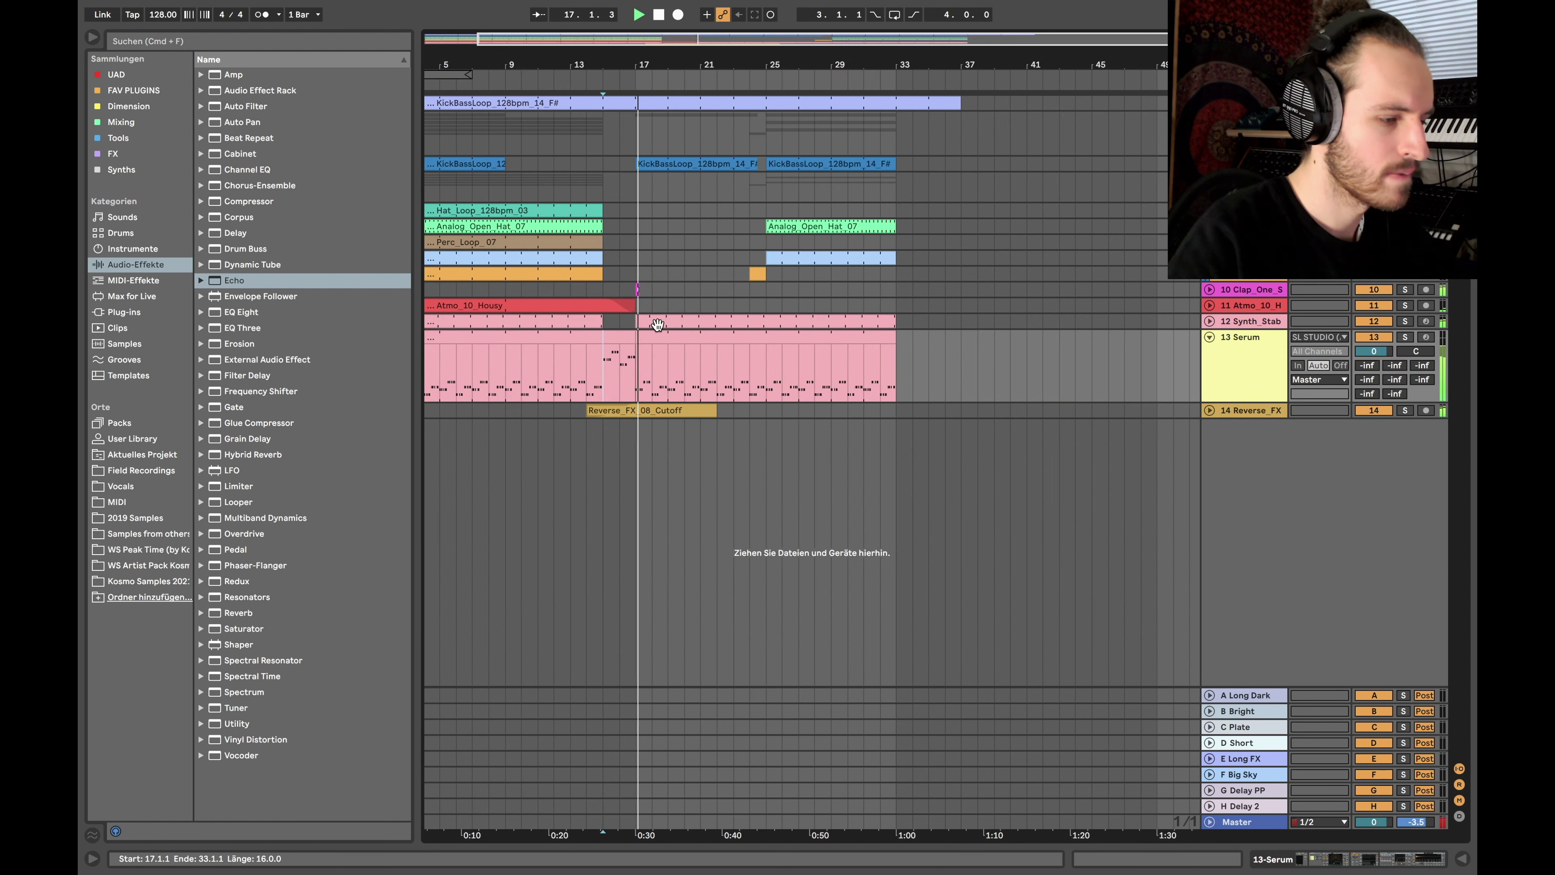
pyautogui.press('a')
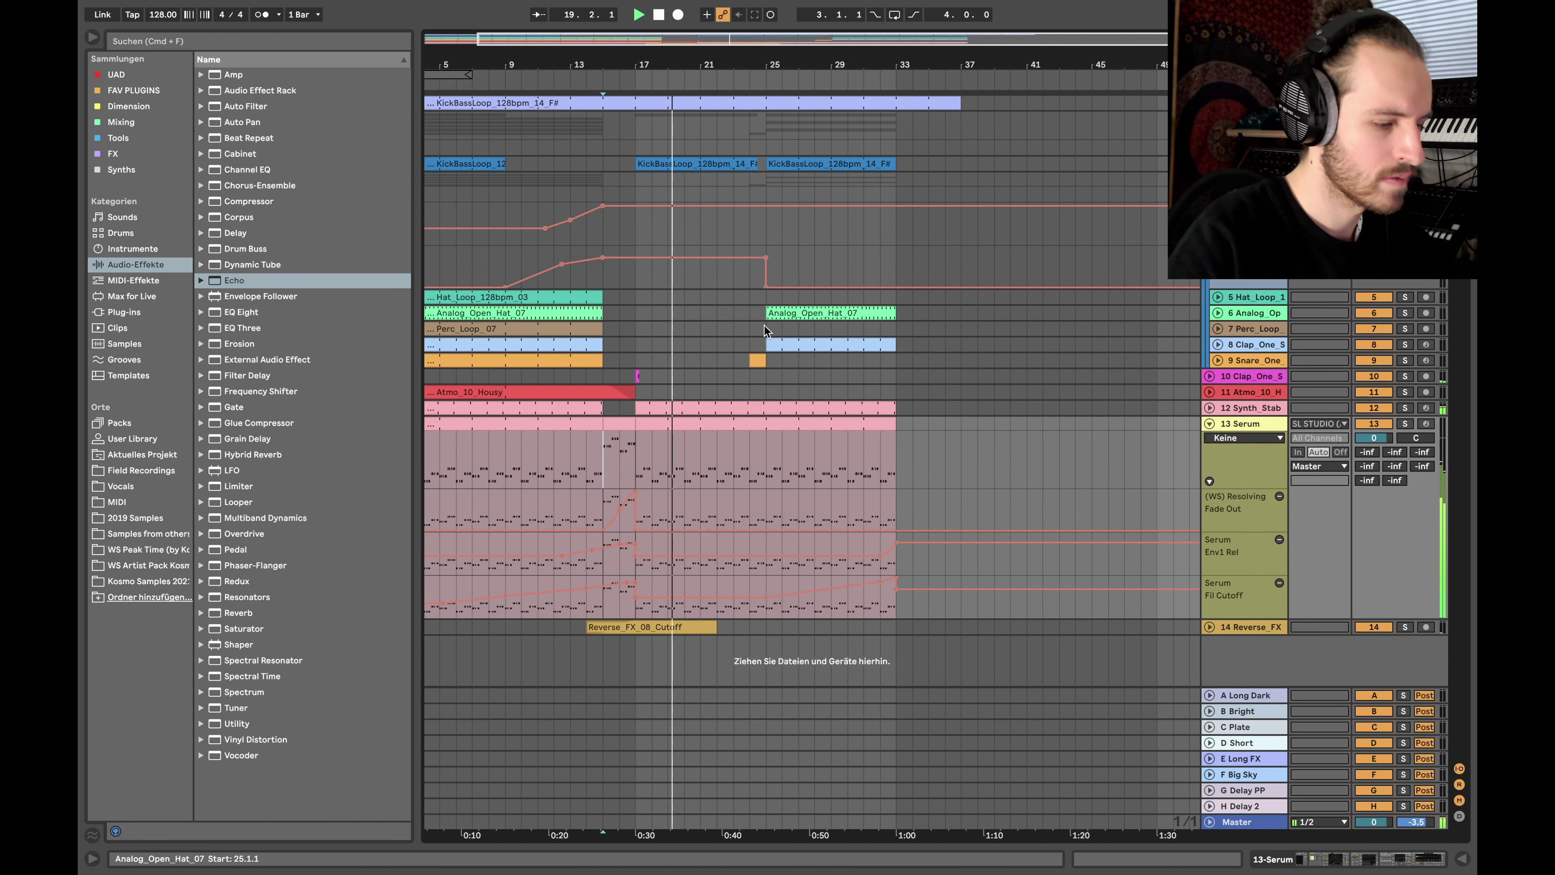
pyautogui.moveTo(636, 598); pyautogui.dragTo(635, 602)
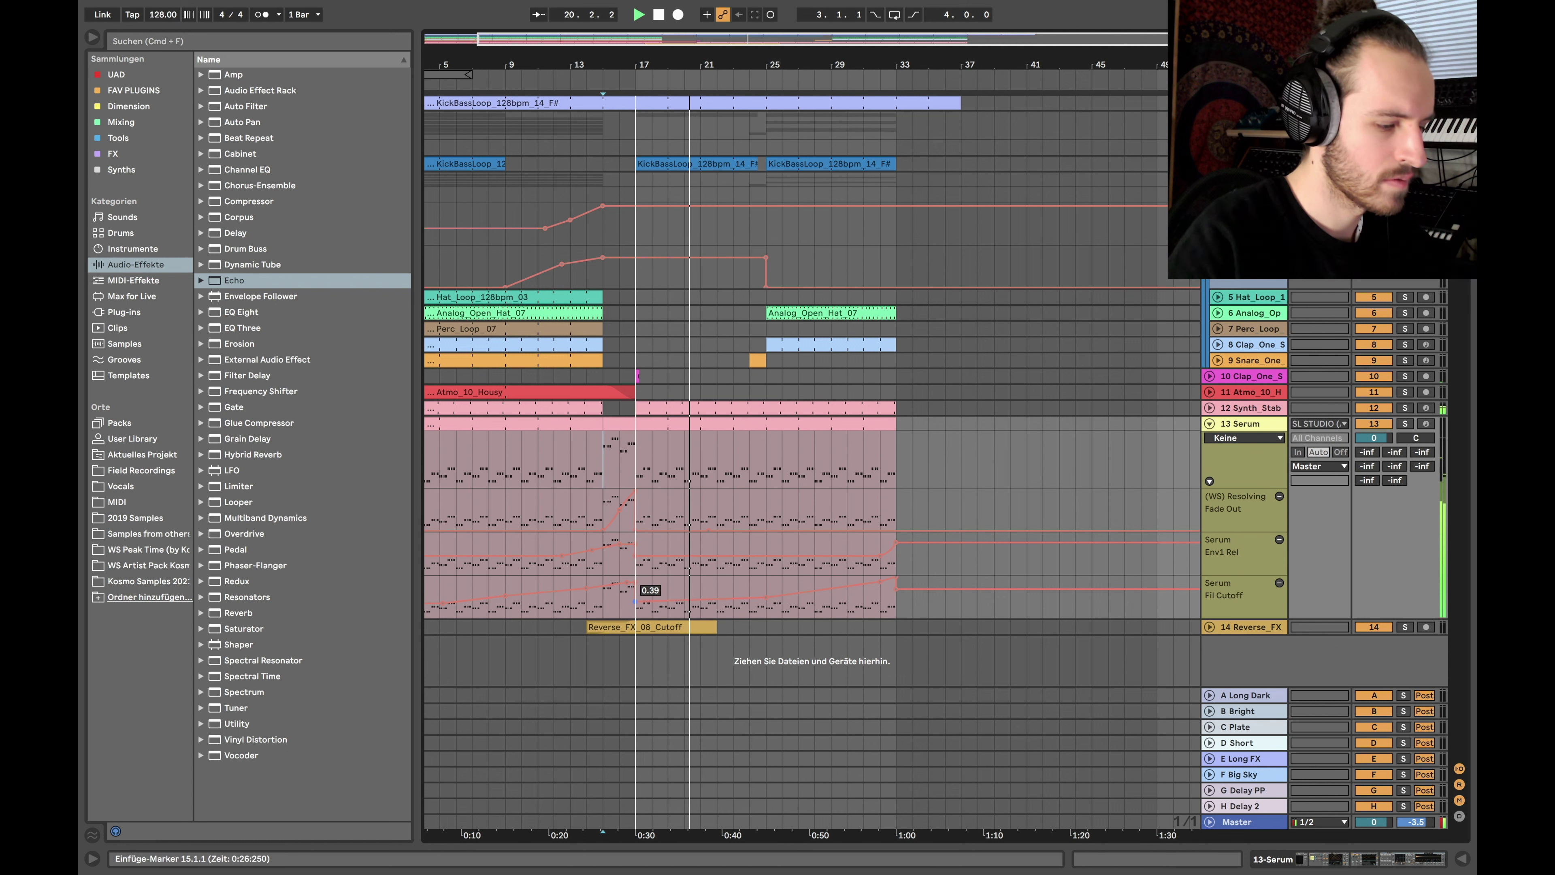
pyautogui.scroll(-2, 684, 597)
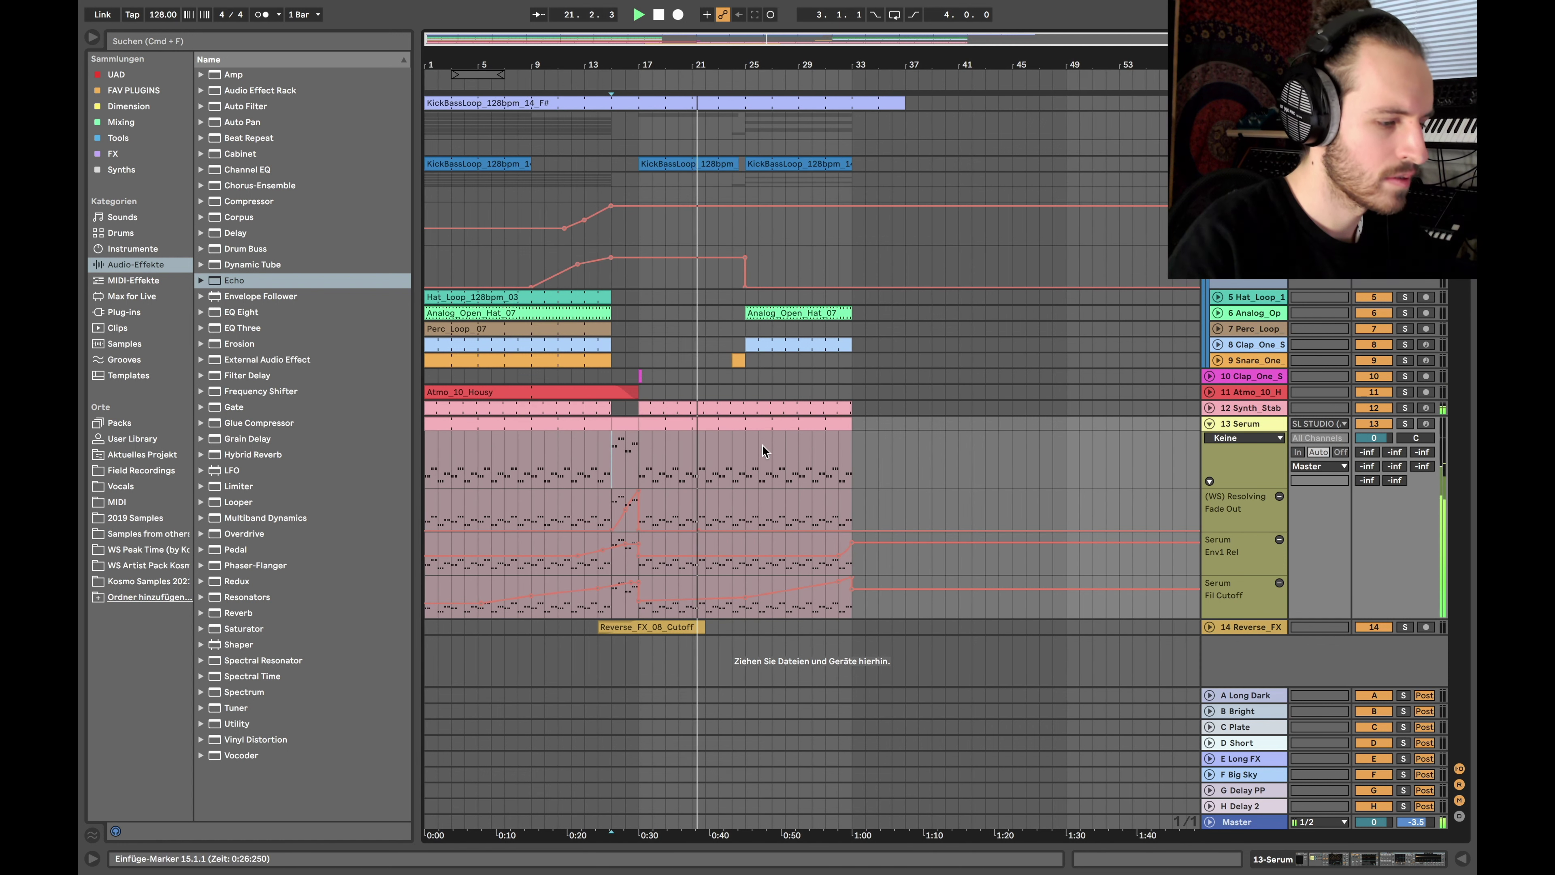
# - Play the section from bar 23 to check the drop into bar 25 against the Serum automation
pyautogui.scroll(5, 761, 452)
pyautogui.press('-')
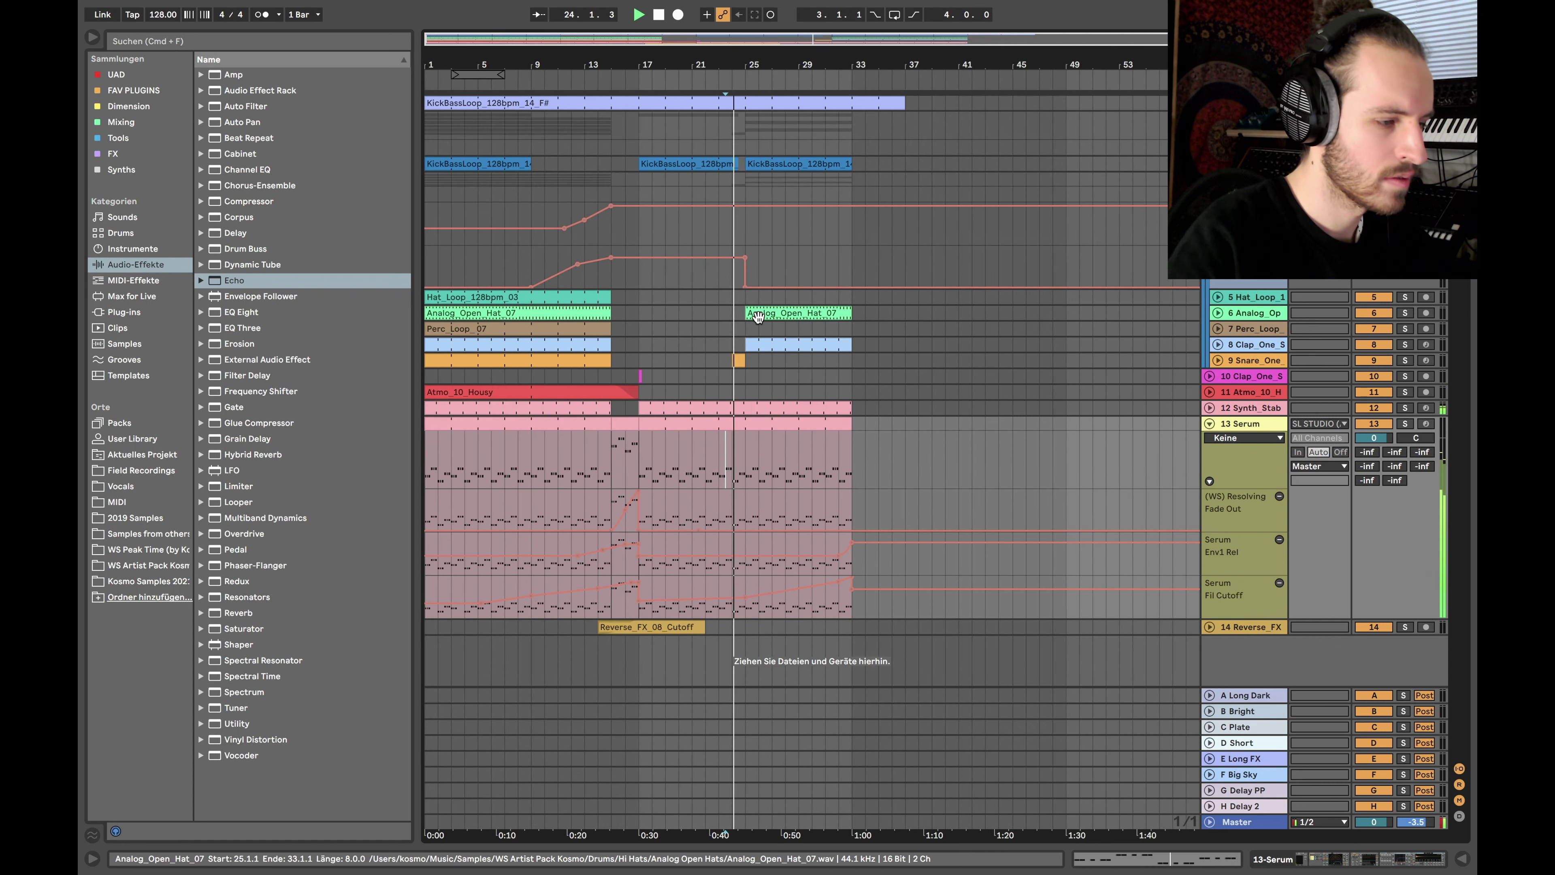
pyautogui.scroll(5, 759, 316)
pyautogui.scroll(-5, 759, 317)
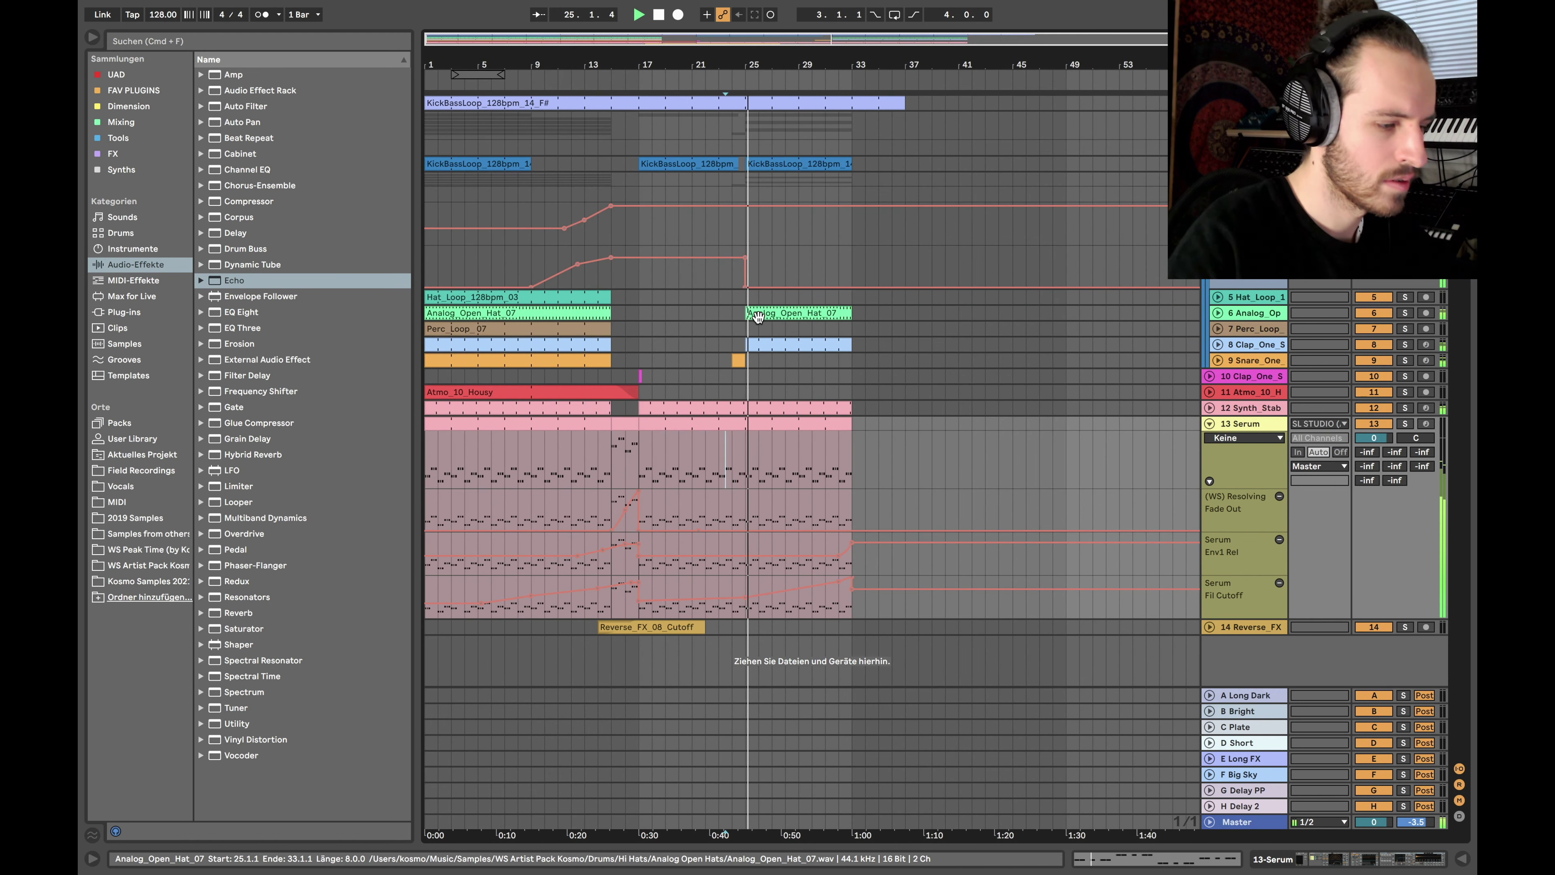
pyautogui.moveTo(844, 563)
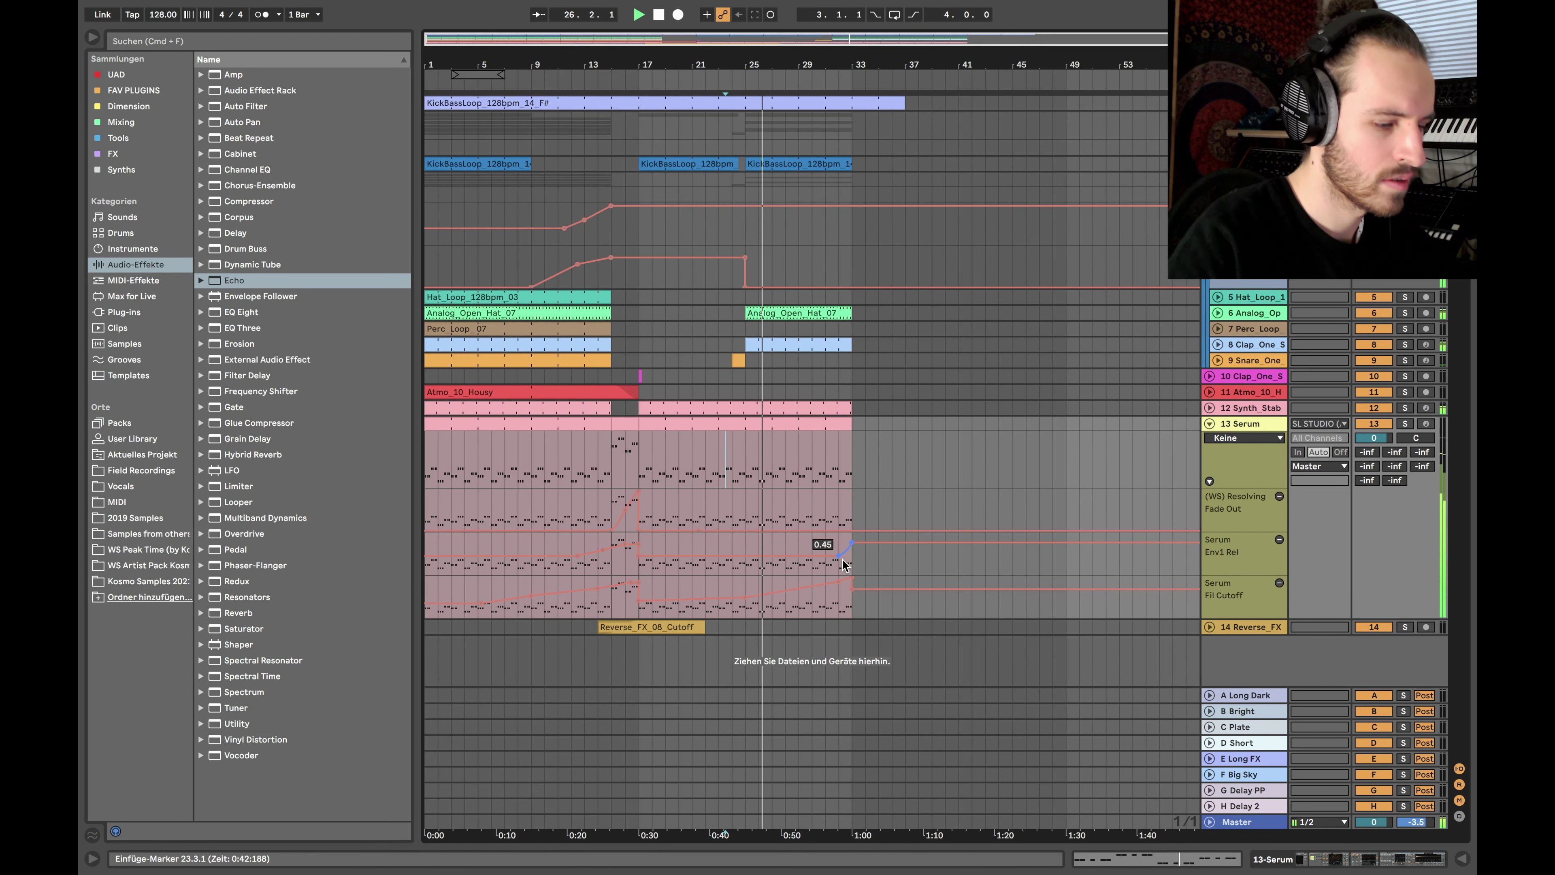
pyautogui.press('a')
pyautogui.press('space')
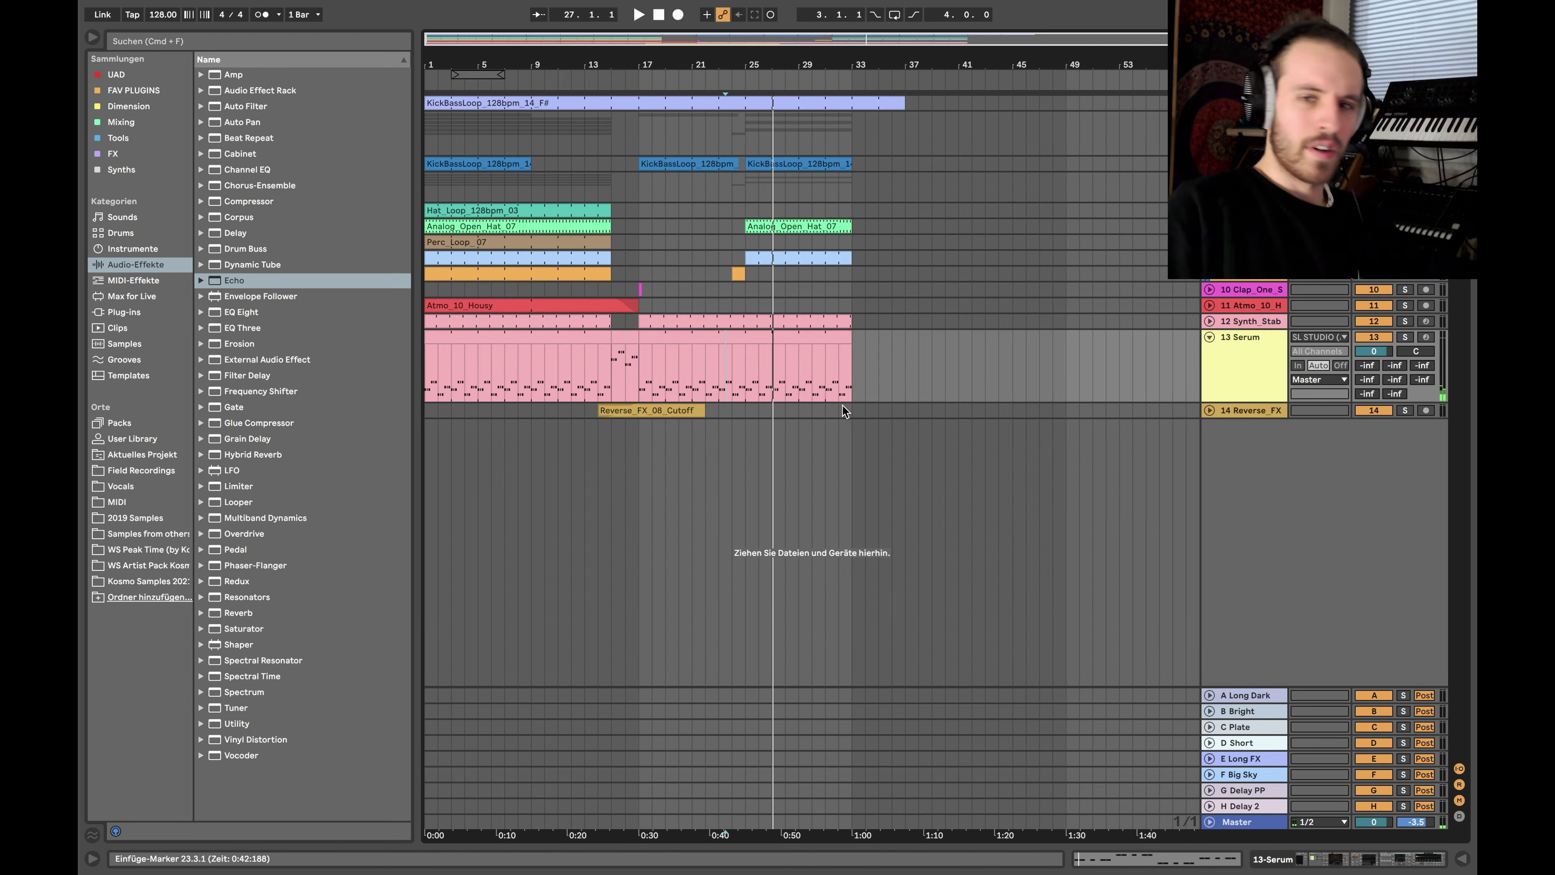
# - Fine-tune the Serum Fil Cutoff automation around bar 18, just after the transition
pyautogui.moveTo(638, 362); pyautogui.dragTo(785, 359)
pyautogui.moveTo(638, 361); pyautogui.dragTo(680, 361)
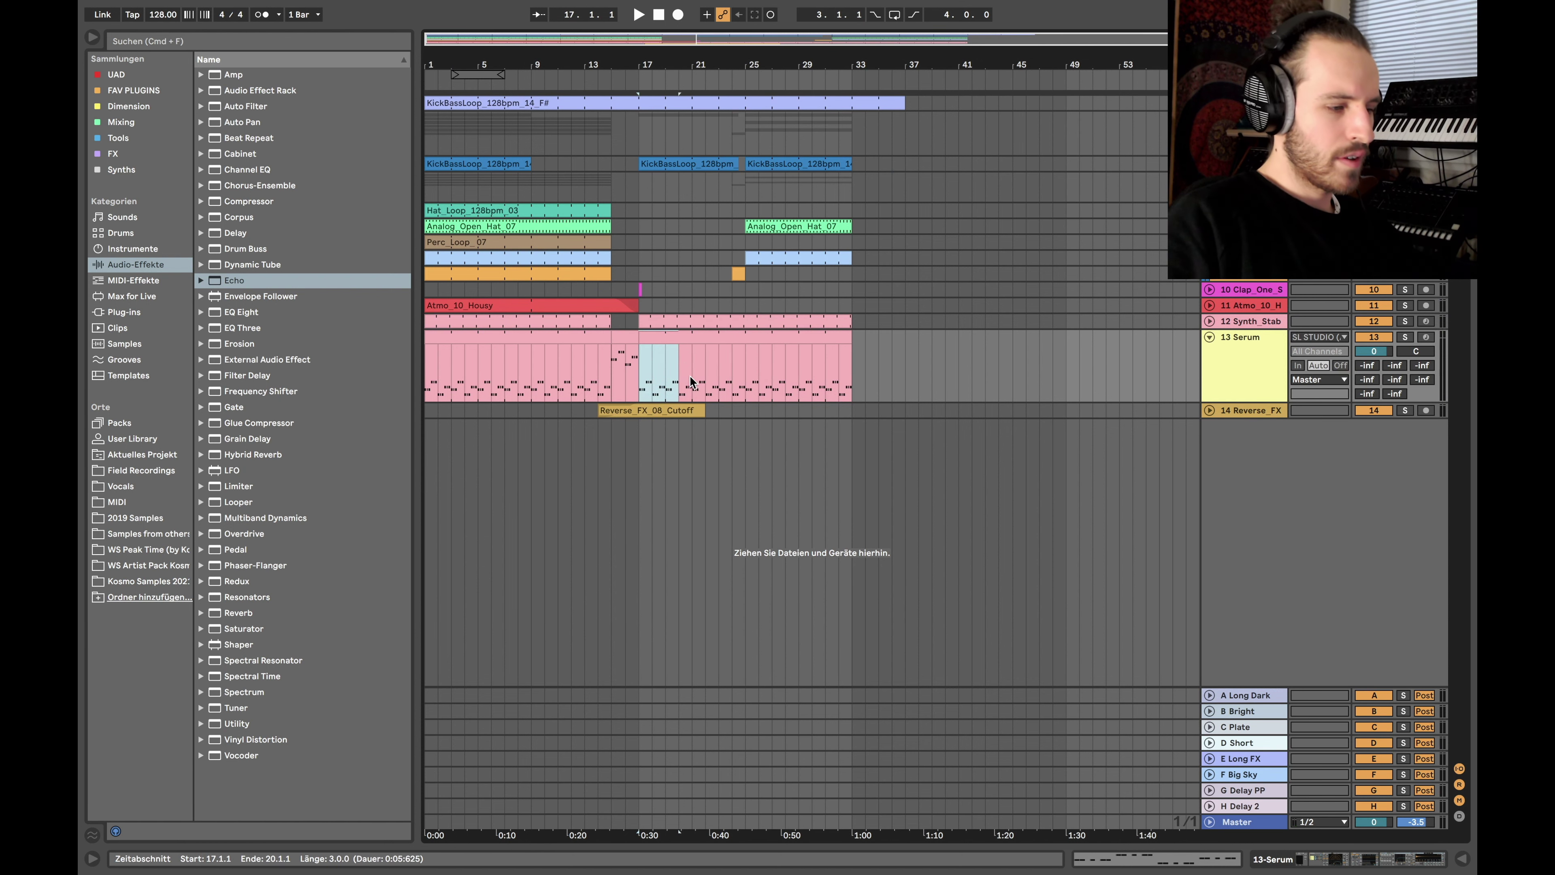
pyautogui.press('a')
pyautogui.click(653, 612)
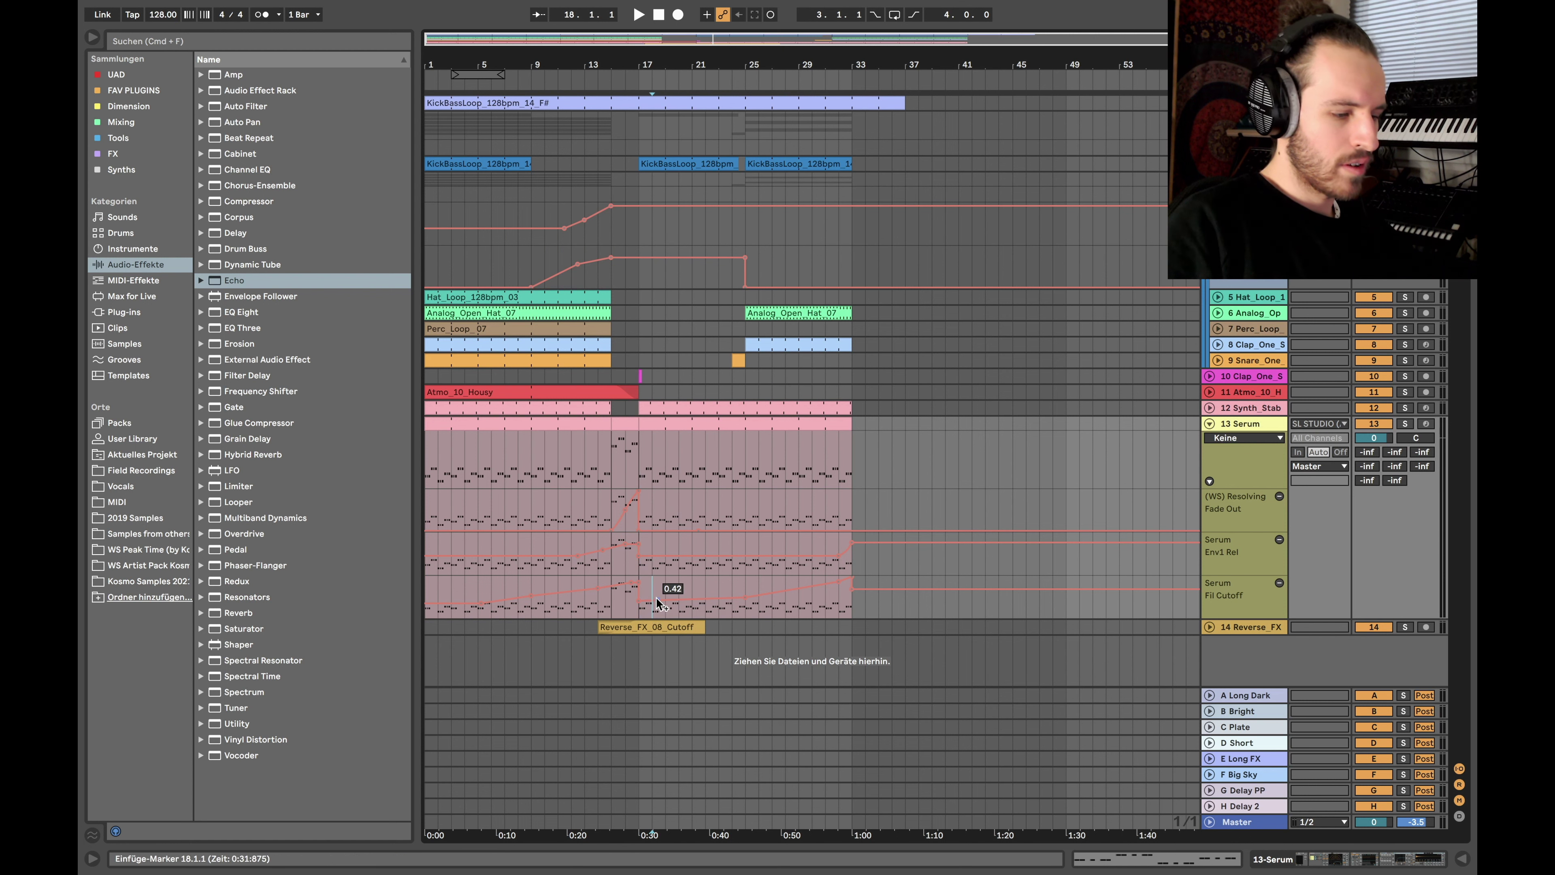
pyautogui.moveTo(656, 608); pyautogui.dragTo(656, 611)
pyautogui.press('a')
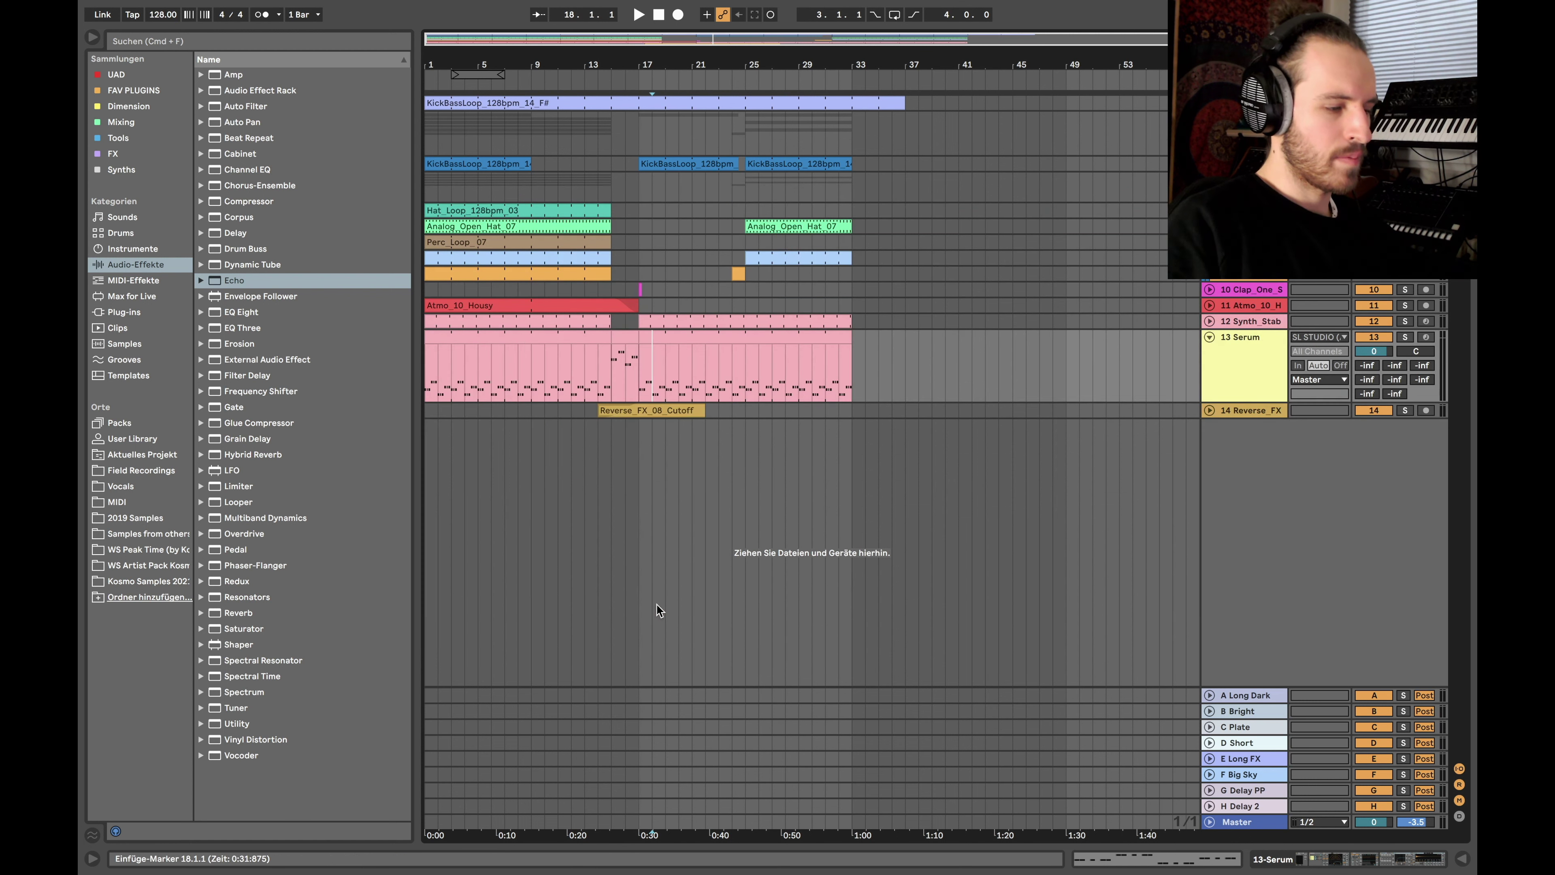
# - Apply the Serum track's color to its clips and collapse the track
pyautogui.rightClick(1215, 347)
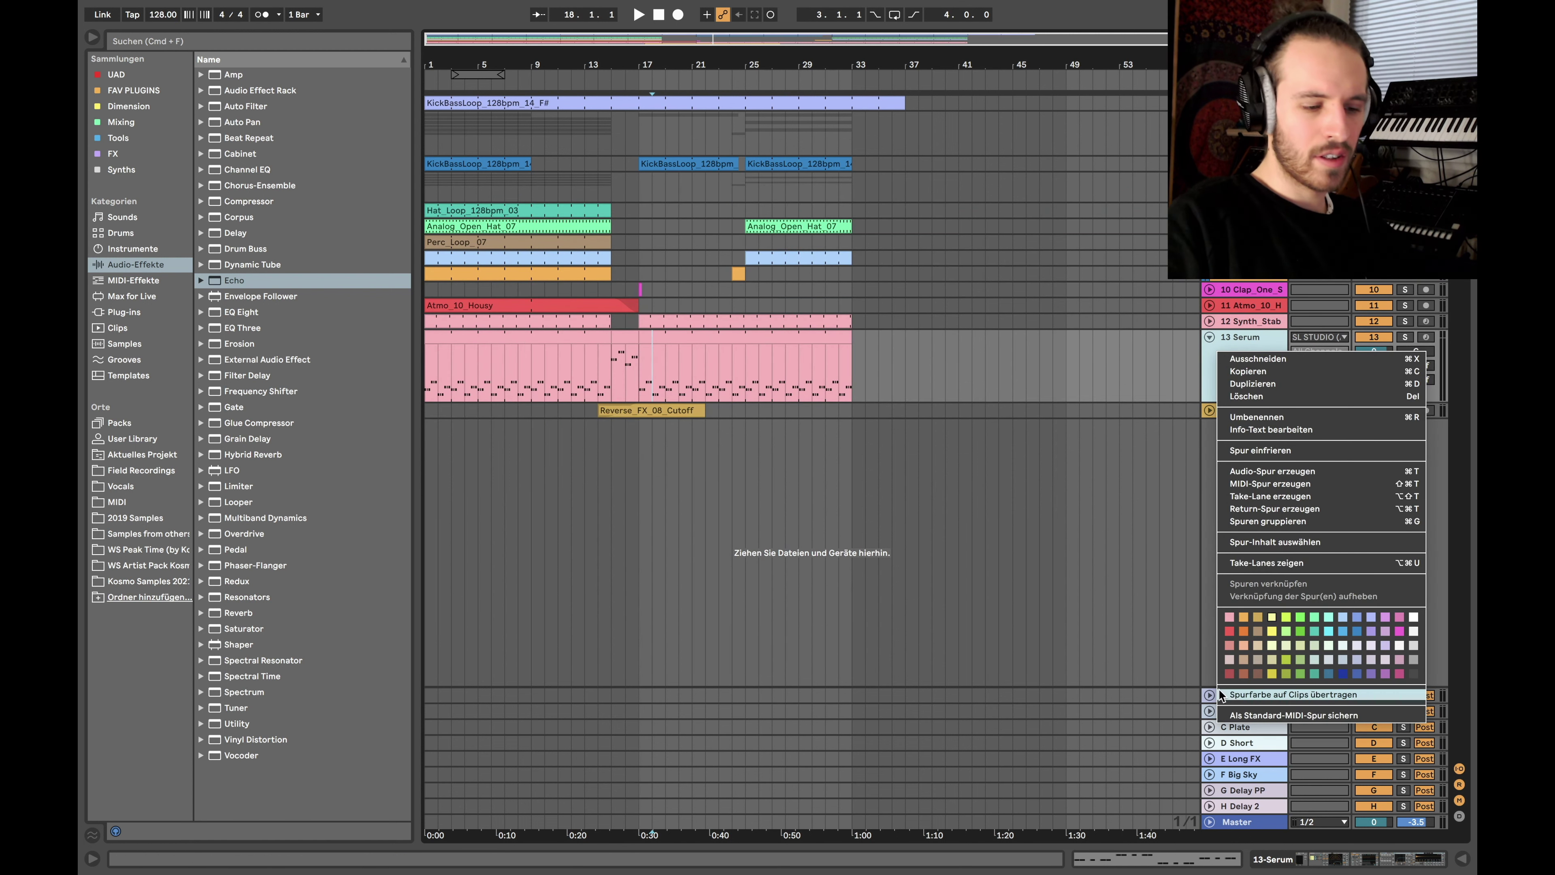
pyautogui.click(1229, 697)
pyautogui.click(1210, 338)
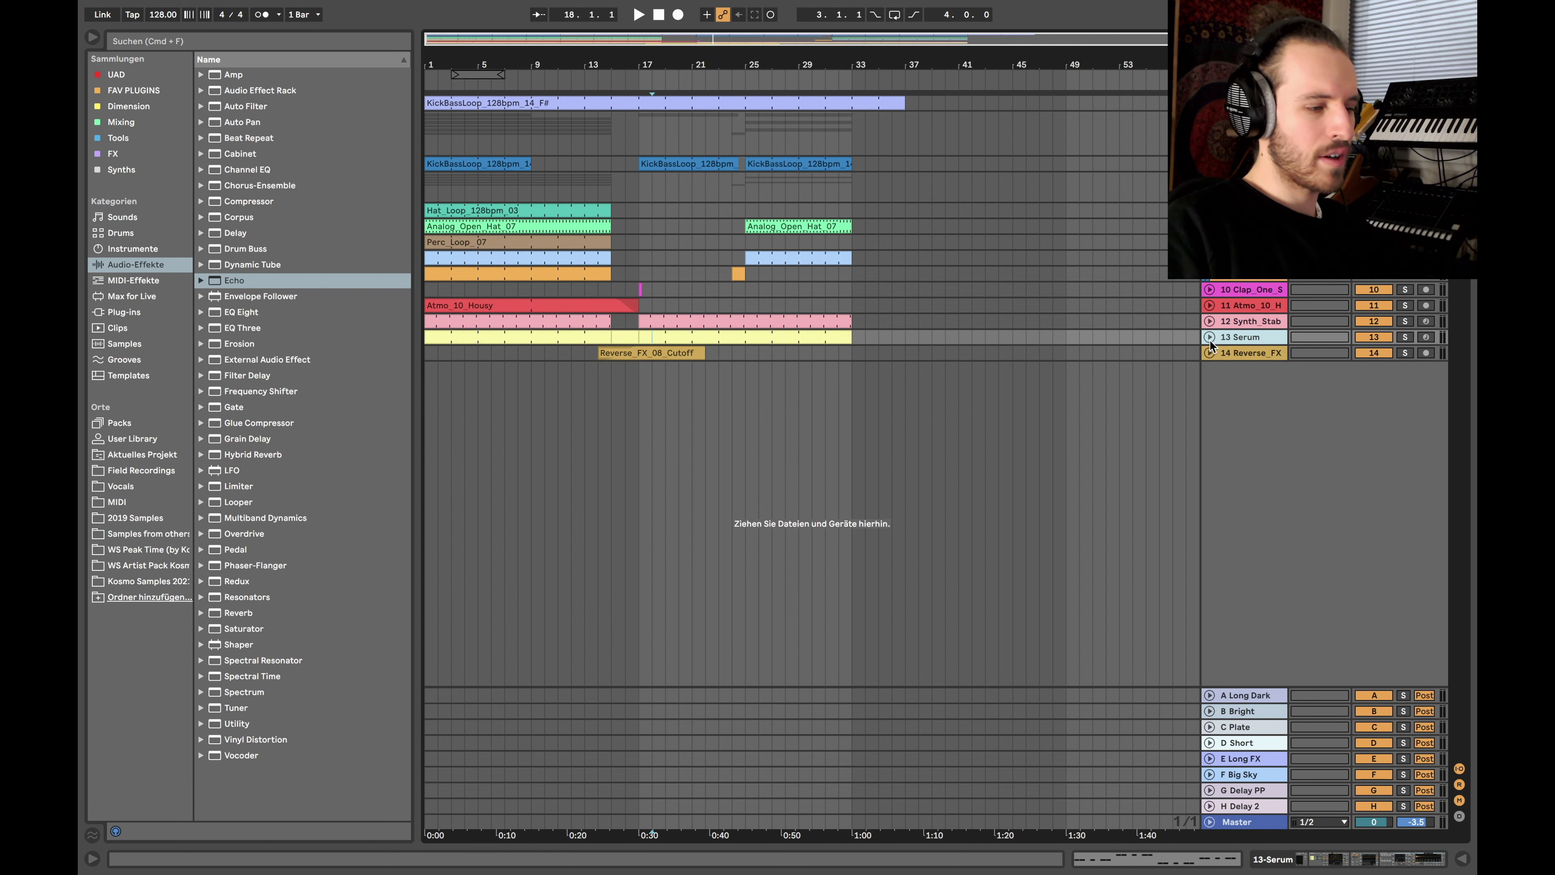
pyautogui.click(1210, 337)
pyautogui.click(723, 366)
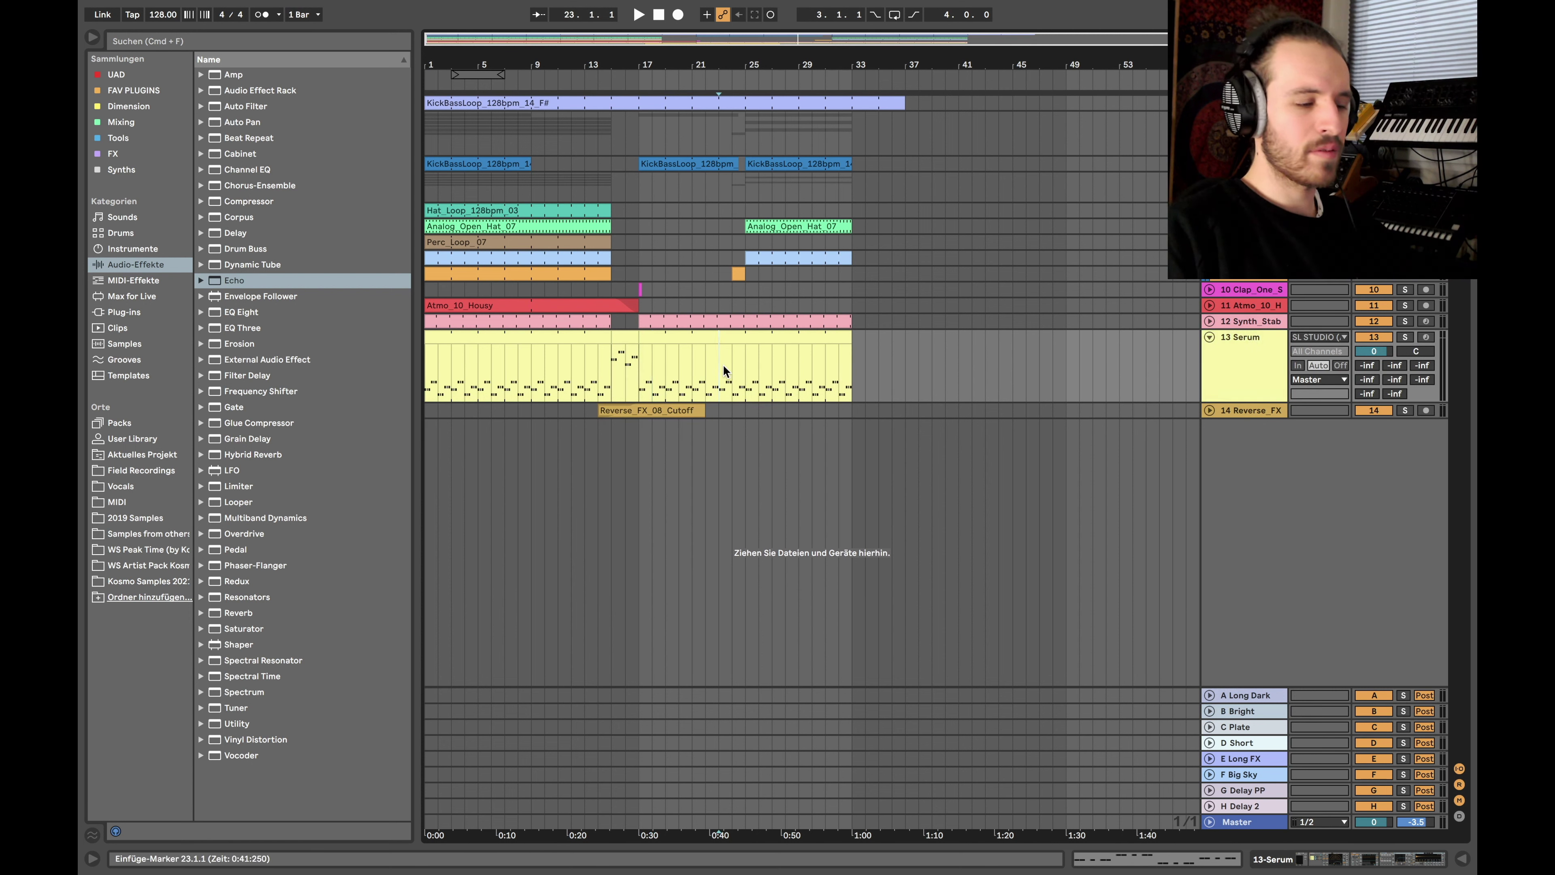
pyautogui.click(1210, 337)
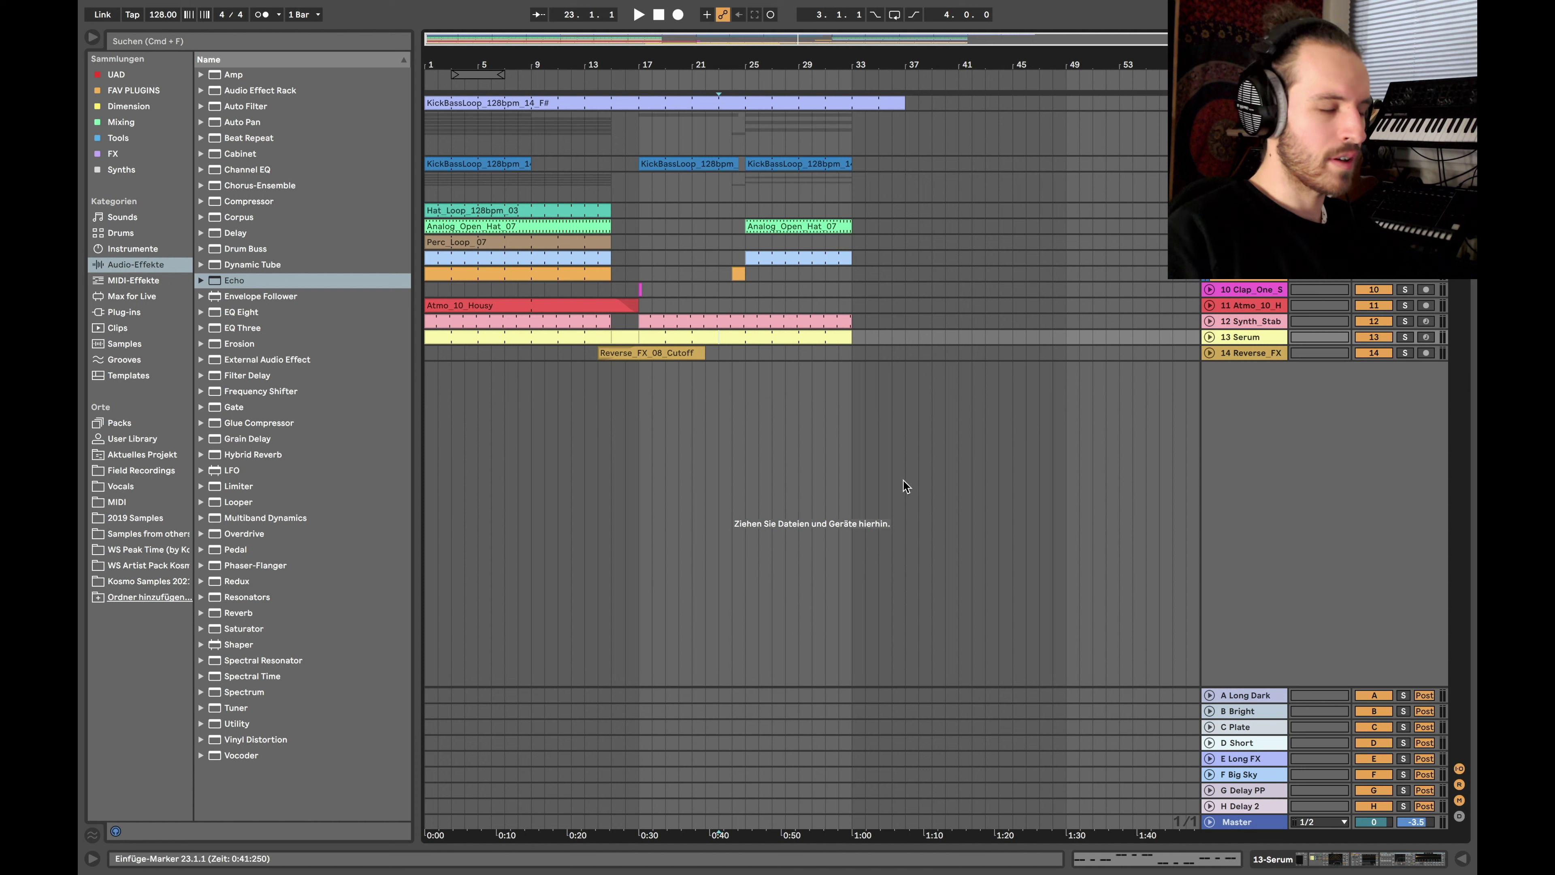
# - Review the arrangement by selecting bars 1 to 33 from the drums group to the Reverse_FX track, and return to the start
pyautogui.click(659, 14)
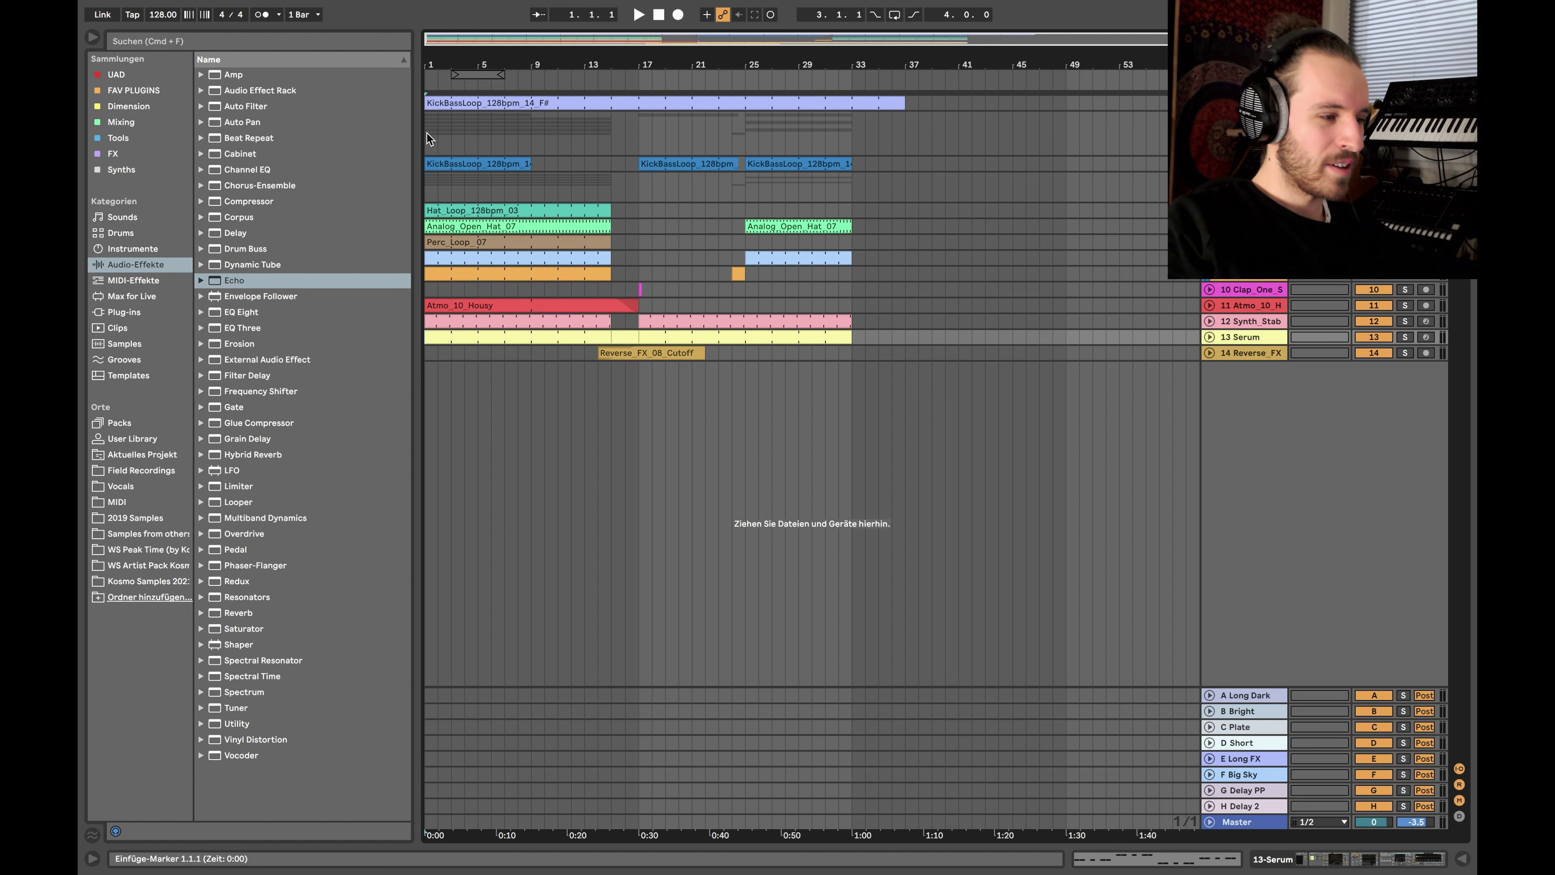
pyautogui.moveTo(427, 135); pyautogui.dragTo(847, 347)
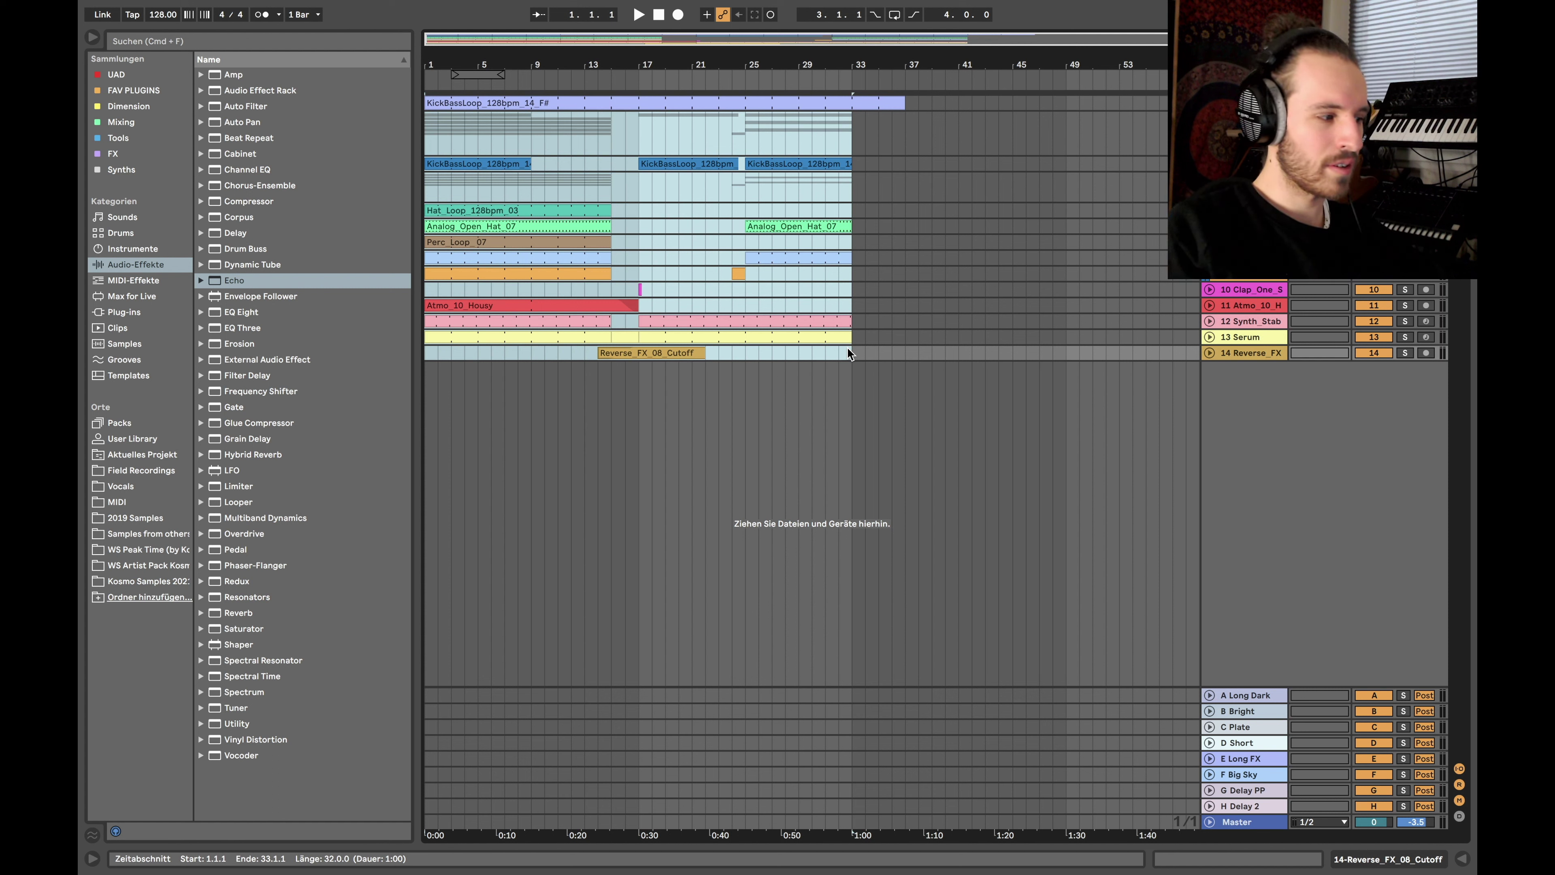
pyautogui.click(598, 131)
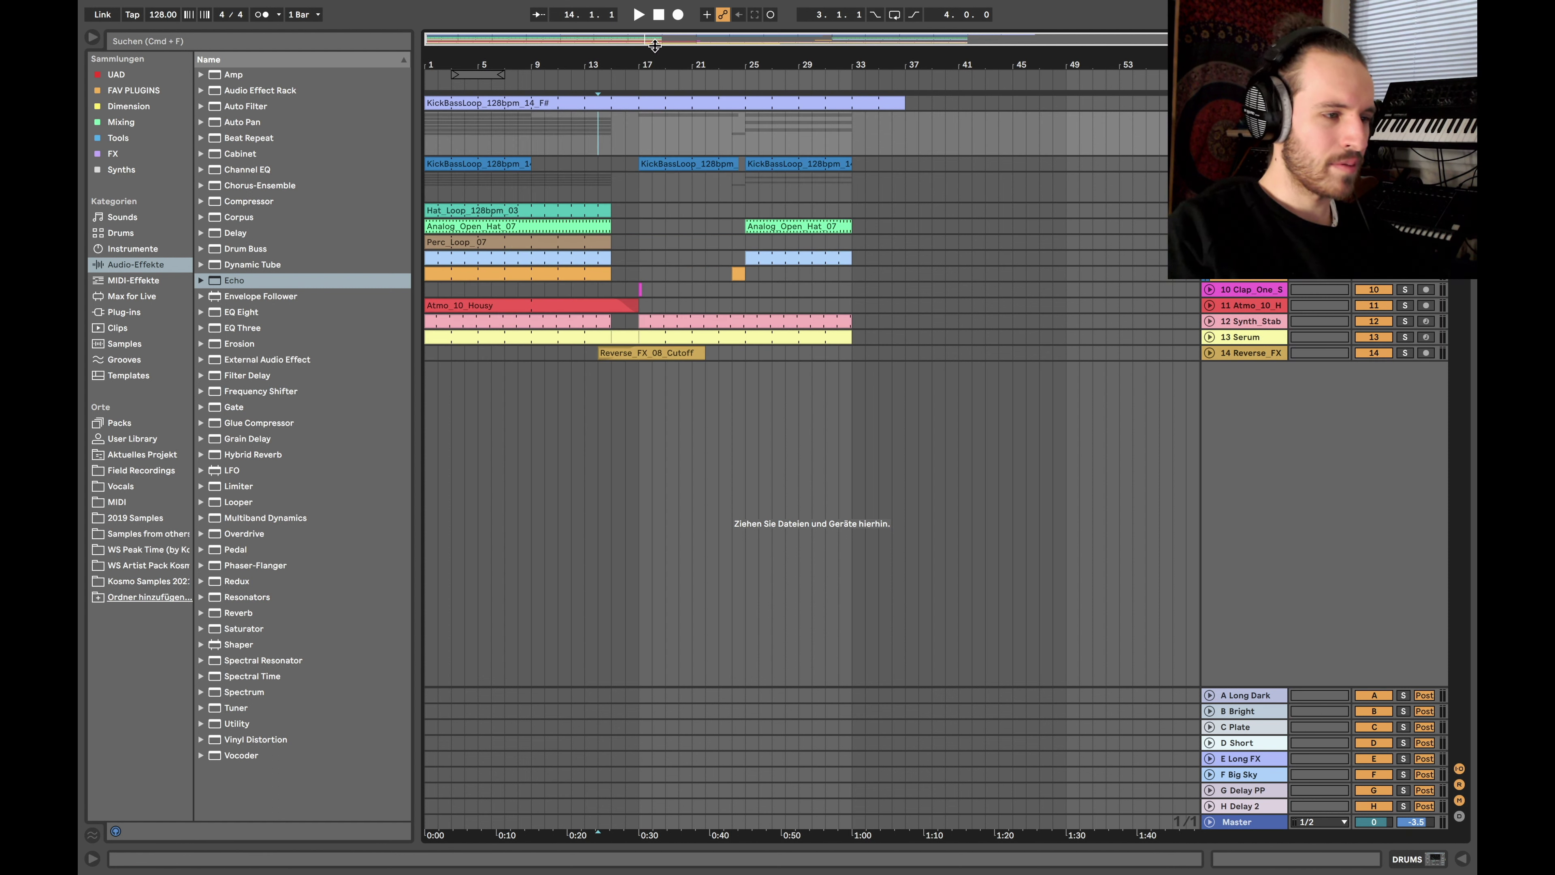
pyautogui.click(659, 17)
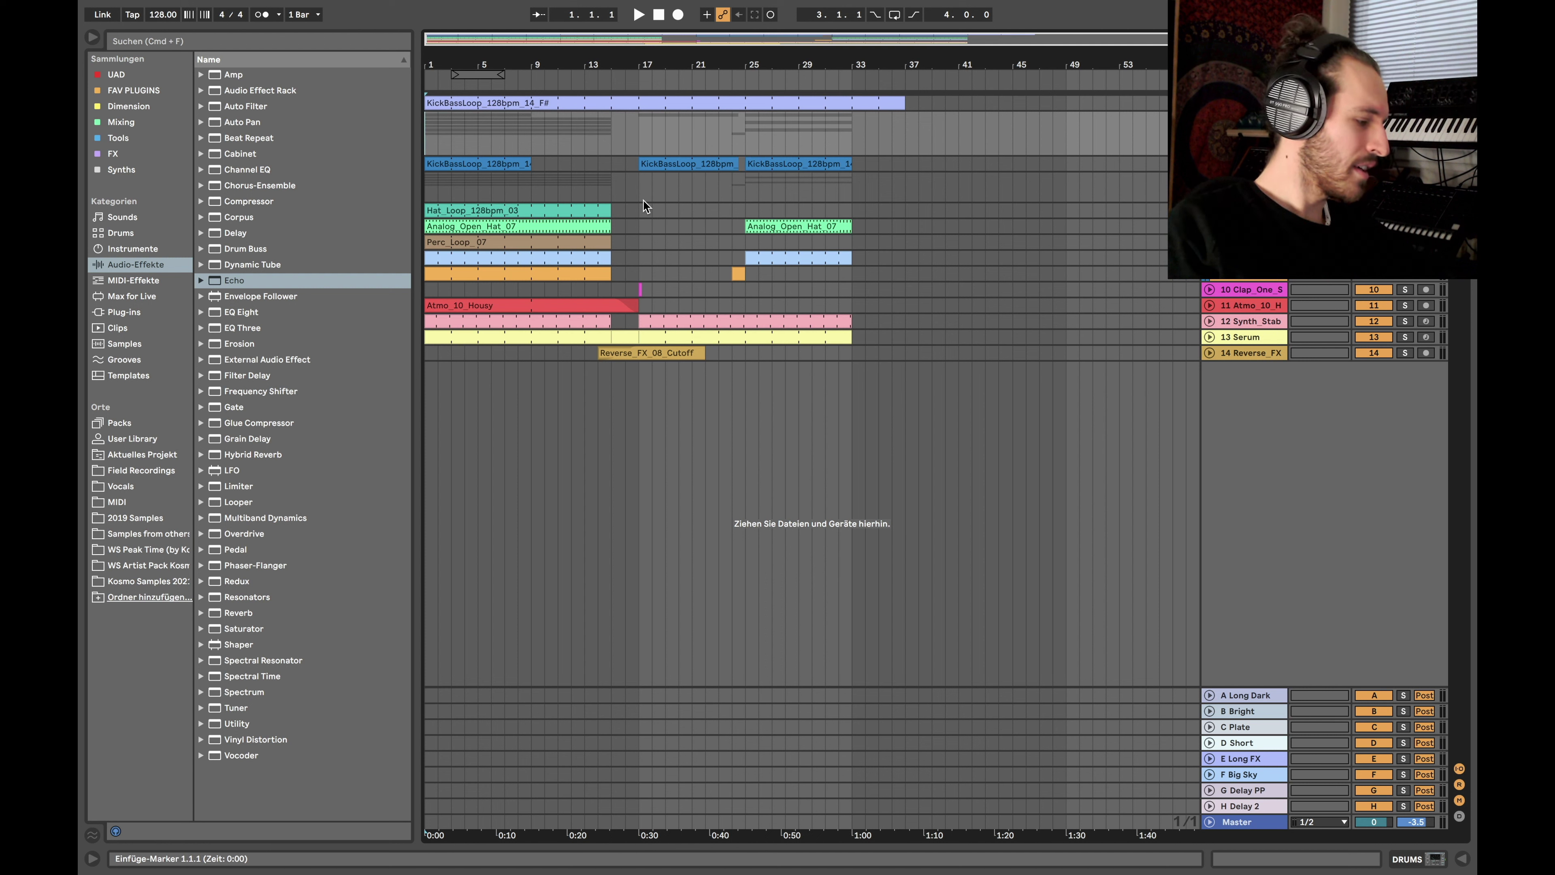